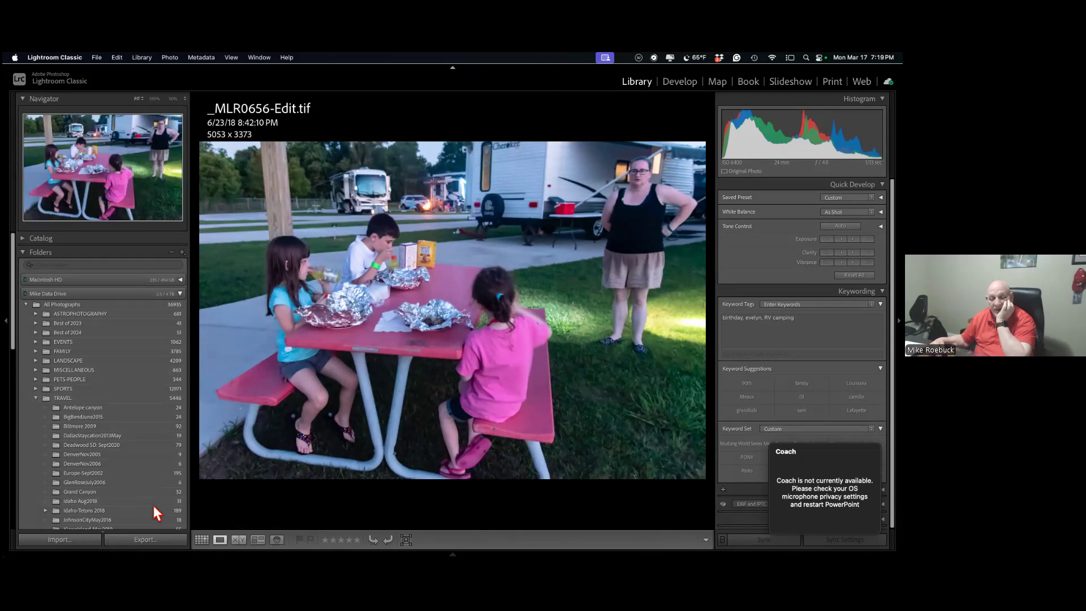
Collapse and reopen the data drive's folder tree, leaving All Photographs expanded to review its category subfolders.
{"action": "left_click", "coordinate": [28, 304]}
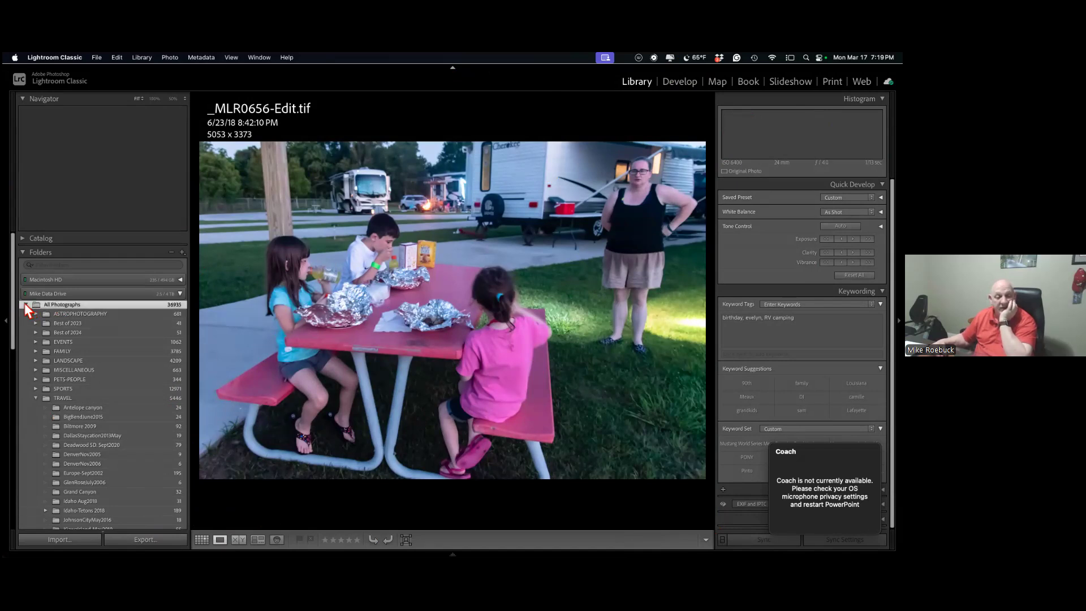
{"action": "left_click", "coordinate": [25, 305]}
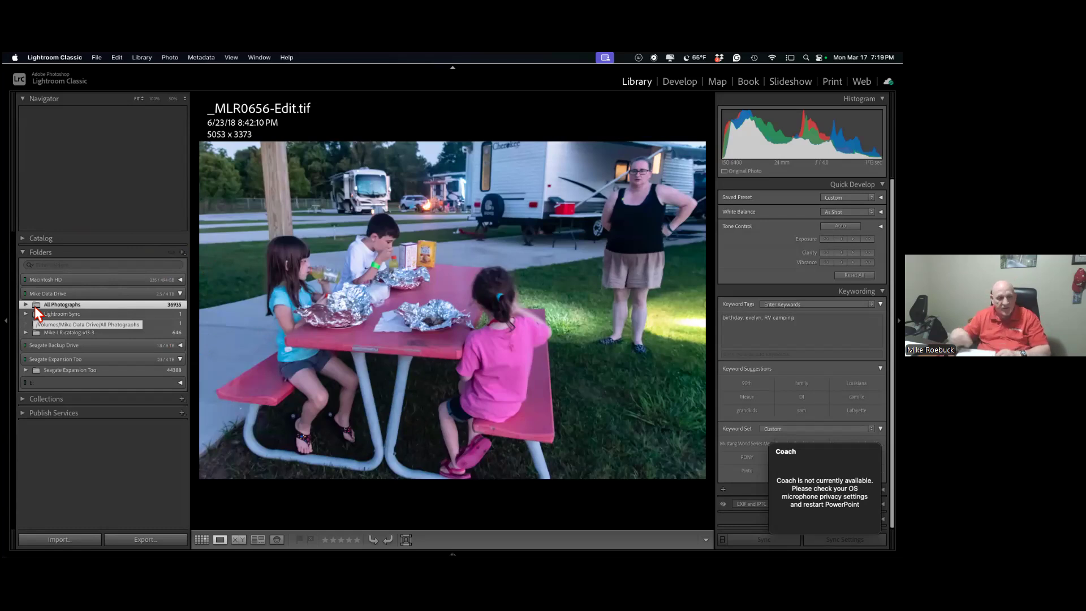
{"action": "left_click", "coordinate": [24, 298]}
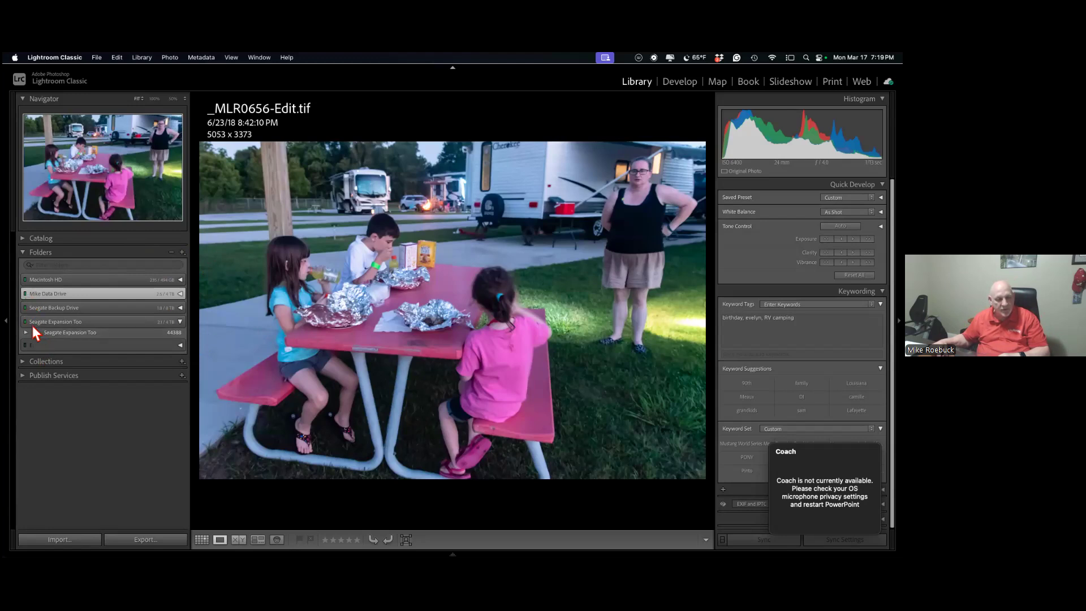
{"action": "left_click", "coordinate": [23, 293]}
{"action": "left_click", "coordinate": [26, 307]}
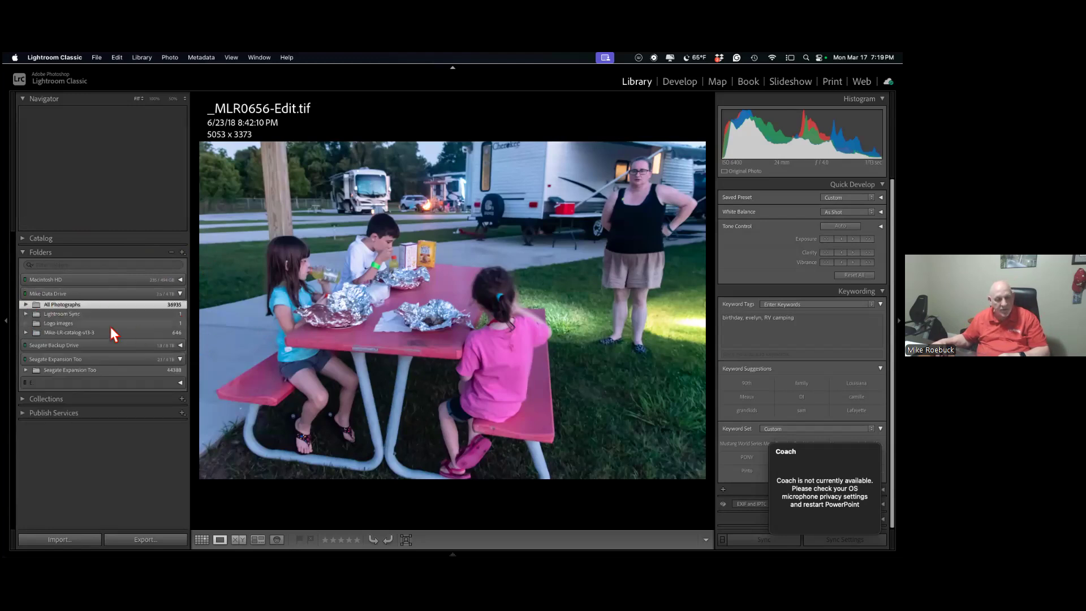
{"action": "left_click", "coordinate": [26, 305]}
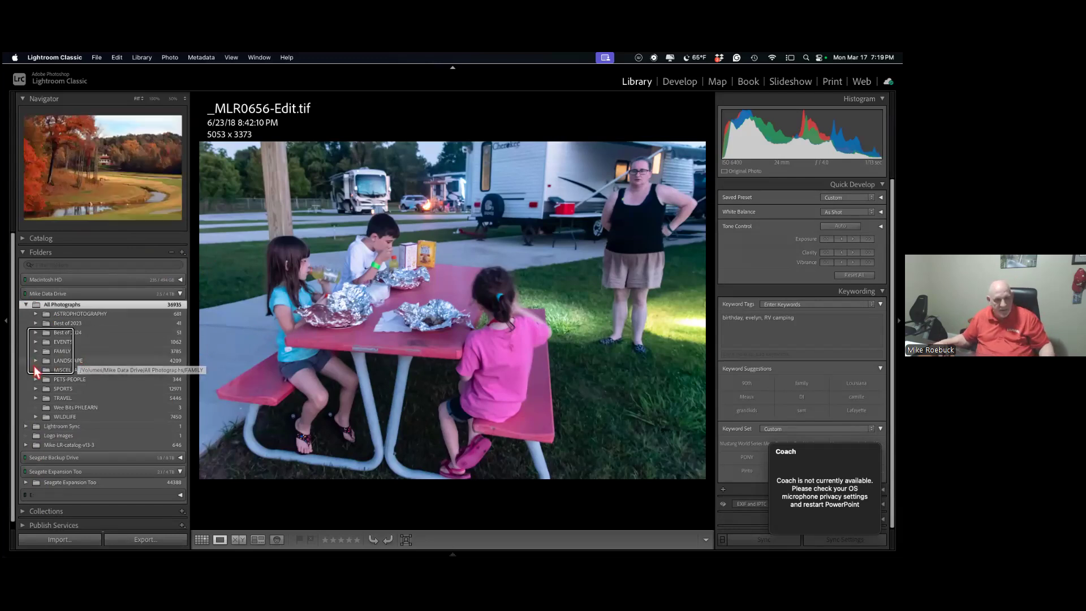
{"action": "left_click_drag", "start_coordinate": [28, 348], "coordinate": [73, 392]}
{"action": "mouse_move", "coordinate": [34, 347]}
{"action": "left_mouse_down"}
{"action": "mouse_move", "coordinate": [95, 420]}
{"action": "mouse_move", "coordinate": [70, 305]}
{"action": "mouse_move", "coordinate": [63, 453]}
{"action": "mouse_move", "coordinate": [73, 368]}
{"action": "left_mouse_up"}
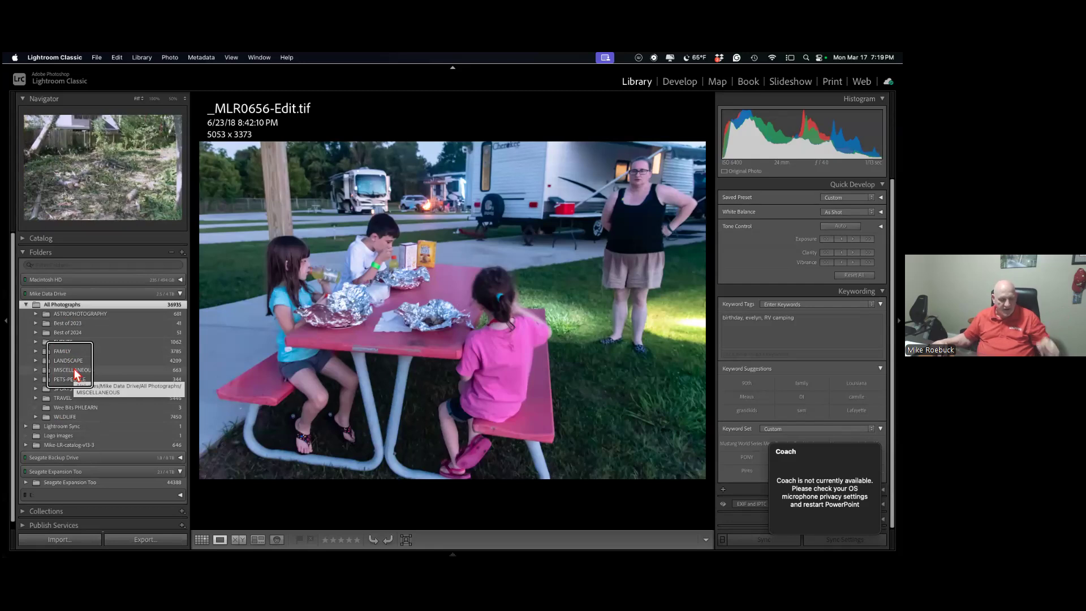
{"action": "key", "text": "Escape"}
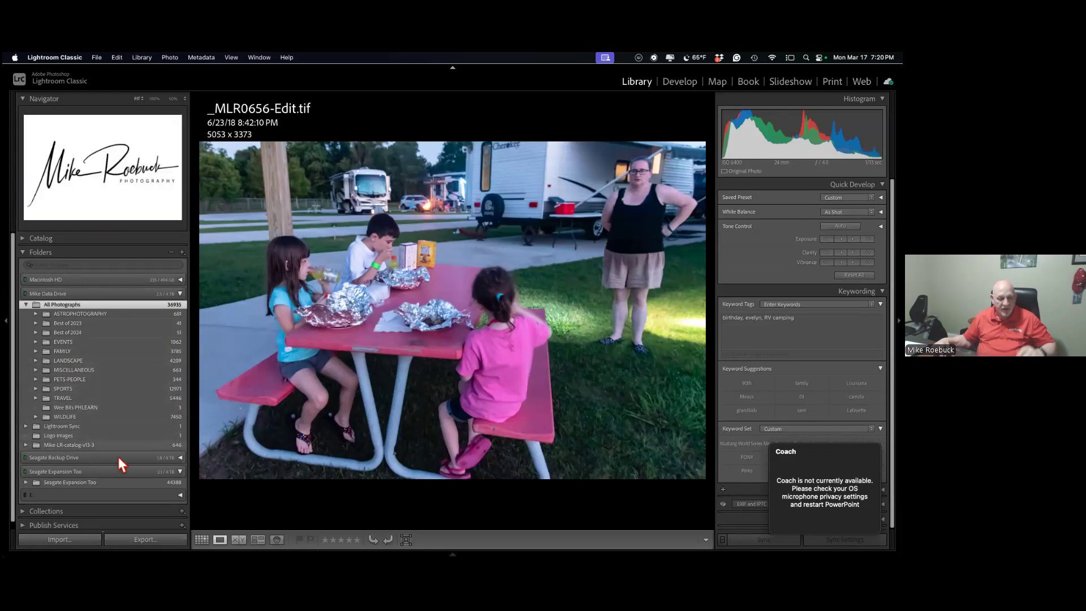
Expand the Seagate Backup Drive and Seagate Expansion Too volumes to view the folders on them.
{"action": "left_click", "coordinate": [179, 460]}
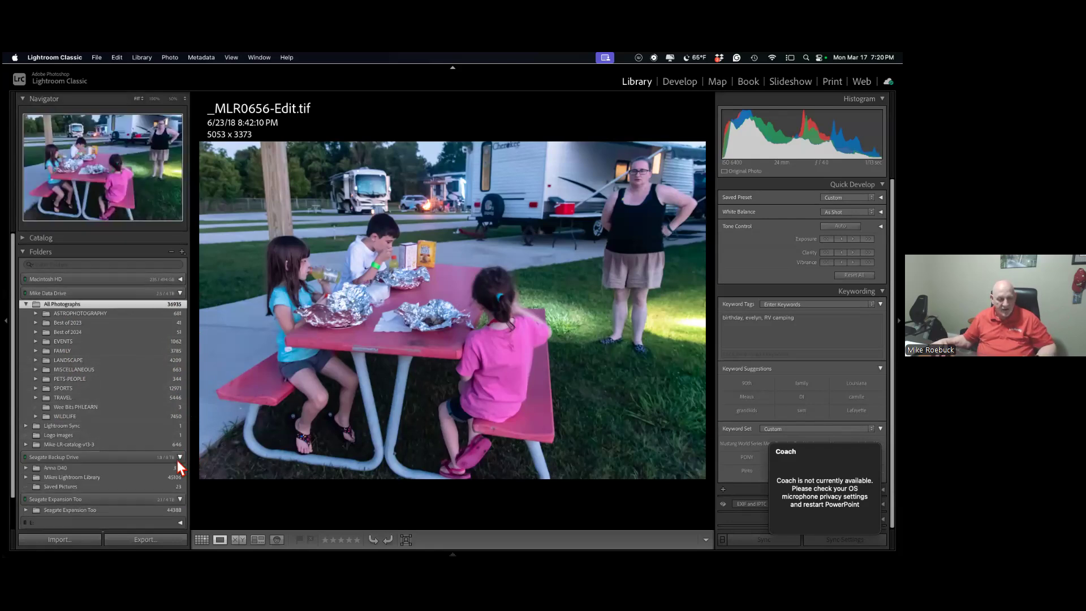
{"action": "scroll", "coordinate": [169, 457], "scroll_direction": "down", "scroll_amount": 1}
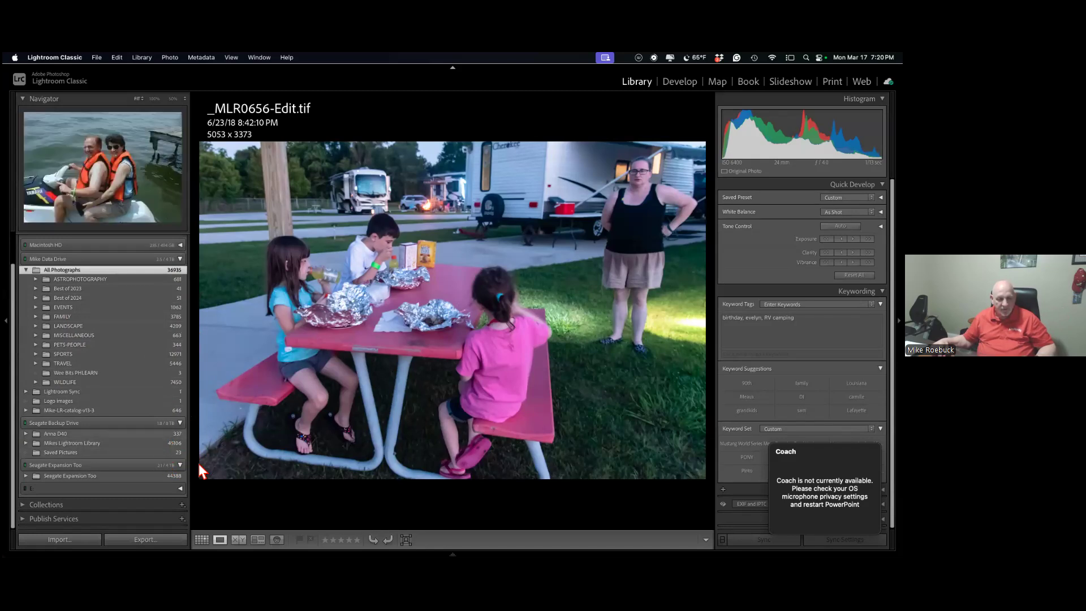
{"action": "left_click", "coordinate": [179, 465]}
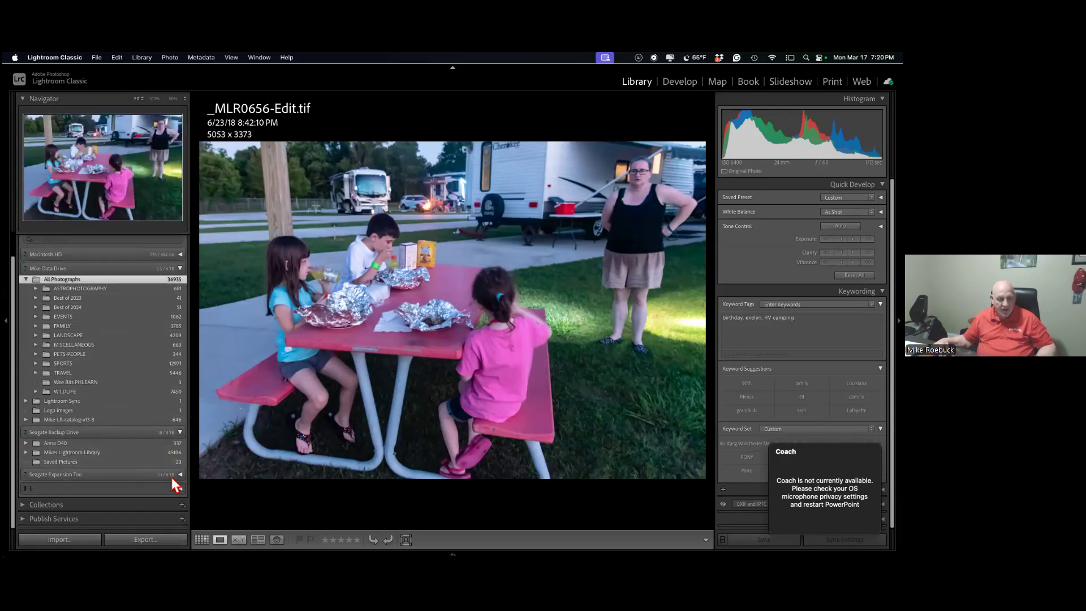
{"action": "left_click", "coordinate": [180, 475]}
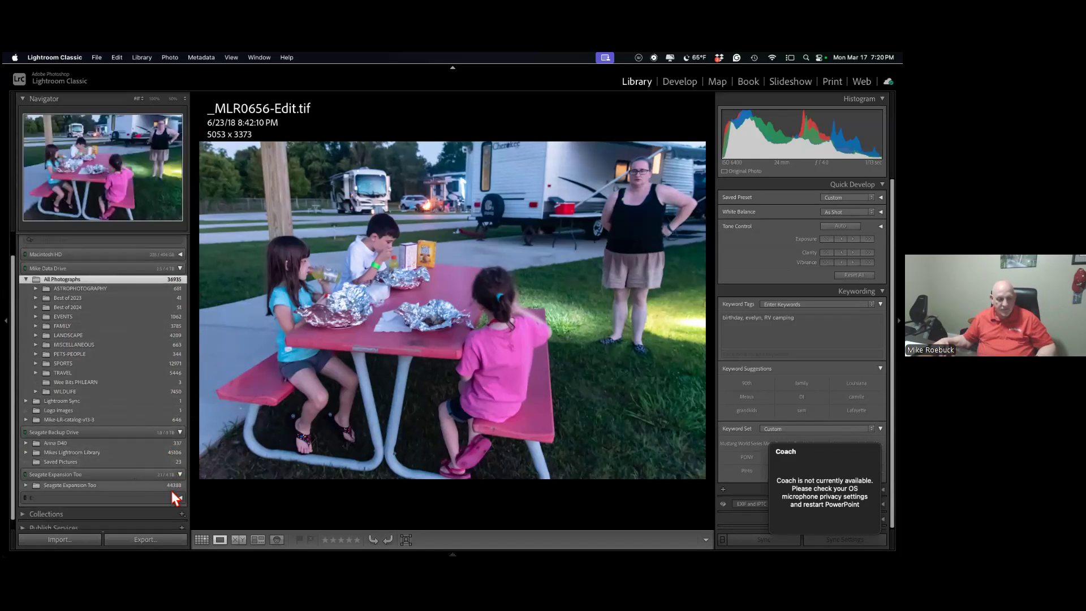
{"action": "scroll", "coordinate": [172, 492], "scroll_direction": "down", "scroll_amount": 1}
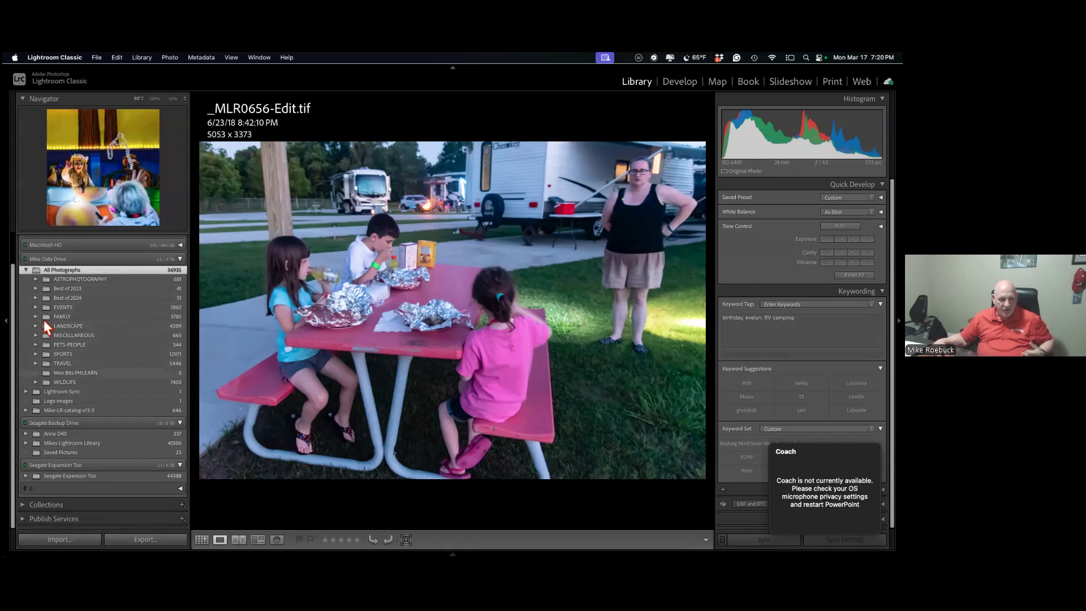
Expand the Collections list and compare its categories with the All Photographs subfolders, leaving that folder collapsed.
{"action": "left_click", "coordinate": [26, 270]}
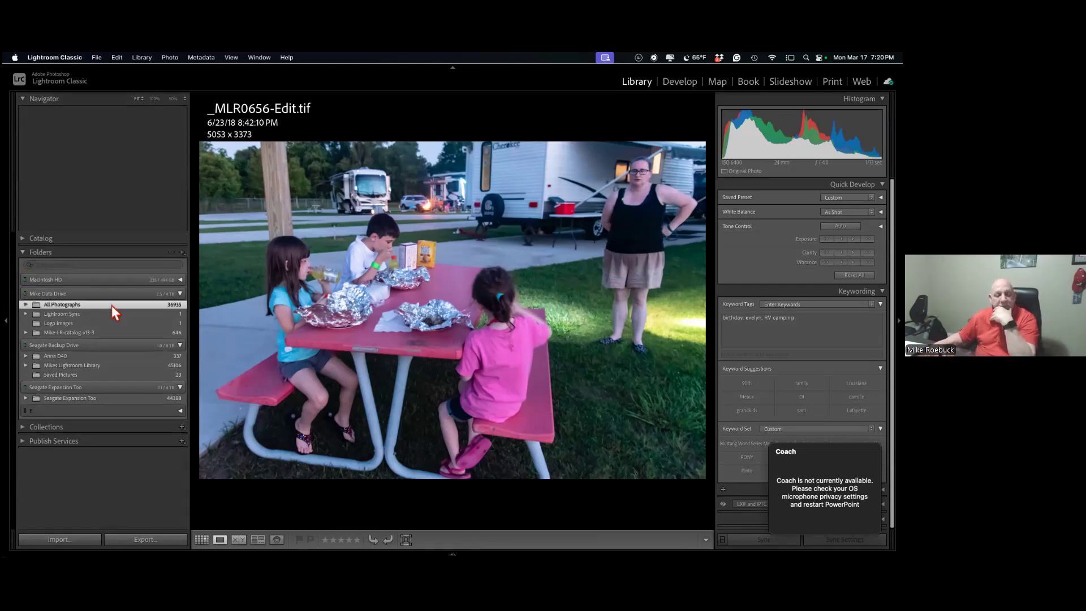
{"action": "left_click", "coordinate": [23, 426]}
{"action": "scroll", "coordinate": [79, 433], "scroll_direction": "up", "scroll_amount": 2}
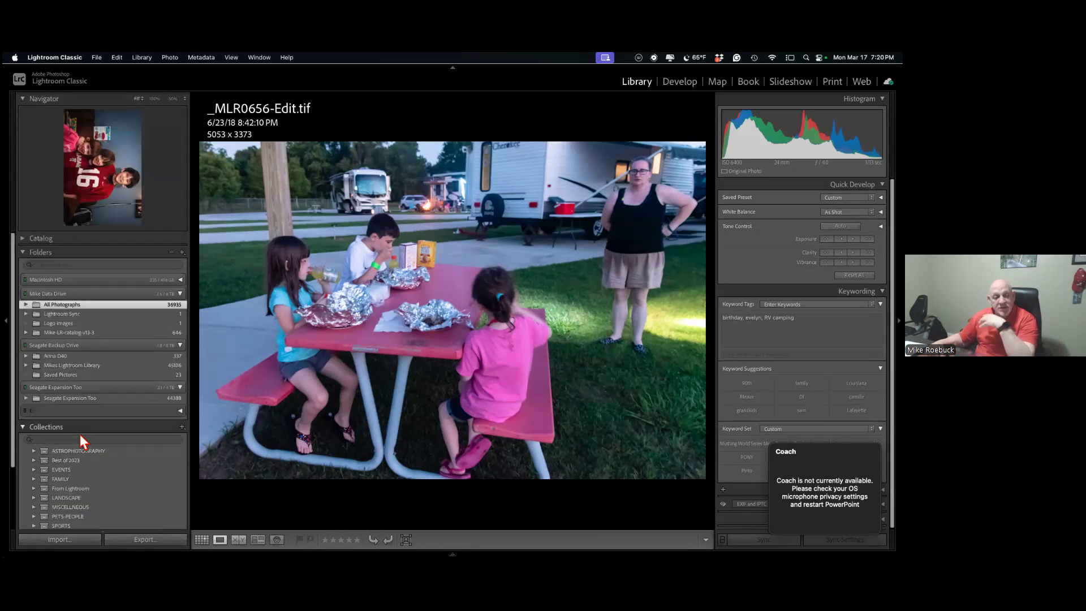
{"action": "left_click", "coordinate": [26, 305]}
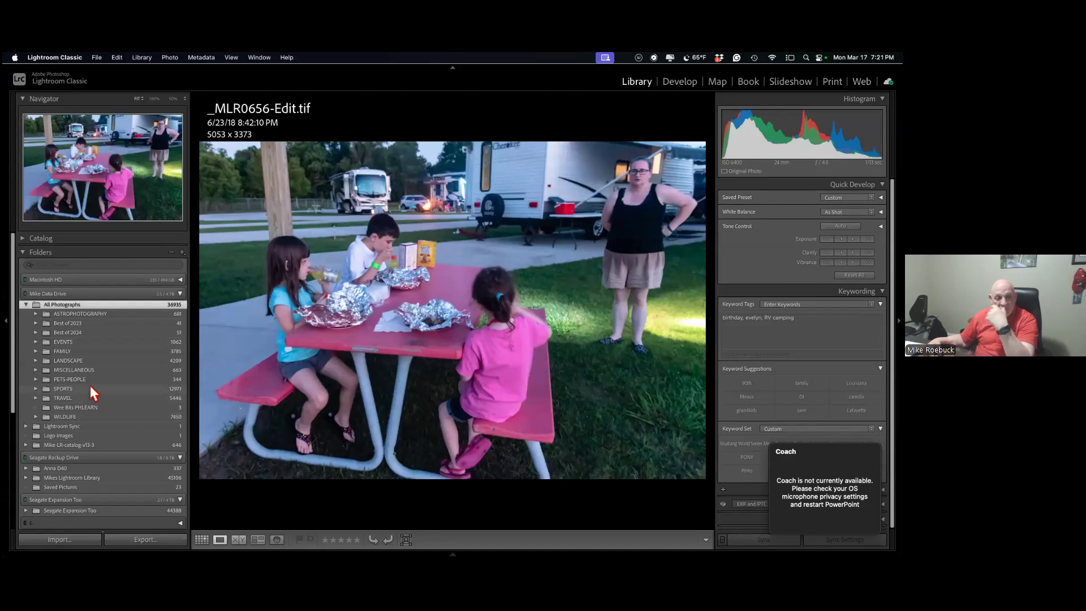
{"action": "left_click", "coordinate": [27, 305]}
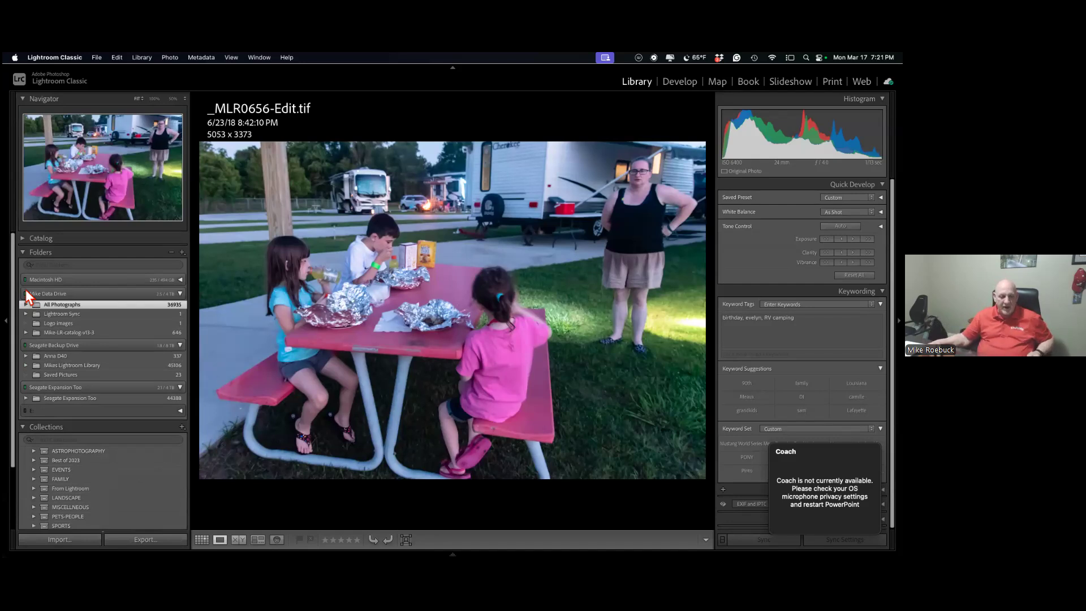
{"action": "scroll", "coordinate": [46, 380], "scroll_direction": "down", "scroll_amount": 3}
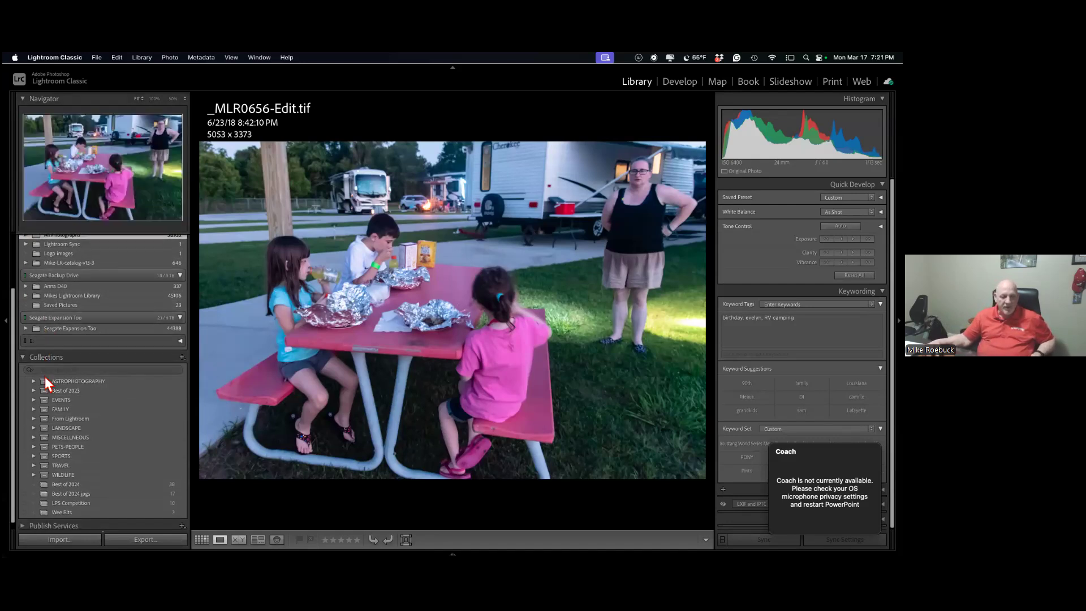
Select the WILDLIFE collection set and expand it to view the sets and collections inside.
{"action": "left_click", "coordinate": [63, 472]}
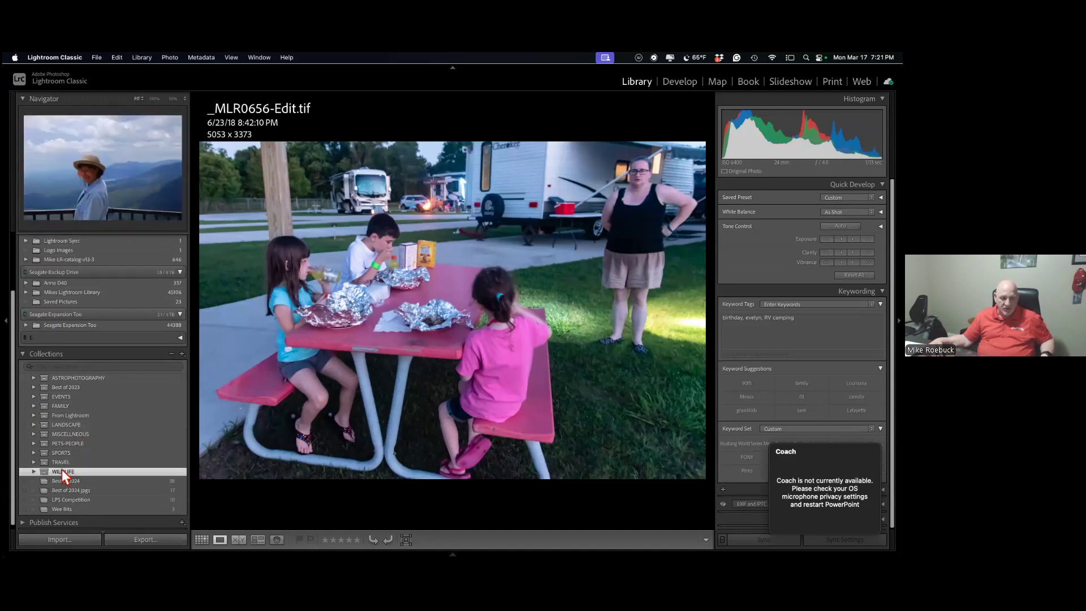
{"action": "left_click", "coordinate": [33, 471]}
{"action": "scroll", "coordinate": [41, 469], "scroll_direction": "down", "scroll_amount": 5}
{"action": "scroll", "coordinate": [41, 472], "scroll_direction": "down", "scroll_amount": 1}
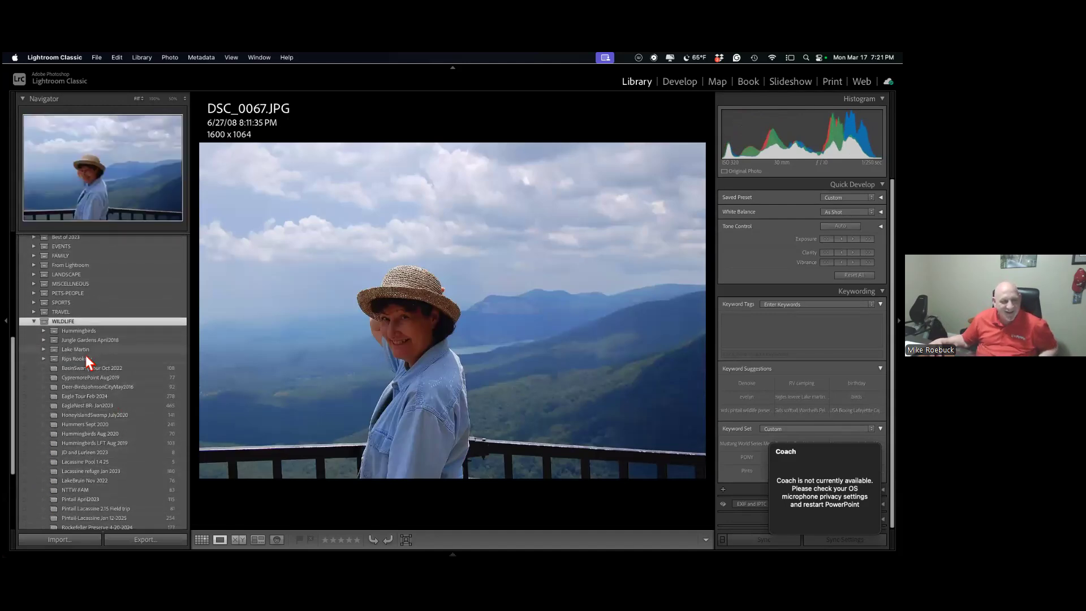
Expand the Jungle Gardens April2018 and Lake Martin sets and select the Lake Martin 2021 collection set.
{"action": "left_click", "coordinate": [86, 354]}
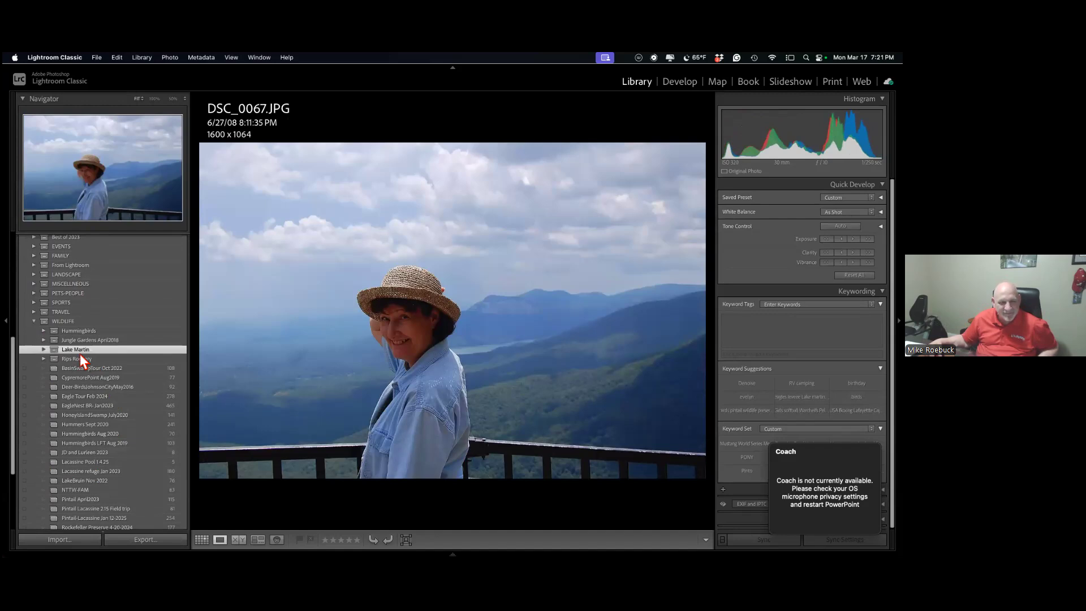
{"action": "left_click", "coordinate": [43, 341]}
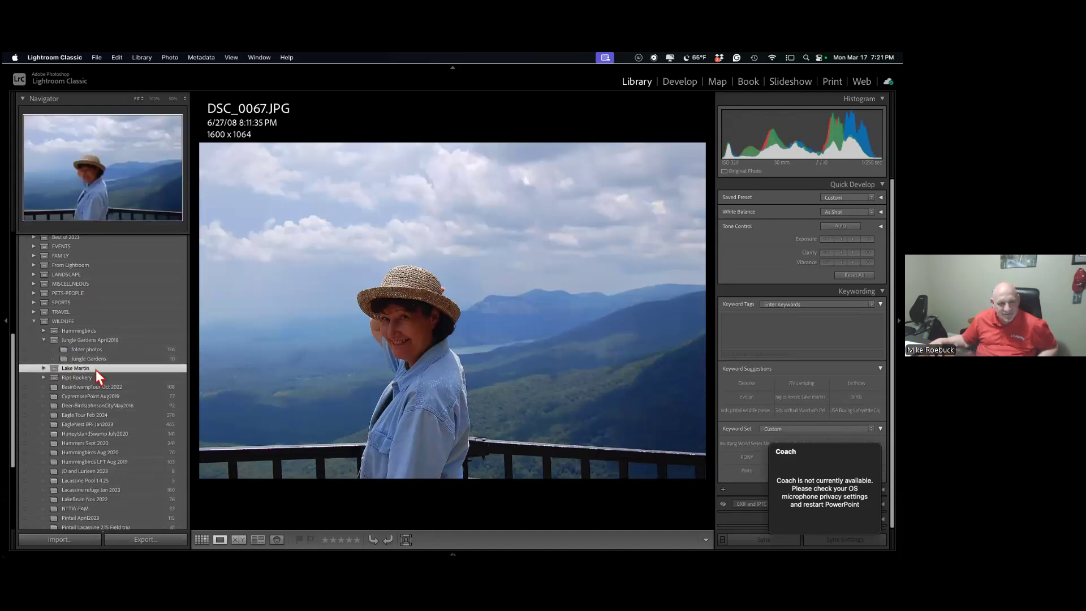
{"action": "left_click", "coordinate": [48, 367]}
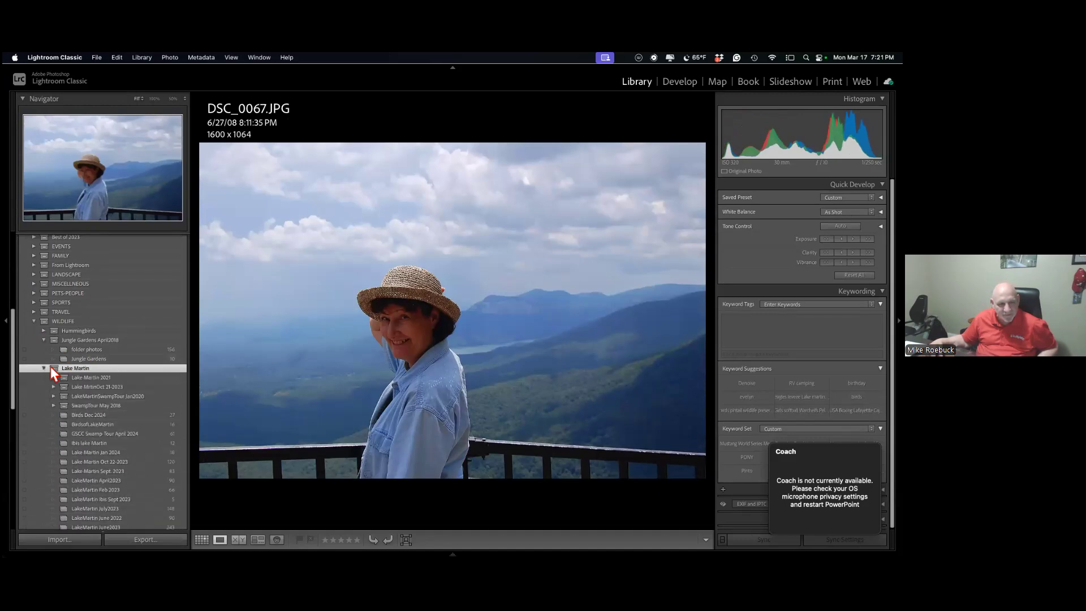
{"action": "left_click", "coordinate": [88, 378]}
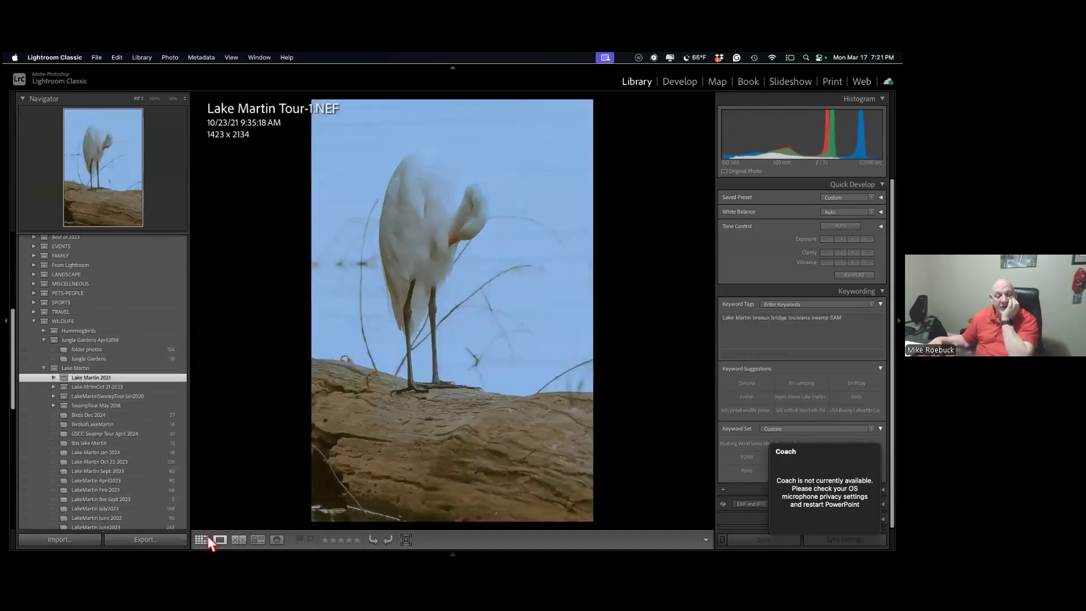
Show the Lake Martin 2021 photos in Grid view and browse through the thumbnails.
{"action": "left_click", "coordinate": [207, 538]}
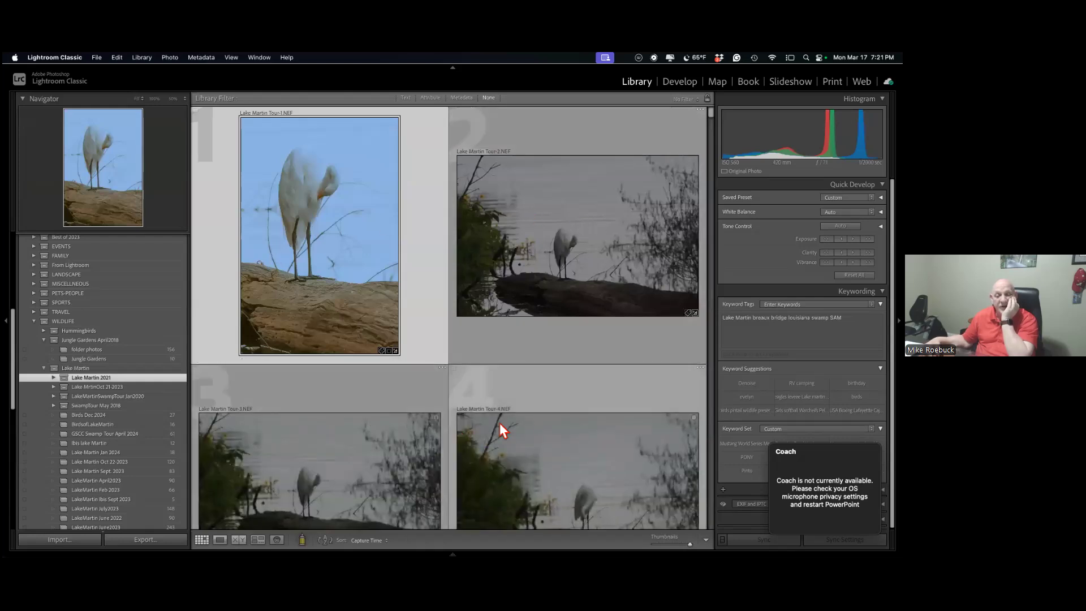
{"action": "scroll", "coordinate": [523, 421], "scroll_direction": "down", "scroll_amount": 15}
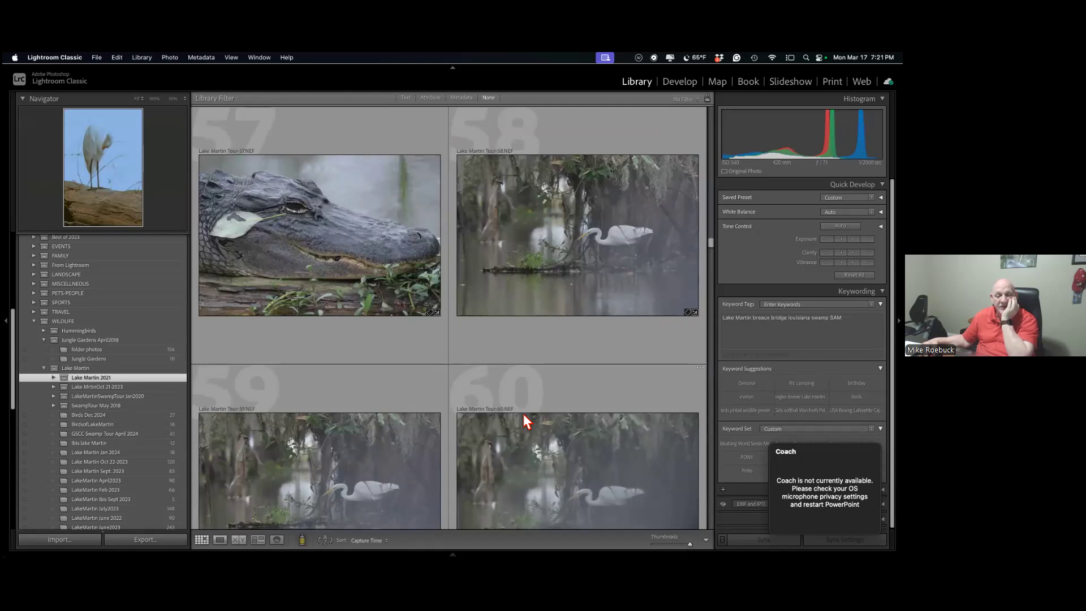
{"action": "scroll", "coordinate": [526, 422], "scroll_direction": "down", "scroll_amount": 5}
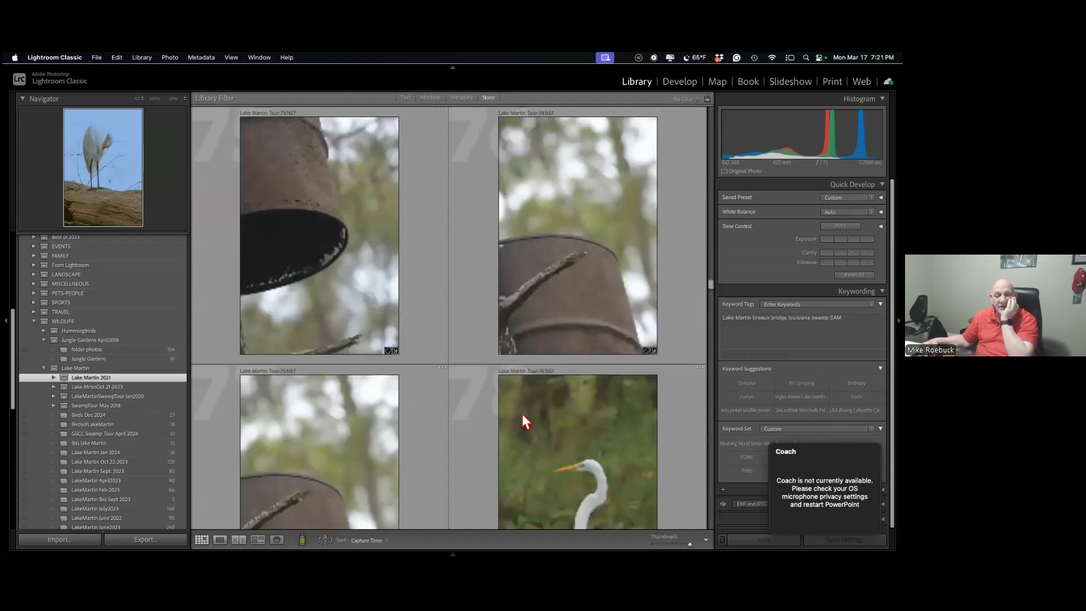
{"action": "scroll", "coordinate": [521, 412], "scroll_direction": "down", "scroll_amount": 1}
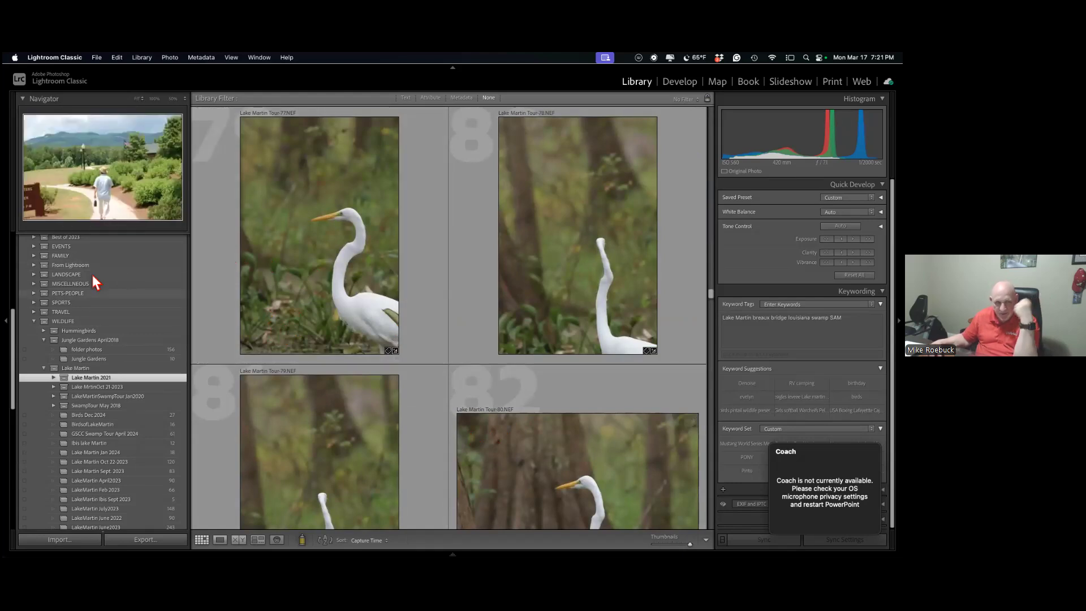
{"action": "scroll", "coordinate": [95, 317], "scroll_direction": "up", "scroll_amount": 3}
{"action": "scroll", "coordinate": [99, 324], "scroll_direction": "up", "scroll_amount": 2}
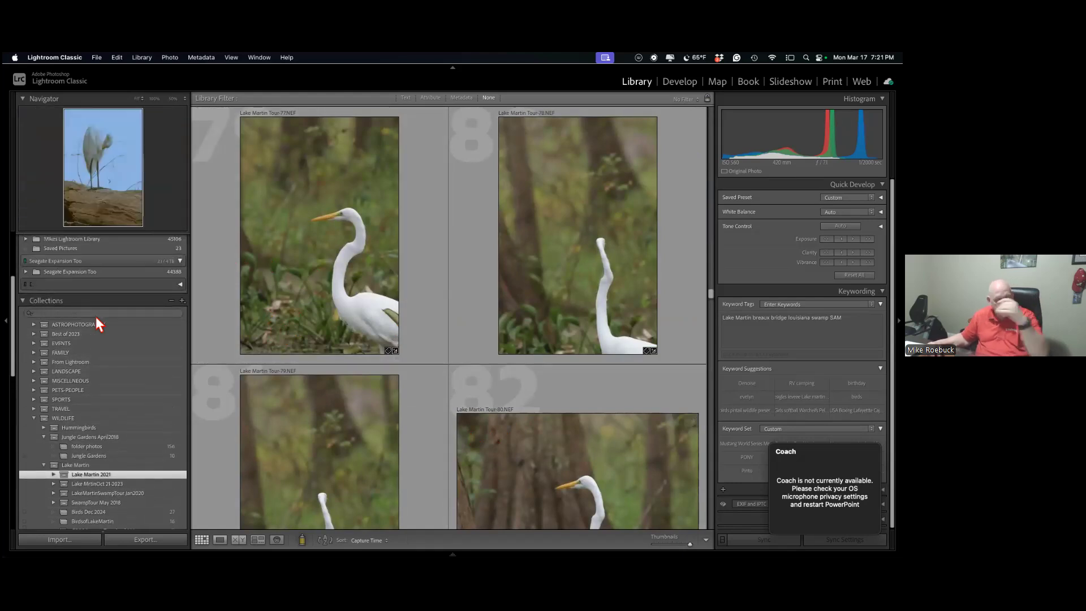
{"action": "key", "text": "super+Tab"}
{"action": "key", "text": "super+Tab"}
{"action": "key", "text": "super+Tab"}
{"action": "key", "text": "super+Tab"}
{"action": "key", "text": "super+Tab"}
{"action": "key", "text": "super+Tab"}
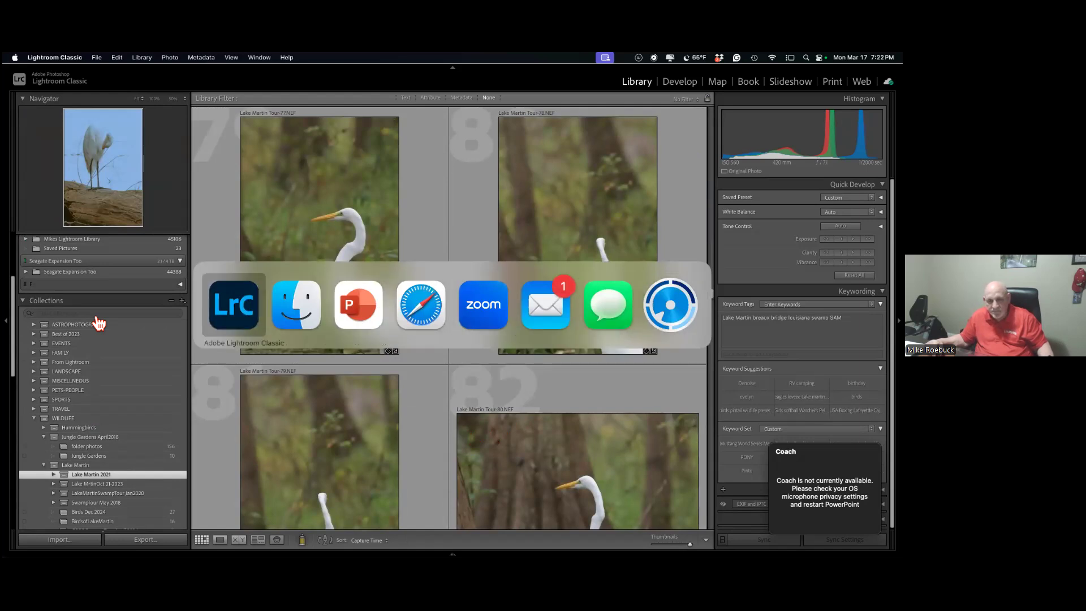
Launch FastRawViewer from the Photo Edit Apps group in Launchpad.
{"action": "mouse_move", "coordinate": [453, 553]}
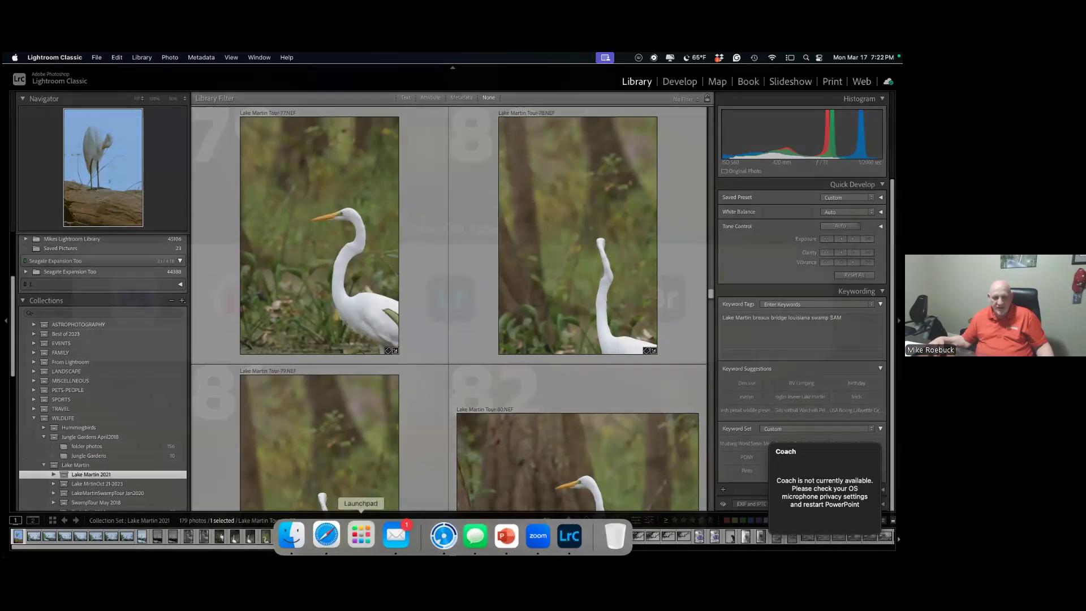
{"action": "left_click", "coordinate": [361, 534]}
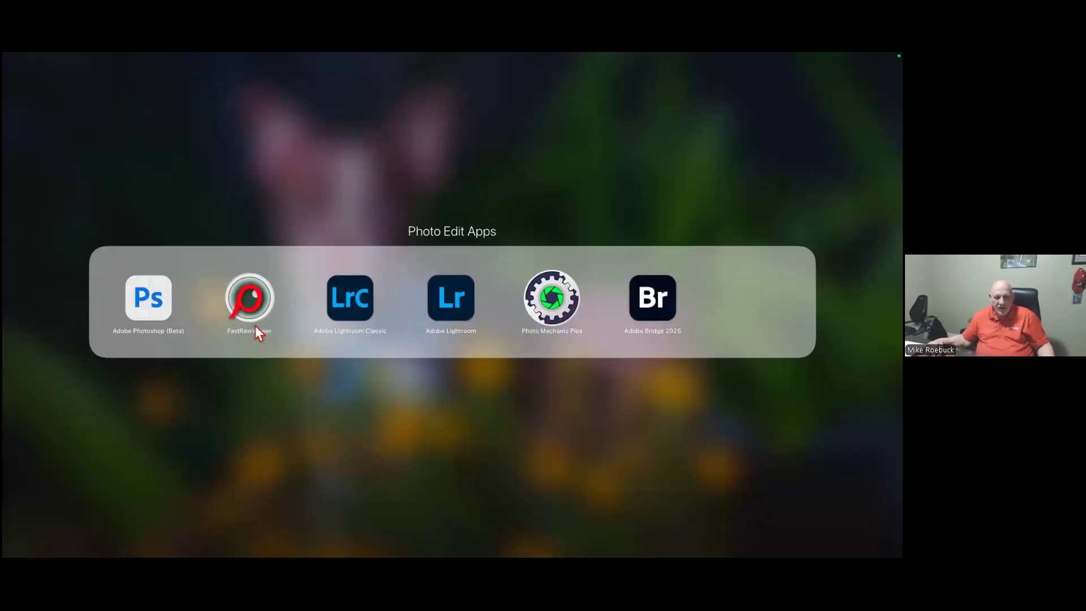
{"action": "left_click", "coordinate": [246, 296]}
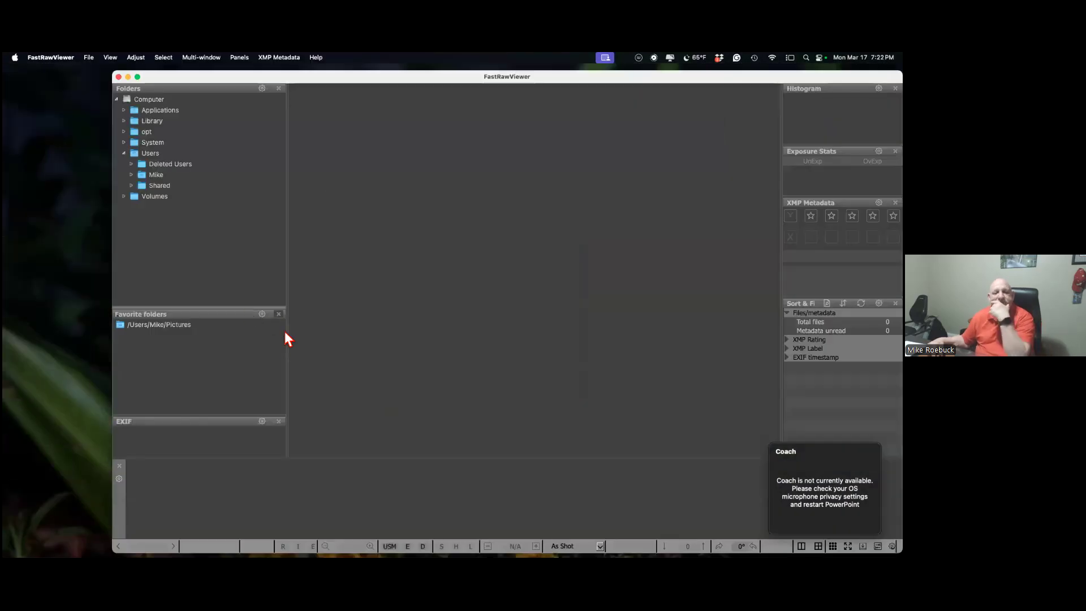
Reposition the FastRawViewer window and expand Volumes and the NIKON Z6_3 card in the folder tree.
{"action": "left_click_drag", "start_coordinate": [441, 77], "coordinate": [403, 70]}
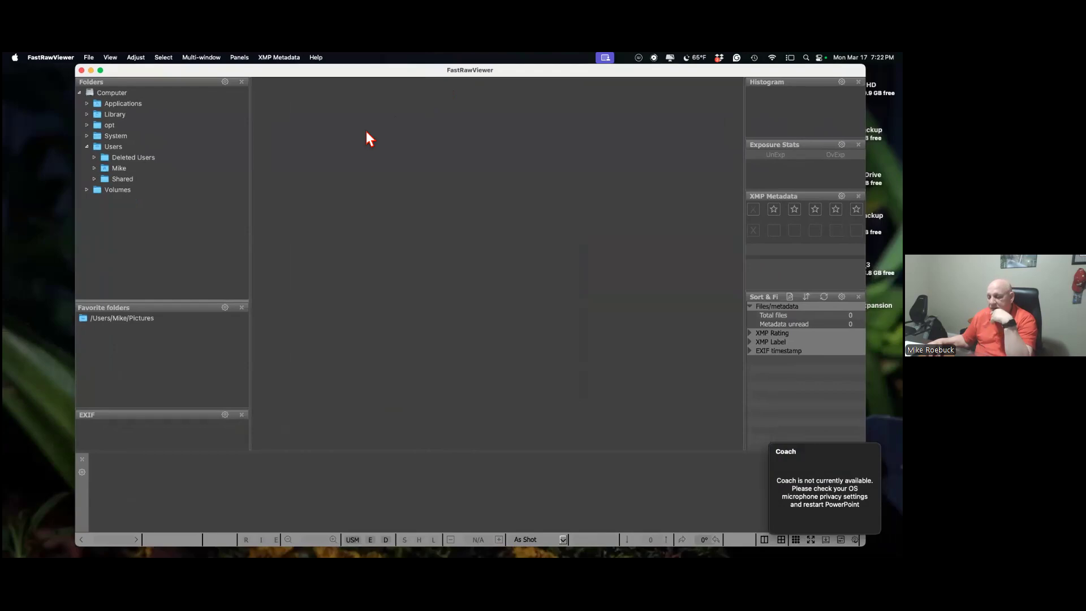
{"action": "left_click", "coordinate": [87, 189]}
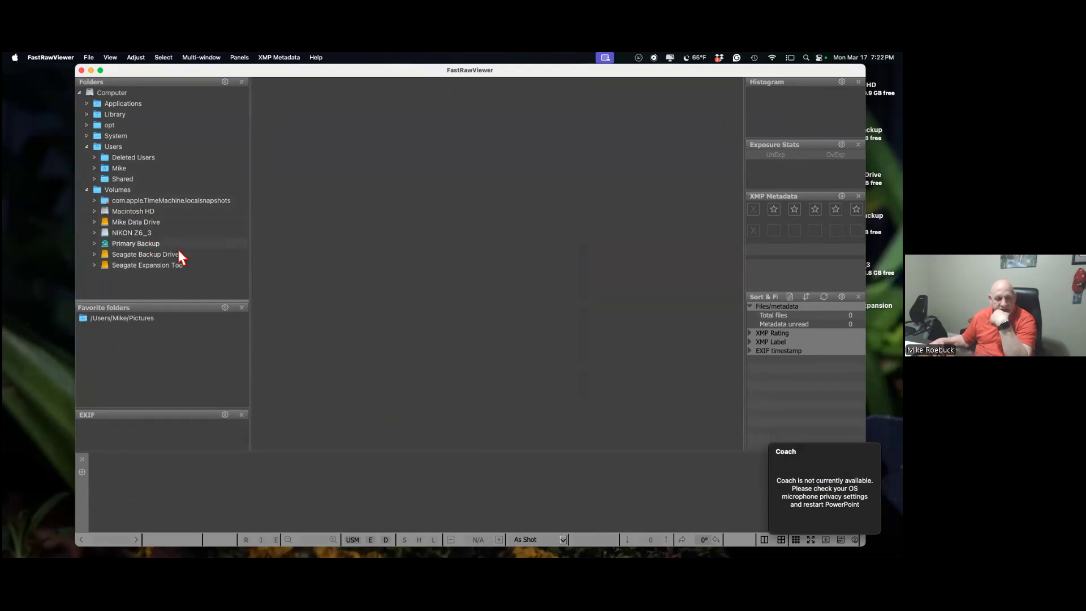
{"action": "left_click", "coordinate": [93, 233]}
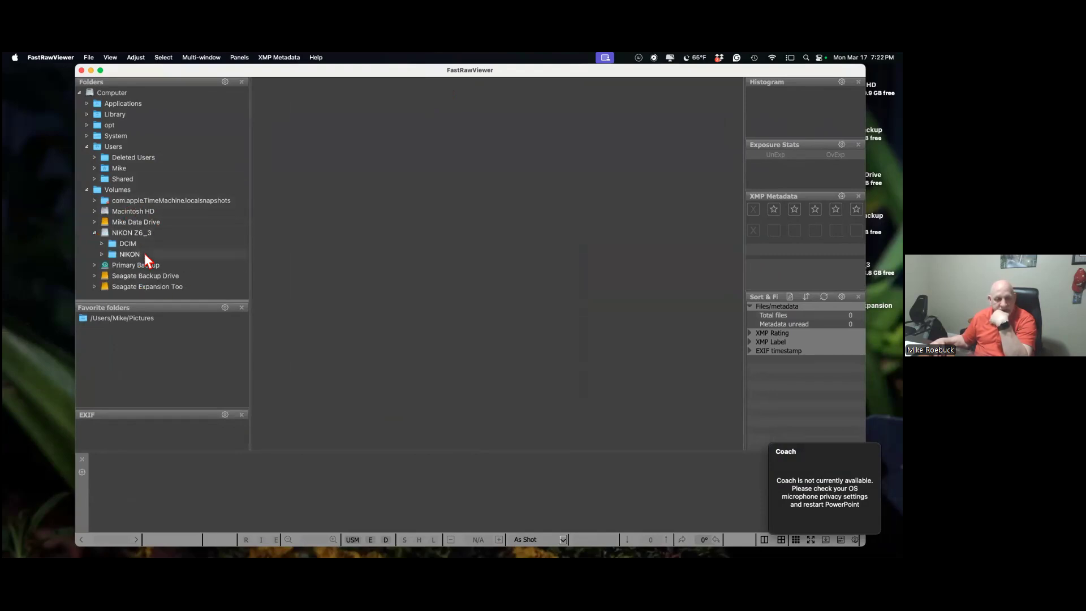
Open and expand the DCIM/100NZ6_3 folder on the NIKON Z6_3 card and browse through its thumbnails.
{"action": "left_click", "coordinate": [103, 243]}
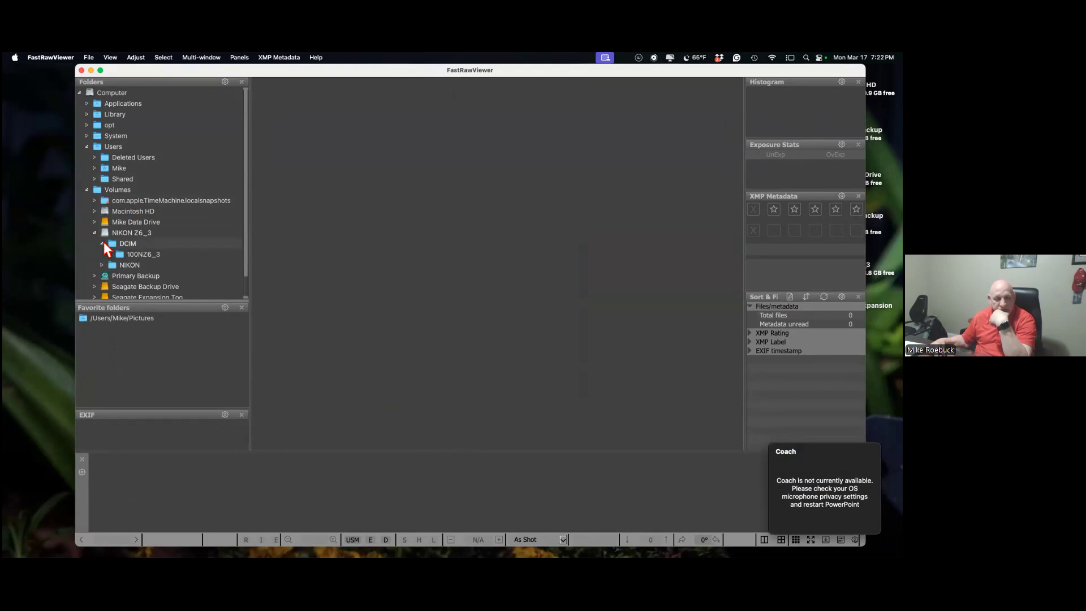
{"action": "left_click", "coordinate": [144, 256]}
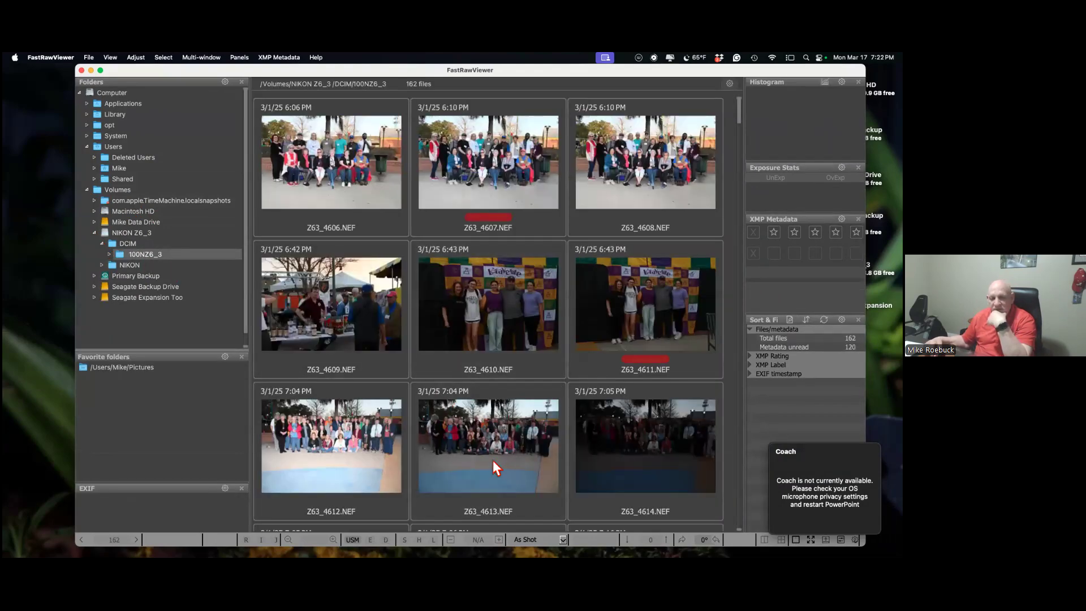
{"action": "scroll", "coordinate": [607, 346], "scroll_direction": "down", "scroll_amount": 10}
{"action": "scroll", "coordinate": [607, 343], "scroll_direction": "down", "scroll_amount": 15}
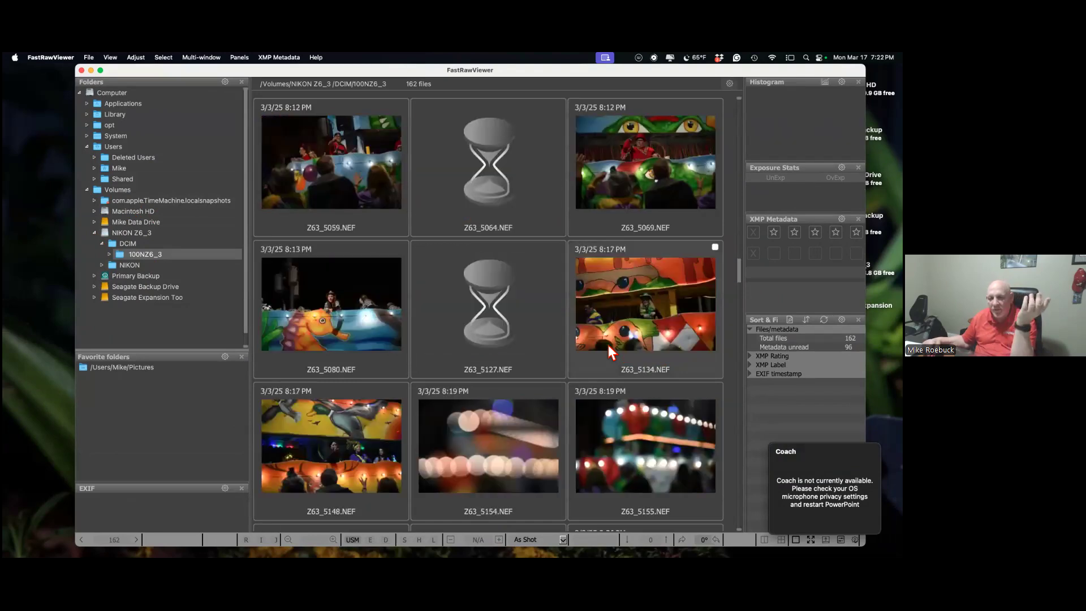
{"action": "scroll", "coordinate": [607, 346], "scroll_direction": "down", "scroll_amount": 10}
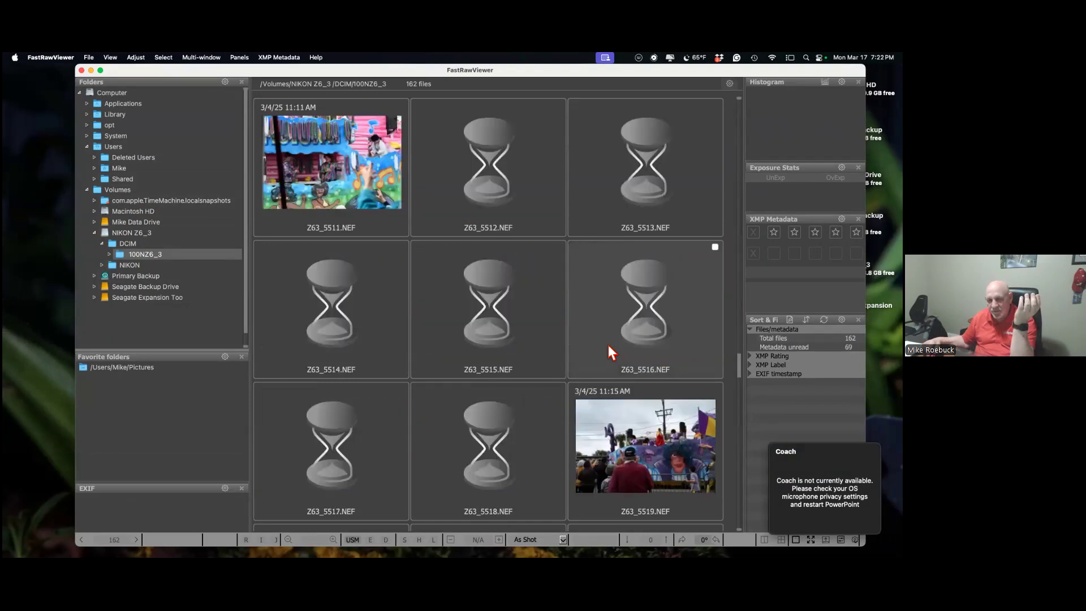
{"action": "scroll", "coordinate": [608, 345], "scroll_direction": "down", "scroll_amount": 10}
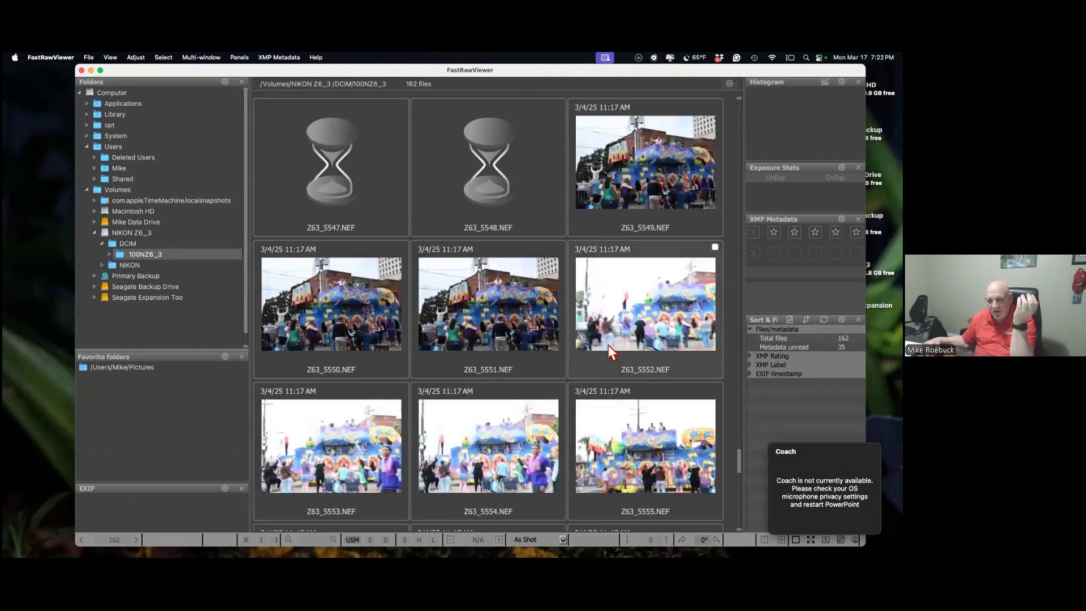
{"action": "scroll", "coordinate": [609, 344], "scroll_direction": "up", "scroll_amount": 3}
{"action": "scroll", "coordinate": [609, 344], "scroll_direction": "up", "scroll_amount": 20}
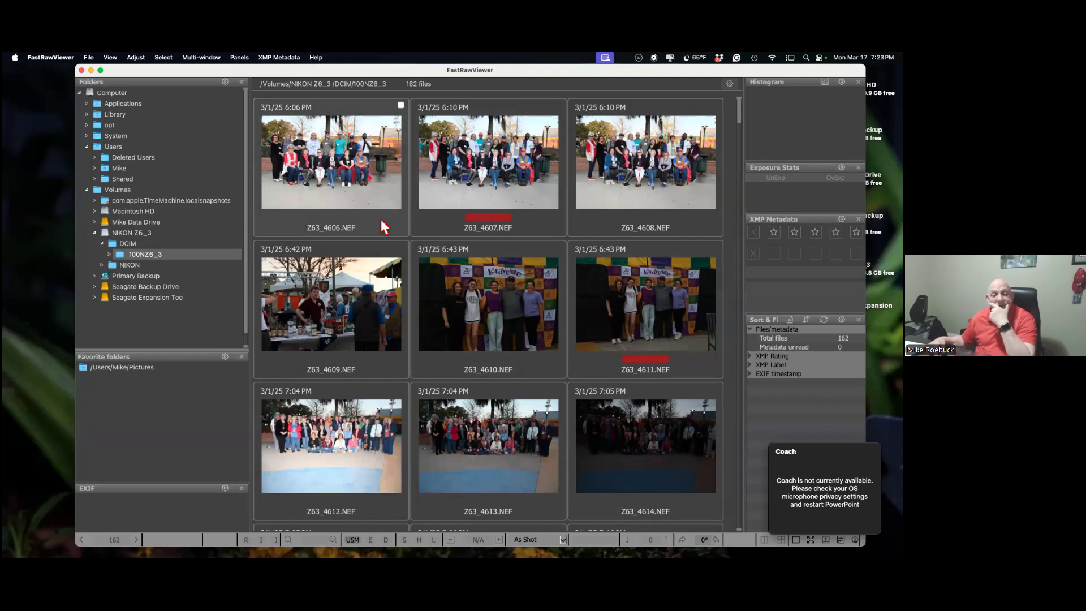
{"action": "scroll", "coordinate": [382, 228], "scroll_direction": "down", "scroll_amount": 5}
{"action": "scroll", "coordinate": [382, 229], "scroll_direction": "up", "scroll_amount": 5}
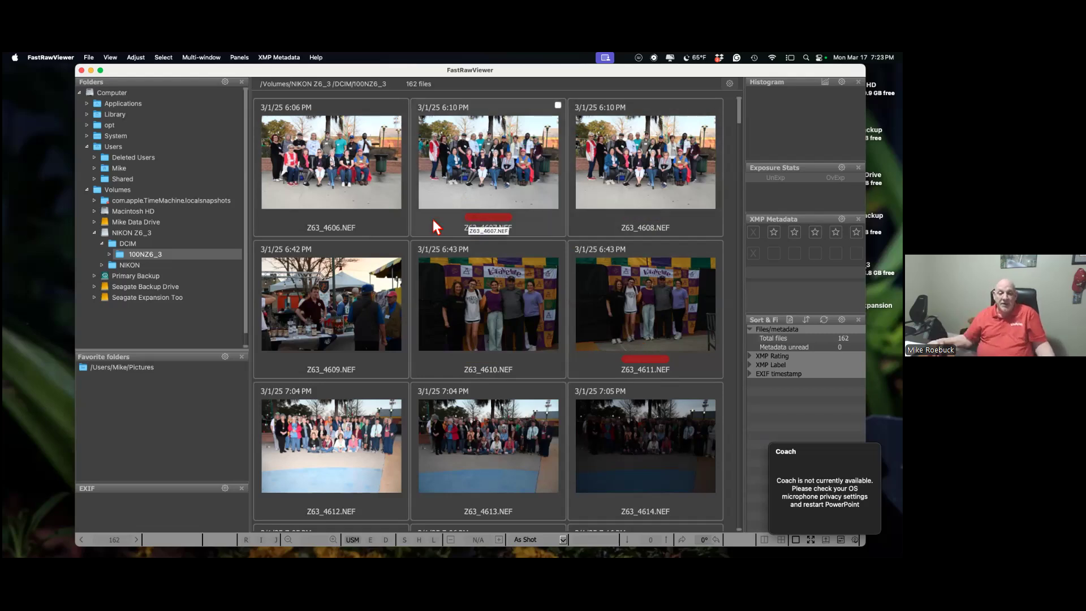
{"action": "left_click", "coordinate": [109, 254]}
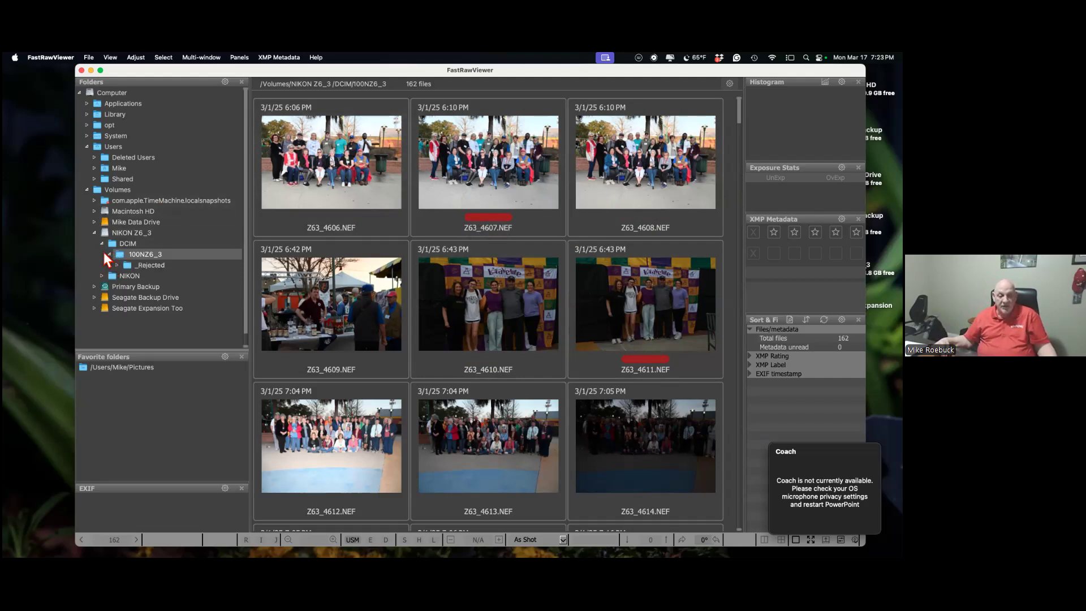
{"action": "left_click", "coordinate": [88, 58]}
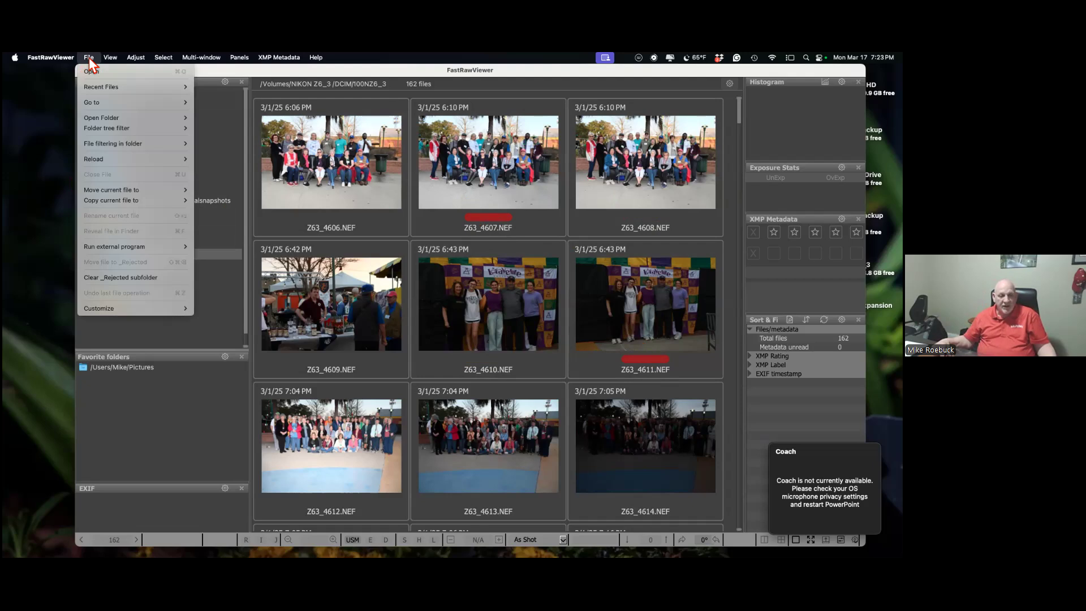
{"action": "mouse_move", "coordinate": [111, 57]}
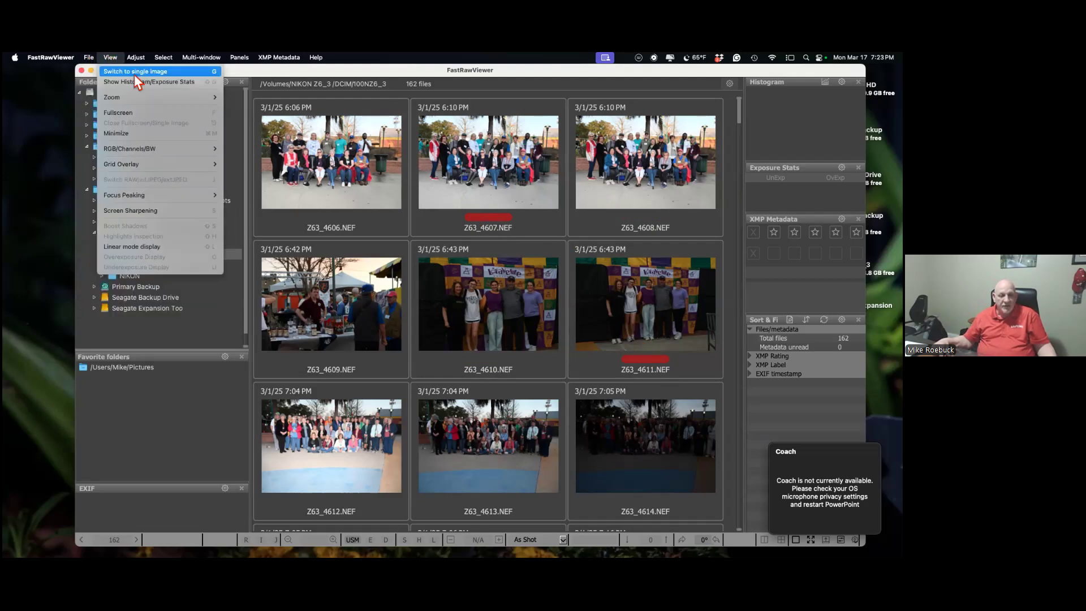
{"action": "mouse_move", "coordinate": [134, 101]}
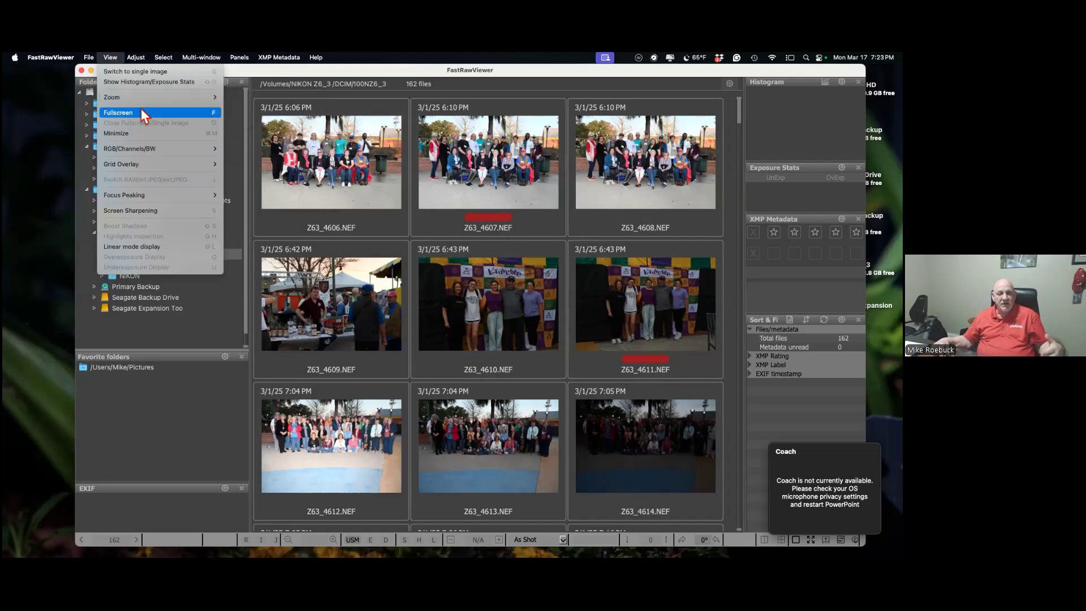
{"action": "mouse_move", "coordinate": [162, 151]}
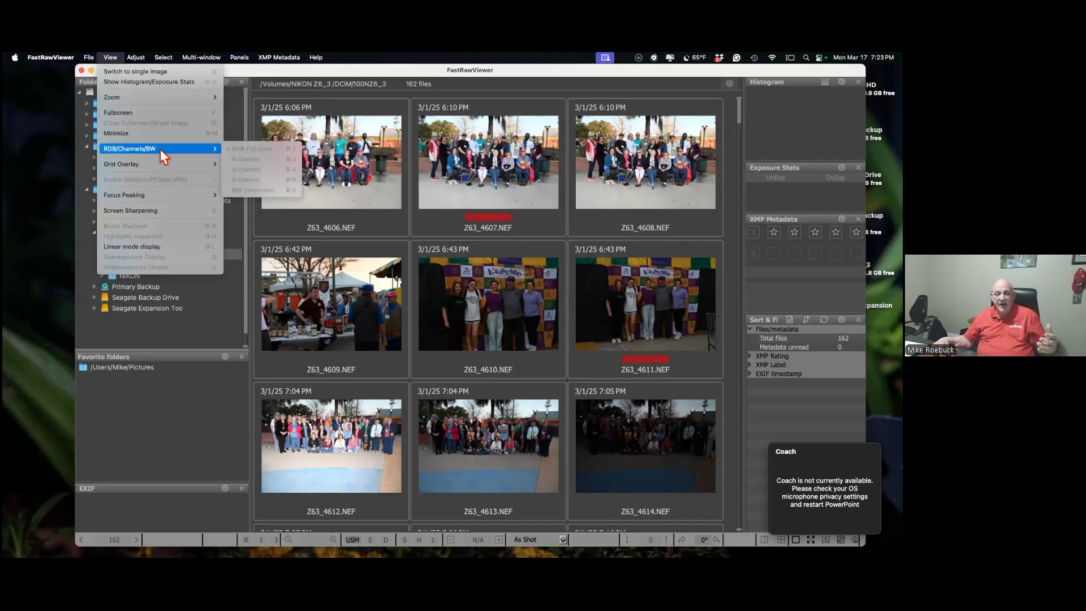
{"action": "key", "text": "Escape"}
{"action": "key", "text": "Escape"}
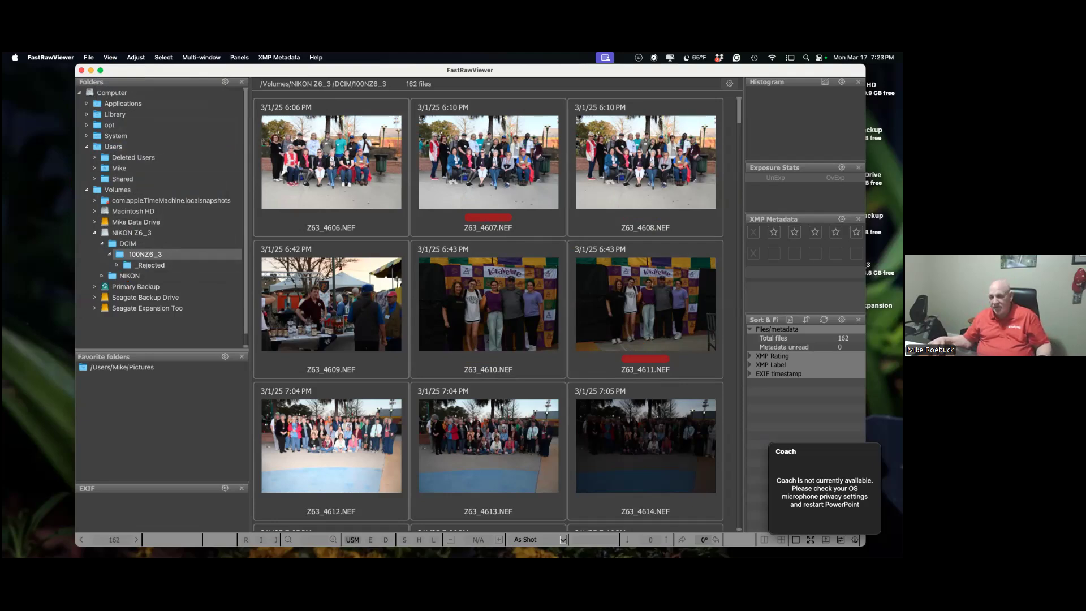
Select photo Z63_4606.NEF and look over the available panel and view options.
{"action": "left_click", "coordinate": [334, 164]}
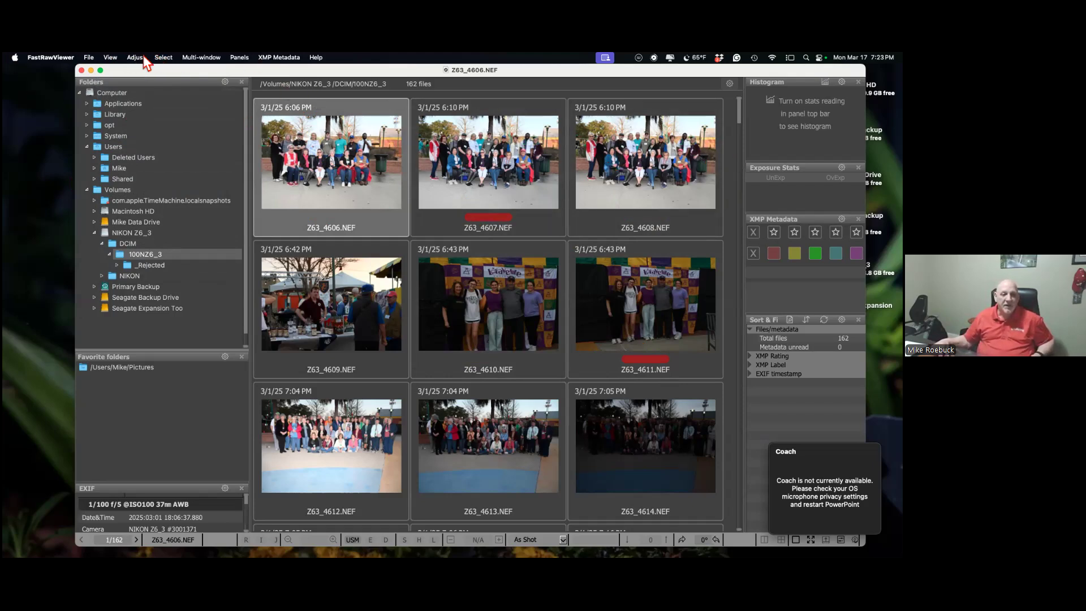
{"action": "left_click", "coordinate": [237, 59]}
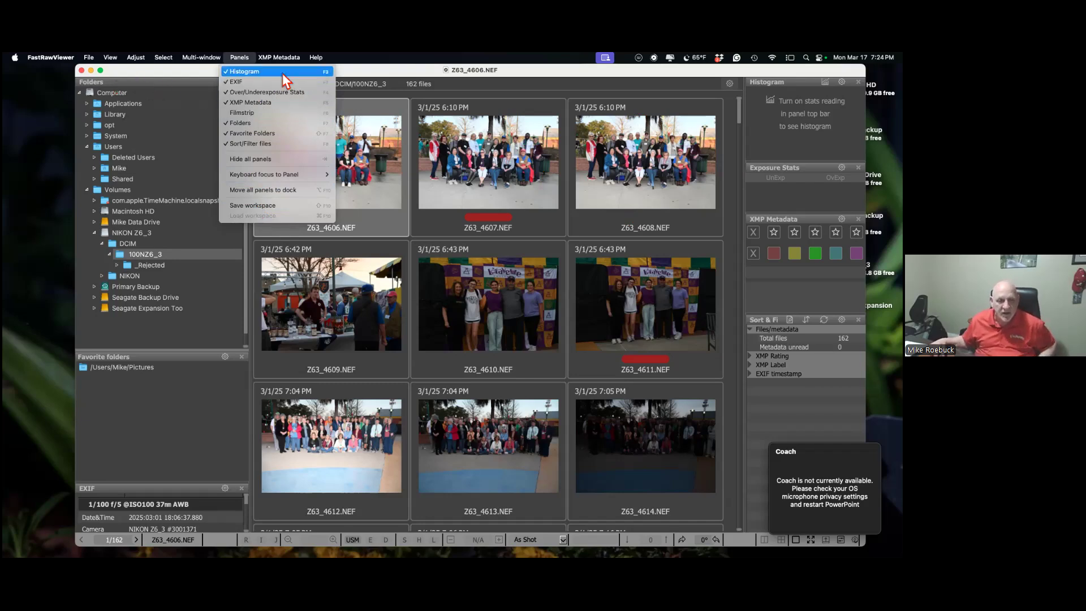
{"action": "mouse_move", "coordinate": [208, 56]}
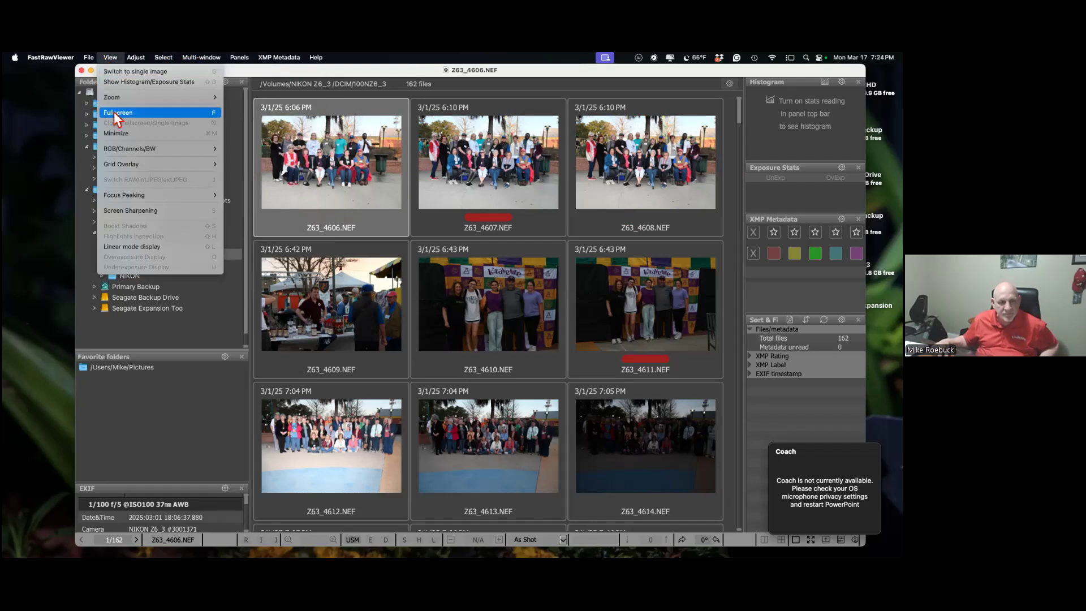
{"action": "key", "text": "Escape"}
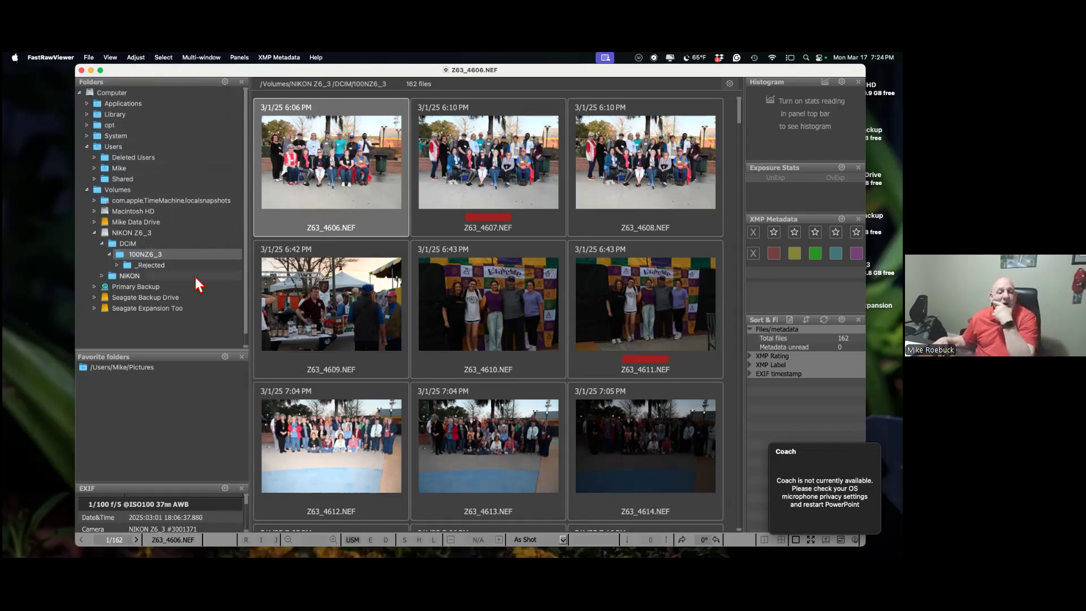
Open the _Rejected subfolder of 100NZ6_3 and browse through its thumbnails.
{"action": "left_click", "coordinate": [150, 265]}
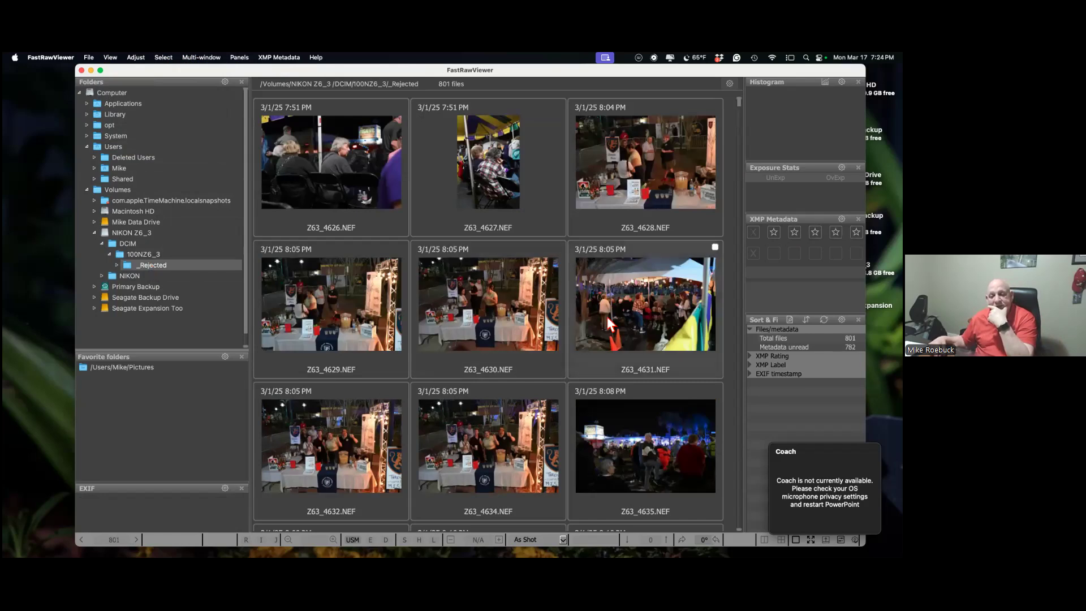
{"action": "scroll", "coordinate": [606, 314], "scroll_direction": "down", "scroll_amount": 10}
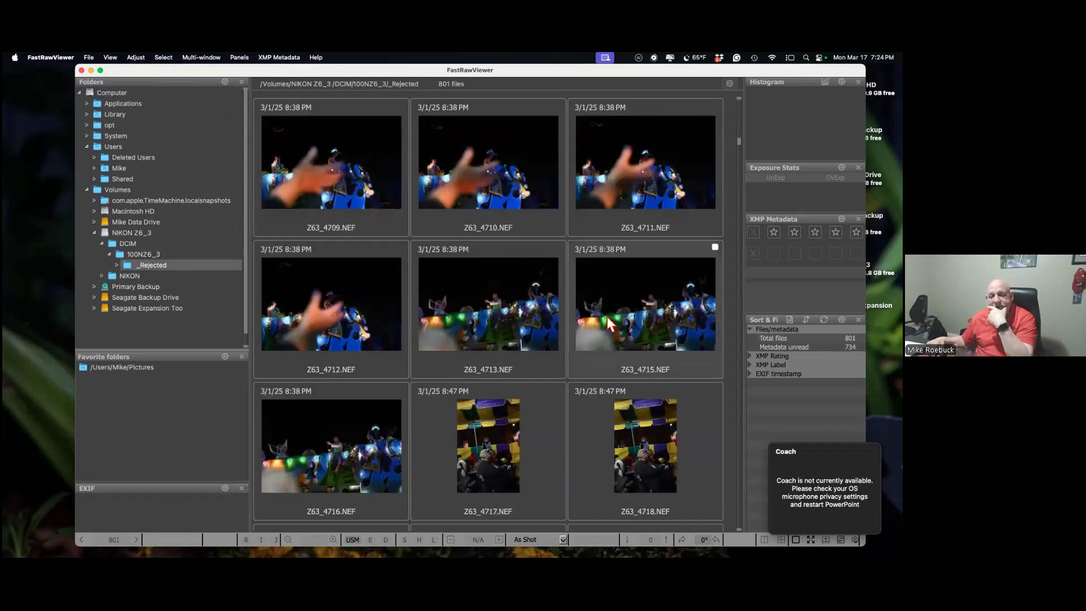
{"action": "scroll", "coordinate": [606, 317], "scroll_direction": "up", "scroll_amount": 5}
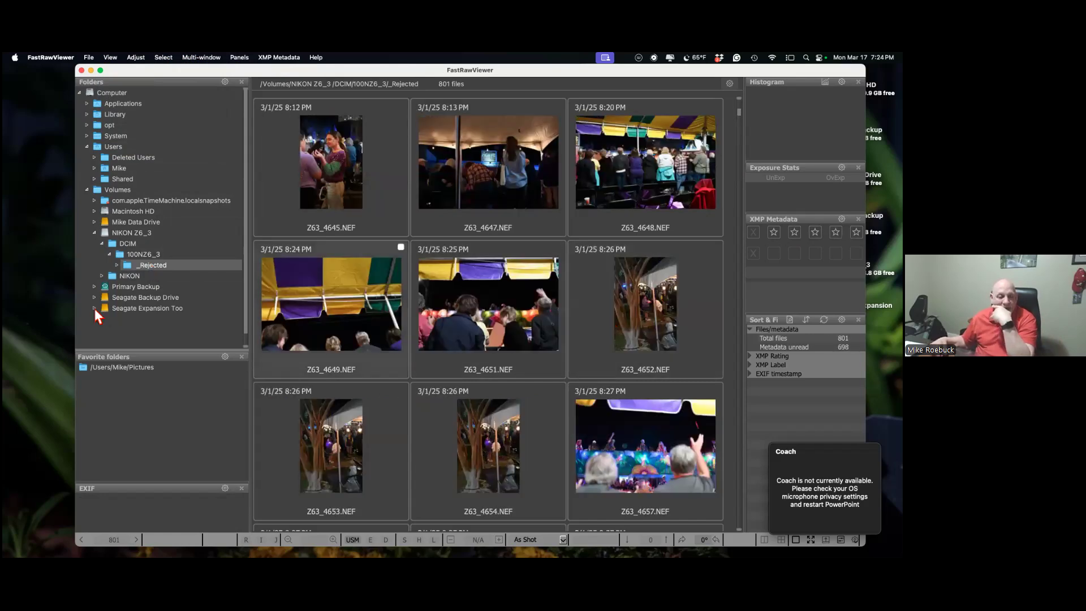
Return to the 100NZ6_3 folder and browse its thumbnails down to the 3/3/25 evening parade photos.
{"action": "left_click", "coordinate": [144, 254]}
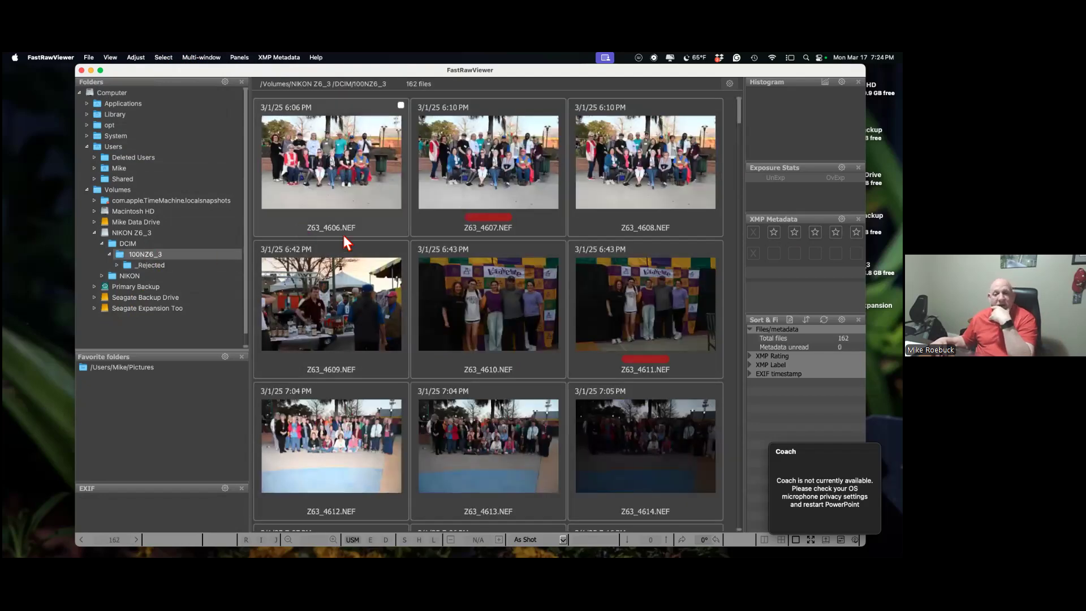
{"action": "scroll", "coordinate": [361, 300], "scroll_direction": "down", "scroll_amount": 5}
{"action": "scroll", "coordinate": [361, 300], "scroll_direction": "down", "scroll_amount": 5}
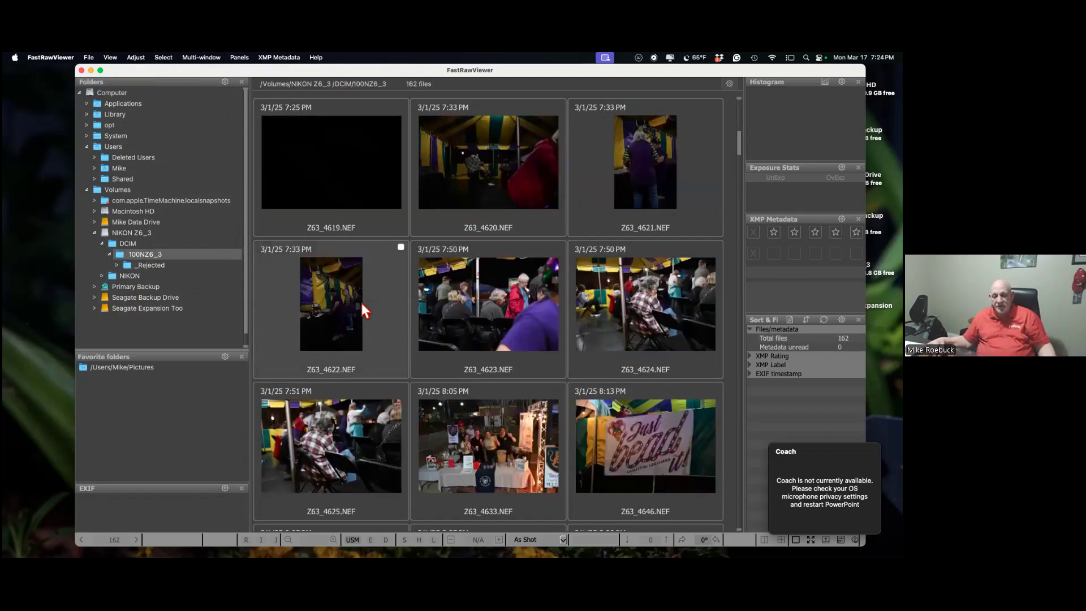
{"action": "scroll", "coordinate": [361, 300], "scroll_direction": "up", "scroll_amount": 10}
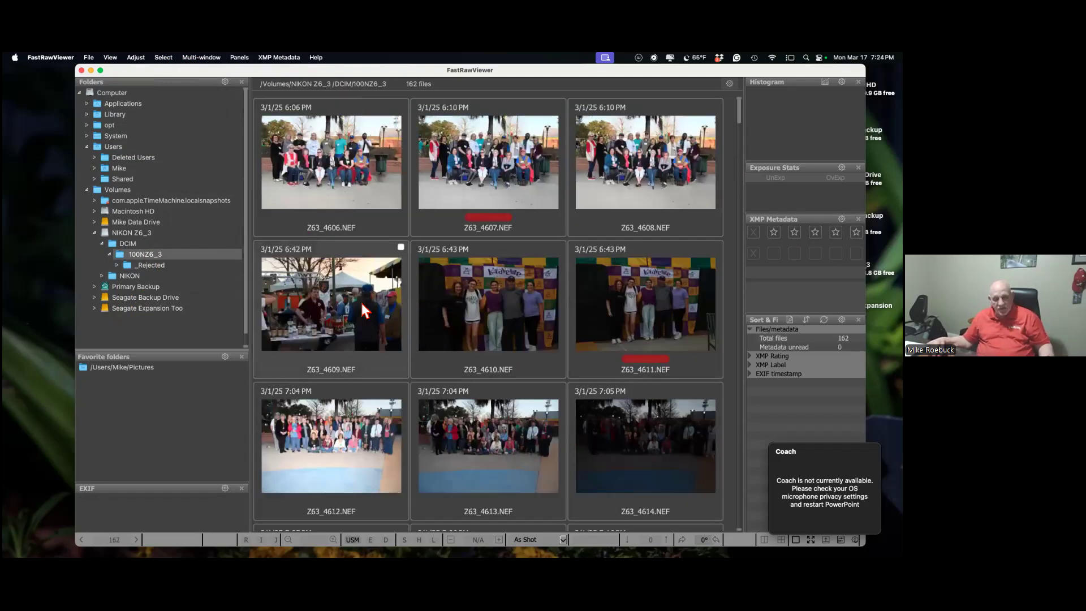
{"action": "scroll", "coordinate": [361, 300], "scroll_direction": "down", "scroll_amount": 5}
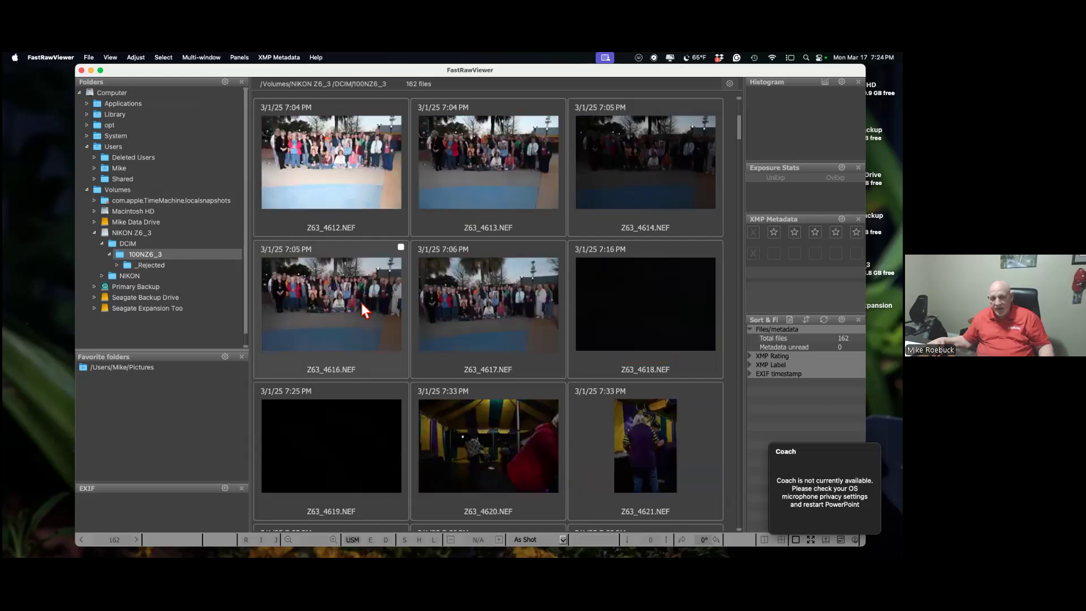
{"action": "scroll", "coordinate": [361, 300], "scroll_direction": "down", "scroll_amount": 10}
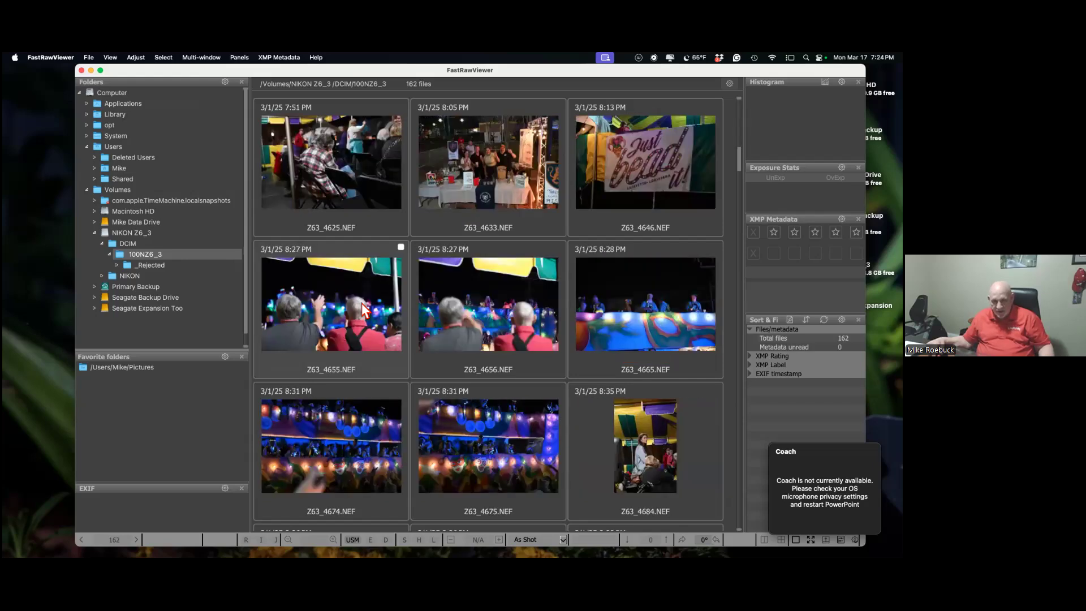
{"action": "scroll", "coordinate": [361, 303], "scroll_direction": "down", "scroll_amount": 5}
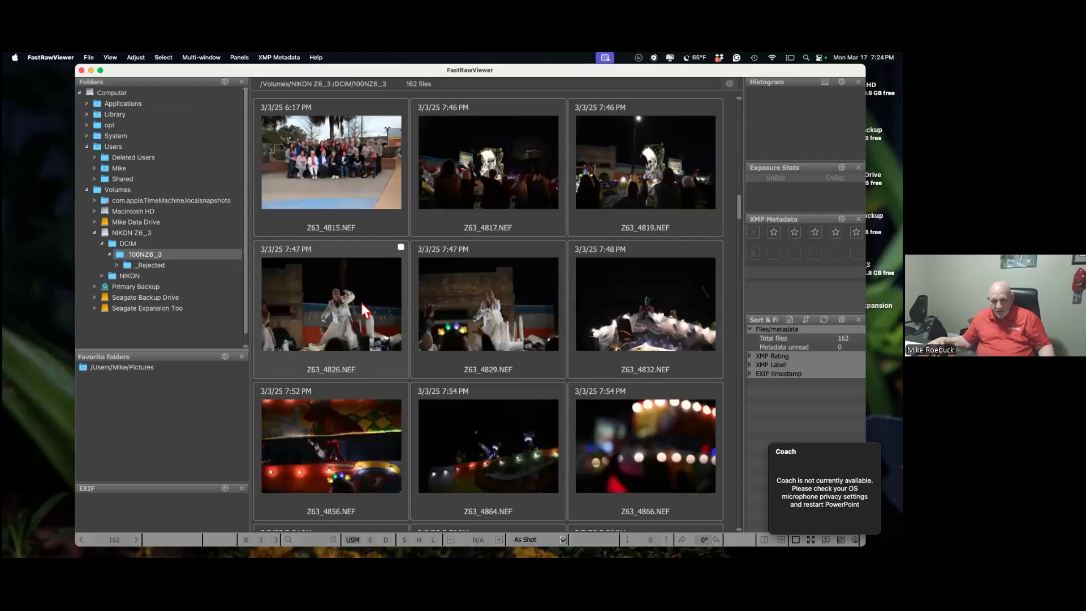
{"action": "scroll", "coordinate": [361, 300], "scroll_direction": "down", "scroll_amount": 8}
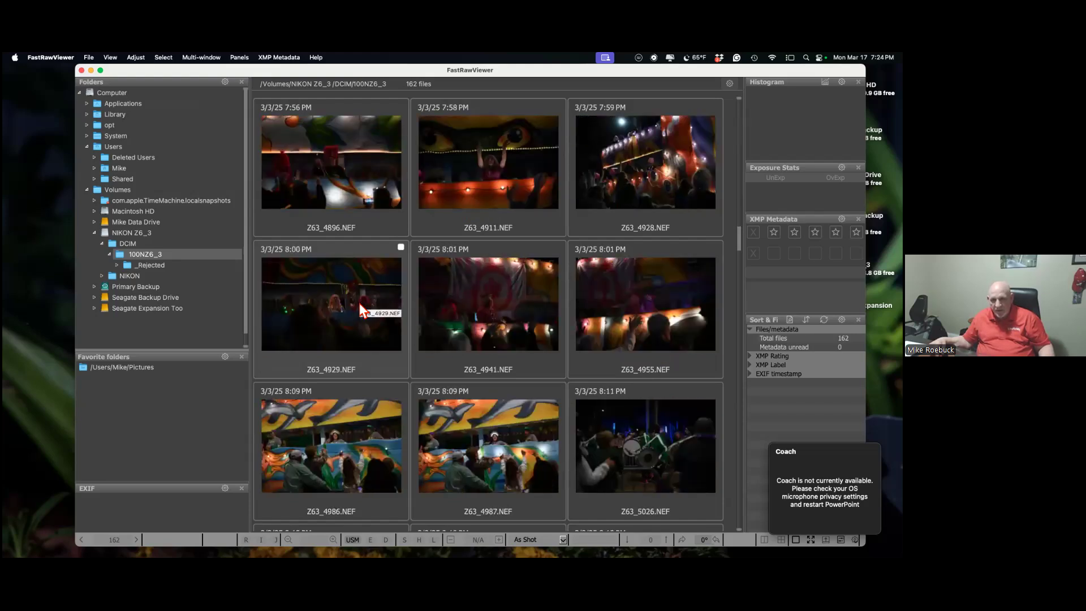
Mark the consecutive photos from Z63_4929.NEF through Z63_5240.NEF as selected.
{"action": "left_click", "coordinate": [359, 302]}
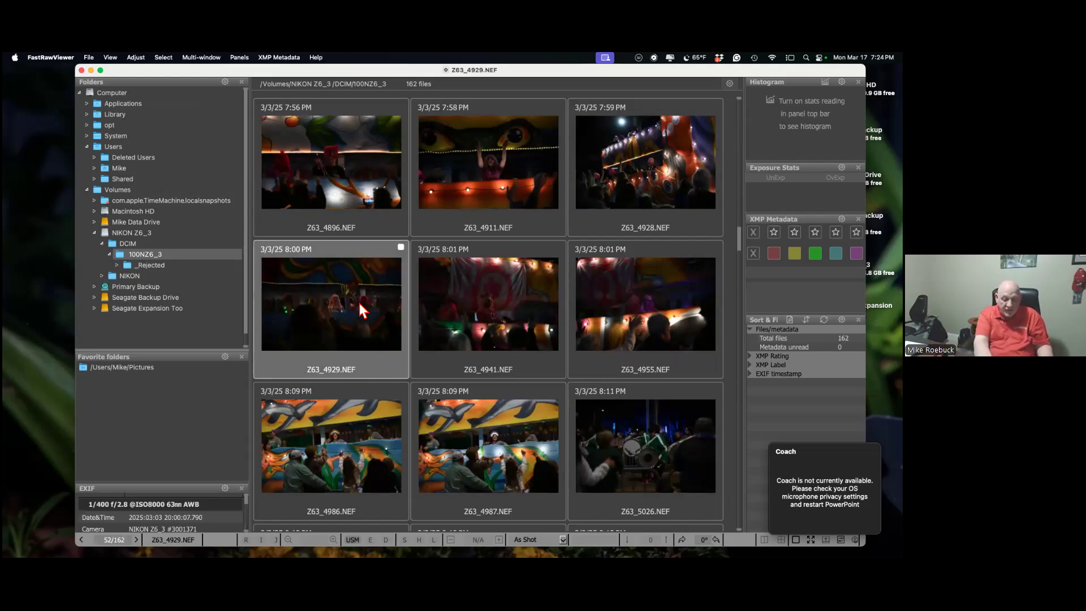
{"action": "key", "text": "shift+Right"}
{"action": "key", "text": "shift+Right"}
{"action": "key", "text": "shift+Right"}
{"action": "key", "text": "shift+Right"}
{"action": "key", "text": "shift+Right"}
{"action": "key", "text": "shift+Right"}
{"action": "key", "text": "shift+Right"}
{"action": "key", "text": "shift+Right"}
{"action": "key", "text": "shift+Right"}
{"action": "key", "text": "shift+Right"}
{"action": "key", "text": "shift+Right"}
{"action": "key", "text": "shift+Right"}
{"action": "key", "text": "shift+Right"}
{"action": "key", "text": "shift+Right"}
{"action": "key", "text": "shift+Right"}
{"action": "key", "text": "shift+Right"}
{"action": "key", "text": "shift+Right"}
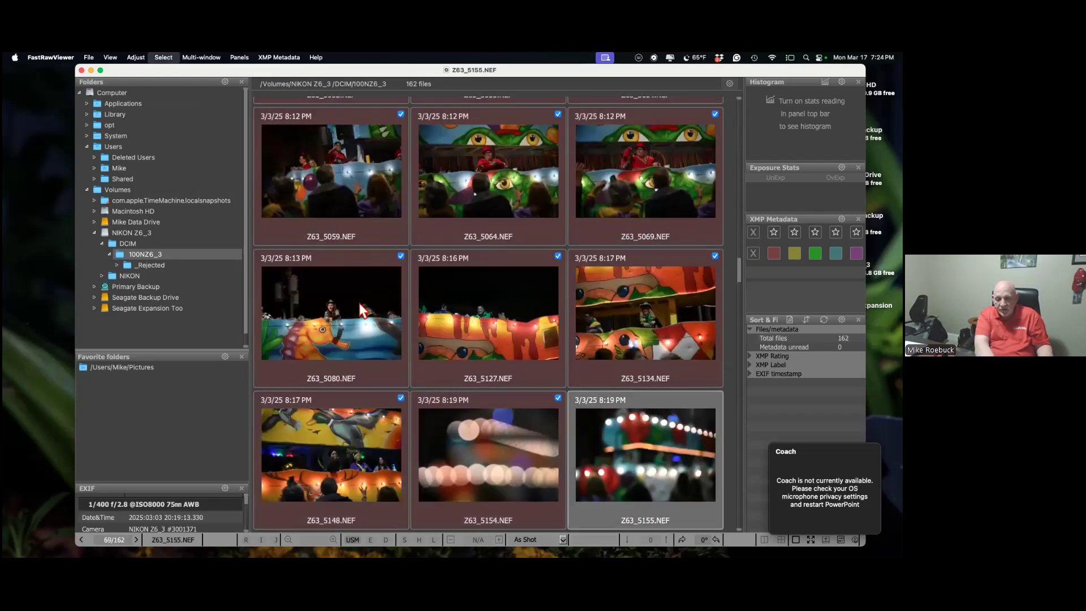
{"action": "key", "text": "shift+Right"}
{"action": "key", "text": "shift+Right"}
{"action": "key", "text": "shift+Right"}
{"action": "key", "text": "shift+Right"}
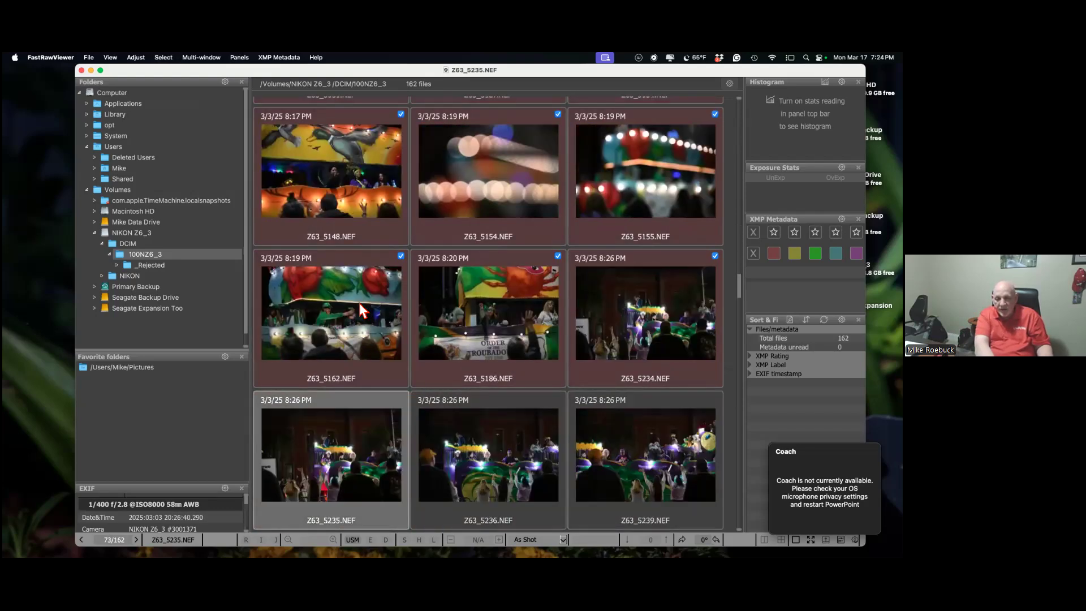
{"action": "key", "text": "shift+Right"}
{"action": "key", "text": "shift+Right"}
{"action": "key", "text": "shift+Right"}
{"action": "key", "text": "shift+Right"}
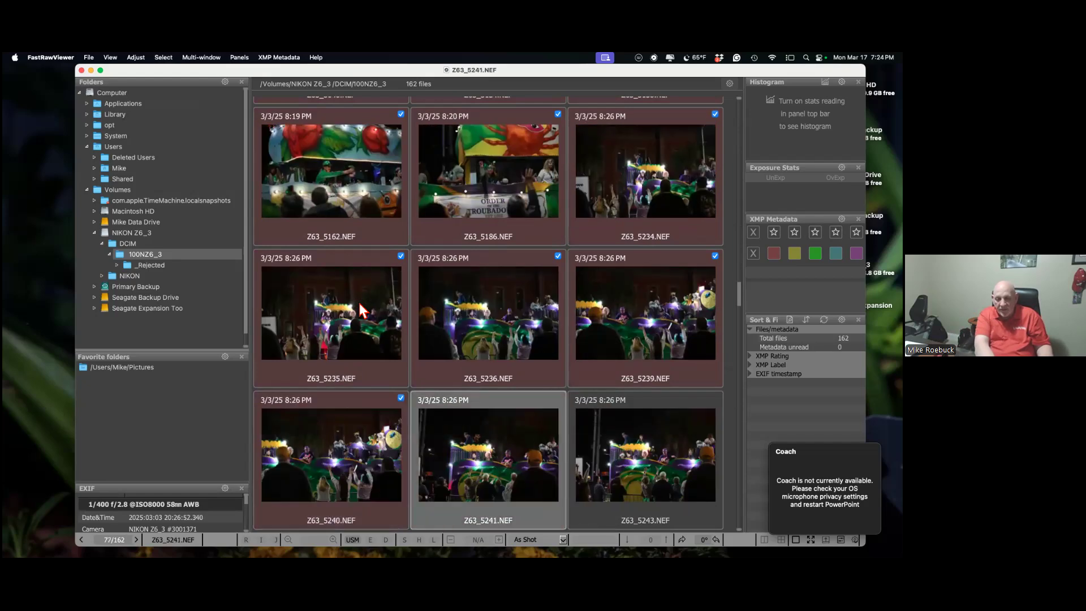
Open Z63_5241.NEF as a single image and advance to Z63_5282.NEF, marking Z63_5243.NEF and Z63_5267.NEF as selected on the way.
{"action": "double_click", "coordinate": [487, 460]}
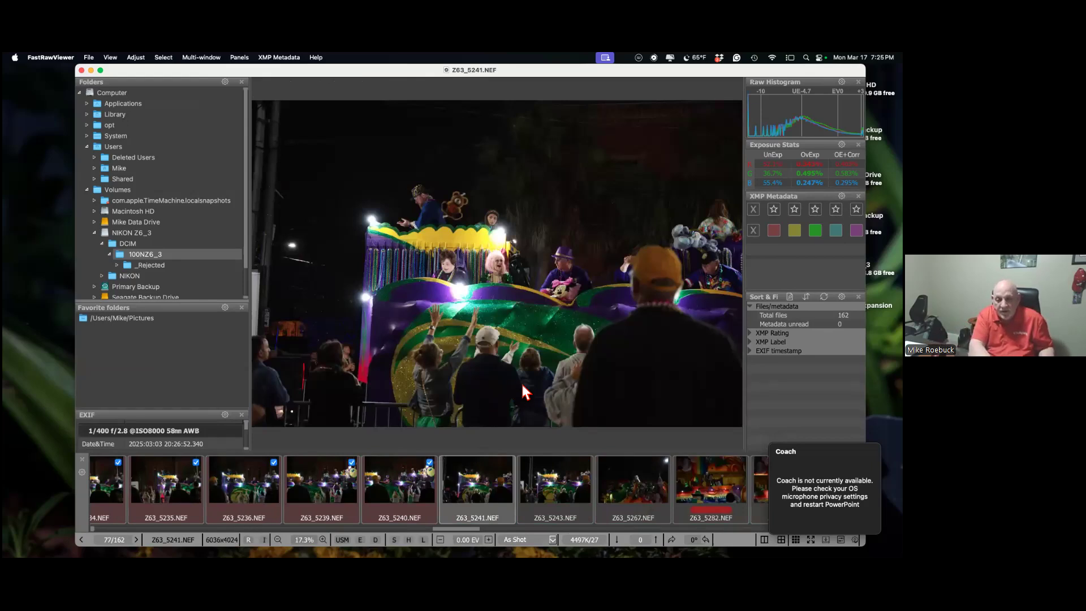
{"action": "key", "text": "Right"}
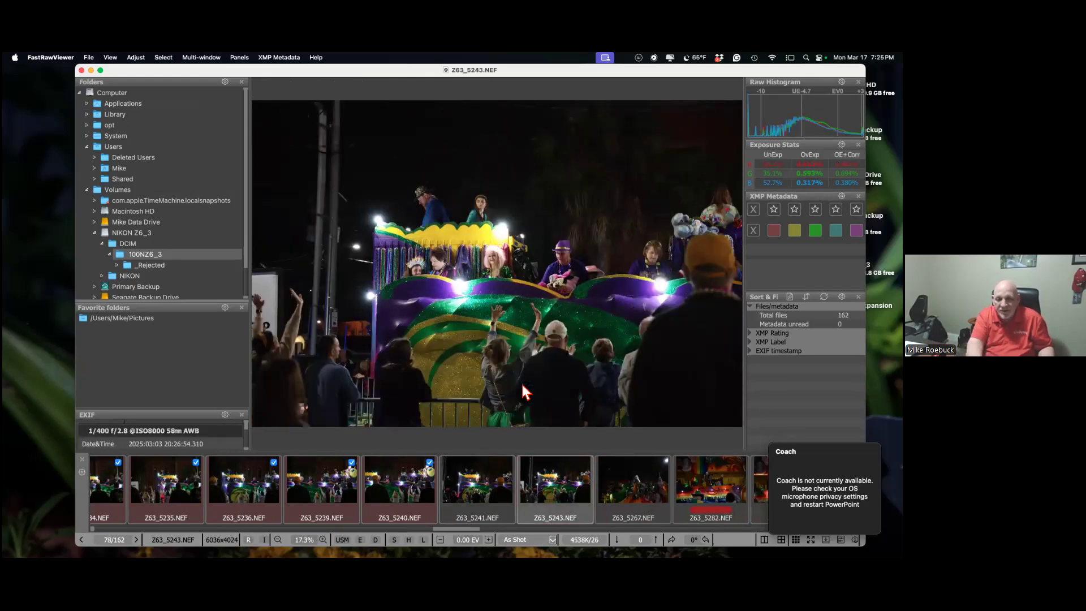
{"action": "key", "text": "Right"}
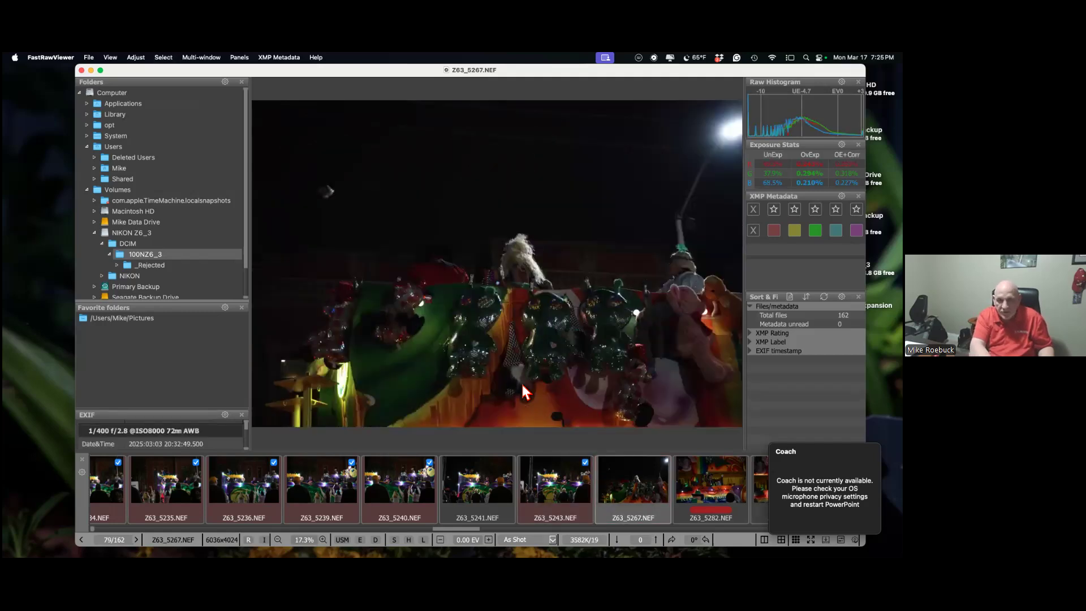
{"action": "key", "text": "Right"}
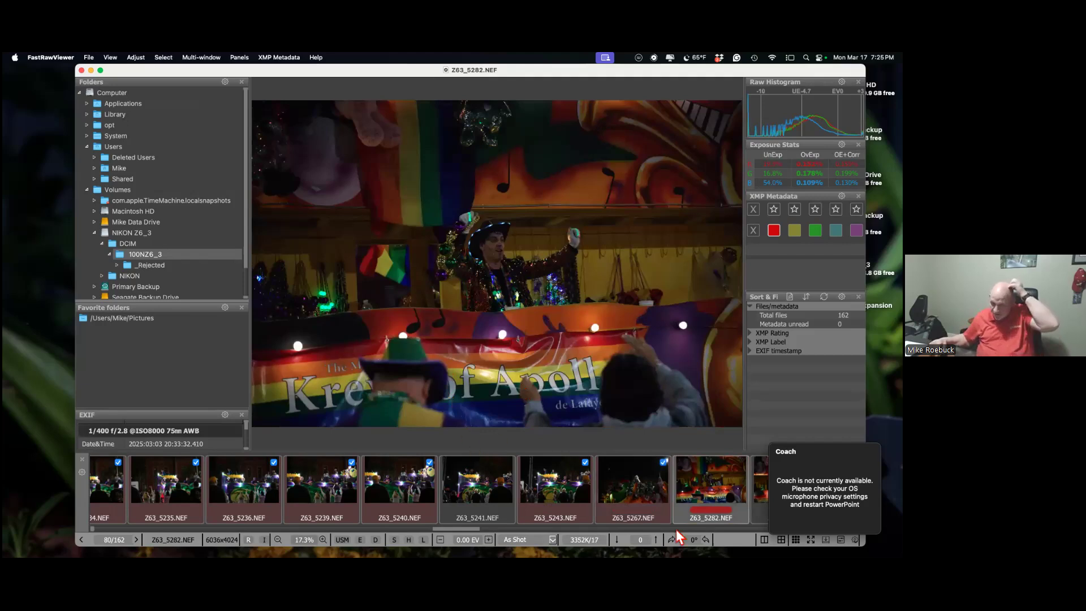
Move all marked evening parade photos, through Z63_5267.NEF, into the _Rejected subfolder.
{"action": "right_click", "coordinate": [402, 507]}
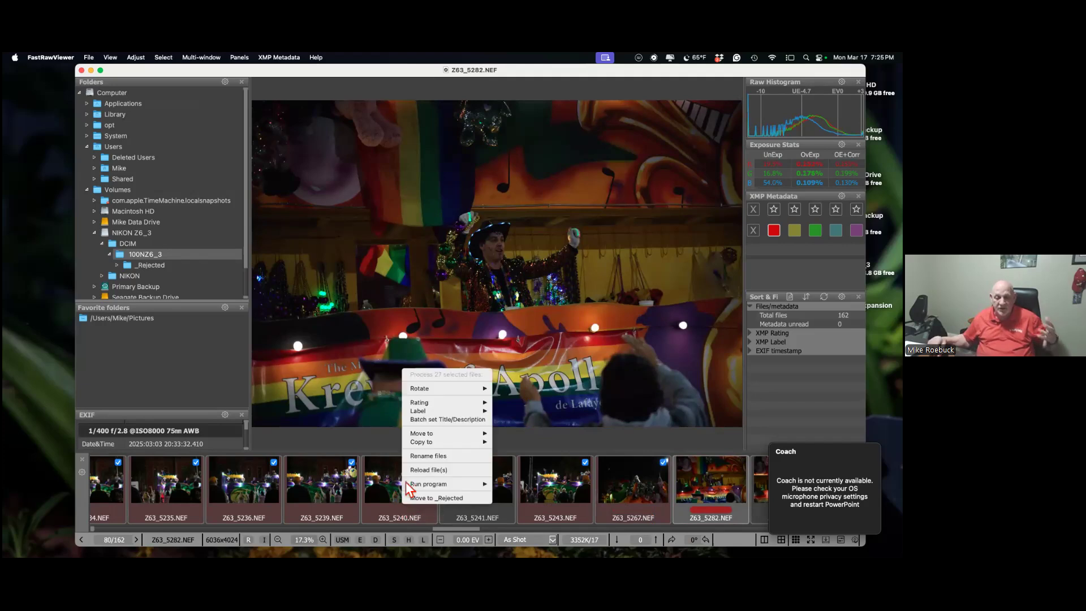
{"action": "left_click", "coordinate": [453, 498]}
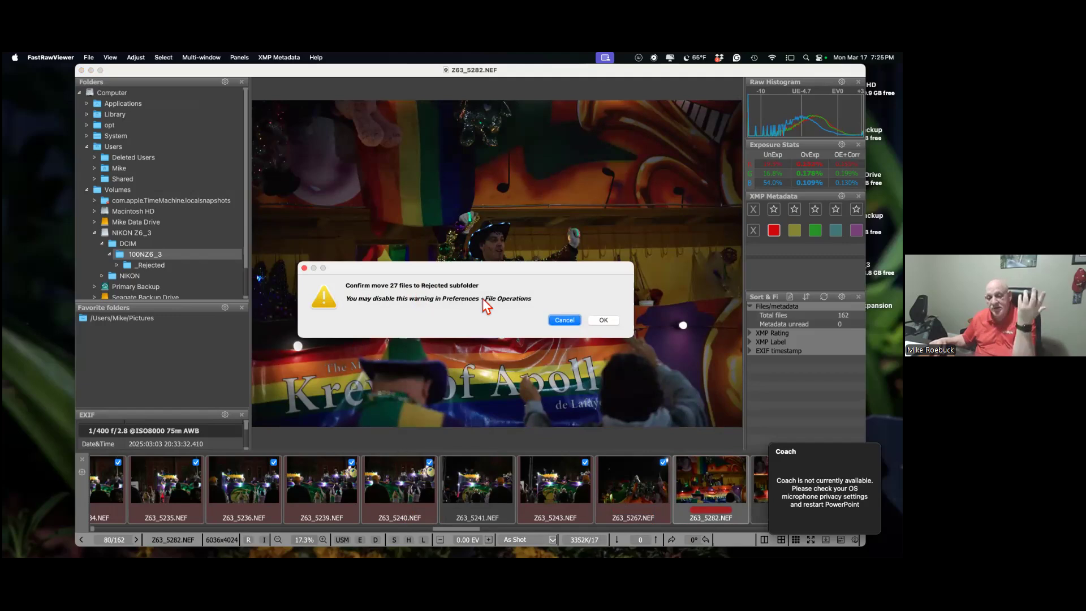
{"action": "left_click", "coordinate": [603, 320]}
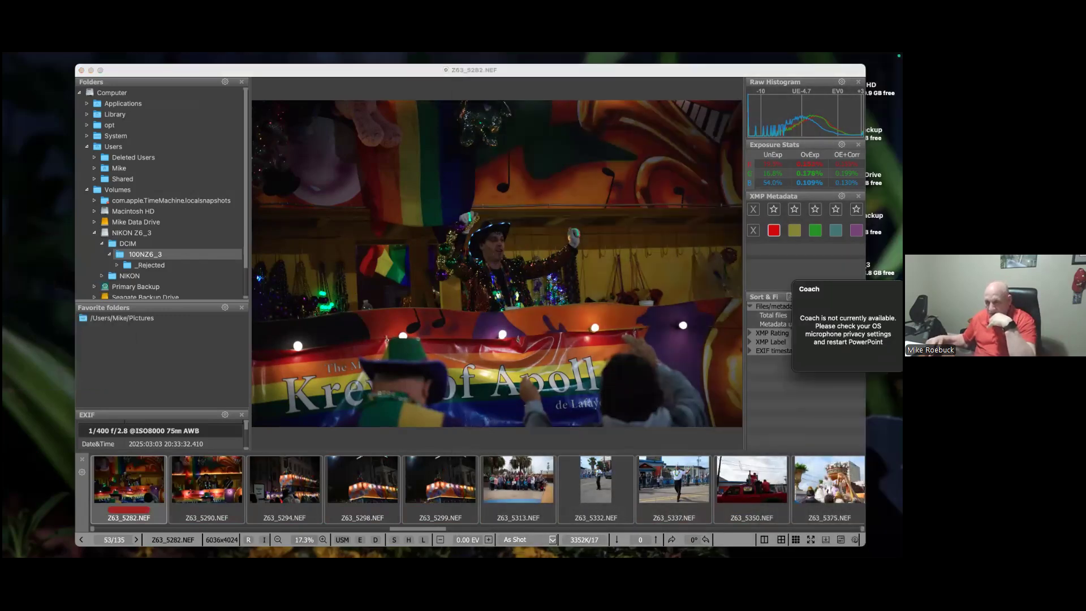
Browse the 100NZ6_3 thumbnail grid to the 3/4/25 parade photos and open Z63_5508.NEF as a single image.
{"action": "left_click", "coordinate": [473, 450]}
{"action": "key", "text": "g"}
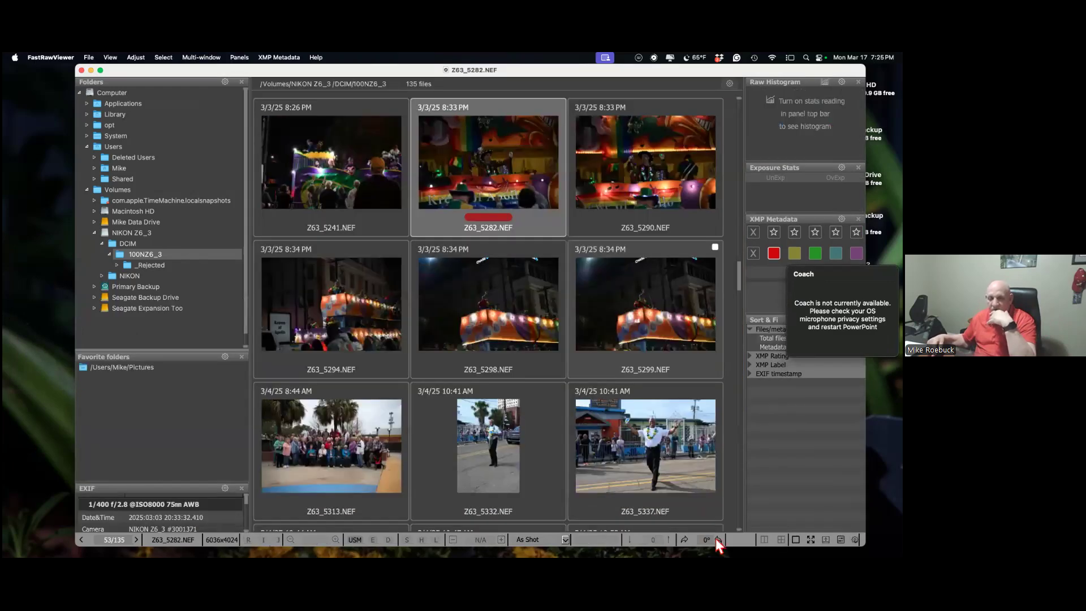
{"action": "scroll", "coordinate": [474, 450], "scroll_direction": "down", "scroll_amount": 4}
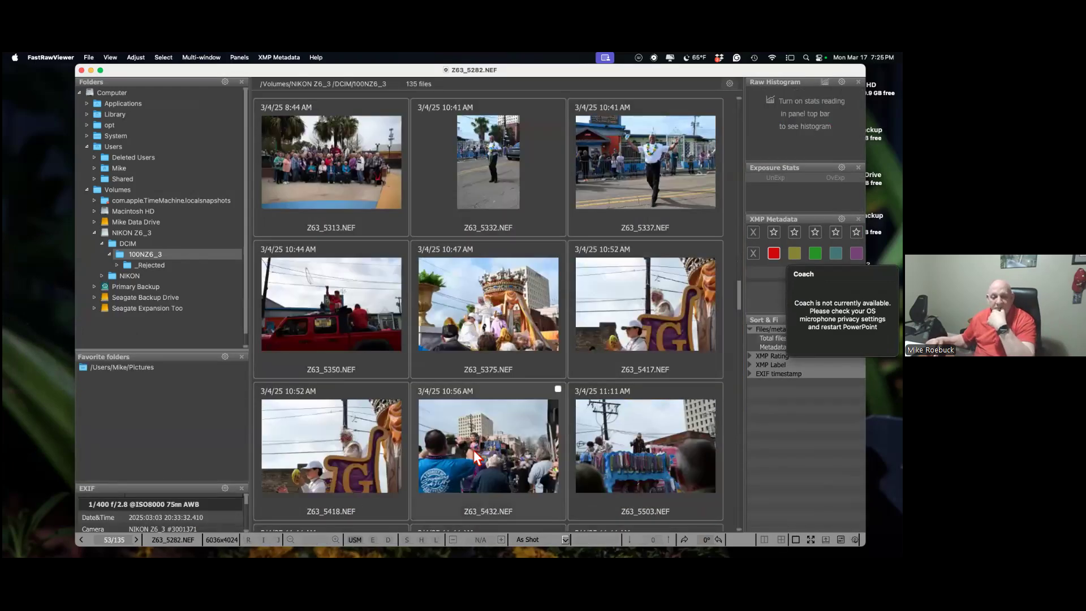
{"action": "scroll", "coordinate": [473, 449], "scroll_direction": "up", "scroll_amount": 2}
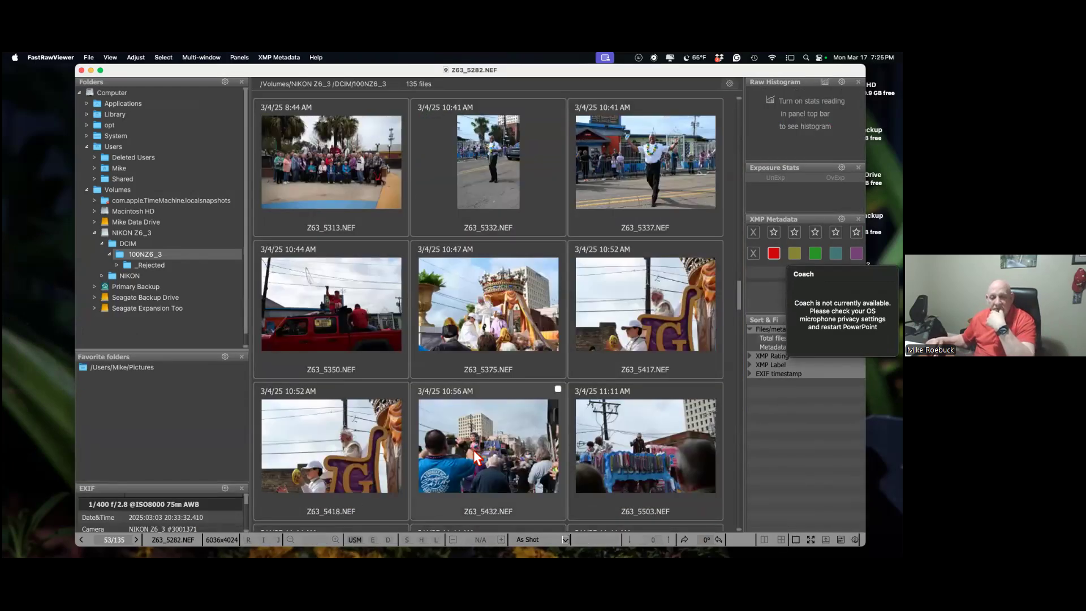
{"action": "scroll", "coordinate": [473, 449], "scroll_direction": "down", "scroll_amount": 2}
{"action": "left_click", "coordinate": [344, 322]}
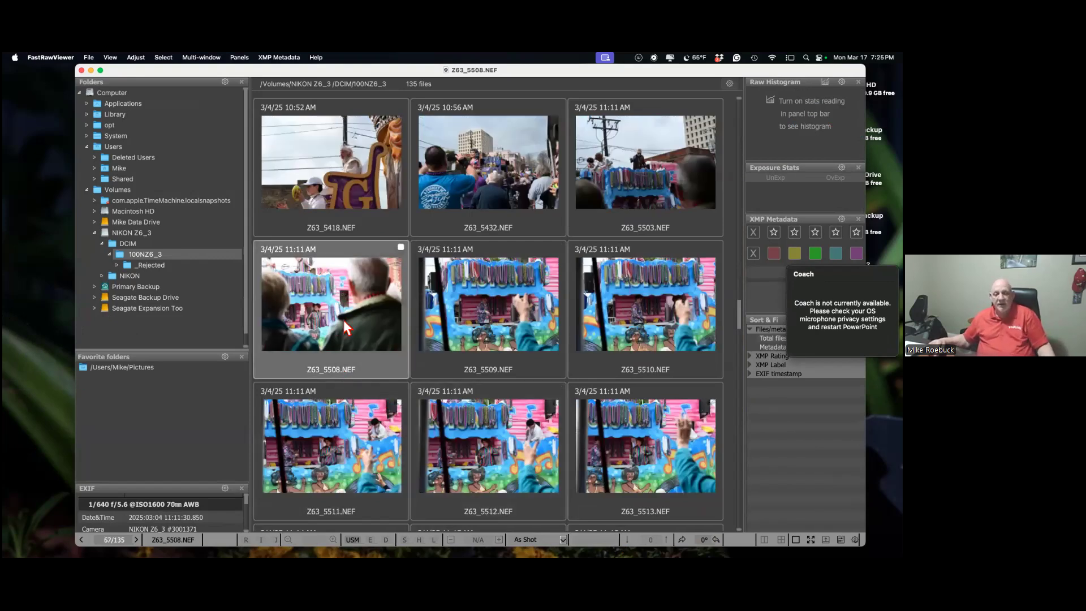
{"action": "double_click", "coordinate": [343, 321]}
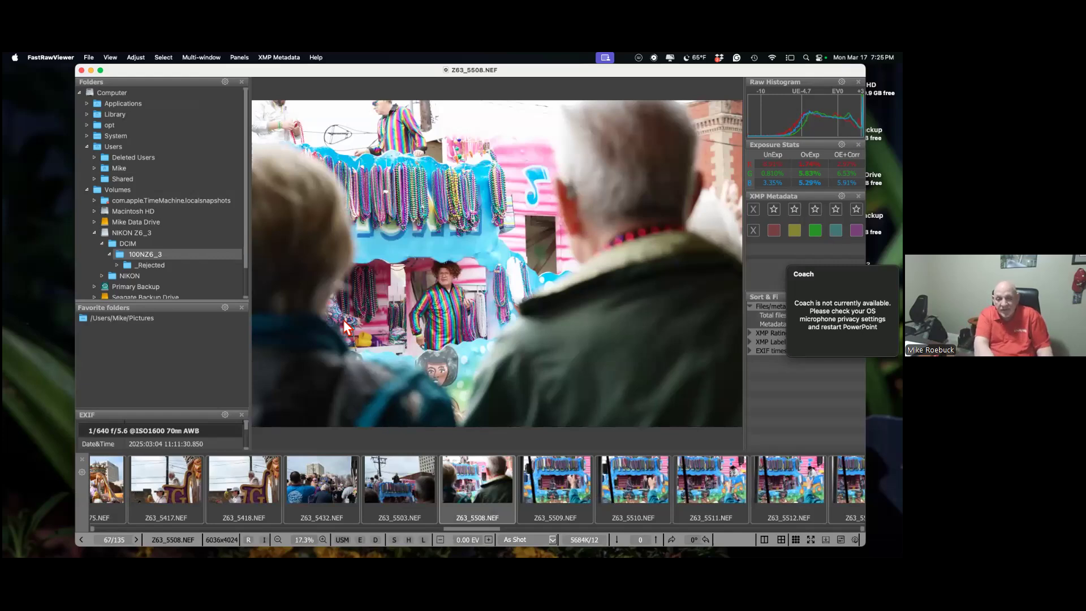
Leave Z63_5508.NEF unmarked and mark the consecutive photos from Z63_5509.NEF through Z63_5535.NEF as selected.
{"action": "key", "text": "Right"}
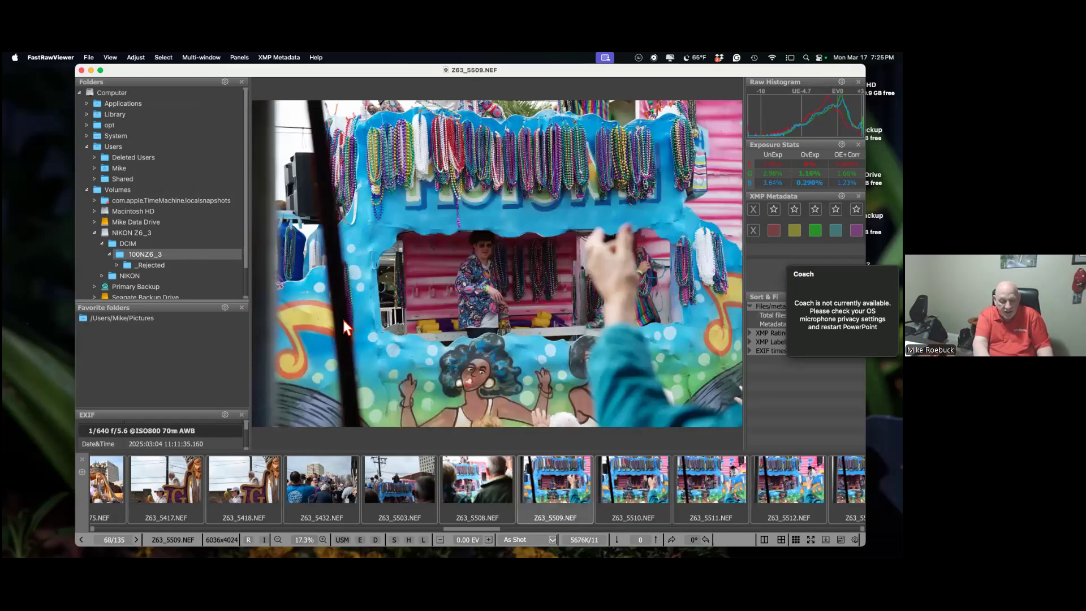
{"action": "key", "text": "shift+Right"}
{"action": "key", "text": "shift+Right"}
{"action": "key", "text": "shift+Right"}
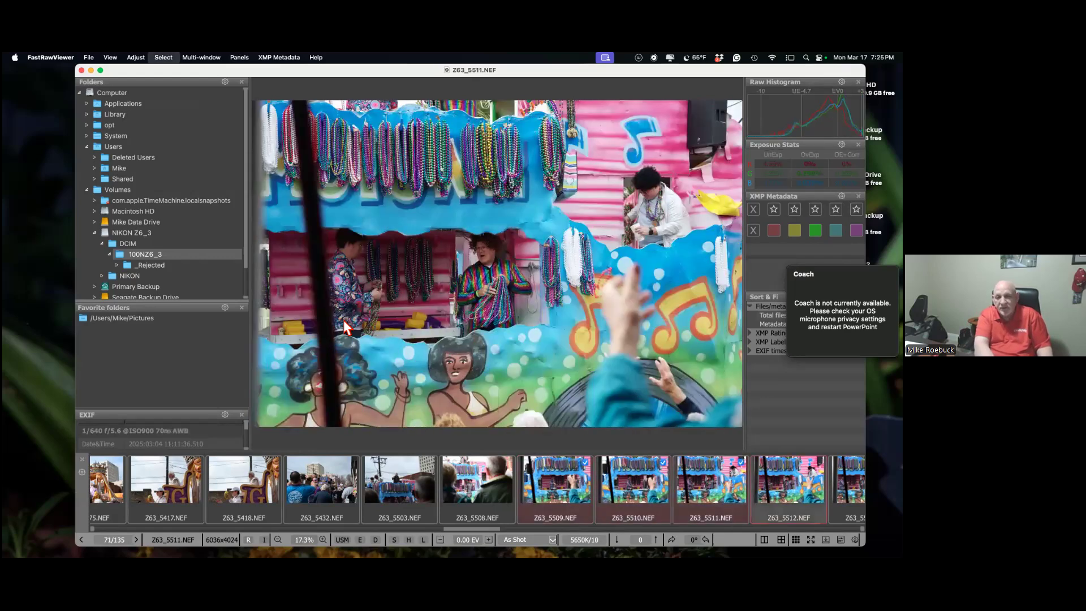
{"action": "key", "text": "shift+Right"}
{"action": "key", "text": "shift+Right"}
{"action": "key", "text": "shift+Right"}
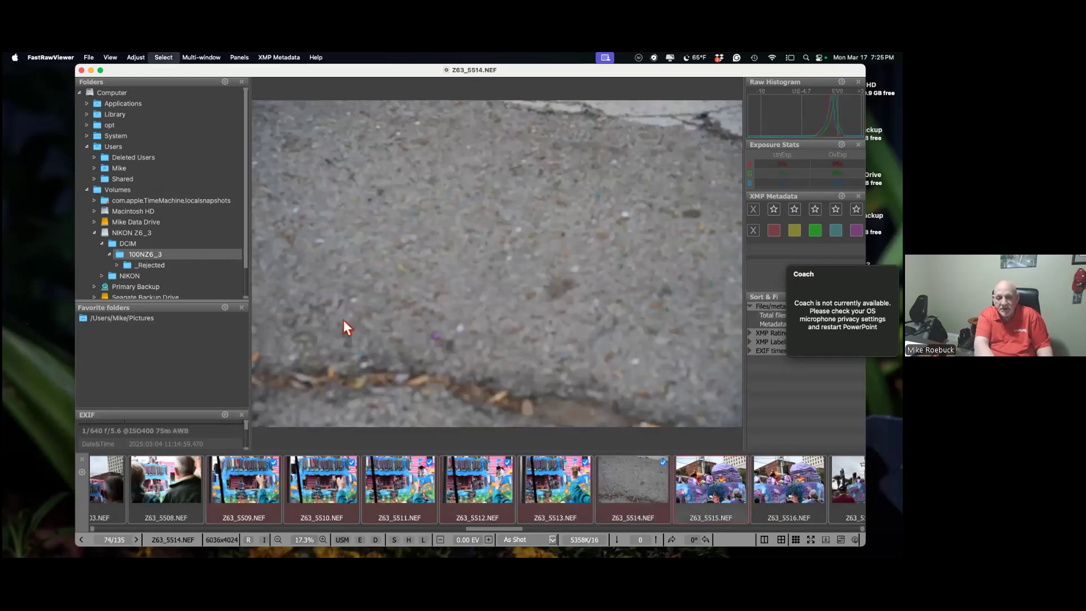
{"action": "key", "text": "Right"}
{"action": "key", "text": "shift+Right"}
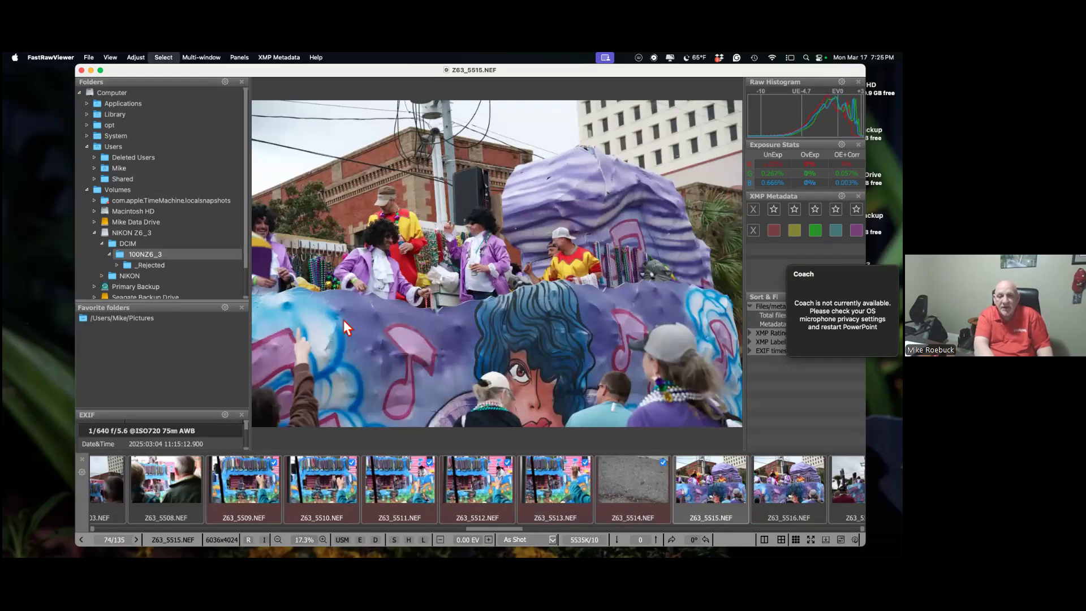
{"action": "key", "text": "shift+Right"}
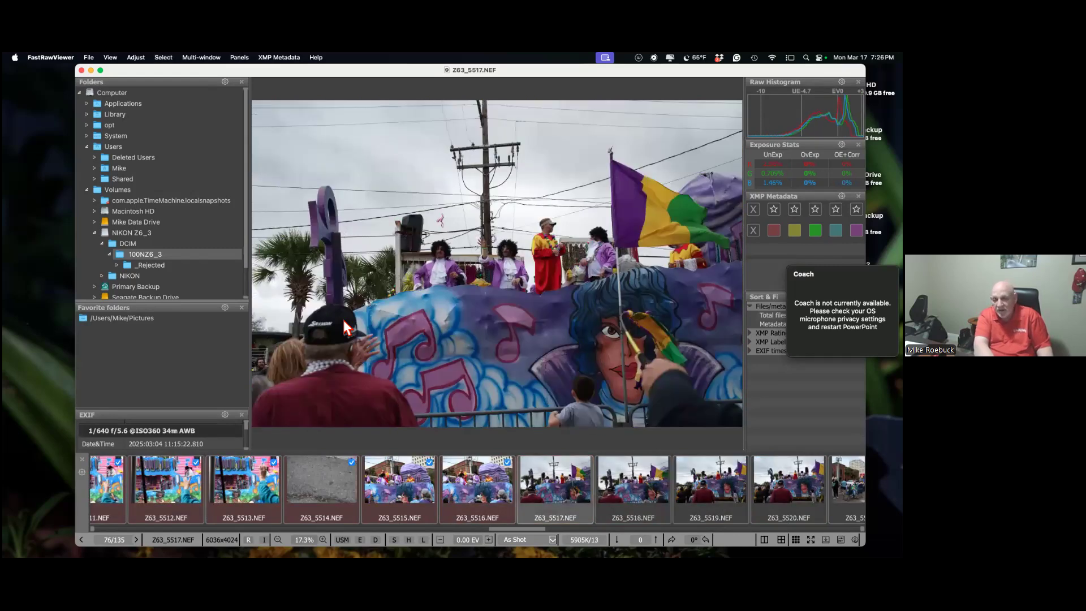
{"action": "key", "text": "shift+Right"}
{"action": "key", "text": "shift+Right"}
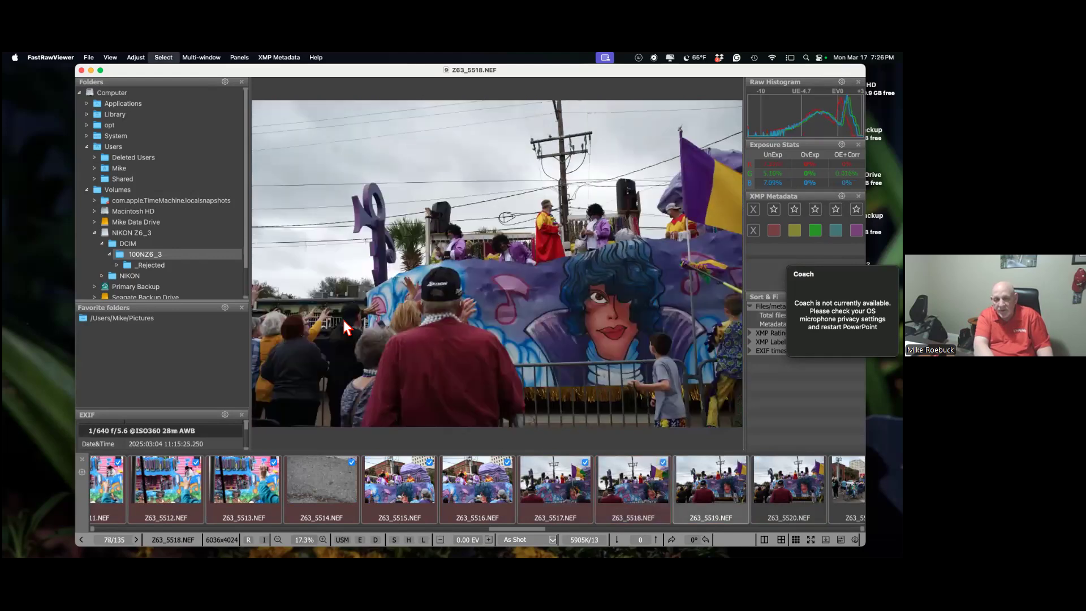
{"action": "key", "text": "shift+Right"}
{"action": "key", "text": "shift+Right"}
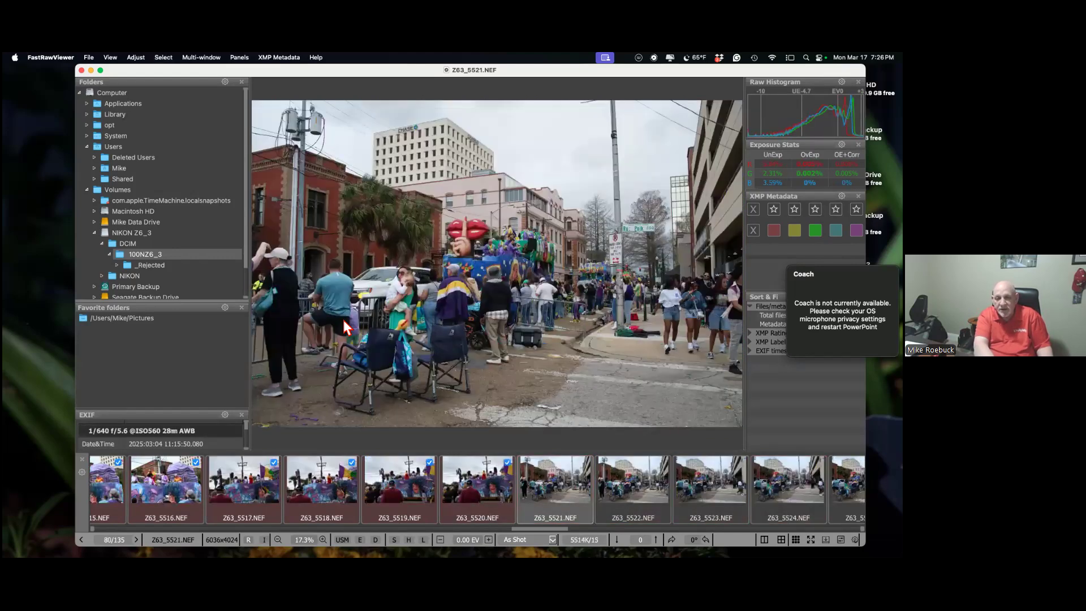
{"action": "key", "text": "shift+Right"}
{"action": "key", "text": "shift+Right"}
{"action": "key", "text": "shift+Right"}
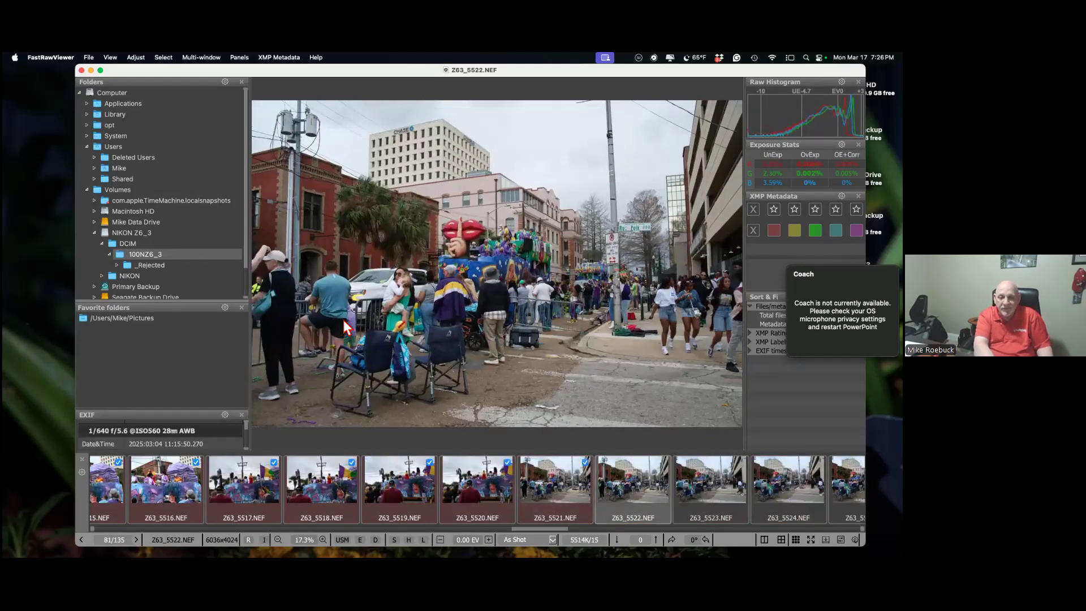
{"action": "key", "text": "shift+Right"}
{"action": "key", "text": "shift+Right"}
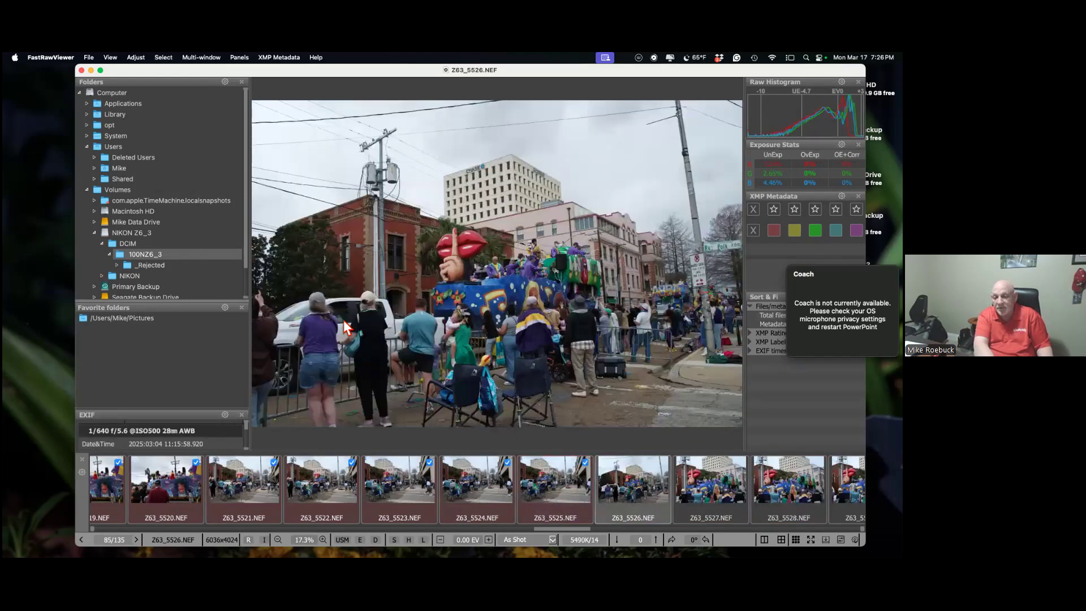
{"action": "key", "text": "shift+Right"}
{"action": "key", "text": "shift+Right"}
{"action": "key", "text": "shift+Right"}
{"action": "key", "text": "shift+Right"}
{"action": "key", "text": "shift+Right"}
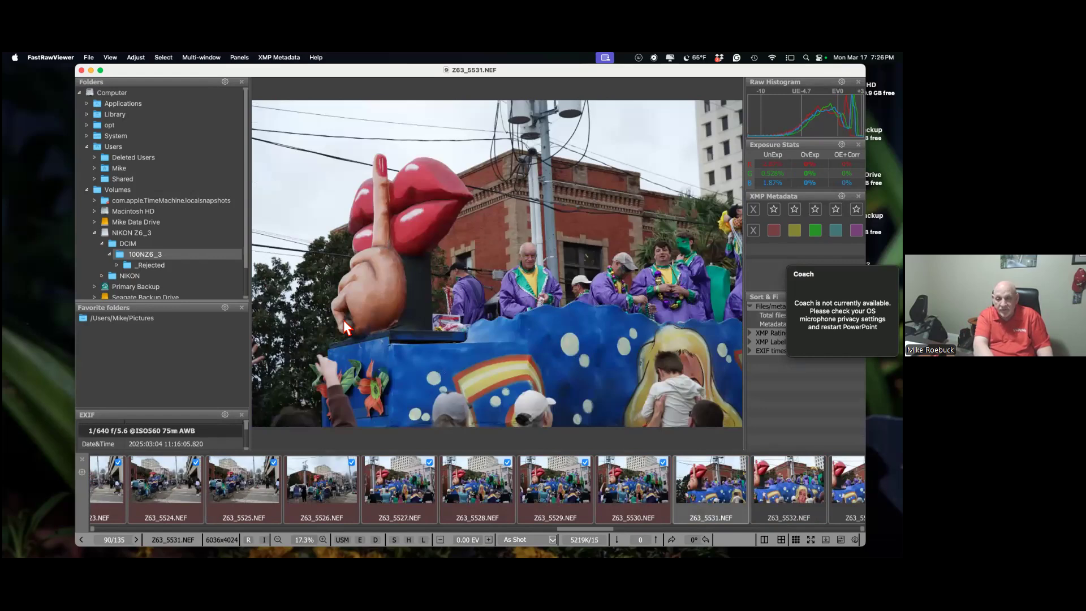
{"action": "key", "text": "shift+Right"}
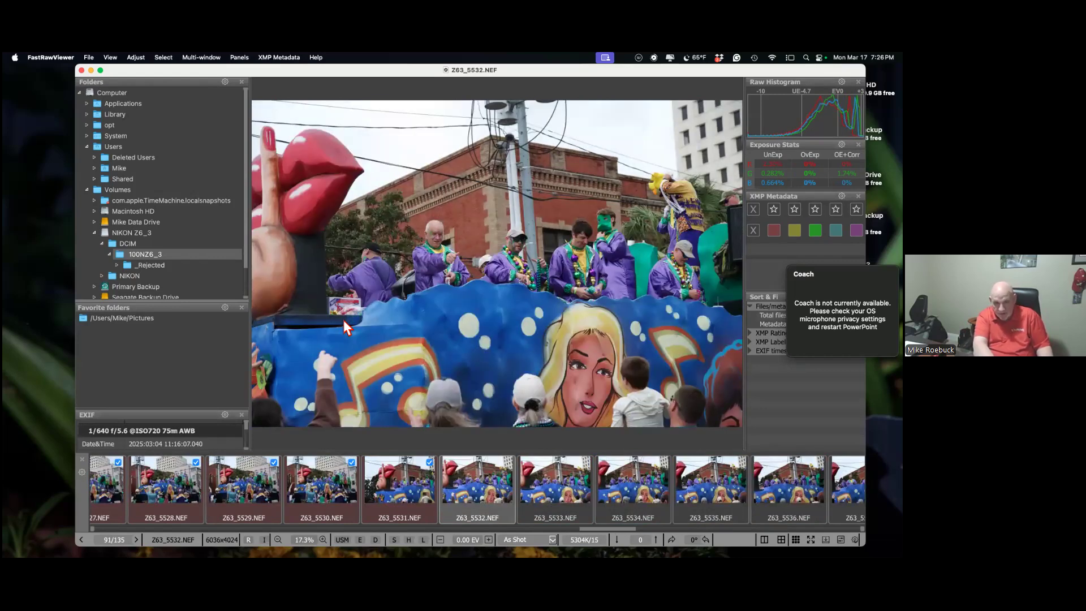
{"action": "key", "text": "shift+Right"}
{"action": "key", "text": "shift+Right"}
{"action": "key", "text": "shift+Right"}
{"action": "key", "text": "shift+Right"}
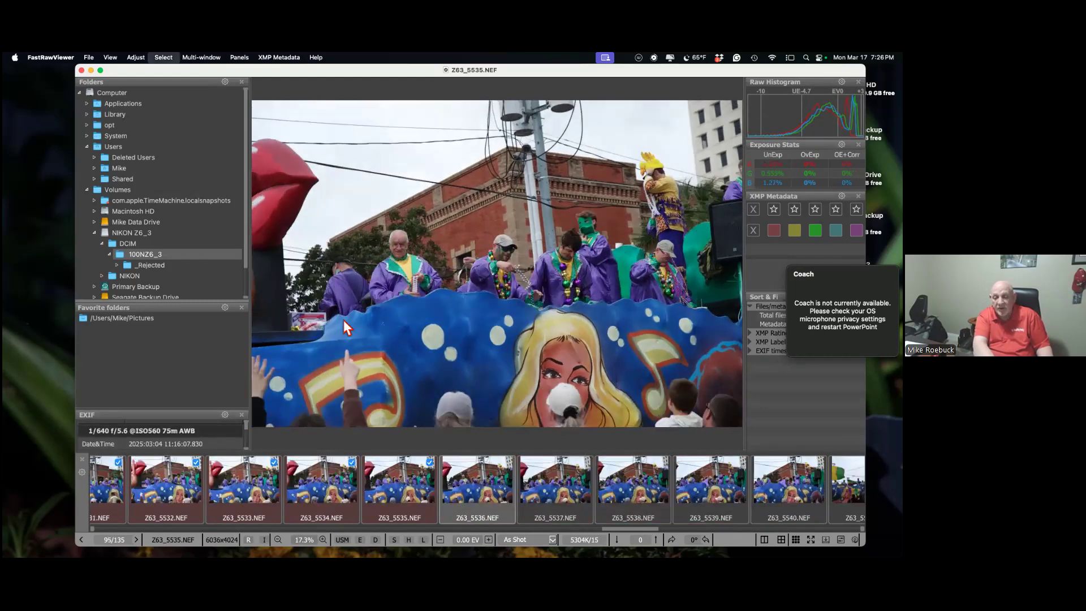
Move the marked photos Z63_5509.NEF through Z63_5535.NEF into the _Rejected subfolder.
{"action": "right_click", "coordinate": [412, 508]}
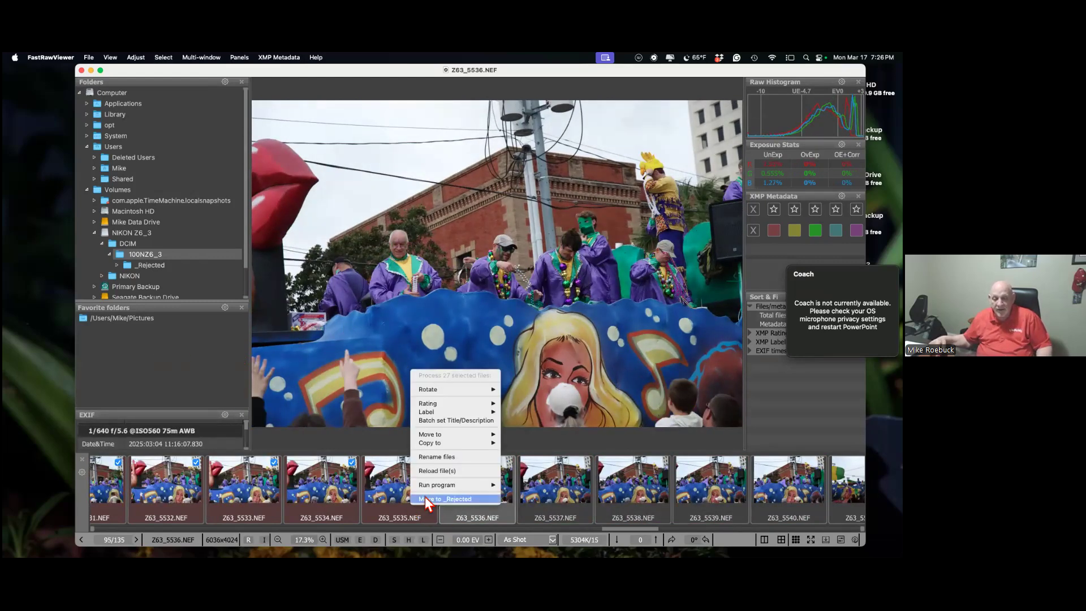
{"action": "left_click", "coordinate": [425, 498]}
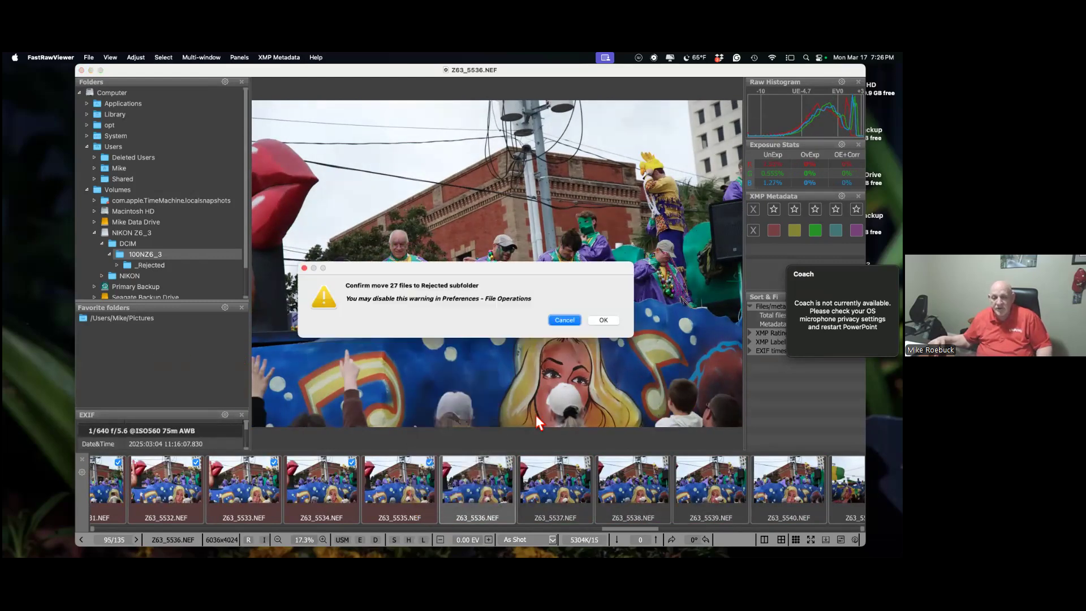
{"action": "left_click", "coordinate": [616, 319]}
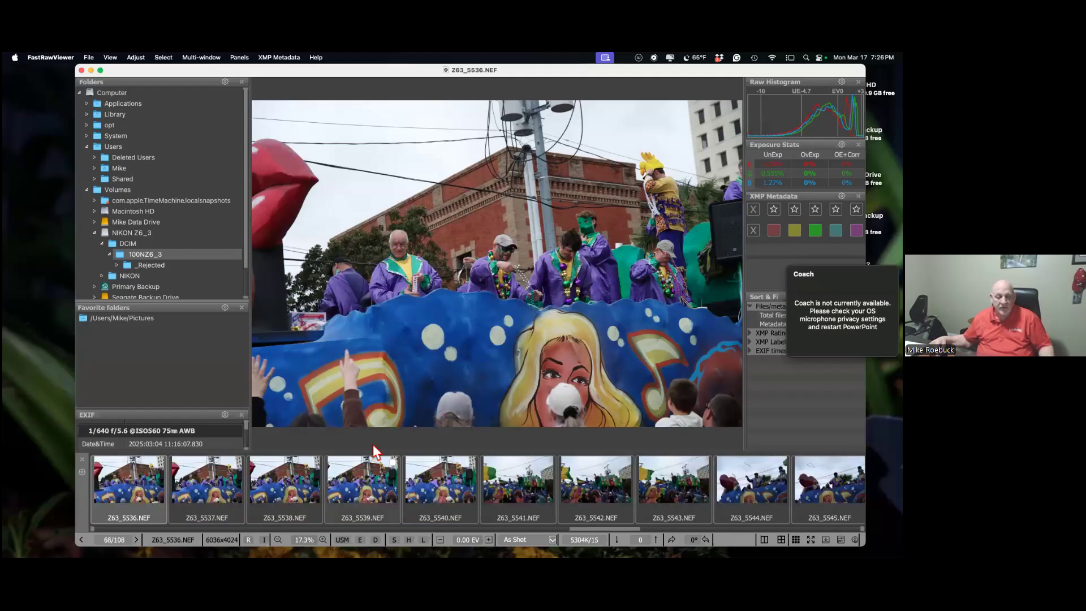
Mark the consecutive float photos from Z63_5536.NEF through Z63_5543.NEF as selected.
{"action": "key", "text": "shift+Right"}
{"action": "key", "text": "shift+Right"}
{"action": "key", "text": "shift+Right"}
{"action": "key", "text": "shift+Right"}
{"action": "key", "text": "shift+Right"}
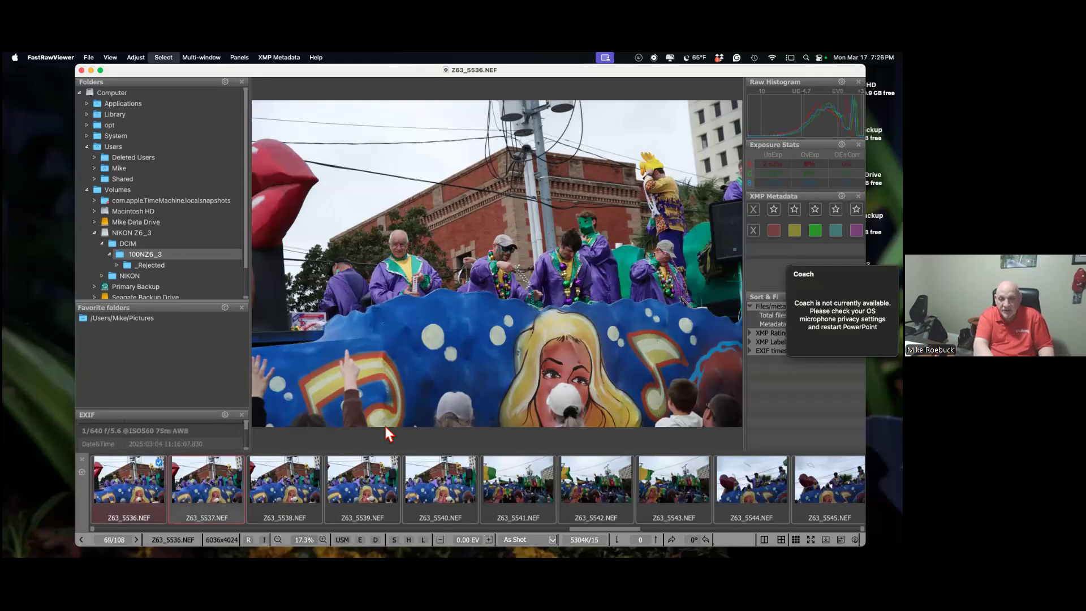
{"action": "key", "text": "shift+Right"}
{"action": "key", "text": "shift+Right"}
{"action": "key", "text": "shift+Right"}
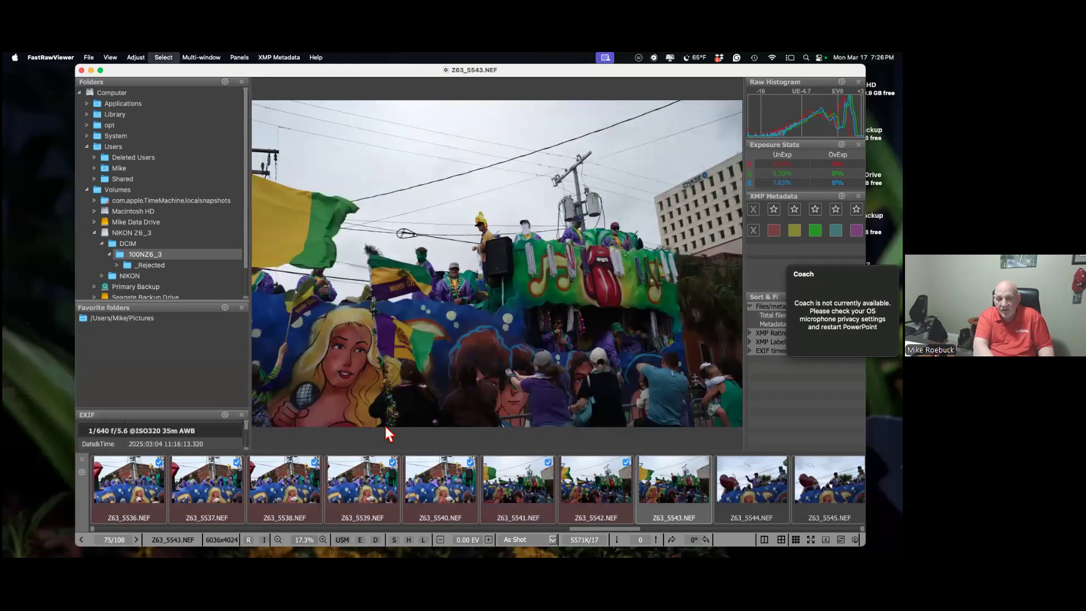
Skip Z63_5544.NEF and mark the consecutive photos from Z63_5545.NEF through Z63_5554.NEF as selected.
{"action": "key", "text": "Right"}
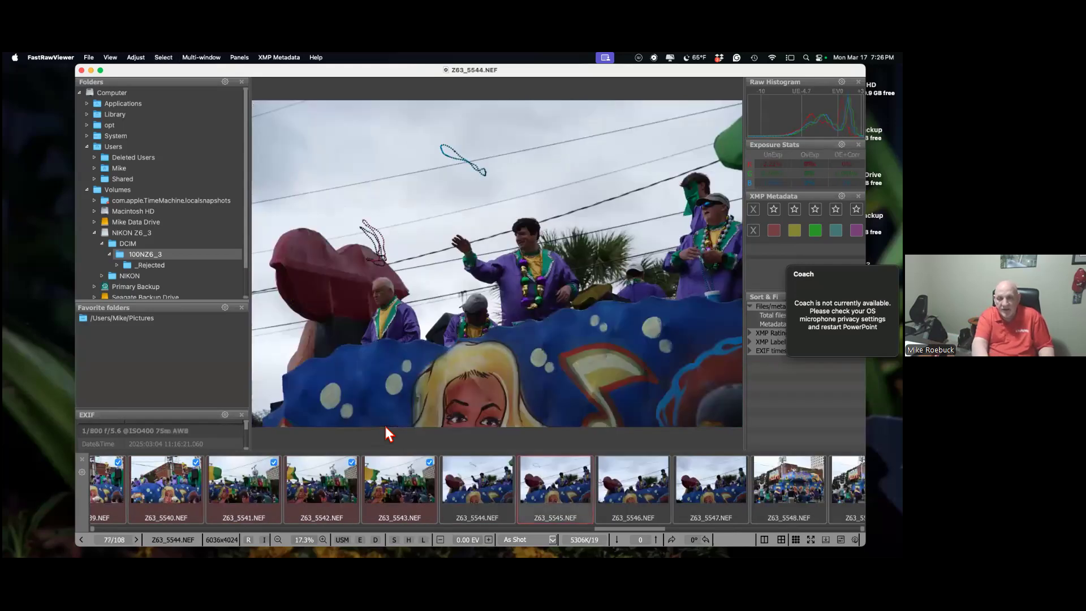
{"action": "key", "text": "shift+Right"}
{"action": "key", "text": "shift+Right"}
{"action": "key", "text": "shift+Right"}
{"action": "key", "text": "shift+Right"}
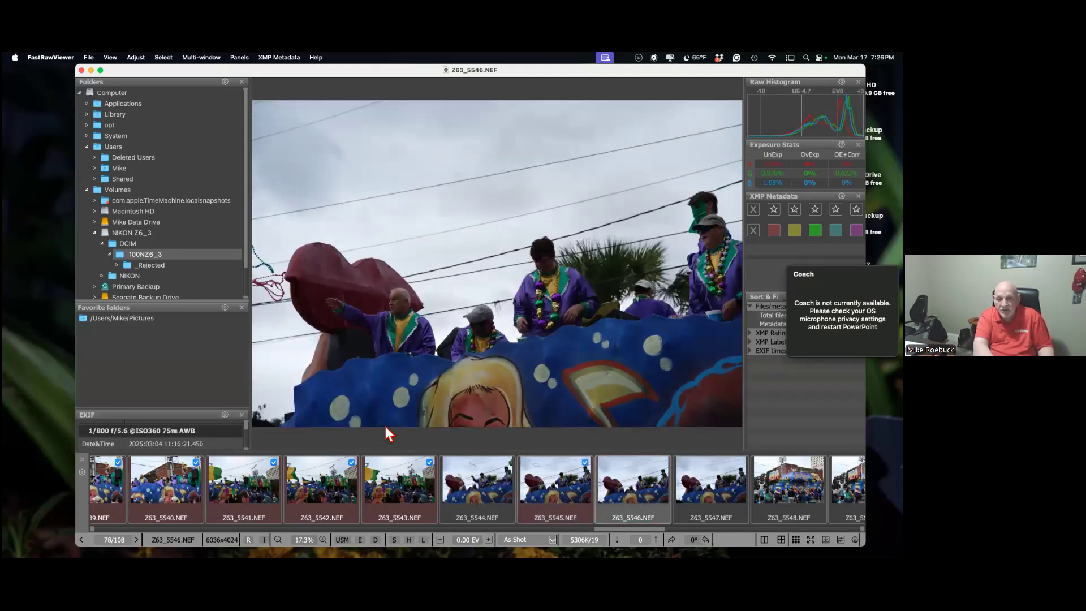
{"action": "key", "text": "shift+Right"}
{"action": "key", "text": "shift+Right"}
{"action": "key", "text": "shift+Right"}
{"action": "key", "text": "shift+Right"}
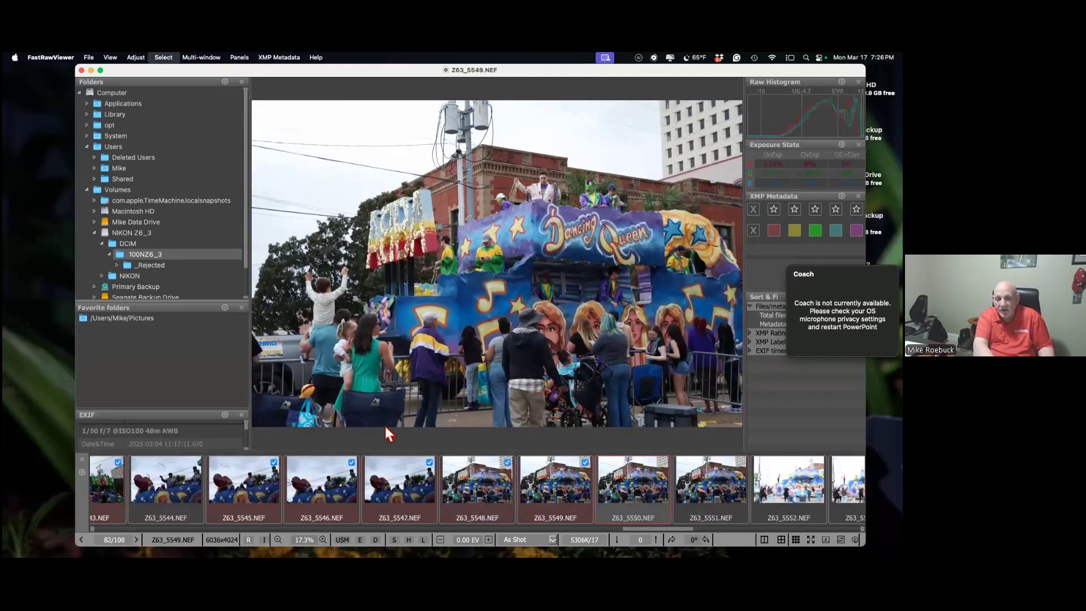
{"action": "key", "text": "shift+Right"}
{"action": "key", "text": "shift+Right"}
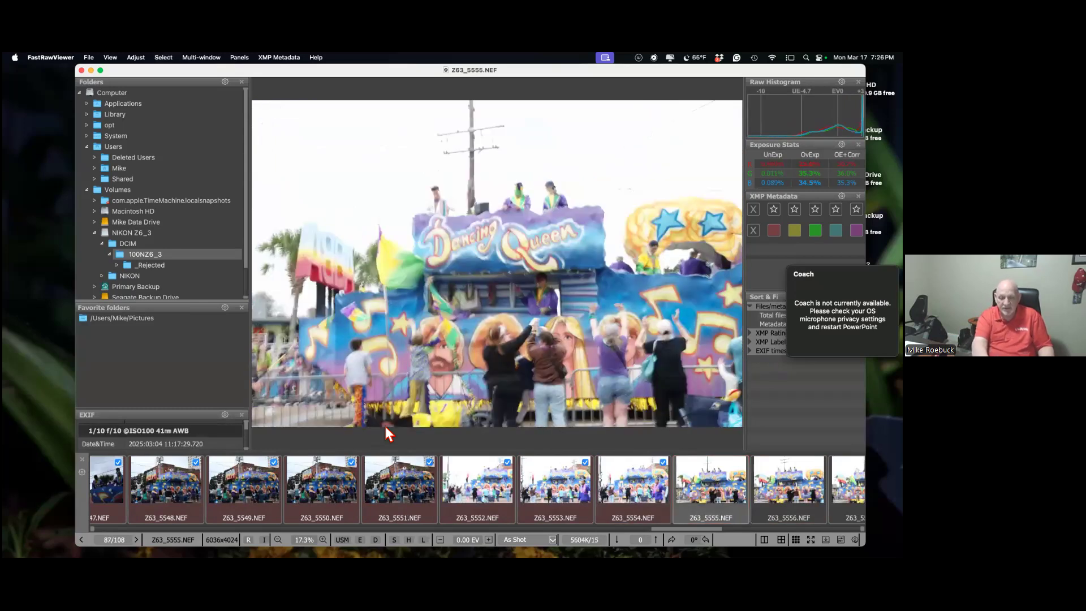
Skip Z63_5555.NEF and mark the photos from Z63_5556.NEF through Z63_5575.NEF as selected, ending at Z63_5576.NEF.
{"action": "key", "text": "Right"}
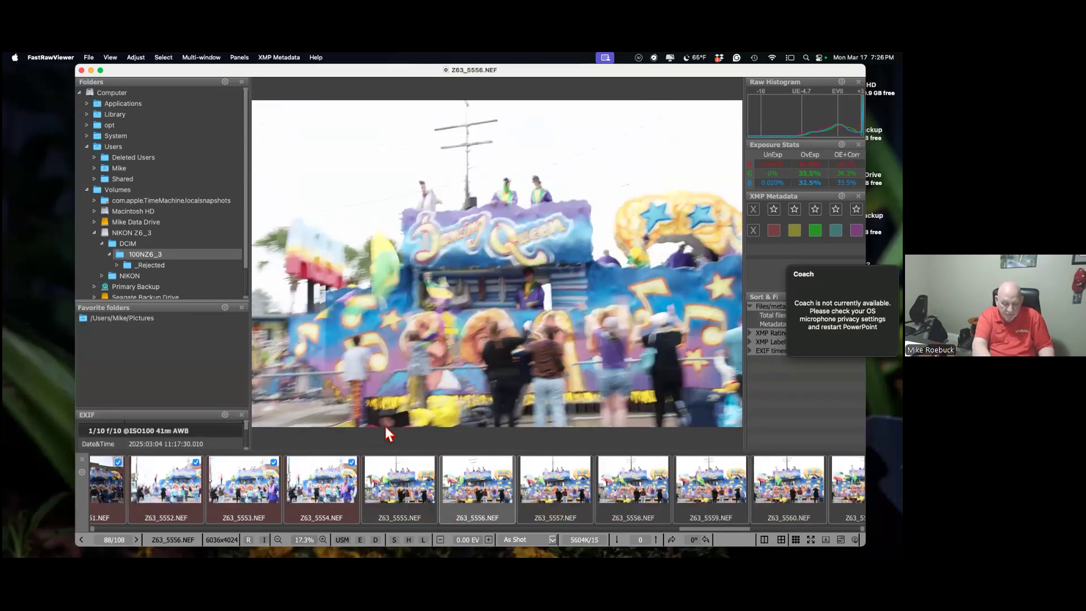
{"action": "key", "text": "shift+Right"}
{"action": "key", "text": "shift+Right"}
{"action": "key", "text": "shift+Right"}
{"action": "key", "text": "shift+Right"}
{"action": "key", "text": "shift+Right"}
{"action": "key", "text": "shift+Right"}
{"action": "key", "text": "shift+Right"}
{"action": "key", "text": "shift+Right"}
{"action": "key", "text": "shift+Right"}
{"action": "key", "text": "shift+Right"}
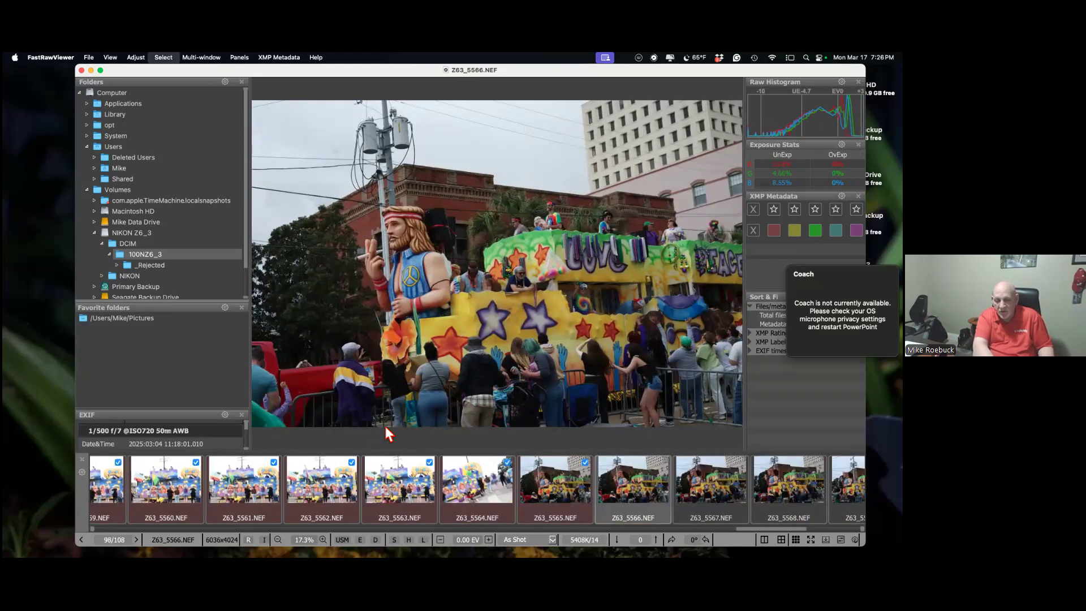
{"action": "key", "text": "shift+Right"}
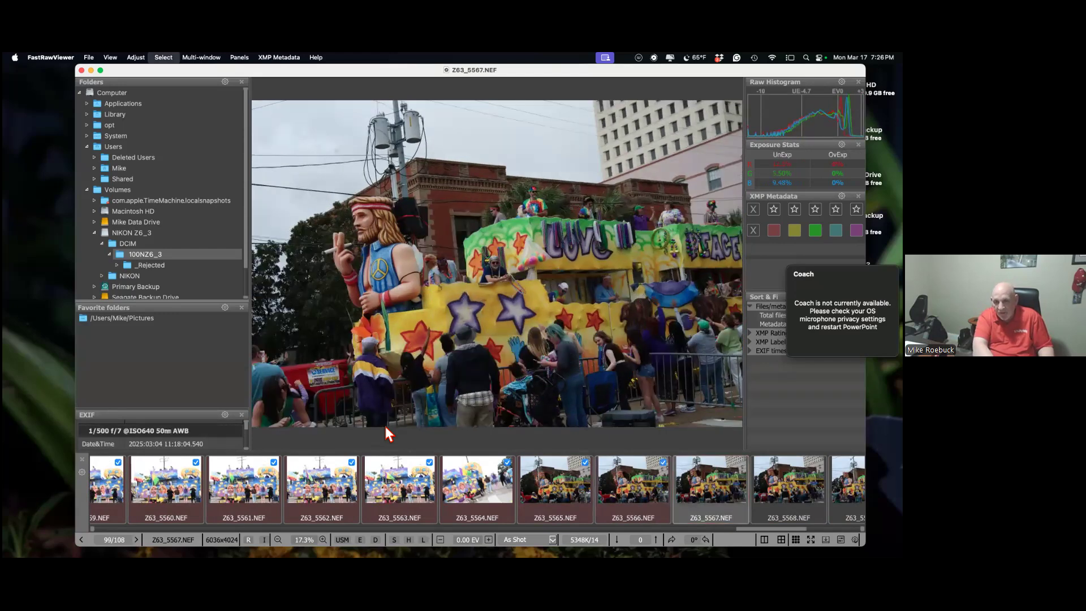
{"action": "key", "text": "shift+Right"}
{"action": "key", "text": "shift+Right"}
{"action": "key", "text": "shift+Right"}
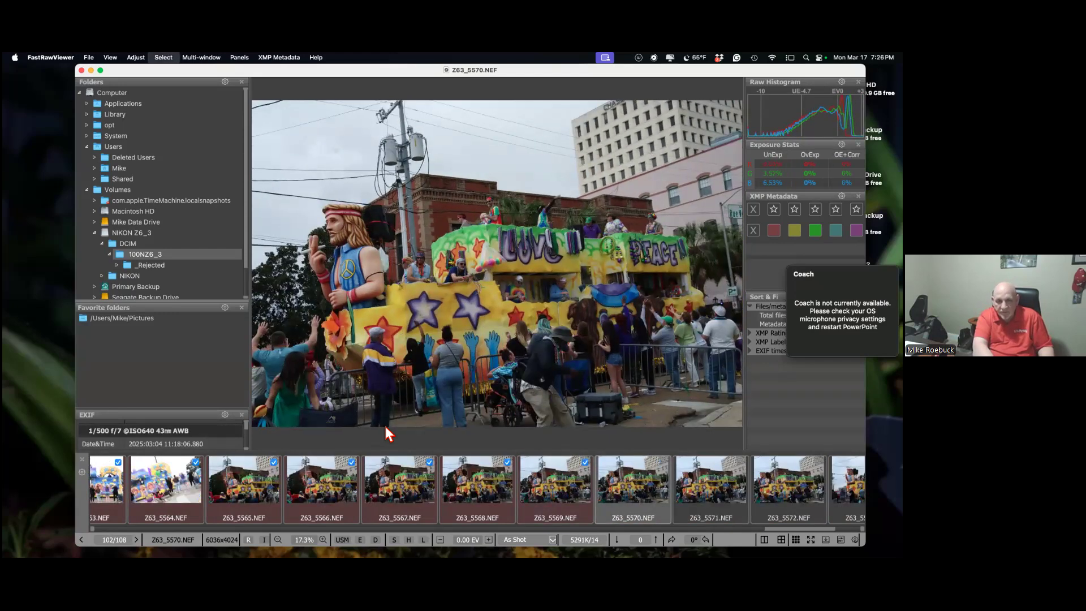
{"action": "key", "text": "shift+Right"}
{"action": "key", "text": "shift+Right"}
{"action": "key", "text": "shift+Right"}
{"action": "key", "text": "shift+Right"}
{"action": "key", "text": "shift+Right"}
{"action": "key", "text": "shift+Right"}
{"action": "key", "text": "shift+Right"}
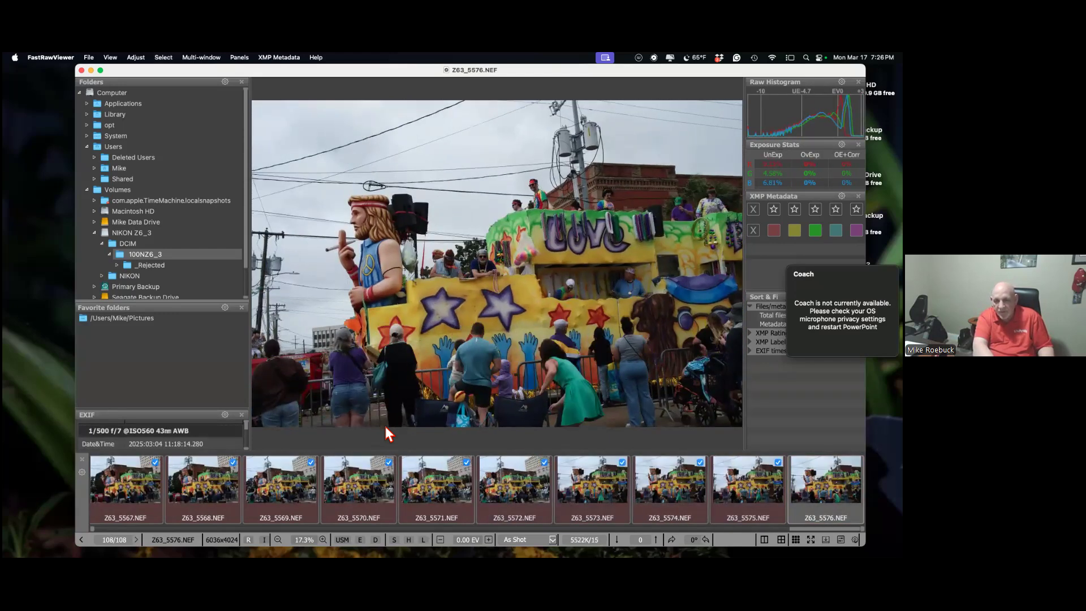
{"action": "key", "text": "shift+Right"}
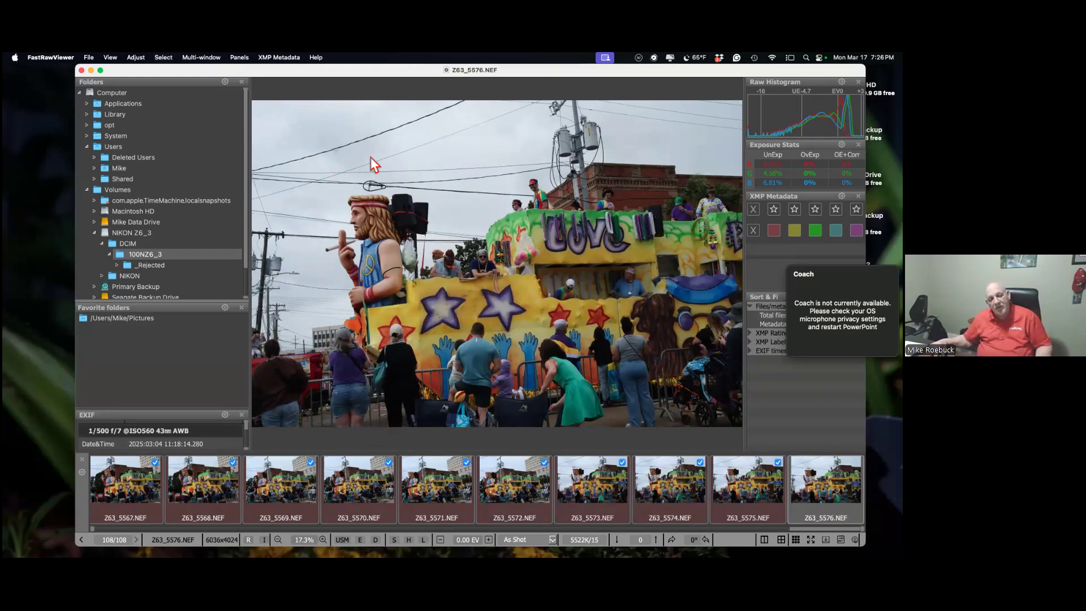
Move the marked photos between Z63_5536.NEF and Z63_5575.NEF into the _Rejected subfolder.
{"action": "right_click", "coordinate": [609, 506]}
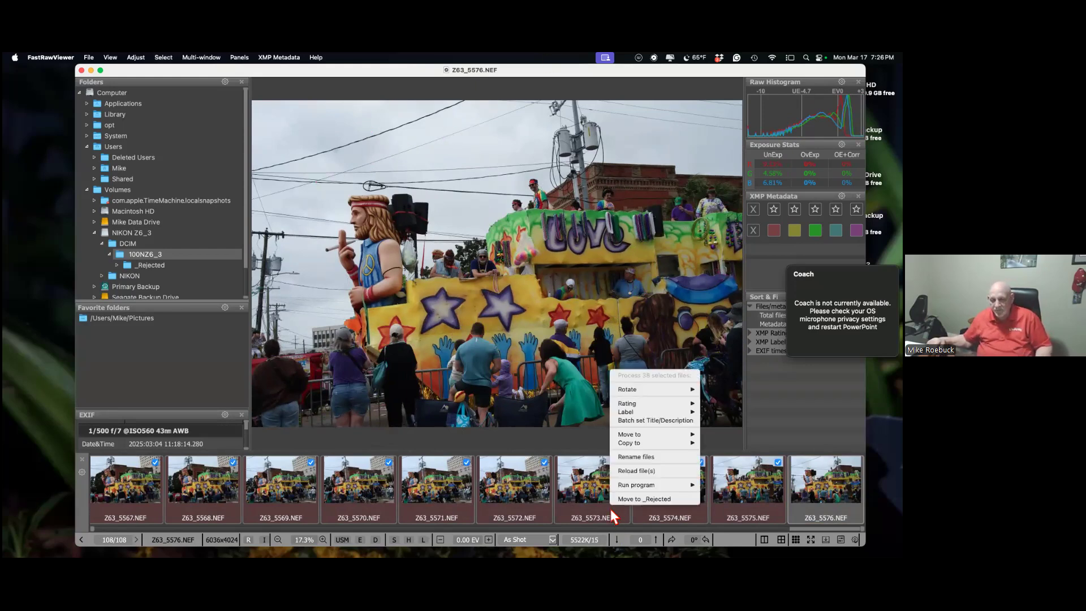
{"action": "left_click", "coordinate": [623, 497]}
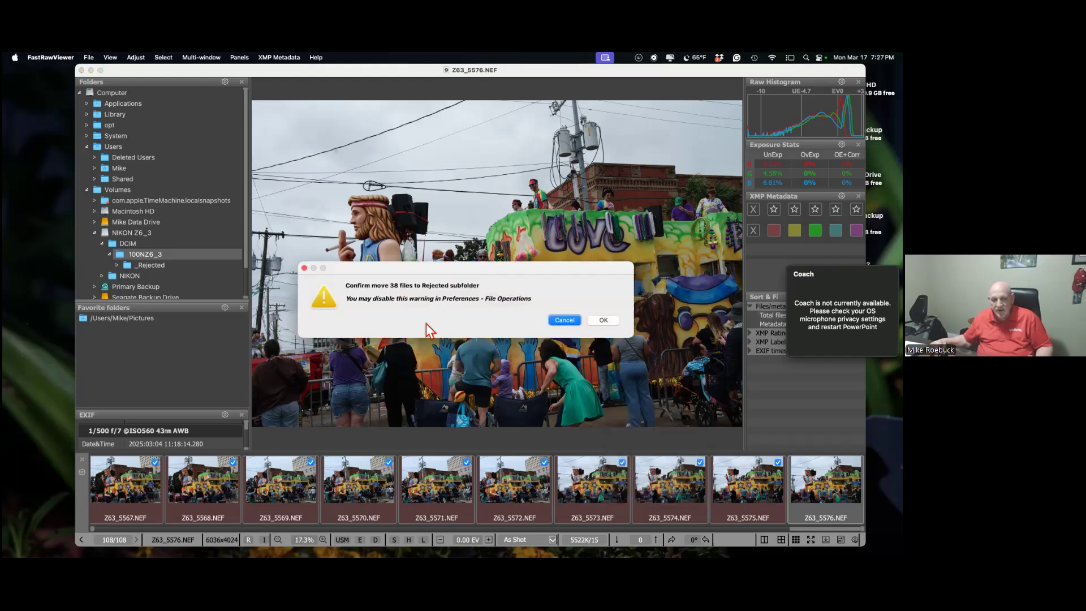
{"action": "left_click", "coordinate": [602, 318]}
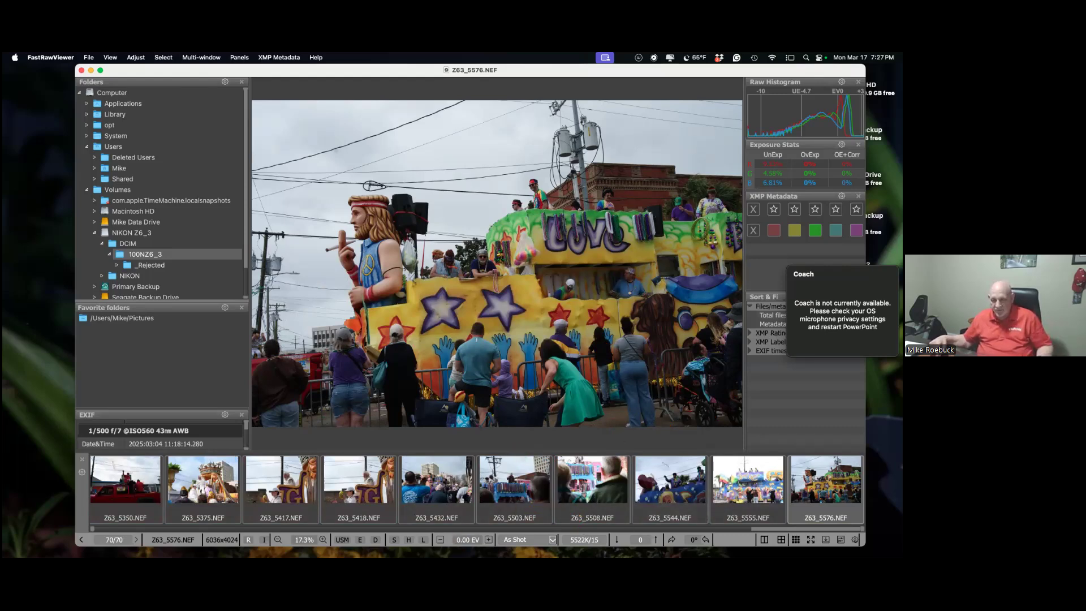
Review the photos remaining in the 100NZ6_3 folder as a thumbnail grid, back to the earliest ones.
{"action": "key", "text": "g"}
{"action": "scroll", "coordinate": [595, 435], "scroll_direction": "up", "scroll_amount": 10}
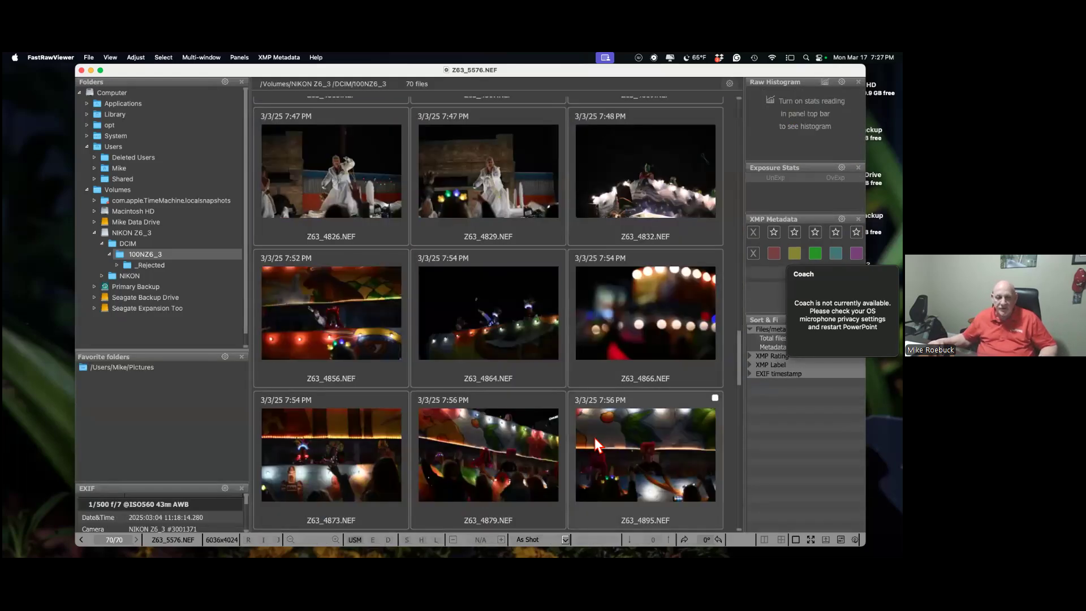
{"action": "scroll", "coordinate": [594, 439], "scroll_direction": "down", "scroll_amount": 15}
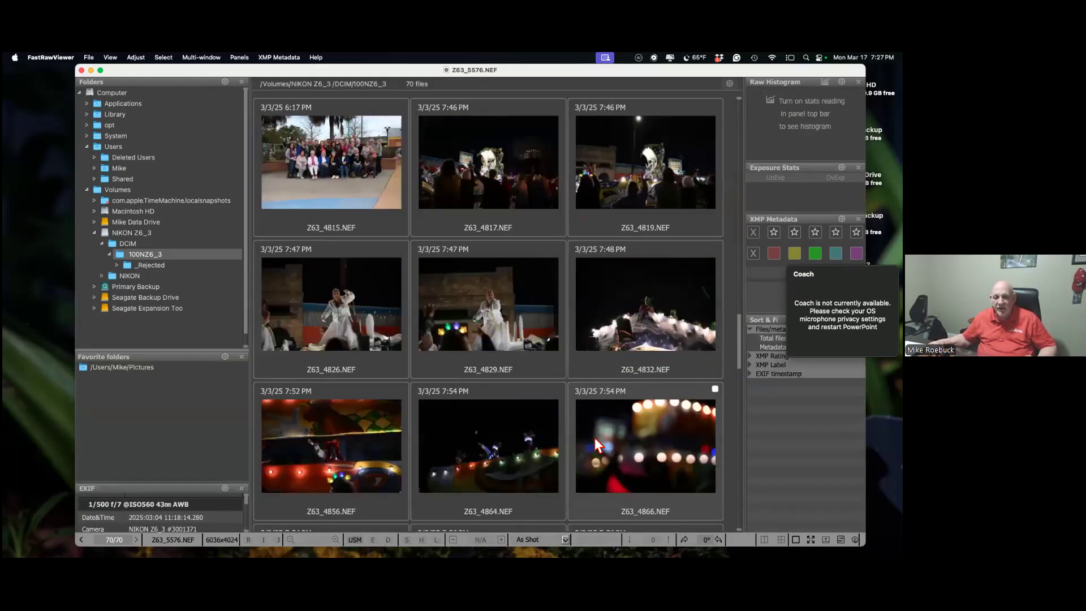
{"action": "scroll", "coordinate": [599, 445], "scroll_direction": "up", "scroll_amount": 10}
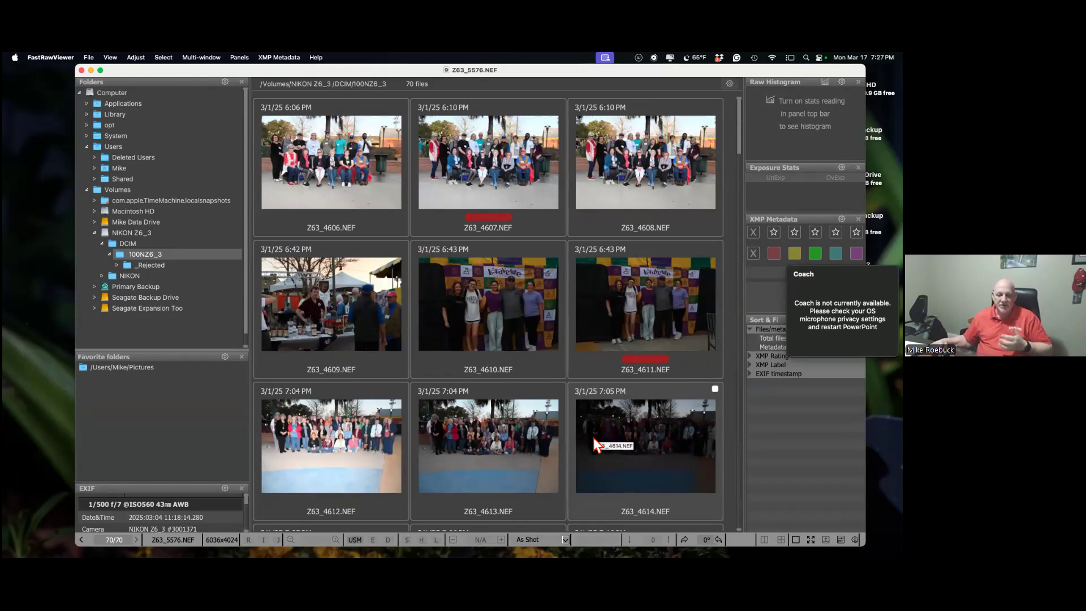
Switch to Lightroom Classic and collapse the WILDLIFE collection set.
{"action": "key", "text": "super+Tab"}
{"action": "key", "text": "super+Tab"}
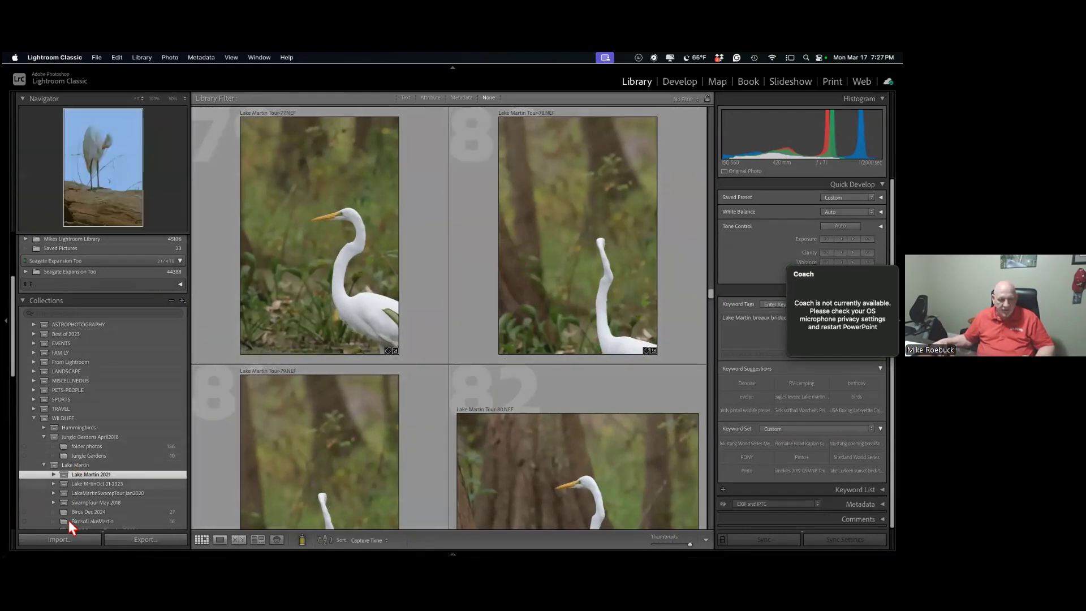
{"action": "left_click", "coordinate": [35, 411]}
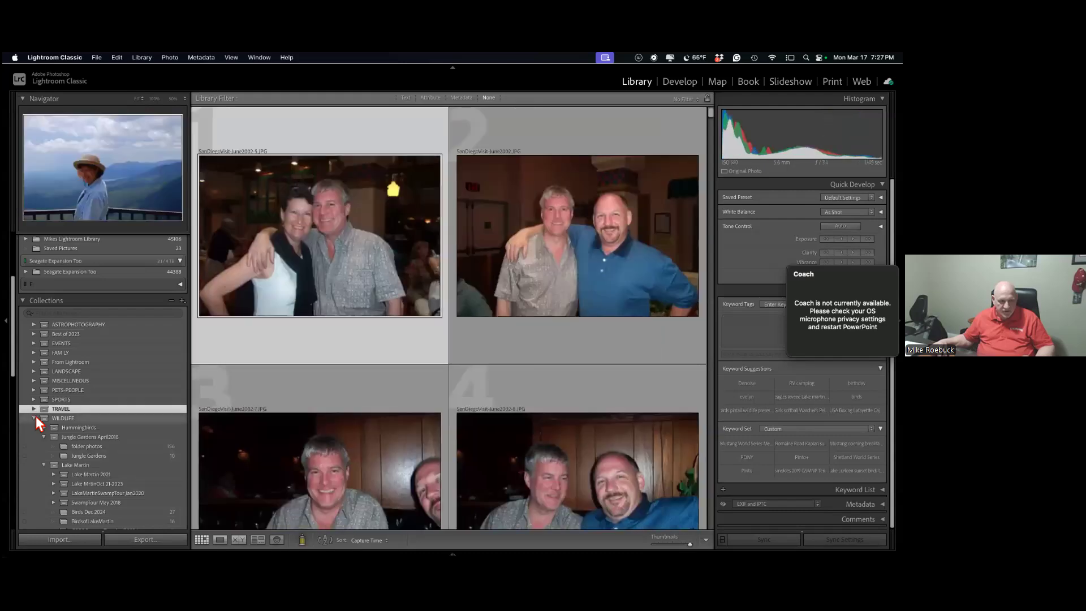
{"action": "left_click", "coordinate": [34, 418]}
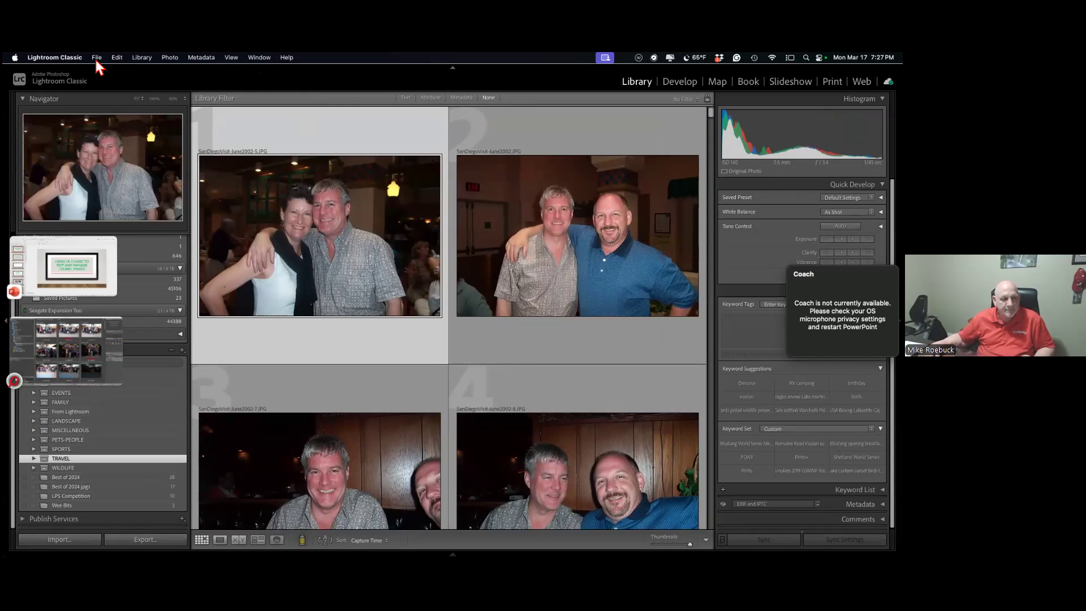
Open the recent WeeBits catalog, relaunching Lightroom and skipping the backup of the current catalog.
{"action": "left_click", "coordinate": [96, 57]}
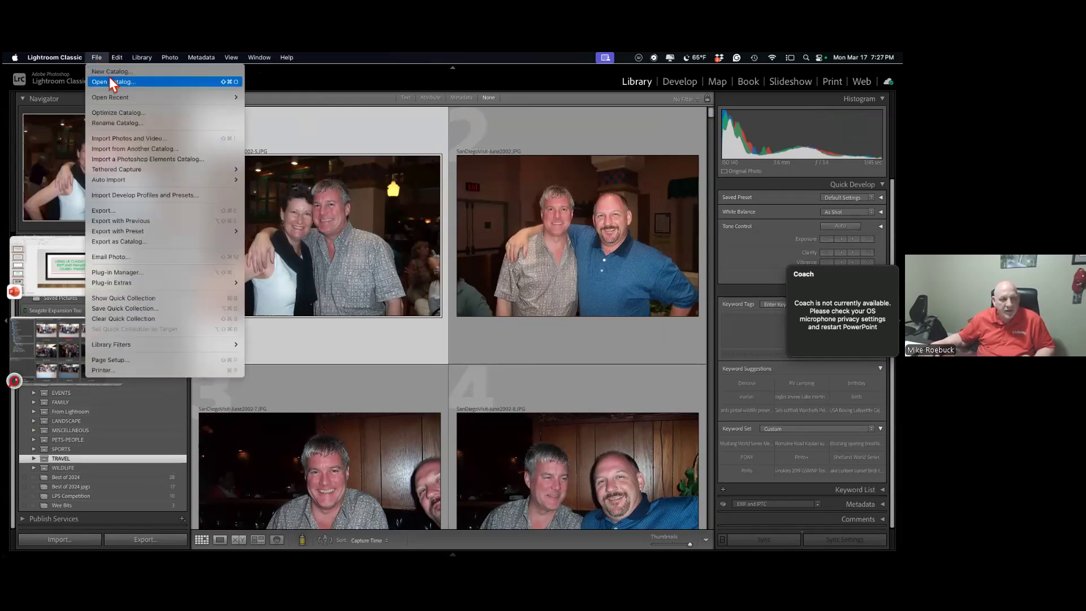
{"action": "mouse_move", "coordinate": [119, 95]}
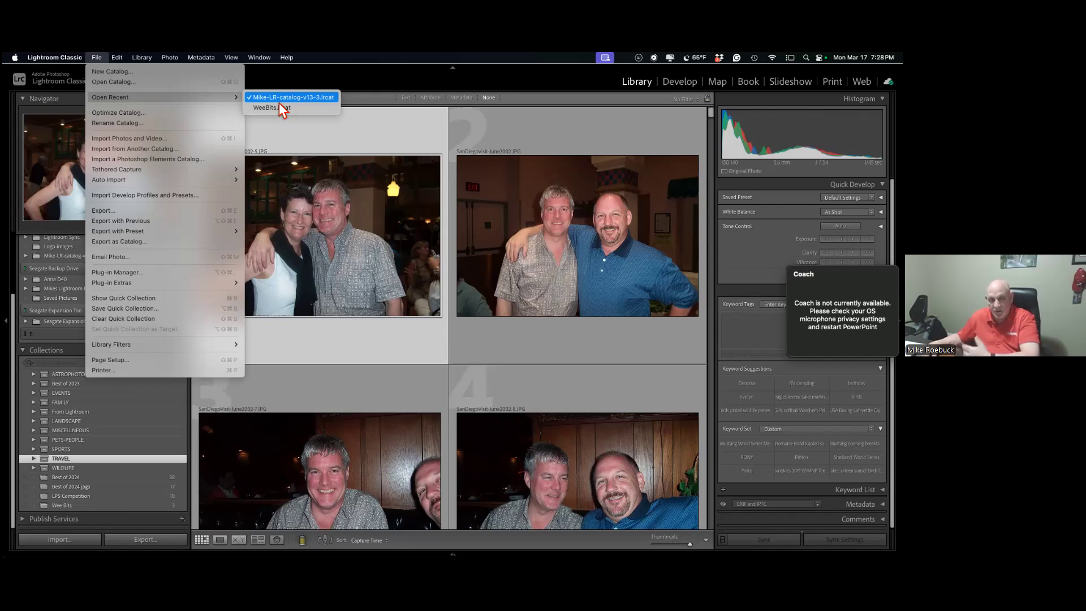
{"action": "left_click", "coordinate": [291, 108]}
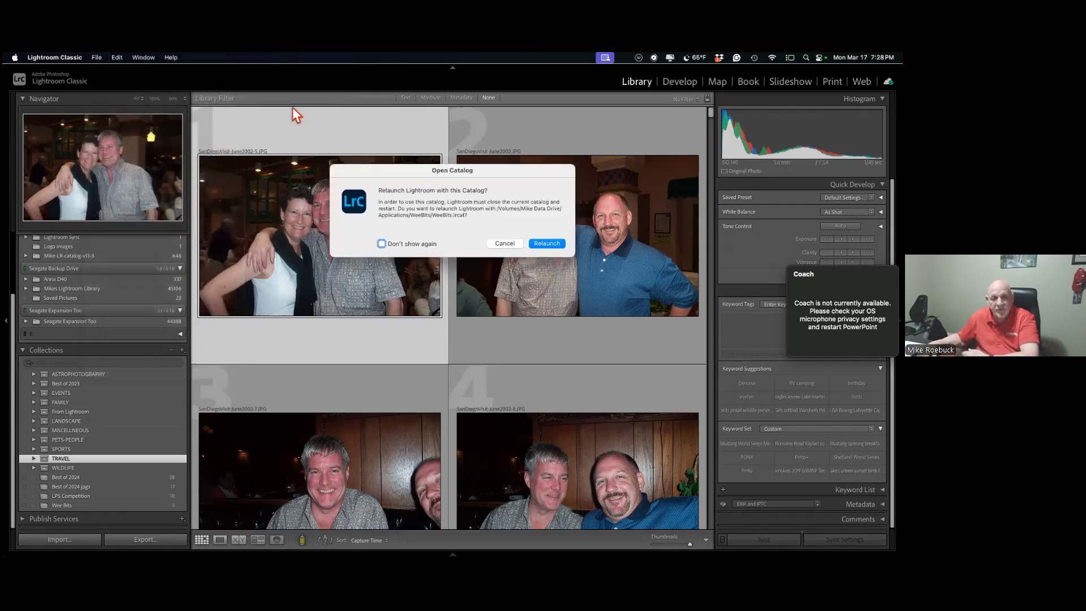
{"action": "left_click", "coordinate": [544, 244]}
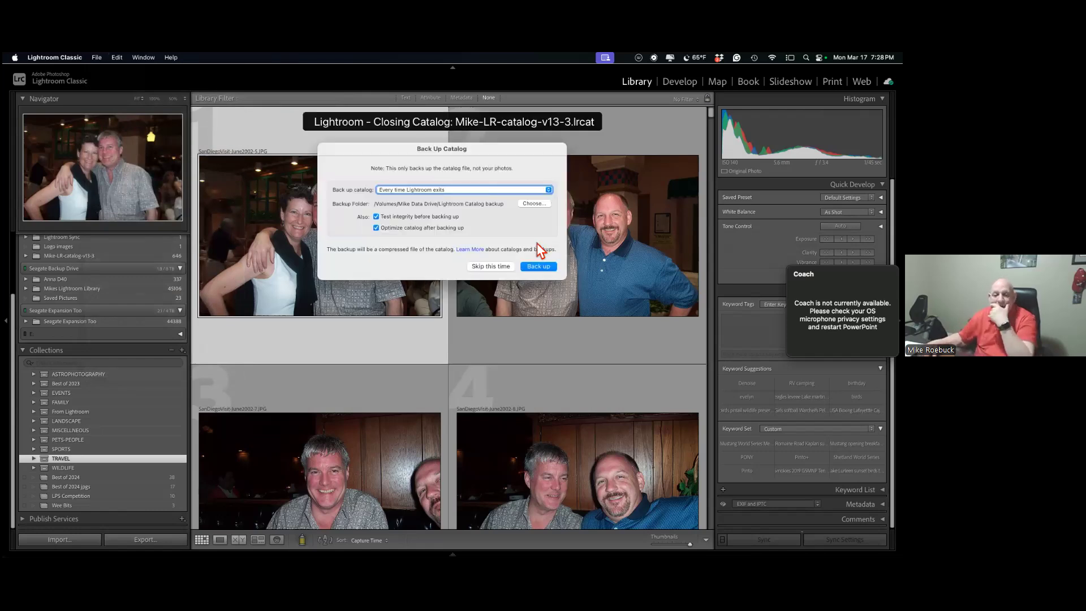
{"action": "left_click", "coordinate": [494, 264]}
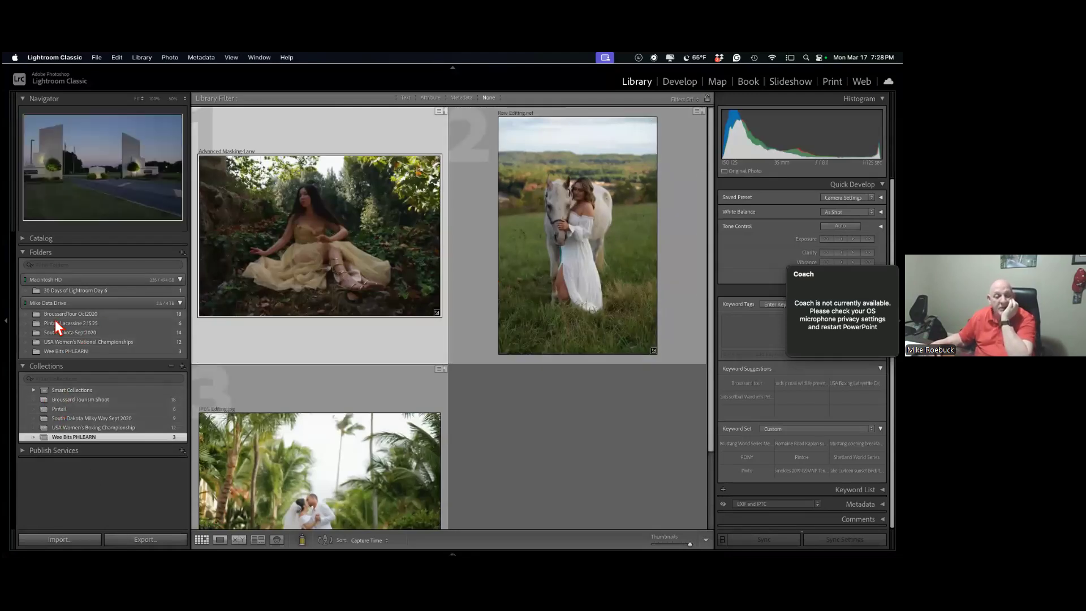
Expand the smart collections and look through Colored Red, Five Stars, Past Month and Recently Modified.
{"action": "left_click", "coordinate": [34, 389]}
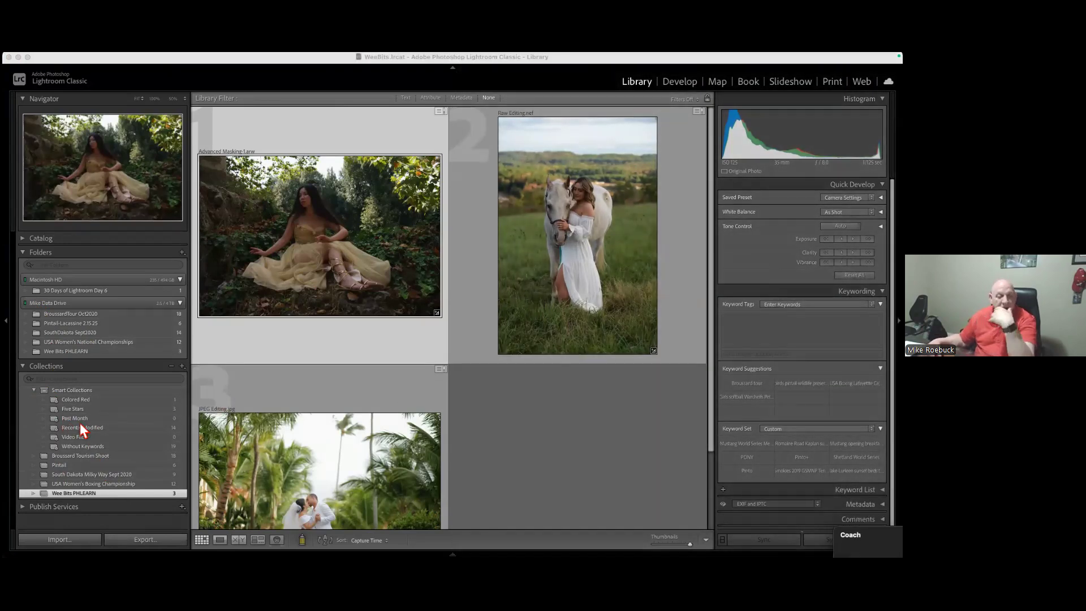
{"action": "left_click", "coordinate": [75, 399]}
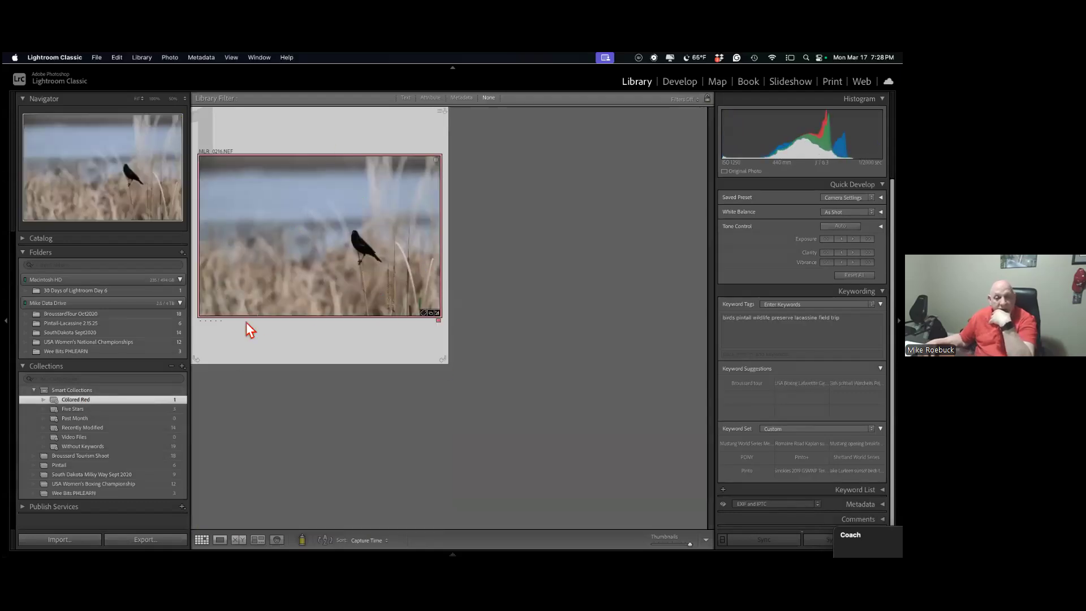
{"action": "left_click", "coordinate": [79, 409]}
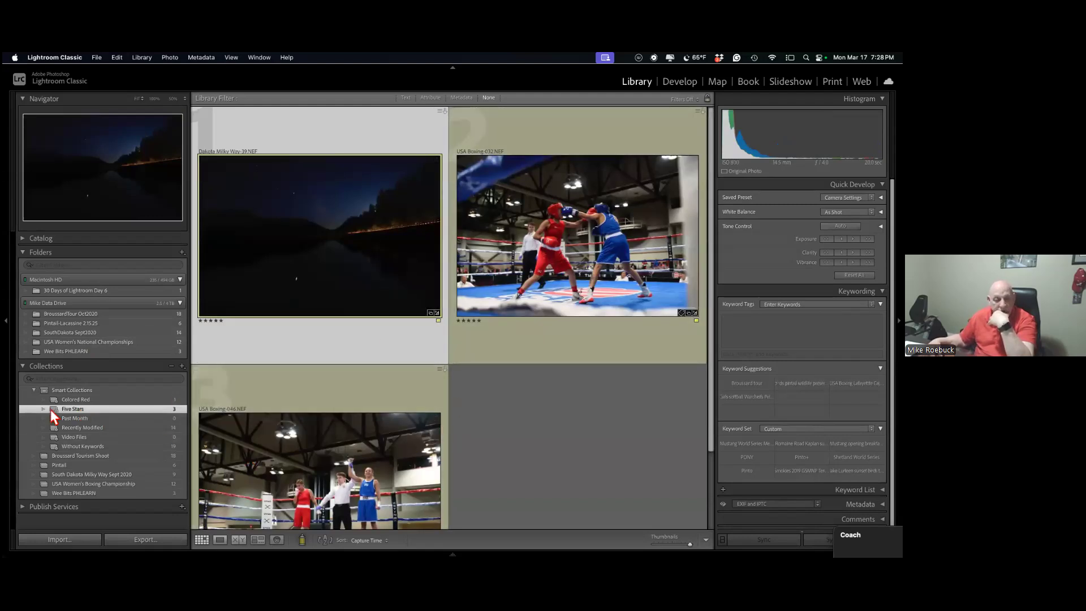
{"action": "left_click", "coordinate": [74, 421]}
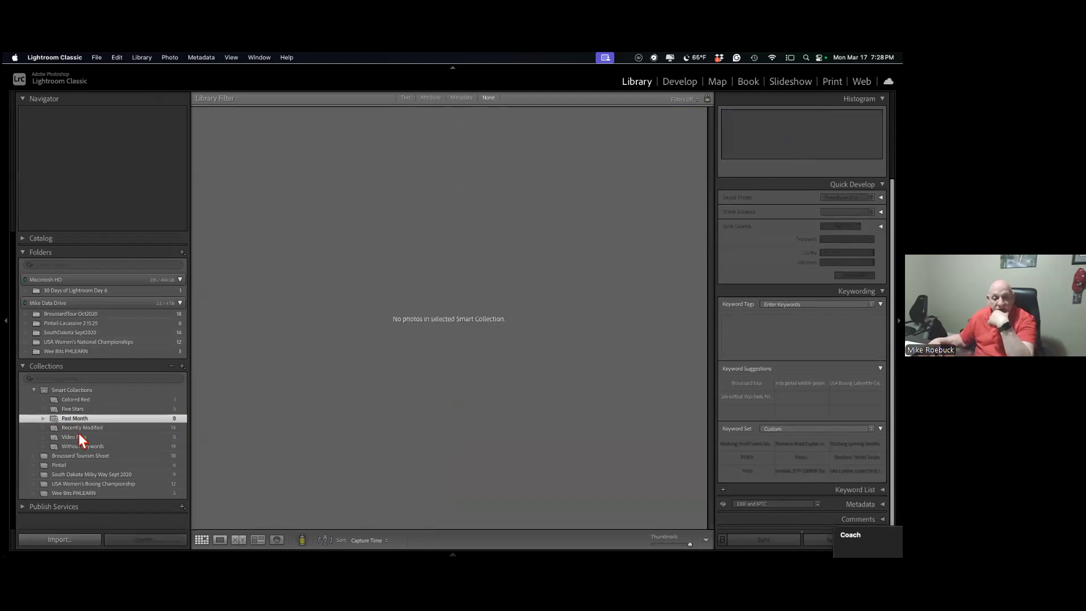
{"action": "left_click", "coordinate": [74, 427]}
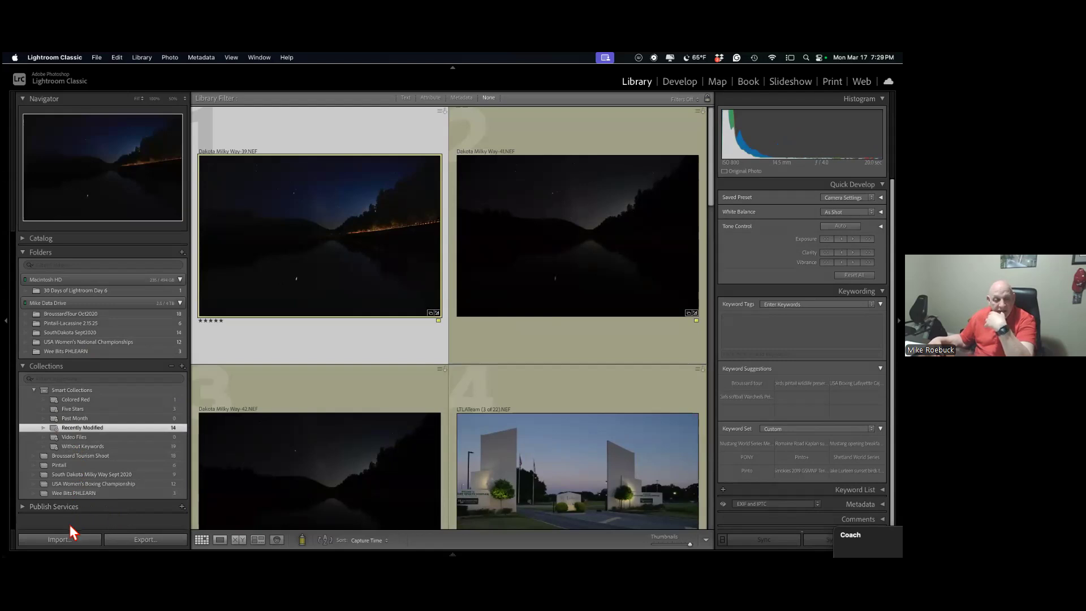
Start a photo import from the NIKON Z6_3 card and check the available destination choices.
{"action": "left_click", "coordinate": [62, 539]}
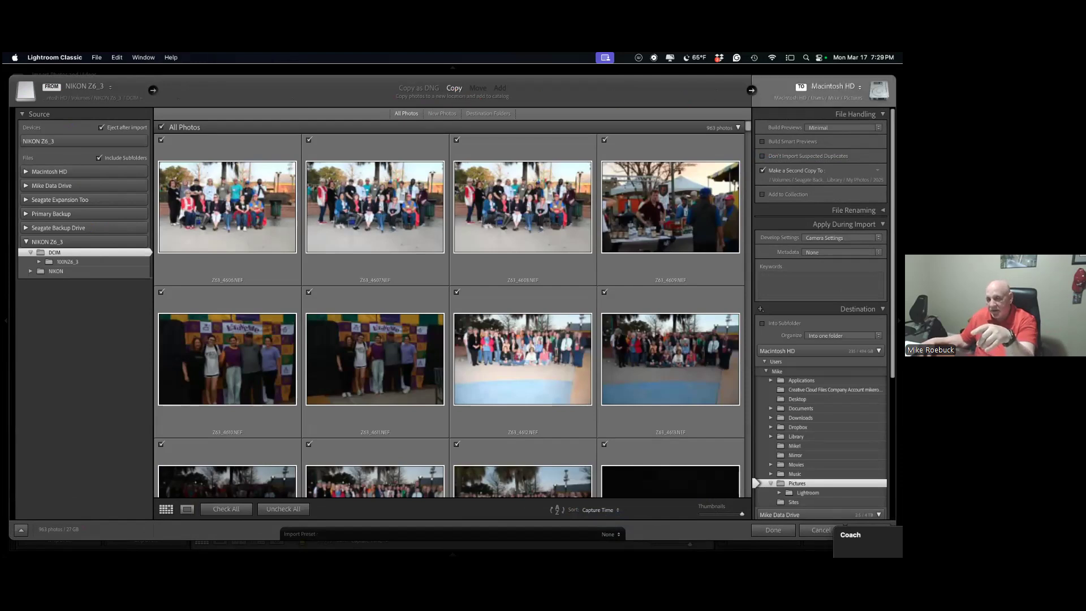
{"action": "left_click", "coordinate": [761, 101]}
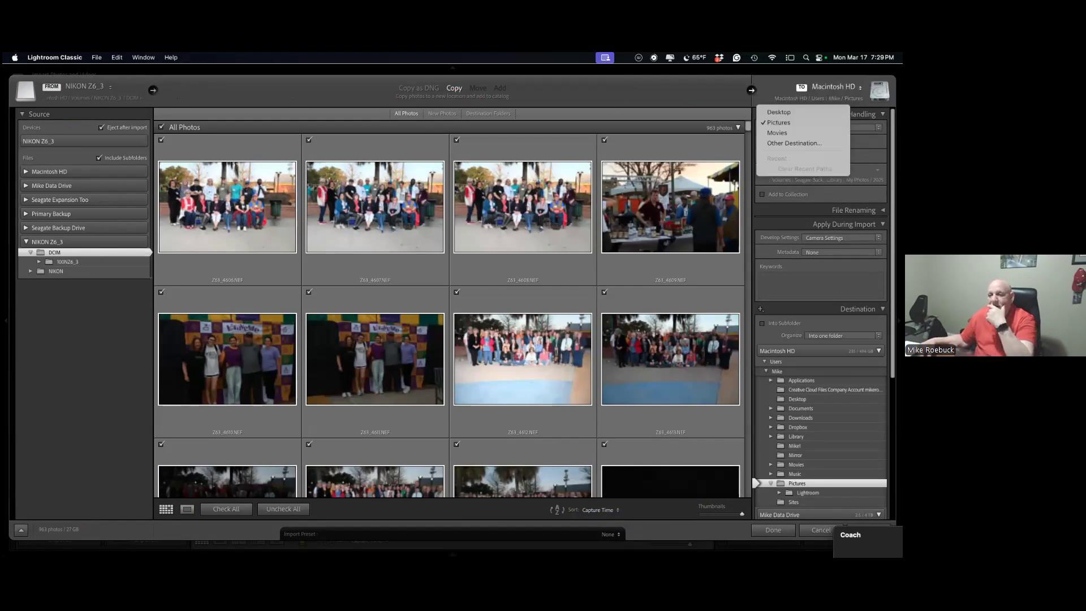
{"action": "key", "text": "Escape"}
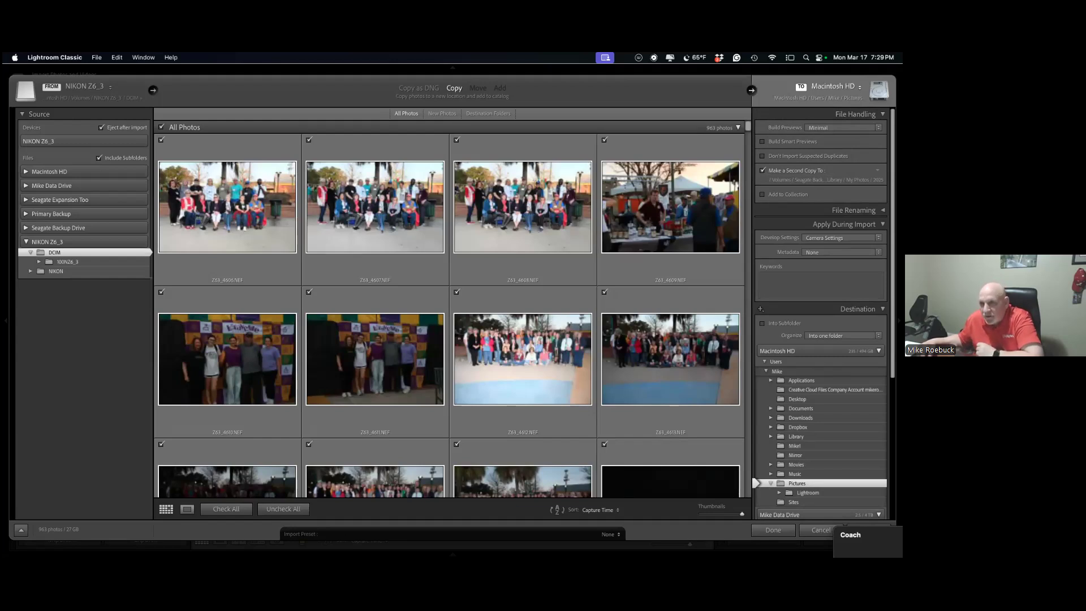
{"action": "left_click", "coordinate": [833, 87]}
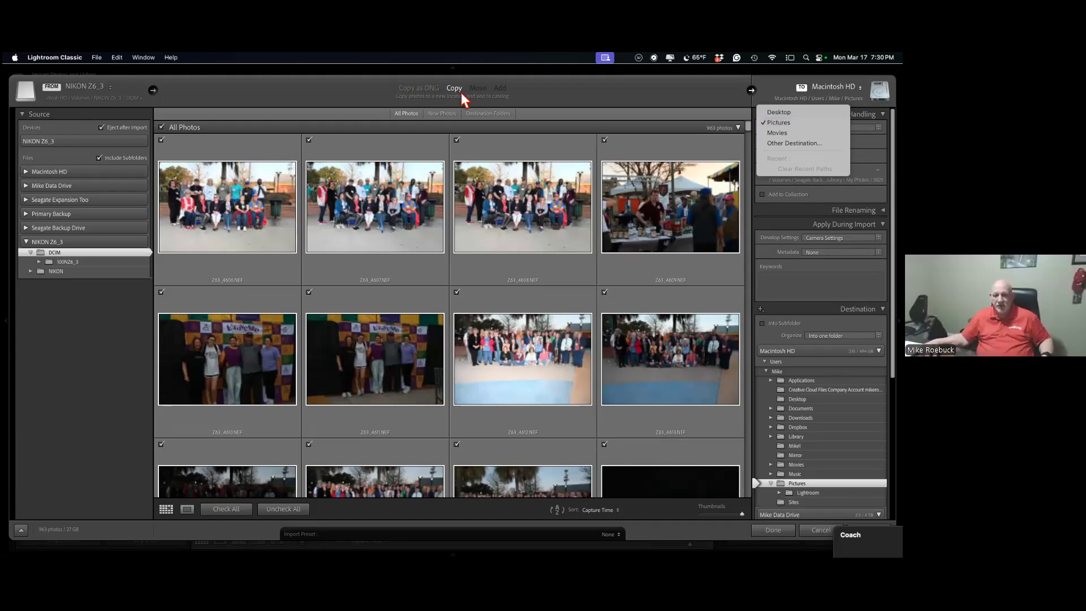
{"action": "left_click", "coordinate": [480, 86]}
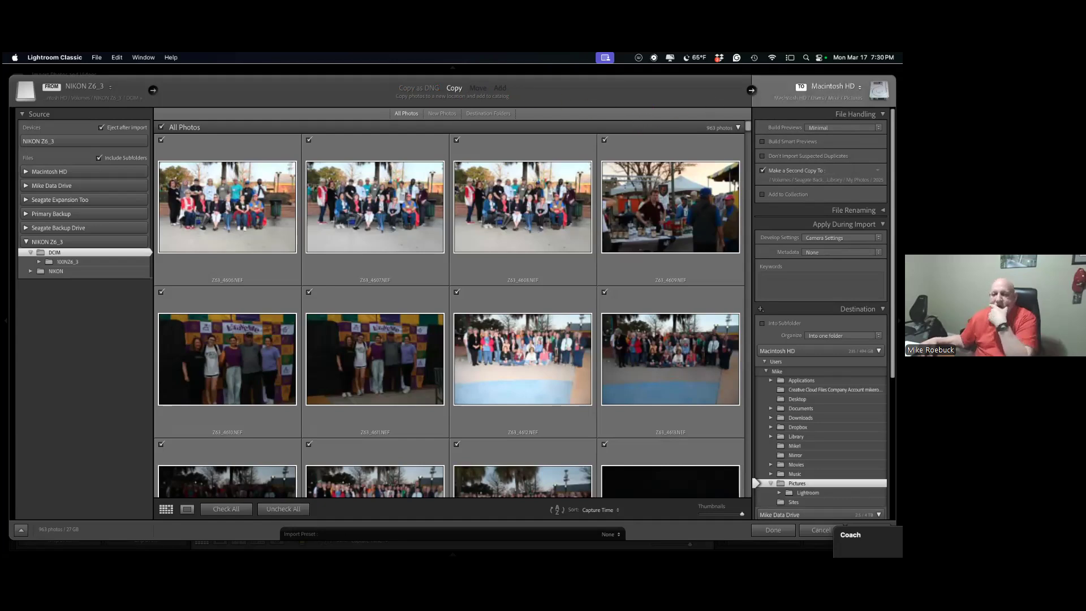
Browse for another import destination and go to All Photographs > EVENTS > MARDI GRAS on the external data drive.
{"action": "left_click", "coordinate": [833, 87]}
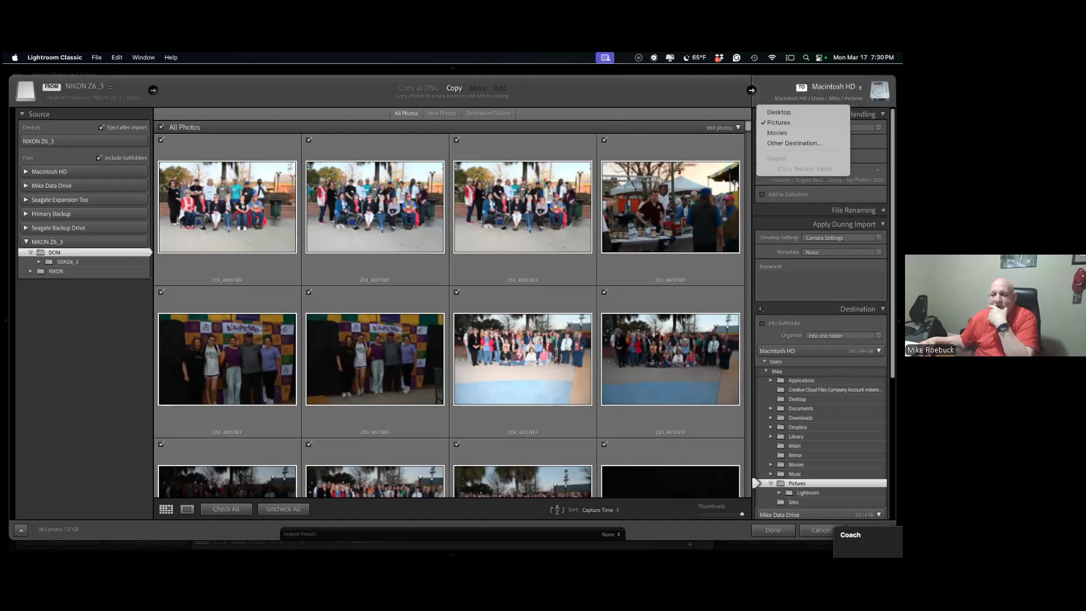
{"action": "left_click", "coordinate": [794, 143]}
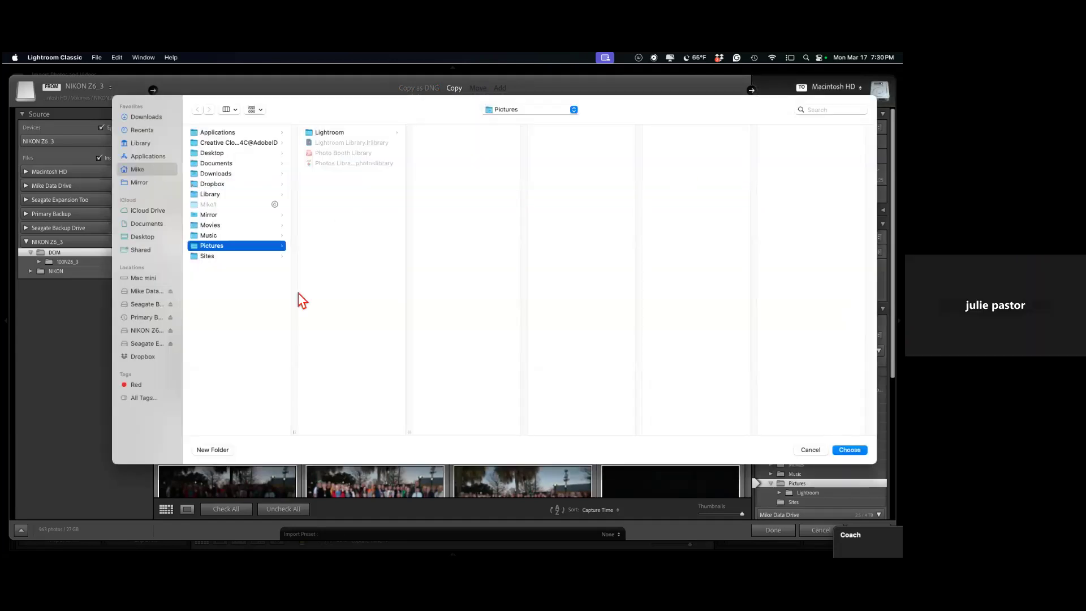
{"action": "left_click", "coordinate": [146, 291]}
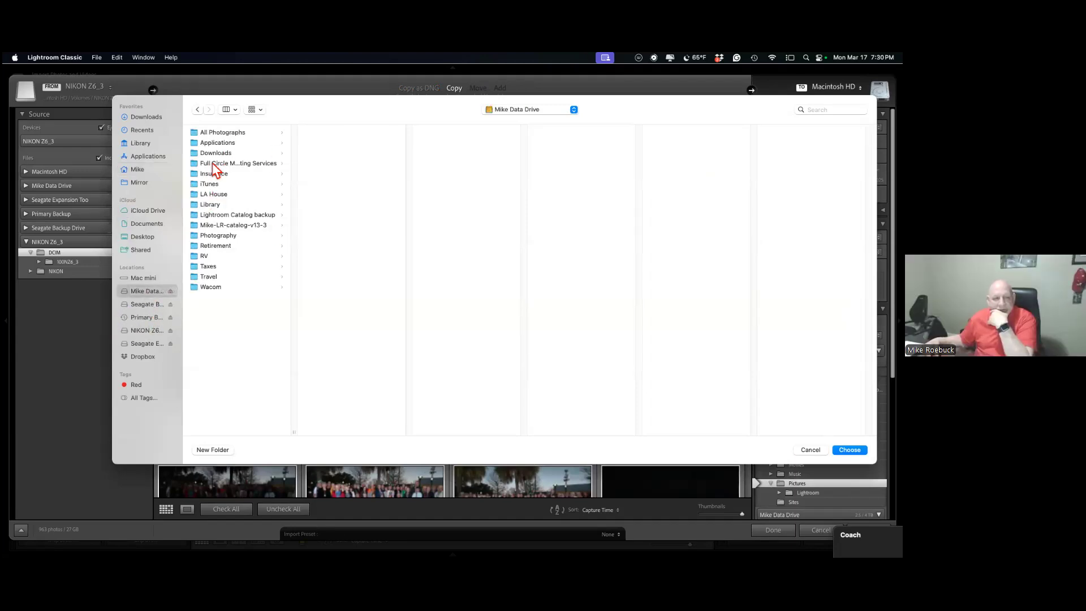
{"action": "left_click", "coordinate": [215, 131]}
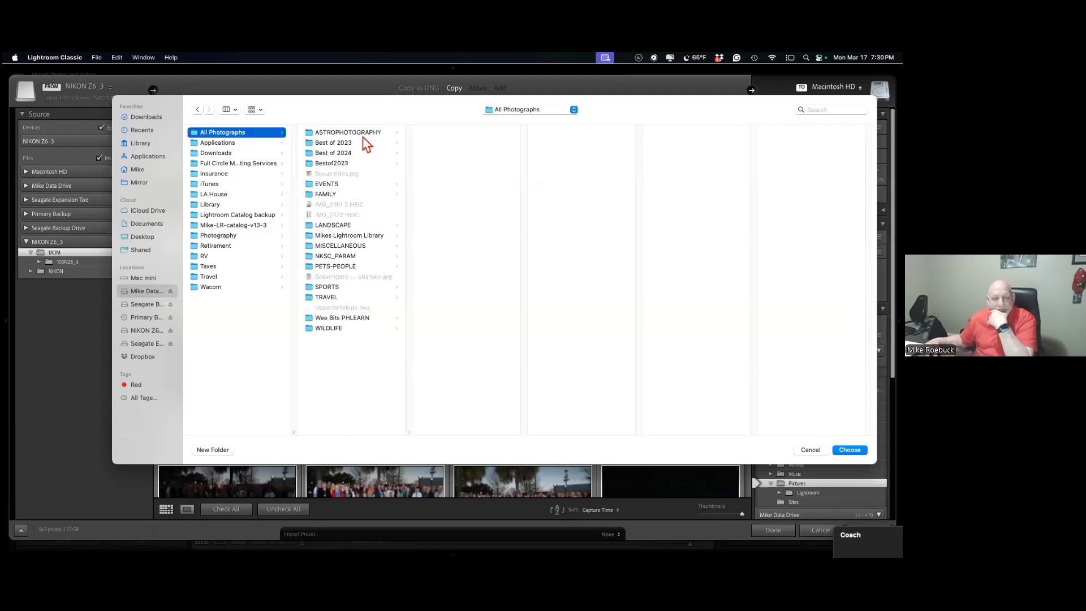
{"action": "left_click", "coordinate": [338, 185]}
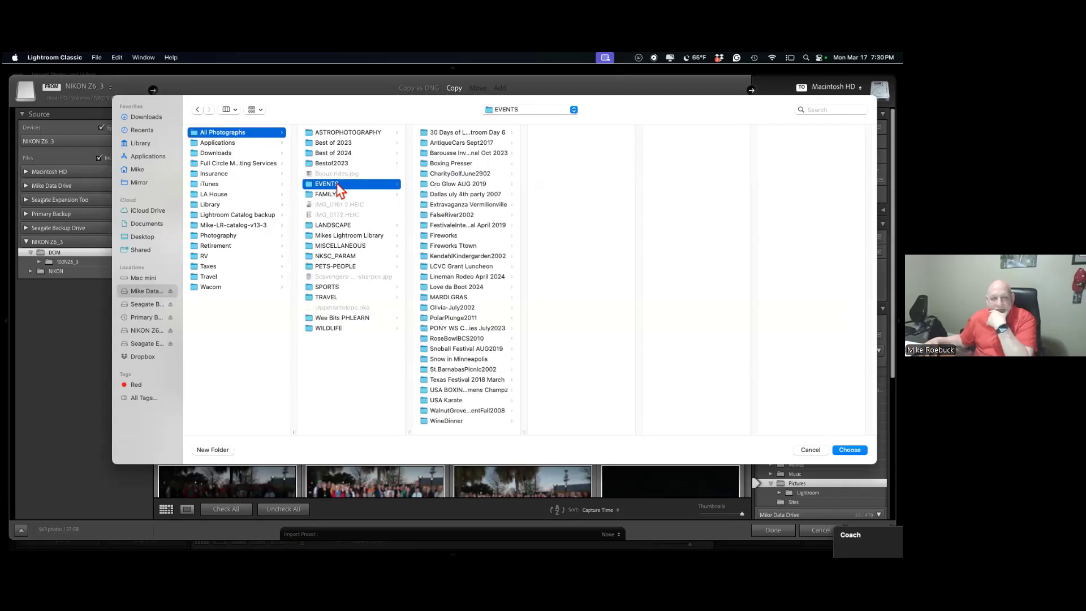
{"action": "left_click", "coordinate": [449, 300]}
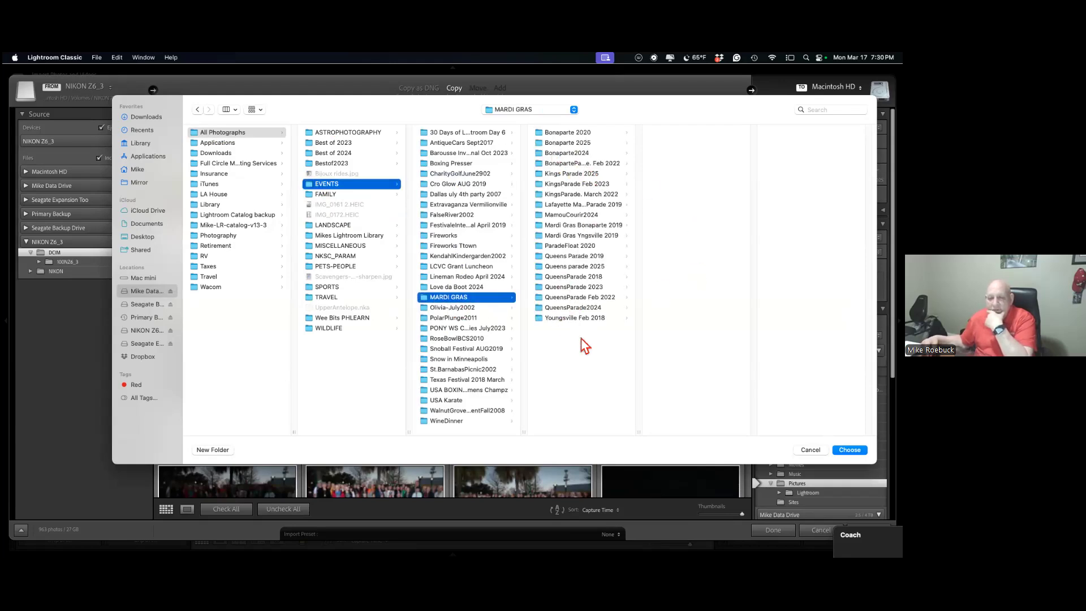
Create a folder named "Wee bits MG" inside MARDI GRAS and choose it as the import destination.
{"action": "left_click", "coordinate": [211, 450]}
{"action": "type", "text": "Wee bits"}
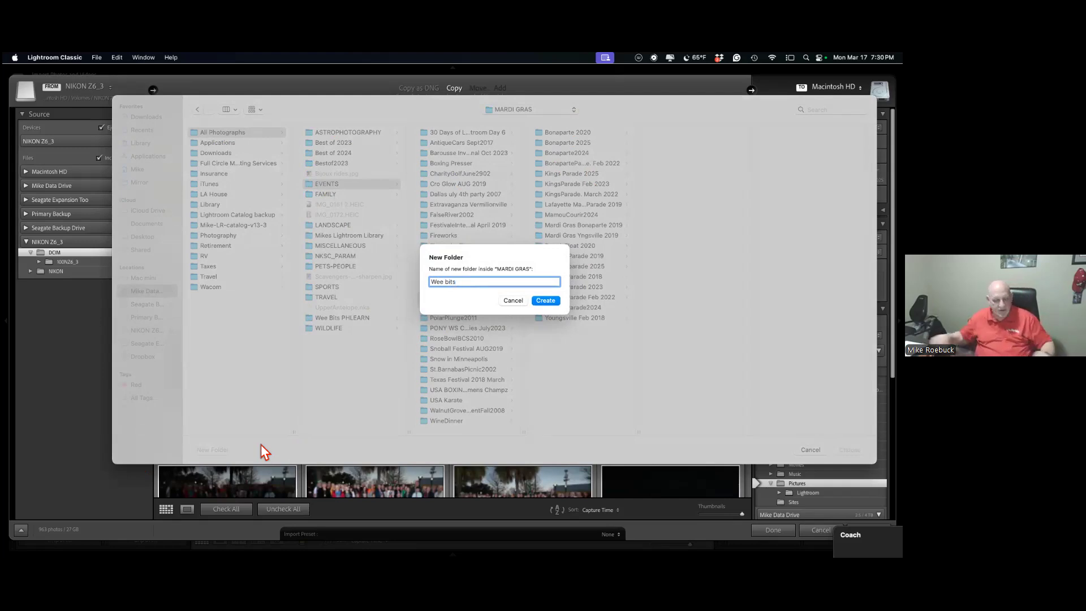
{"action": "type", "text": " MG"}
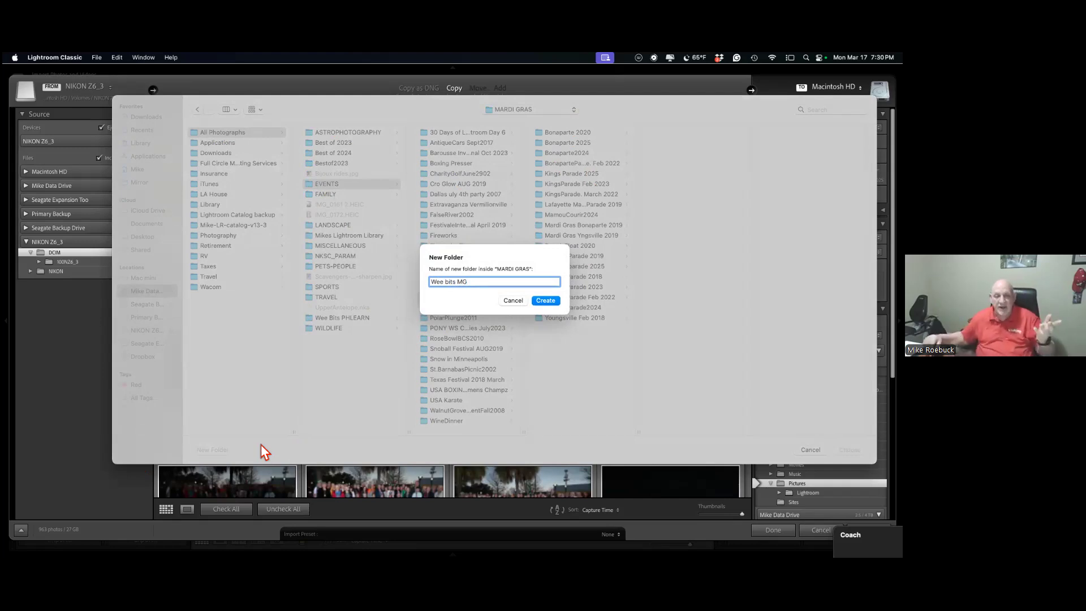
{"action": "left_click", "coordinate": [552, 304]}
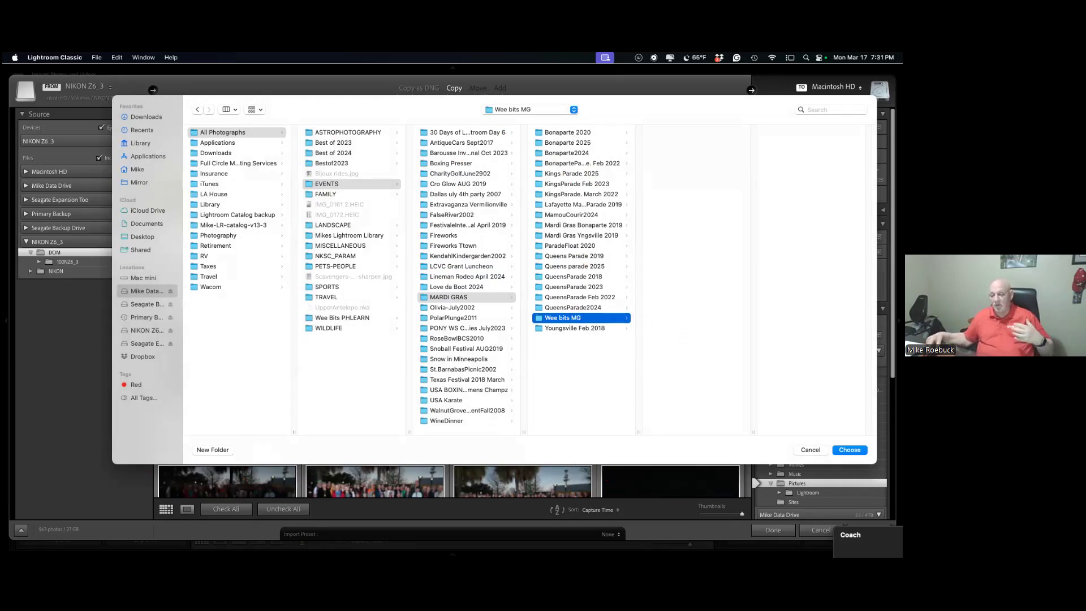
{"action": "key", "text": "Return"}
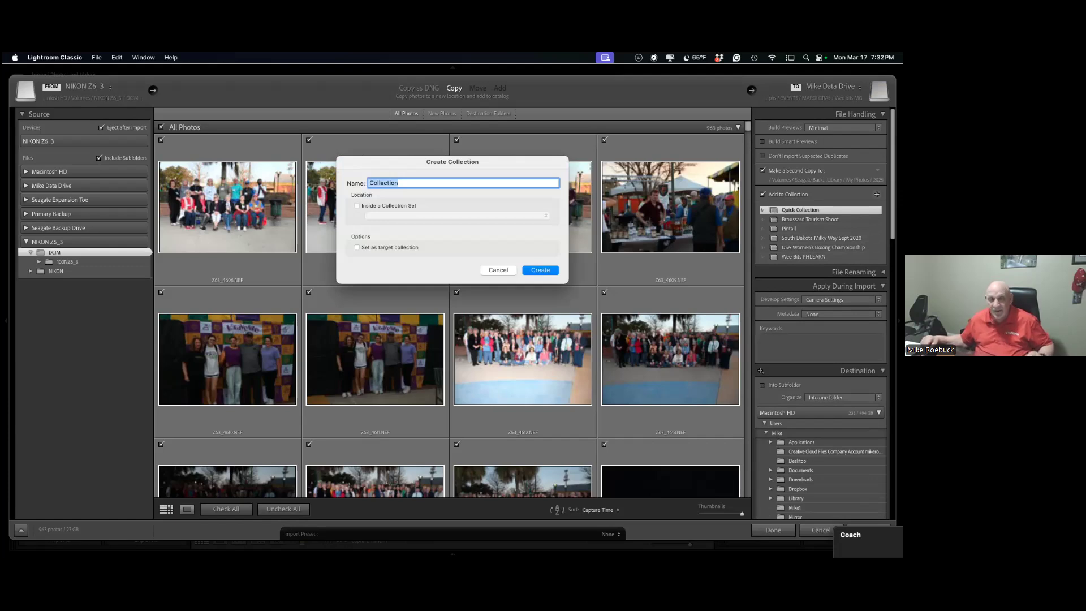
Create a collection named "Wee Bits MG" for the imported photos.
{"action": "type", "text": "Wee "}
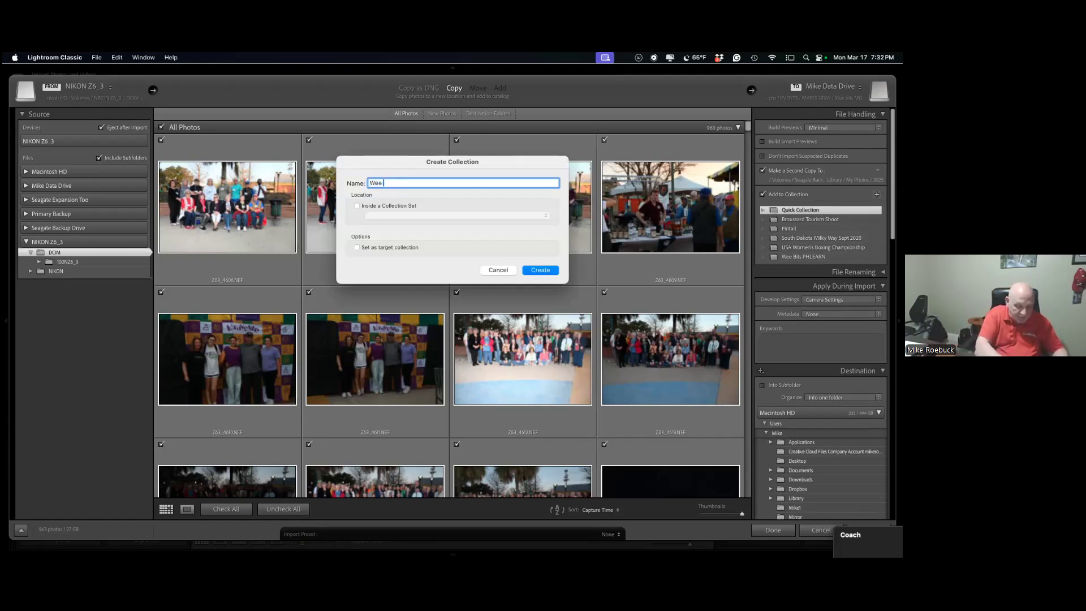
{"action": "type", "text": "Bits MG"}
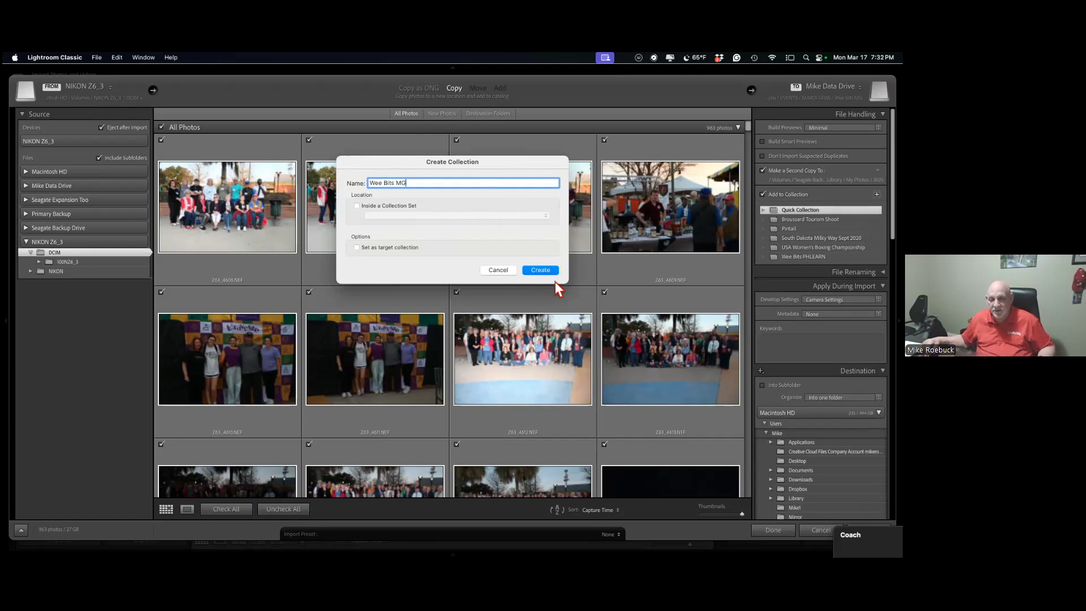
{"action": "left_click", "coordinate": [541, 271]}
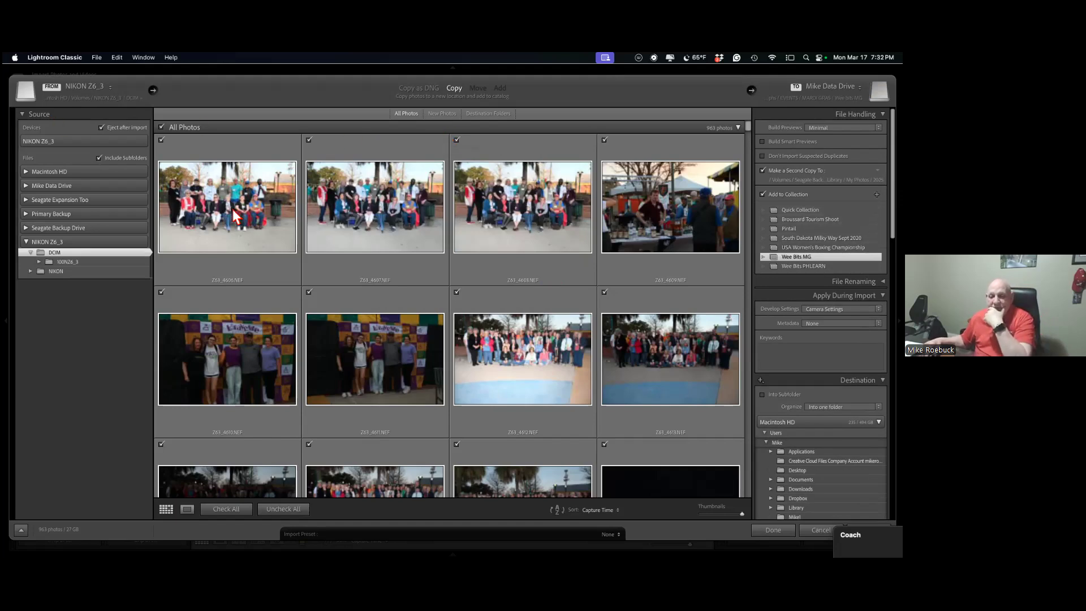
Review the import's collection, develop and destination folder settings.
{"action": "mouse_move", "coordinate": [233, 209]}
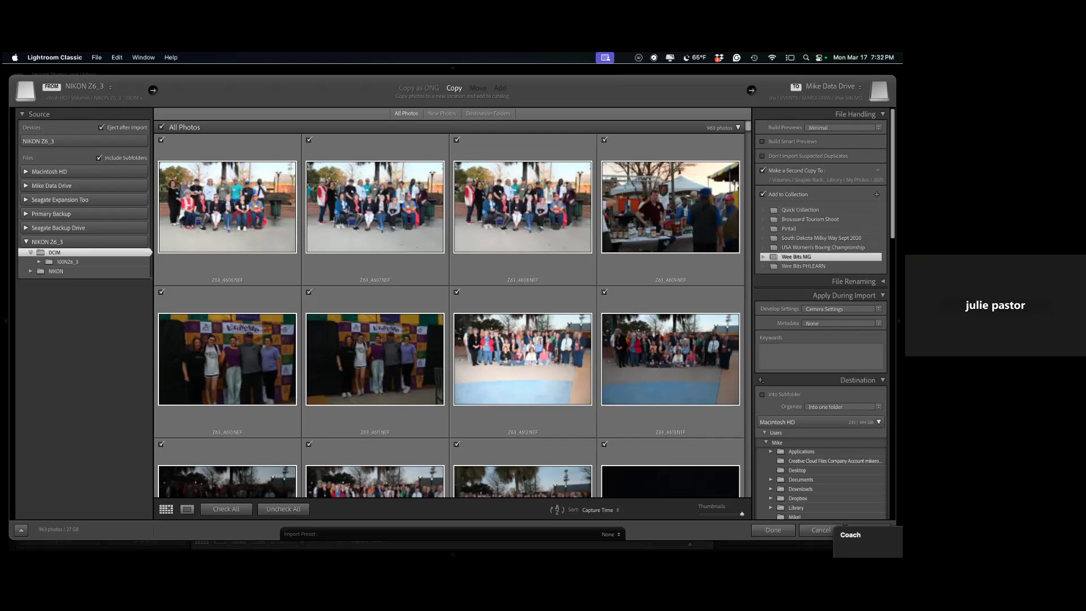
{"action": "scroll", "coordinate": [819, 313], "scroll_direction": "down", "scroll_amount": 5}
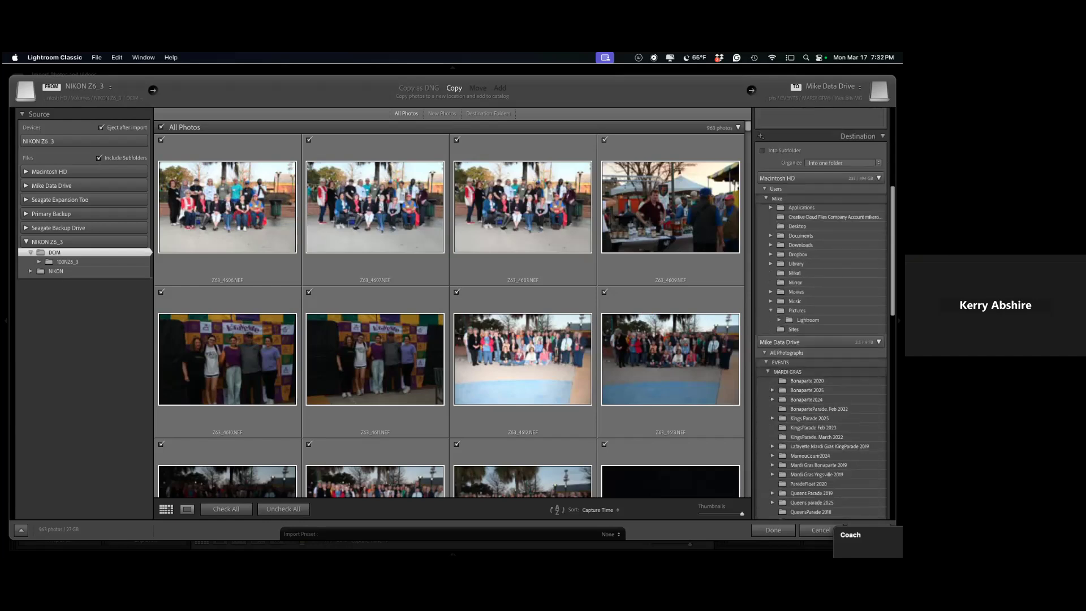
{"action": "scroll", "coordinate": [820, 313], "scroll_direction": "up", "scroll_amount": 5}
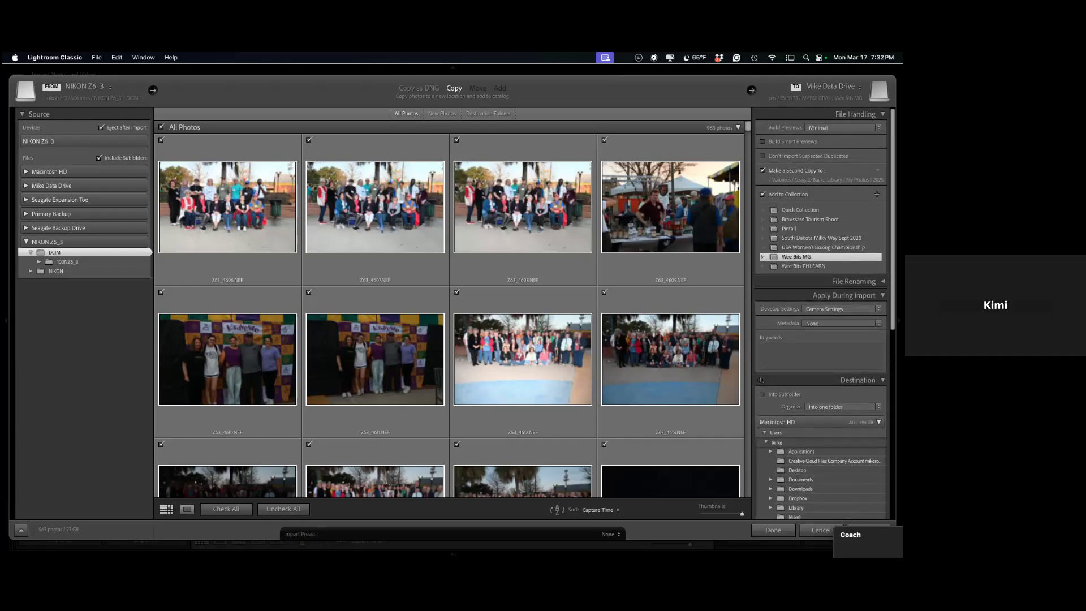
{"action": "scroll", "coordinate": [820, 312], "scroll_direction": "down", "scroll_amount": 3}
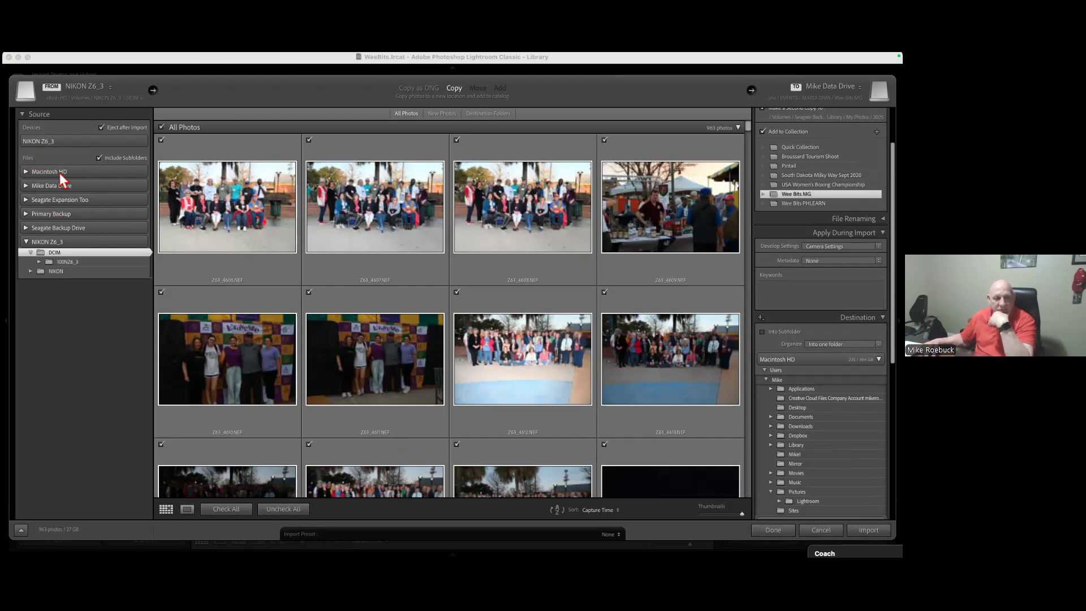
Browse the import source folders on Macintosh HD, including Users and the home folder, and those on the external data drive.
{"action": "left_click", "coordinate": [27, 172]}
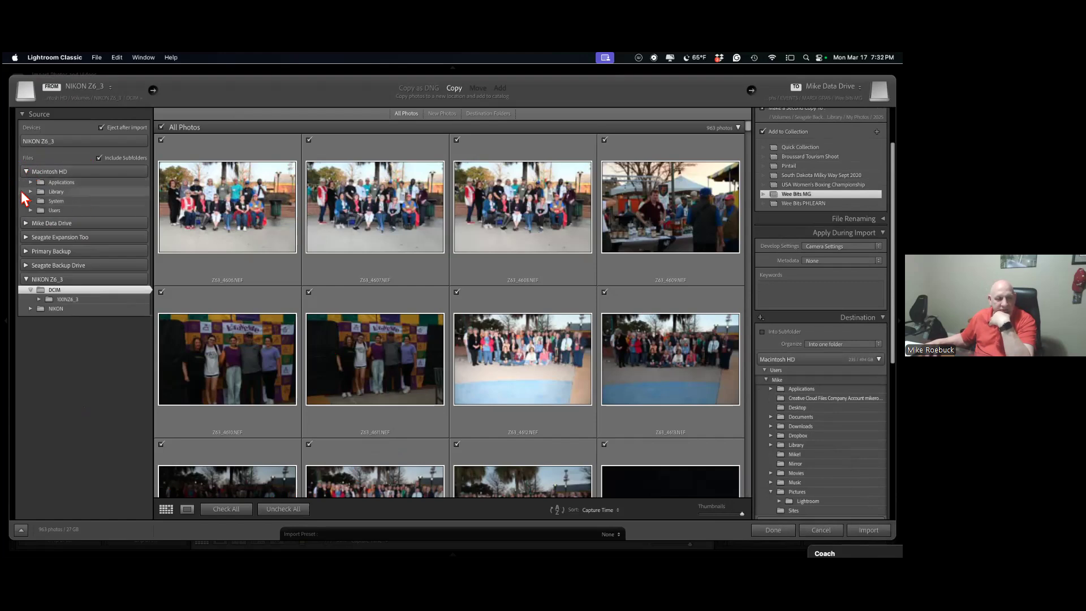
{"action": "left_click", "coordinate": [31, 210]}
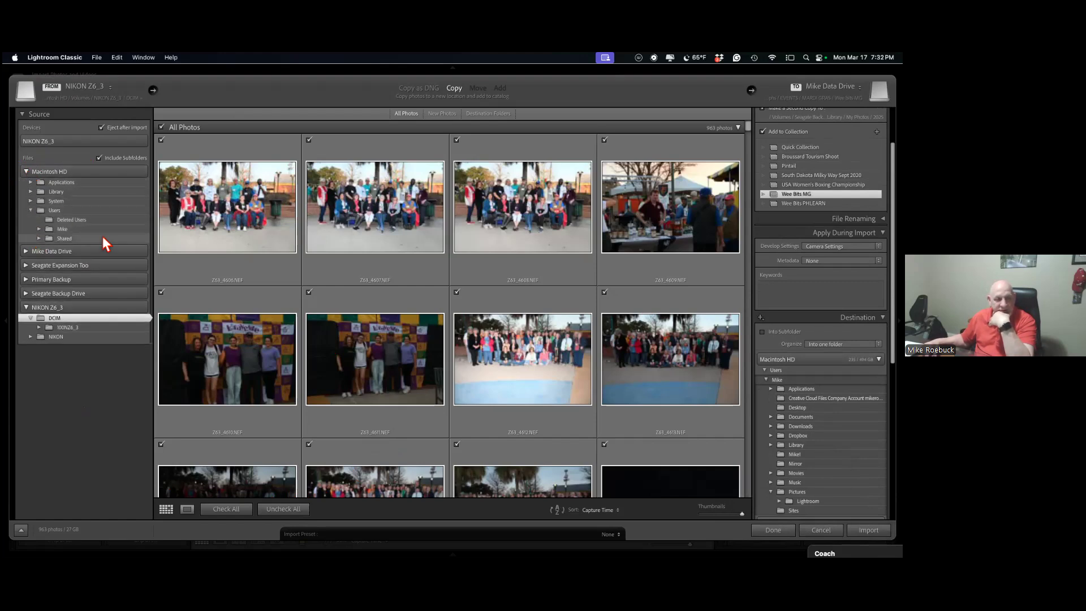
{"action": "left_click", "coordinate": [39, 228]}
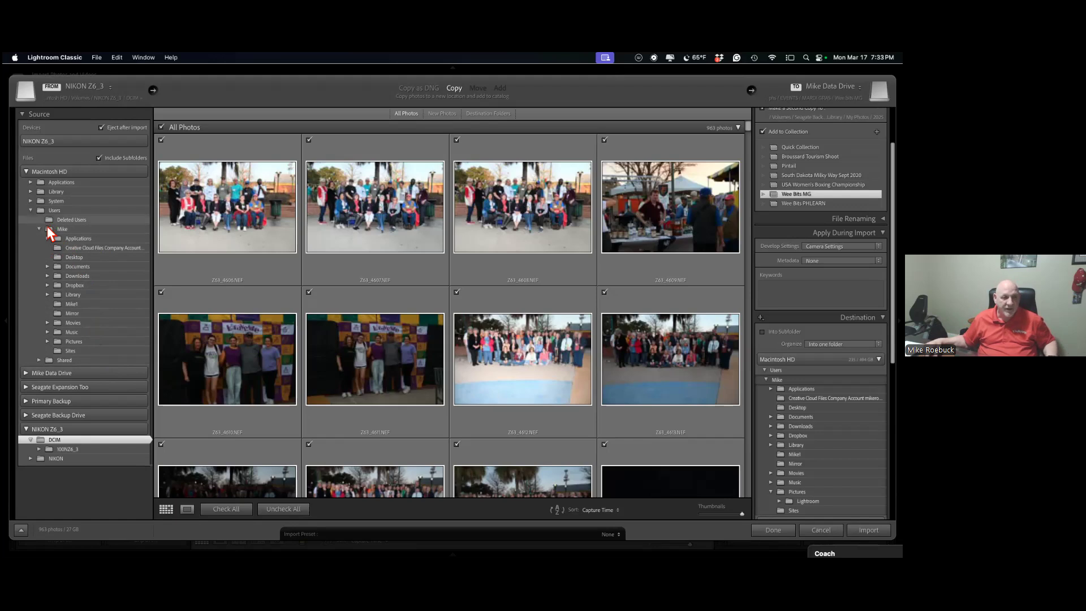
{"action": "left_click", "coordinate": [31, 209]}
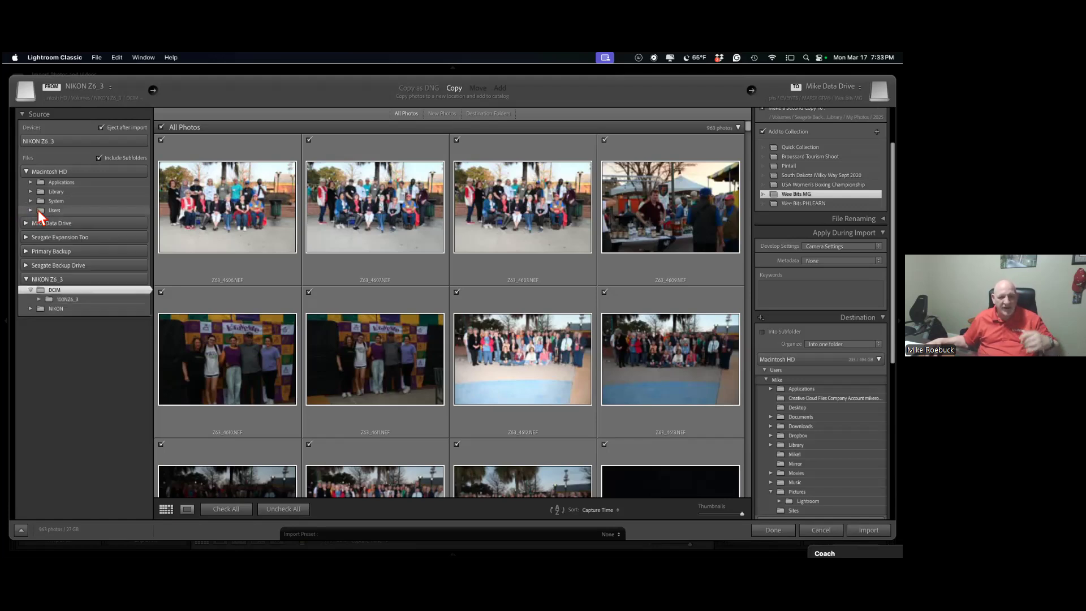
{"action": "left_click", "coordinate": [26, 171]}
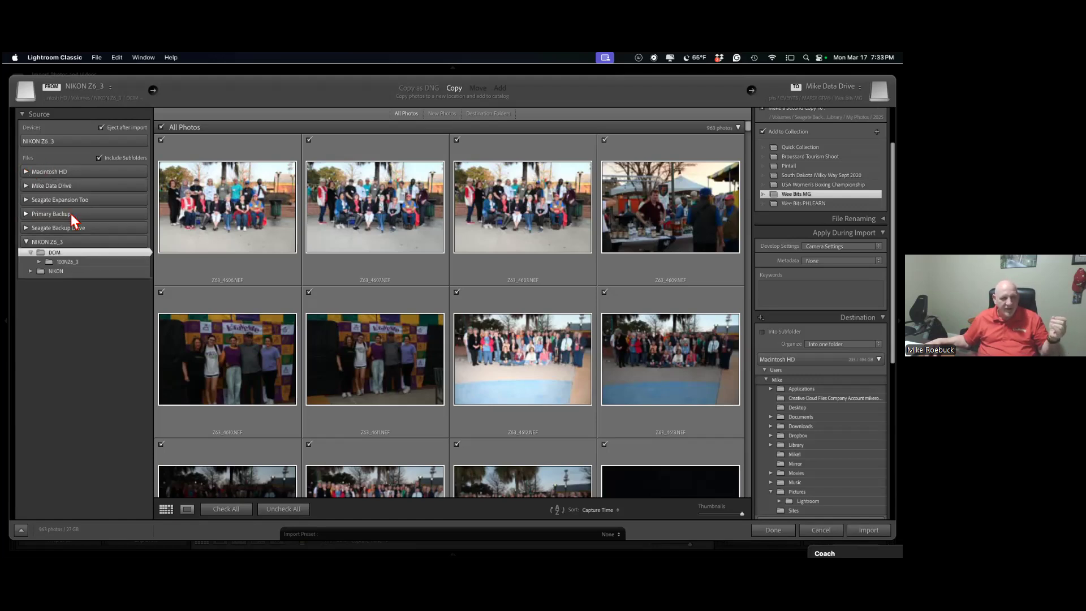
{"action": "left_click", "coordinate": [26, 185]}
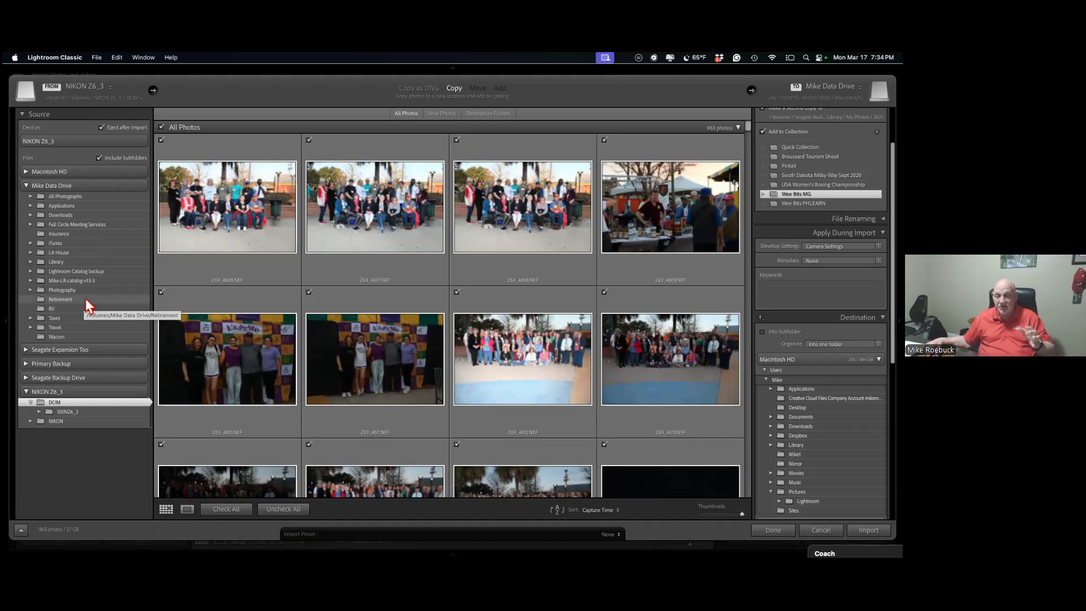
{"action": "left_click", "coordinate": [27, 186]}
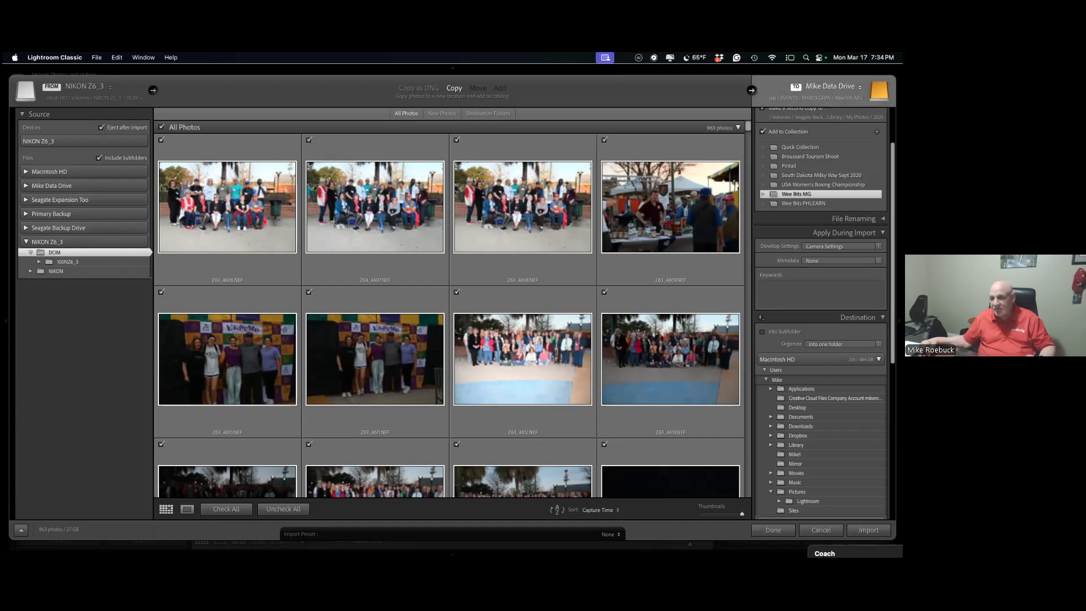
{"action": "scroll", "coordinate": [820, 311], "scroll_direction": "up", "scroll_amount": 4}
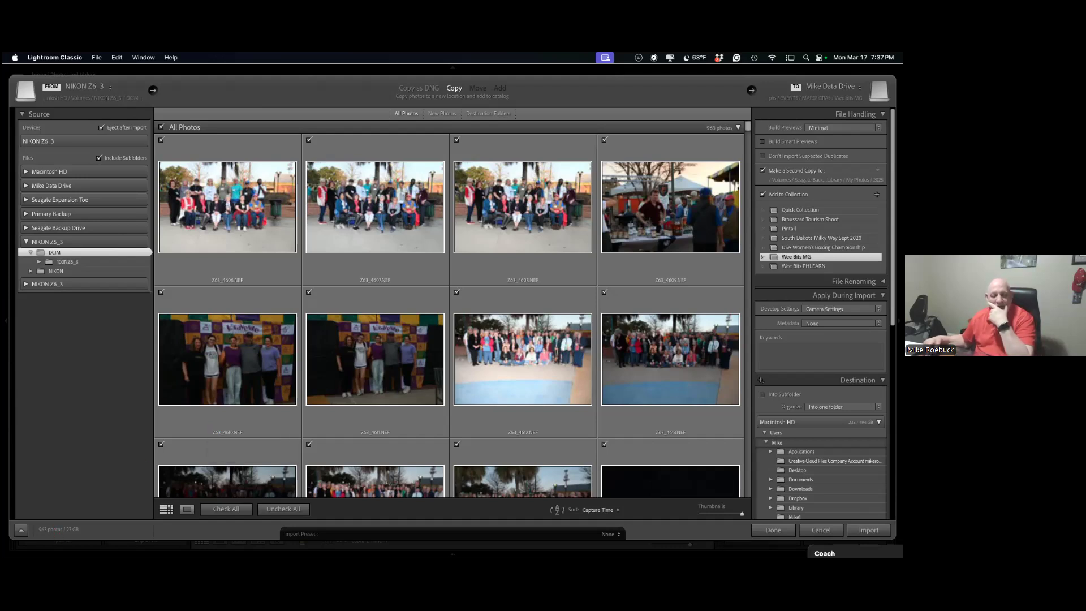
Switch to Apple Photos, view the USABoxing Women album and close the Photos window.
{"action": "mouse_move", "coordinate": [395, 556]}
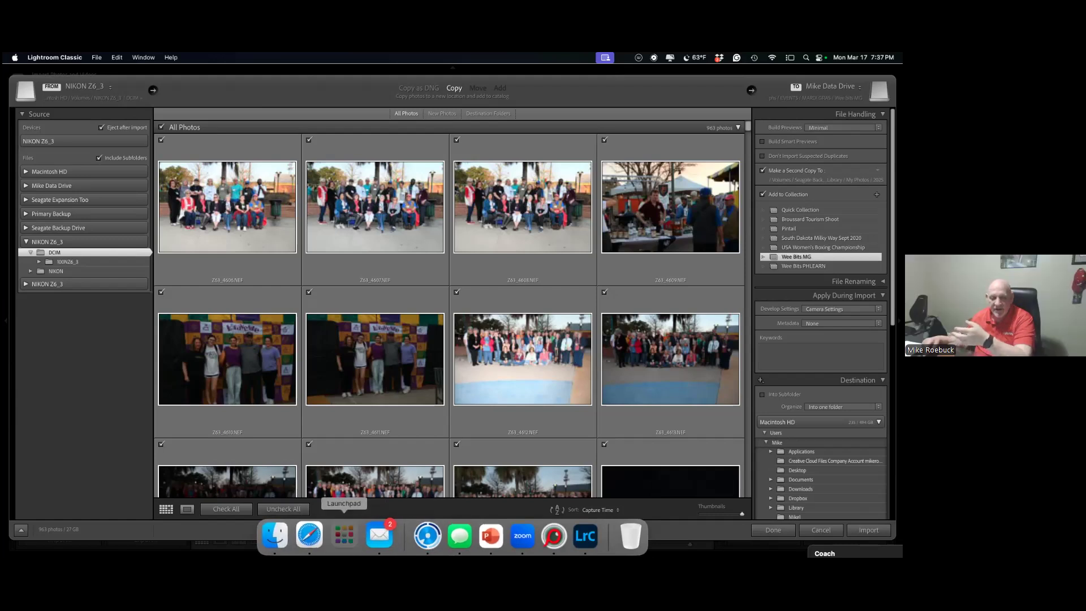
{"action": "left_click", "coordinate": [337, 536]}
{"action": "left_click", "coordinate": [329, 408]}
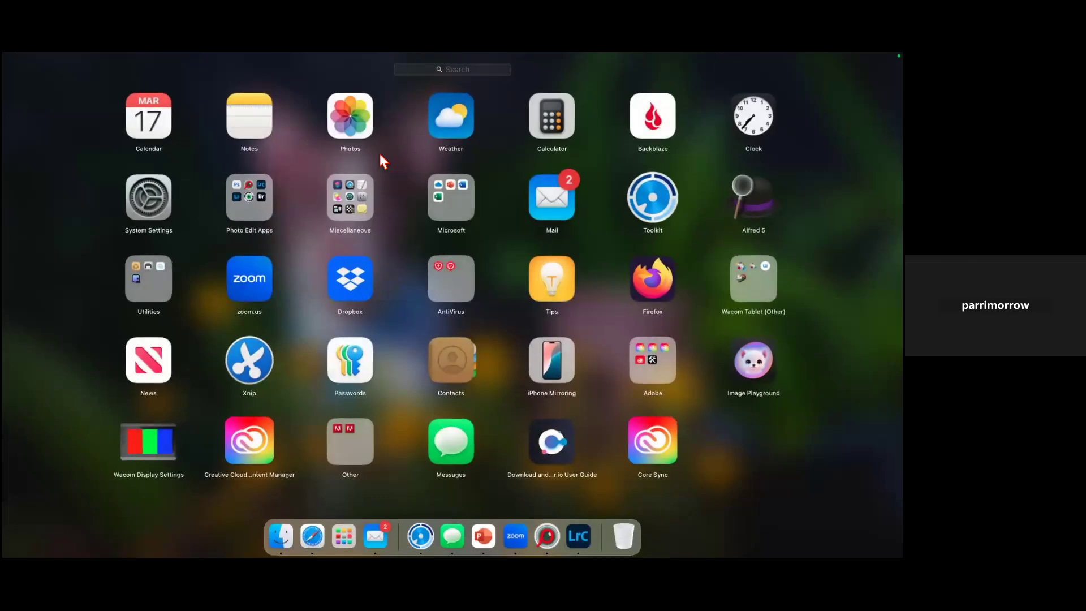
{"action": "left_click", "coordinate": [351, 135]}
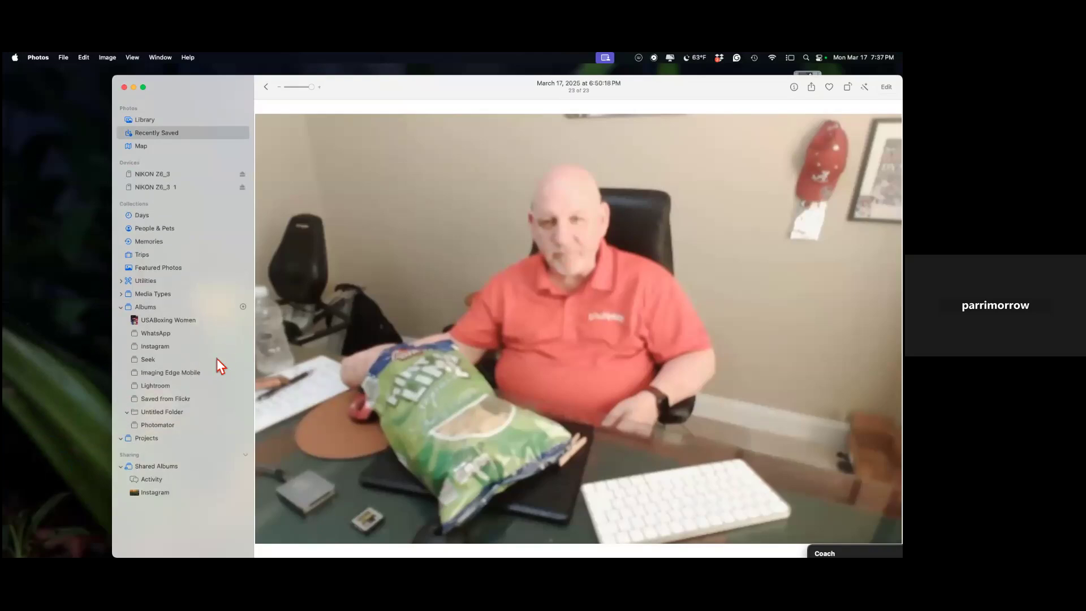
{"action": "left_click", "coordinate": [161, 320]}
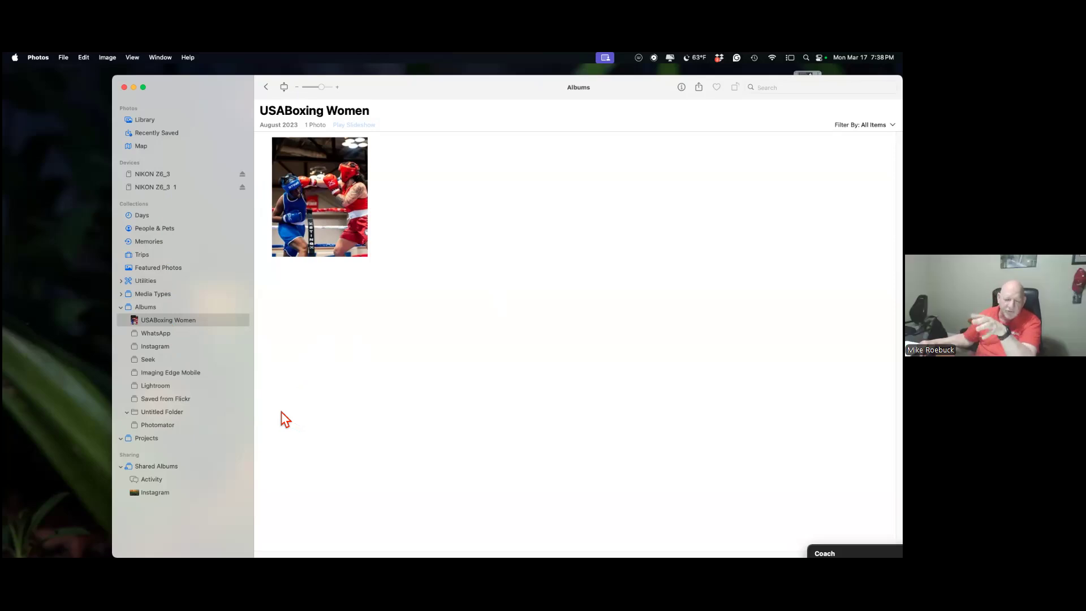
{"action": "mouse_move", "coordinate": [9, 61]}
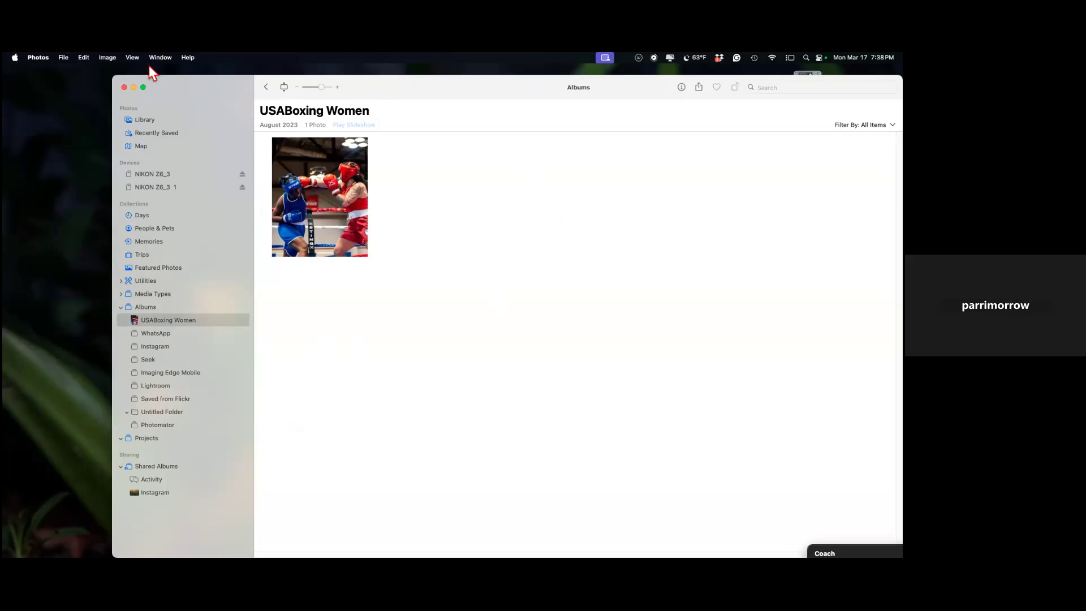
{"action": "left_click", "coordinate": [123, 87]}
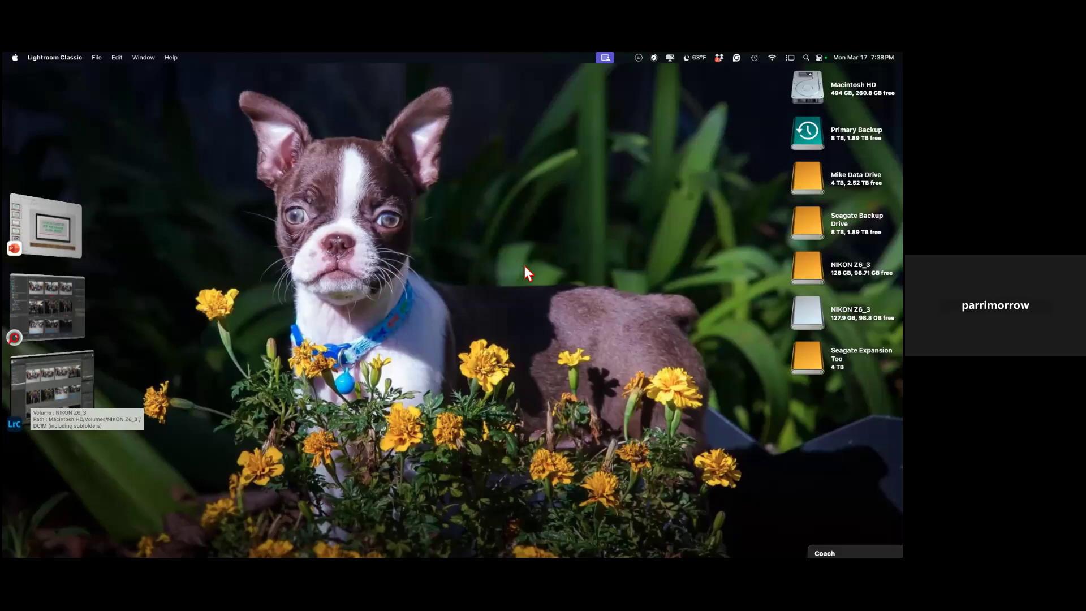
Point out Macintosh HD, the external data drive, Seagate Backup Drive and the 127.9 GB NIKON Z6_3 card on the desktop.
{"action": "left_click_drag", "start_coordinate": [807, 88], "coordinate": [788, 78]}
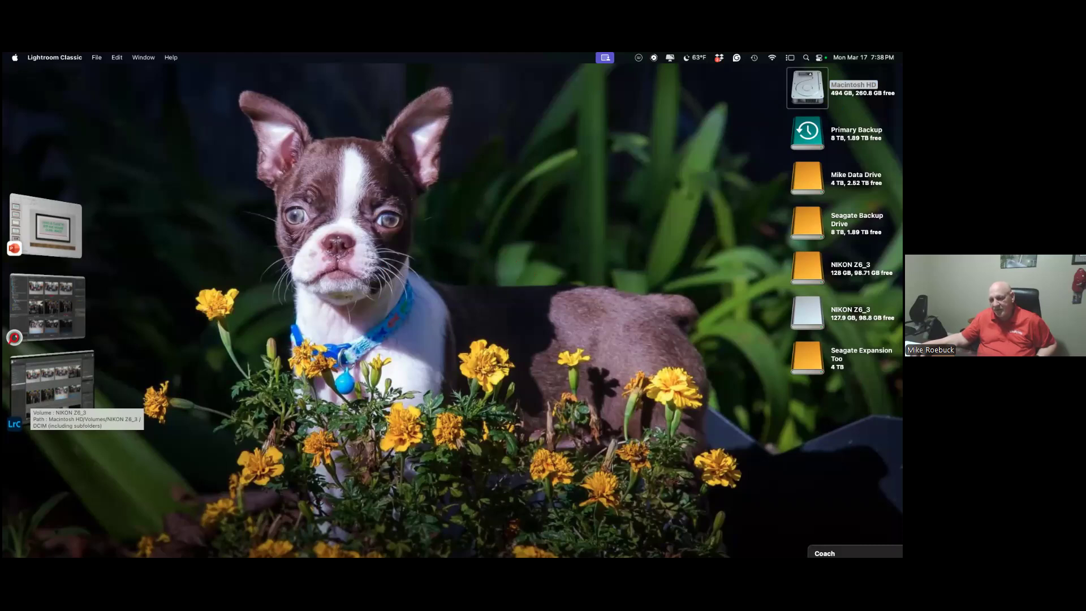
{"action": "left_click_drag", "start_coordinate": [807, 178], "coordinate": [717, 201]}
{"action": "left_click_drag", "start_coordinate": [771, 183], "coordinate": [774, 183]}
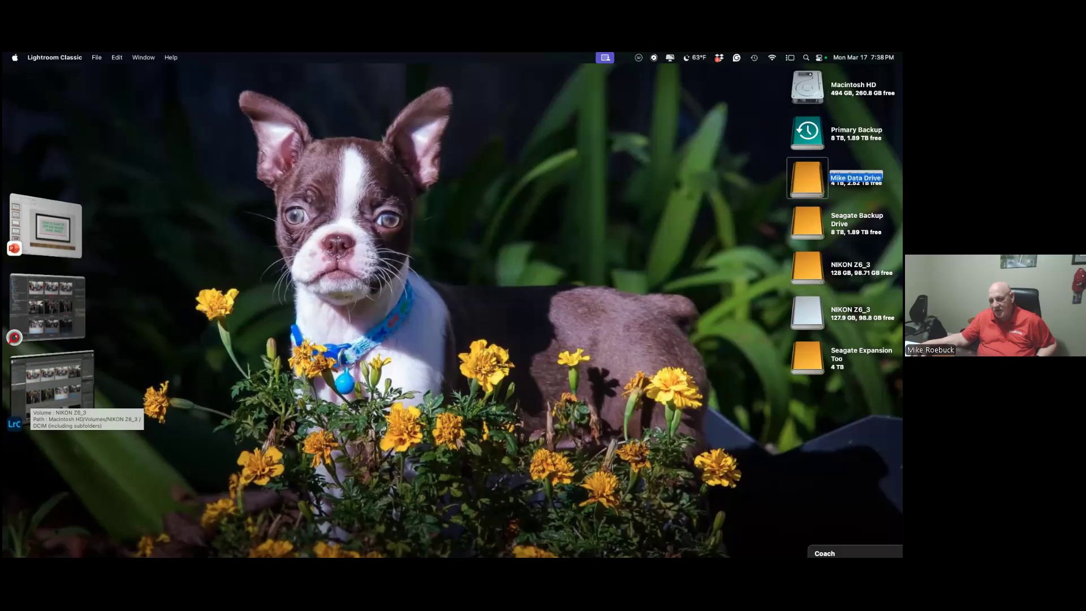
{"action": "mouse_move", "coordinate": [807, 223]}
{"action": "left_mouse_down"}
{"action": "mouse_move", "coordinate": [723, 226]}
{"action": "mouse_move", "coordinate": [814, 225]}
{"action": "left_mouse_up"}
{"action": "left_click_drag", "start_coordinate": [807, 312], "coordinate": [654, 309]}
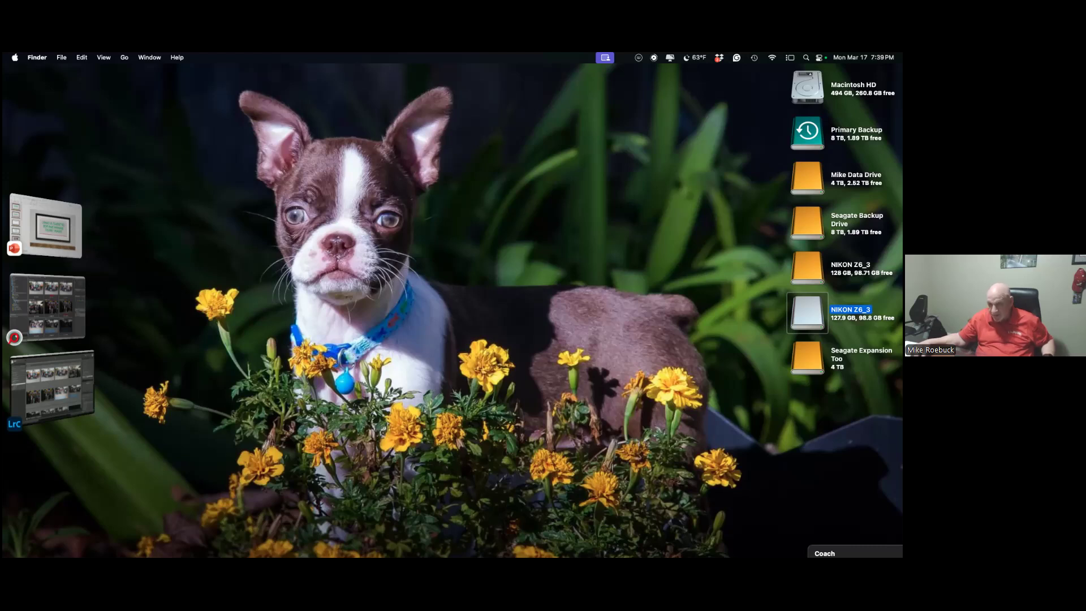
Eject the 128 GB NIKON Z6_3 card from the desktop.
{"action": "left_click", "coordinate": [807, 266]}
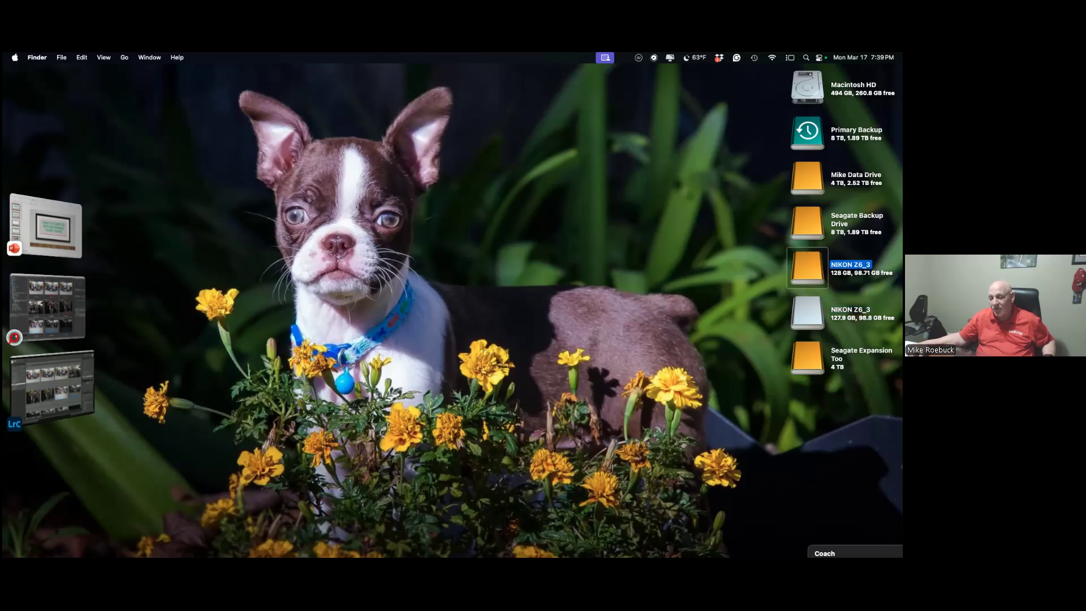
{"action": "right_click", "coordinate": [807, 264]}
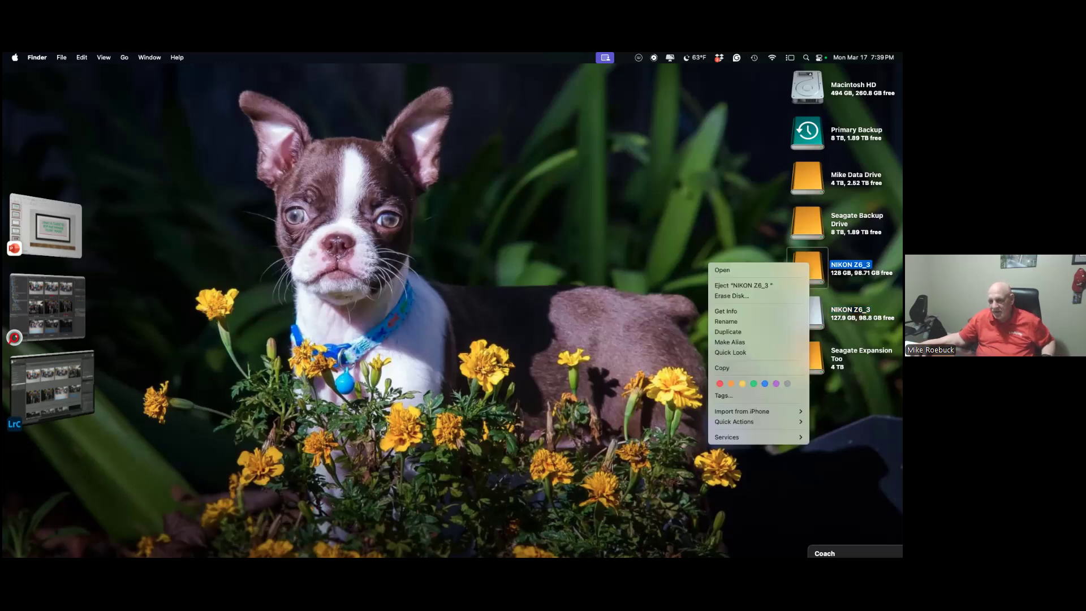
{"action": "left_click", "coordinate": [743, 285]}
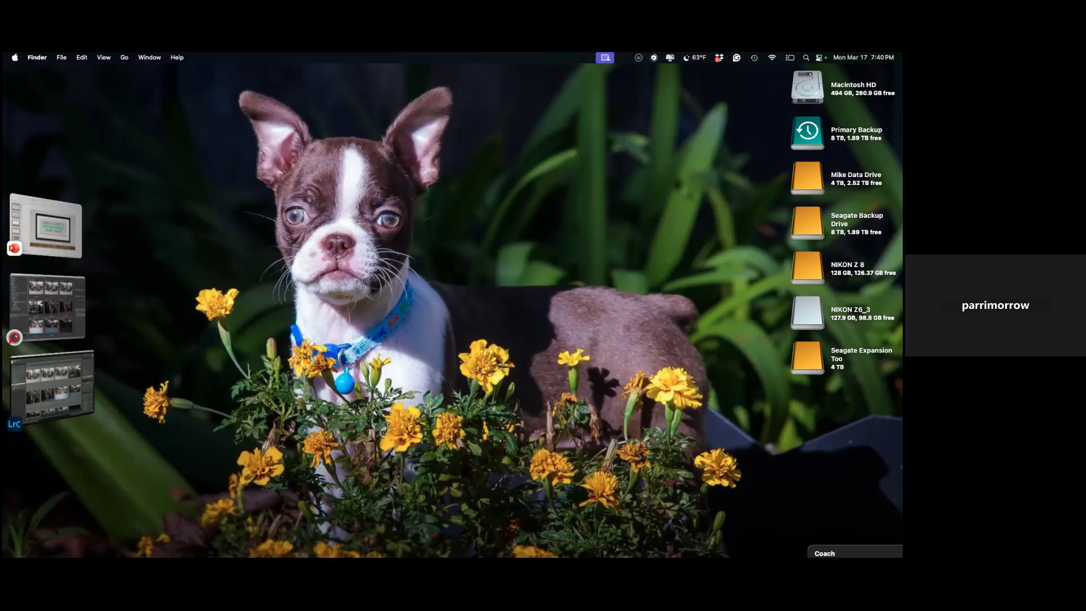
Switch to Adobe Lightroom from the Photo Edit Apps group, then widen its window and move it to show the whole sidebar.
{"action": "mouse_move", "coordinate": [546, 537]}
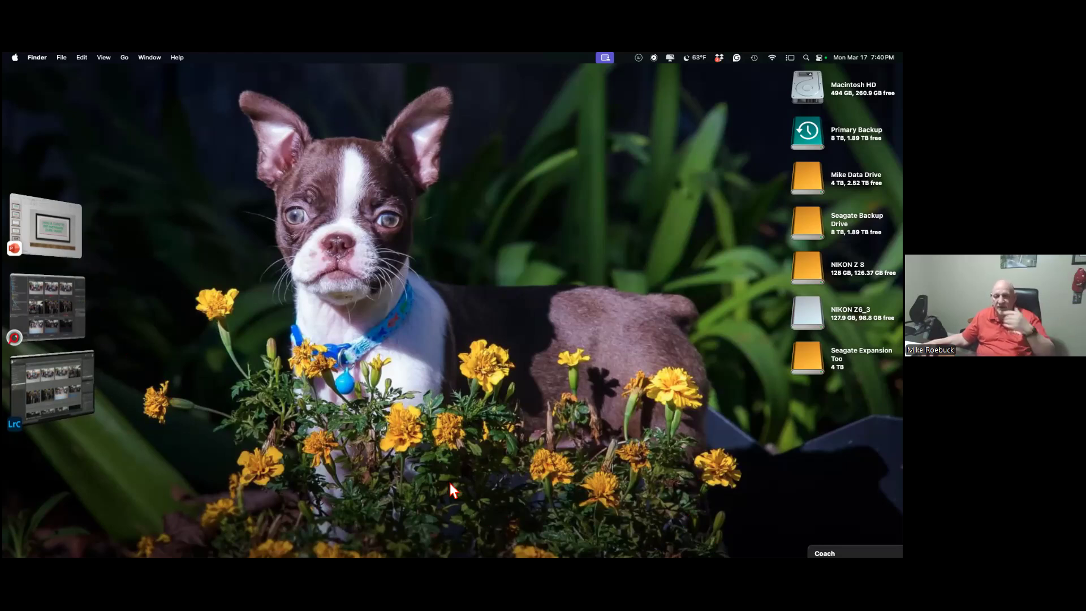
{"action": "mouse_move", "coordinate": [452, 554]}
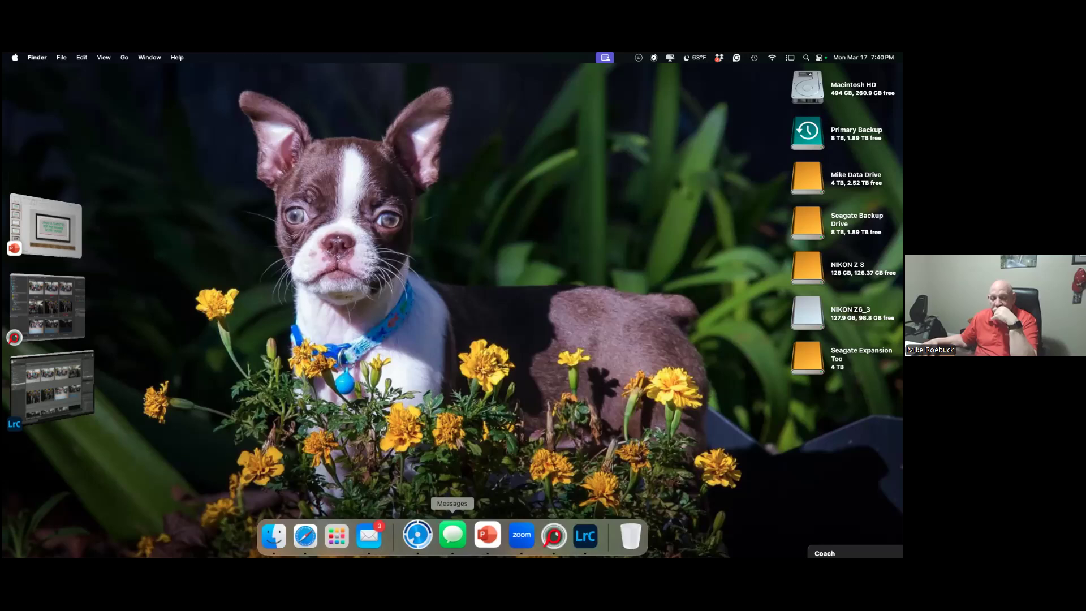
{"action": "left_click", "coordinate": [351, 537]}
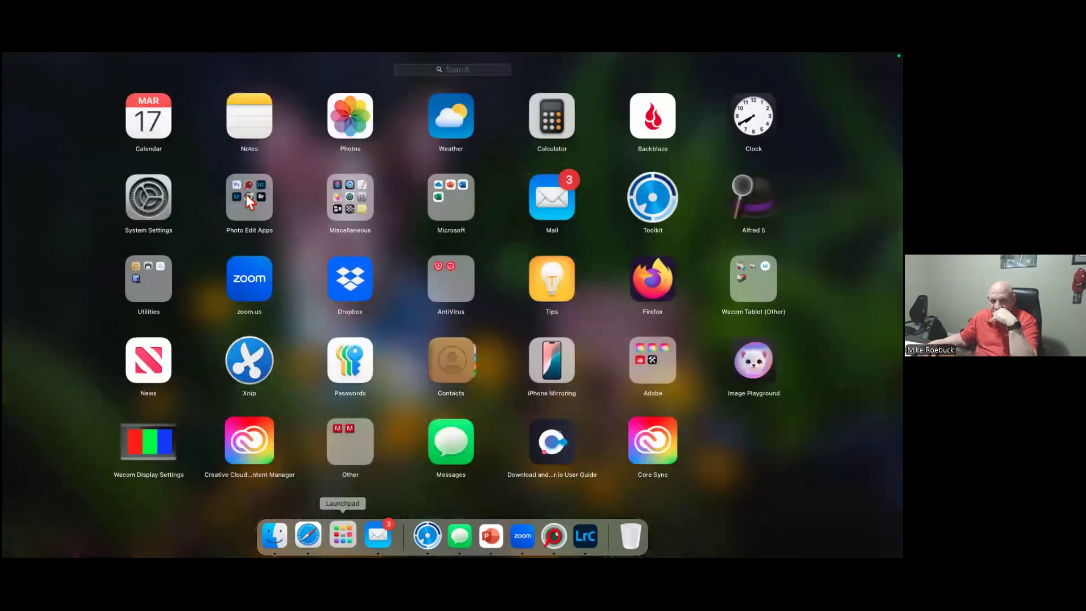
{"action": "left_click", "coordinate": [252, 207]}
{"action": "left_click", "coordinate": [454, 304]}
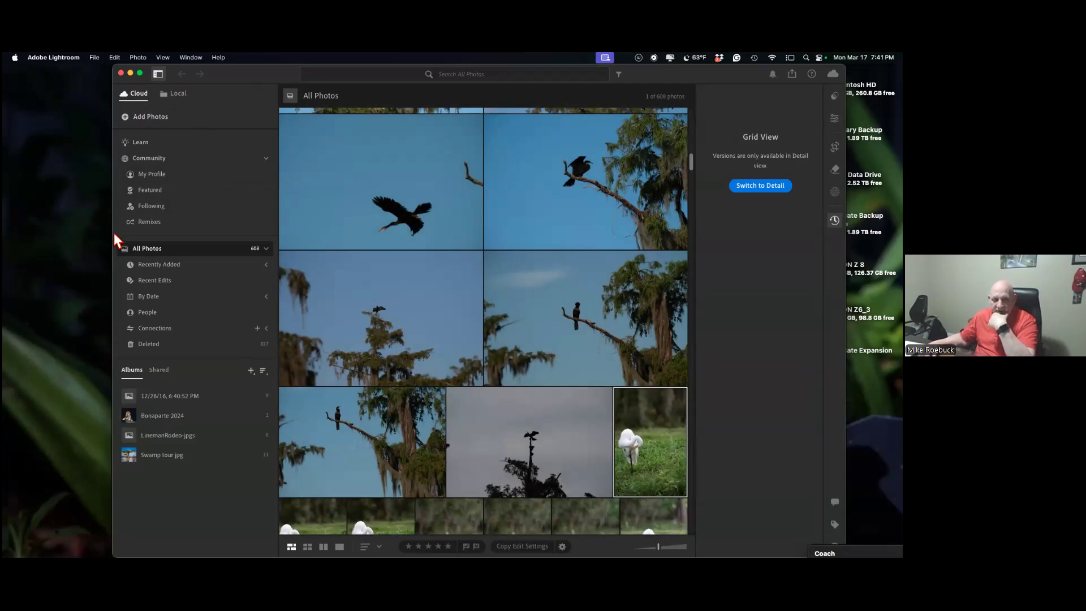
{"action": "left_click_drag", "start_coordinate": [113, 232], "coordinate": [52, 226]}
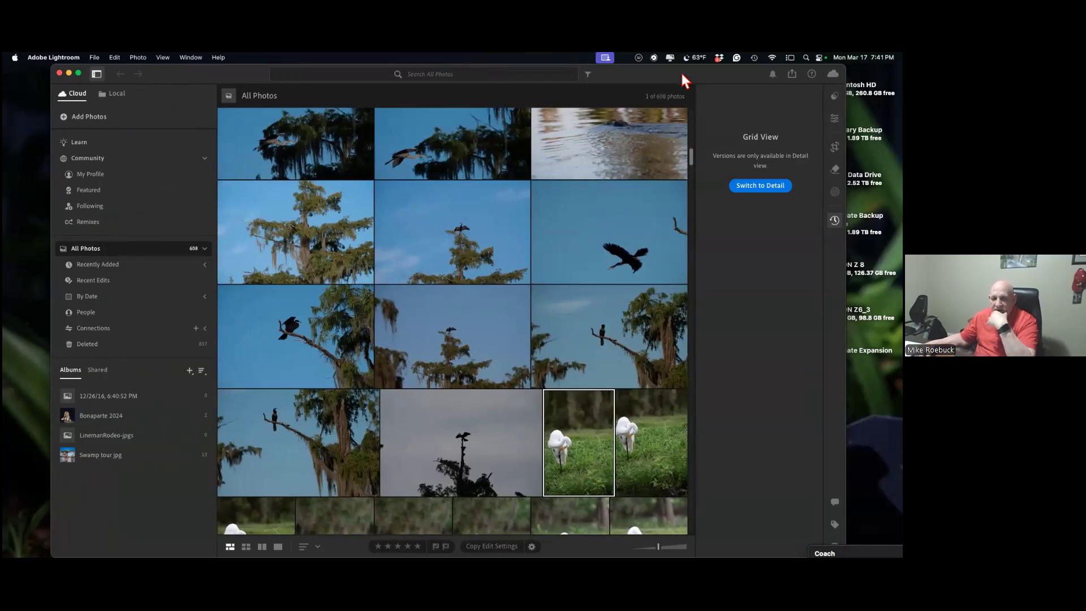
{"action": "left_click_drag", "start_coordinate": [681, 70], "coordinate": [770, 101]}
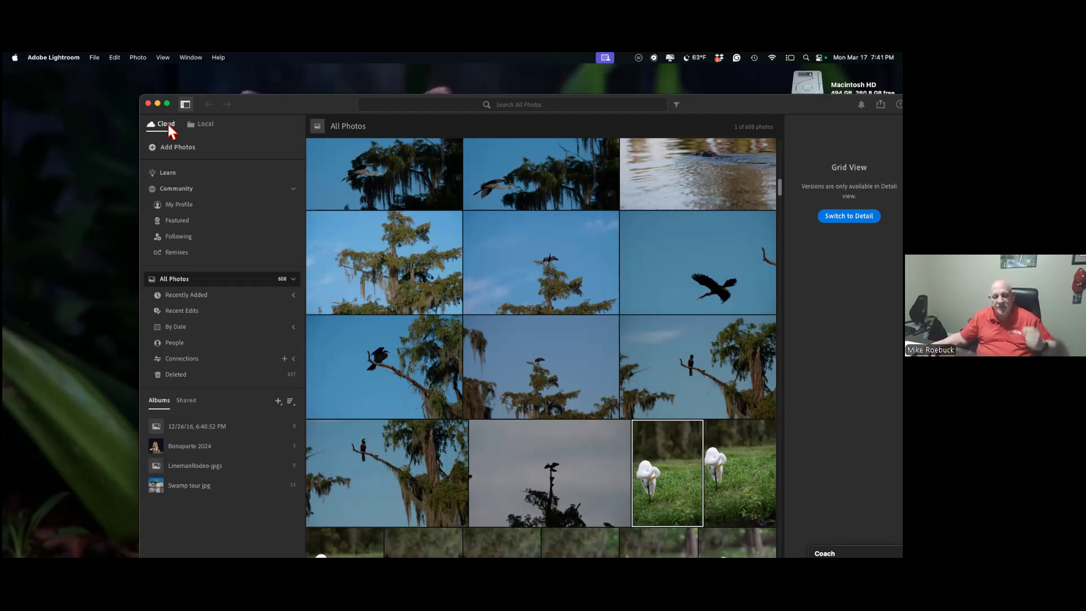
Show the local folders and view 2024 and its 07-26 subfolder under Lightroom Sync.
{"action": "left_click", "coordinate": [214, 124]}
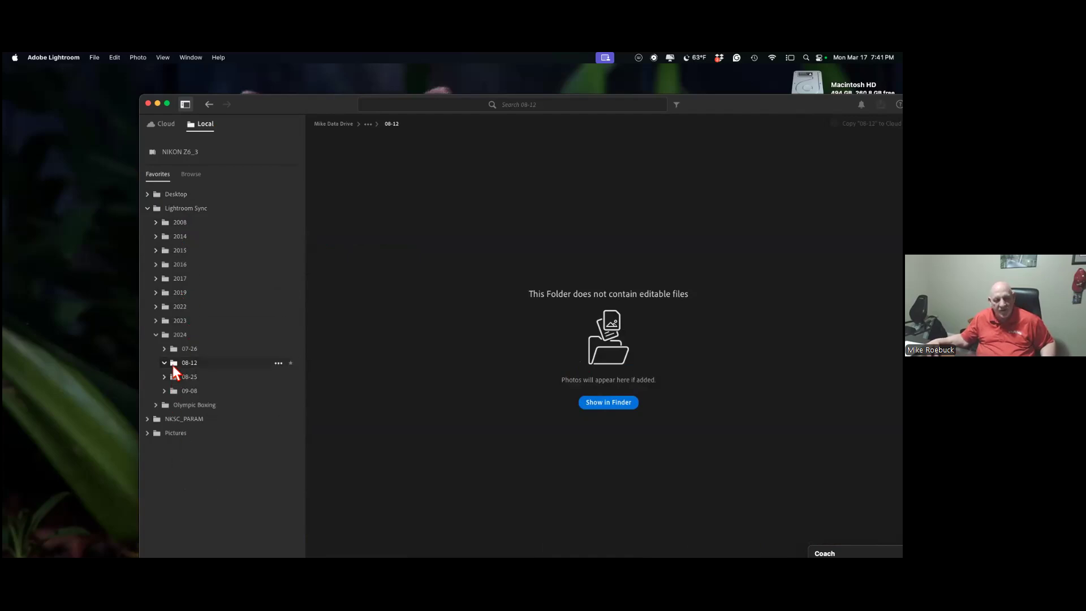
{"action": "left_click", "coordinate": [179, 348]}
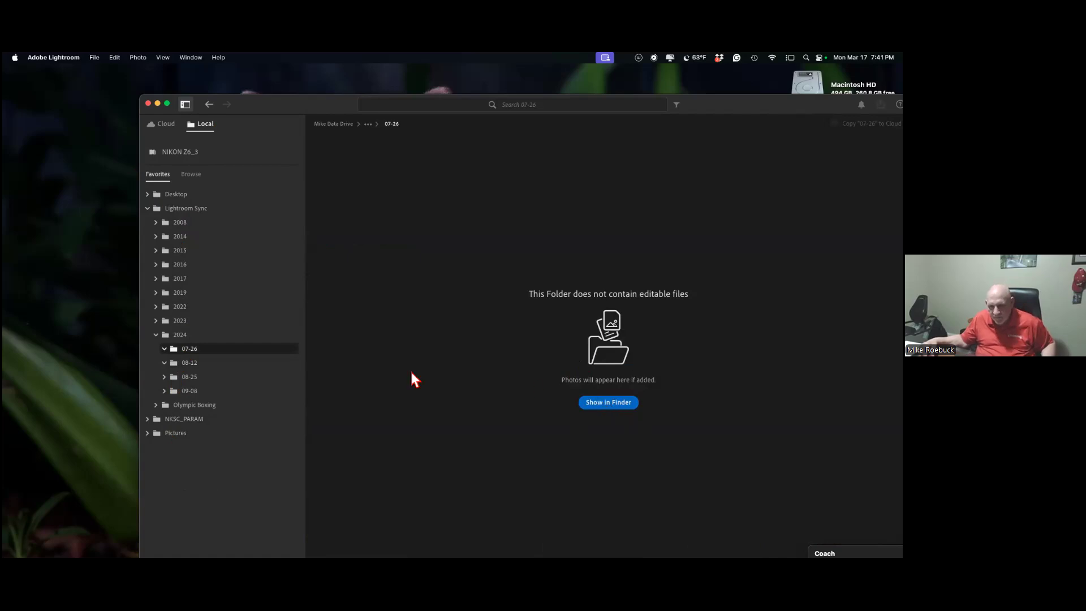
{"action": "left_click", "coordinate": [184, 336]}
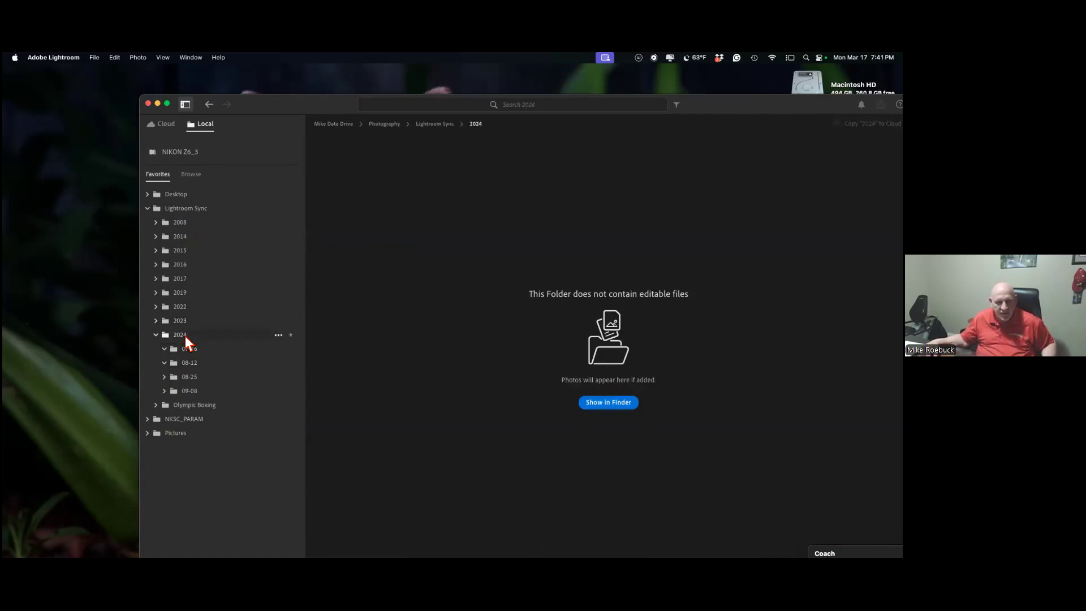
Expand Pictures down to Lightroom Settings to examine its preset folders, and collapse Pictures again.
{"action": "left_click", "coordinate": [176, 433]}
{"action": "left_click", "coordinate": [179, 447]}
{"action": "left_click", "coordinate": [189, 461]}
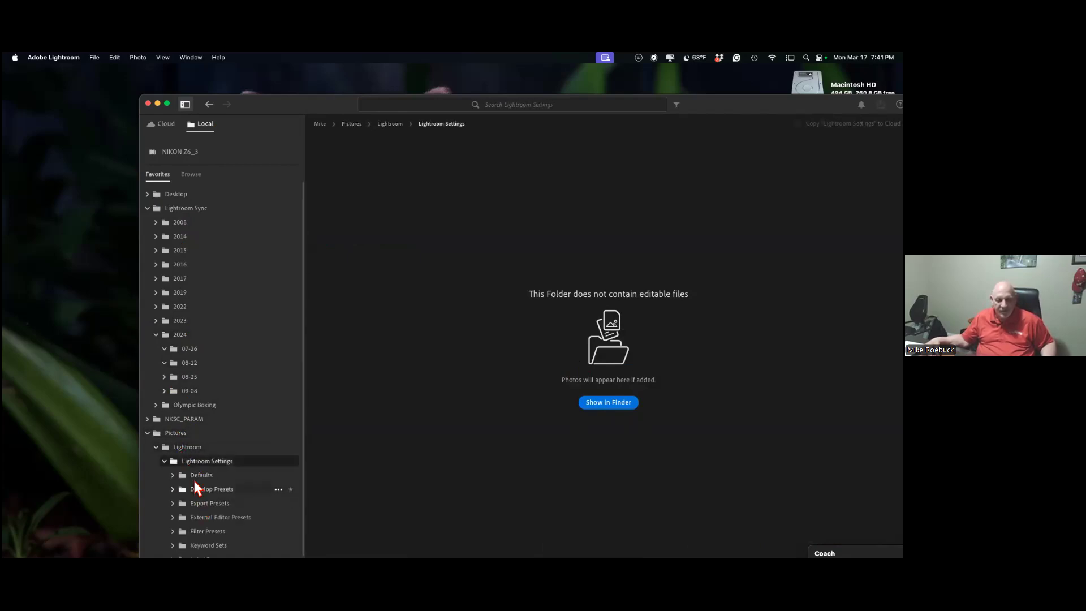
{"action": "left_click", "coordinate": [147, 433]}
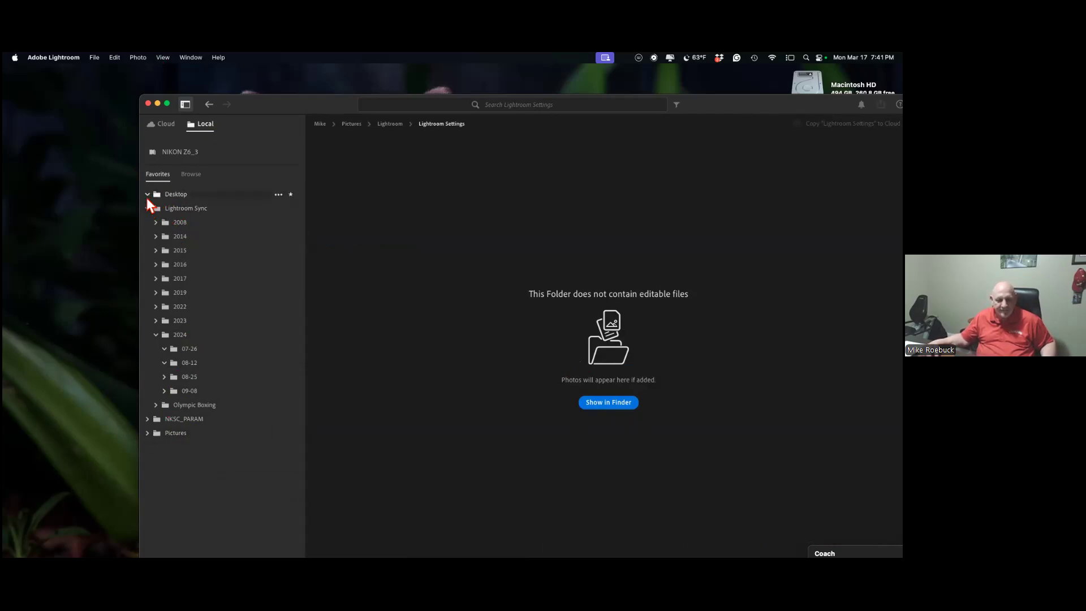
View the 2008 folder under Lightroom Sync, collapse Lightroom Sync and check the contents of Desktop.
{"action": "left_click", "coordinate": [180, 222]}
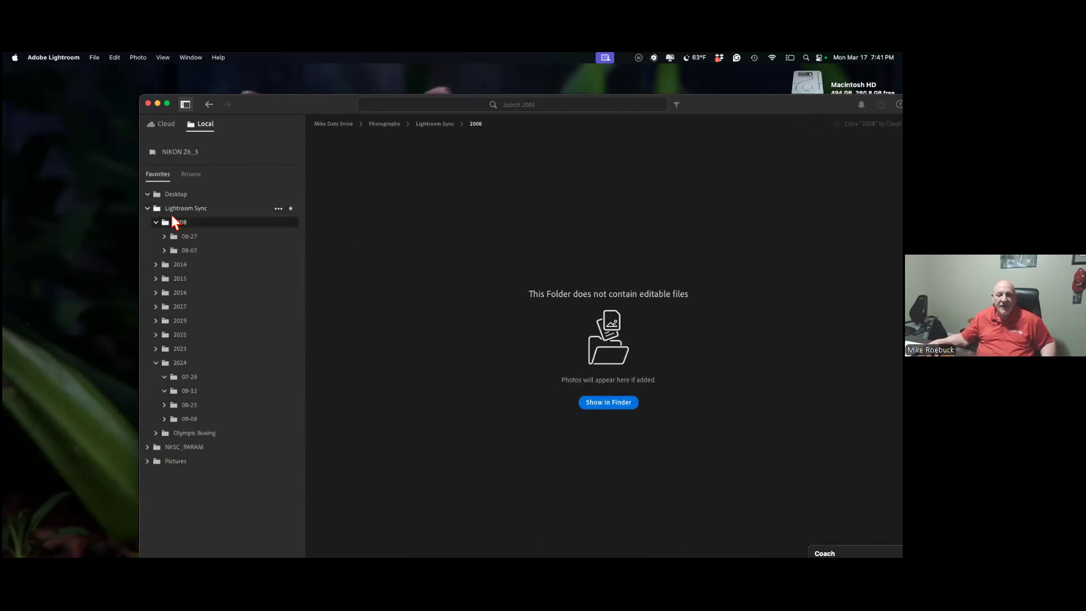
{"action": "left_click", "coordinate": [148, 208]}
{"action": "left_click", "coordinate": [147, 194]}
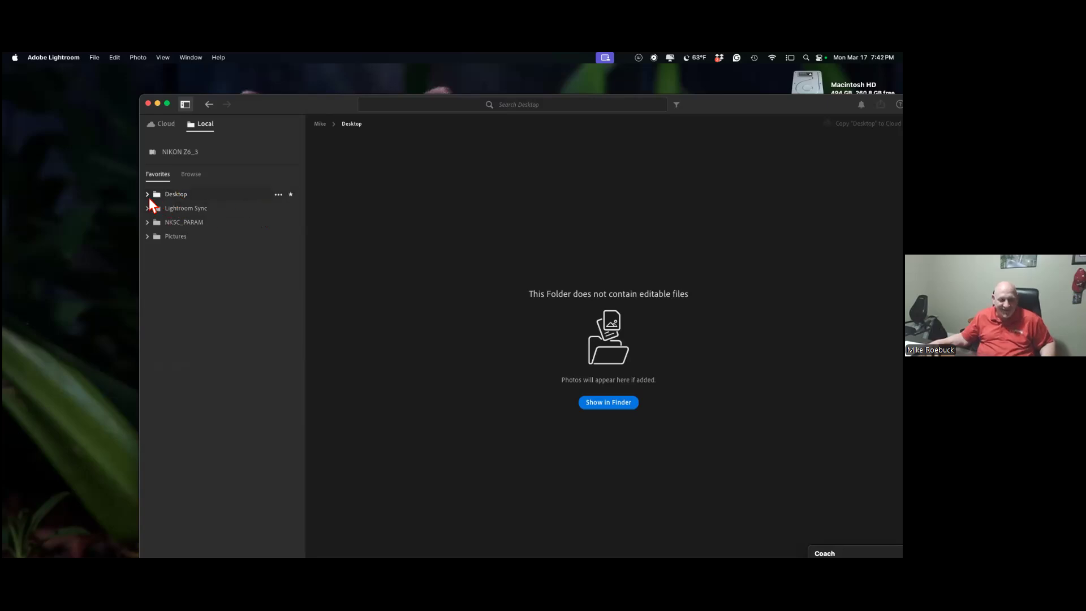
{"action": "left_click", "coordinate": [147, 192]}
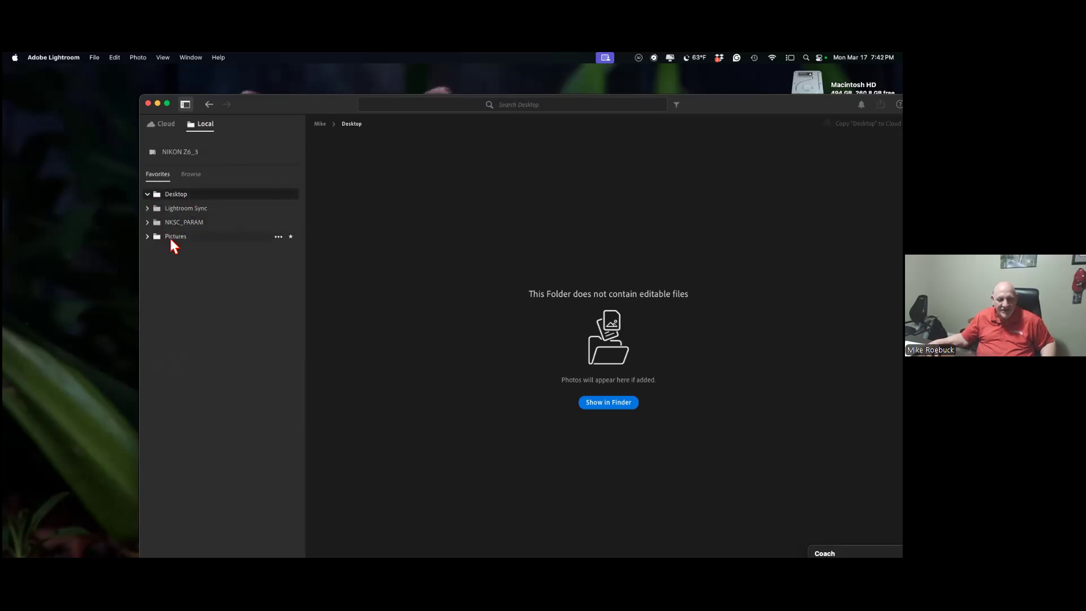
Browse all local locations to the Lightroom folder inside Pictures, reveal it in Finder and close that Finder window.
{"action": "left_click", "coordinate": [191, 175]}
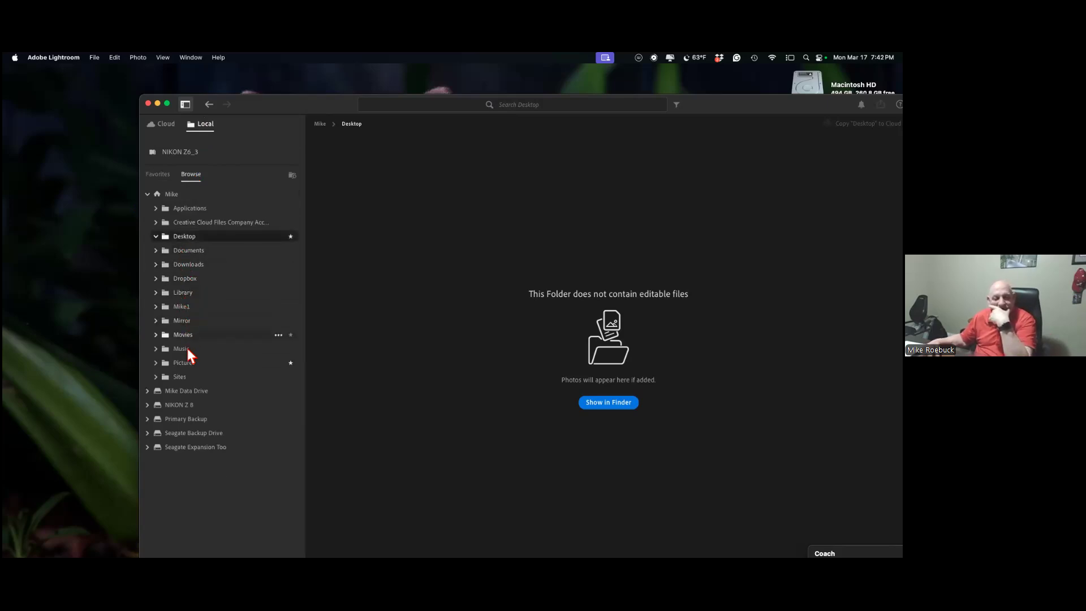
{"action": "left_click", "coordinate": [185, 362]}
{"action": "left_click", "coordinate": [192, 377]}
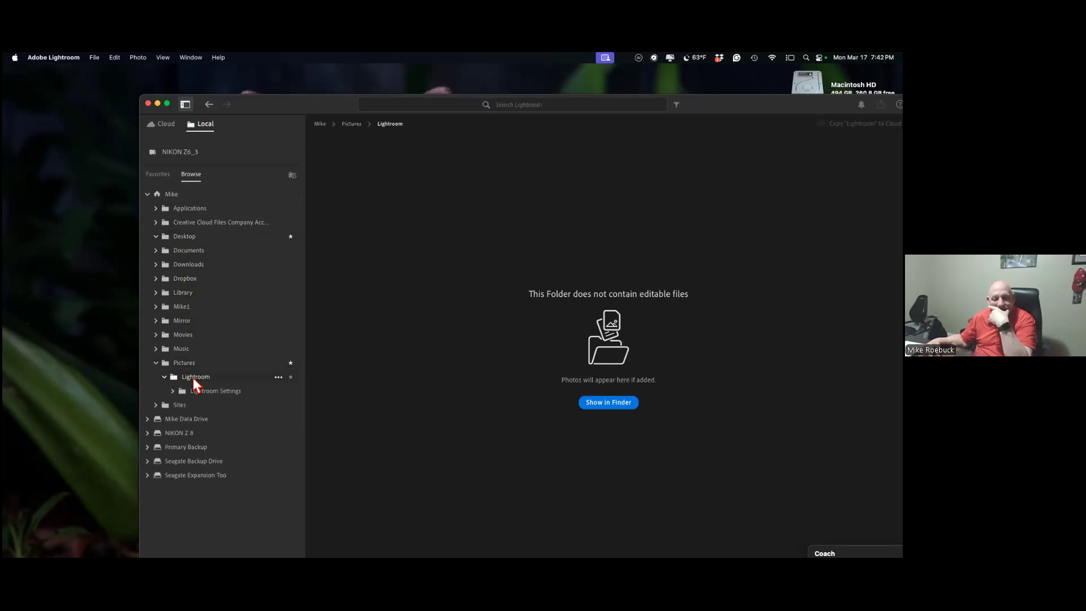
{"action": "left_click", "coordinate": [622, 400]}
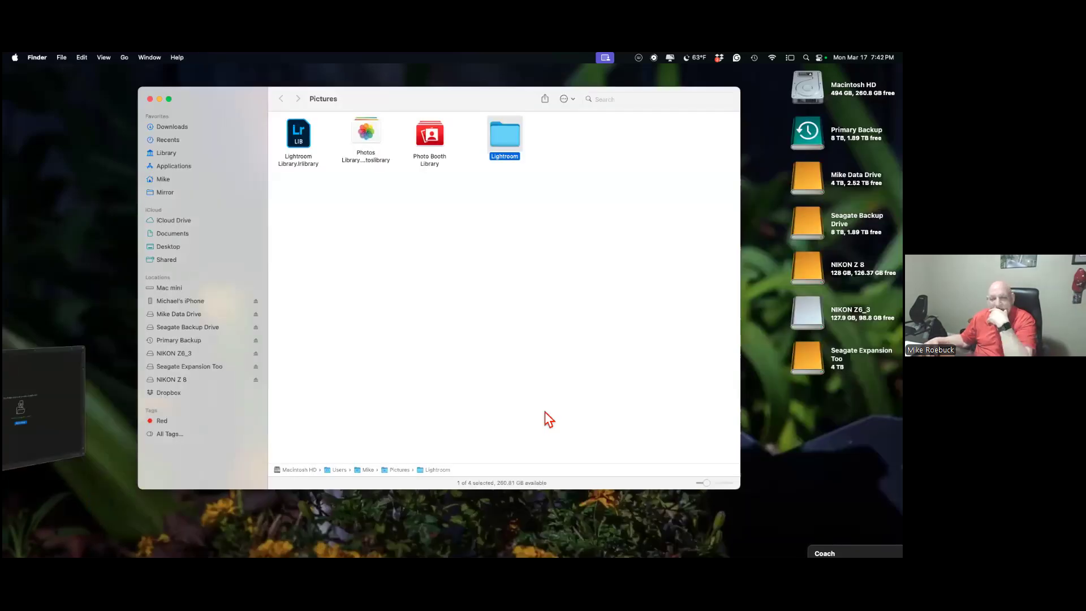
{"action": "left_click", "coordinate": [149, 99]}
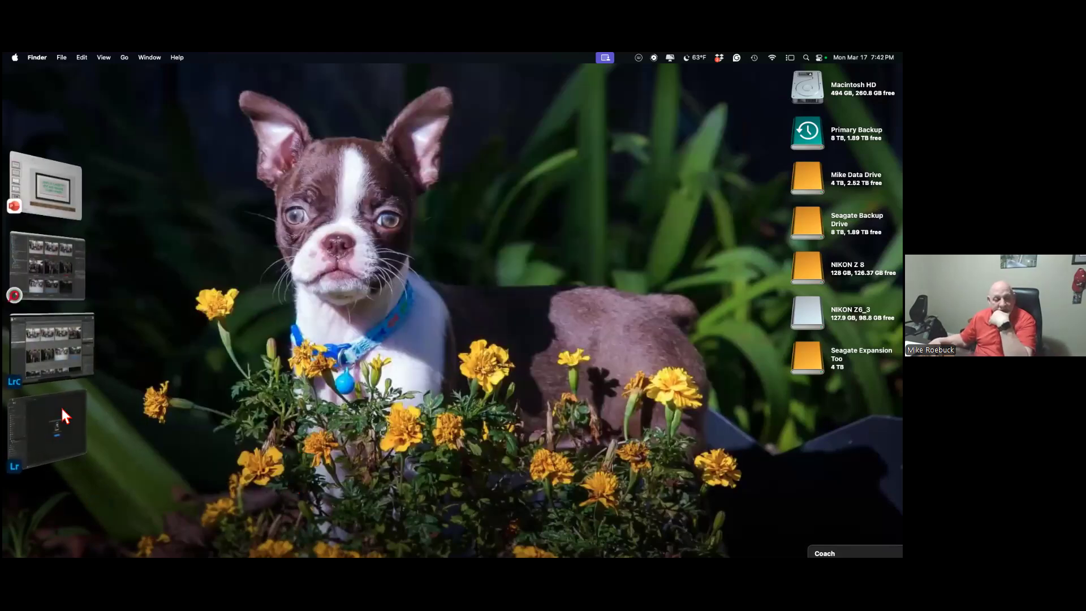
Bring back the Adobe Lightroom window, enlarge it to fill the screen and close it.
{"action": "left_click", "coordinate": [62, 415]}
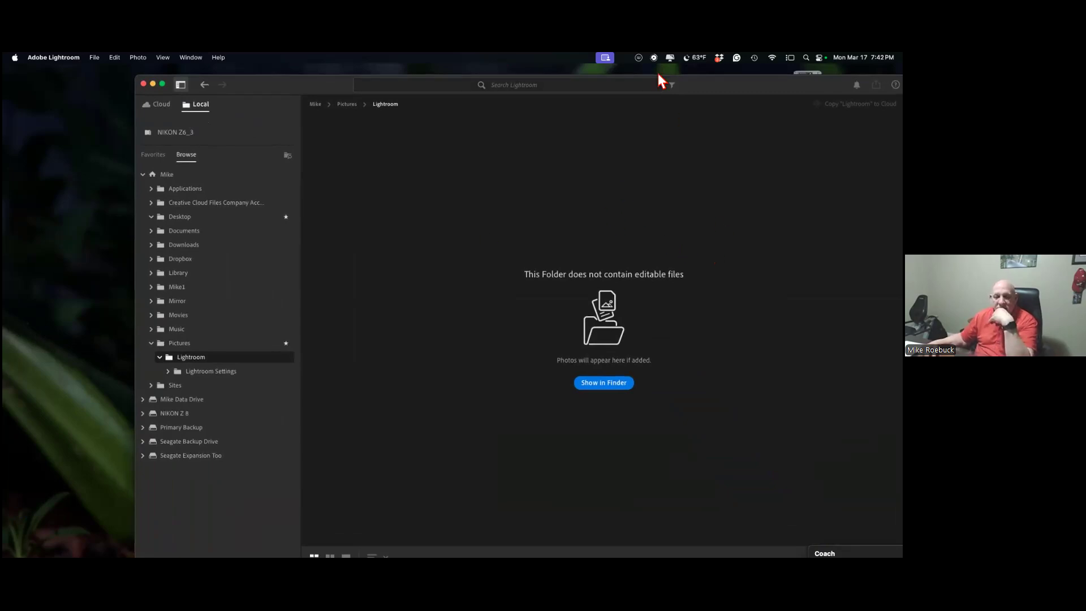
{"action": "double_click", "coordinate": [705, 79]}
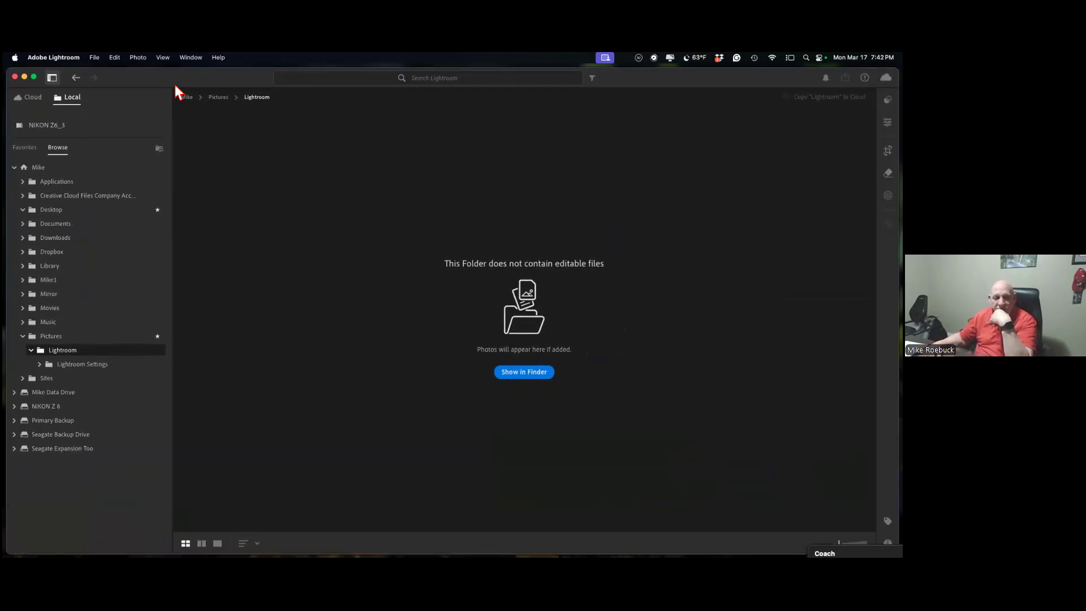
{"action": "left_click", "coordinate": [14, 77]}
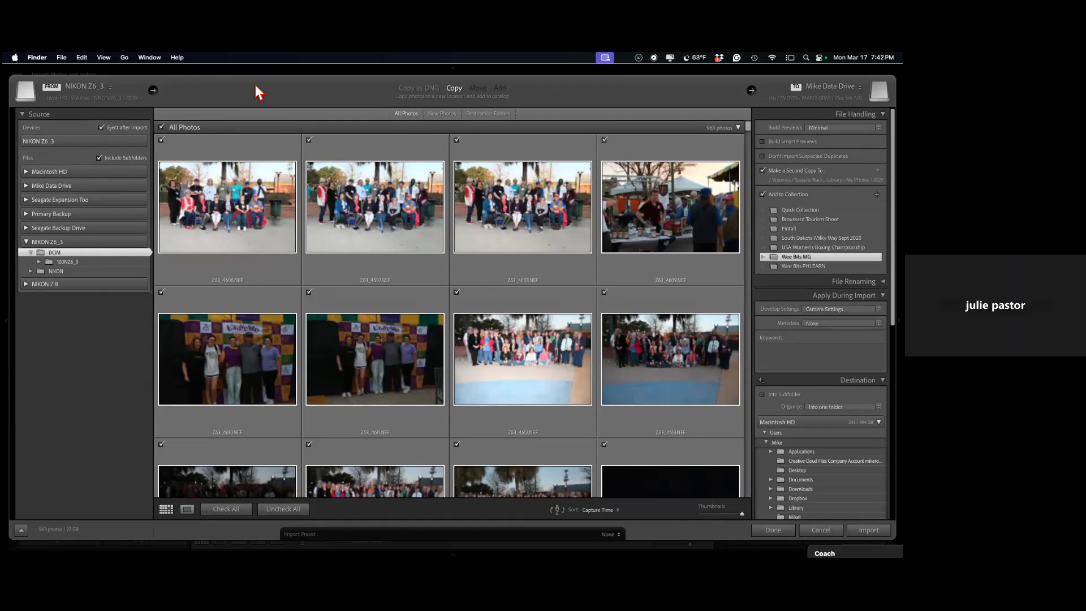
Switch to Finder, view the external data drive's folders and open Macintosh HD from the Mac mini location.
{"action": "mouse_move", "coordinate": [420, 540]}
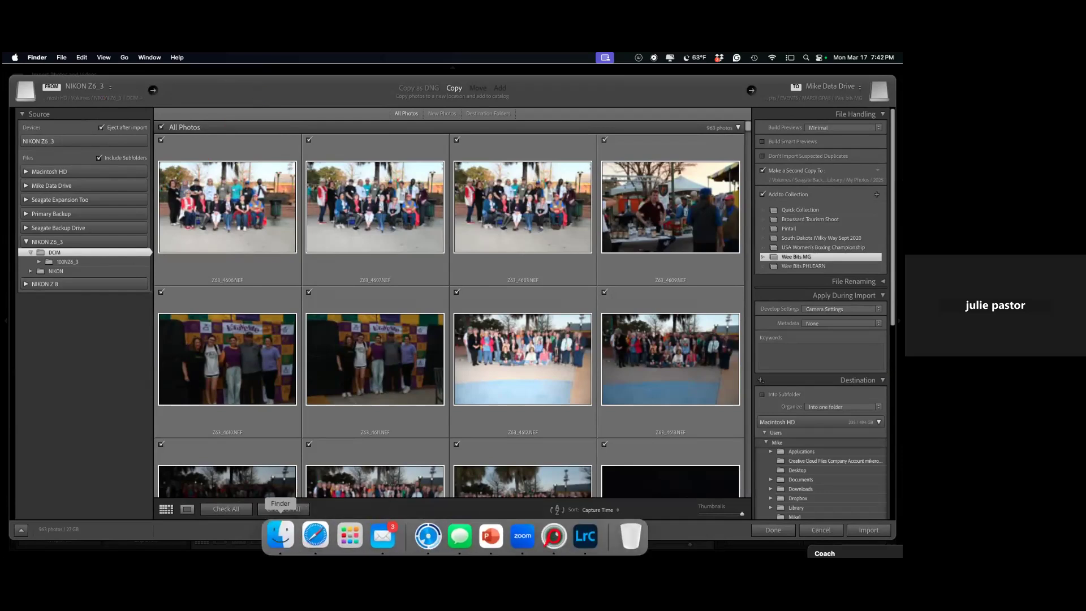
{"action": "left_click", "coordinate": [280, 534]}
{"action": "left_click", "coordinate": [179, 368]}
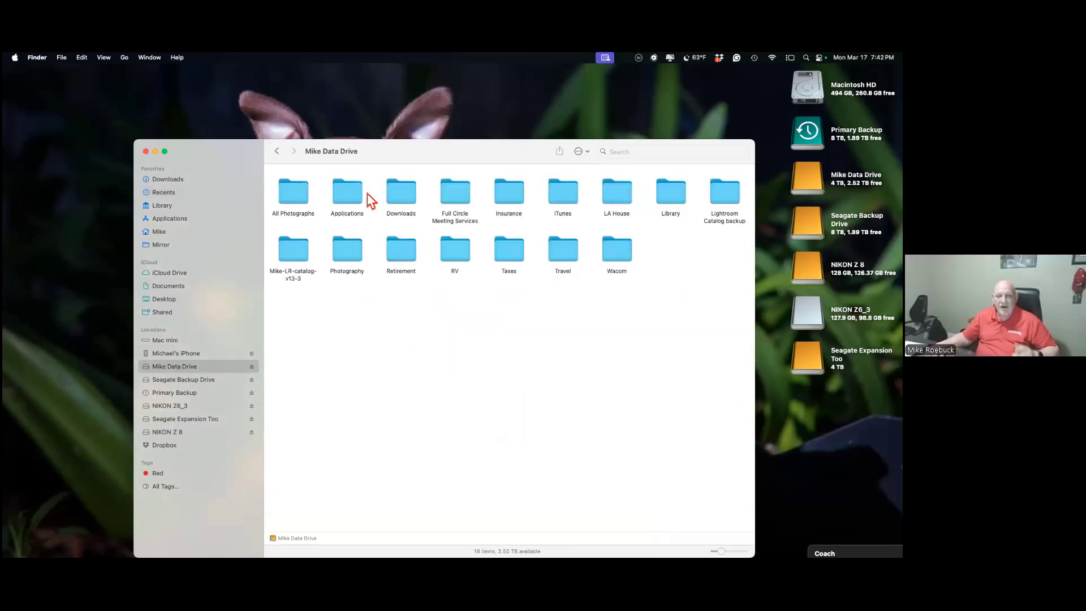
{"action": "left_click_drag", "start_coordinate": [412, 161], "coordinate": [443, 127]}
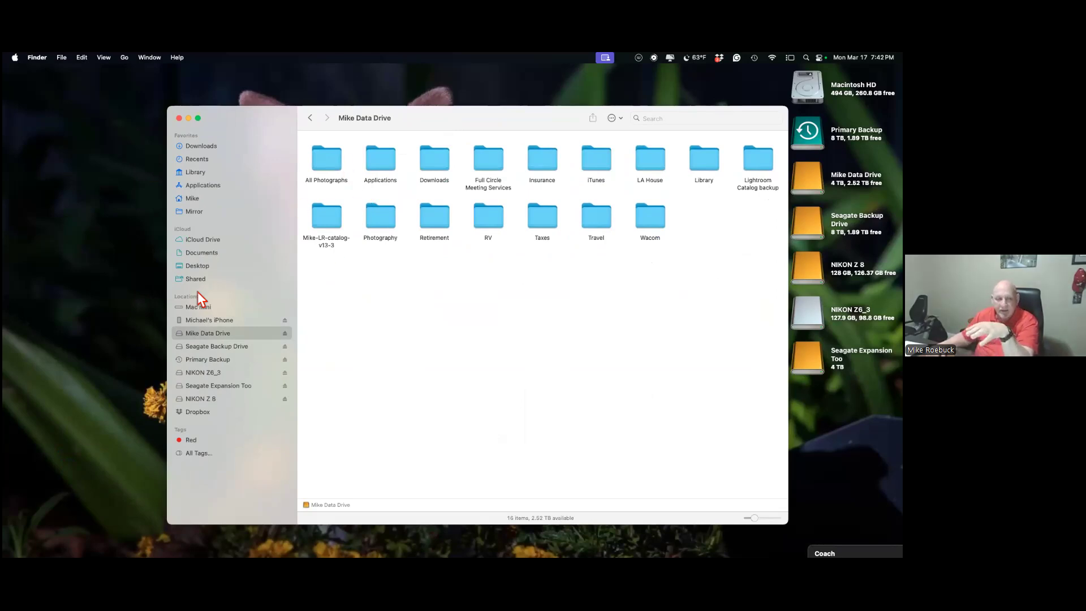
{"action": "left_click", "coordinate": [198, 310]}
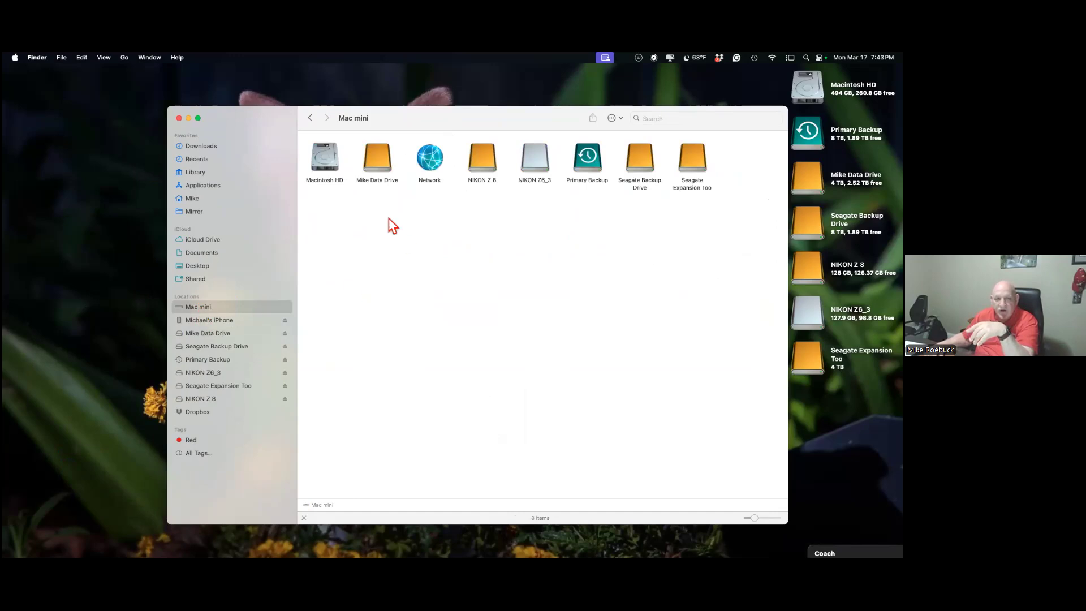
{"action": "double_click", "coordinate": [337, 161]}
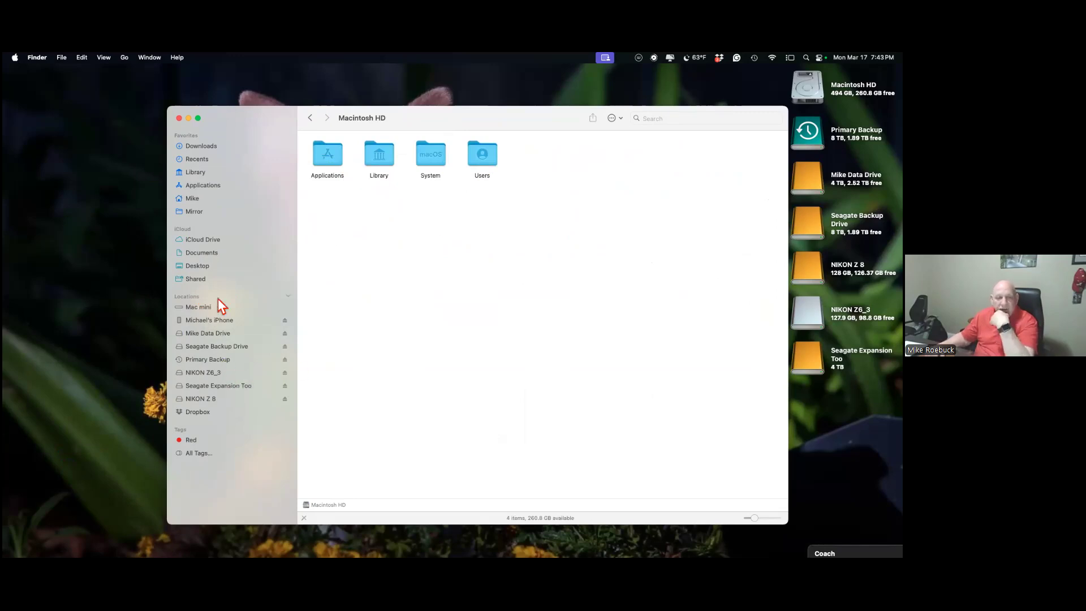
Open All Photographs on the external data drive and point out the ASTROPHOTOGRAPHY, EVENTS, FAMILY and TRAVEL folders.
{"action": "left_click", "coordinate": [210, 334]}
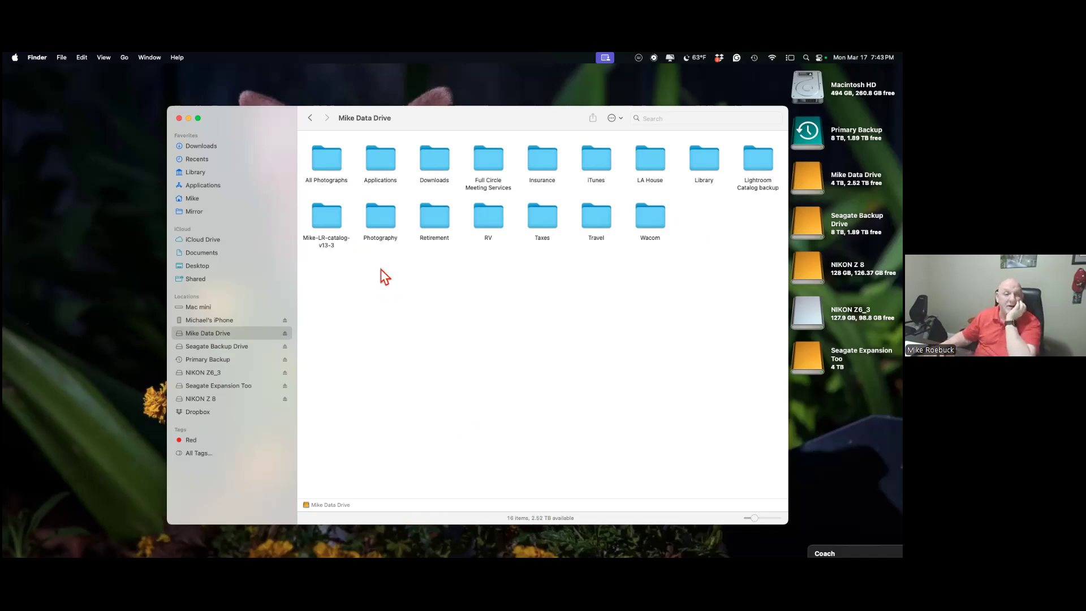
{"action": "double_click", "coordinate": [335, 164]}
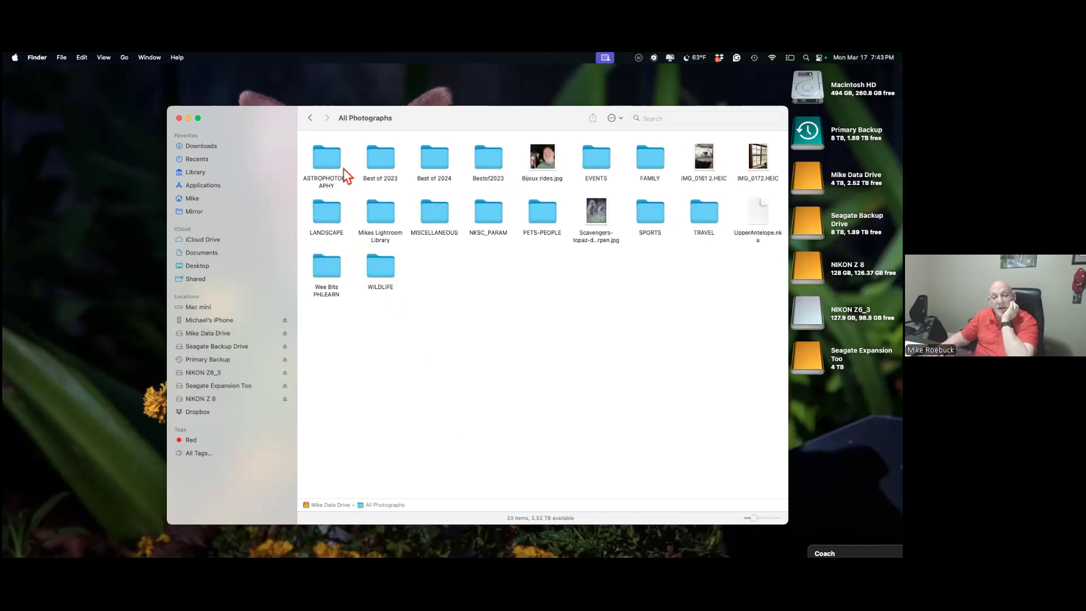
{"action": "left_click", "coordinate": [328, 161]}
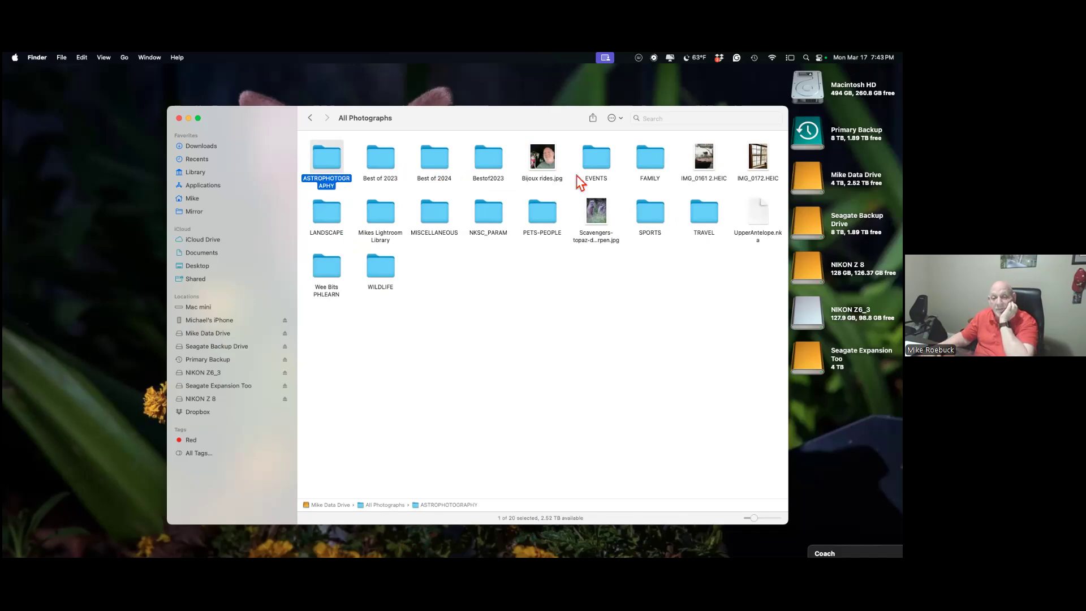
{"action": "left_click", "coordinate": [606, 158]}
{"action": "left_click", "coordinate": [651, 158]}
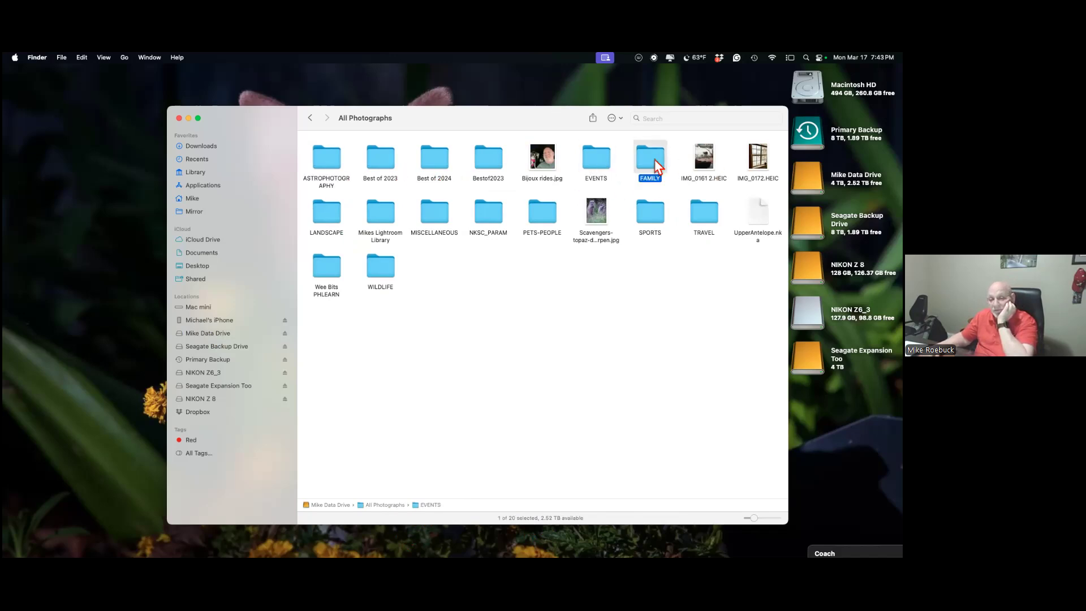
{"action": "left_click", "coordinate": [681, 197]}
{"action": "left_click", "coordinate": [710, 205]}
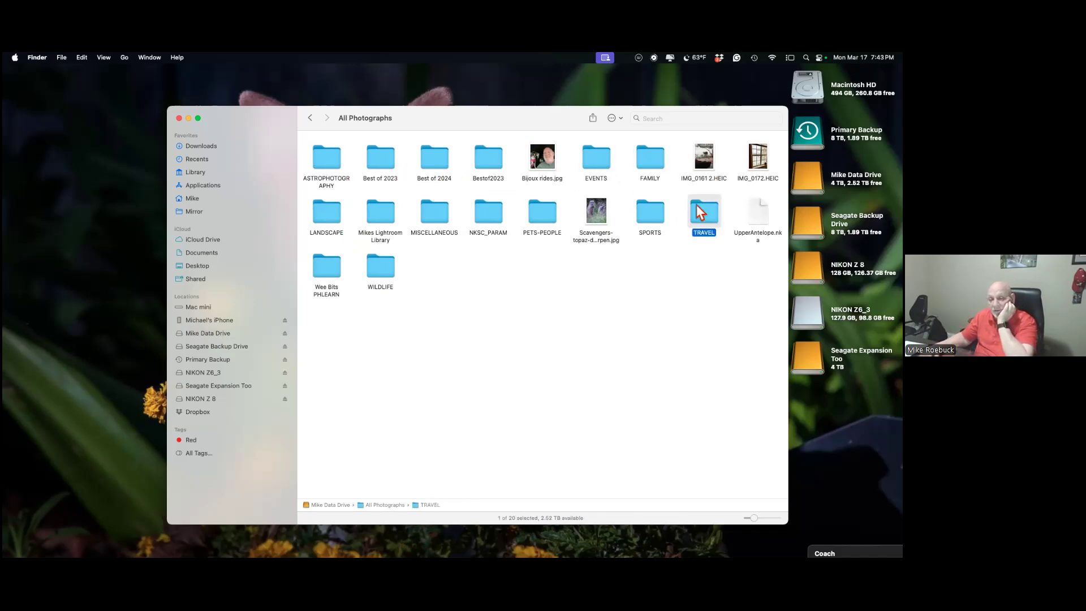
Open SPORTS, BOXING, USA Olympic Trials 2024 and the 2023-12-08 folder, and look through its image files.
{"action": "left_click", "coordinate": [653, 212]}
{"action": "double_click", "coordinate": [652, 211]}
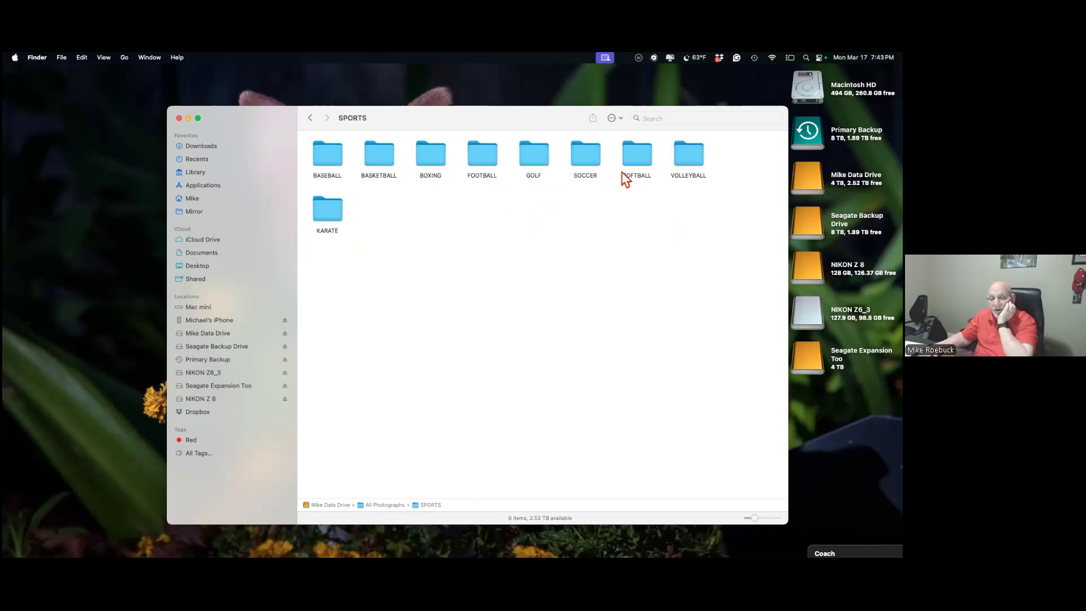
{"action": "double_click", "coordinate": [430, 156]}
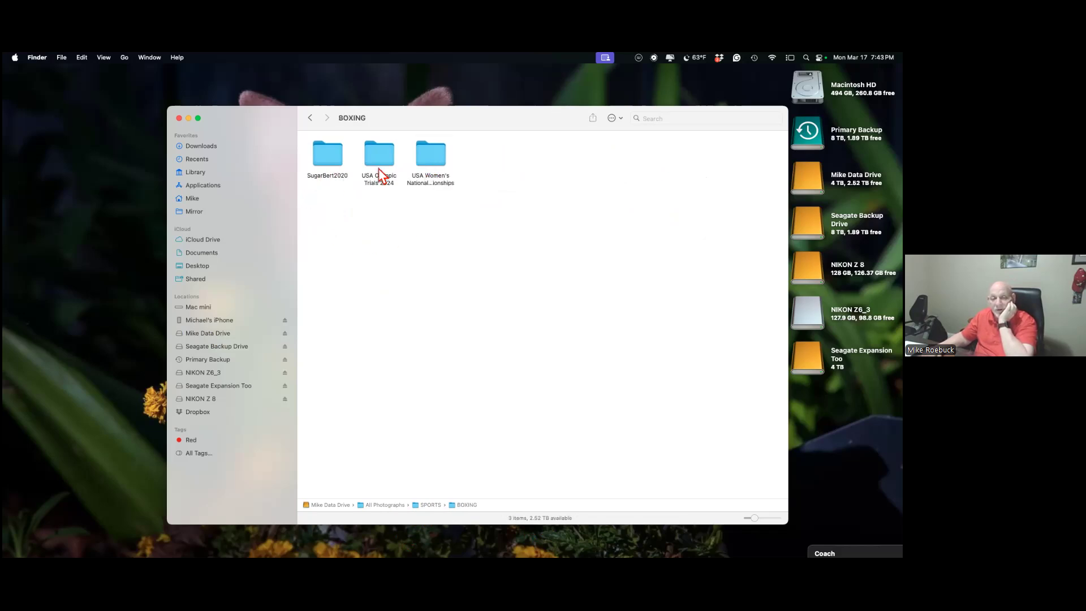
{"action": "double_click", "coordinate": [379, 161]}
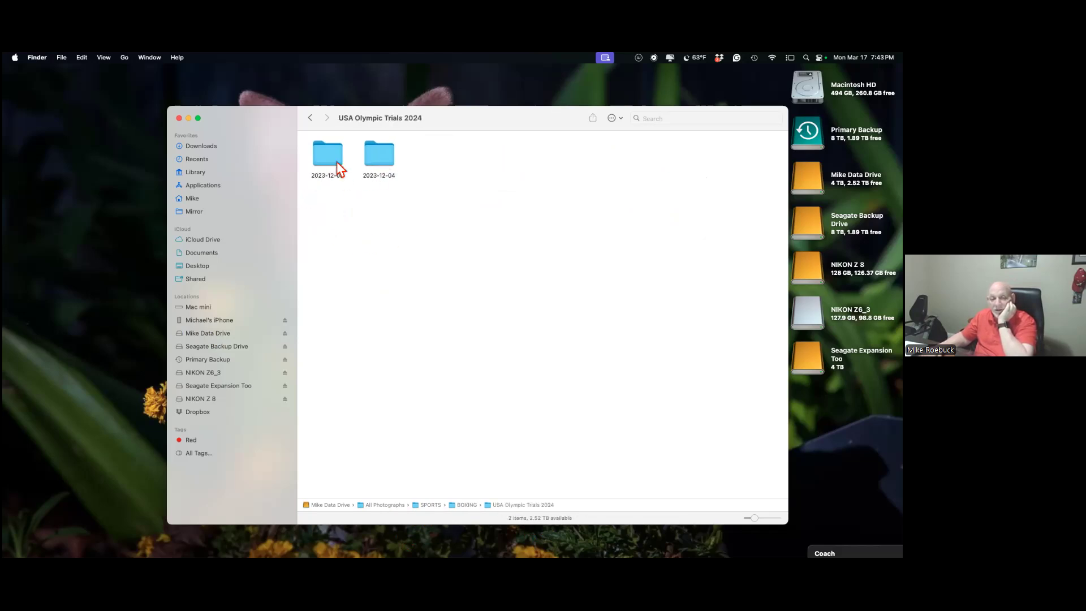
{"action": "left_click", "coordinate": [338, 160]}
{"action": "double_click", "coordinate": [337, 161]}
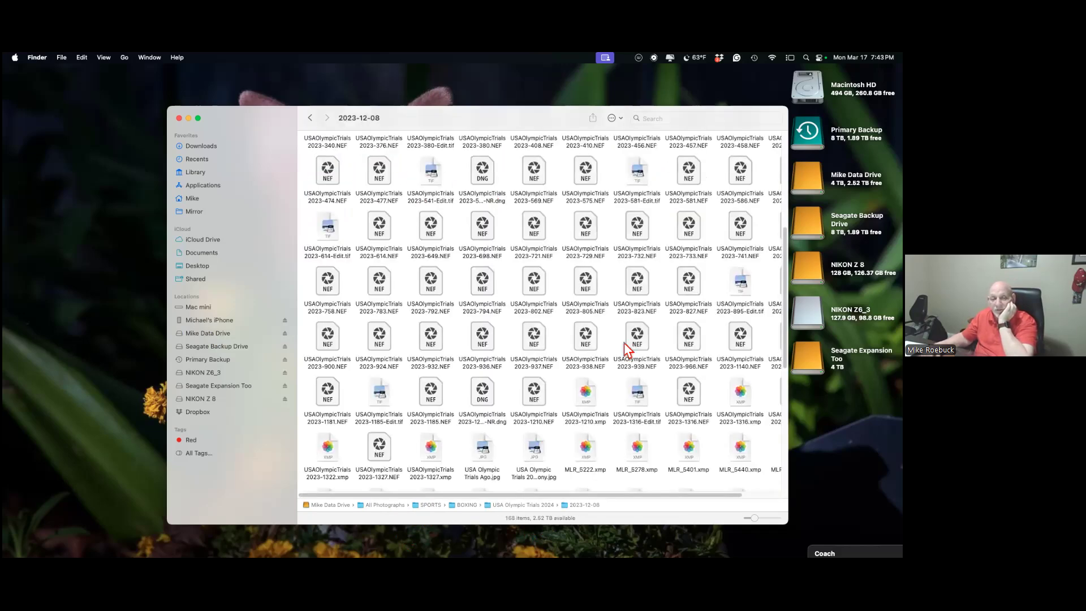
{"action": "scroll", "coordinate": [620, 347], "scroll_direction": "down", "scroll_amount": 2}
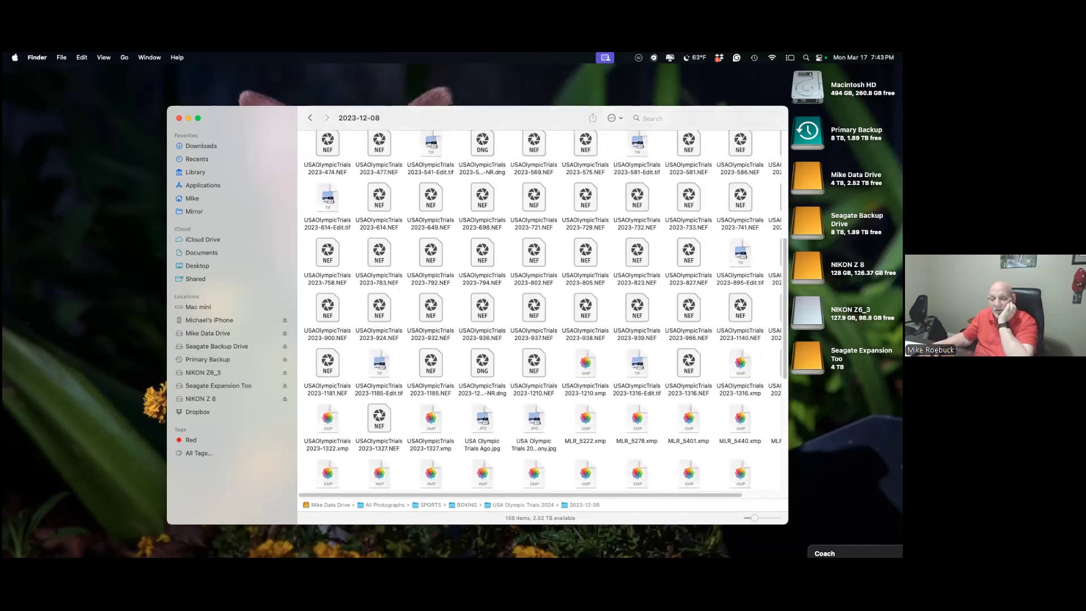
{"action": "scroll", "coordinate": [542, 311], "scroll_direction": "down", "scroll_amount": 10}
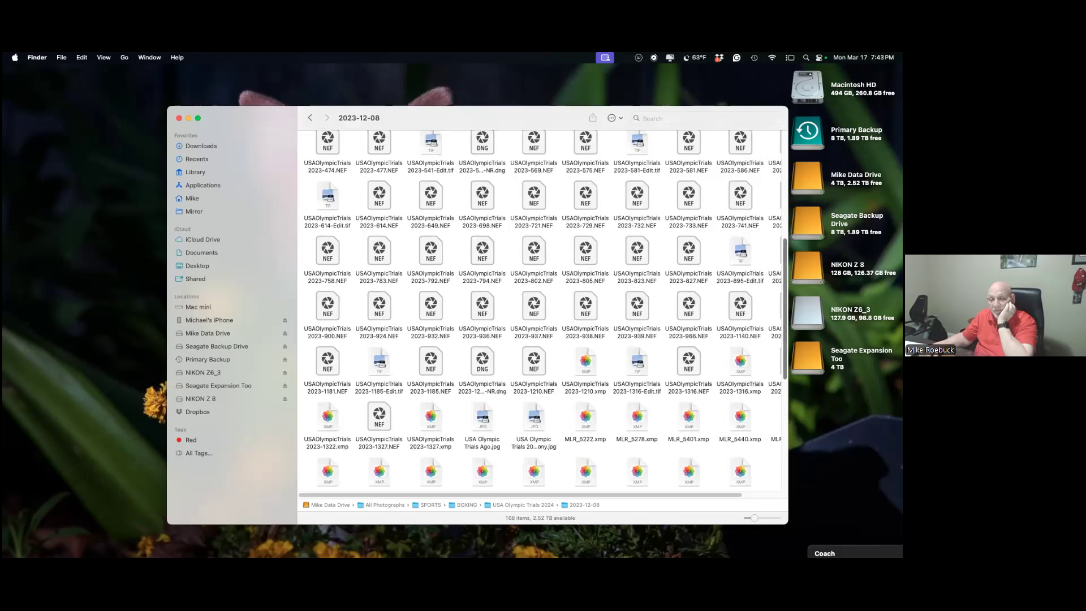
{"action": "scroll", "coordinate": [542, 311], "scroll_direction": "up", "scroll_amount": 10}
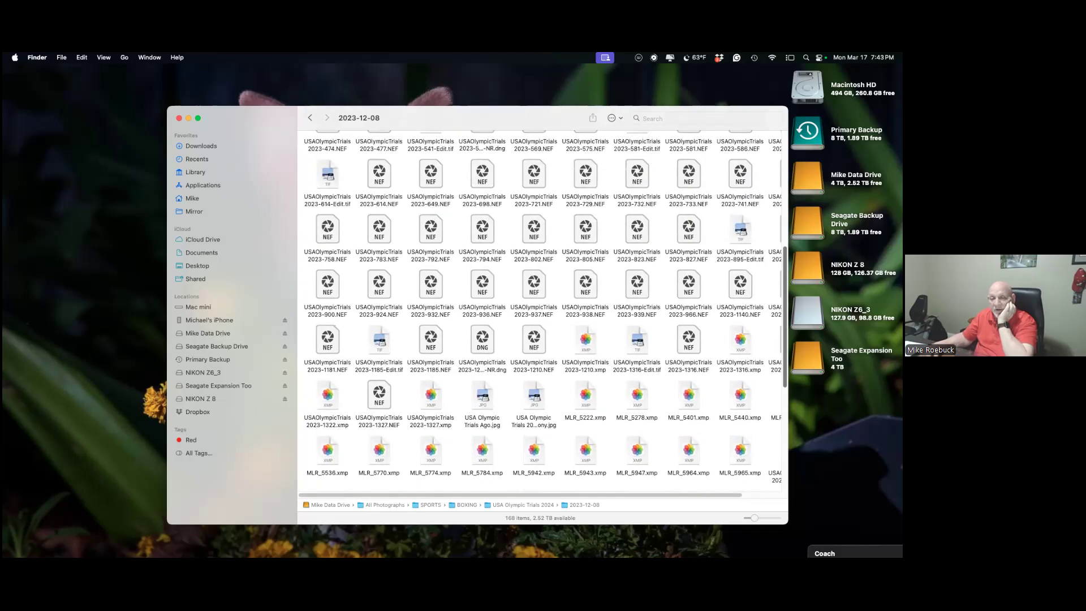
{"action": "scroll", "coordinate": [636, 384], "scroll_direction": "up", "scroll_amount": 5}
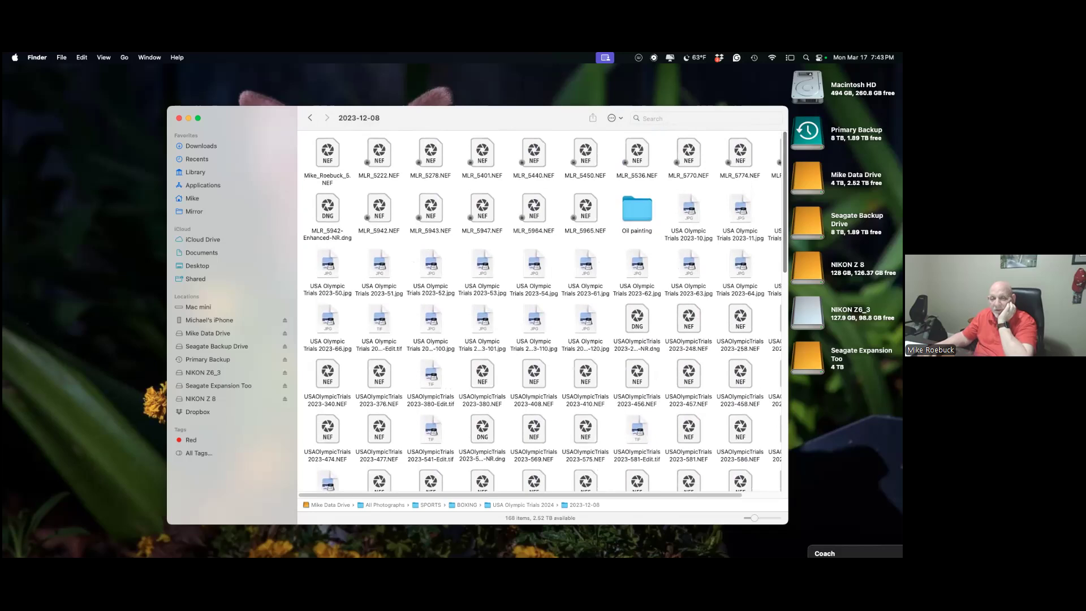
Open the Oil painting folder and move the WomenOlympicBo-1.jpg image toward the middle of the folder.
{"action": "double_click", "coordinate": [643, 210]}
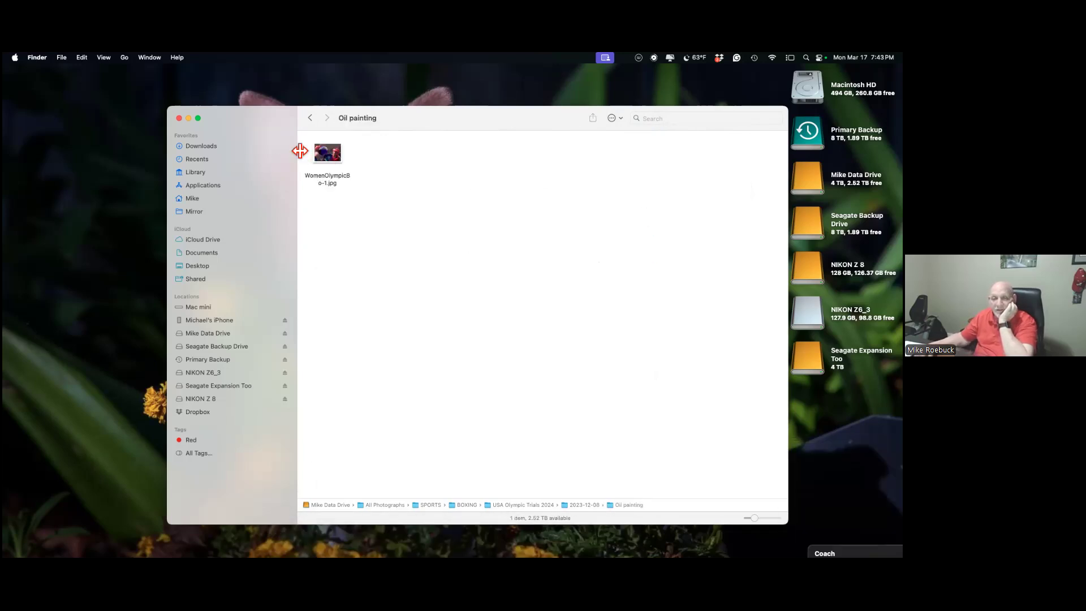
{"action": "left_click_drag", "start_coordinate": [335, 157], "coordinate": [546, 257]}
{"action": "left_click", "coordinate": [568, 253]}
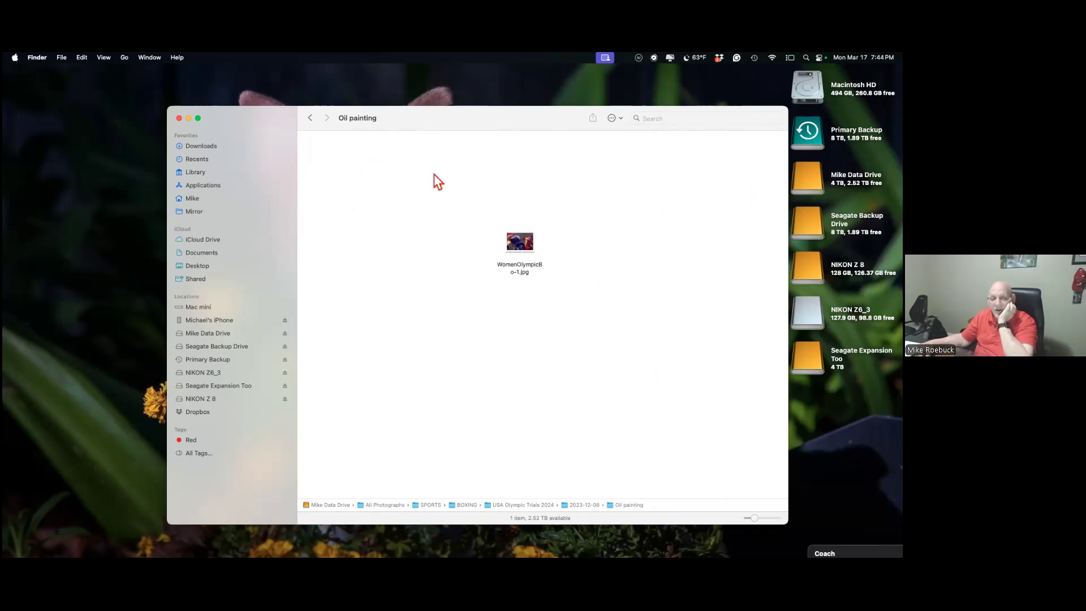
Go back to USA Olympic Trials 2024, open its 2023-12-04 folder and look through the image files.
{"action": "left_click", "coordinate": [311, 118]}
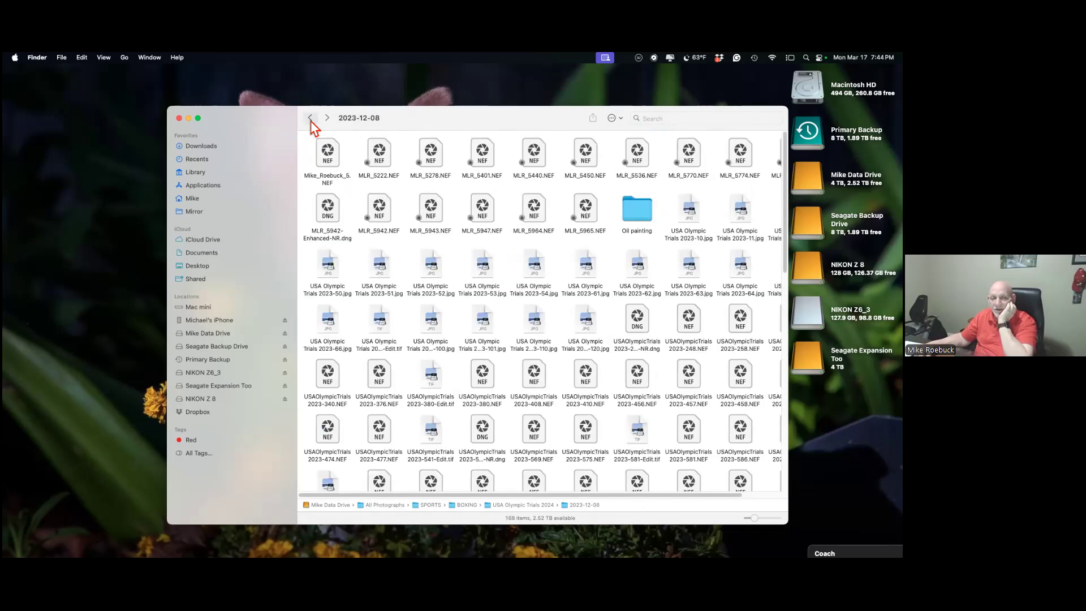
{"action": "left_click", "coordinate": [310, 119]}
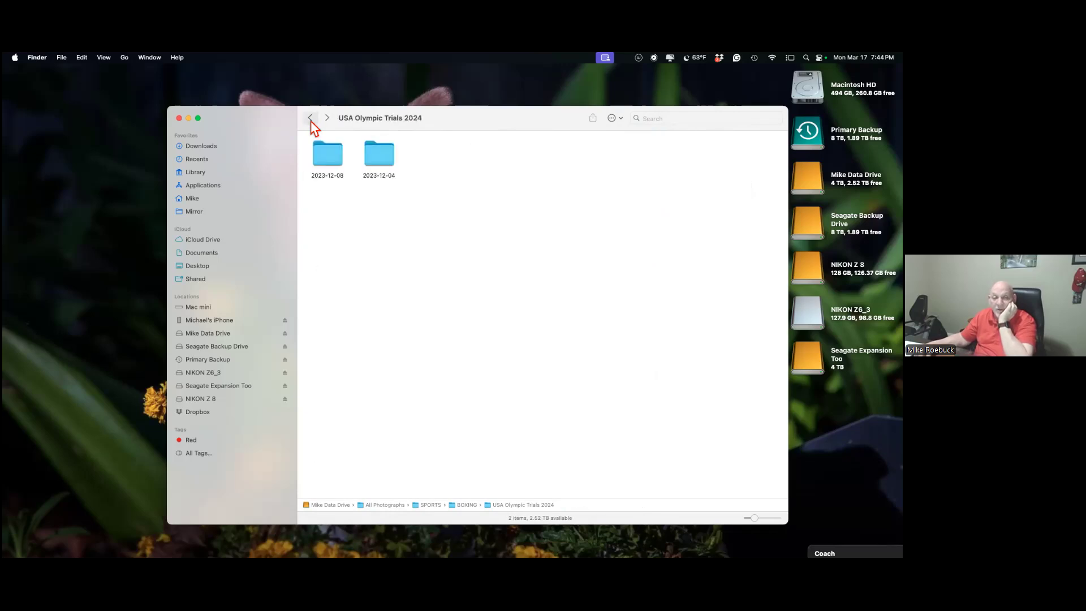
{"action": "double_click", "coordinate": [381, 152]}
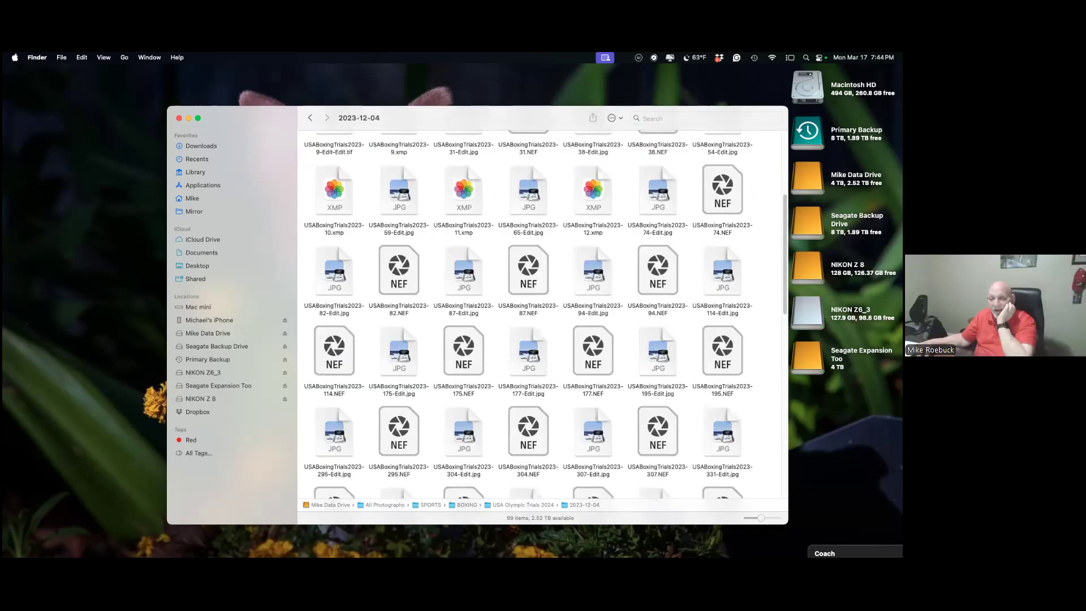
{"action": "scroll", "coordinate": [541, 311], "scroll_direction": "up", "scroll_amount": 5}
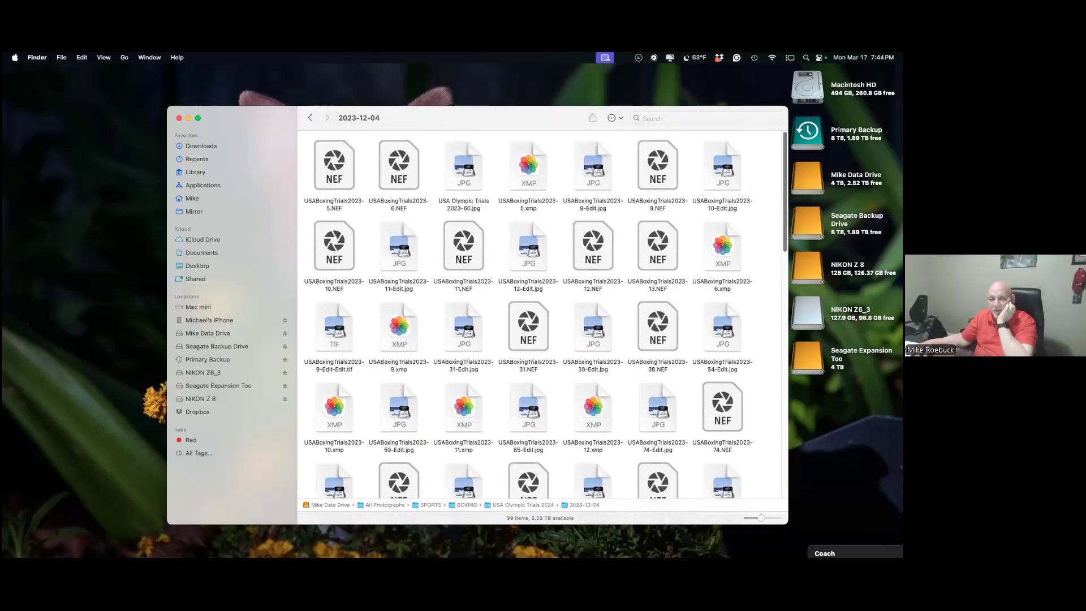
{"action": "scroll", "coordinate": [542, 311], "scroll_direction": "down", "scroll_amount": 10}
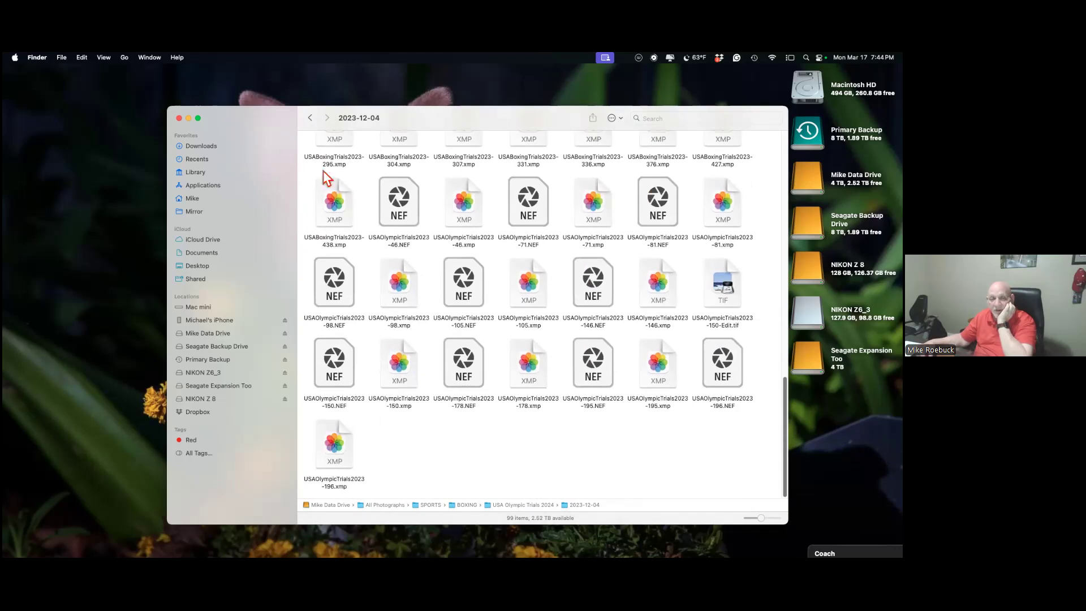
Return to All Photographs and open the Pintail-Lacassine 2.15.25 folder inside WILDLIFE.
{"action": "left_click", "coordinate": [311, 116]}
{"action": "left_click", "coordinate": [311, 117]}
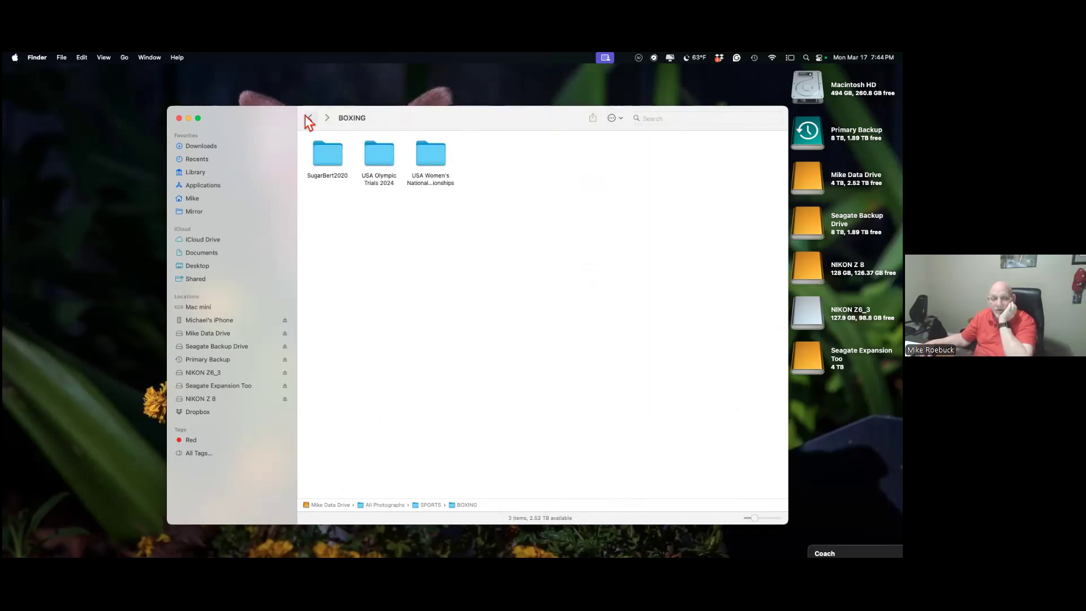
{"action": "left_click", "coordinate": [310, 119]}
{"action": "left_click", "coordinate": [310, 119]}
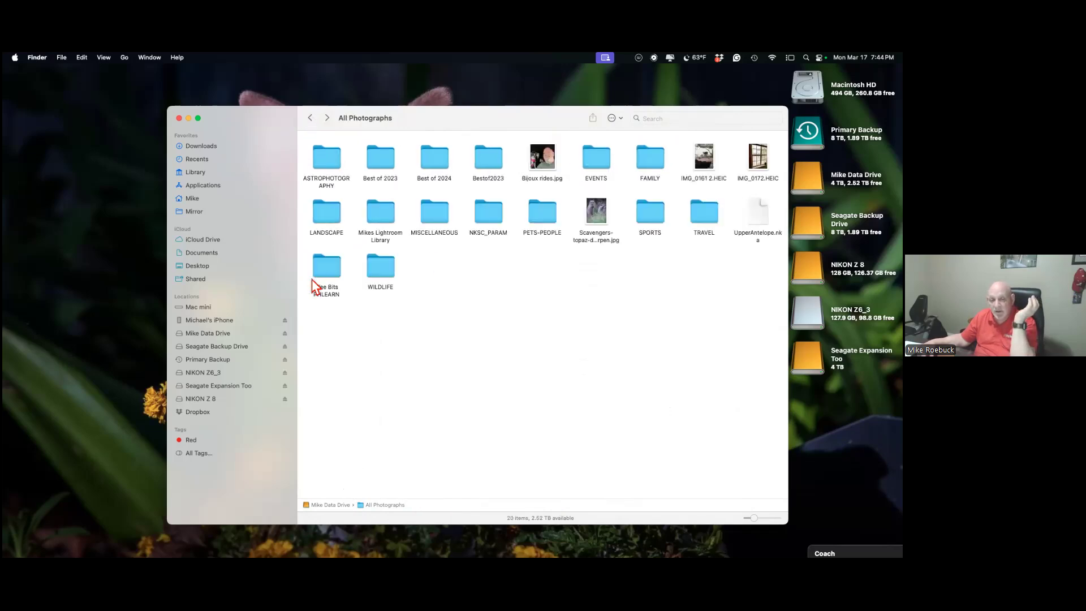
{"action": "double_click", "coordinate": [378, 266]}
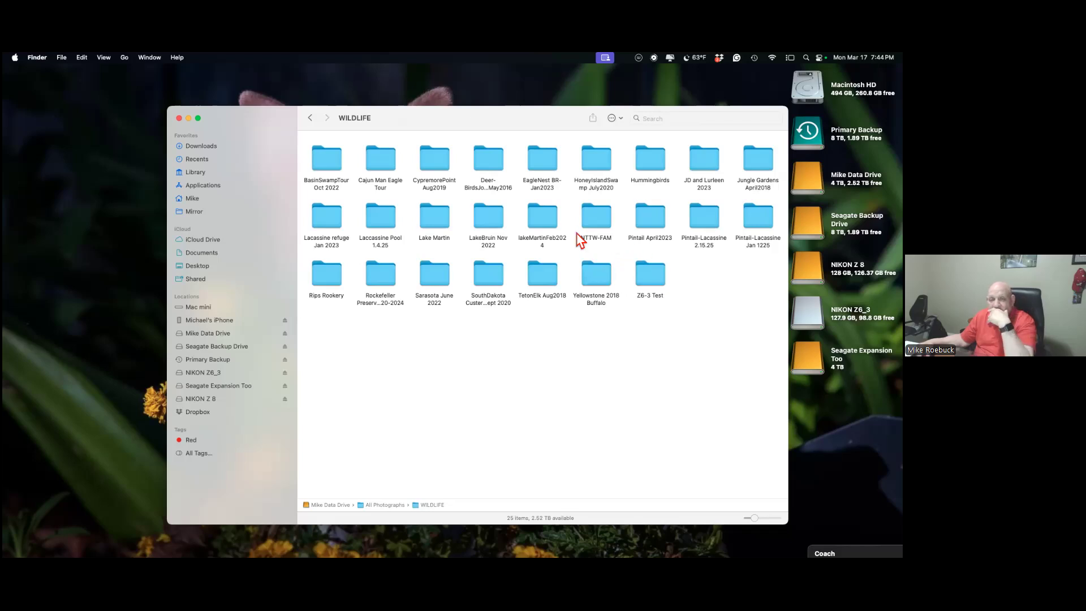
{"action": "left_click", "coordinate": [758, 217]}
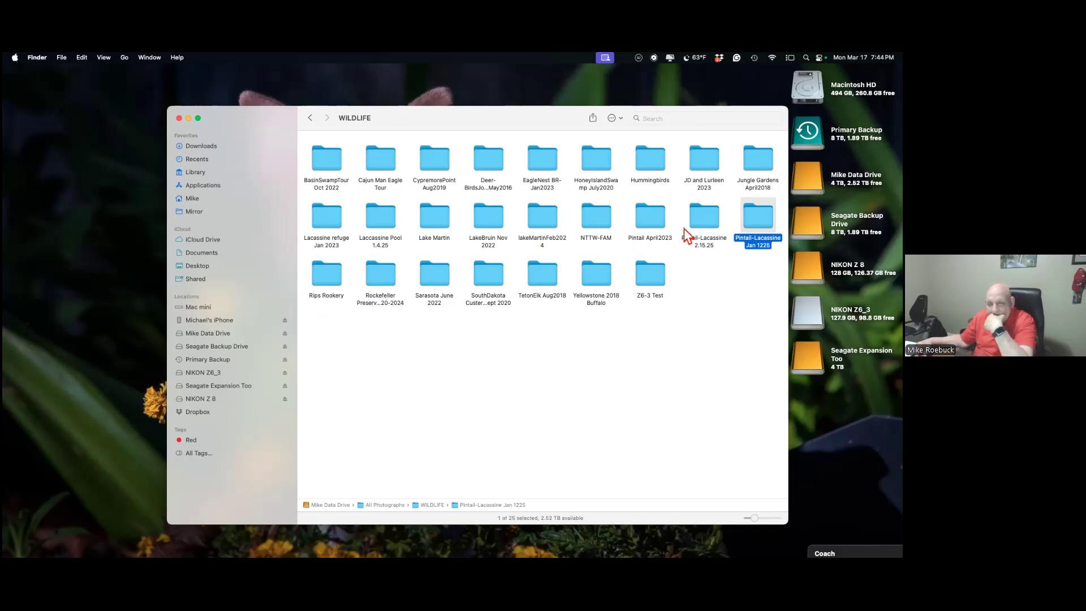
{"action": "left_click", "coordinate": [704, 218]}
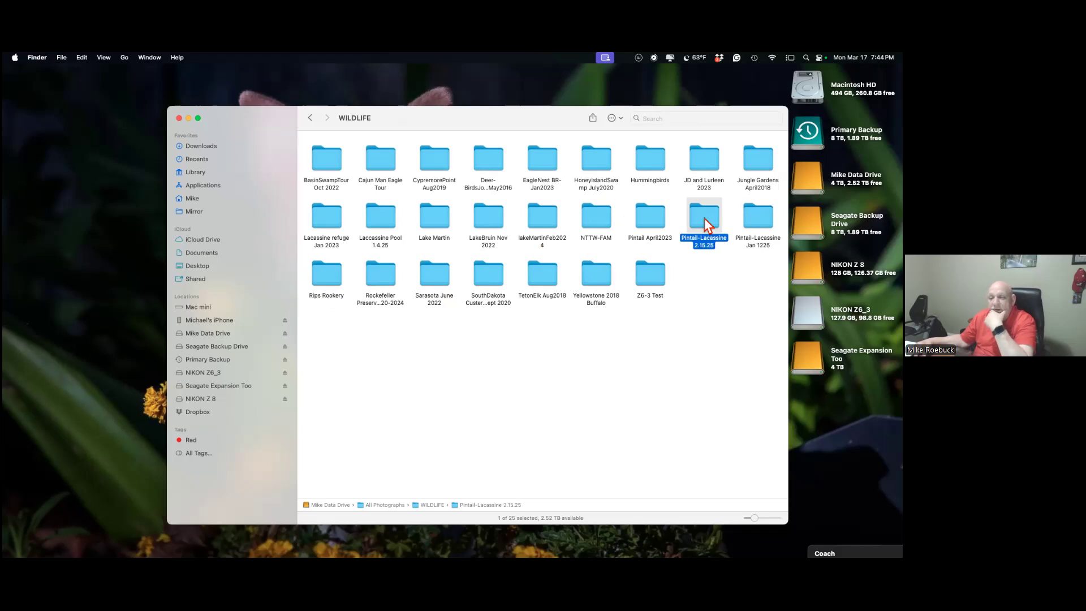
{"action": "double_click", "coordinate": [704, 218]}
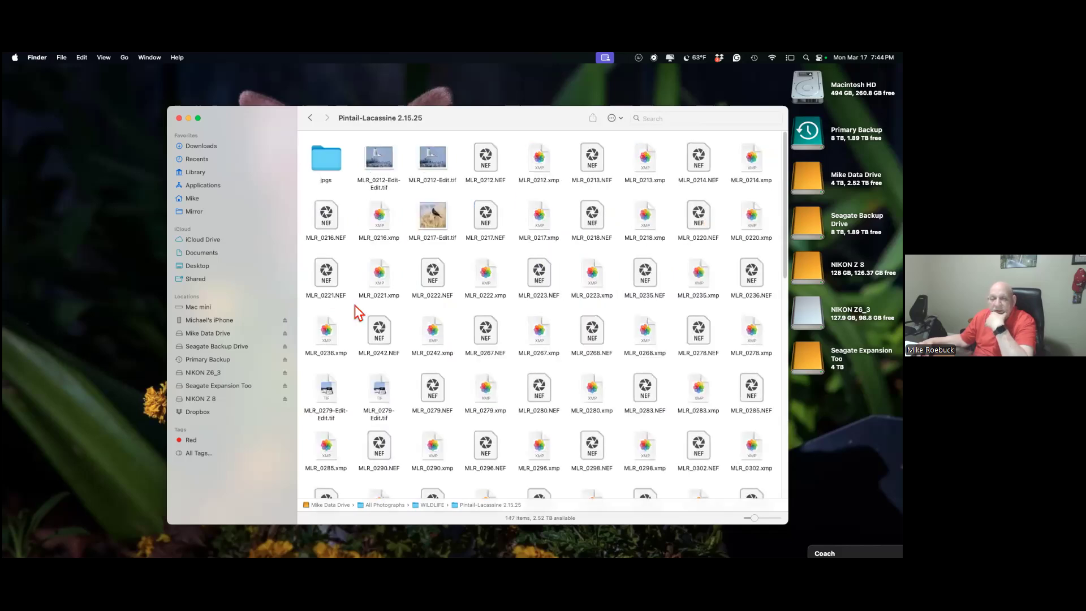
Open the jpgs folder in Pintail-Lacassine 2.15.25, view the jpgs folder nested inside it and return to the outer one.
{"action": "double_click", "coordinate": [324, 158]}
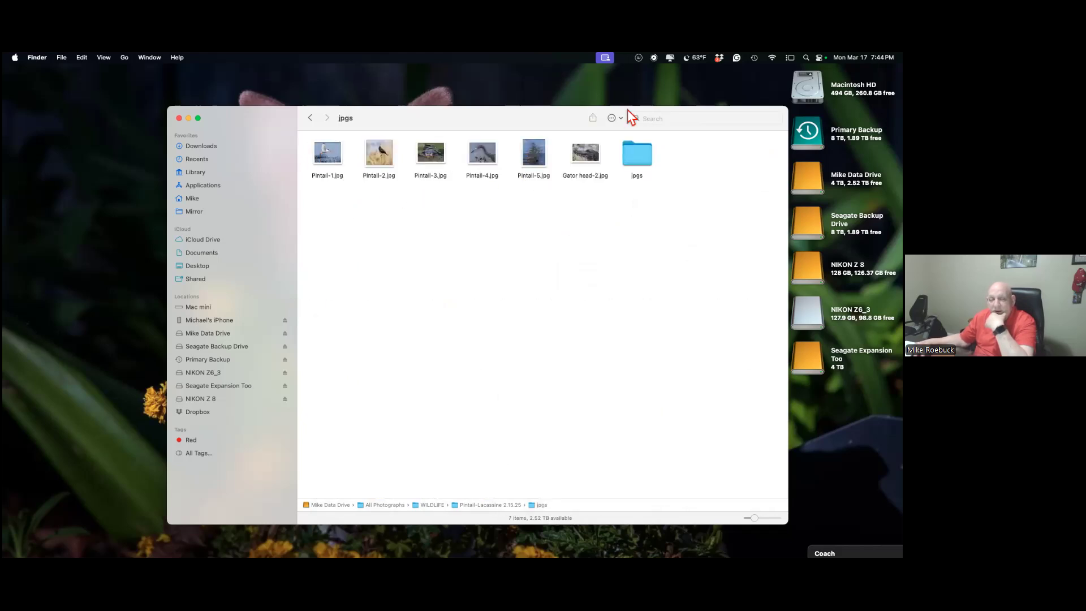
{"action": "double_click", "coordinate": [636, 158]}
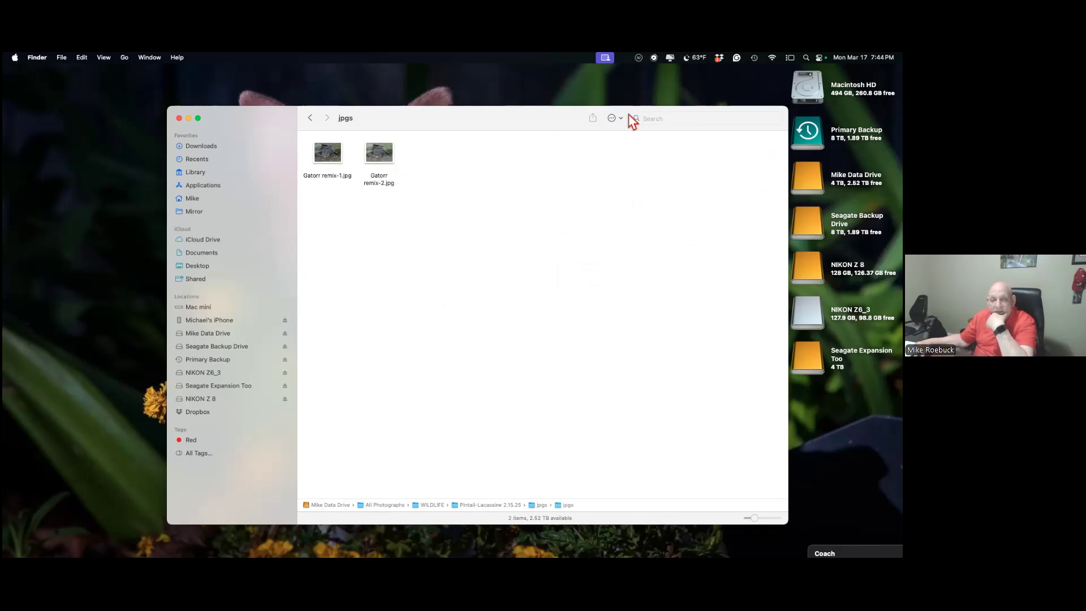
{"action": "left_click", "coordinate": [311, 118]}
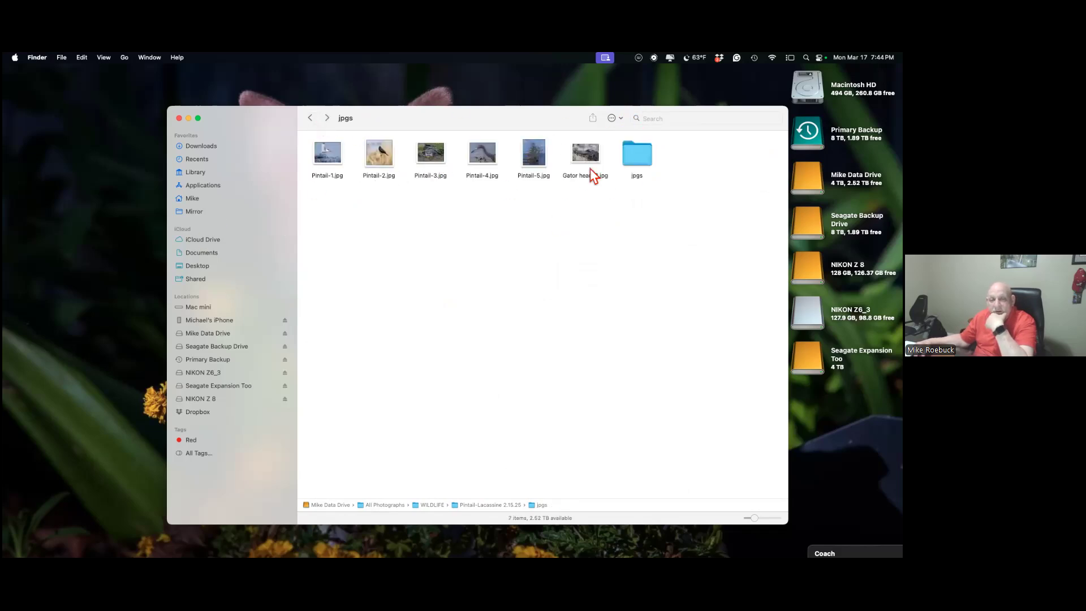
{"action": "left_click", "coordinate": [616, 117]}
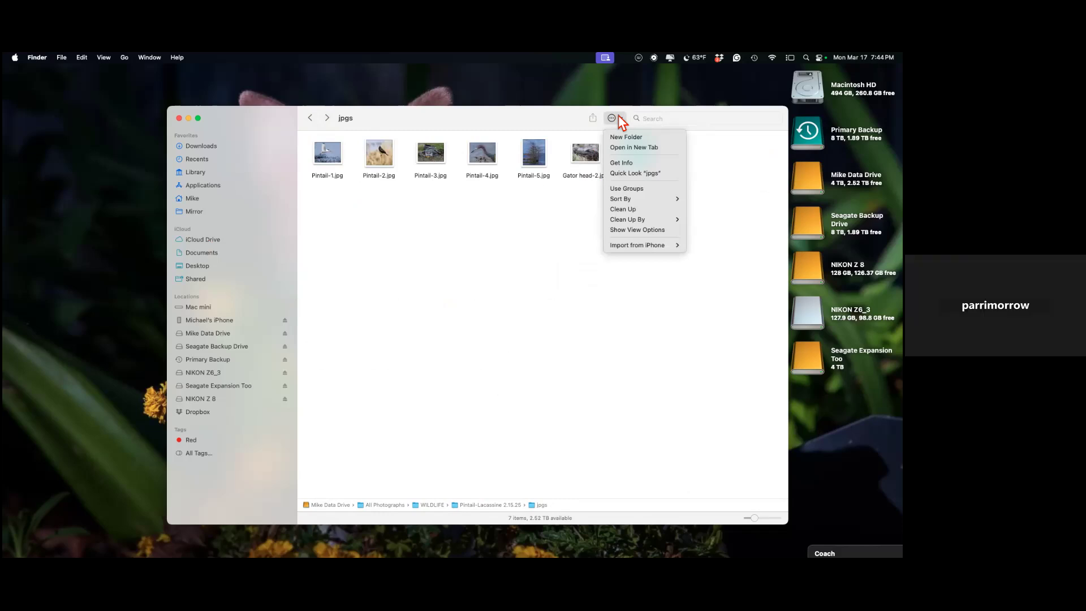
{"action": "left_click", "coordinate": [558, 219]}
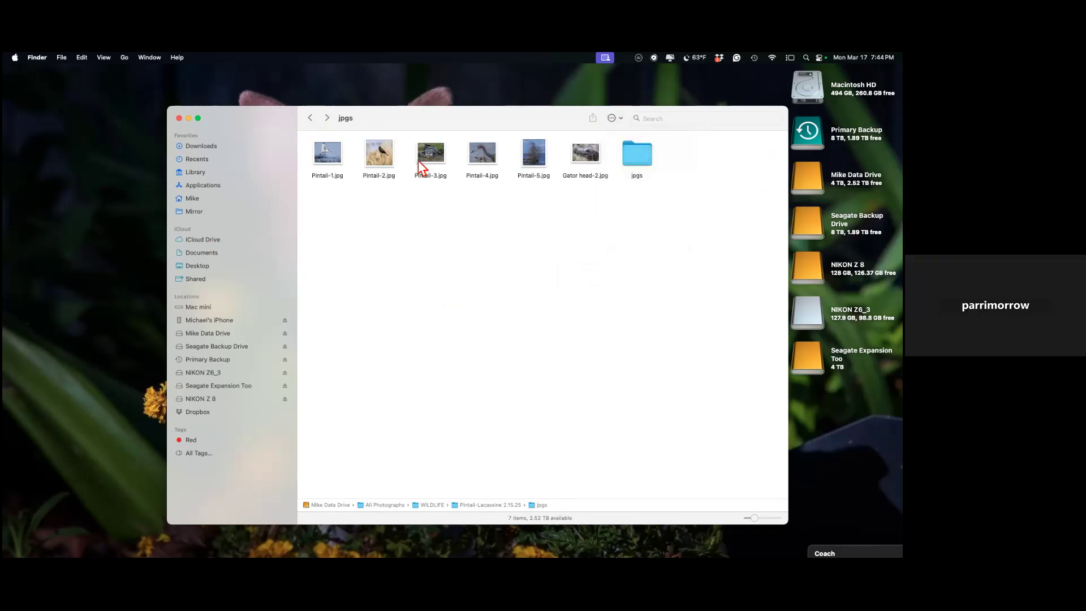
View Pintail-2.jpg in Preview, close it and return to the jpgs folder, selecting Pintail-3.jpg.
{"action": "double_click", "coordinate": [382, 151]}
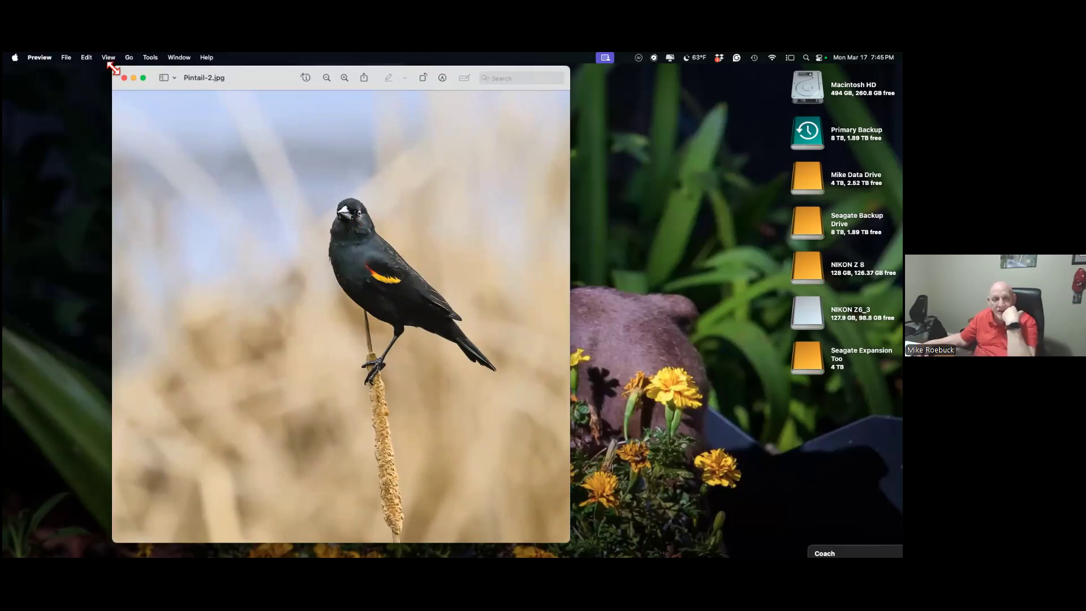
{"action": "left_click", "coordinate": [125, 79]}
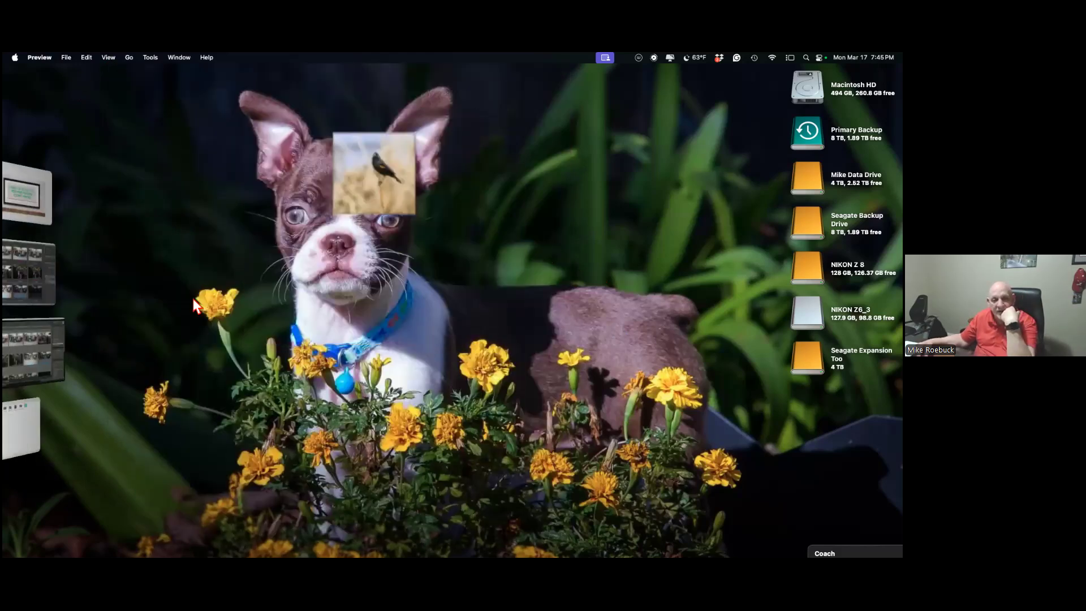
{"action": "left_click", "coordinate": [69, 422]}
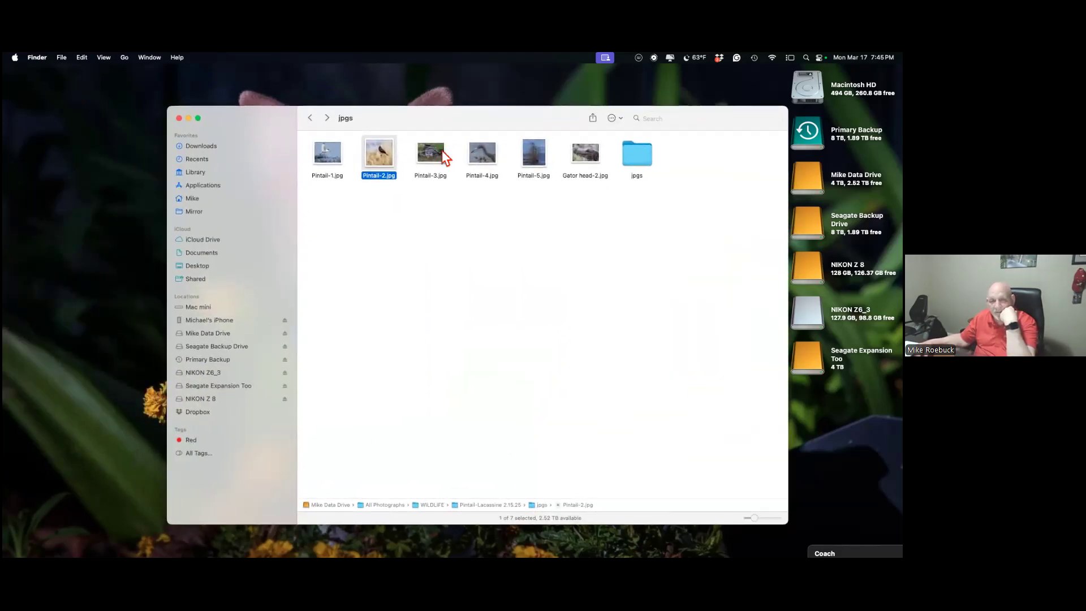
{"action": "left_click", "coordinate": [442, 150]}
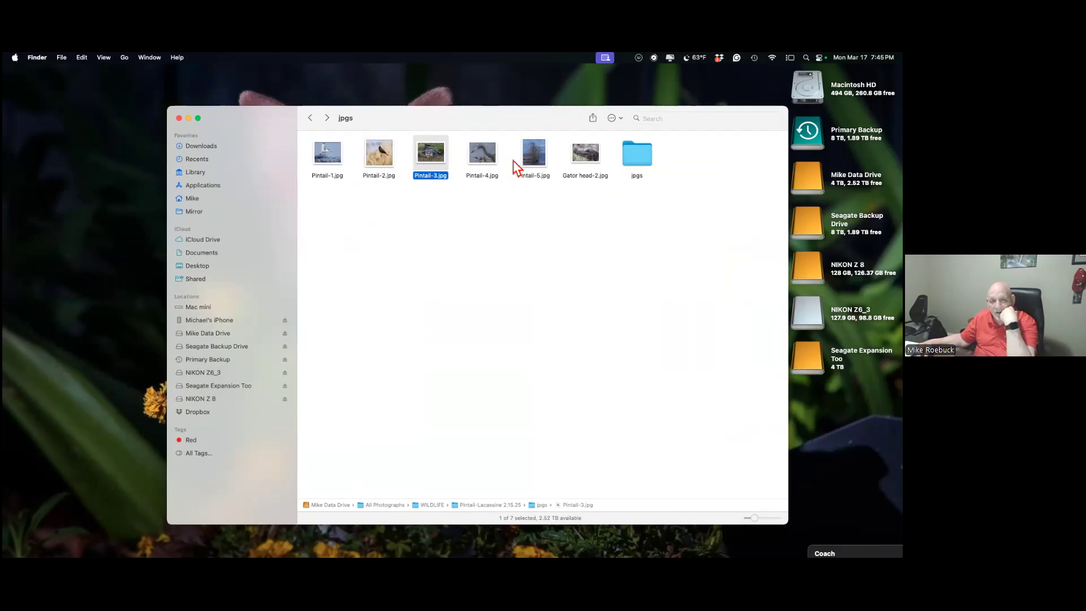
Open the nested jpgs folder, view Gatorr remix-1.jpg in Preview, close it and bring the Finder window back.
{"action": "left_click", "coordinate": [635, 158]}
{"action": "double_click", "coordinate": [636, 164]}
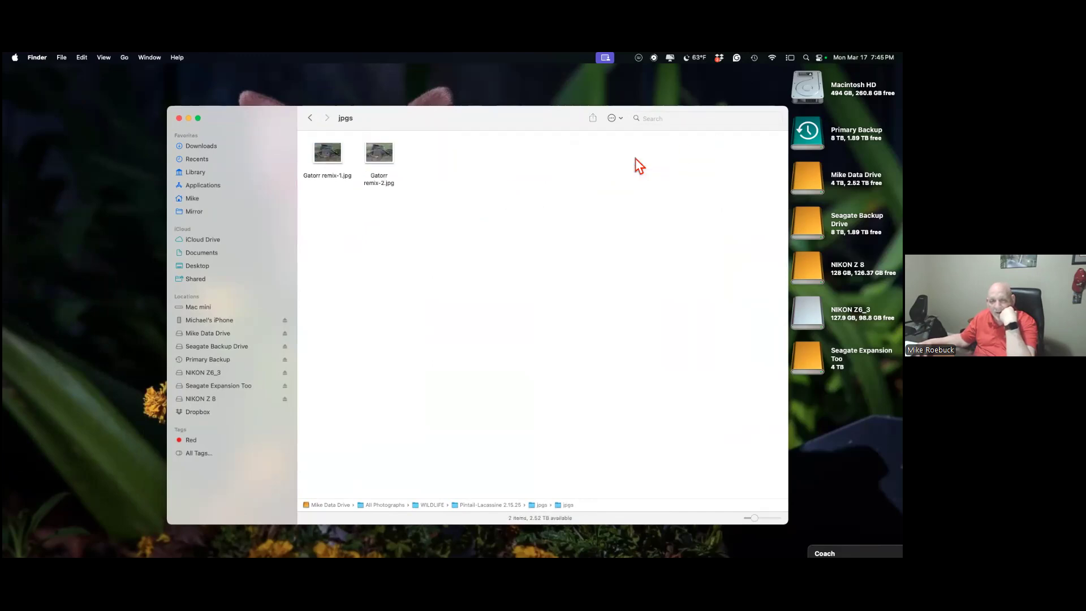
{"action": "left_click", "coordinate": [326, 162]}
{"action": "double_click", "coordinate": [328, 161]}
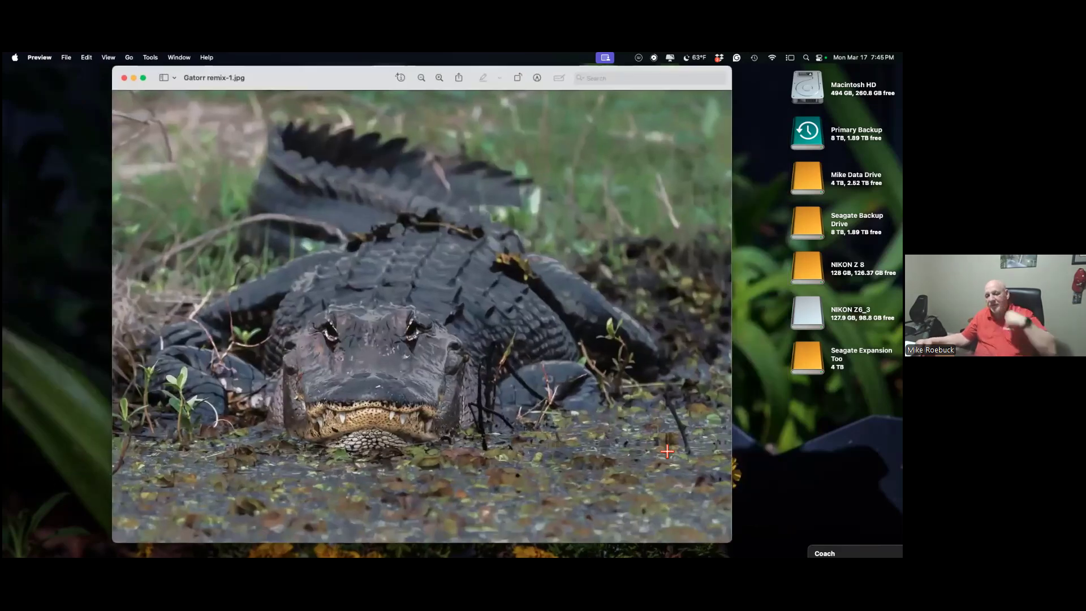
{"action": "left_click", "coordinate": [125, 78]}
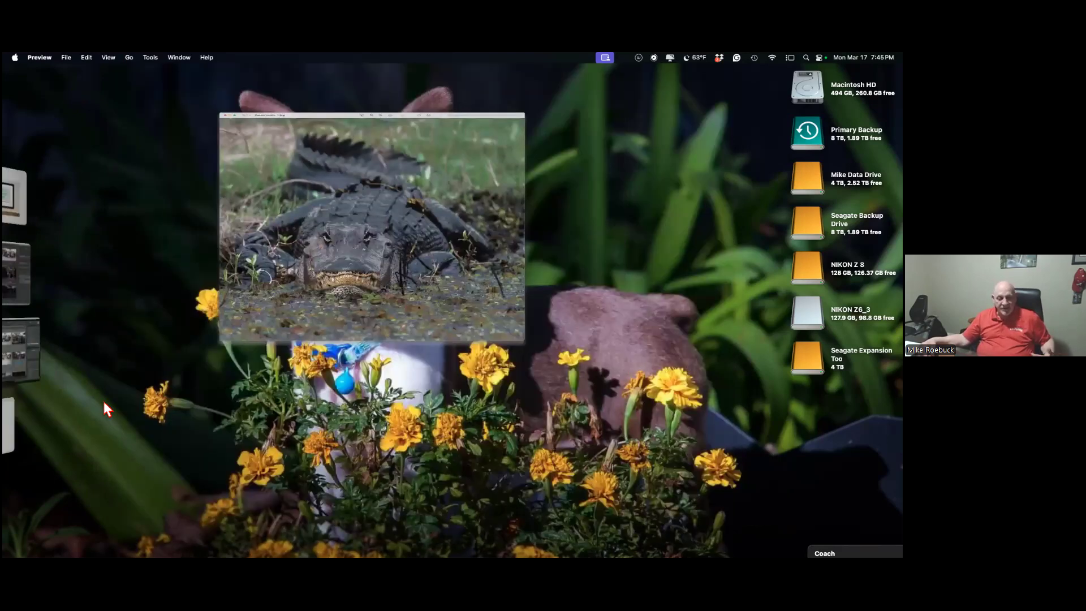
{"action": "left_click", "coordinate": [52, 429]}
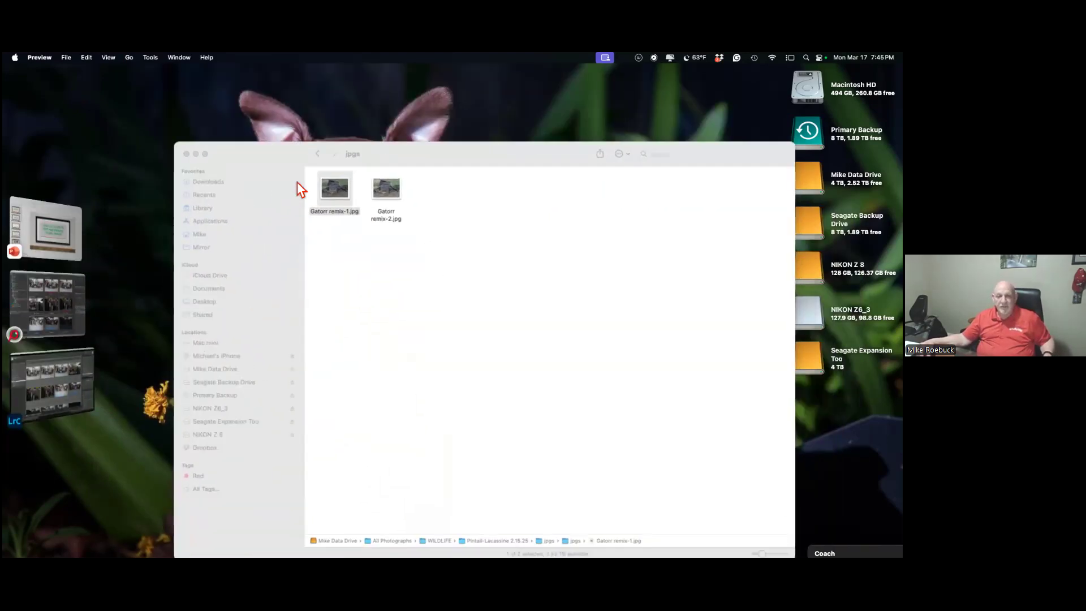
Go back up through the folders to WILDLIFE and close the Finder window.
{"action": "left_click", "coordinate": [320, 156]}
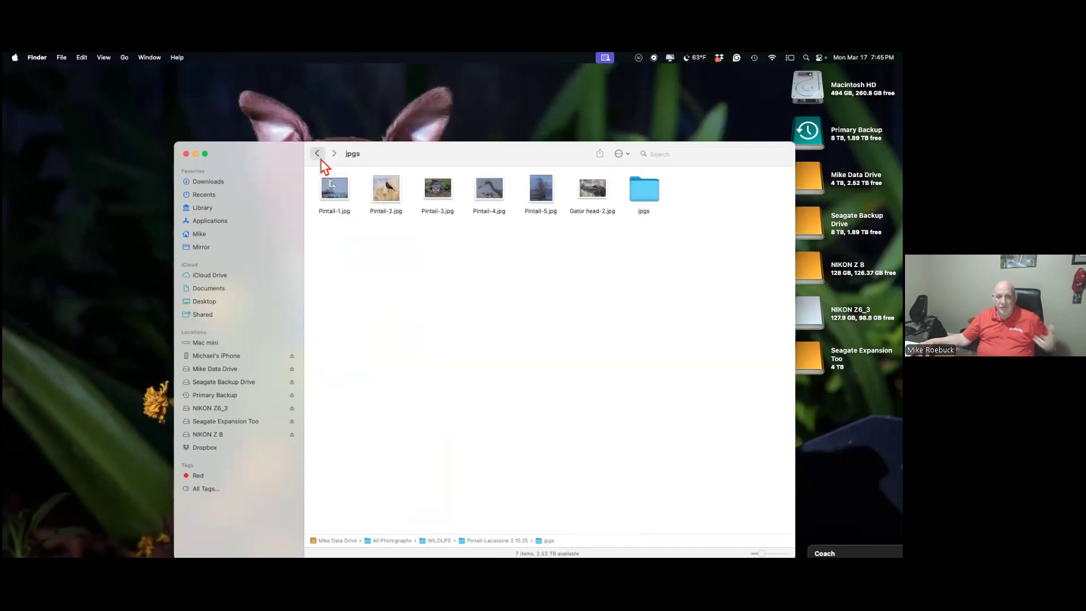
{"action": "left_click", "coordinate": [319, 156]}
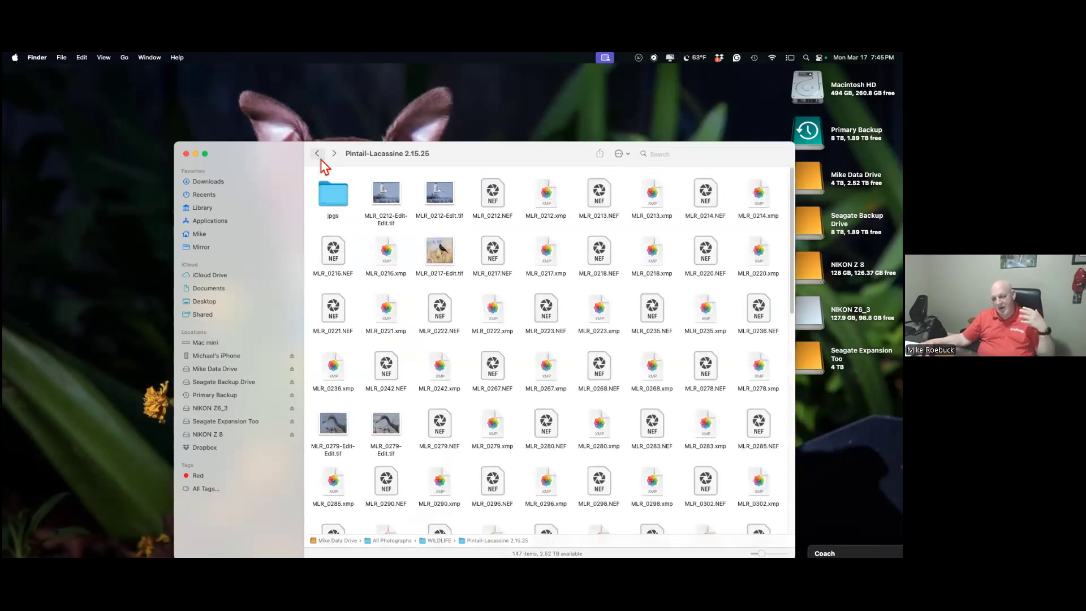
{"action": "left_click", "coordinate": [318, 154]}
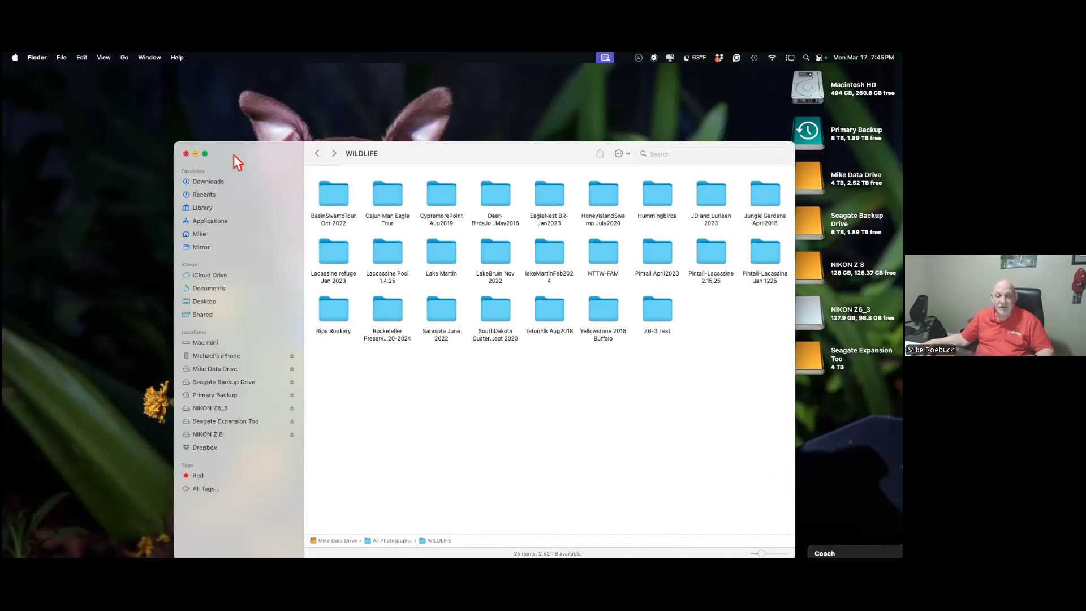
{"action": "left_click_drag", "start_coordinate": [449, 154], "coordinate": [402, 83]}
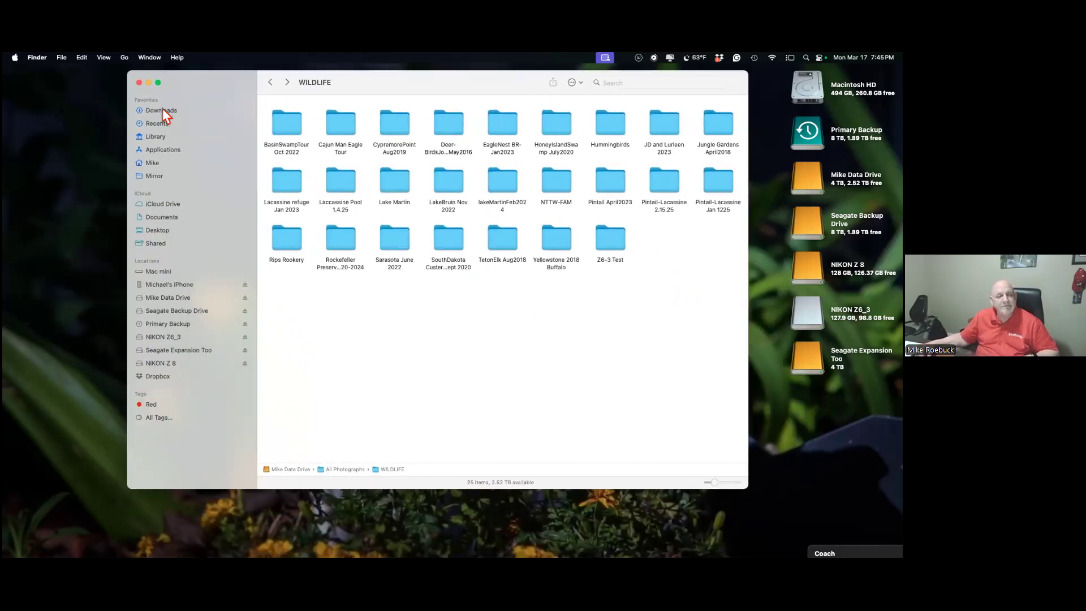
{"action": "left_click", "coordinate": [140, 83]}
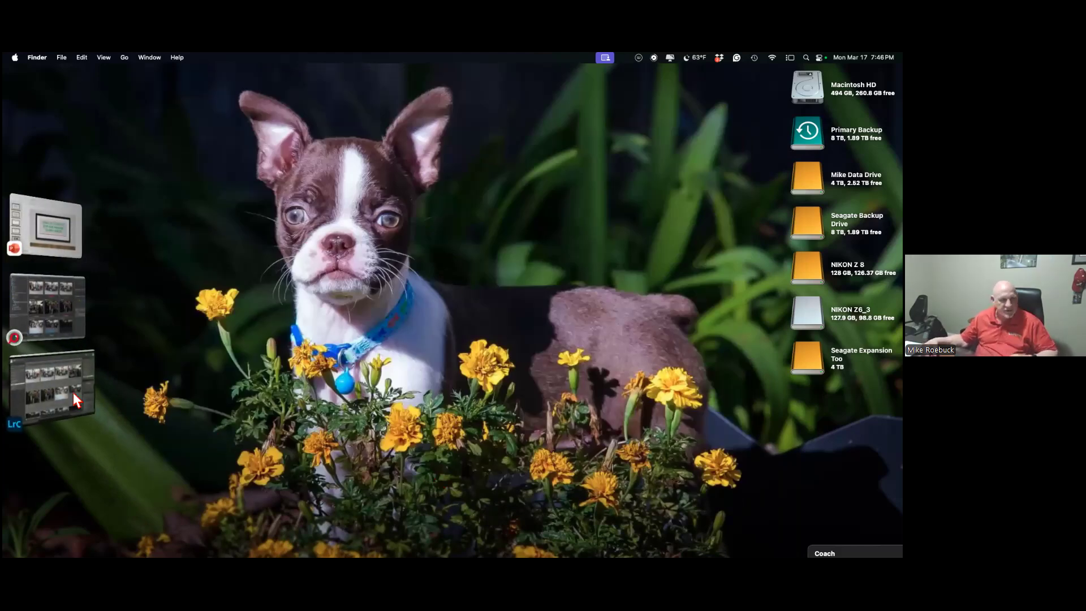
Switch to FastRawViewer and look through the photo thumbnails in the NIKON Z6_3 card's 100NZ6_3 folder.
{"action": "left_click", "coordinate": [49, 314]}
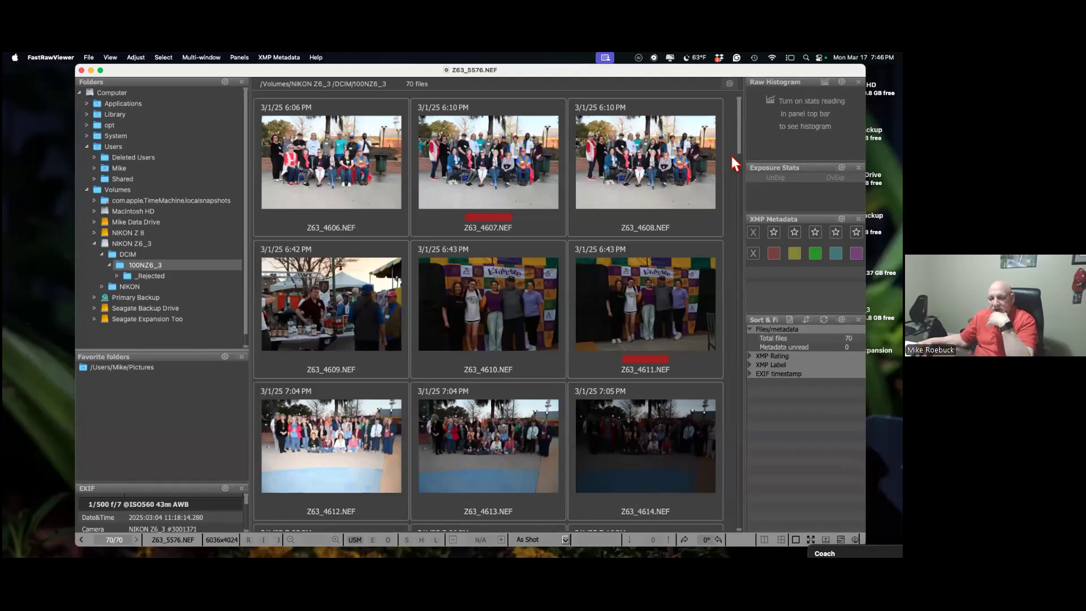
{"action": "scroll", "coordinate": [732, 335], "scroll_direction": "down", "scroll_amount": 15}
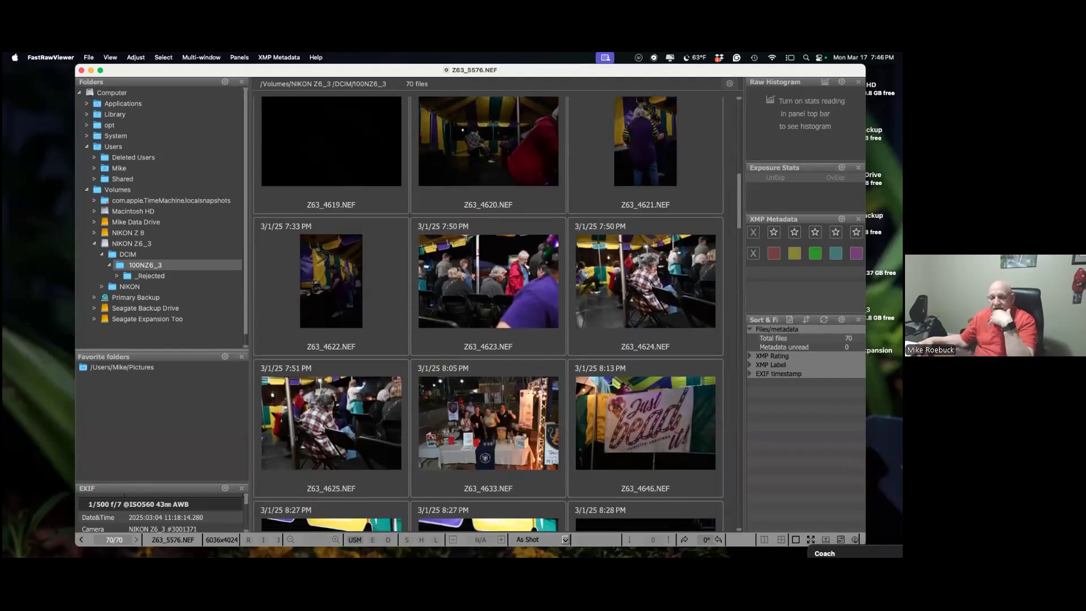
{"action": "scroll", "coordinate": [713, 464], "scroll_direction": "down", "scroll_amount": 15}
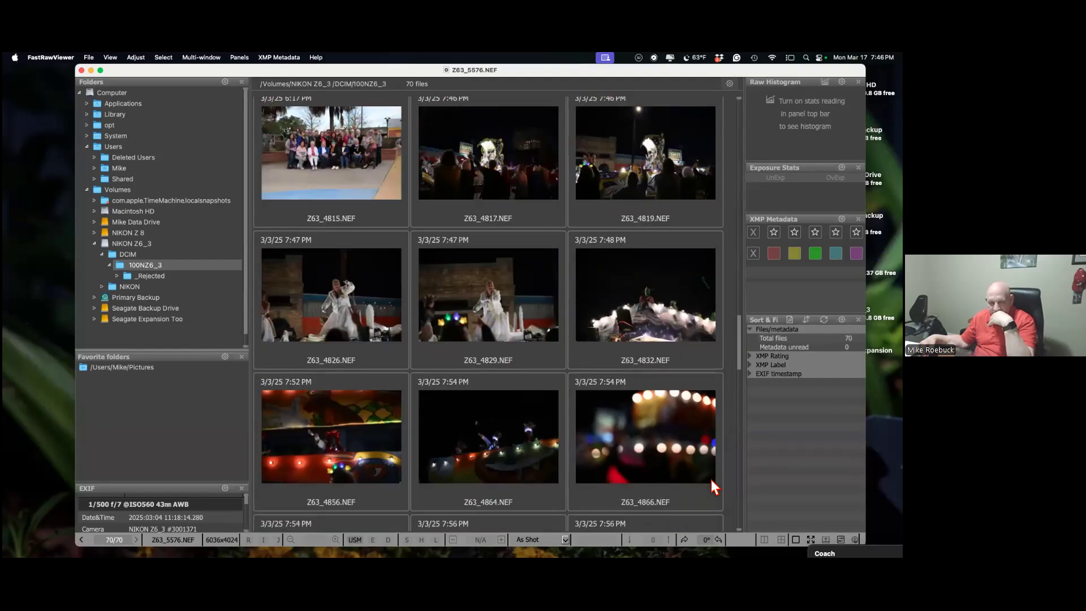
{"action": "scroll", "coordinate": [711, 511], "scroll_direction": "down", "scroll_amount": 4}
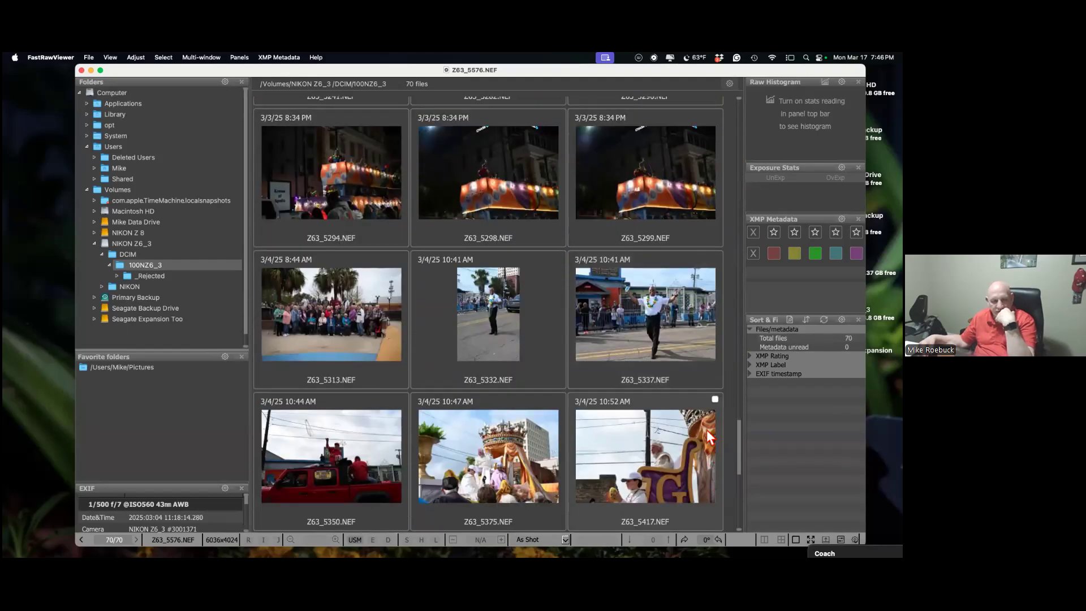
{"action": "scroll", "coordinate": [707, 429], "scroll_direction": "down", "scroll_amount": 3}
{"action": "scroll", "coordinate": [466, 279], "scroll_direction": "up", "scroll_amount": 10}
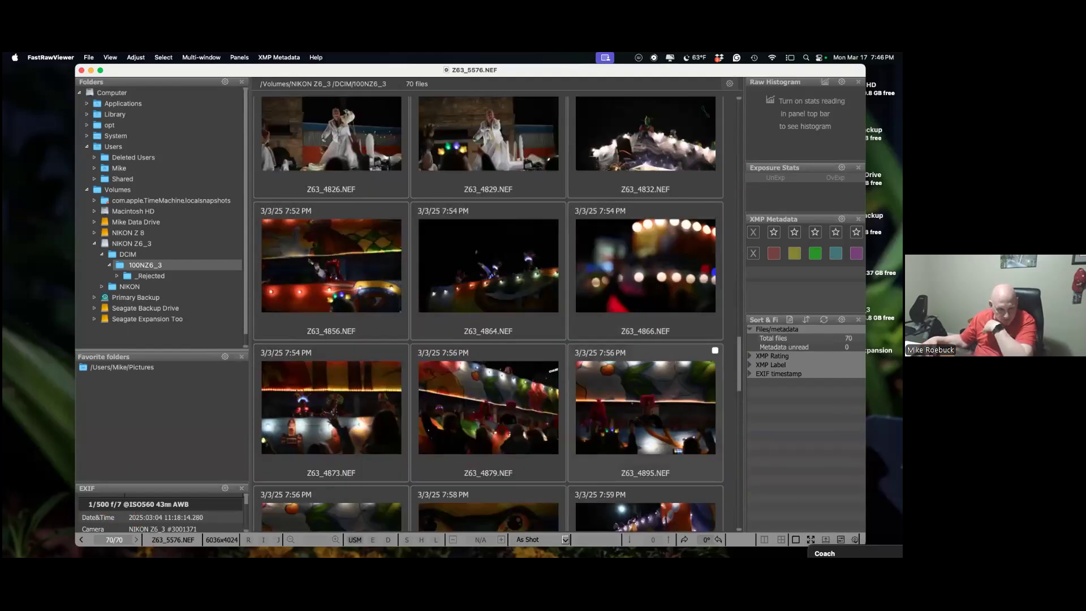
{"action": "scroll", "coordinate": [627, 209], "scroll_direction": "up", "scroll_amount": 12}
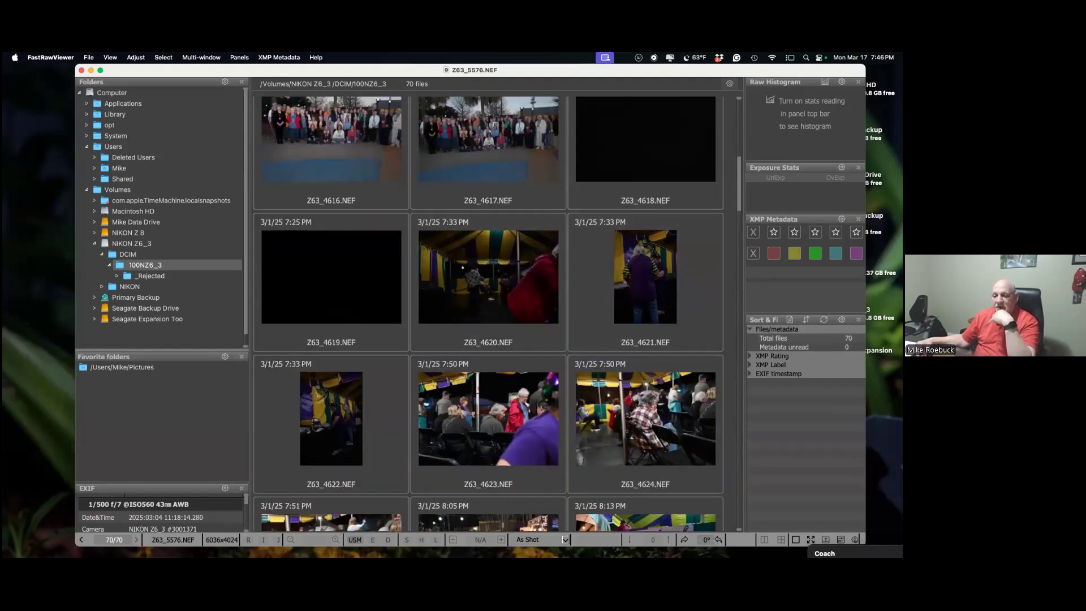
Open Z63_4610.NEF from the thumbnail grid in single-image view and turn on Boost Shadows.
{"action": "scroll", "coordinate": [489, 313], "scroll_direction": "up", "scroll_amount": 4}
{"action": "scroll", "coordinate": [488, 314], "scroll_direction": "up", "scroll_amount": 2}
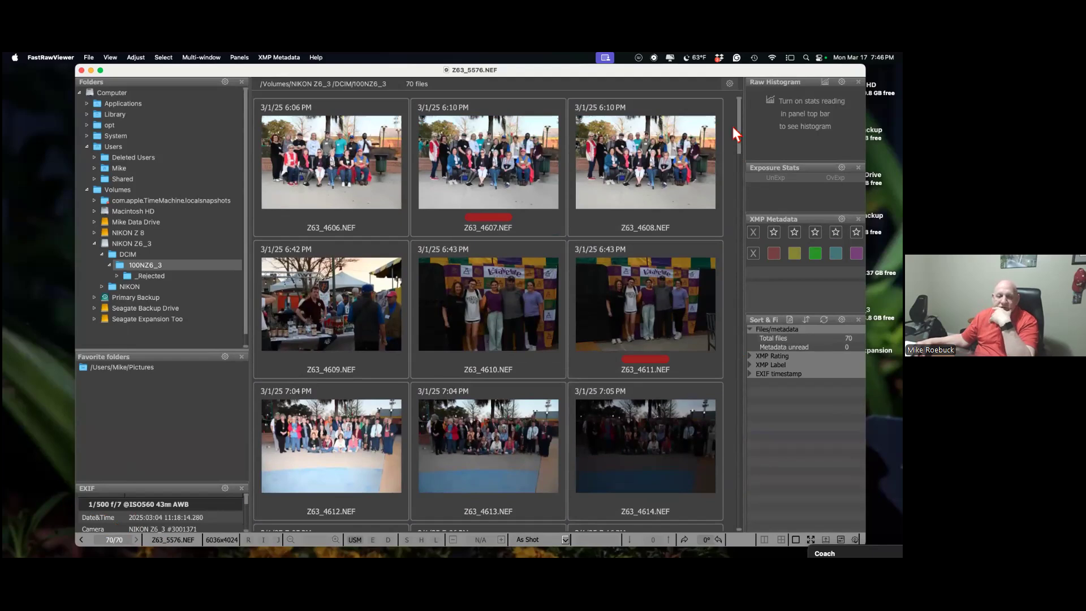
{"action": "double_click", "coordinate": [501, 297]}
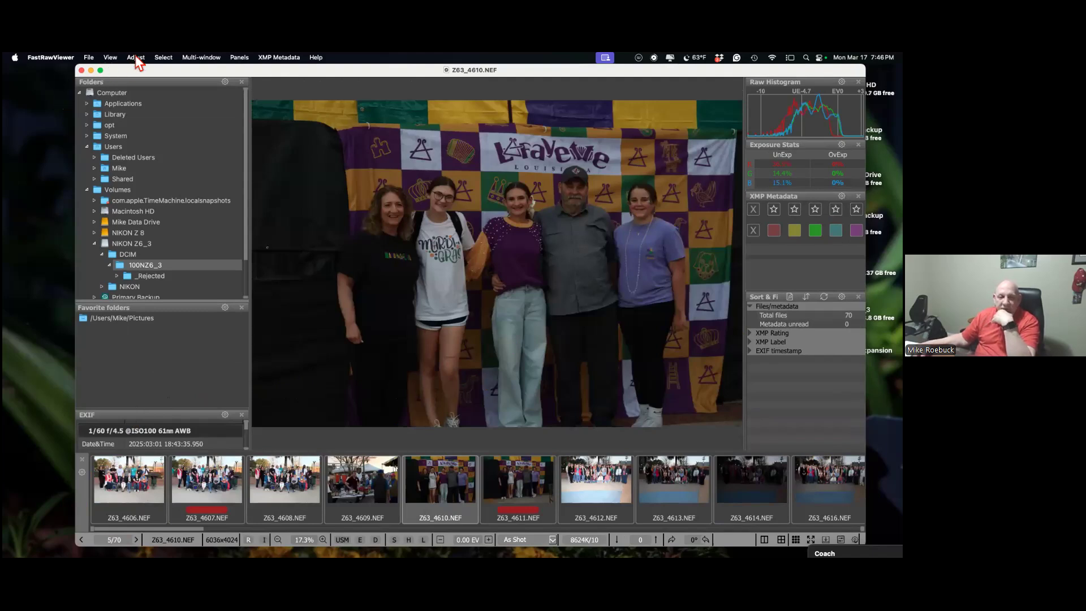
{"action": "left_click", "coordinate": [109, 57]}
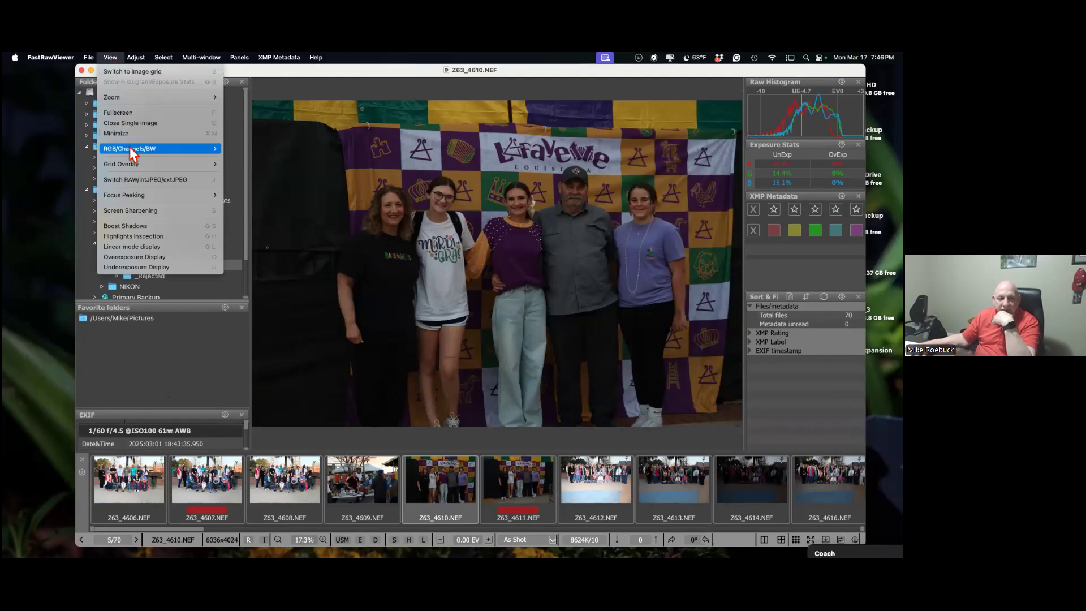
{"action": "left_click", "coordinate": [142, 236]}
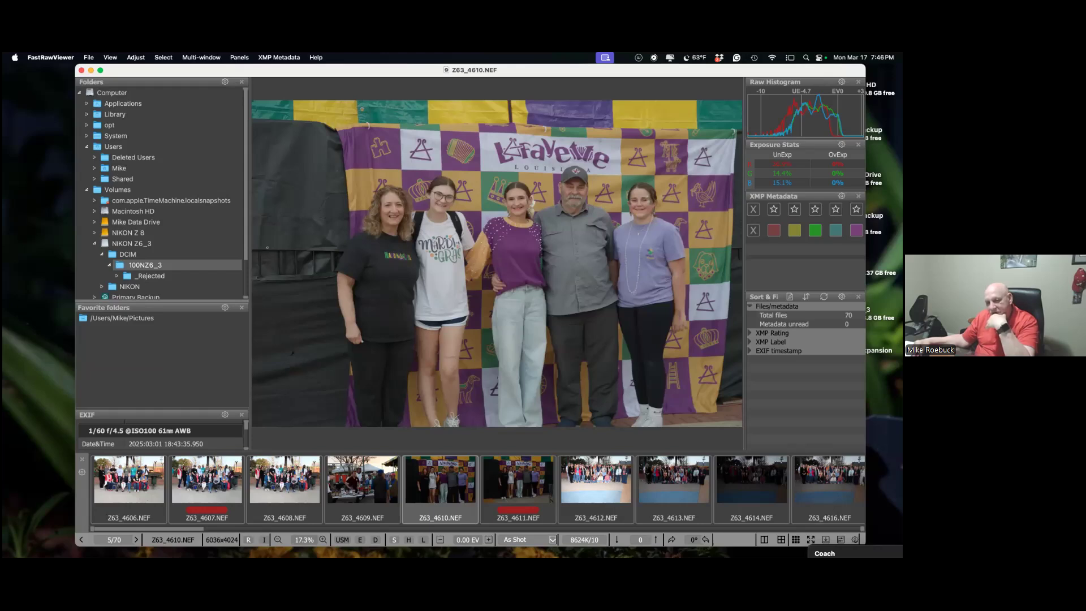
Give Z63_4610.NEF the red label and a four-star rating.
{"action": "key", "text": "6"}
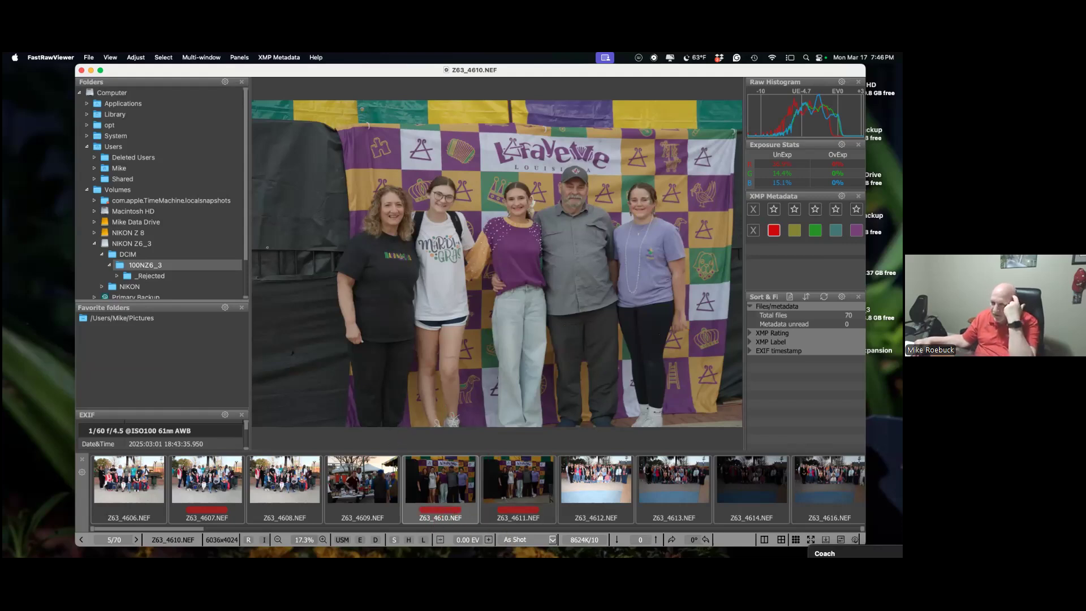
{"action": "key", "text": "4"}
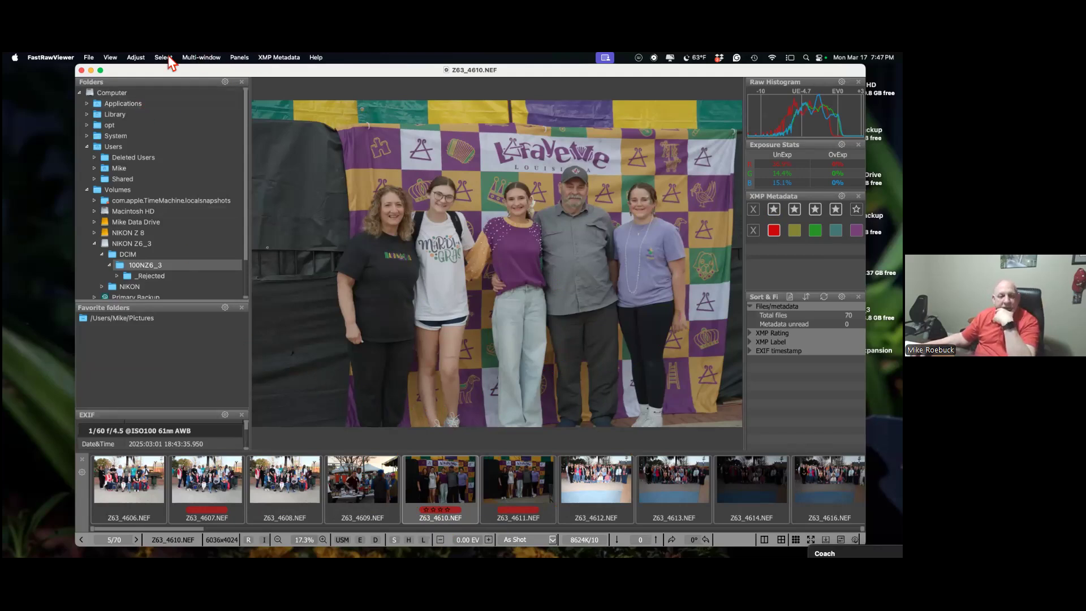
Rotate the photo 90° clockwise, and rotate it back 90° counterclockwise.
{"action": "left_click", "coordinate": [135, 59]}
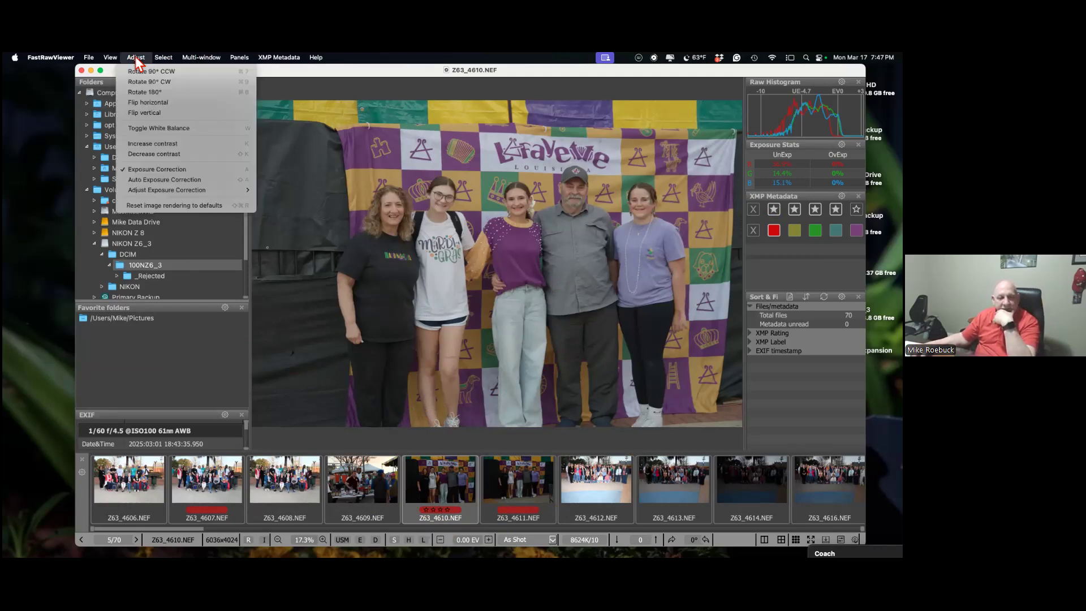
{"action": "left_click", "coordinate": [154, 83]}
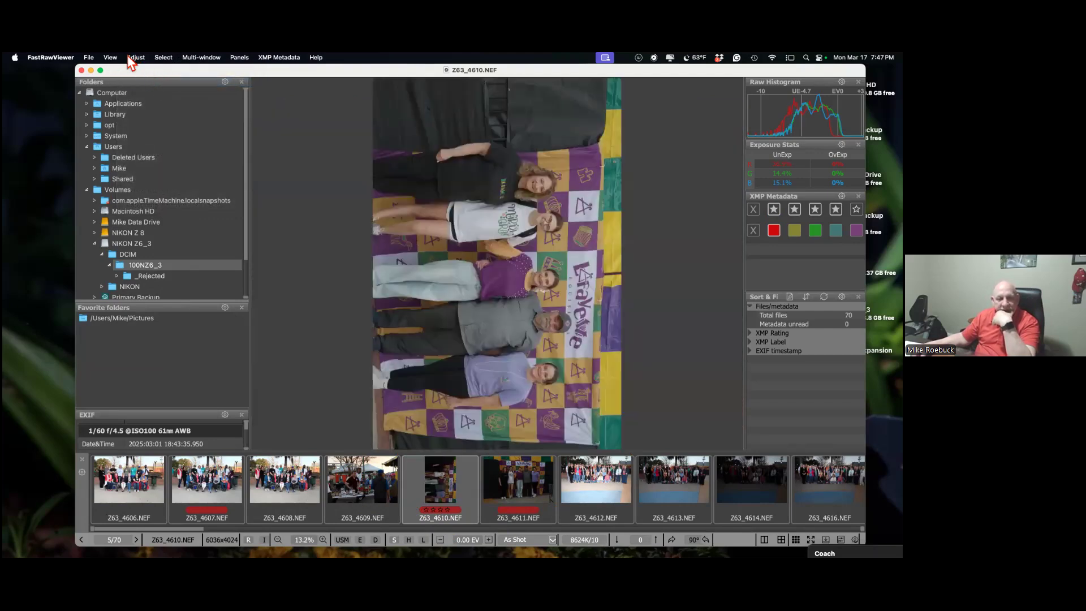
{"action": "left_click", "coordinate": [136, 58]}
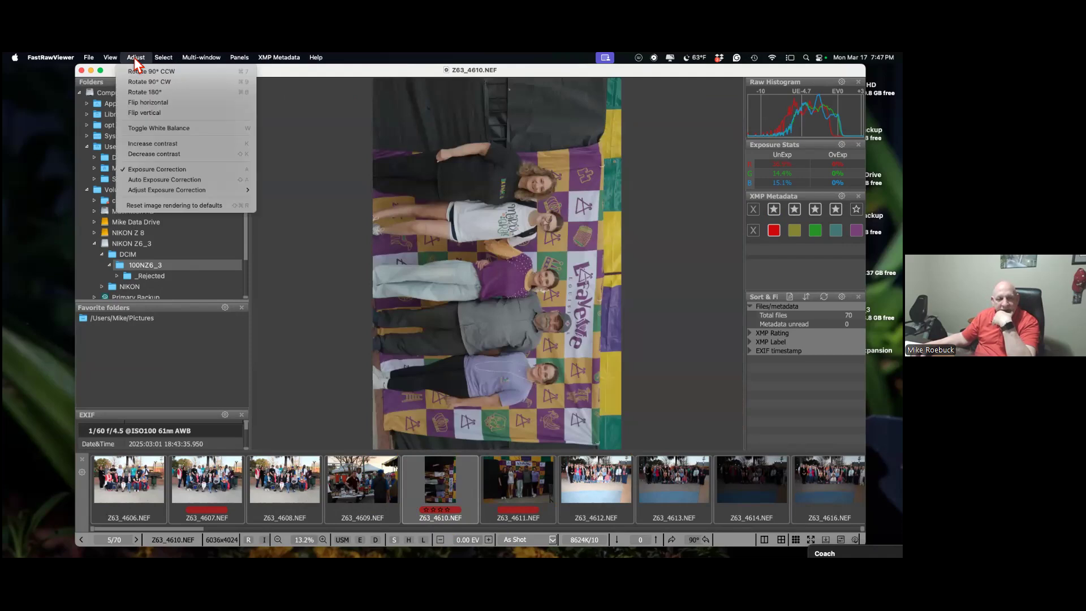
{"action": "left_click", "coordinate": [141, 72]}
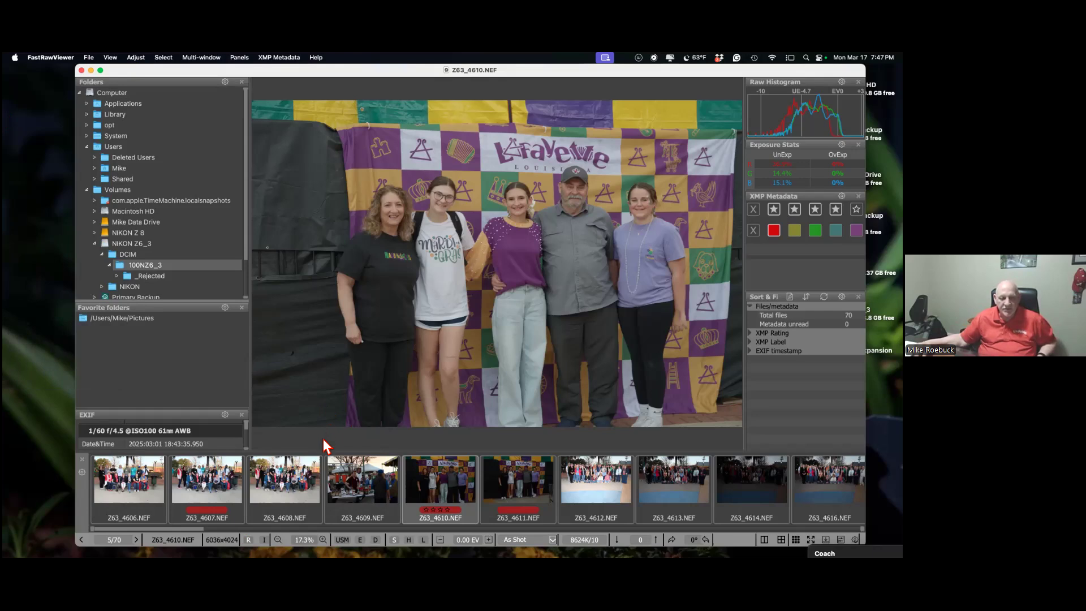
{"action": "mouse_move", "coordinate": [623, 74]}
{"action": "left_mouse_down"}
{"action": "mouse_move", "coordinate": [596, 83]}
{"action": "mouse_move", "coordinate": [634, 75]}
{"action": "left_mouse_up"}
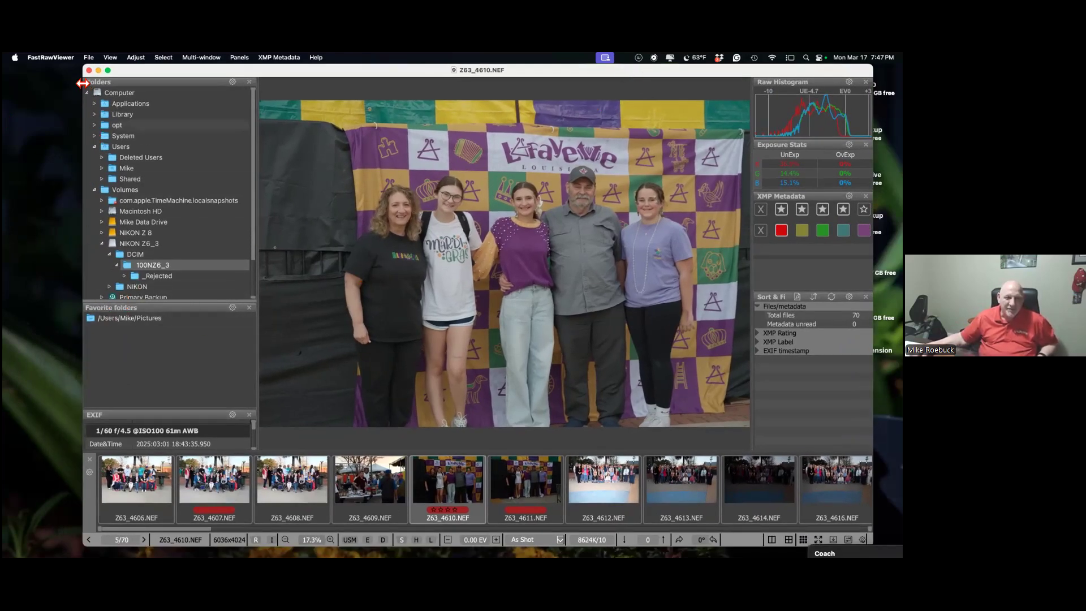
{"action": "left_click", "coordinate": [171, 58]}
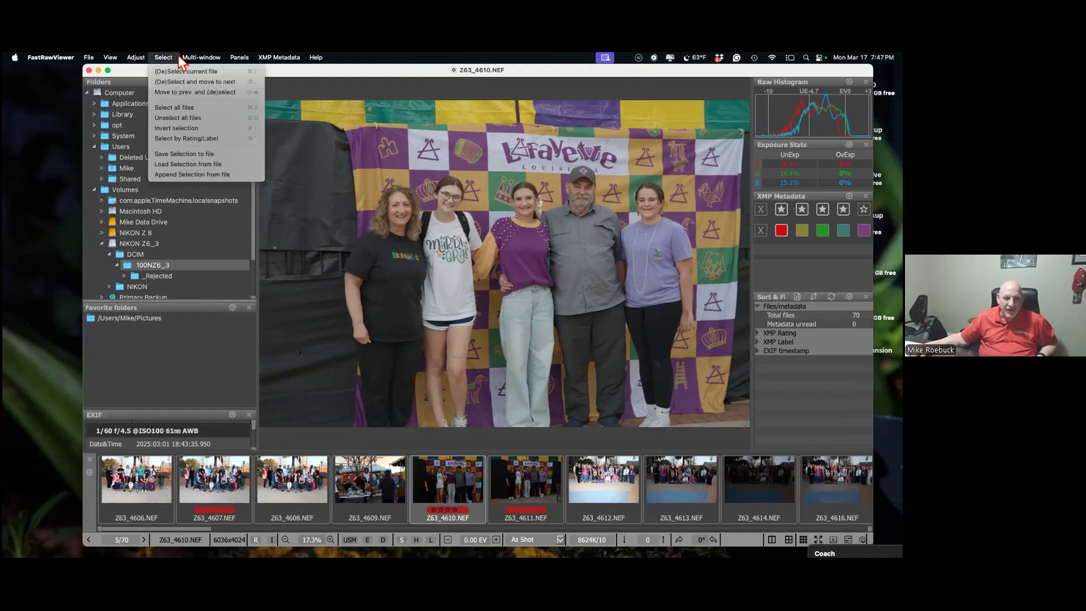
{"action": "mouse_move", "coordinate": [201, 58]}
{"action": "mouse_move", "coordinate": [238, 61]}
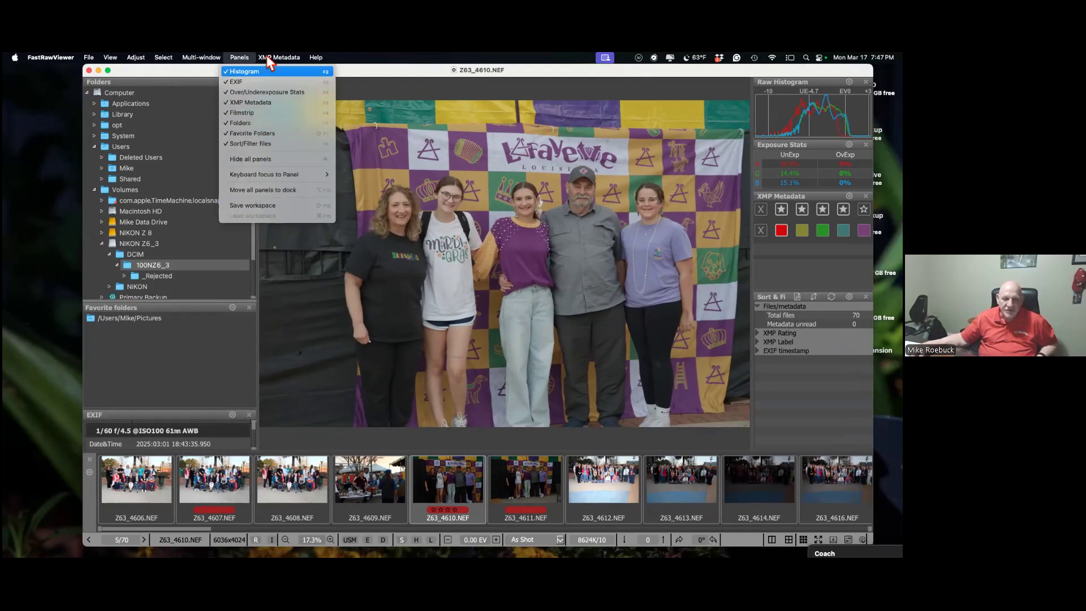
{"action": "mouse_move", "coordinate": [271, 58]}
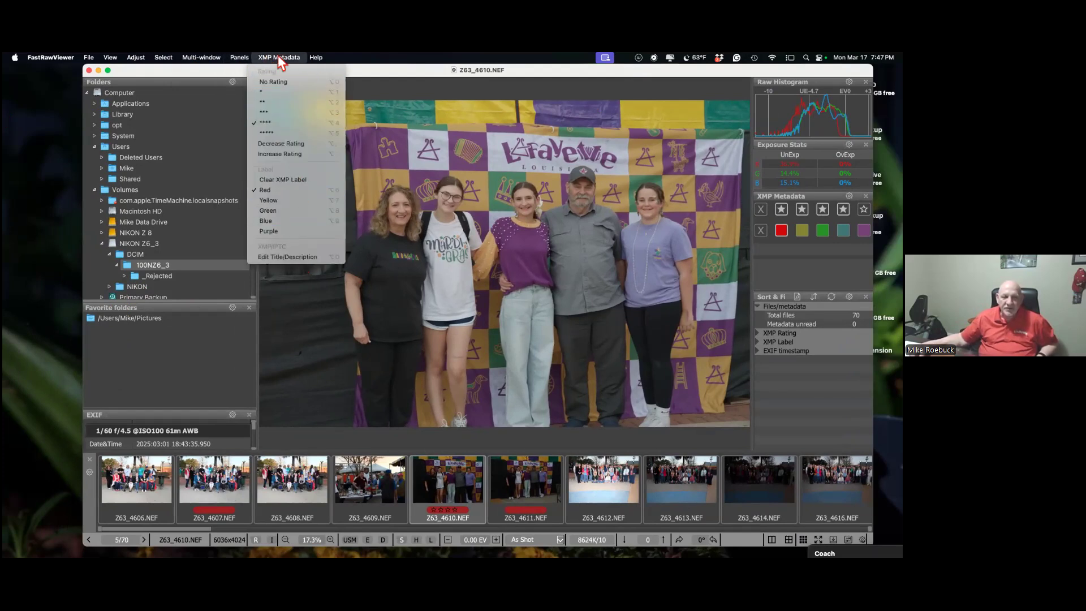
{"action": "mouse_move", "coordinate": [67, 58]}
{"action": "mouse_move", "coordinate": [105, 68]}
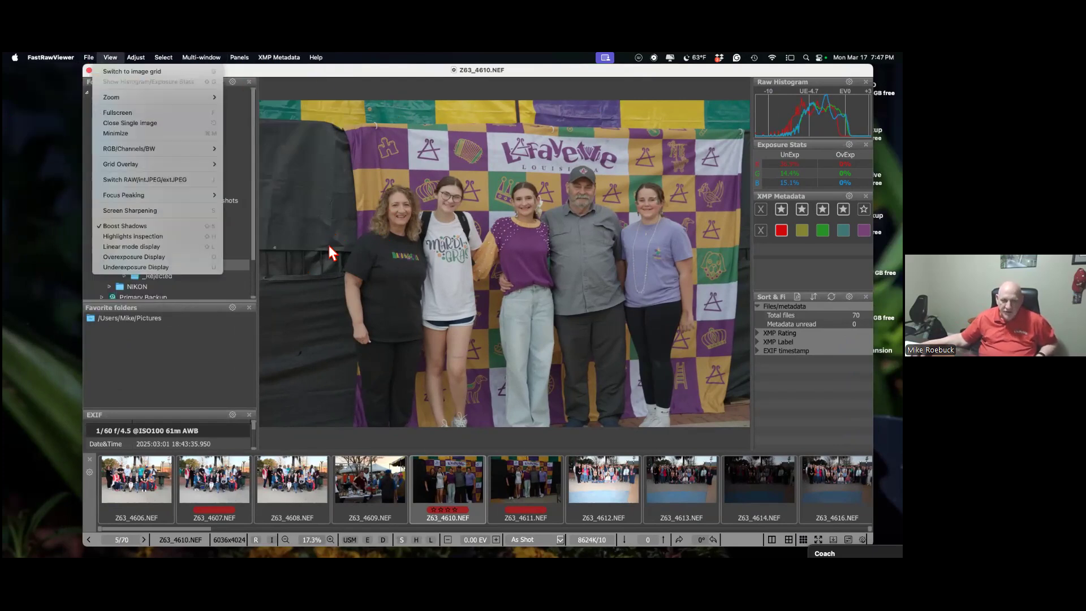
{"action": "left_click", "coordinate": [238, 343]}
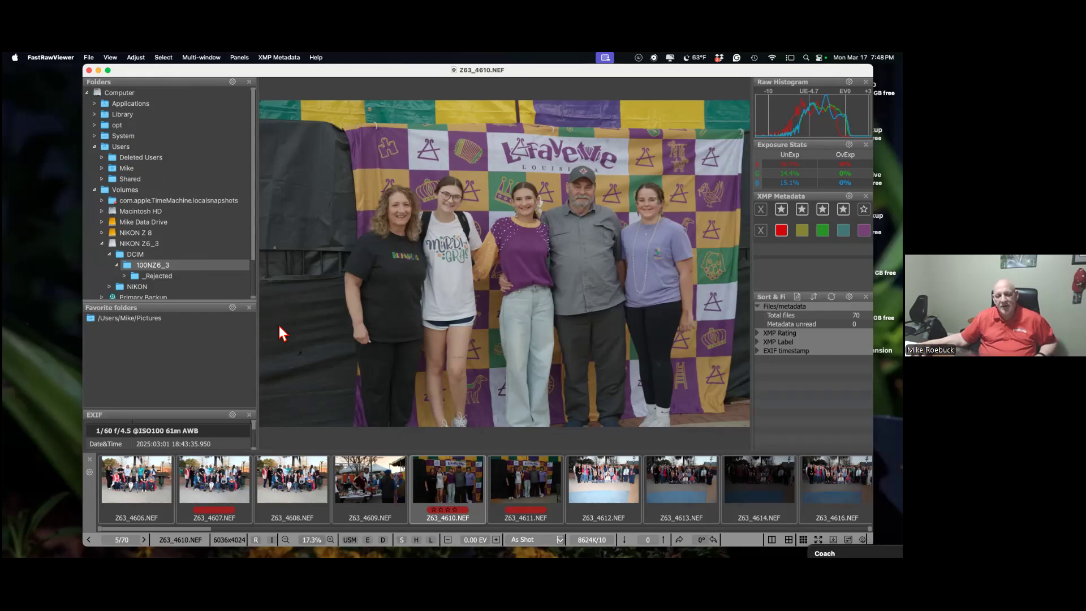
Turn off Exposure Correction for the photo and enlarge the viewer window to fill the screen.
{"action": "left_click", "coordinate": [139, 58]}
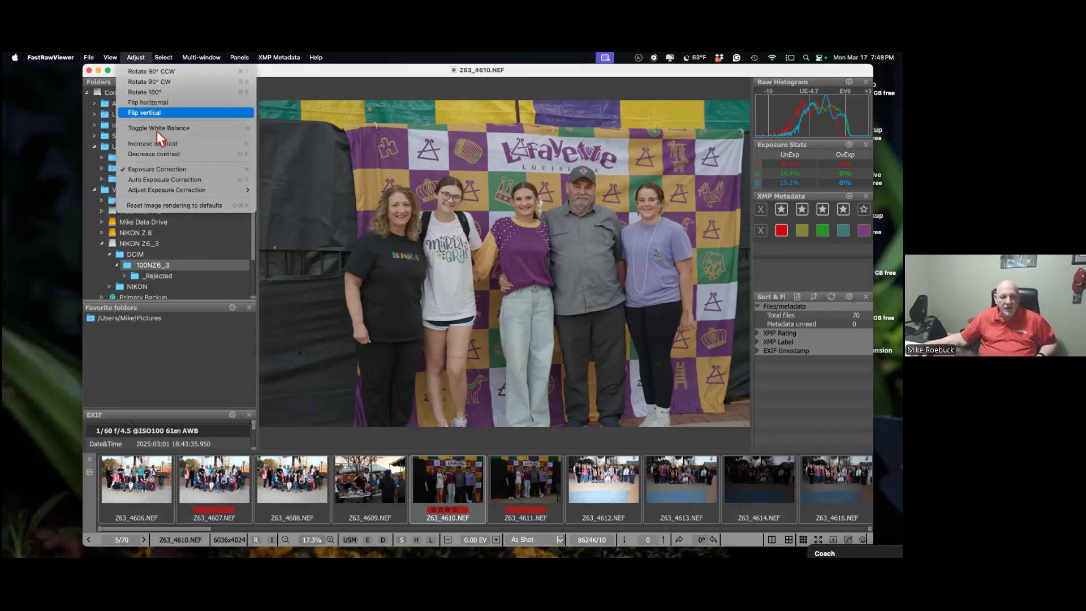
{"action": "left_click", "coordinate": [169, 169]}
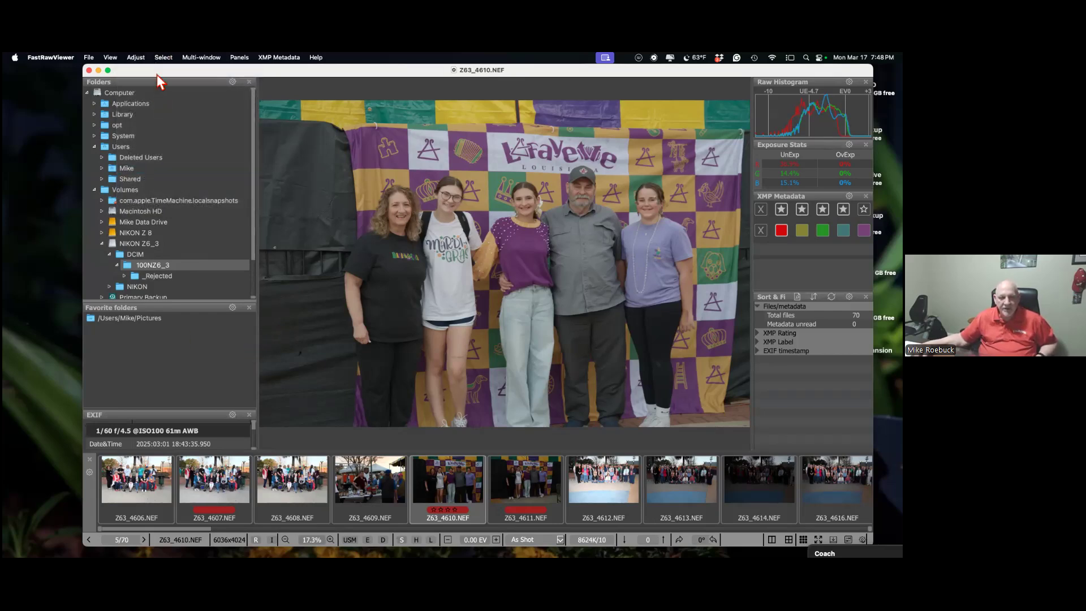
{"action": "left_click", "coordinate": [136, 60]}
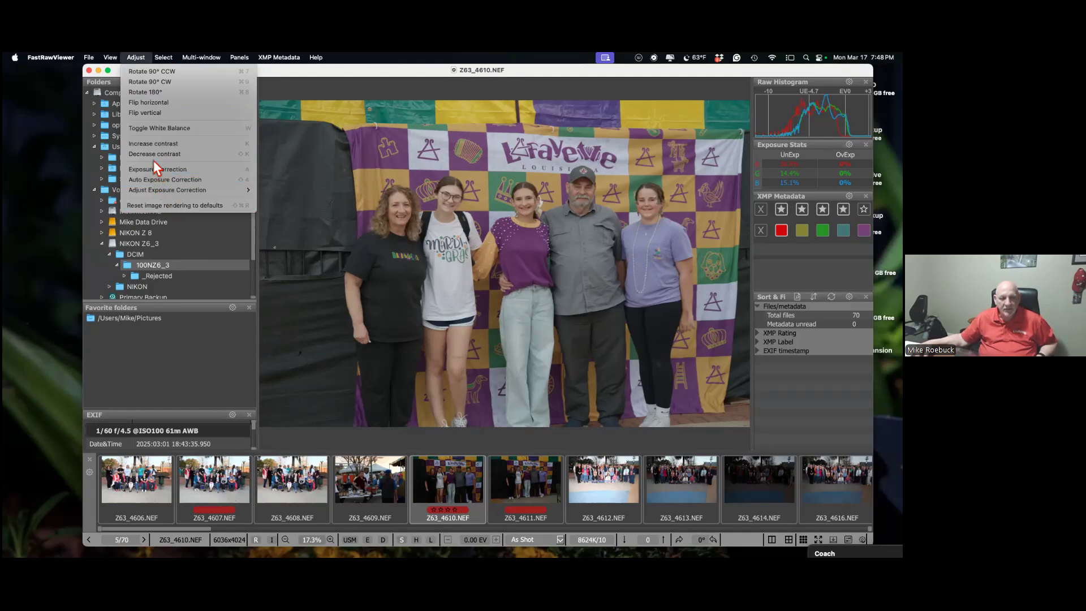
{"action": "mouse_move", "coordinate": [161, 59]}
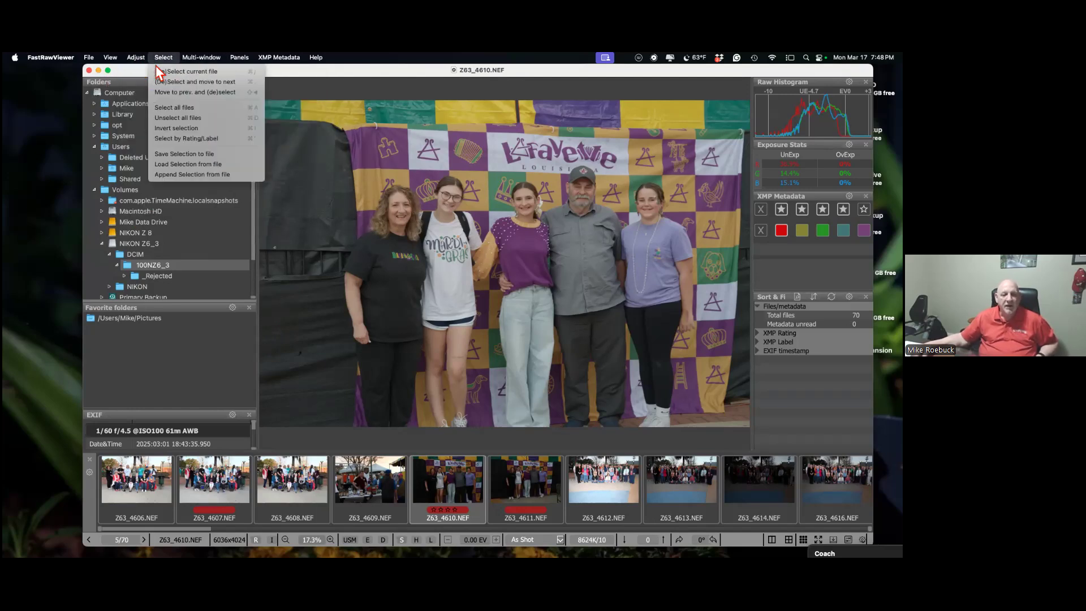
{"action": "left_click", "coordinate": [108, 70]}
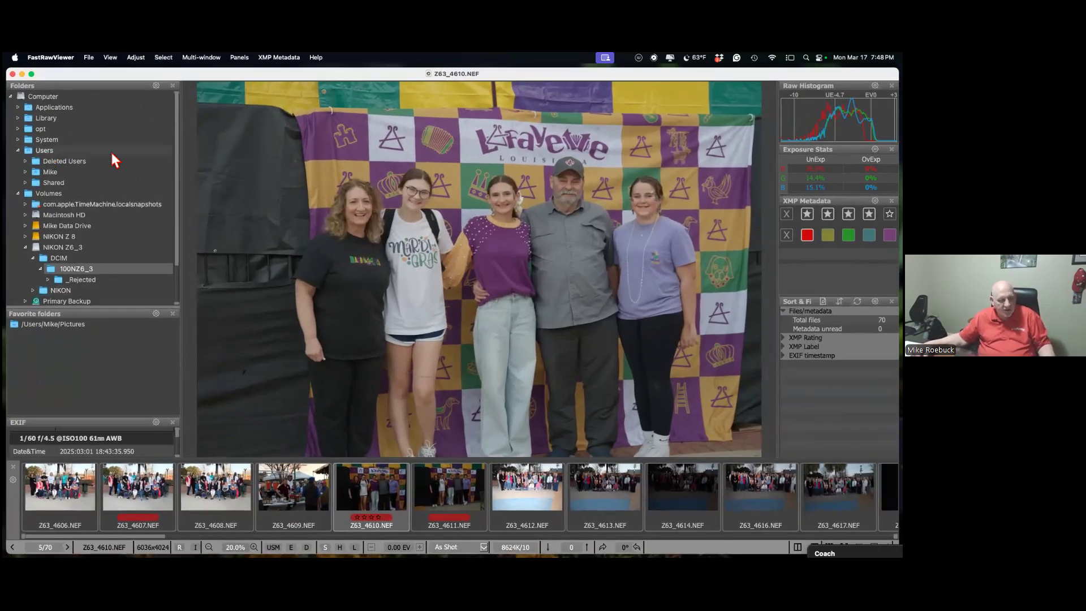
Switch to Lightroom Classic and start importing the checked photos from the NIKON Z6_3 card.
{"action": "key", "text": "super+Tab"}
{"action": "key", "text": "super+Tab"}
{"action": "key", "text": "super+Tab"}
{"action": "key", "text": "super+Tab"}
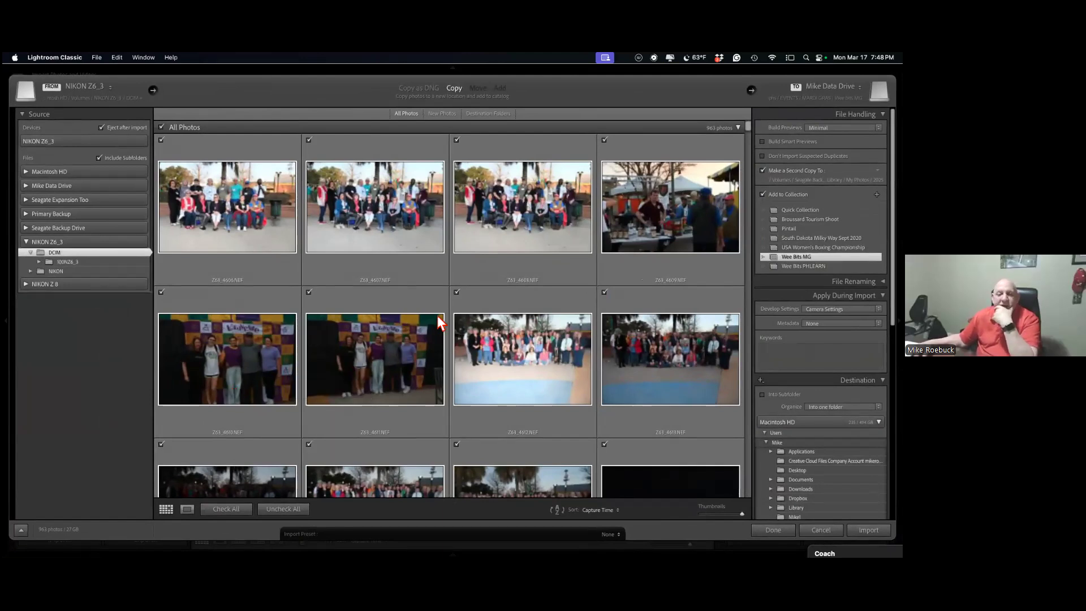
{"action": "scroll", "coordinate": [500, 445], "scroll_direction": "down", "scroll_amount": 1}
{"action": "scroll", "coordinate": [496, 444], "scroll_direction": "up", "scroll_amount": 1}
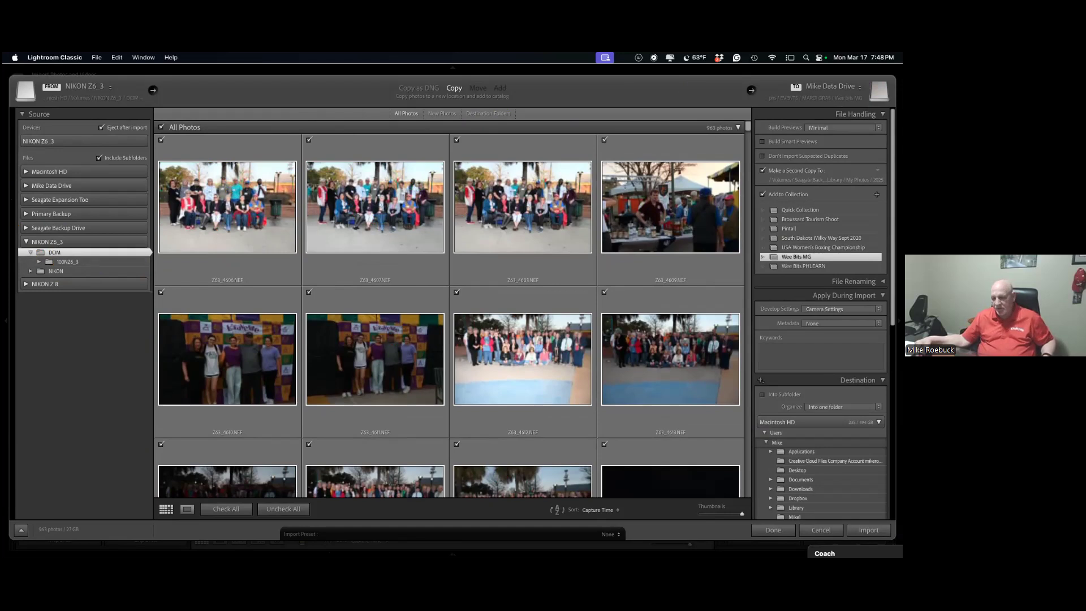
{"action": "left_click", "coordinate": [869, 530]}
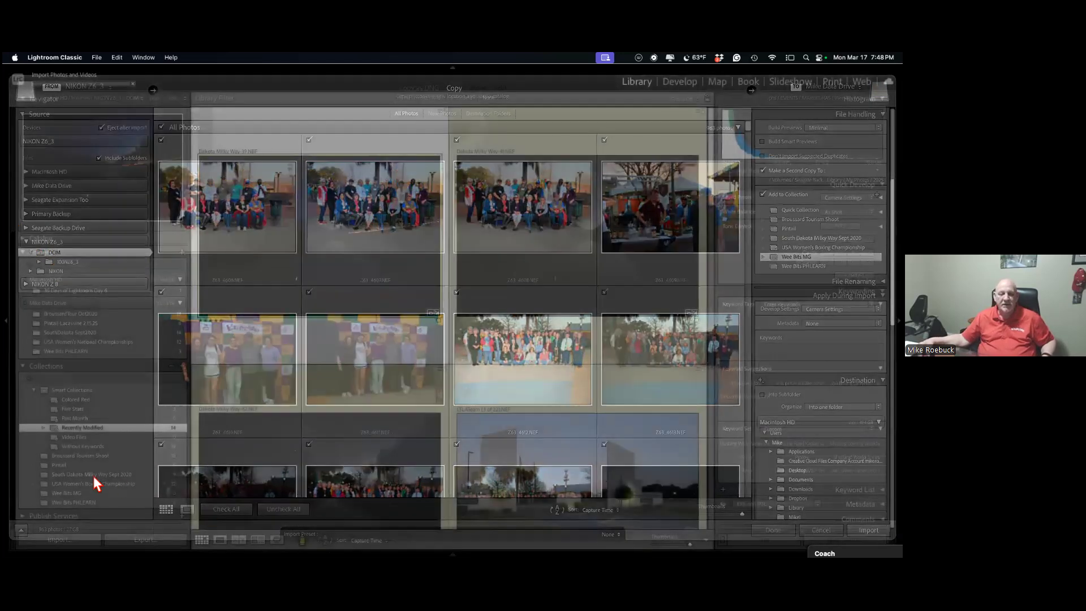
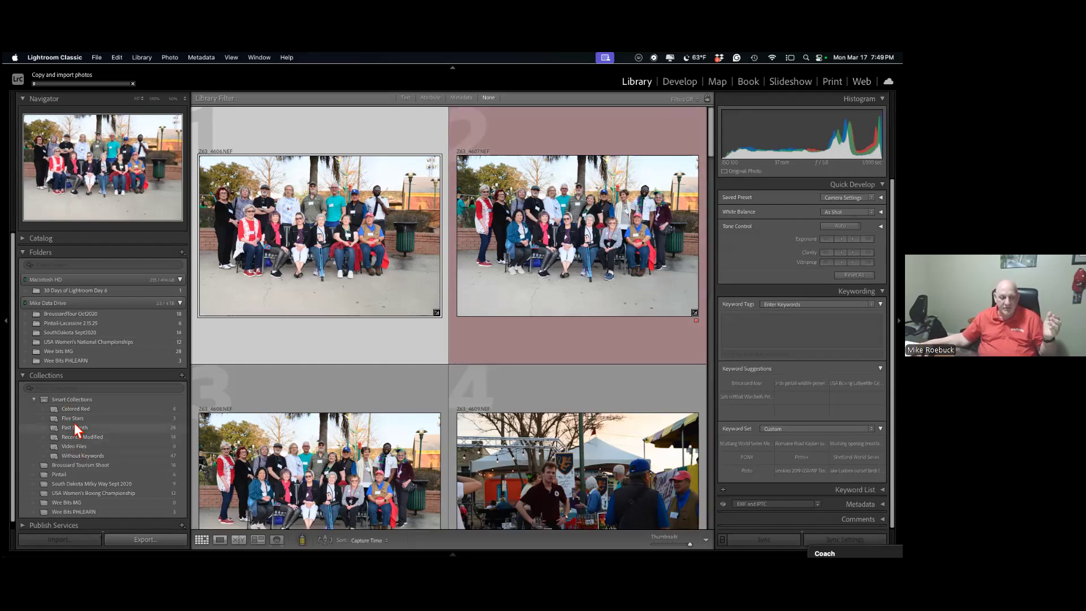
Show the contents of the Wee Bits MG collection during the import and switch to Zoom.
{"action": "scroll", "coordinate": [110, 443], "scroll_direction": "down", "scroll_amount": 1}
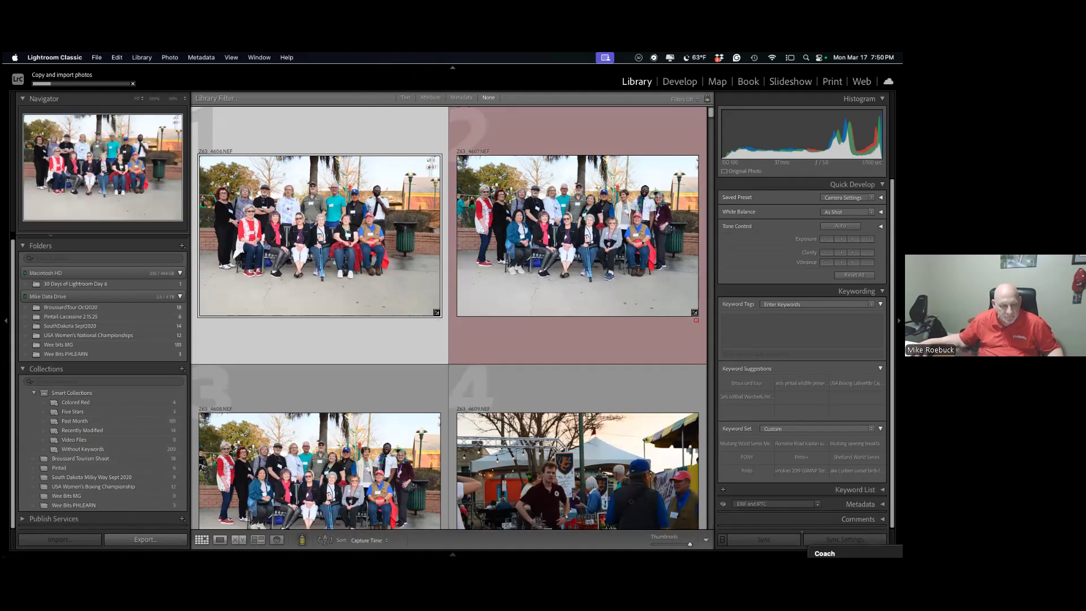
{"action": "left_click", "coordinate": [81, 495]}
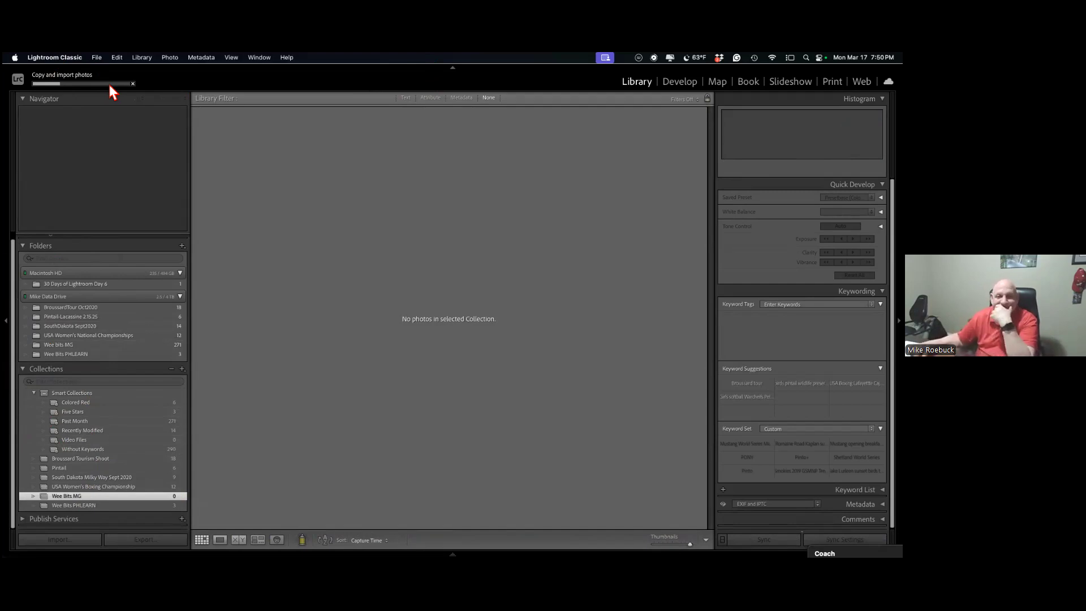
{"action": "mouse_move", "coordinate": [439, 540]}
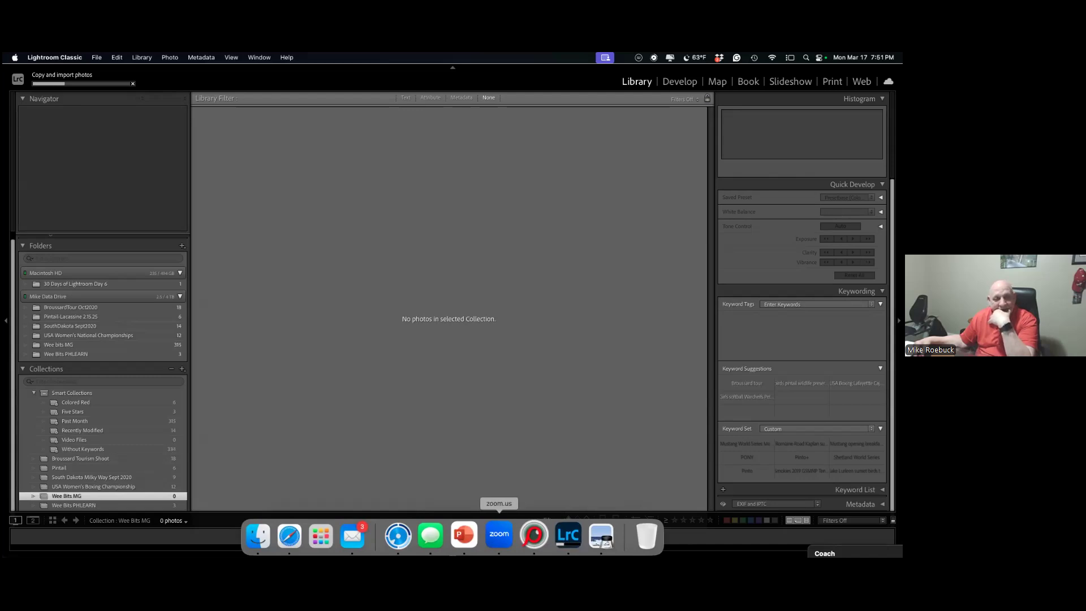
{"action": "left_click", "coordinate": [499, 535]}
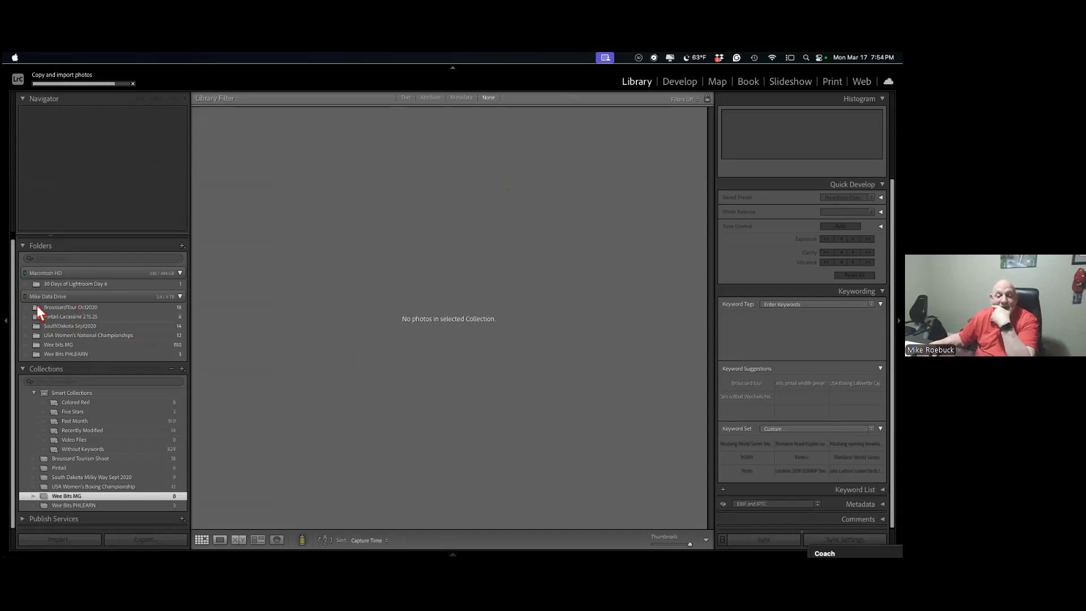
Collapse the folder list under Mike Data Drive and expand it again.
{"action": "left_click", "coordinate": [179, 295]}
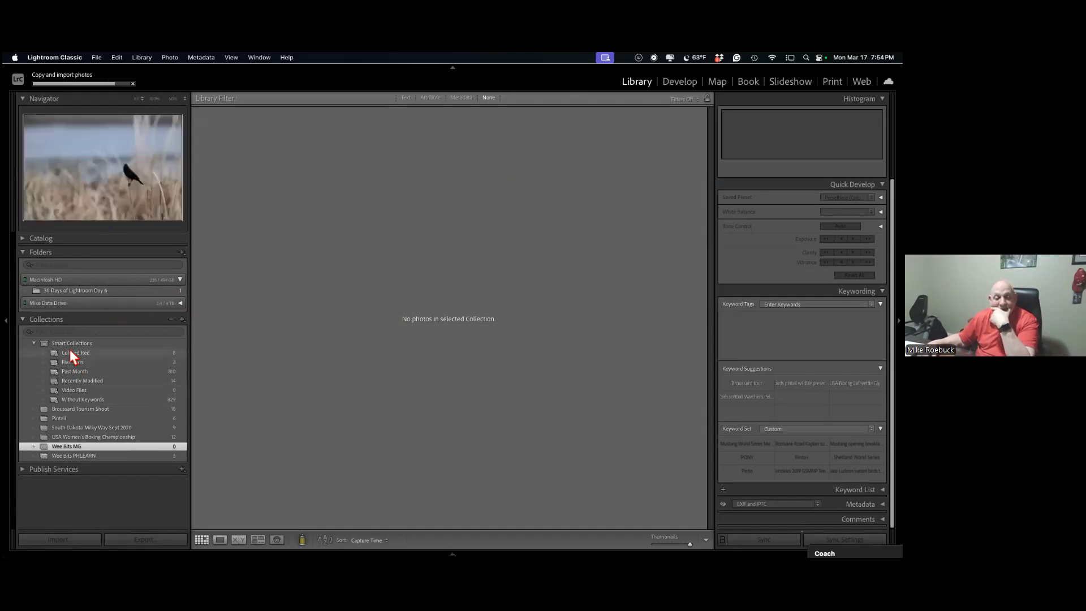
{"action": "left_click", "coordinate": [180, 303]}
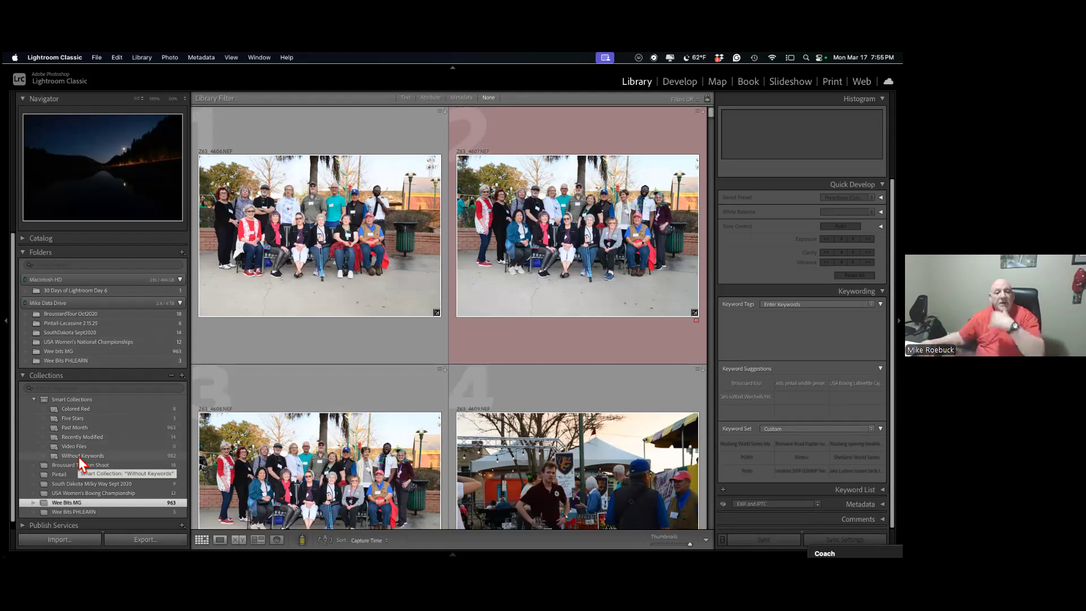
Collapse the Mike Data Drive folder list and display the photos in the Colored Red smart collection.
{"action": "mouse_move", "coordinate": [56, 552]}
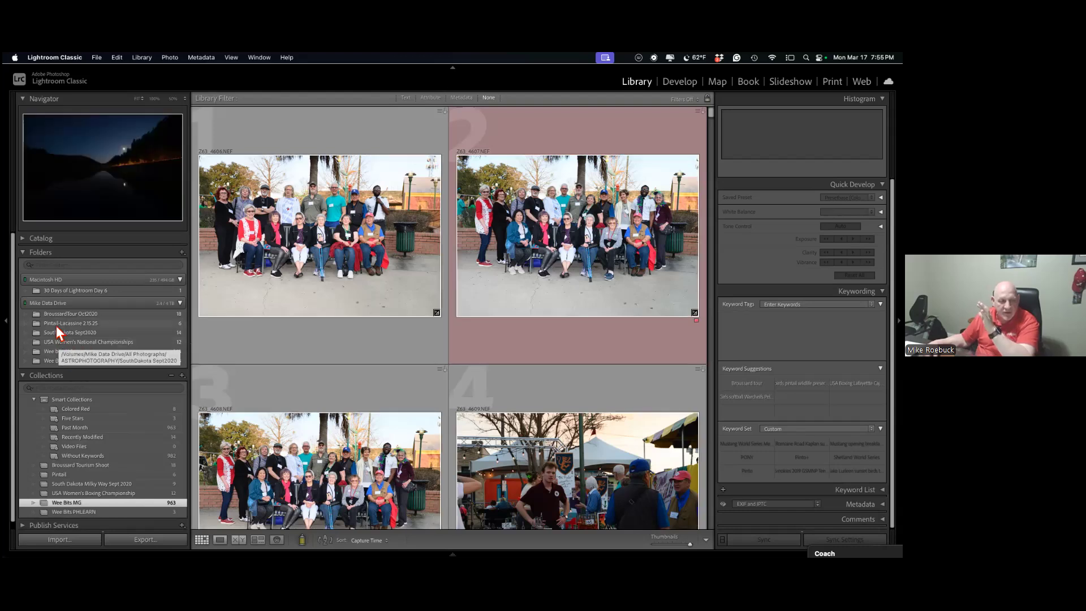
{"action": "scroll", "coordinate": [100, 439], "scroll_direction": "down", "scroll_amount": 1}
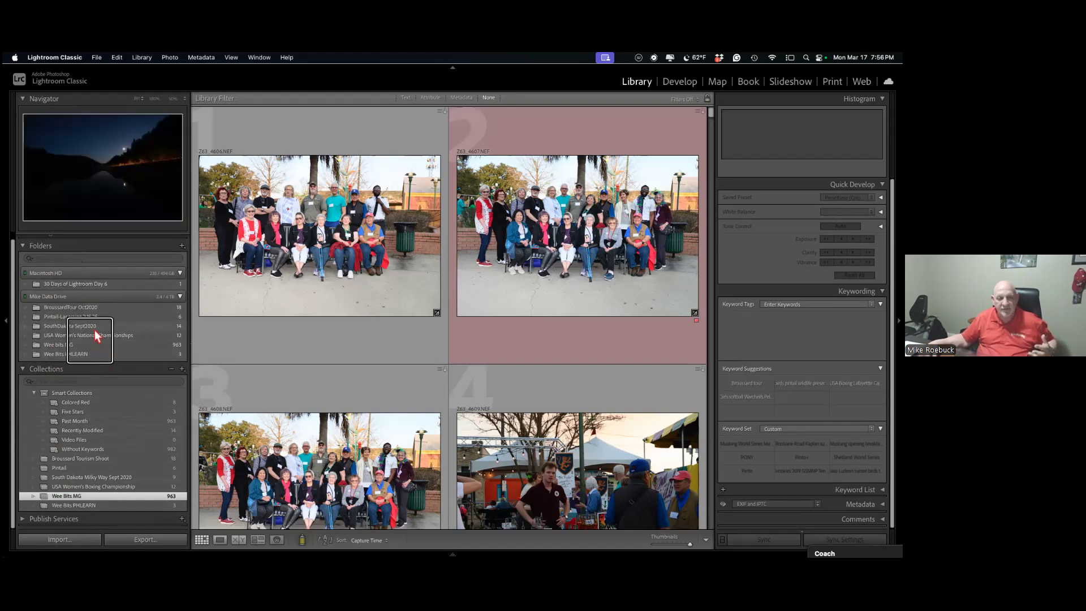
{"action": "left_click", "coordinate": [180, 298]}
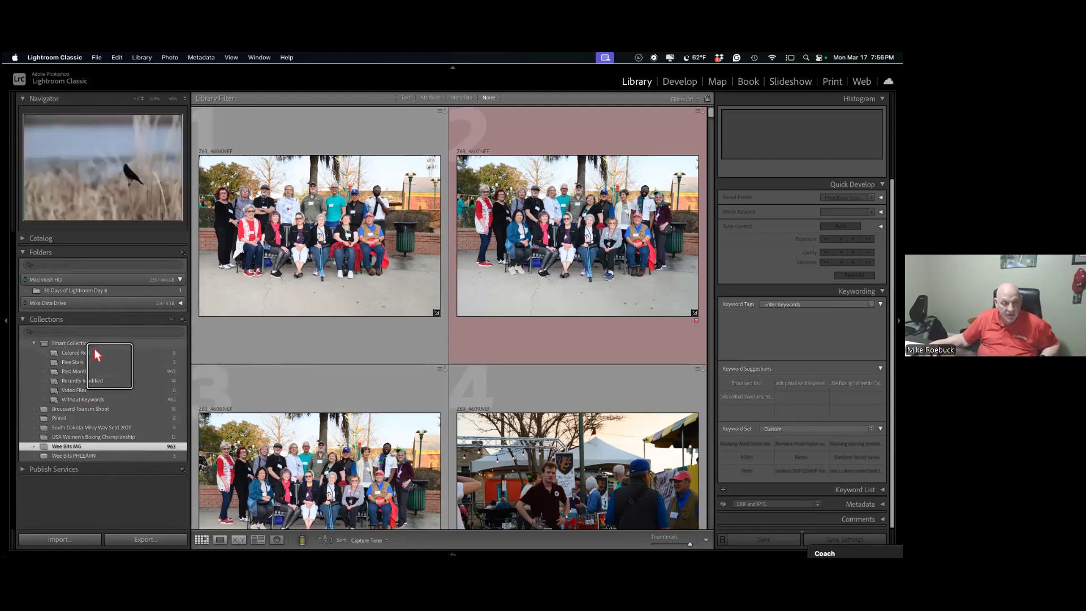
{"action": "left_click", "coordinate": [70, 353]}
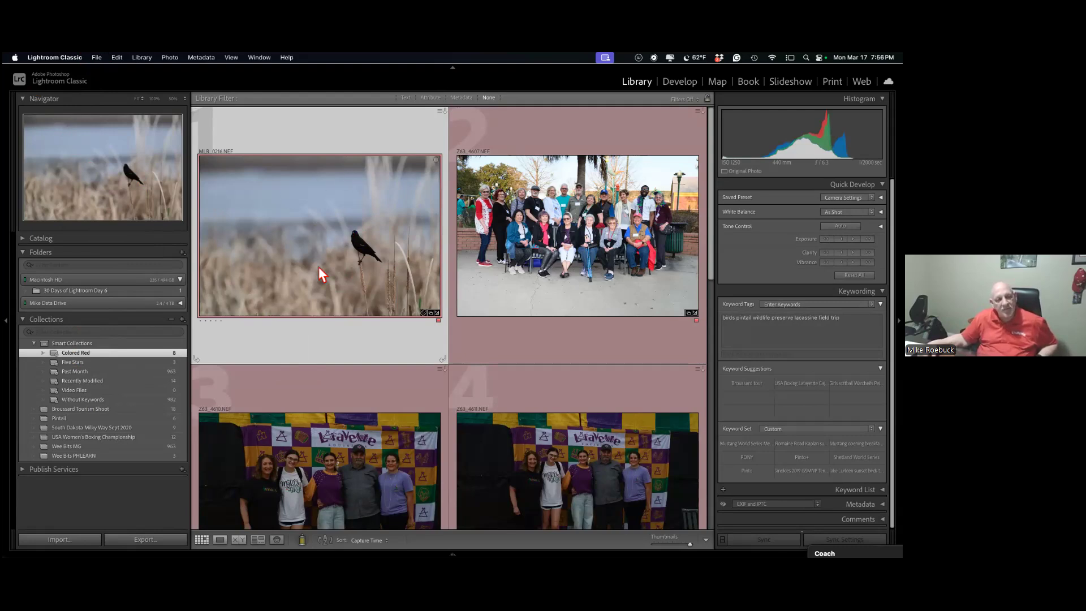
View the Catalog section's entries, close it again, and collapse the Macintosh HD folder list.
{"action": "left_click", "coordinate": [29, 241]}
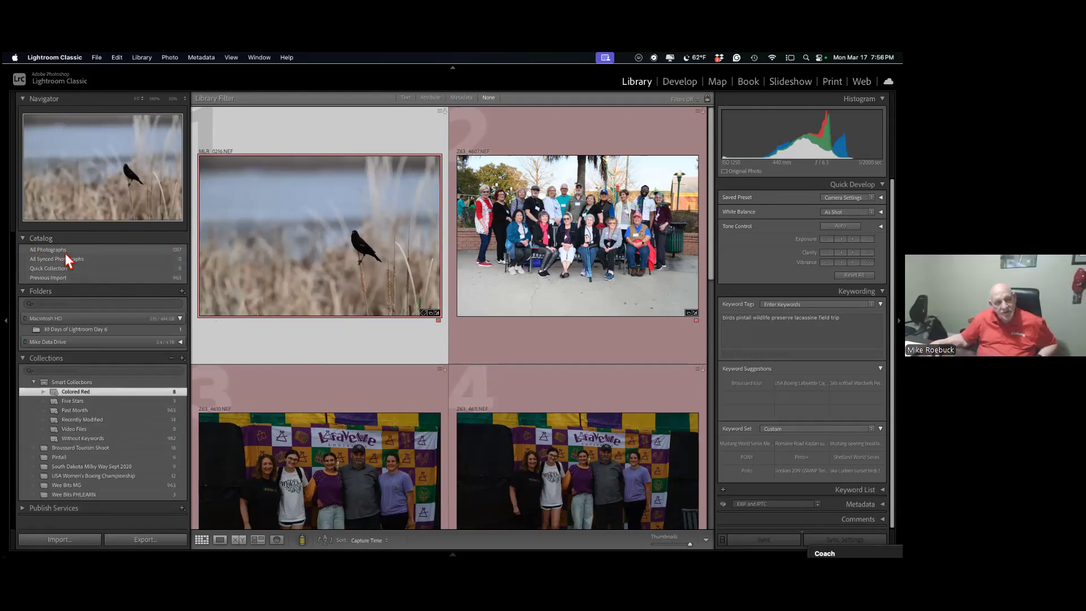
{"action": "left_click", "coordinate": [75, 238]}
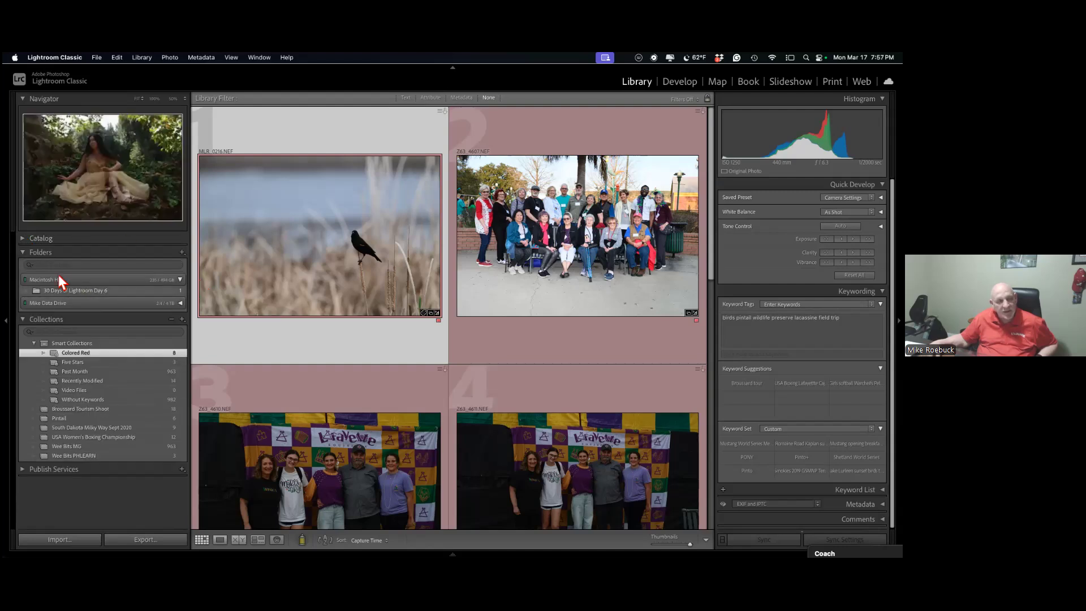
{"action": "left_click", "coordinate": [179, 280]}
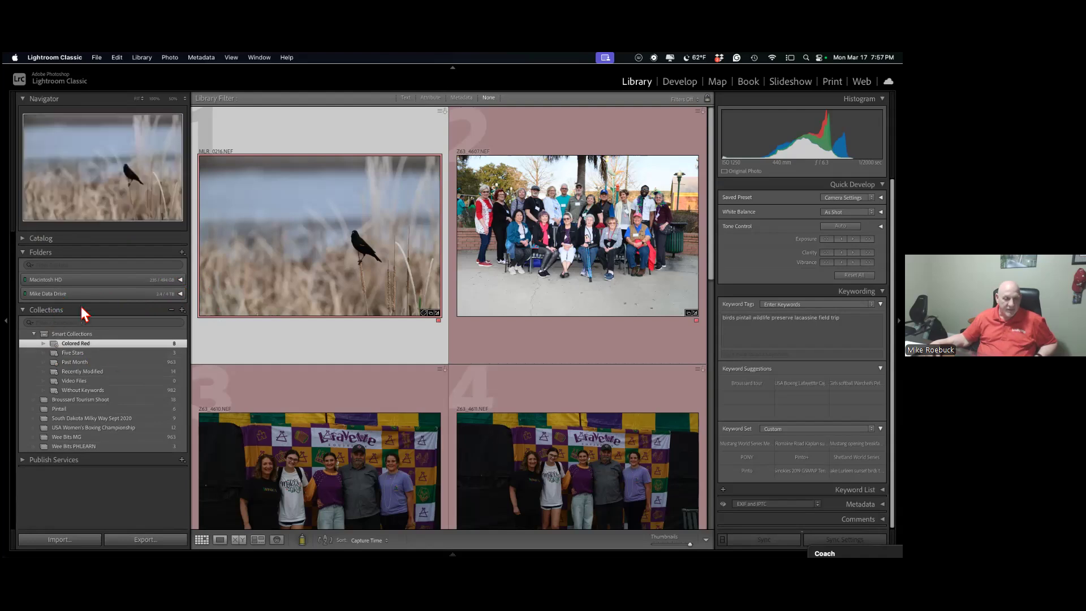
Expand the Mike Data Drive folders briefly, hide them again, and collapse the Smart Collections set.
{"action": "left_click", "coordinate": [180, 294]}
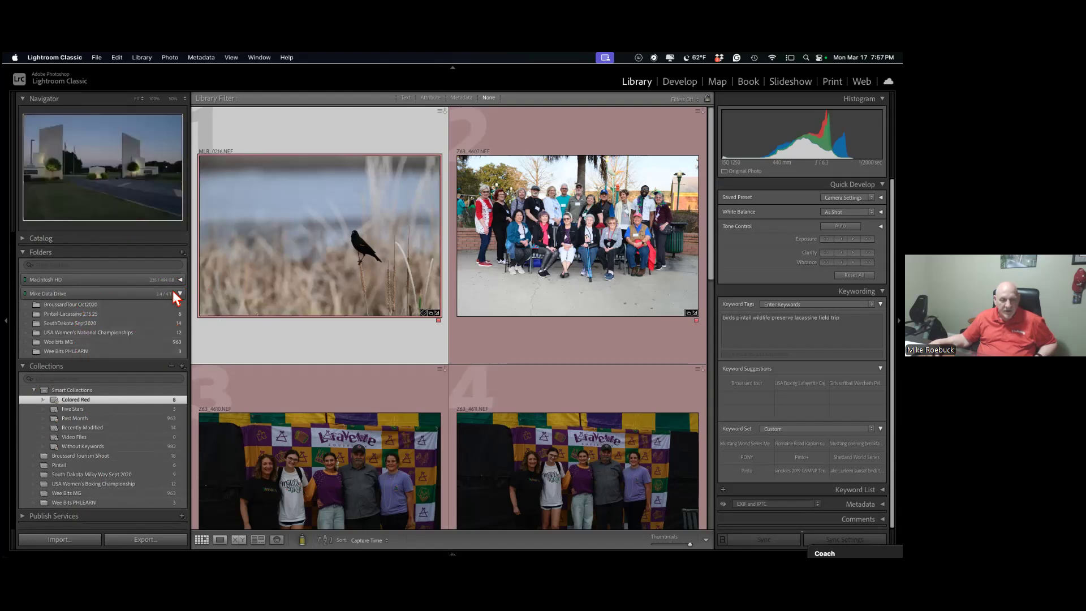
{"action": "left_click", "coordinate": [180, 294]}
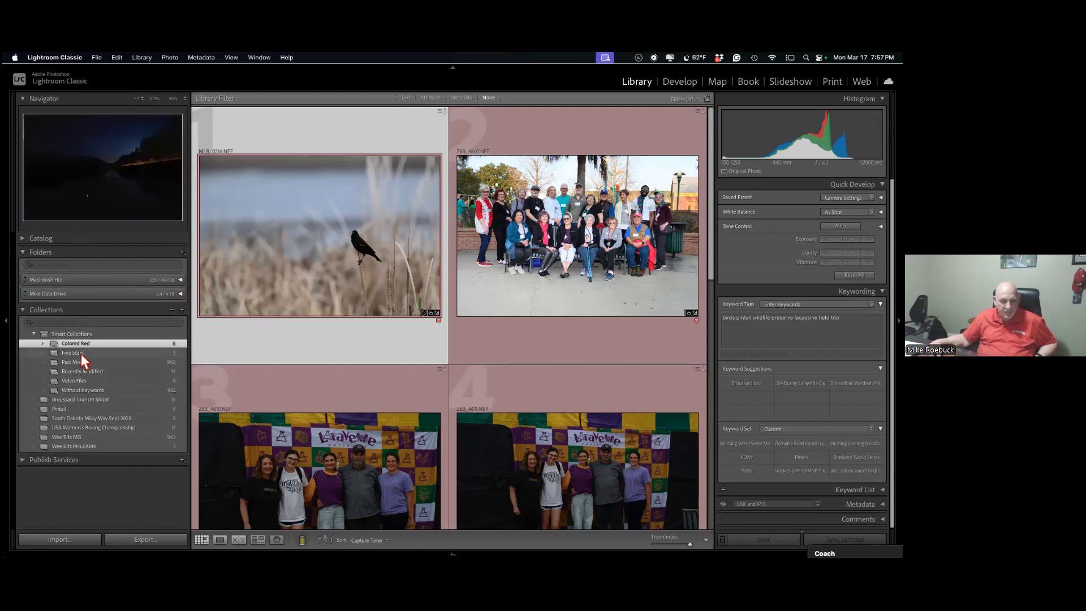
{"action": "left_click", "coordinate": [32, 334]}
{"action": "left_click", "coordinate": [32, 333]}
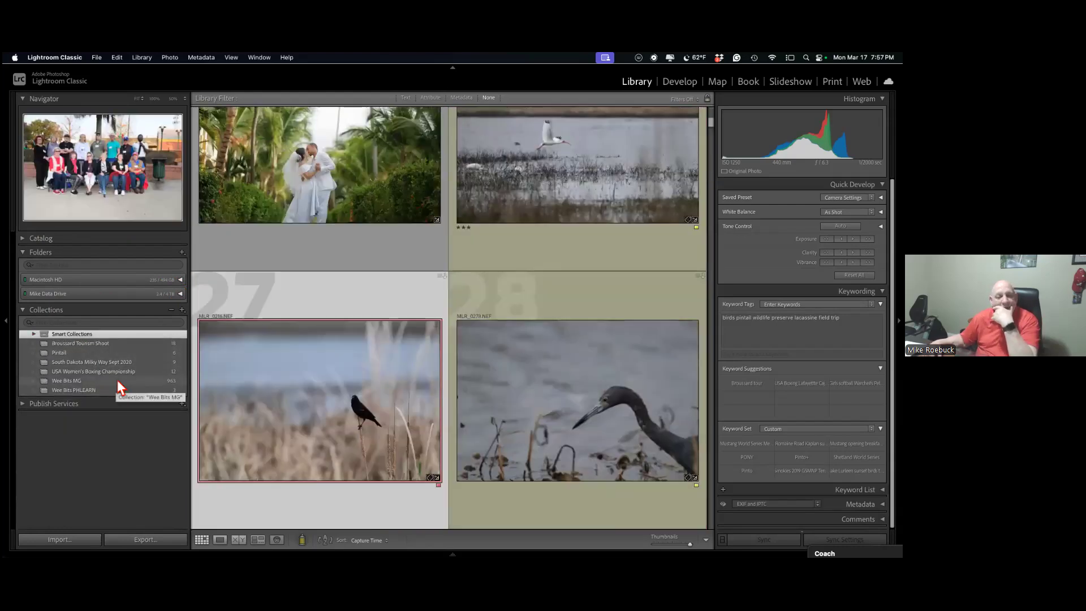
Display the Wee Bits MG collection and browse its photos to the end and back to the start.
{"action": "left_click", "coordinate": [81, 383]}
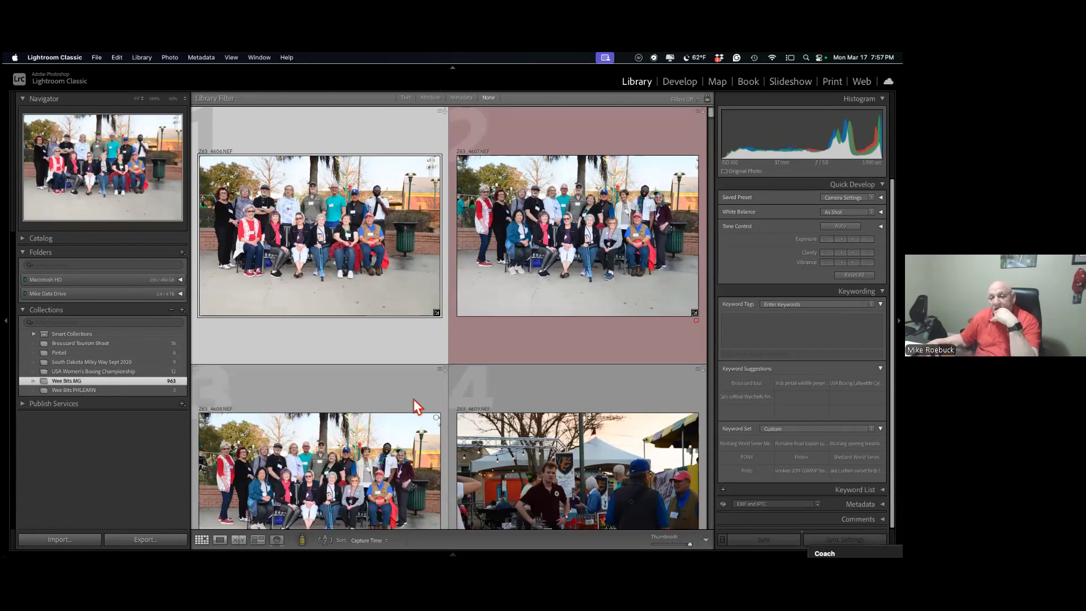
{"action": "left_click_drag", "start_coordinate": [711, 110], "coordinate": [701, 310]}
{"action": "scroll", "coordinate": [690, 504], "scroll_direction": "down", "scroll_amount": 20}
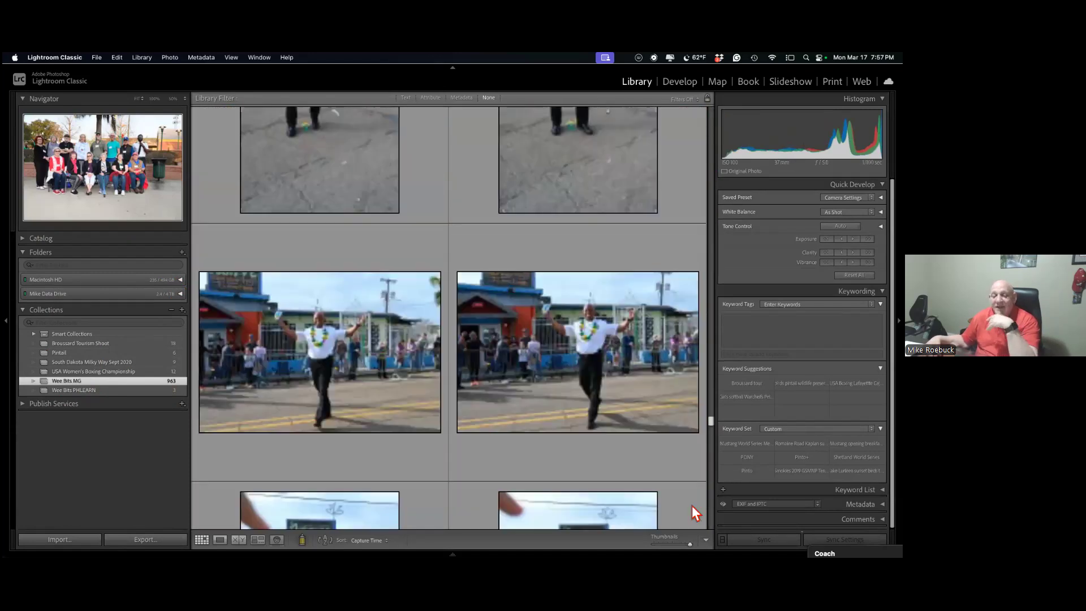
{"action": "scroll", "coordinate": [701, 515], "scroll_direction": "down", "scroll_amount": 15}
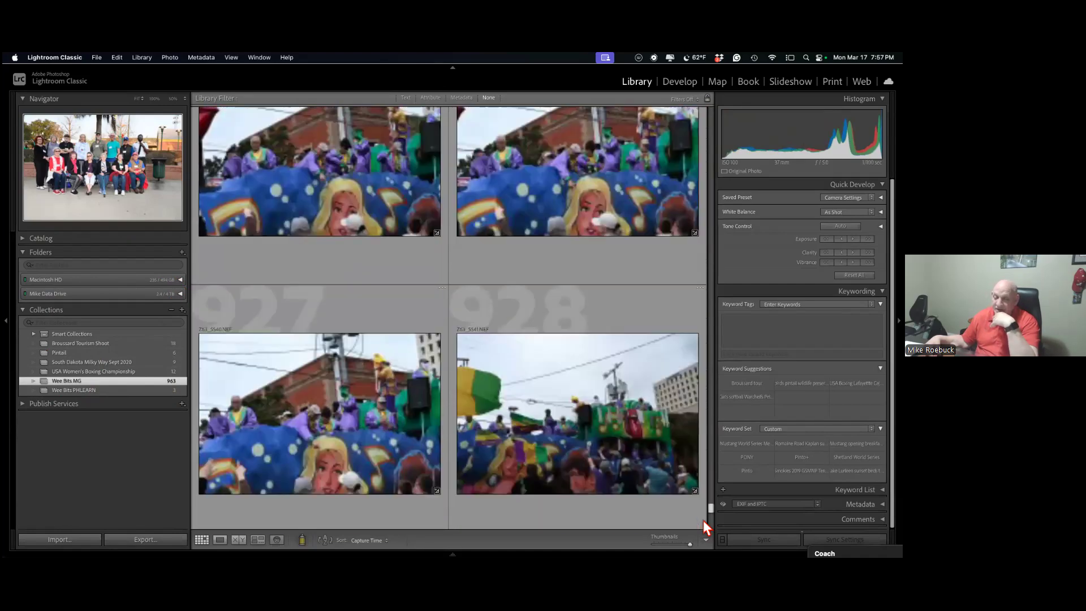
{"action": "scroll", "coordinate": [703, 467], "scroll_direction": "up", "scroll_amount": 15}
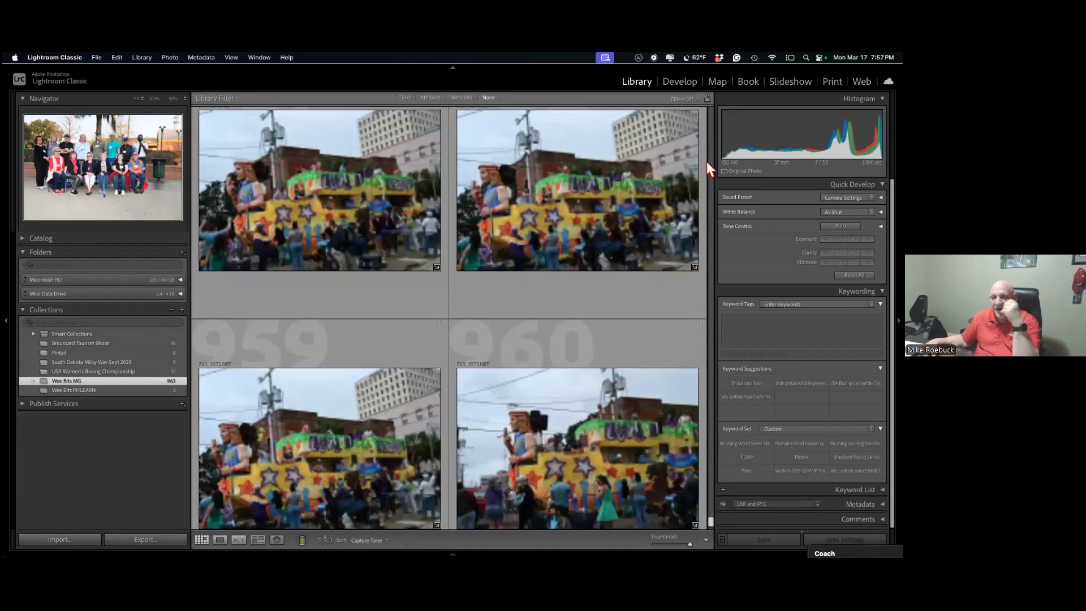
{"action": "scroll", "coordinate": [711, 108], "scroll_direction": "up", "scroll_amount": 20}
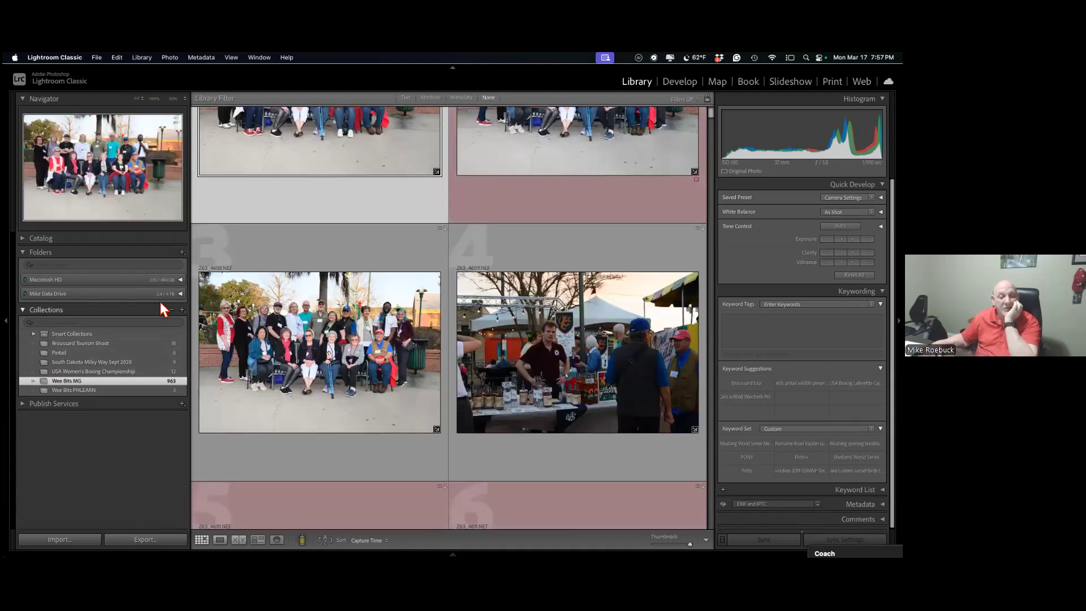
Expand the Mike Data Drive folders and display the photos in the Wee bits MG folder.
{"action": "left_click", "coordinate": [181, 293]}
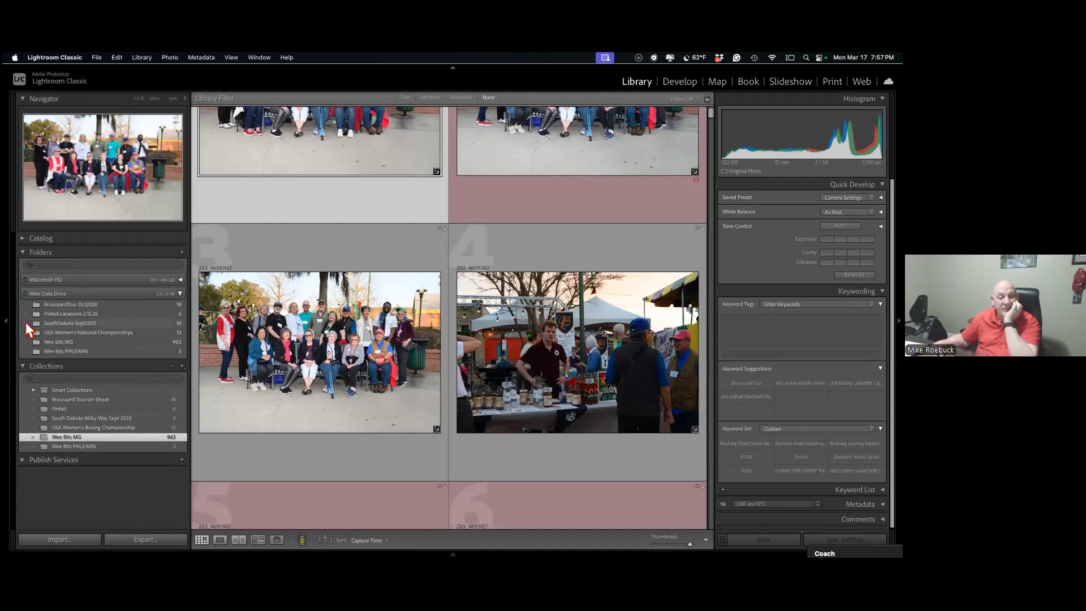
{"action": "left_click", "coordinate": [45, 343]}
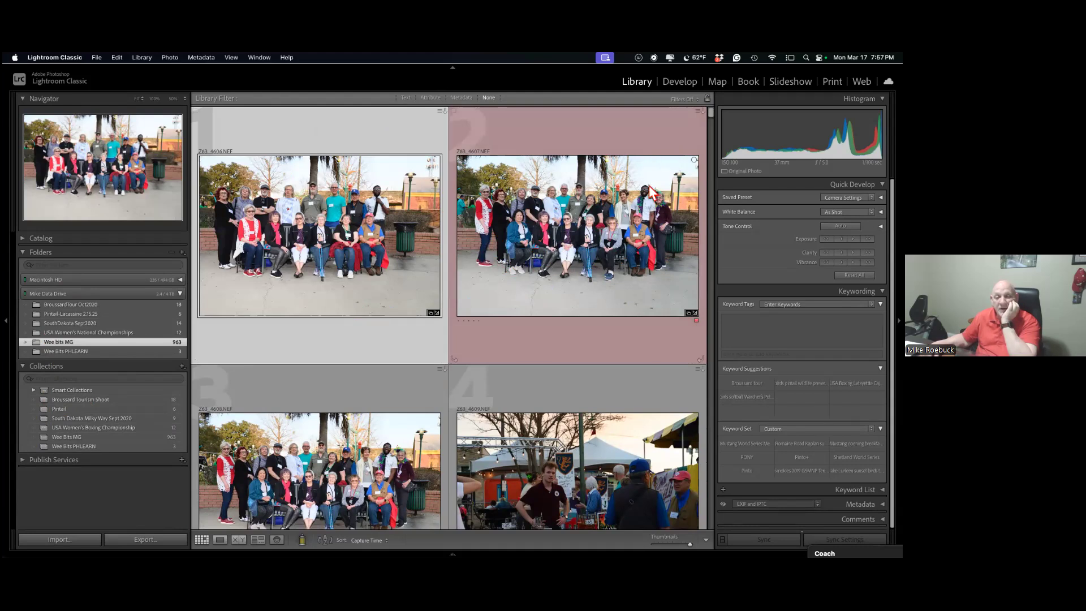
{"action": "scroll", "coordinate": [645, 244], "scroll_direction": "down", "scroll_amount": 10}
{"action": "scroll", "coordinate": [647, 249], "scroll_direction": "up", "scroll_amount": 10}
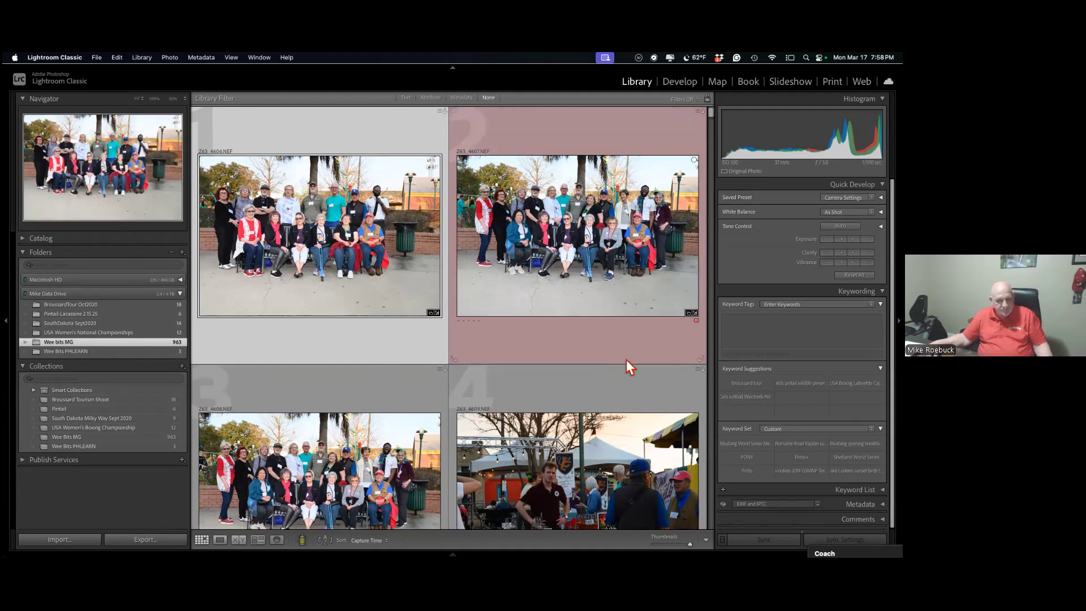
{"action": "key", "text": "super+Tab"}
{"action": "key", "text": "super+Tab"}
{"action": "key", "text": "super+Tab"}
{"action": "key", "text": "super+Tab"}
{"action": "key", "text": "super+Tab"}
{"action": "key", "text": "super+Tab"}
{"action": "key", "text": "super+Tab"}
{"action": "key", "text": "super+Tab"}
{"action": "key", "text": "super+Tab"}
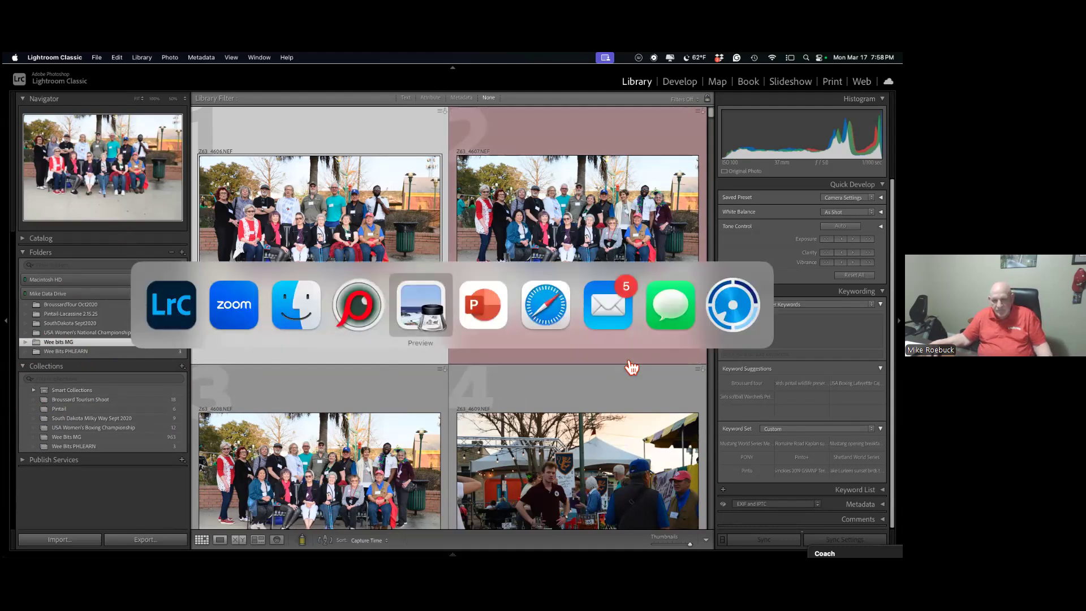
{"action": "key", "text": "super+Tab"}
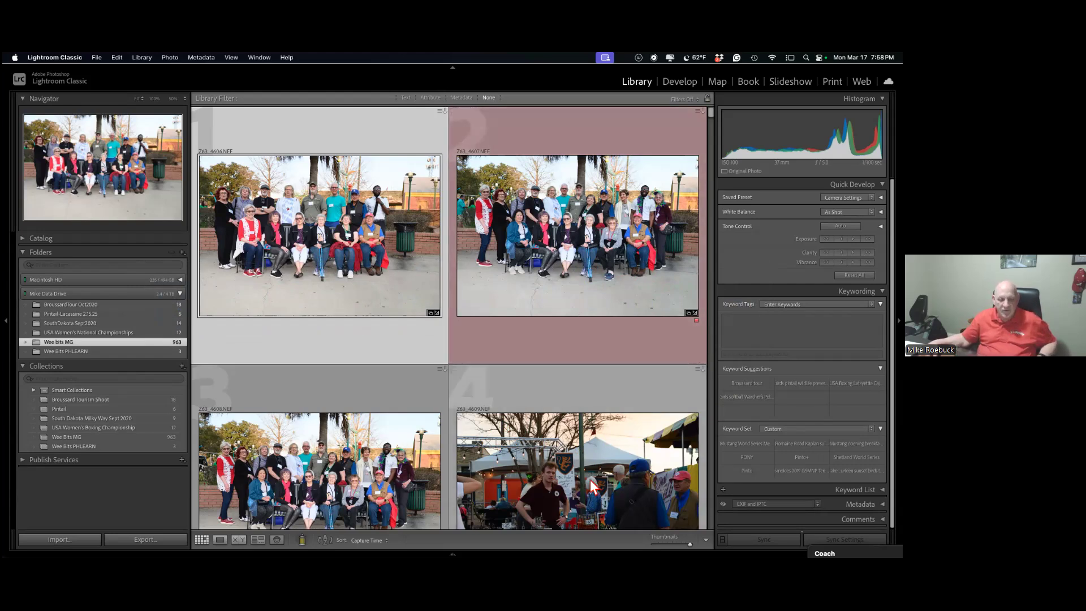
Switch to FastRawViewer and display the _Rejected folder inside 100NZ6_3 on the NIKON Z6_3 card.
{"action": "left_click", "coordinate": [452, 553]}
{"action": "mouse_move", "coordinate": [430, 557]}
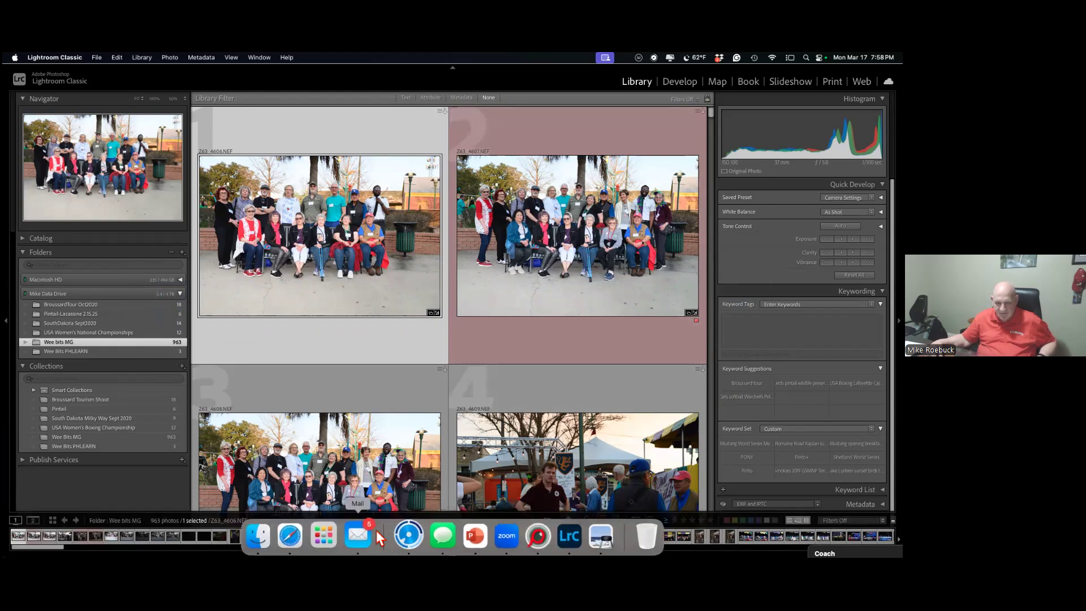
{"action": "left_click", "coordinate": [527, 537]}
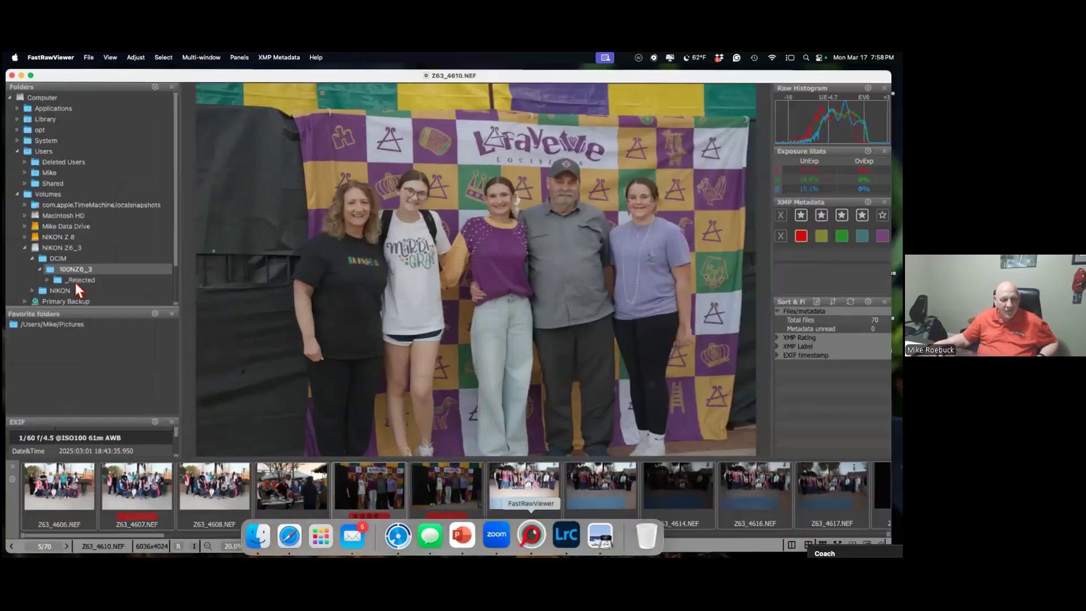
{"action": "left_click", "coordinate": [80, 281]}
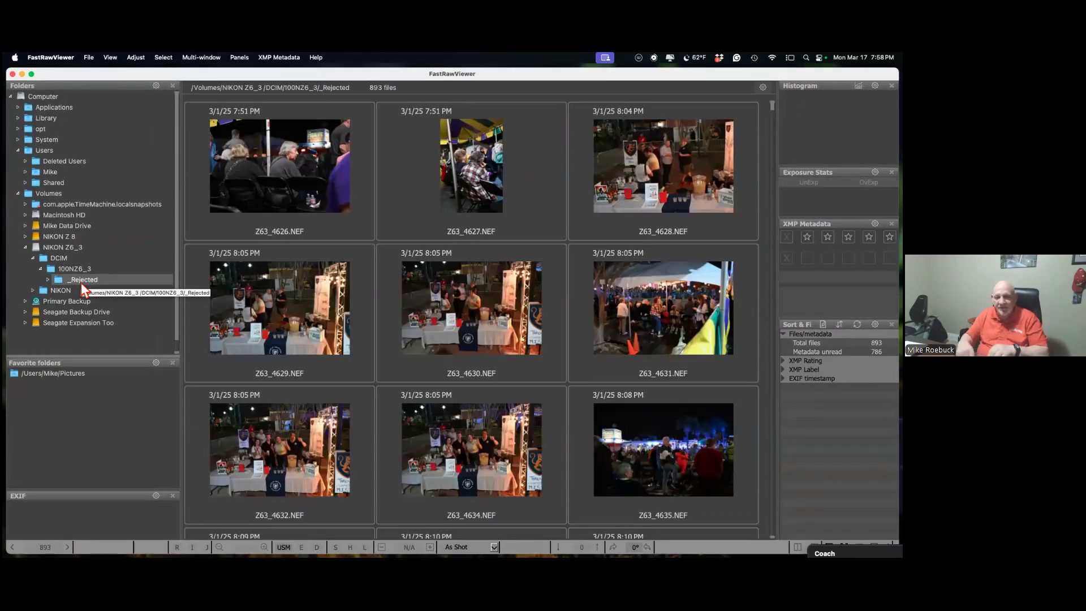
{"action": "left_click", "coordinate": [49, 279]}
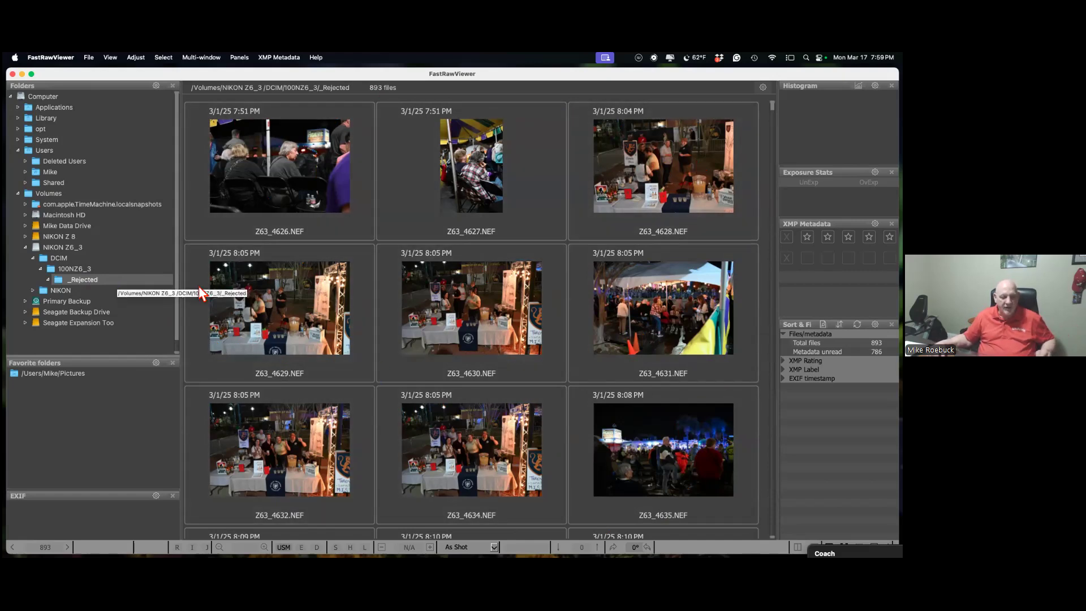
Return to Lightroom Classic, select Z63_4759.NEF in the Wee bits MG folder and look over the available selection commands.
{"action": "key", "text": "super+Tab"}
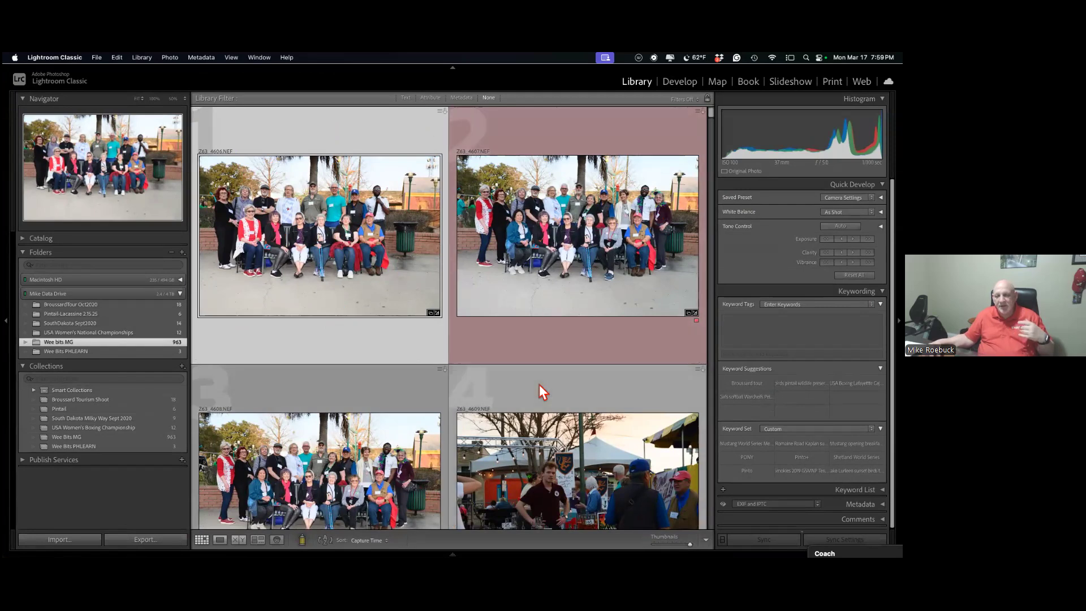
{"action": "scroll", "coordinate": [525, 490], "scroll_direction": "down", "scroll_amount": 20}
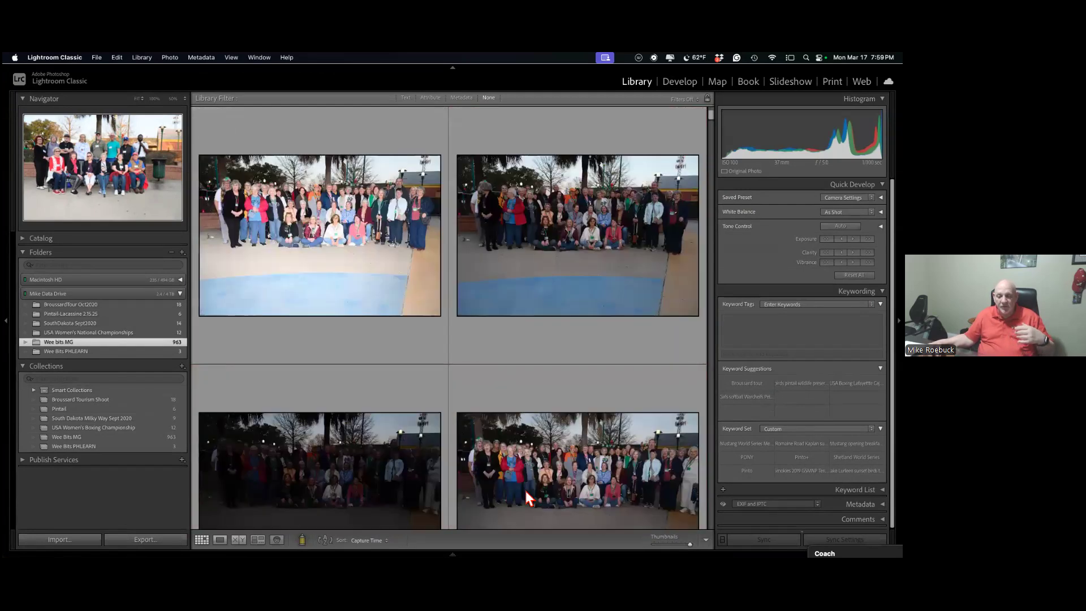
{"action": "scroll", "coordinate": [524, 285], "scroll_direction": "down", "scroll_amount": 20}
{"action": "left_click", "coordinate": [547, 268]}
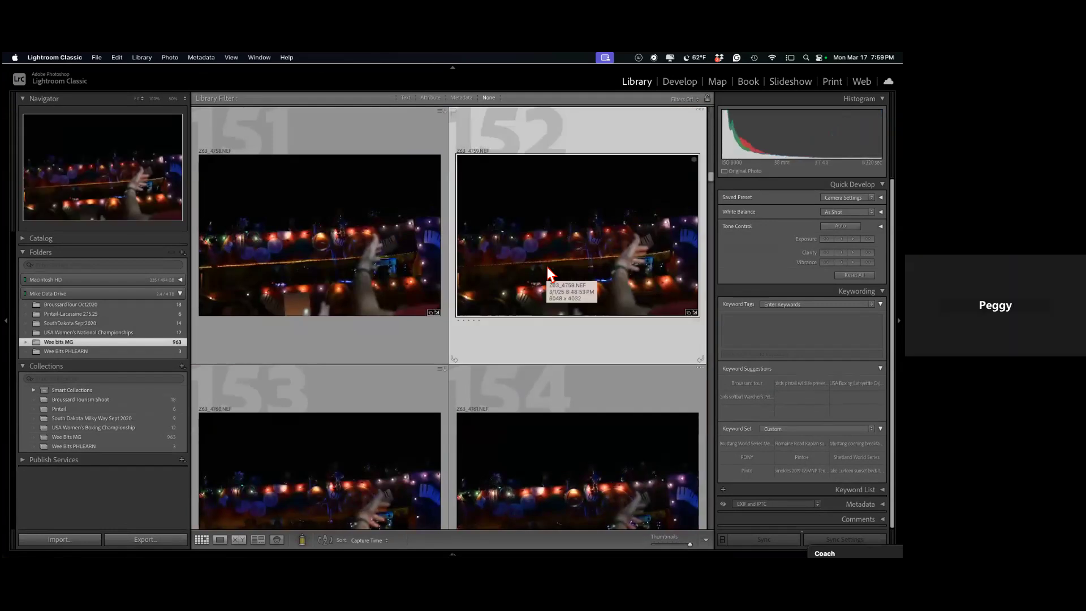
{"action": "left_click", "coordinate": [115, 57]}
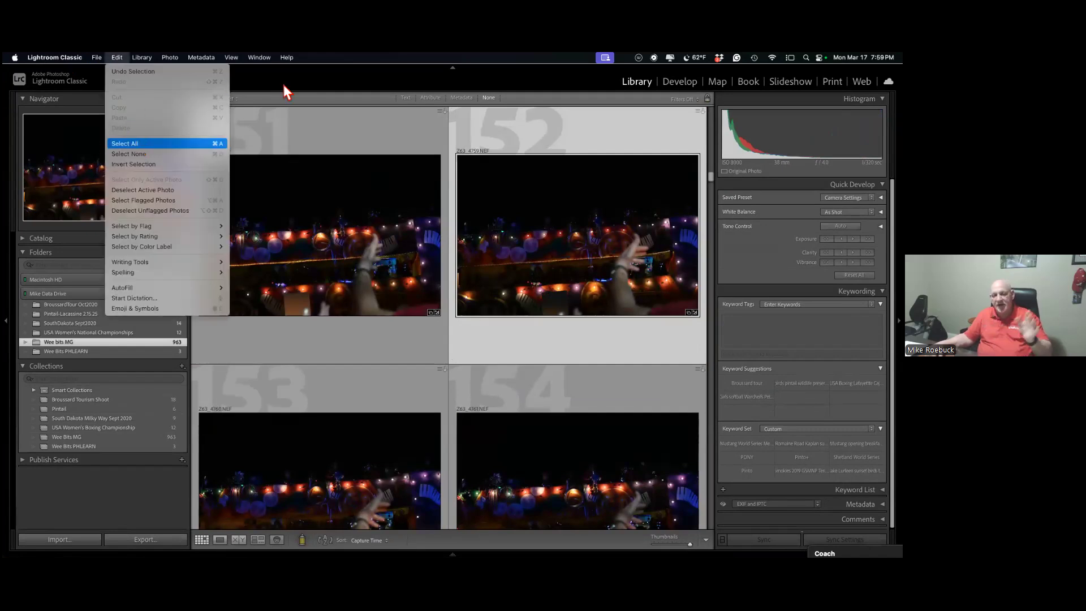
{"action": "left_click", "coordinate": [321, 116]}
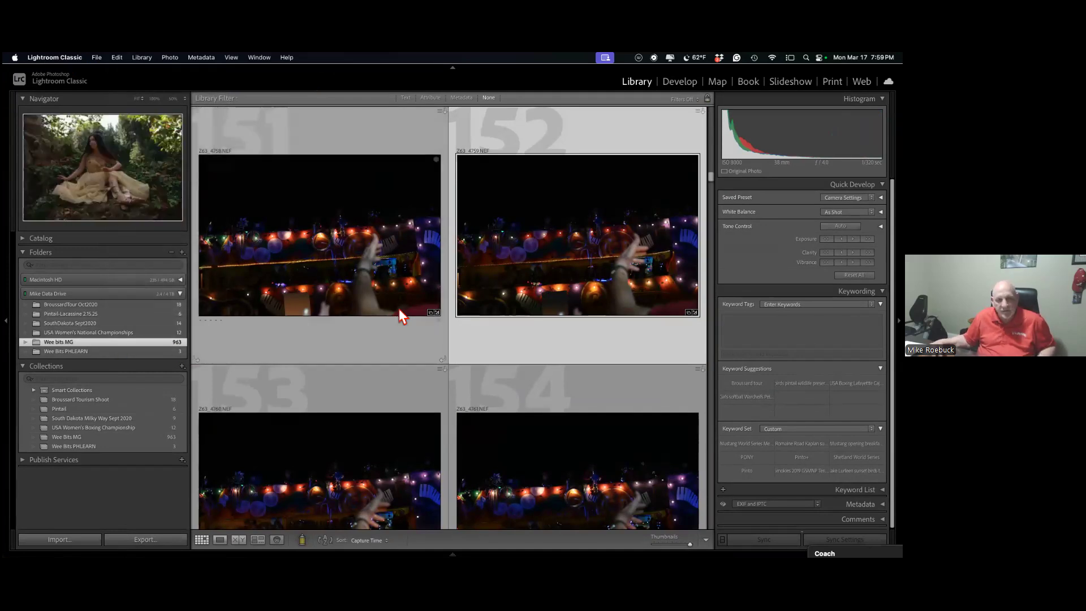
Open Z63_4607.NEF in Loupe view and inspect the group's faces up close before returning to the full photo.
{"action": "scroll", "coordinate": [398, 309], "scroll_direction": "down", "scroll_amount": 15}
{"action": "scroll", "coordinate": [398, 309], "scroll_direction": "up", "scroll_amount": 20}
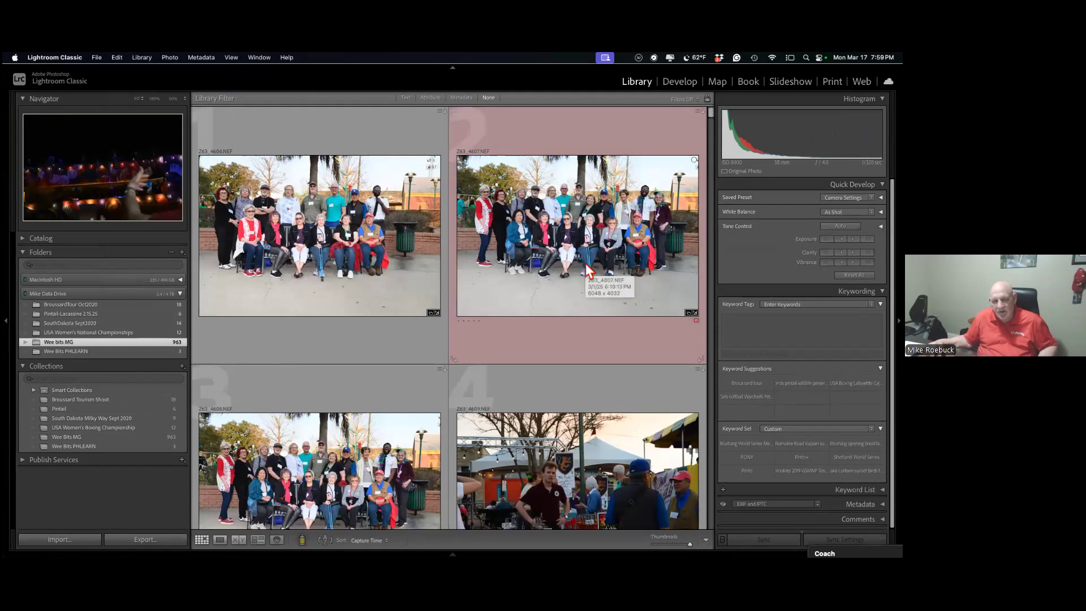
{"action": "double_click", "coordinate": [588, 271]}
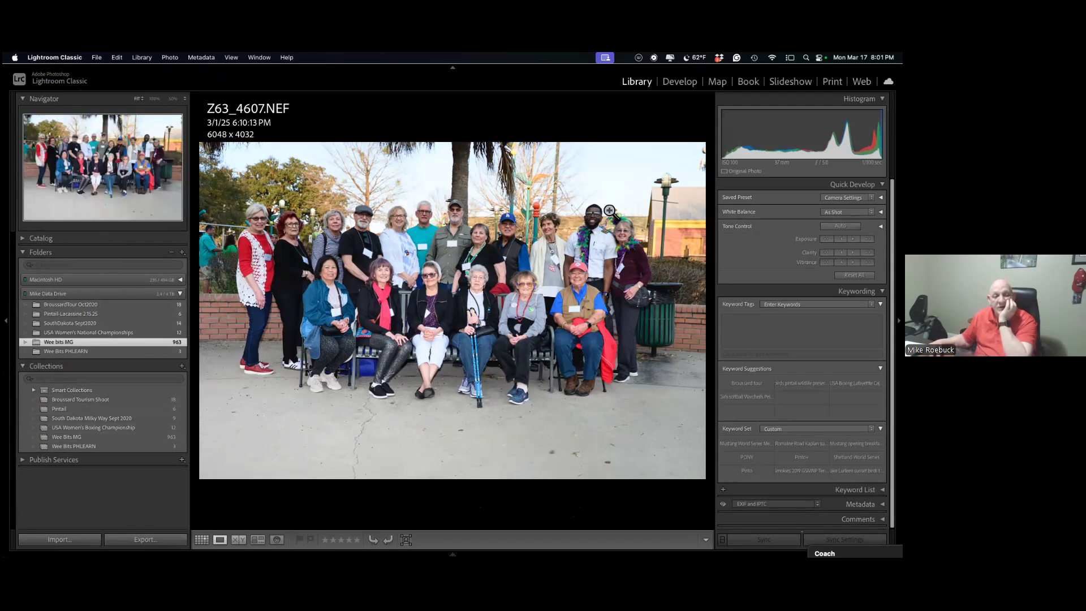
{"action": "left_click", "coordinate": [500, 259]}
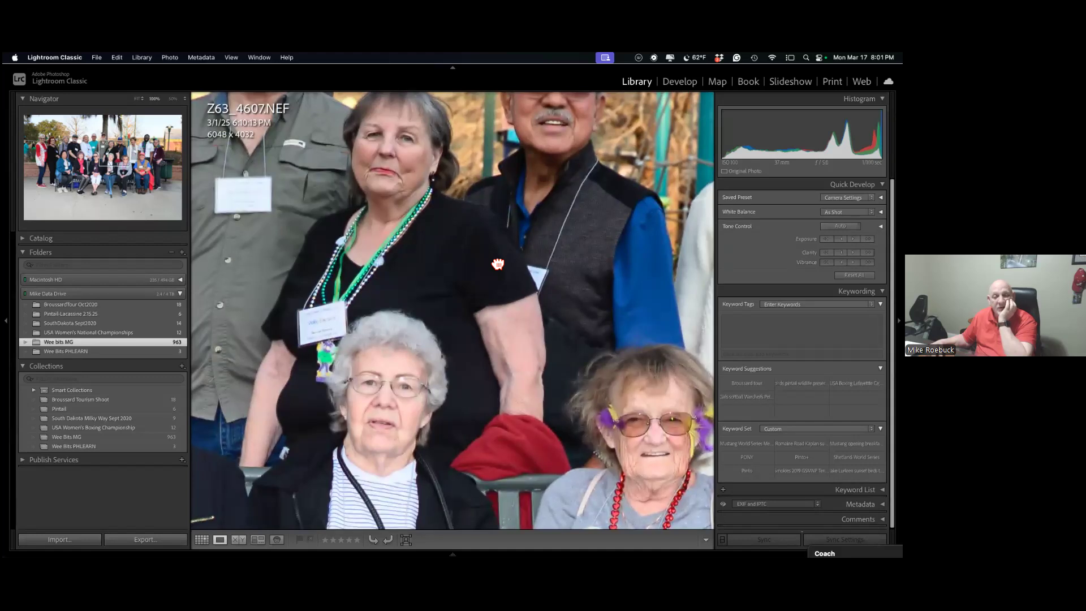
{"action": "left_click", "coordinate": [498, 264]}
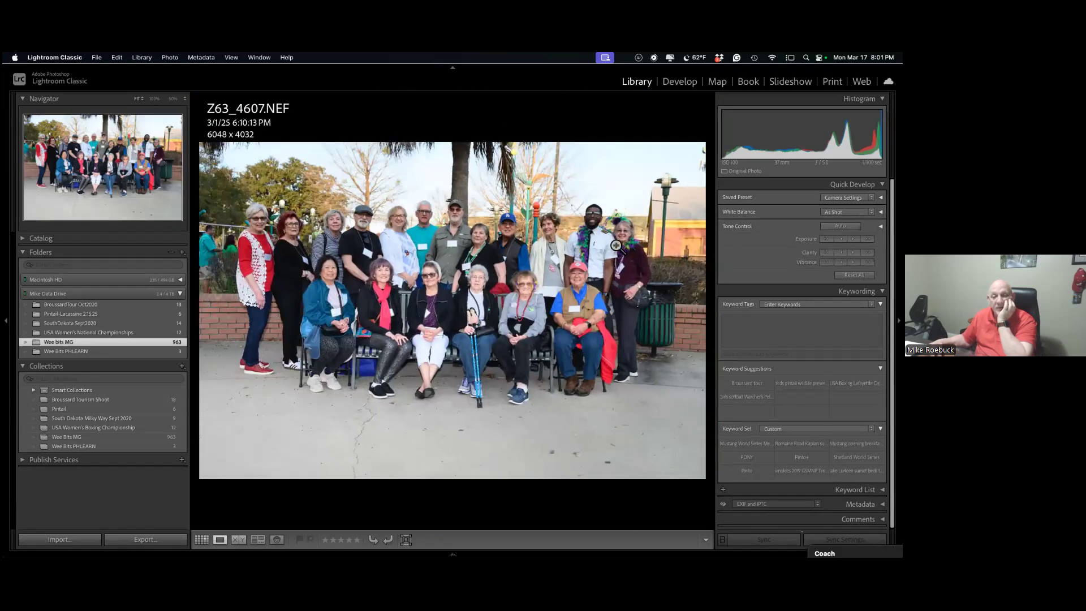
{"action": "left_click", "coordinate": [557, 238]}
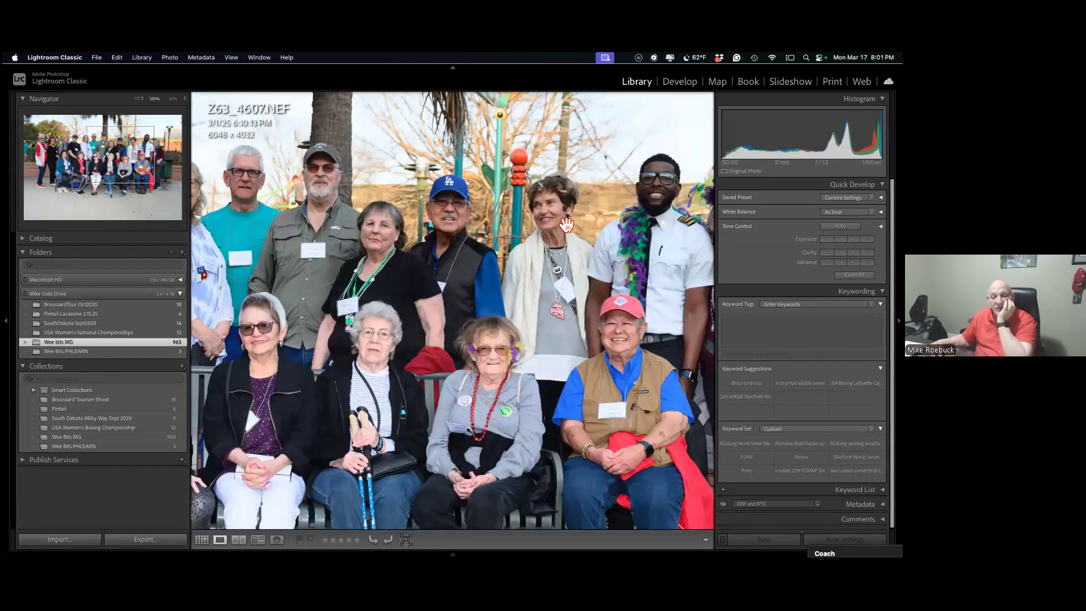
{"action": "left_click", "coordinate": [514, 307]}
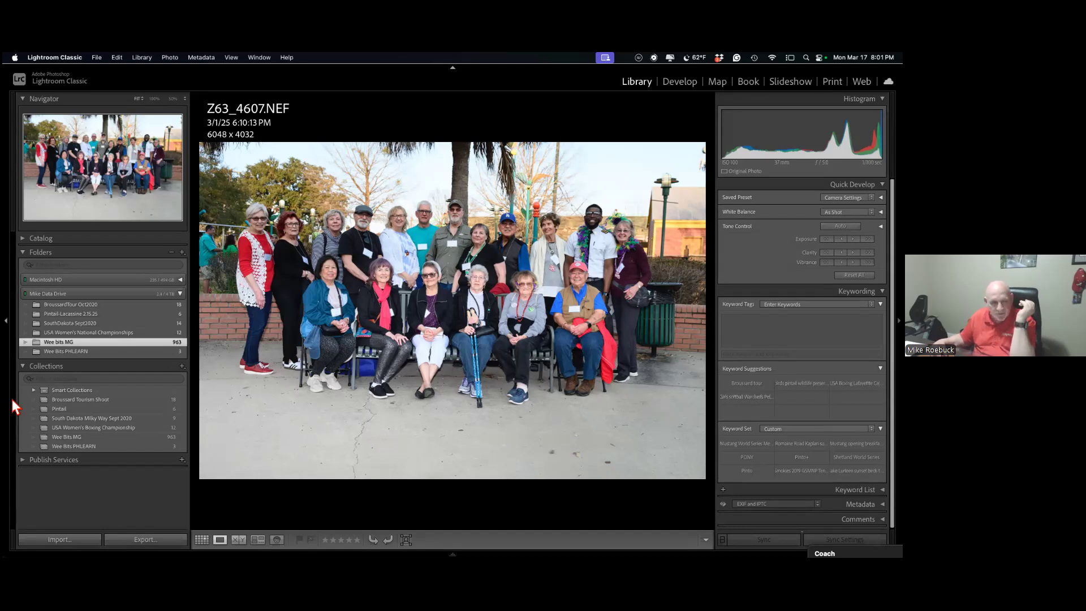
Display the USA Women's Boxing Championship collection in Grid view and show the Metadata columns of the Library Filter.
{"action": "left_click", "coordinate": [78, 420]}
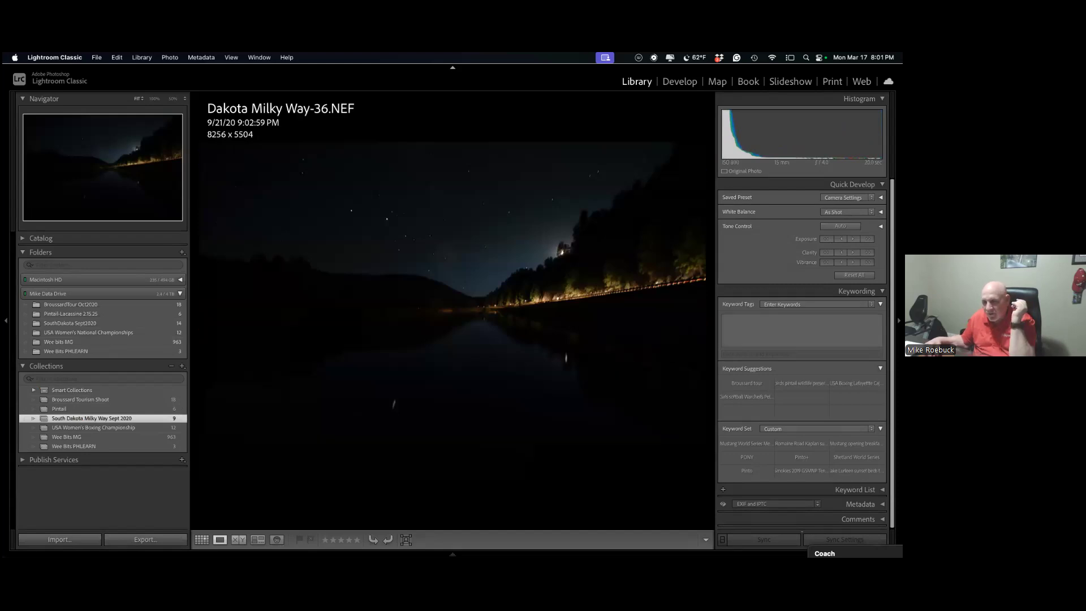
{"action": "left_click", "coordinate": [109, 430]}
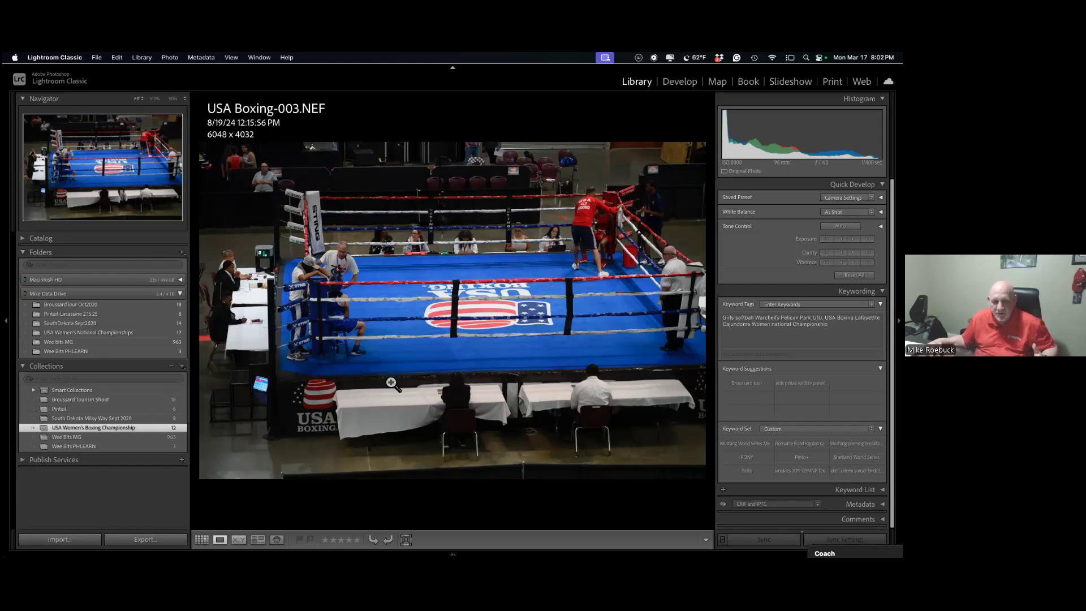
{"action": "left_click", "coordinate": [202, 540]}
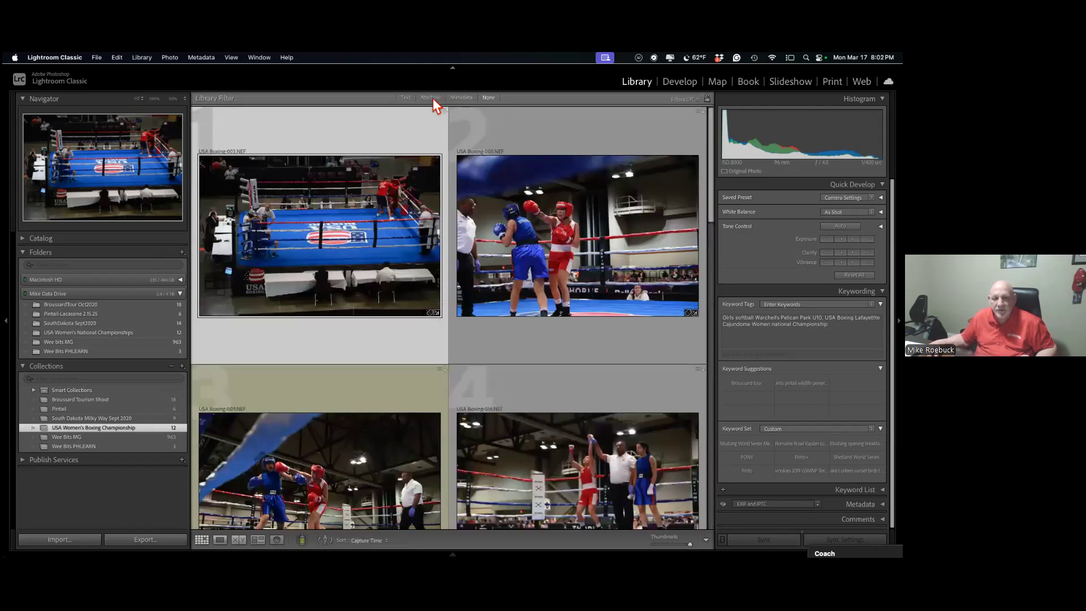
{"action": "left_click", "coordinate": [465, 98]}
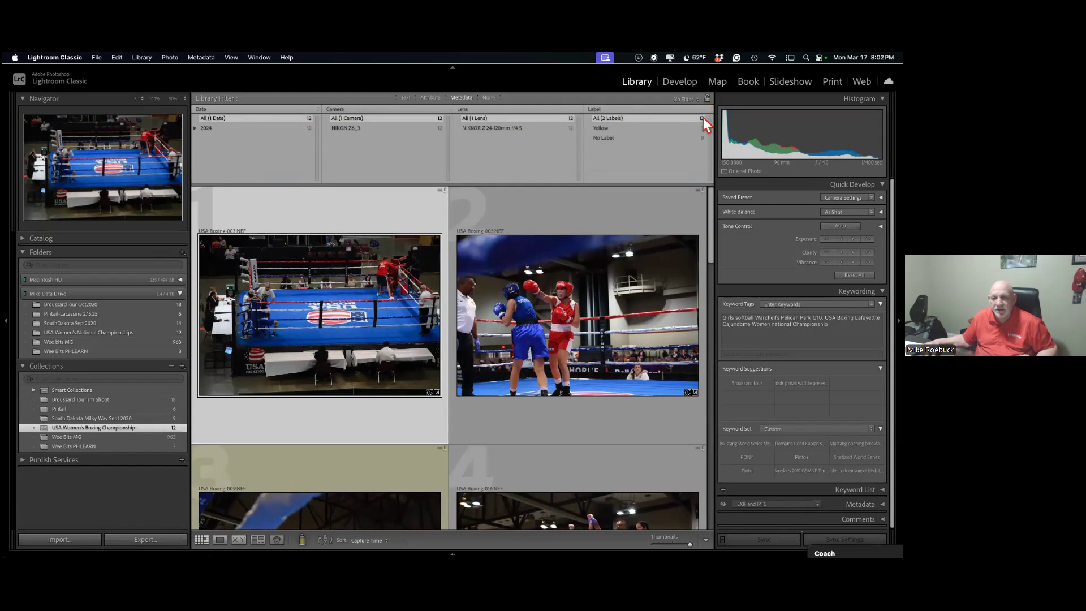
Switch the Label column of the metadata filter to Keyword and filter by the USA Boxing Lafayette Cajundome Women national Championship keyword.
{"action": "left_click", "coordinate": [602, 107]}
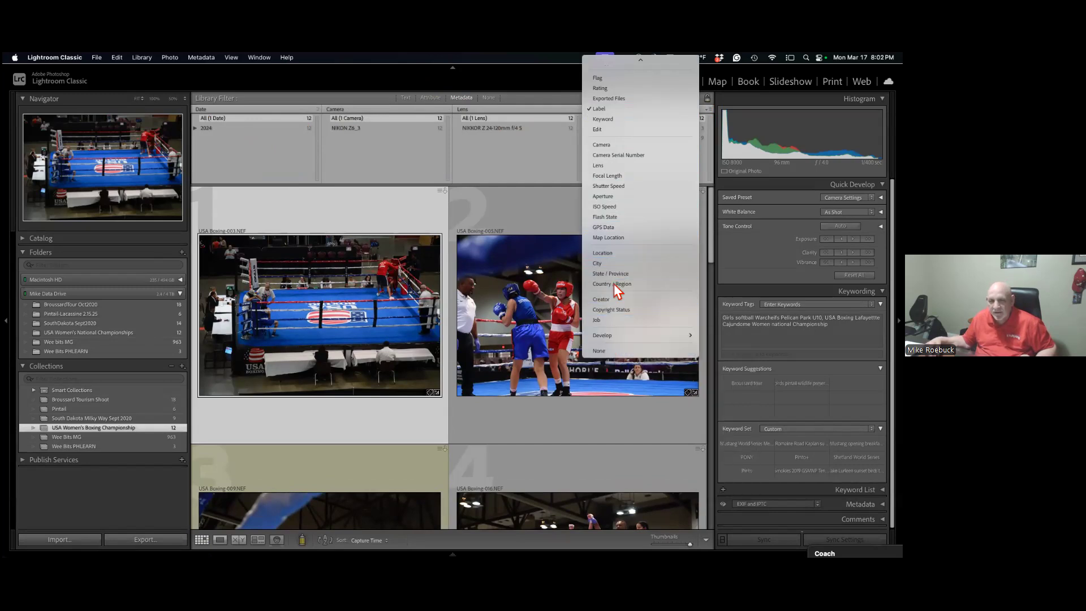
{"action": "left_click", "coordinate": [612, 120]}
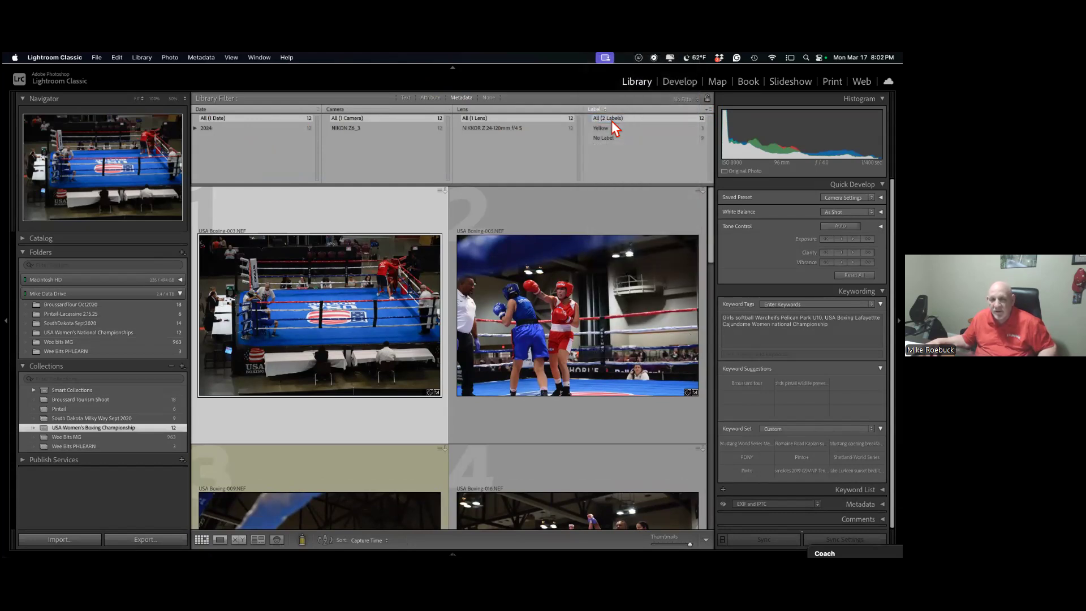
{"action": "left_click", "coordinate": [603, 130]}
{"action": "left_click", "coordinate": [613, 137]}
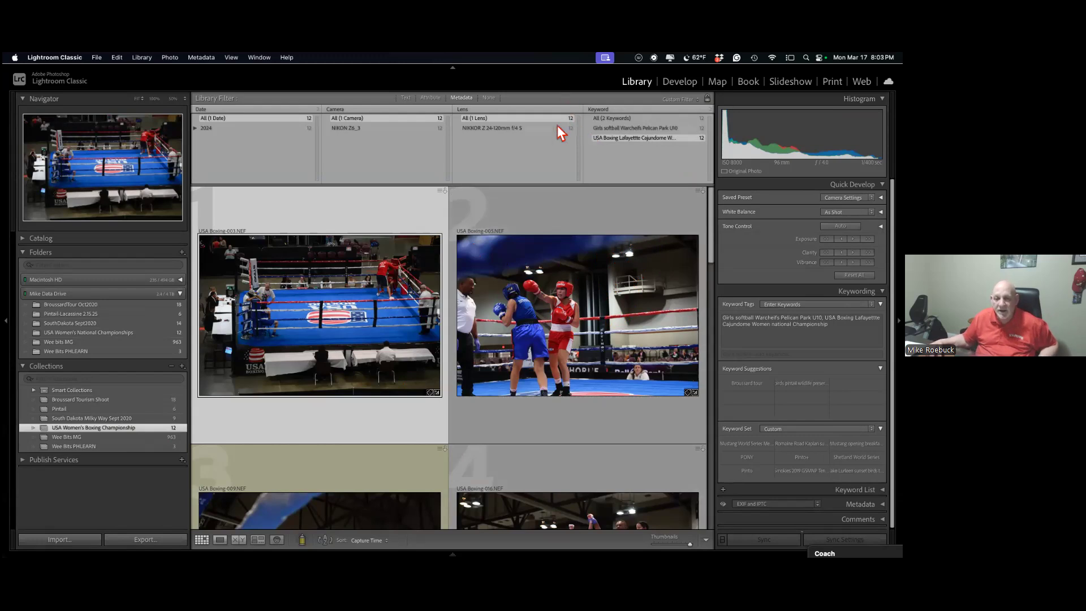
Replace the Lens column of the metadata filter with Has AI Mask and look over the other available column criteria.
{"action": "left_click", "coordinate": [471, 109]}
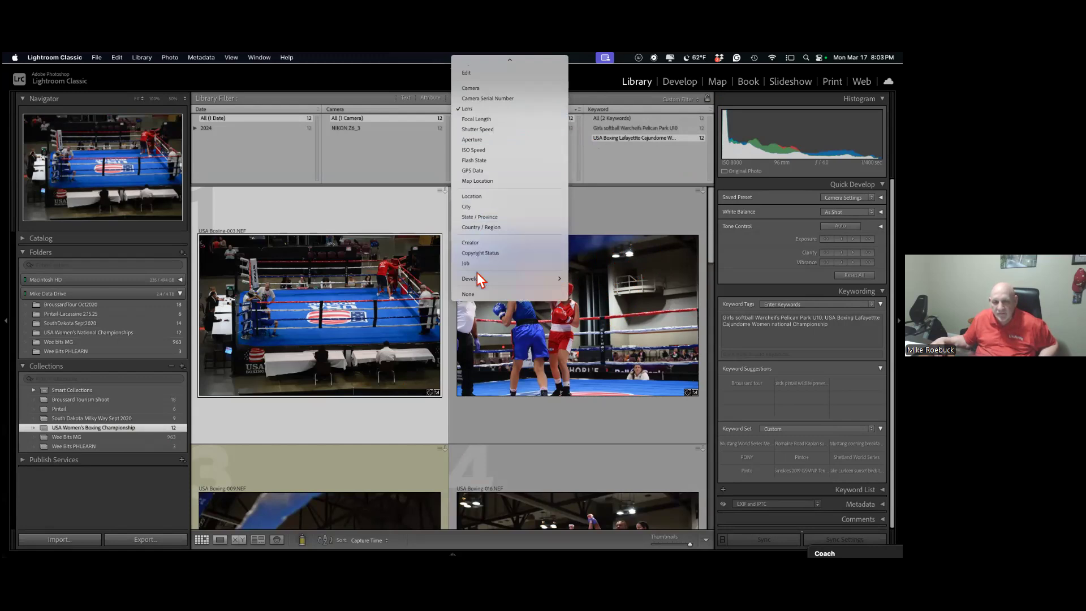
{"action": "mouse_move", "coordinate": [476, 276]}
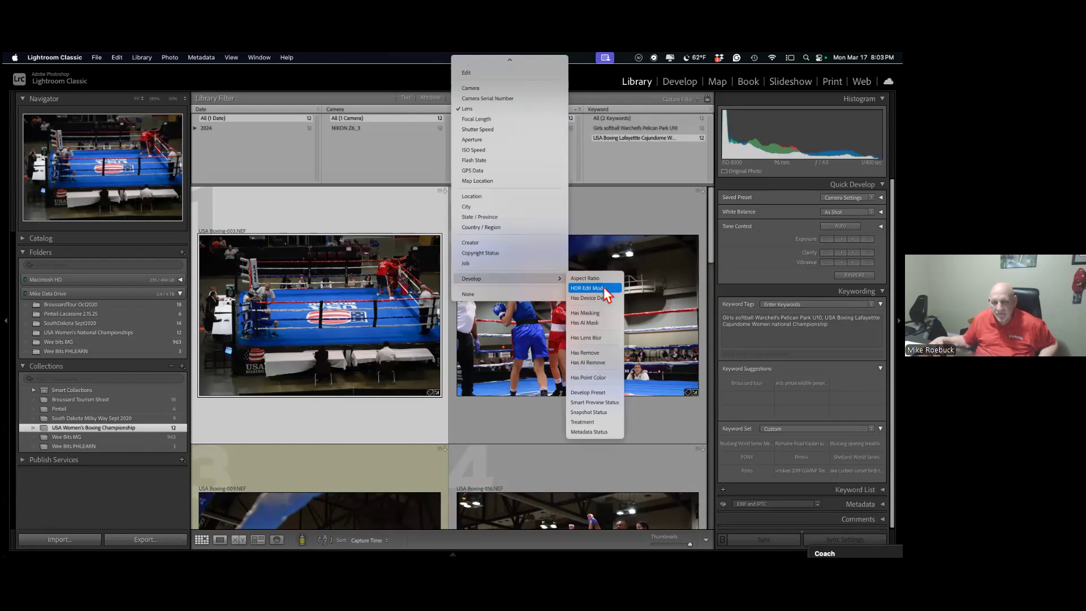
{"action": "left_click", "coordinate": [591, 325]}
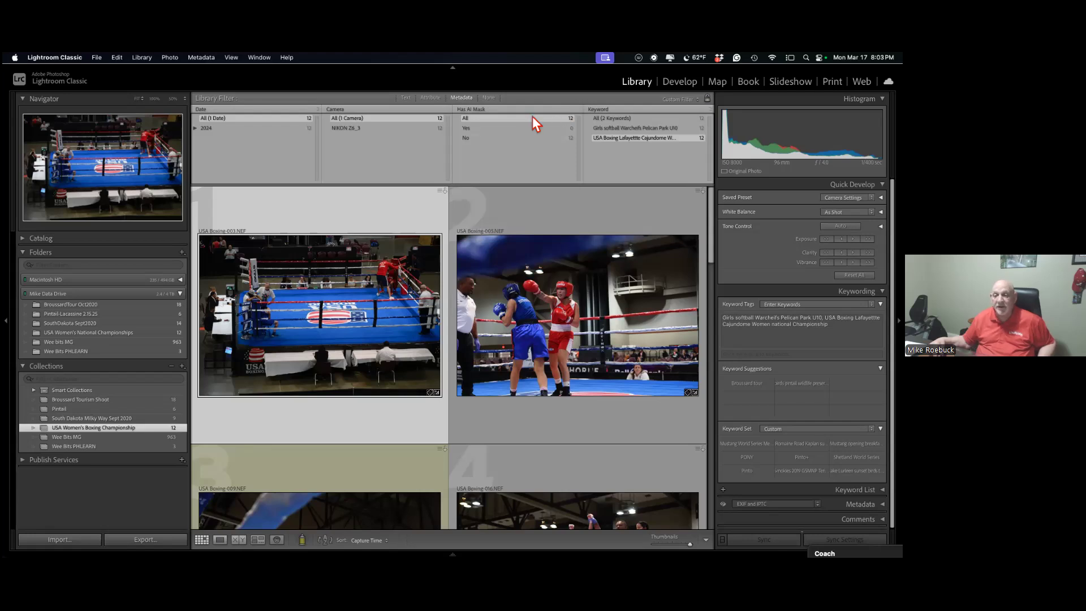
{"action": "left_click", "coordinate": [490, 109]}
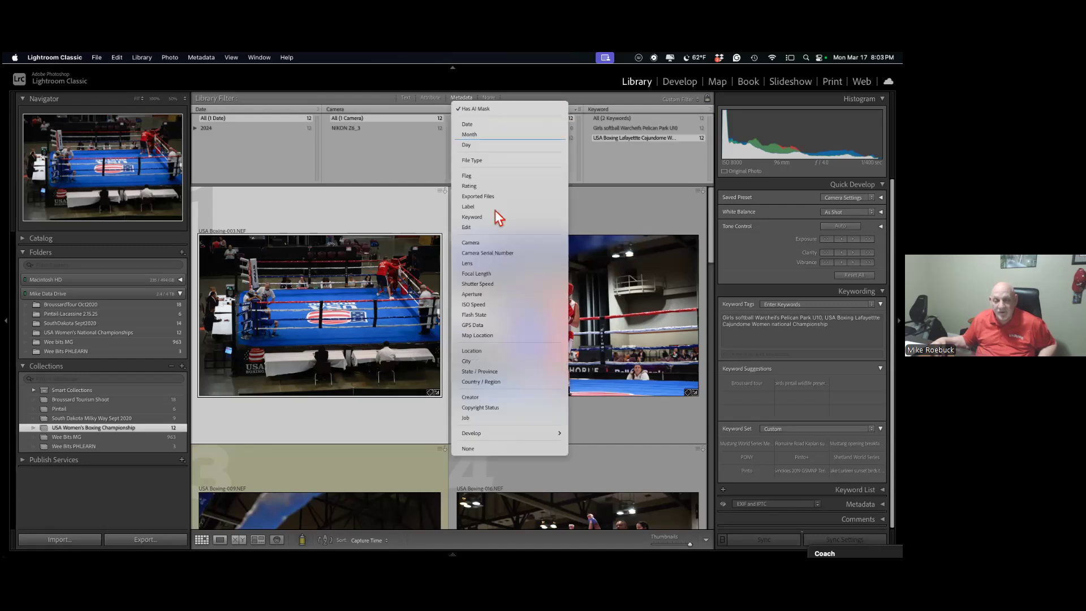
{"action": "mouse_move", "coordinate": [467, 433]}
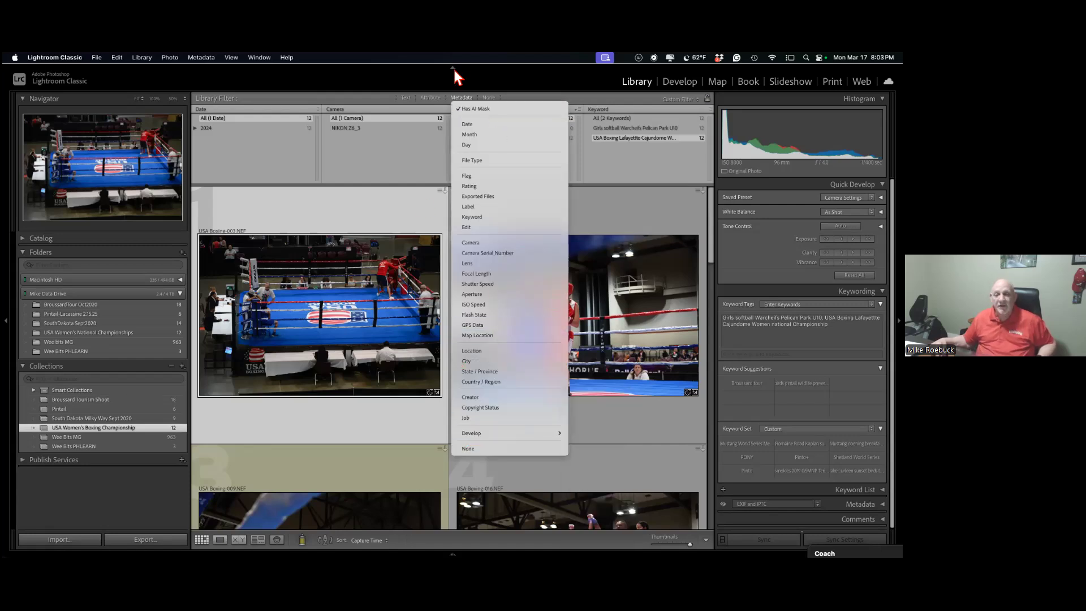
{"action": "left_click", "coordinate": [317, 229]}
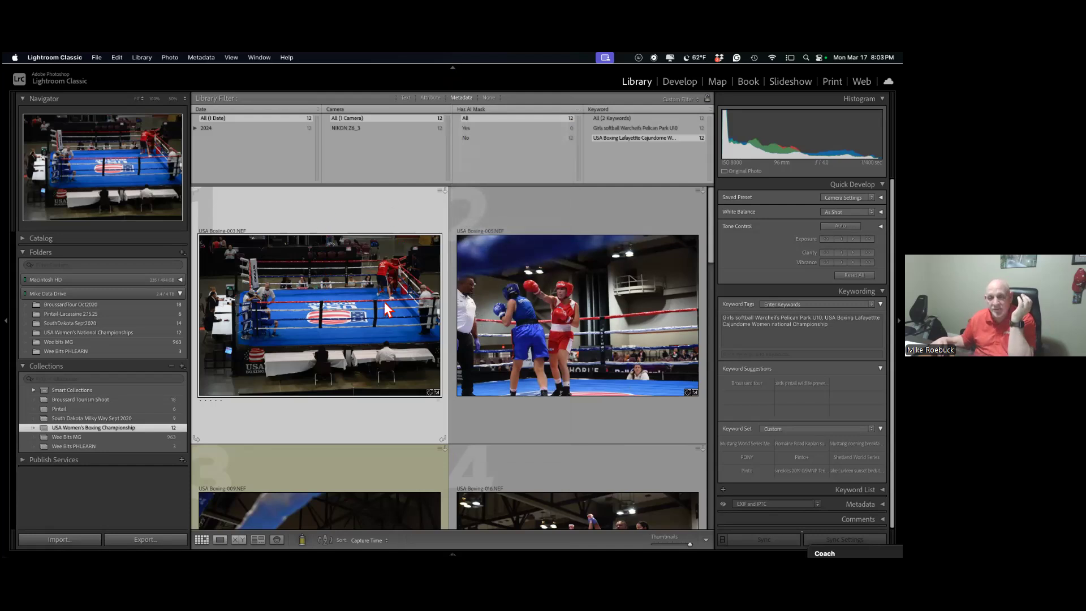
Add a text filter on any searchable field that contains words, with the search term boxing.
{"action": "left_click", "coordinate": [408, 98]}
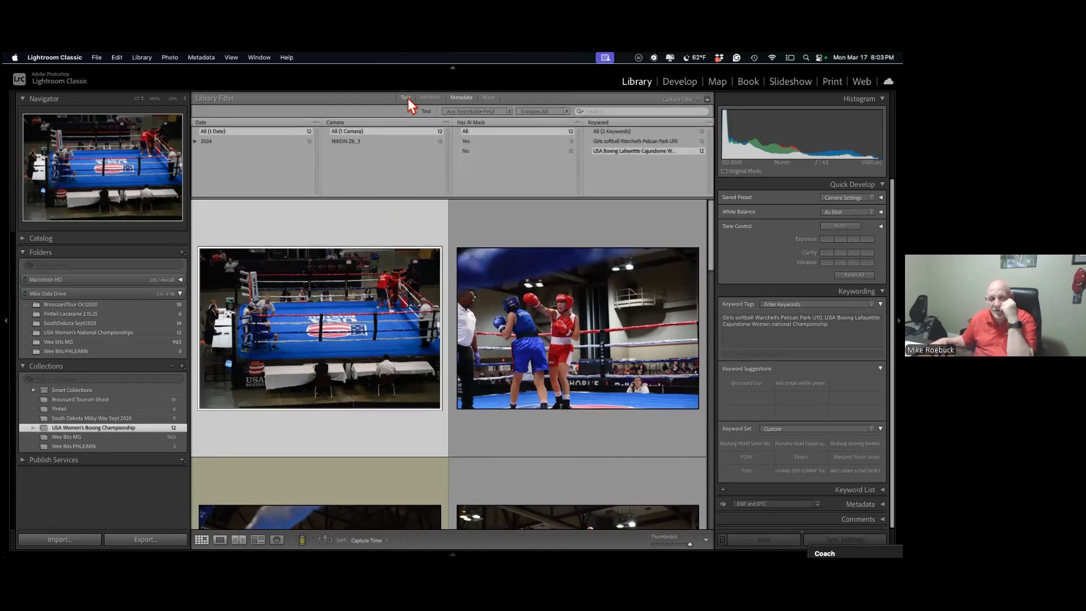
{"action": "left_click", "coordinate": [599, 111]}
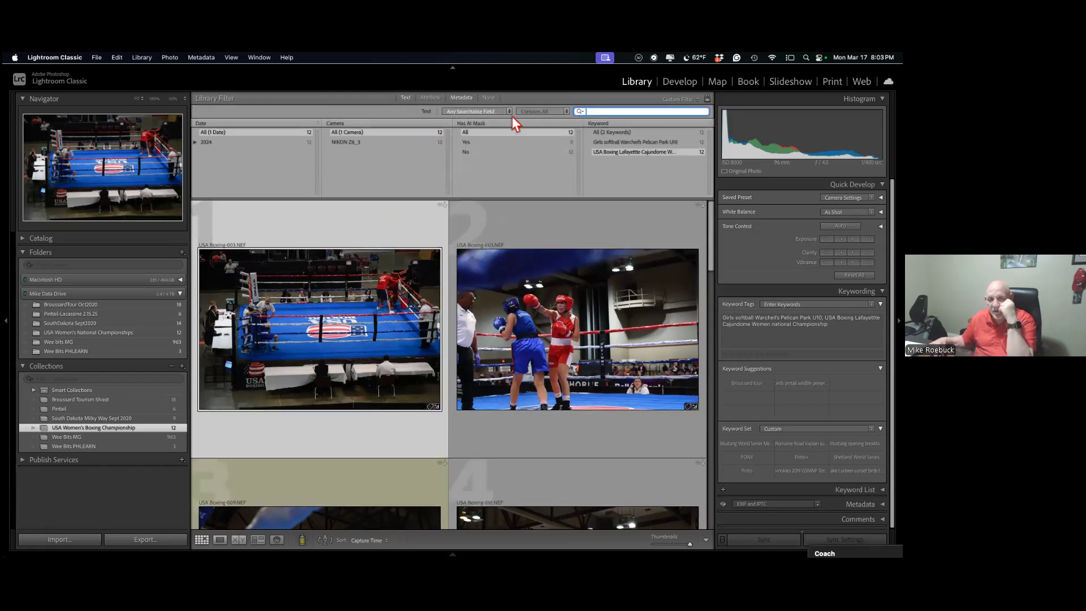
{"action": "left_click", "coordinate": [566, 112]}
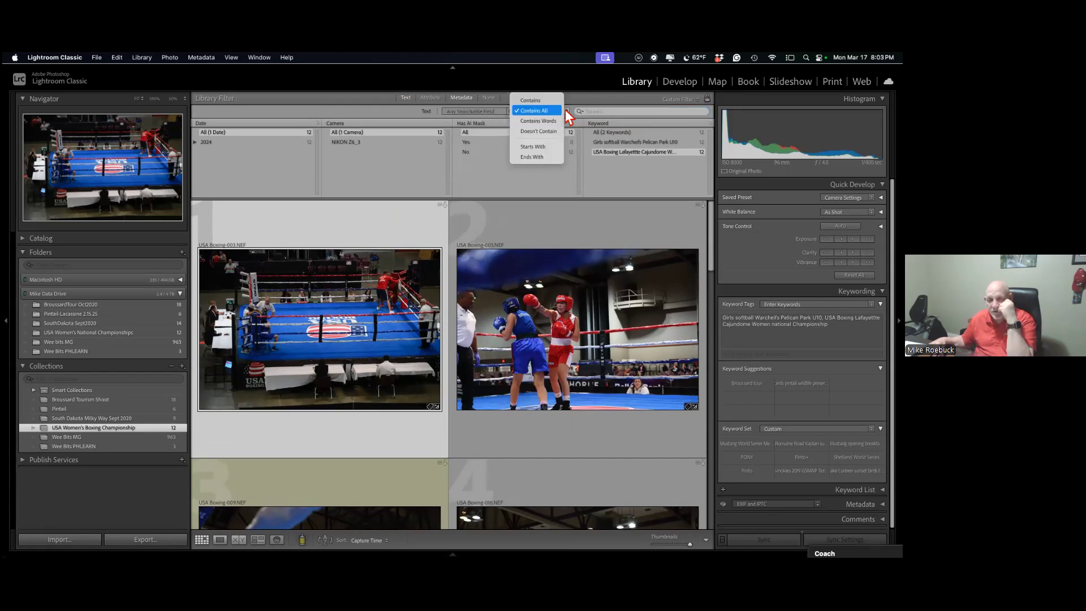
{"action": "left_click", "coordinate": [534, 121]}
{"action": "left_click", "coordinate": [611, 112]}
{"action": "type", "text": "b"}
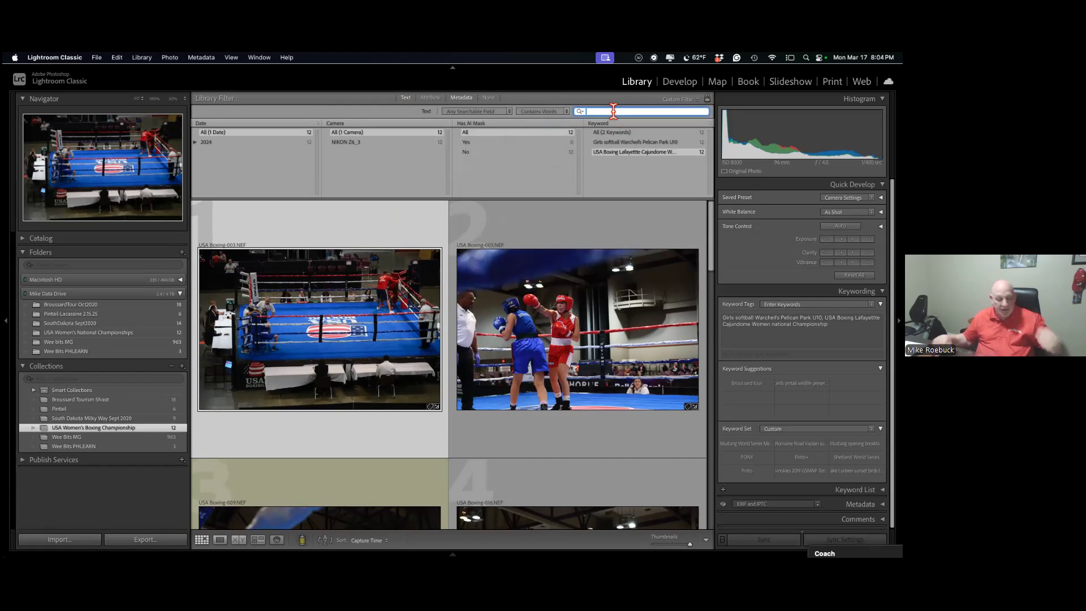
{"action": "type", "text": "oxing"}
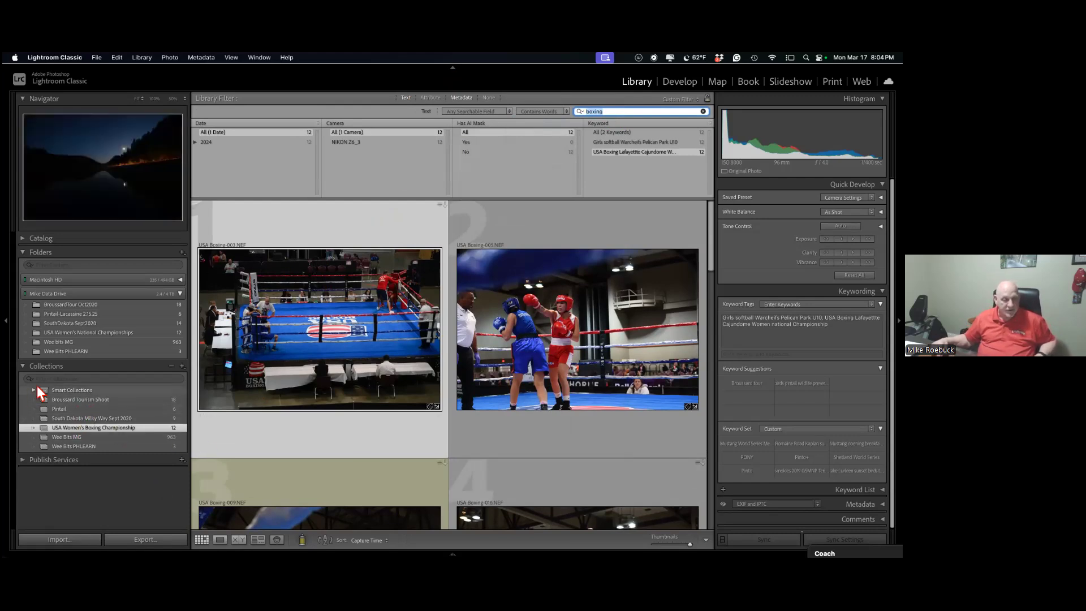
Open the Wee bits MG folder, select the whole Mike Data Drive and apply the boxing text filter there.
{"action": "left_click", "coordinate": [56, 293]}
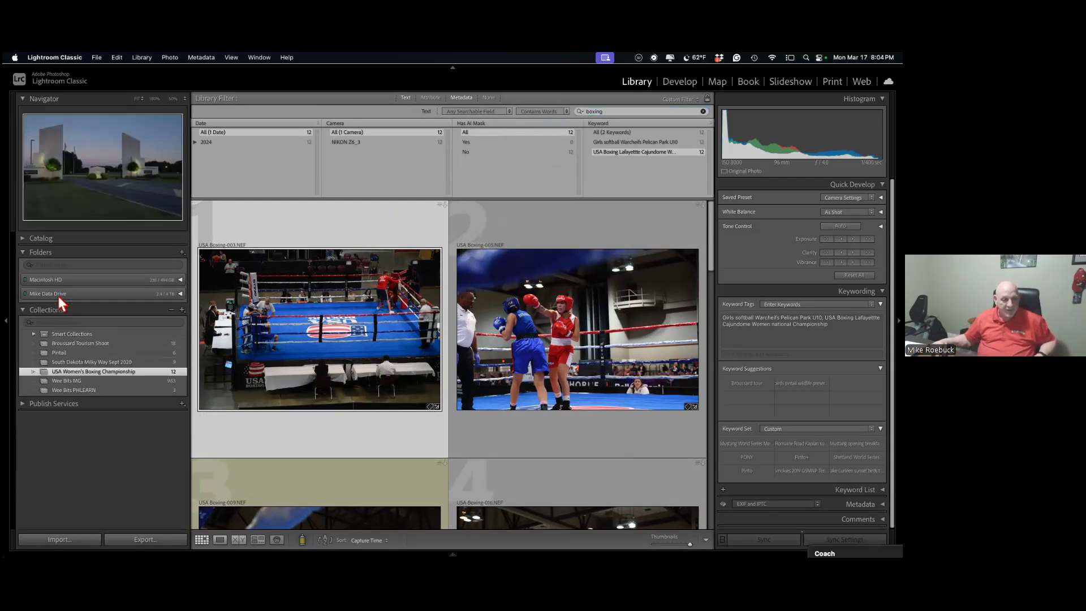
{"action": "left_click", "coordinate": [178, 293]}
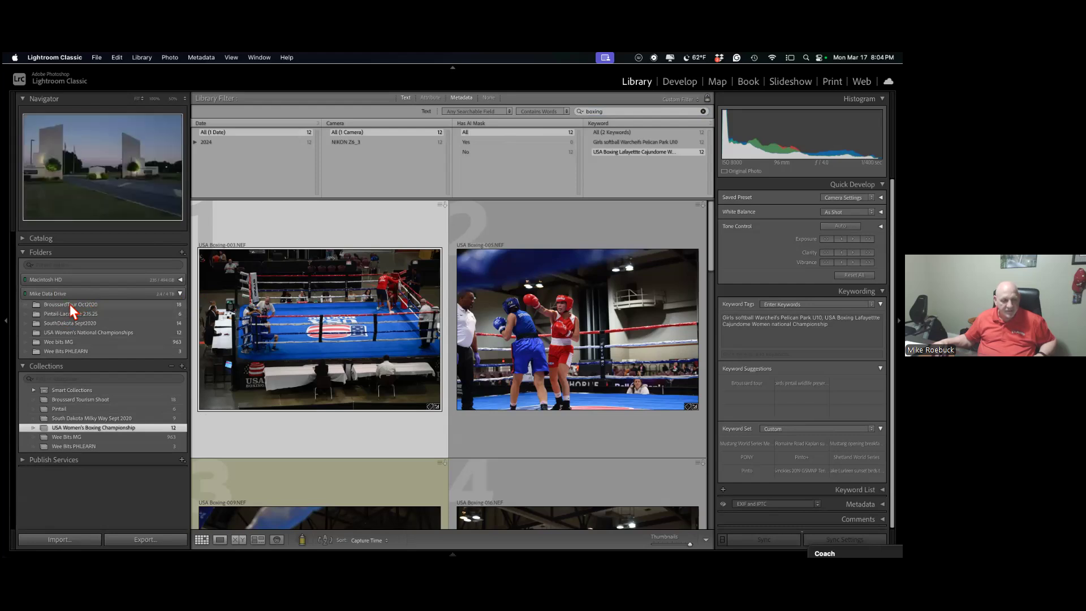
{"action": "left_click", "coordinate": [72, 342]}
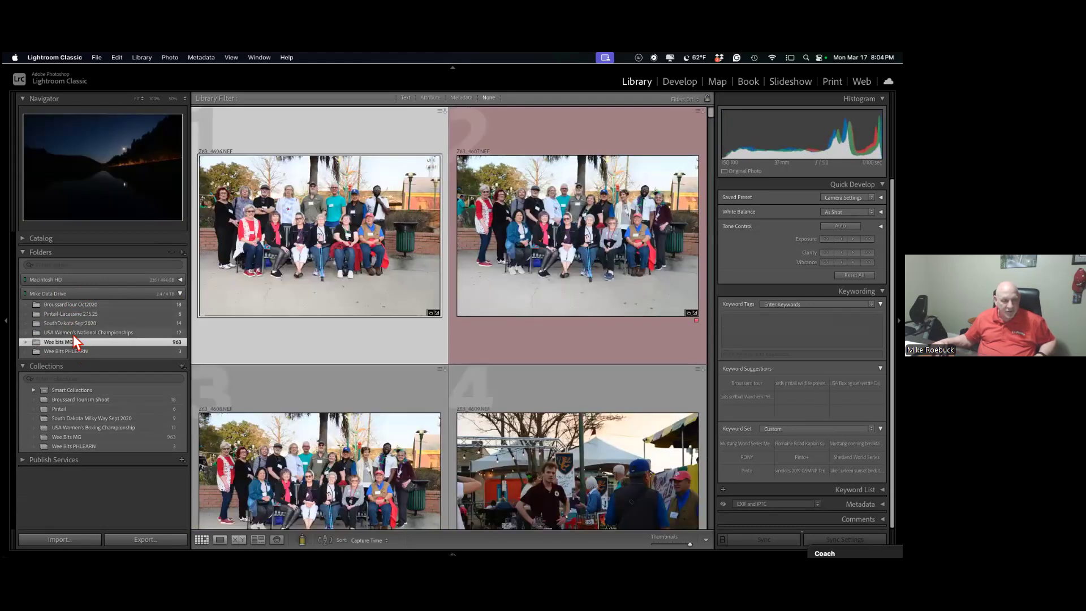
{"action": "left_click", "coordinate": [70, 293]}
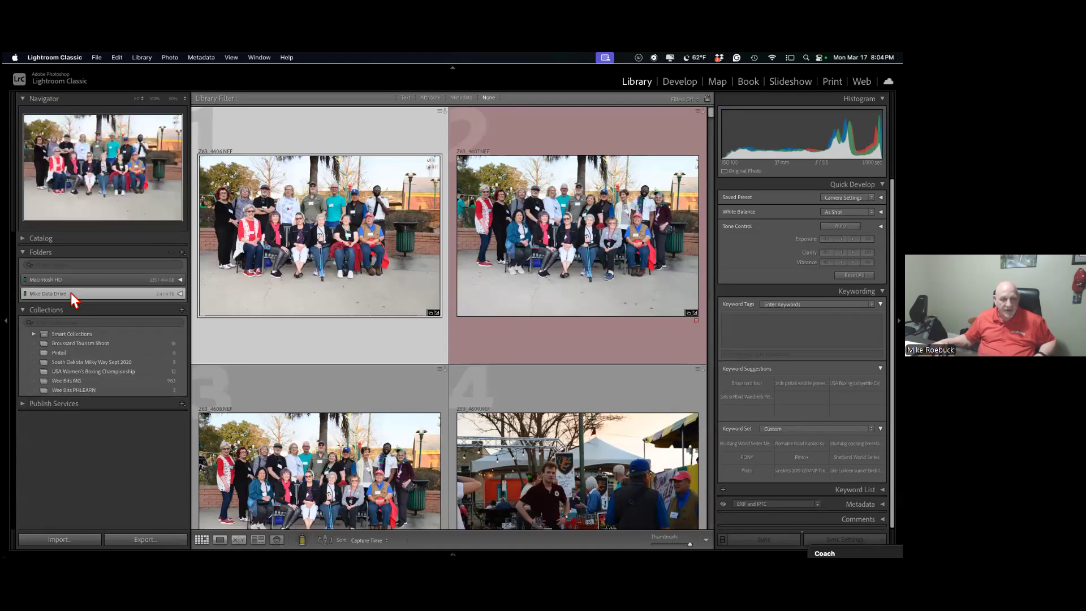
{"action": "left_click", "coordinate": [404, 98]}
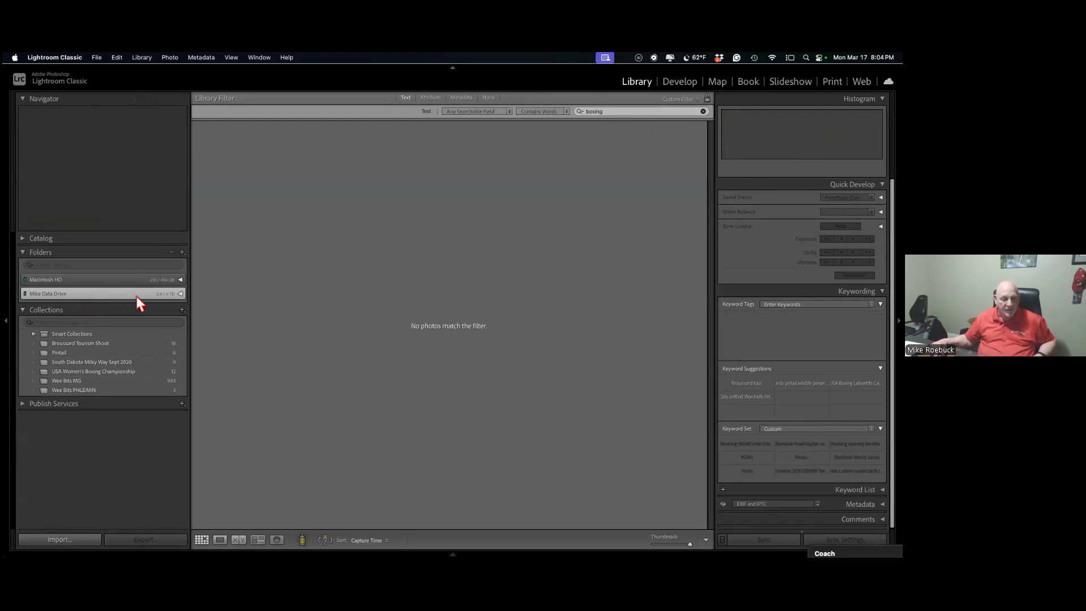
{"action": "left_click", "coordinate": [179, 293]}
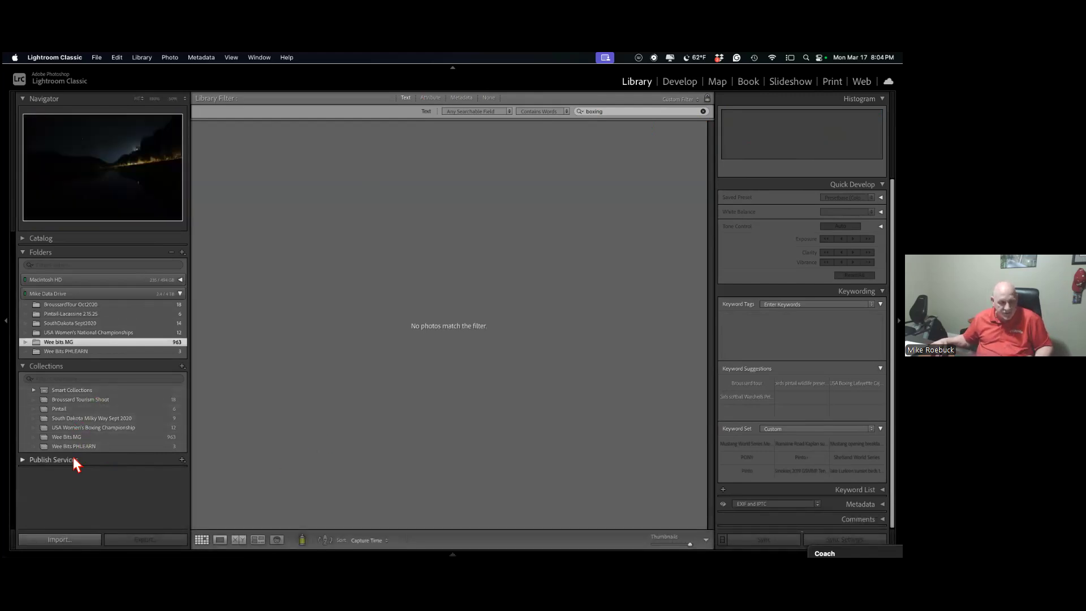
Return to the USA Women's Boxing Championship collection and open the yellow-labelled photo of two boxers and the referee in the Develop module.
{"action": "left_click", "coordinate": [67, 429]}
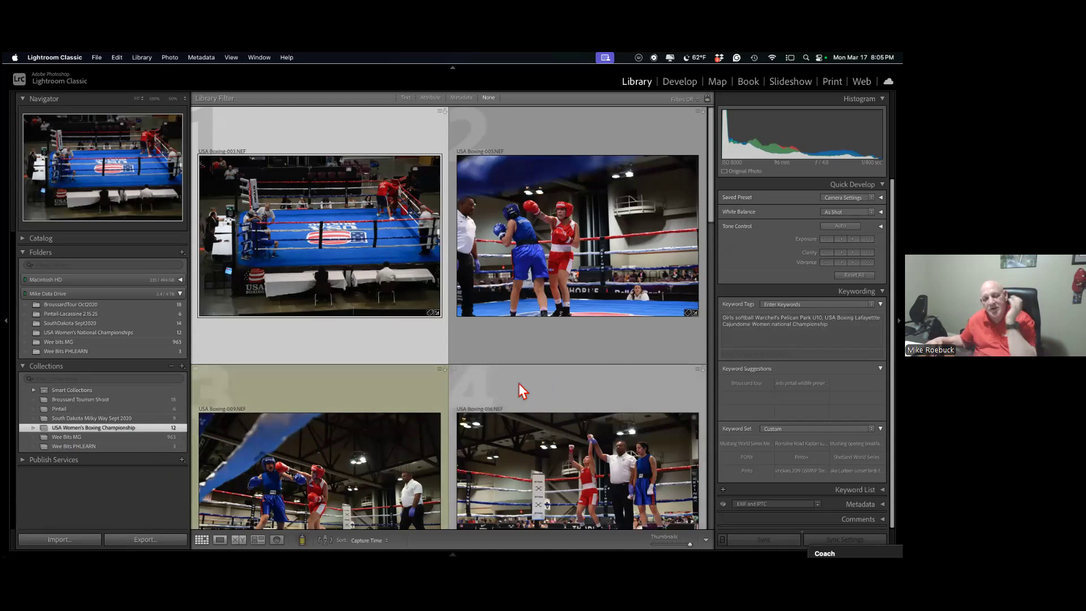
{"action": "scroll", "coordinate": [456, 436], "scroll_direction": "down", "scroll_amount": 3}
{"action": "key", "text": "Up"}
{"action": "key", "text": "Up"}
{"action": "key", "text": "Up"}
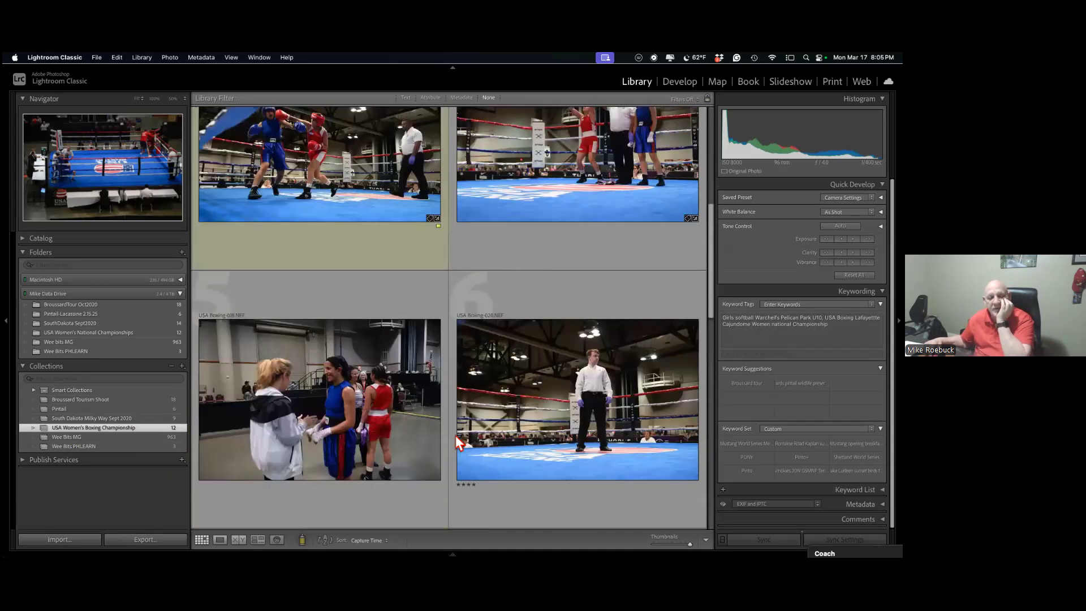
{"action": "double_click", "coordinate": [365, 426]}
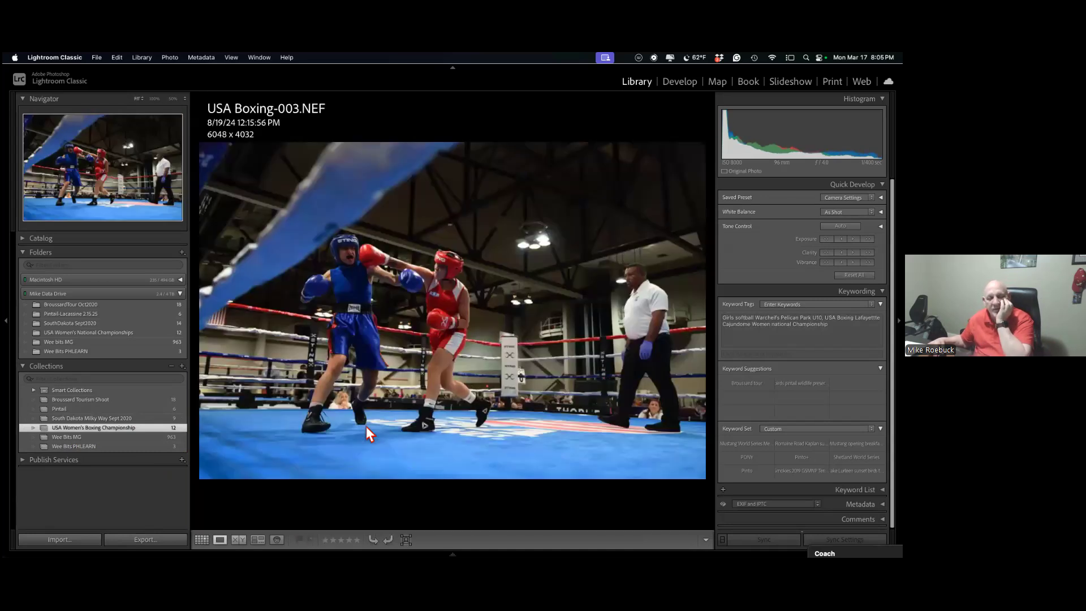
{"action": "left_click", "coordinate": [676, 88]}
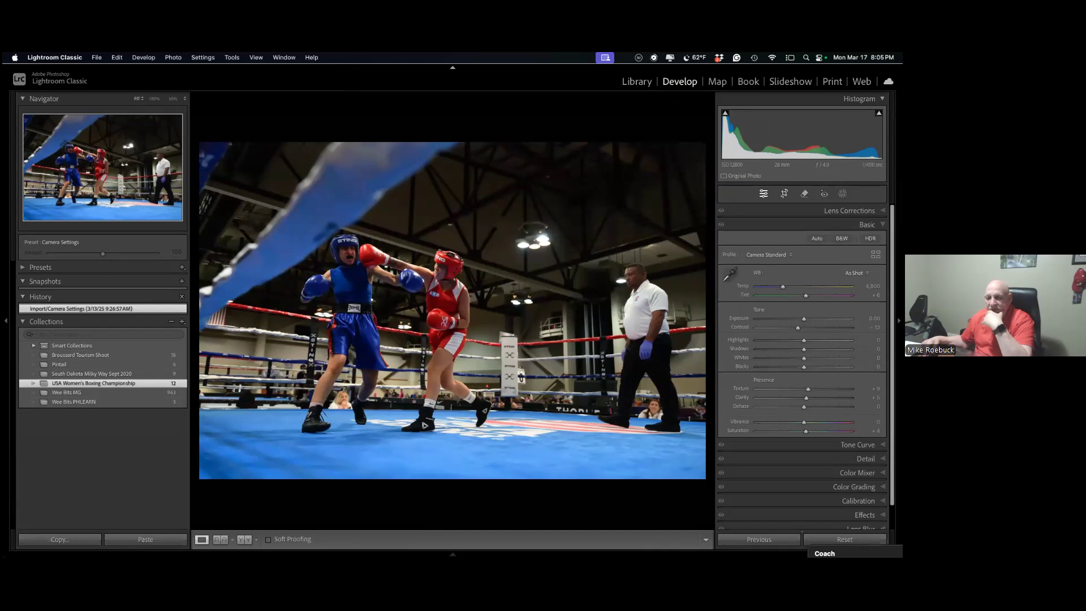
Crop the photo tightly around the two boxers with a custom aspect, straighten it automatically and apply the crop.
{"action": "key", "text": "r"}
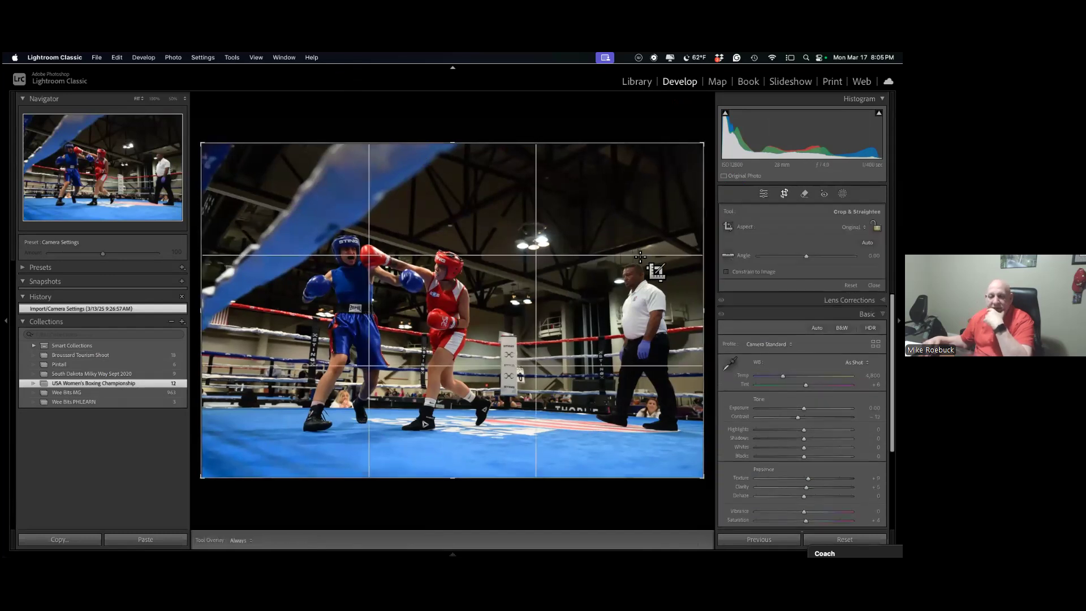
{"action": "left_click_drag", "start_coordinate": [705, 143], "coordinate": [662, 185]}
{"action": "left_click_drag", "start_coordinate": [556, 196], "coordinate": [609, 154]}
{"action": "left_click_drag", "start_coordinate": [453, 270], "coordinate": [382, 272]}
{"action": "left_click_drag", "start_coordinate": [605, 160], "coordinate": [571, 194]}
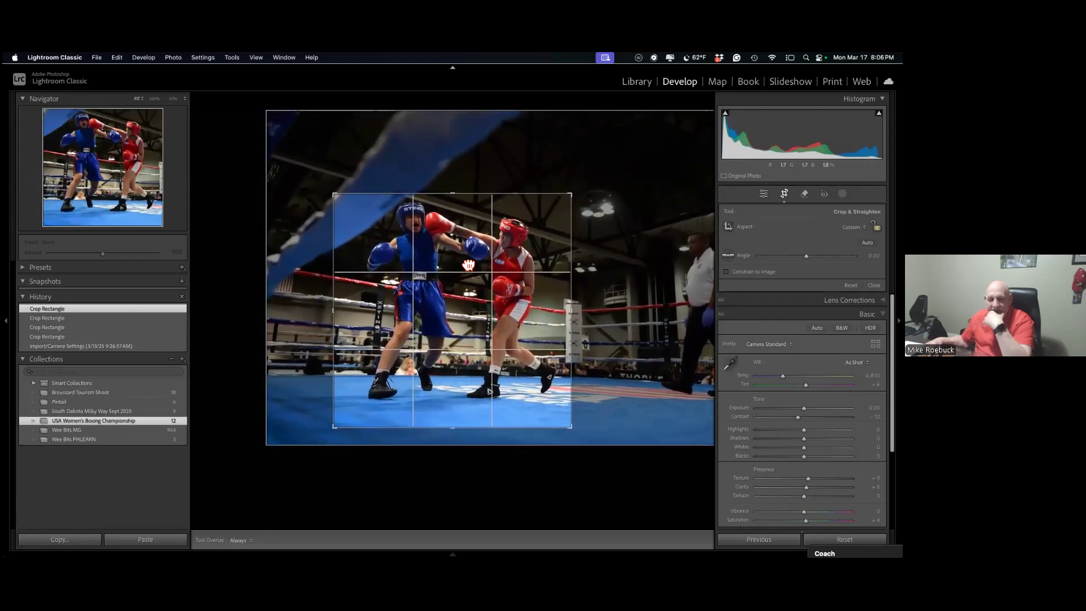
{"action": "left_click_drag", "start_coordinate": [469, 265], "coordinate": [460, 276]}
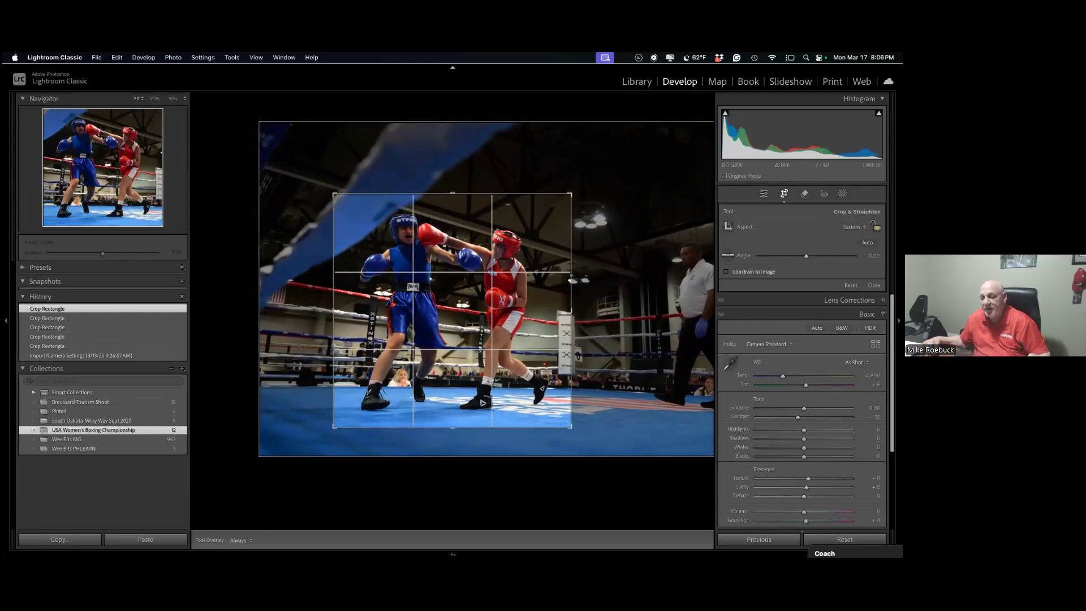
{"action": "left_click", "coordinate": [867, 242]}
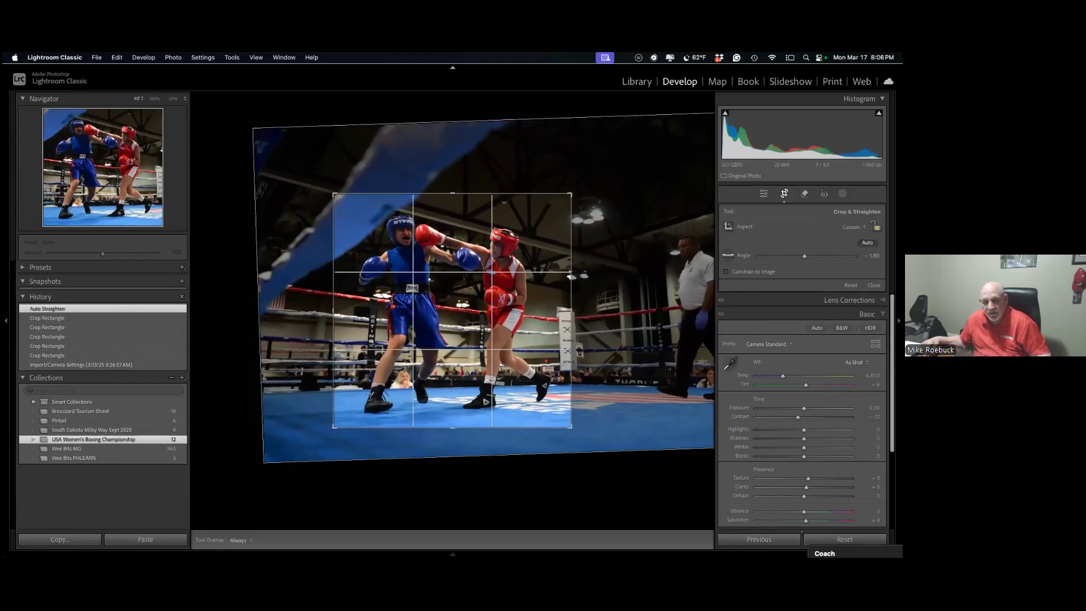
{"action": "key", "text": "Return"}
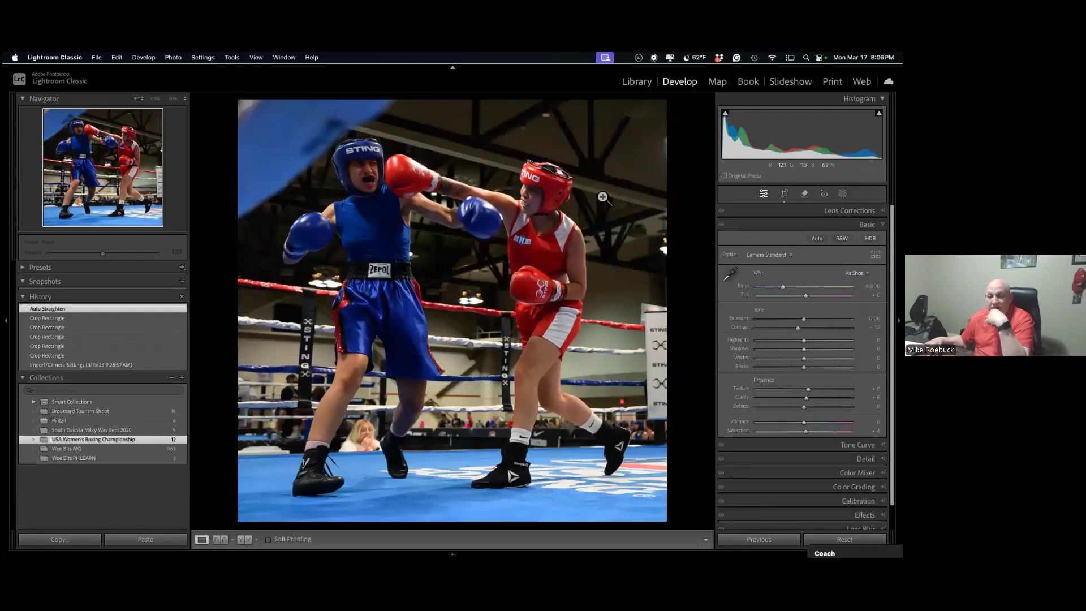
Apply automatic tone settings to the cropped photo, inspecting the red boxer up close before and after the adjustment.
{"action": "left_click", "coordinate": [570, 135]}
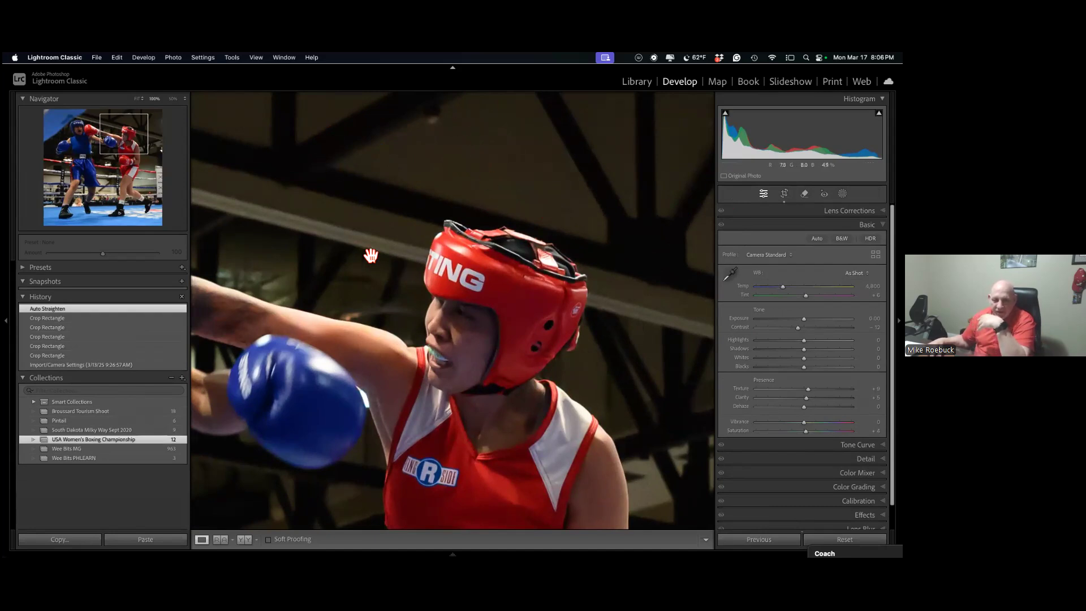
{"action": "left_click", "coordinate": [436, 384]}
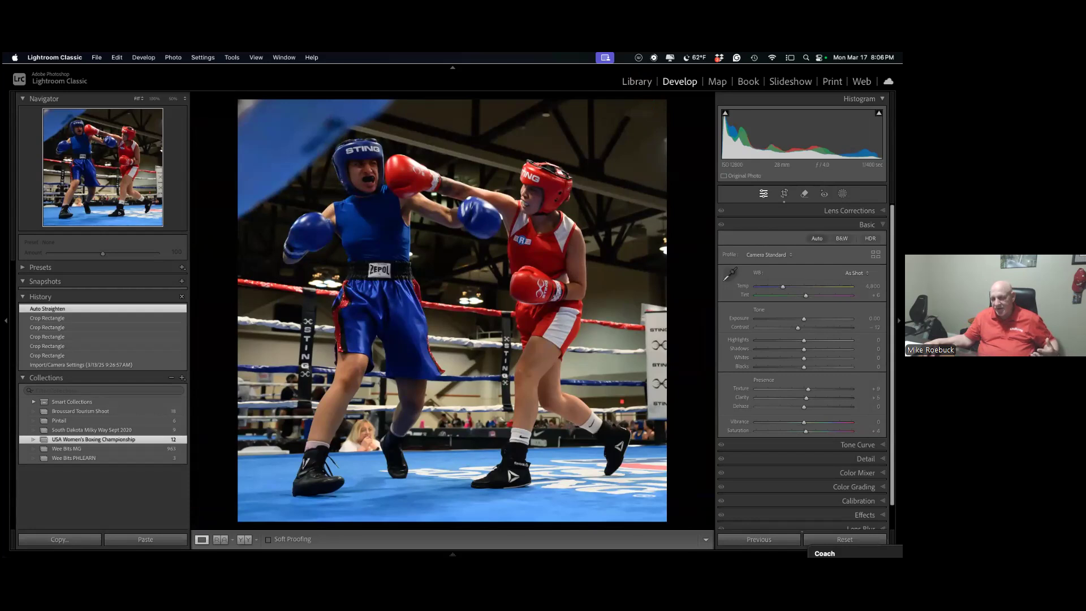
{"action": "key", "text": "super+u"}
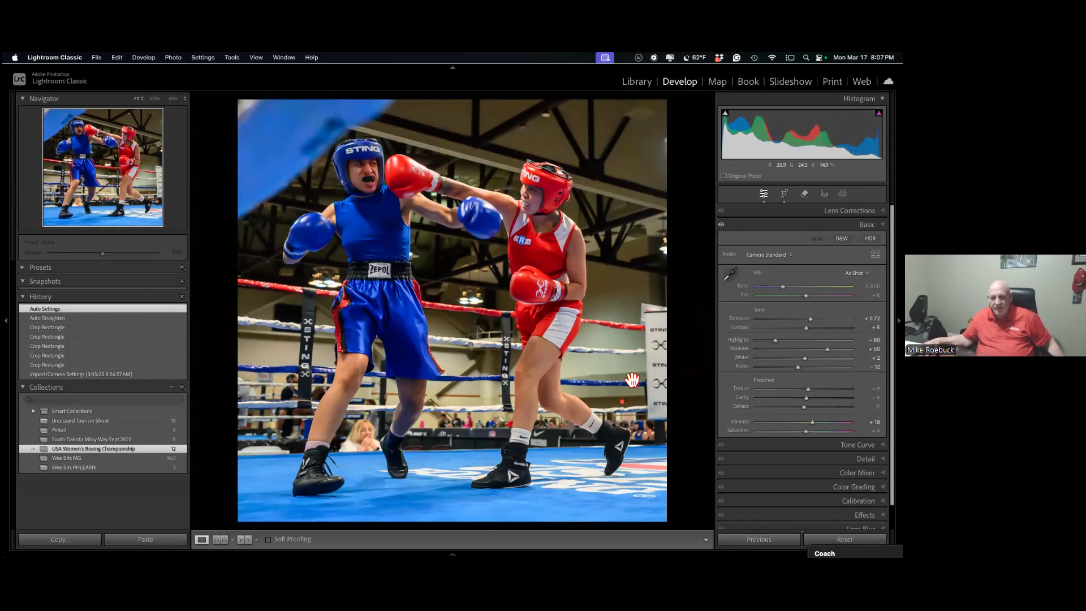
{"action": "left_click", "coordinate": [571, 173]}
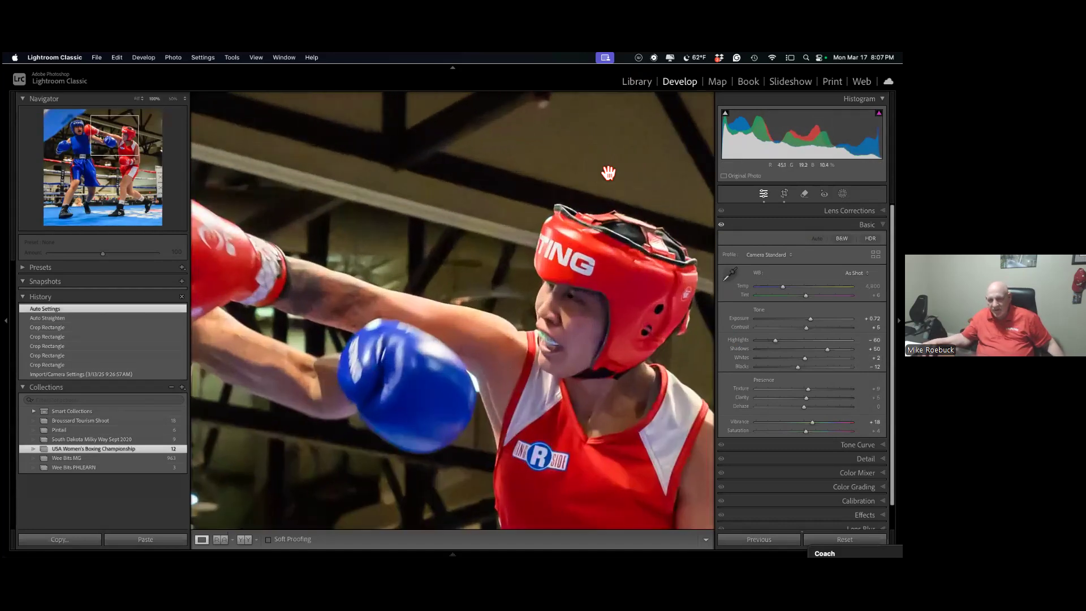
{"action": "left_click", "coordinate": [509, 412]}
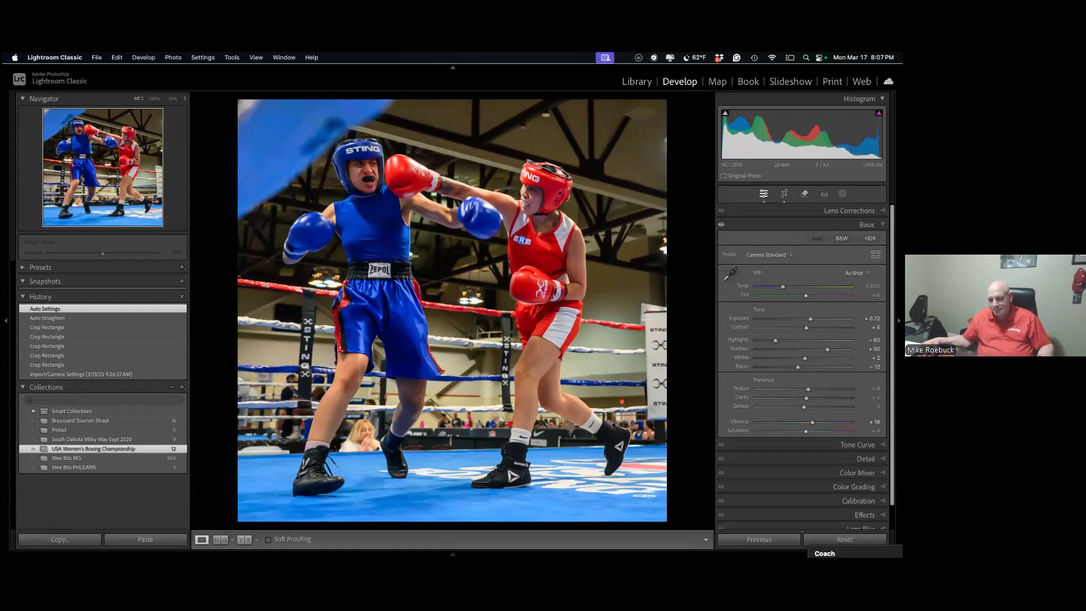
Set the photo's white balance by sampling the white stripe on the red boxer's shorts.
{"action": "left_click", "coordinate": [730, 273]}
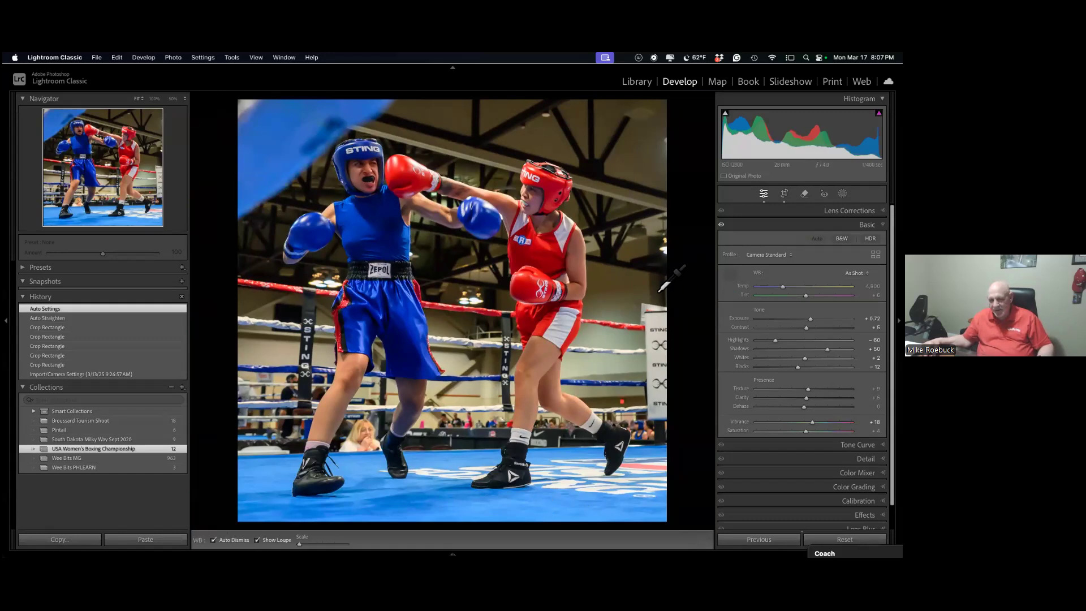
{"action": "left_click", "coordinate": [564, 329]}
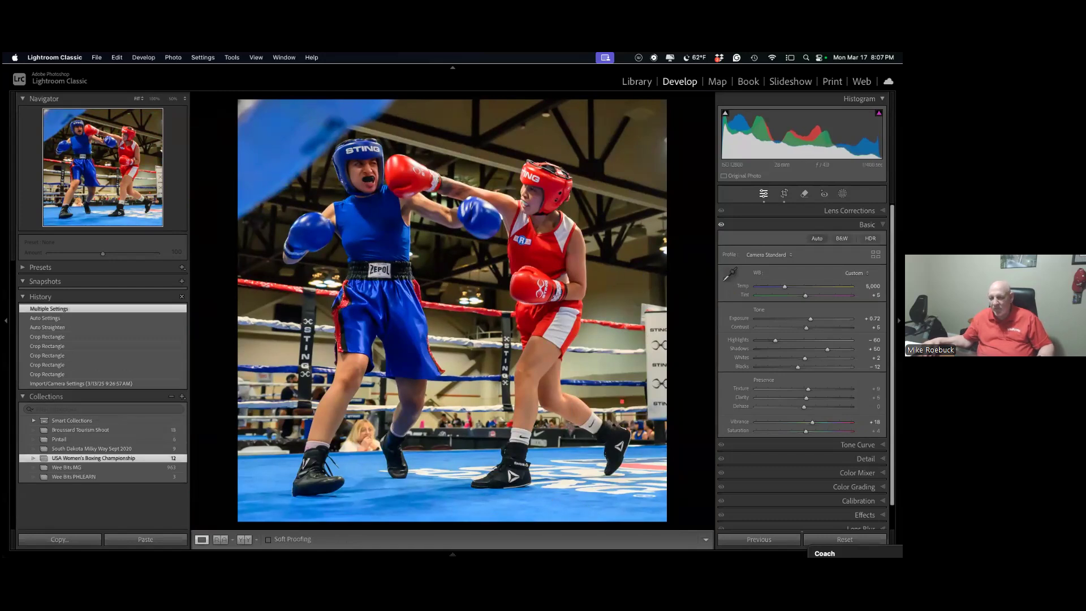
{"action": "key", "text": "F6"}
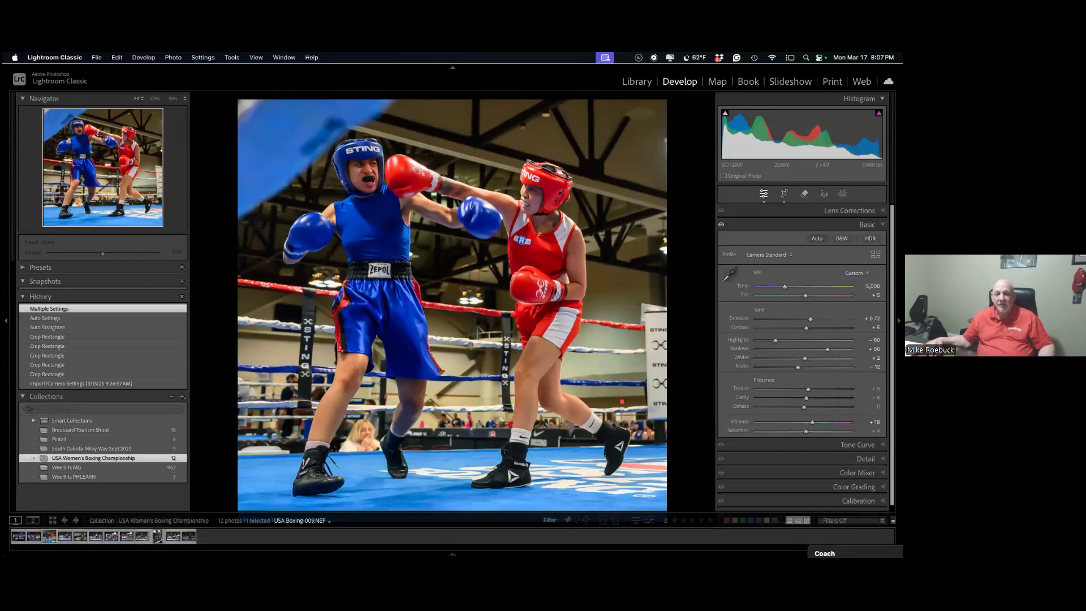
{"action": "key", "text": "F6"}
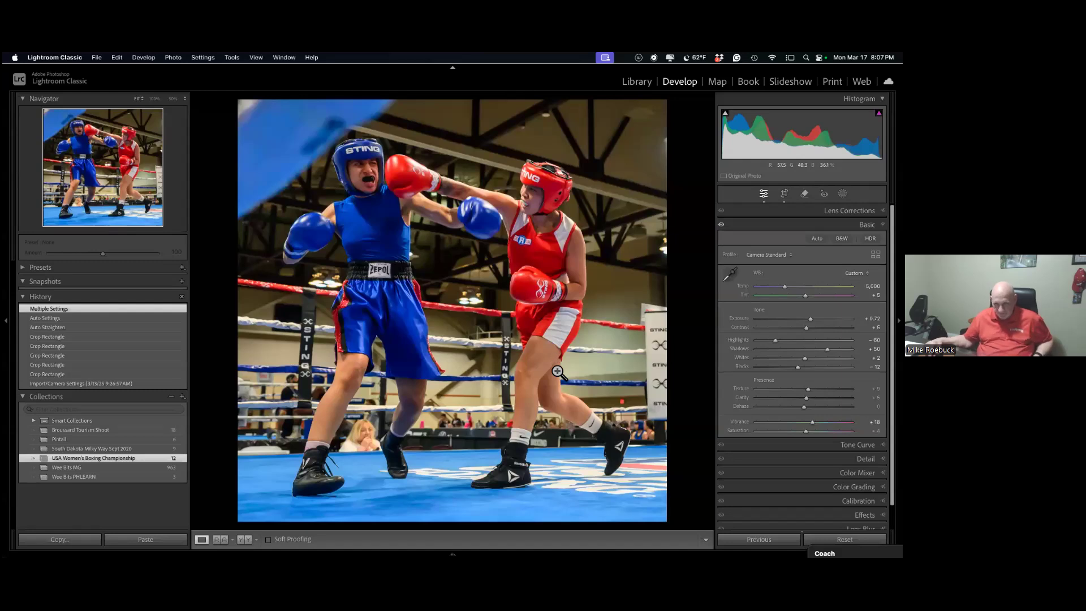
Return to the Library module and send USA Boxing-009.NEF to Topaz Photo AI for processing.
{"action": "left_click", "coordinate": [636, 83]}
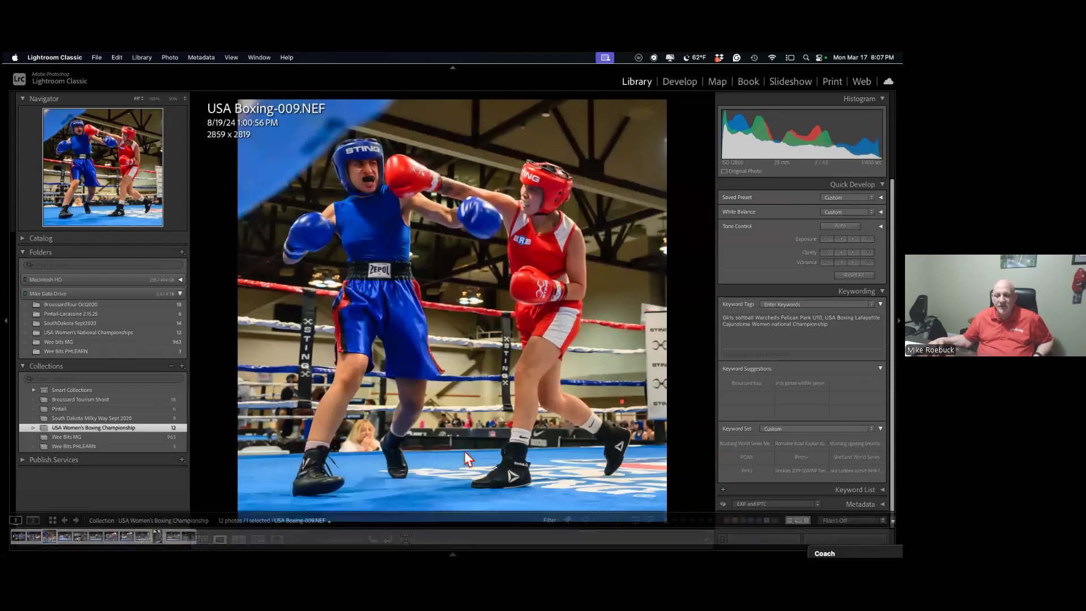
{"action": "left_click", "coordinate": [115, 56]}
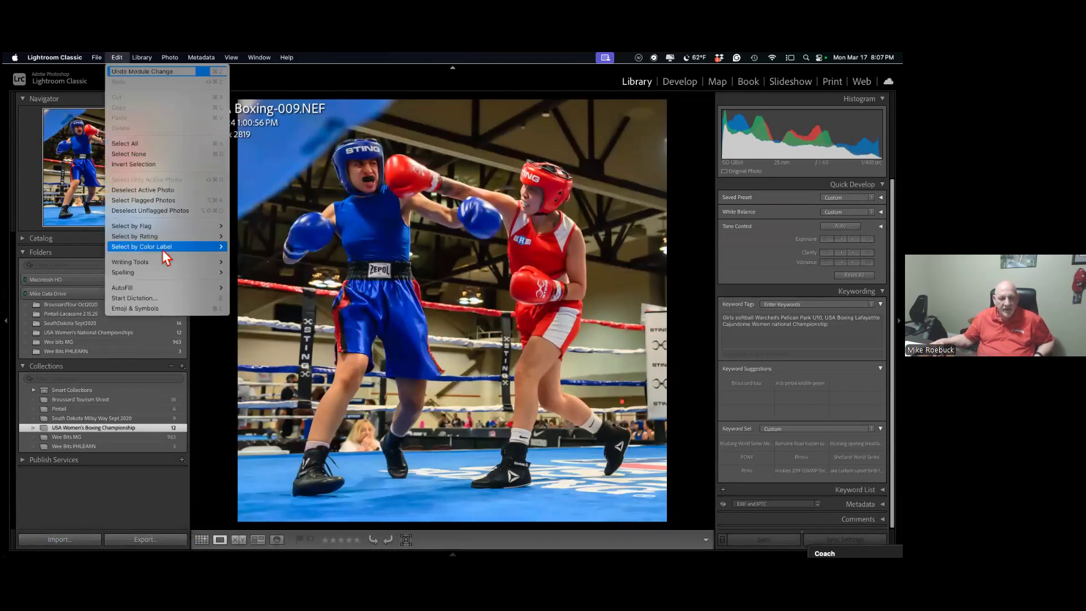
{"action": "mouse_move", "coordinate": [169, 56]}
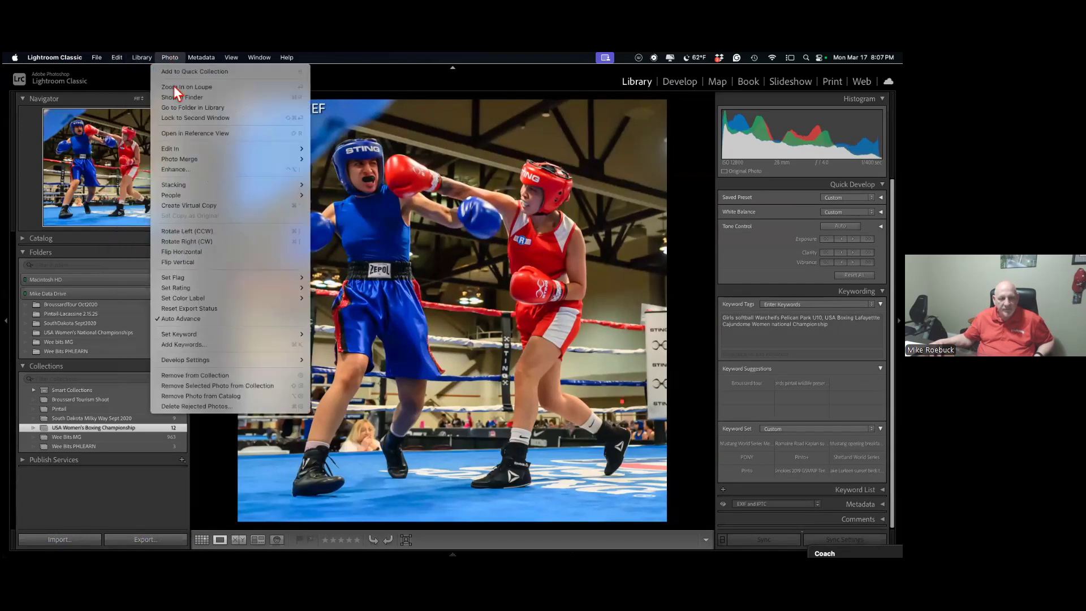
{"action": "mouse_move", "coordinate": [193, 146]}
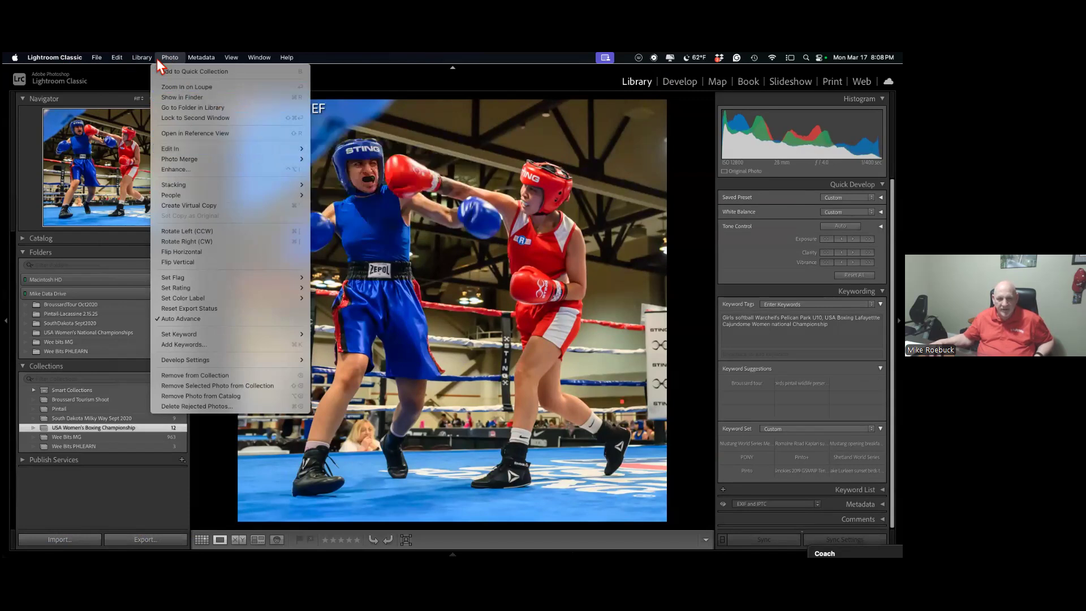
{"action": "mouse_move", "coordinate": [123, 59]}
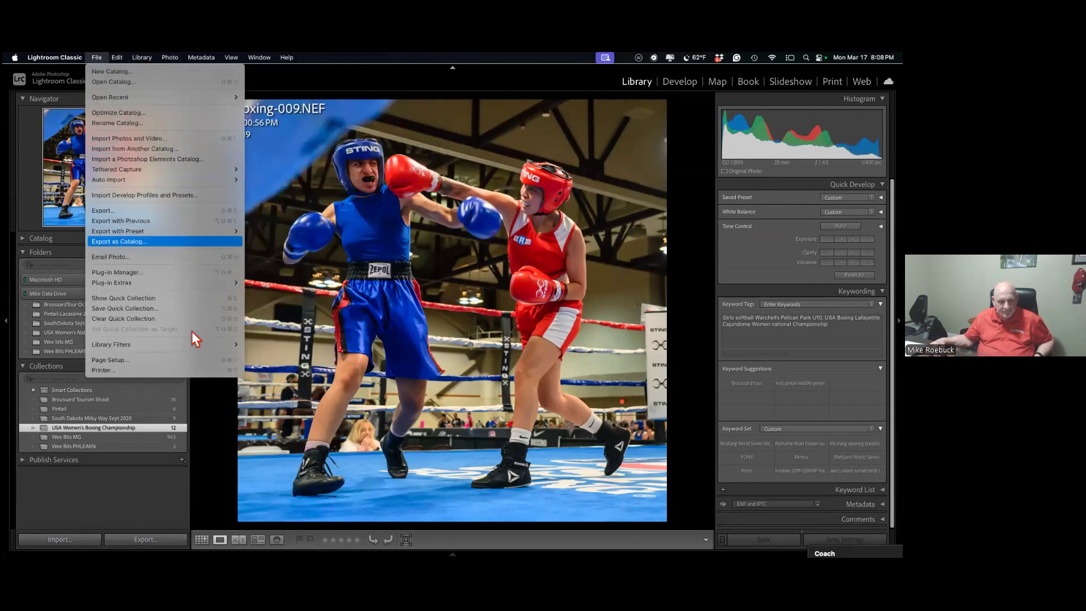
{"action": "mouse_move", "coordinate": [177, 351]}
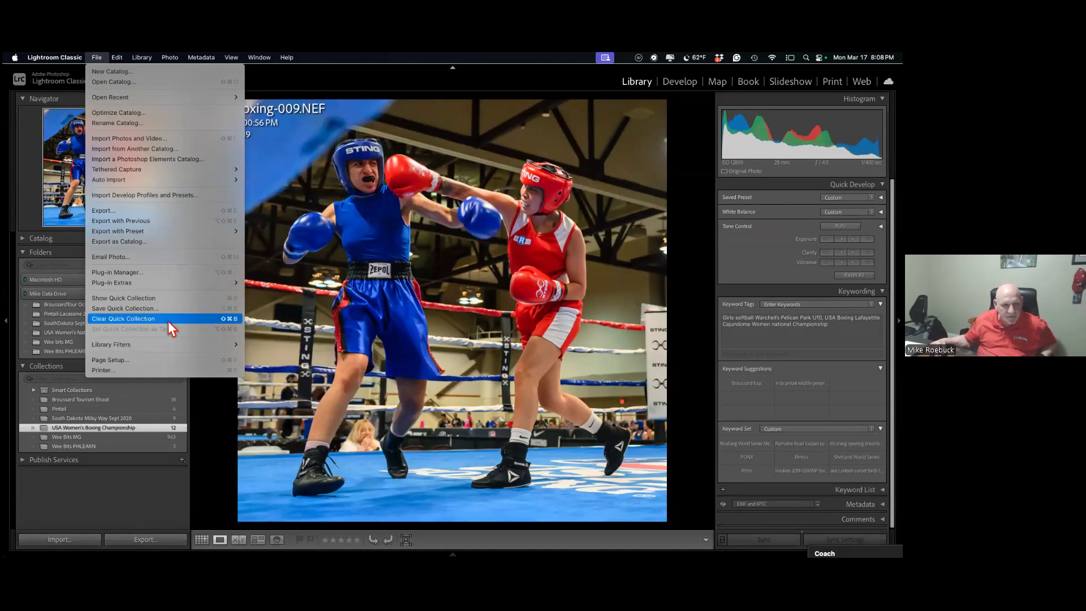
{"action": "mouse_move", "coordinate": [155, 288]}
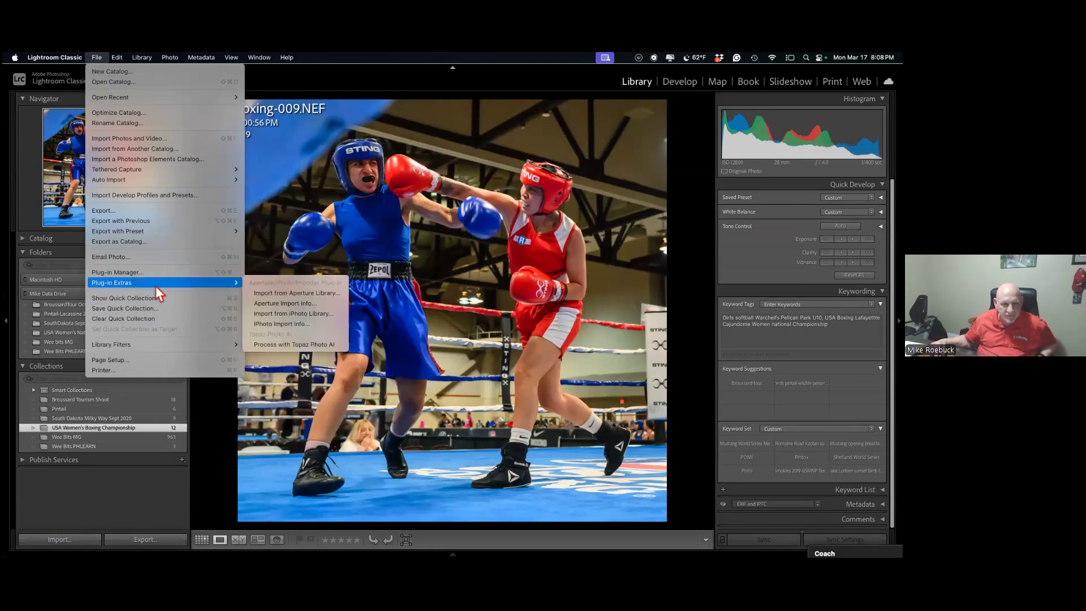
{"action": "left_click", "coordinate": [288, 346]}
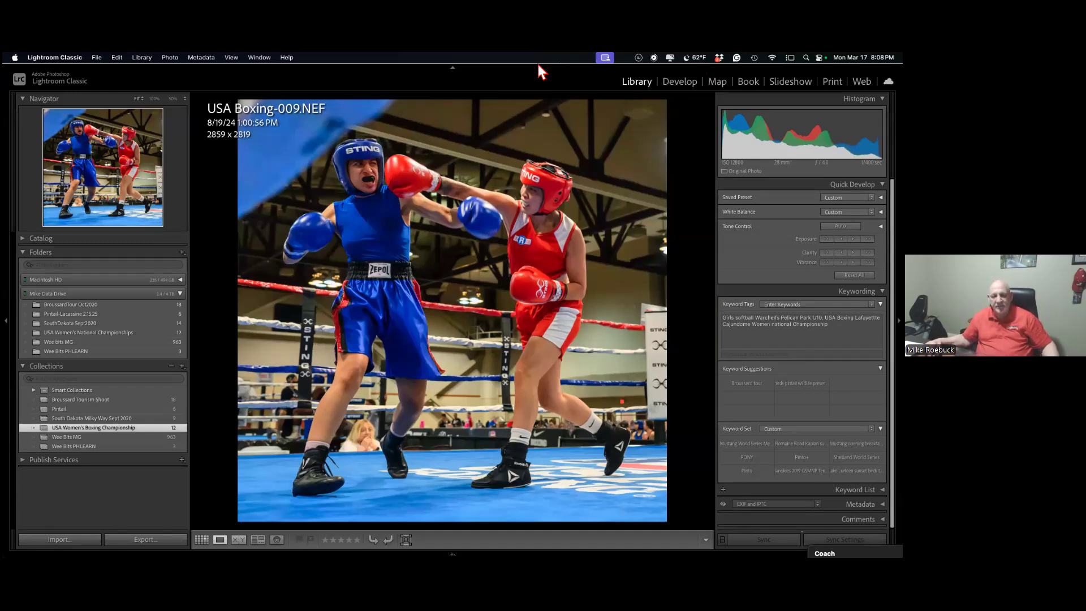
Switch to Topaz Photo AI and bring the red boxer's face and torso into view in the side-by-side comparison.
{"action": "key", "text": "super+Tab"}
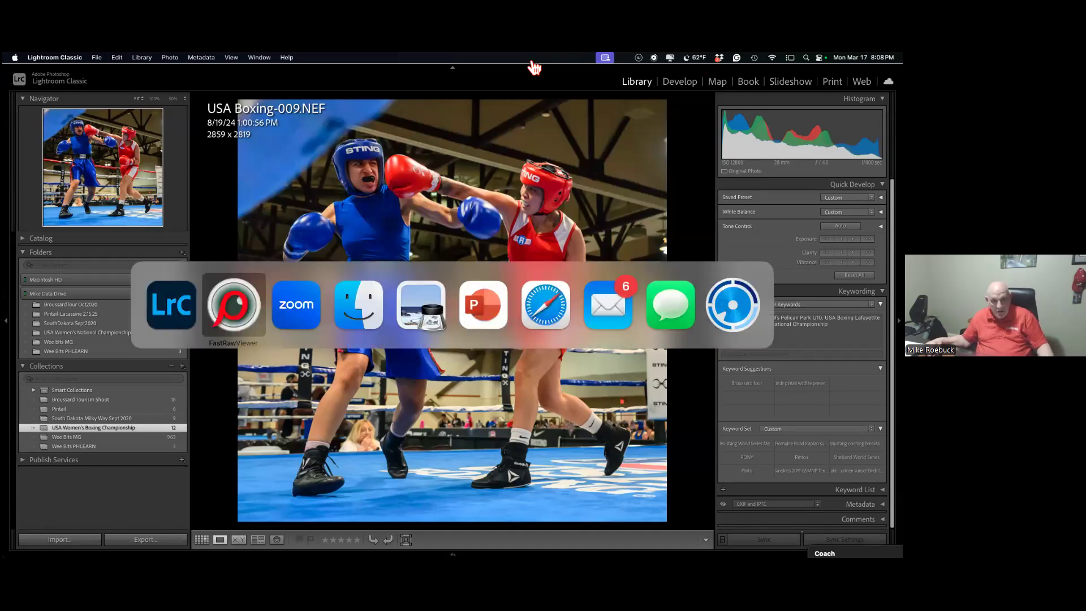
{"action": "key", "text": "super+Tab"}
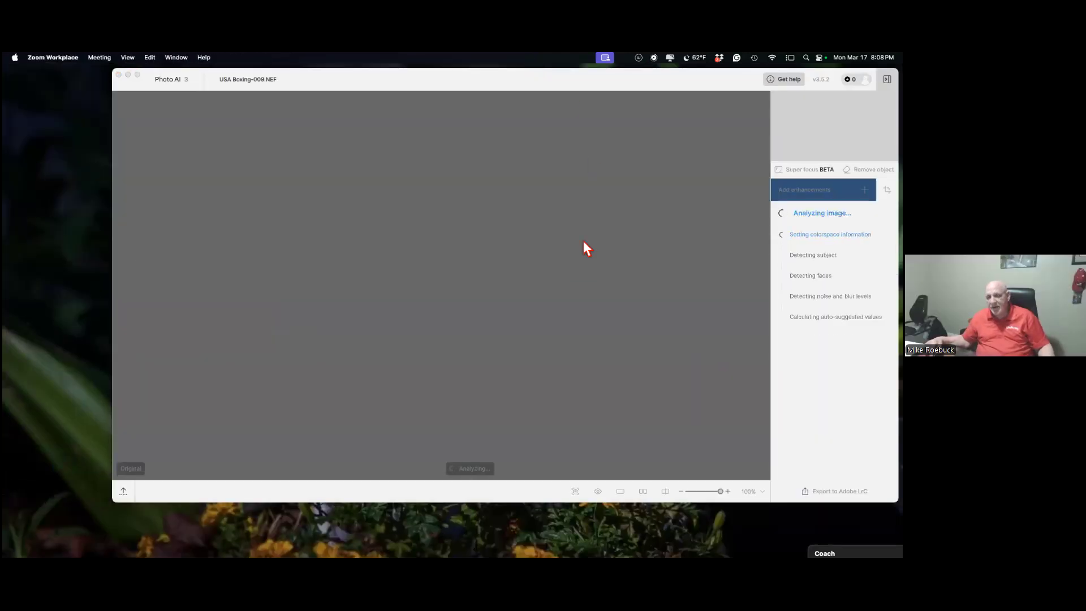
{"action": "left_click", "coordinate": [664, 75]}
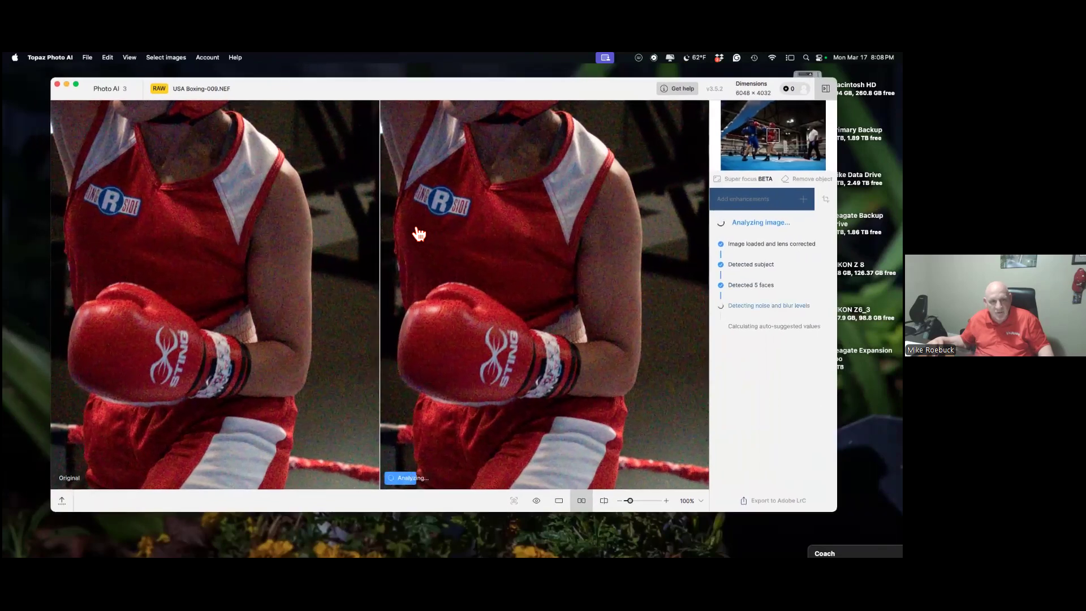
{"action": "key", "text": "super+Tab"}
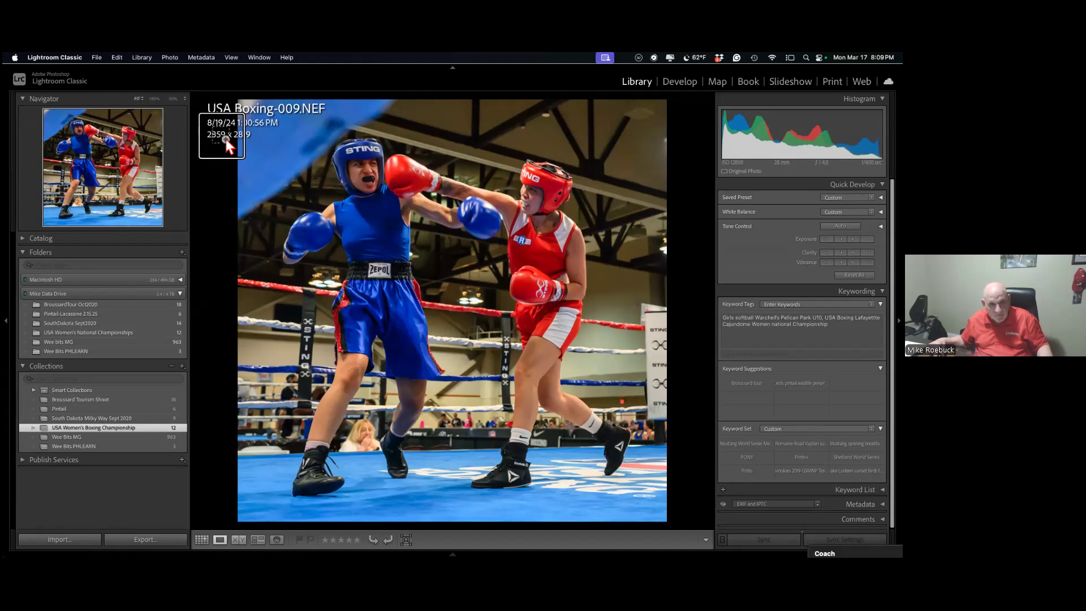
{"action": "key", "text": "super+Tab"}
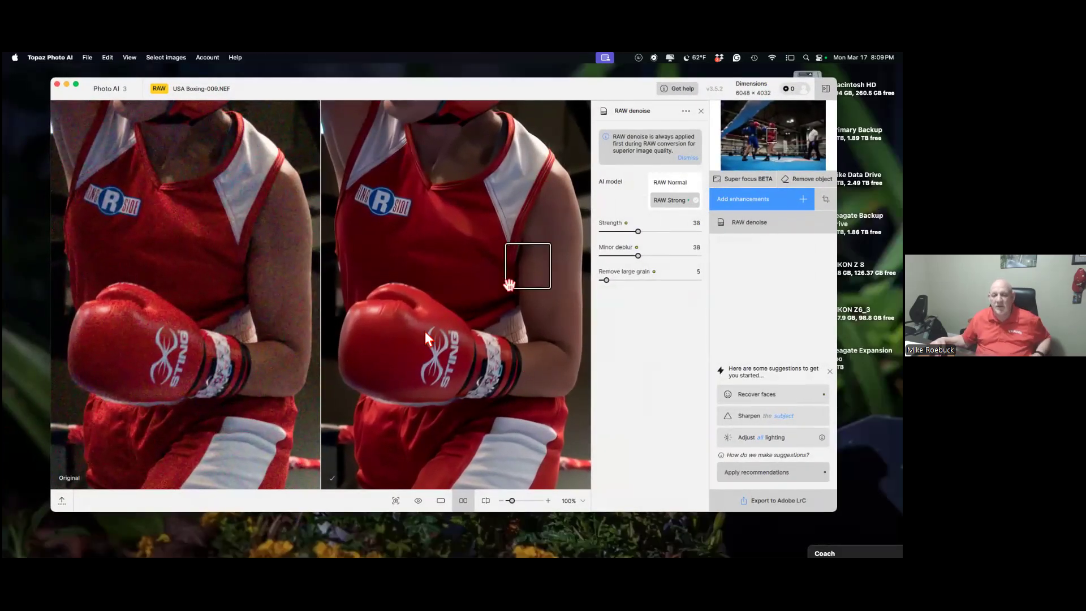
{"action": "left_click_drag", "start_coordinate": [389, 283], "coordinate": [347, 496]}
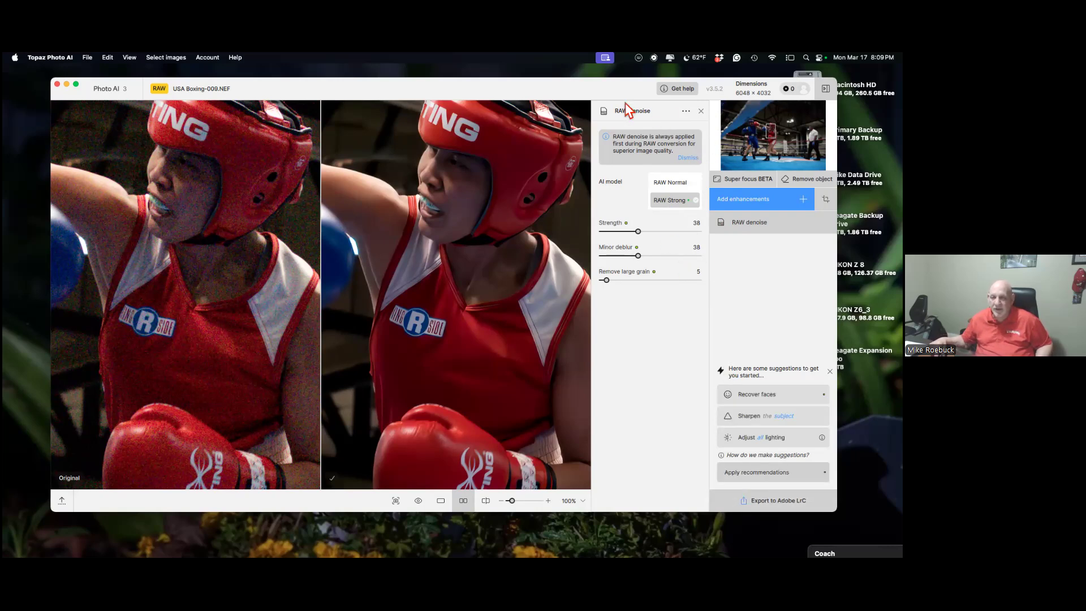
Try RAW denoise with strength 57 and minor deblur 25, switch the AI model to RAW Normal and inspect the red boxer's face.
{"action": "left_click", "coordinate": [683, 182]}
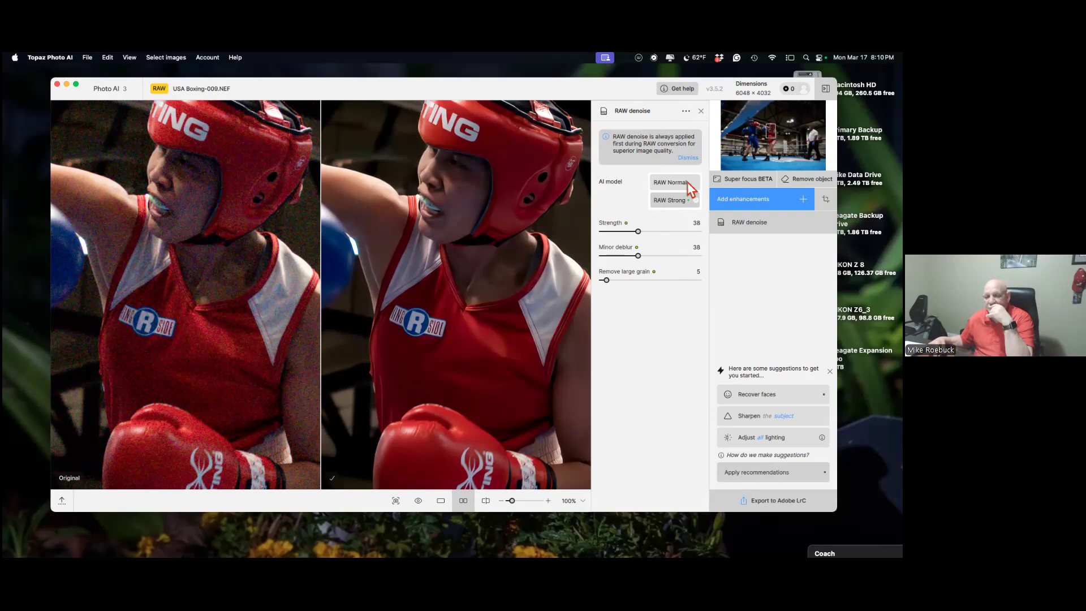
{"action": "mouse_move", "coordinate": [642, 236]}
{"action": "left_mouse_down"}
{"action": "mouse_move", "coordinate": [674, 238]}
{"action": "mouse_move", "coordinate": [653, 236]}
{"action": "mouse_move", "coordinate": [633, 270]}
{"action": "mouse_move", "coordinate": [625, 256]}
{"action": "left_mouse_up"}
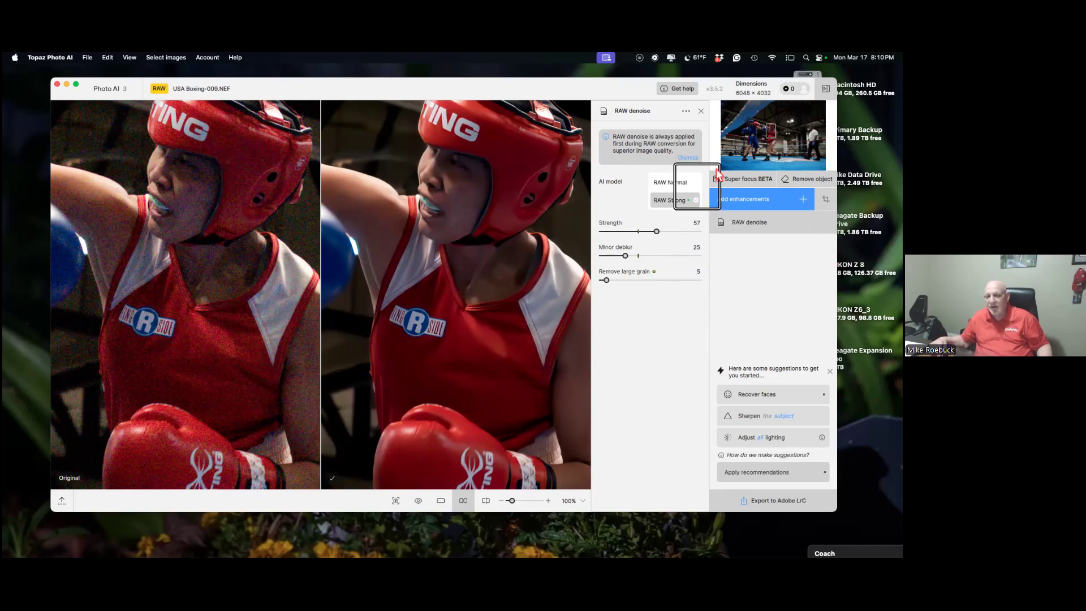
{"action": "left_click", "coordinate": [689, 182]}
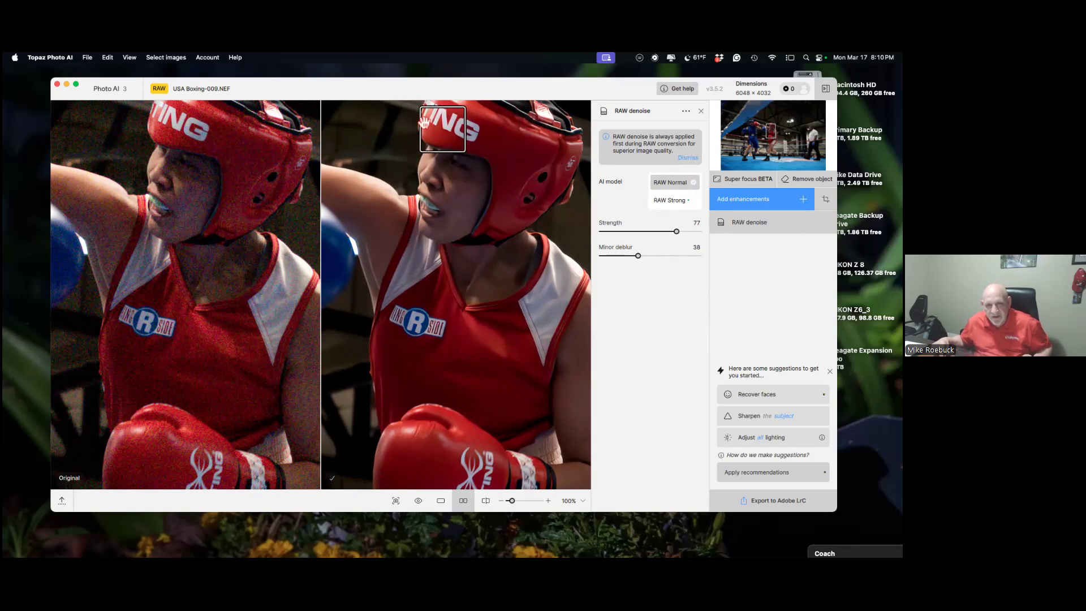
{"action": "left_click_drag", "start_coordinate": [396, 187], "coordinate": [397, 266]}
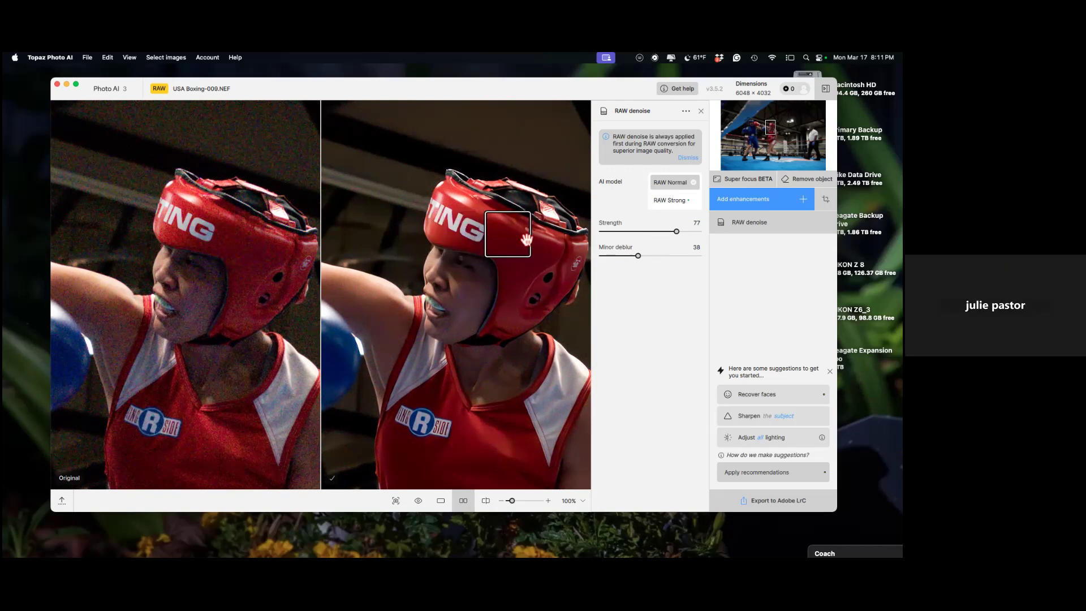
Add the suggested Recover faces enhancement with strength 59 and limit it to the faces in the subject.
{"action": "left_click", "coordinate": [805, 199]}
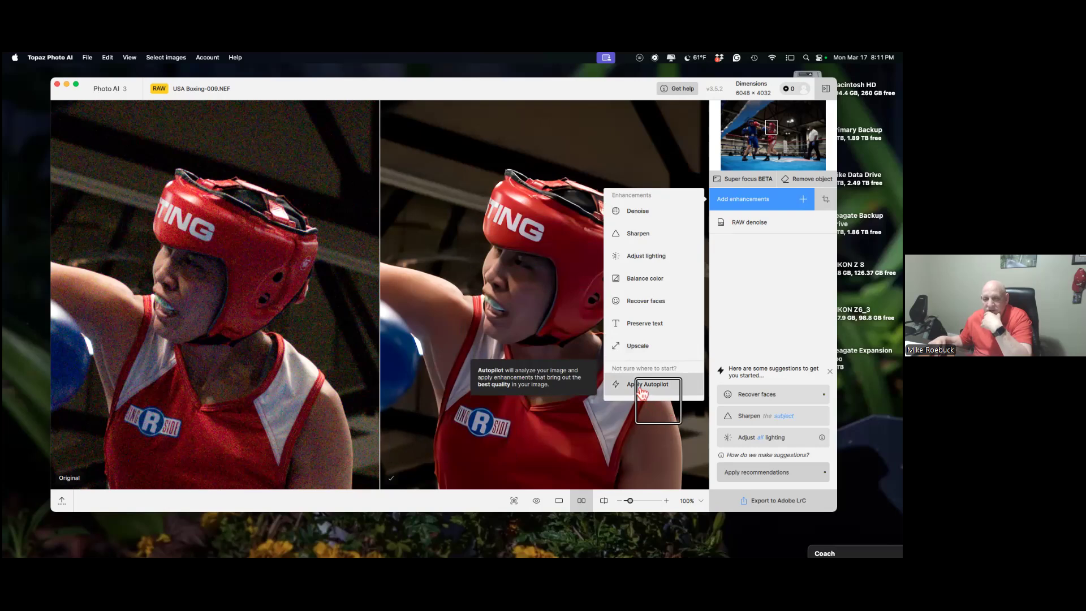
{"action": "left_click", "coordinate": [803, 199]}
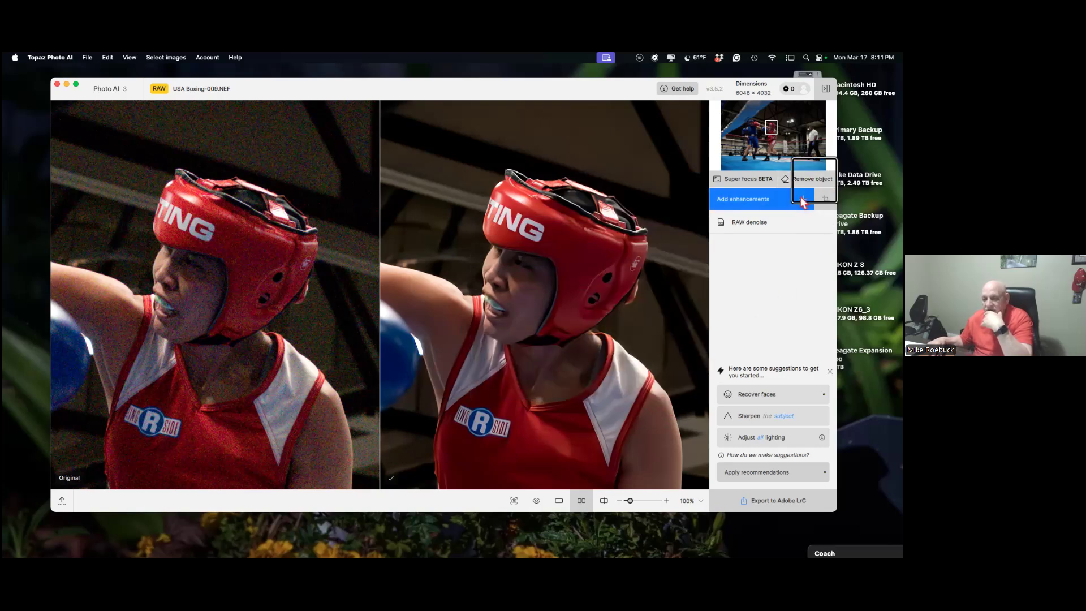
{"action": "mouse_move", "coordinate": [780, 461]}
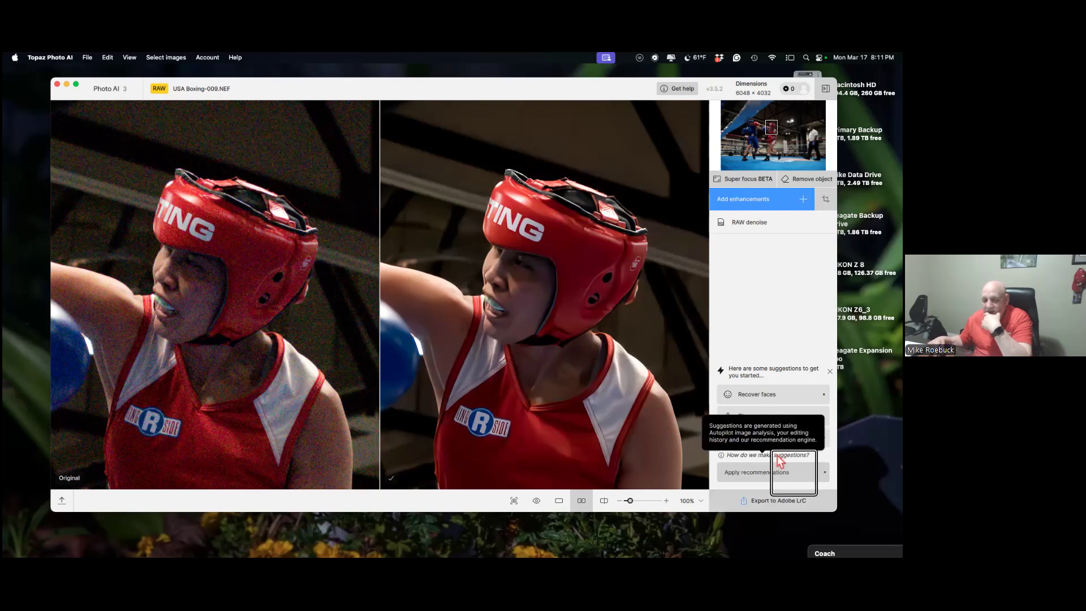
{"action": "left_click", "coordinate": [782, 400]}
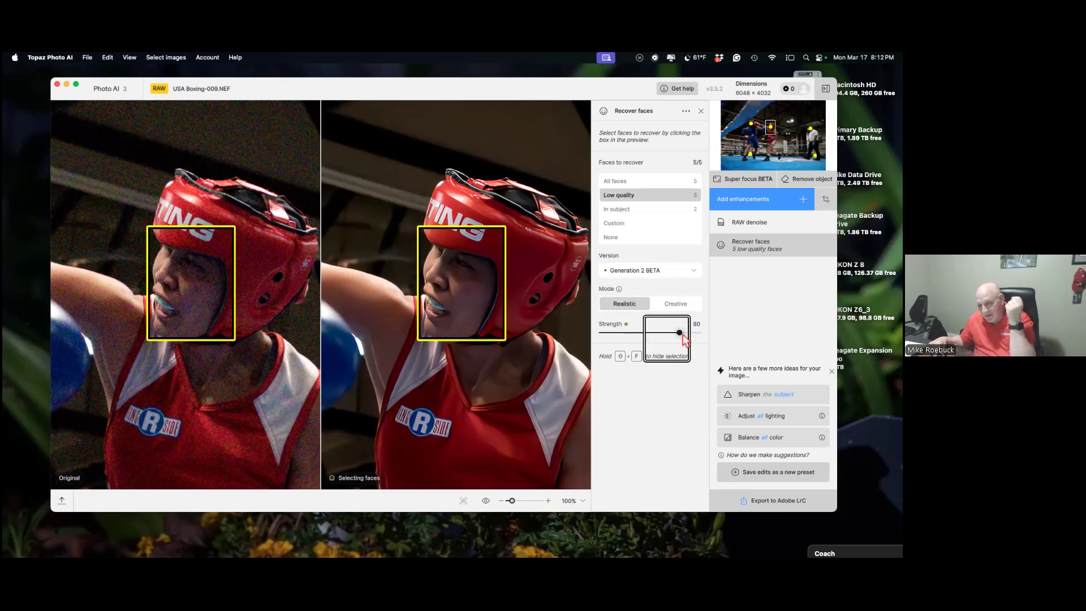
{"action": "left_click_drag", "start_coordinate": [679, 332], "coordinate": [660, 332]}
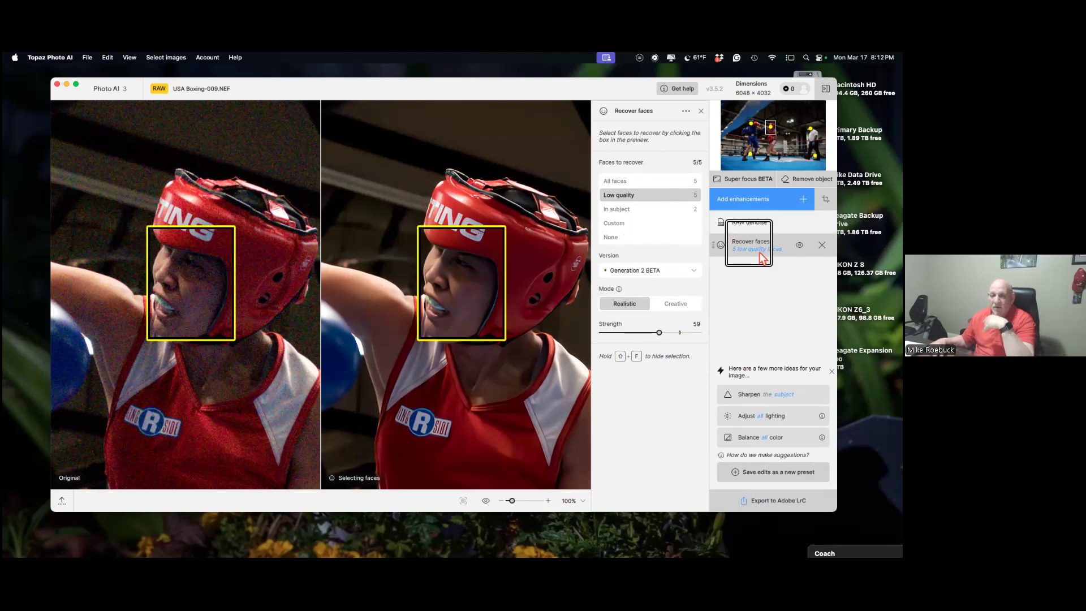
{"action": "left_click", "coordinate": [634, 209]}
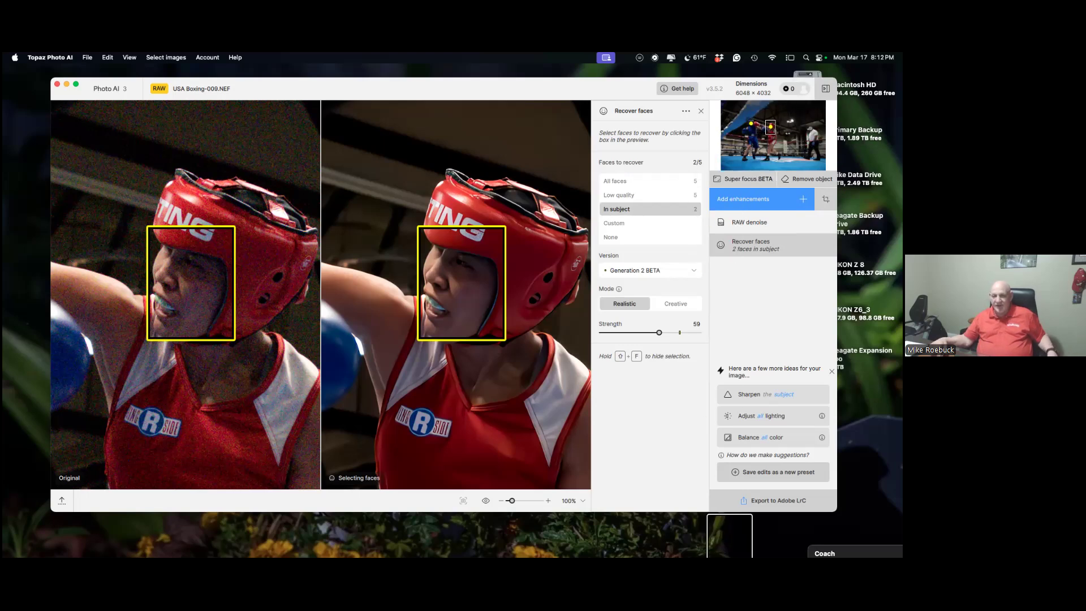
Export the denoised and face-recovered photo back to Lightroom Classic.
{"action": "mouse_move", "coordinate": [691, 554]}
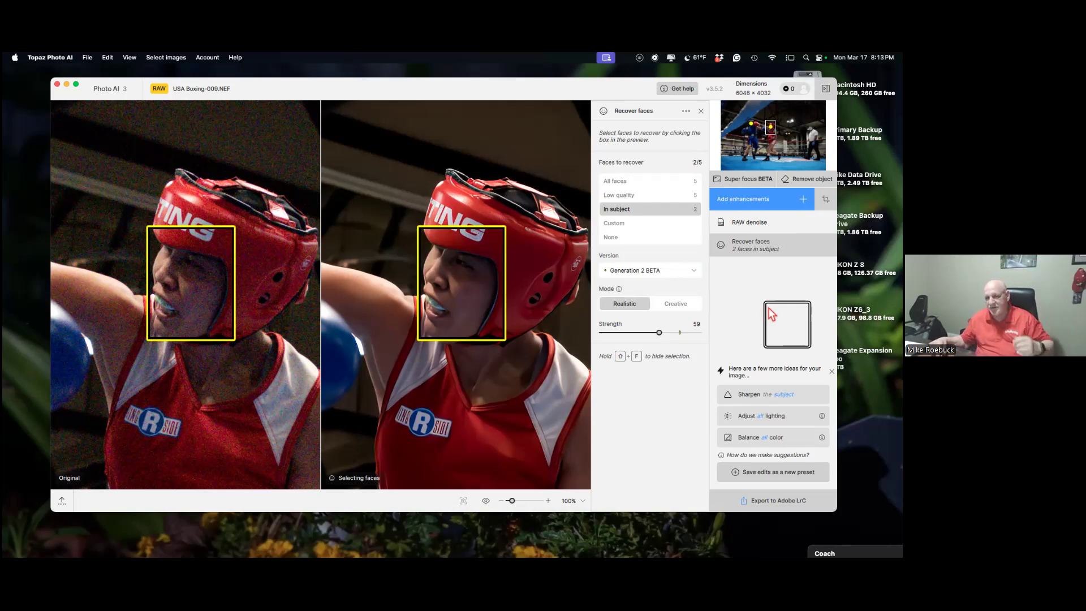
{"action": "mouse_move", "coordinate": [753, 87]}
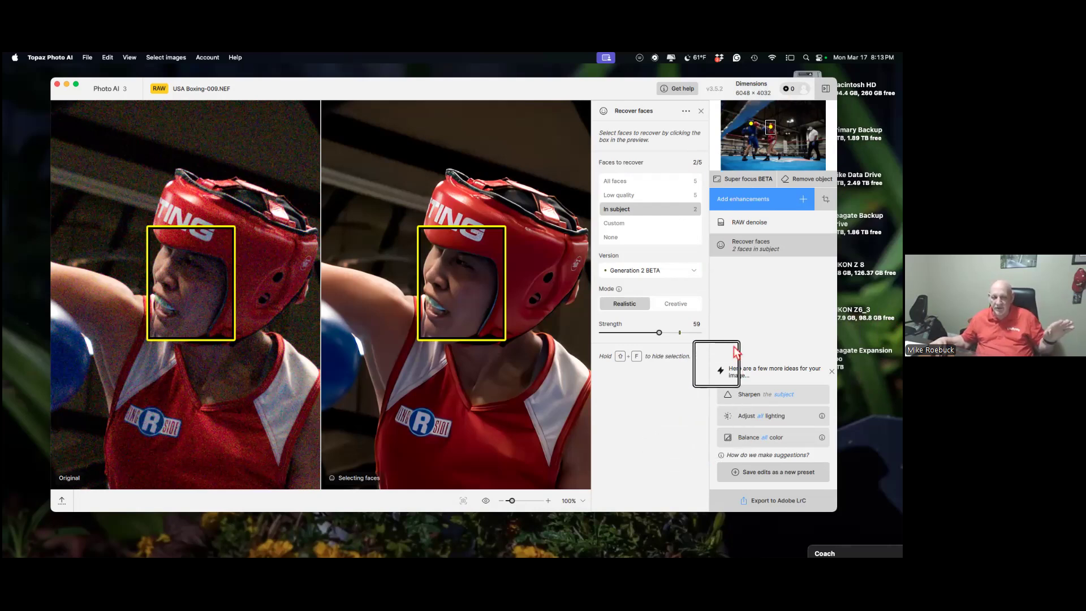
{"action": "left_click", "coordinate": [772, 500]}
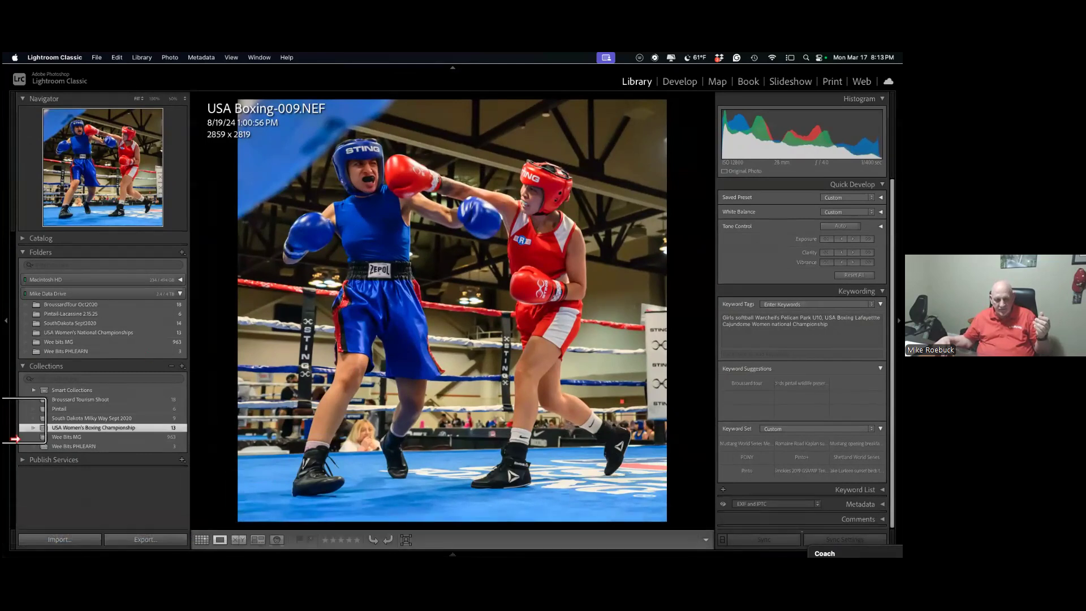
Browse the collection in Grid view and open the returned USA Boxing-009.dng in Loupe view.
{"action": "left_click", "coordinate": [205, 540]}
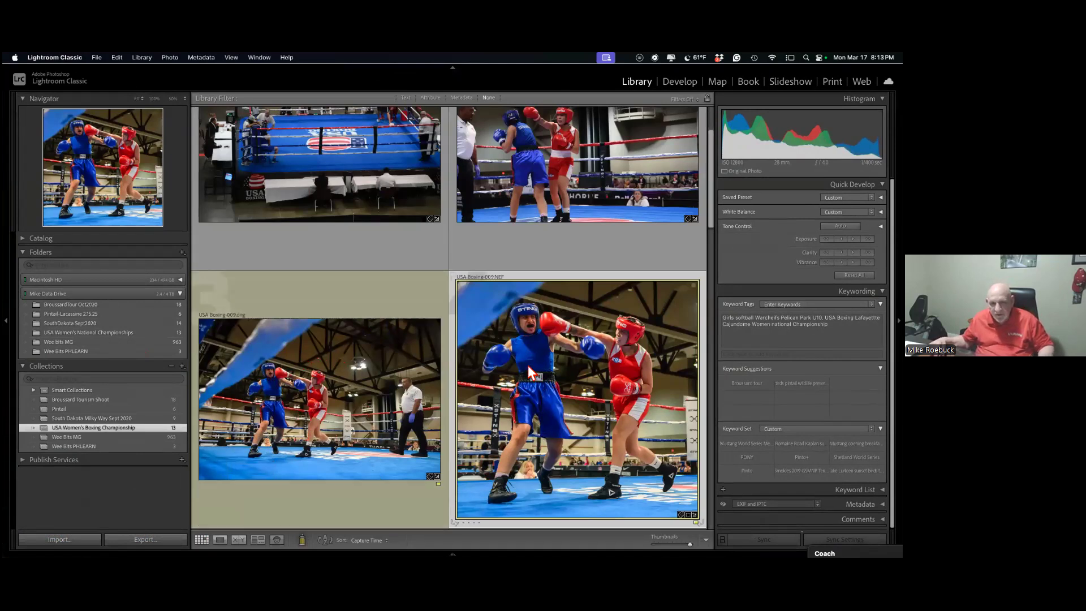
{"action": "scroll", "coordinate": [503, 396], "scroll_direction": "down", "scroll_amount": 3}
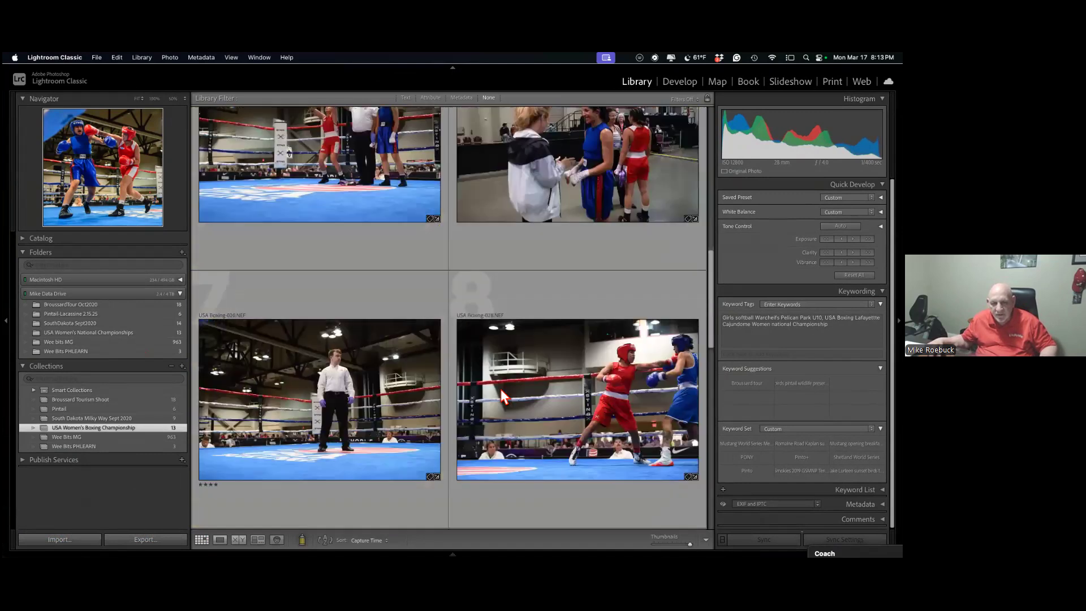
{"action": "scroll", "coordinate": [502, 396], "scroll_direction": "up", "scroll_amount": 3}
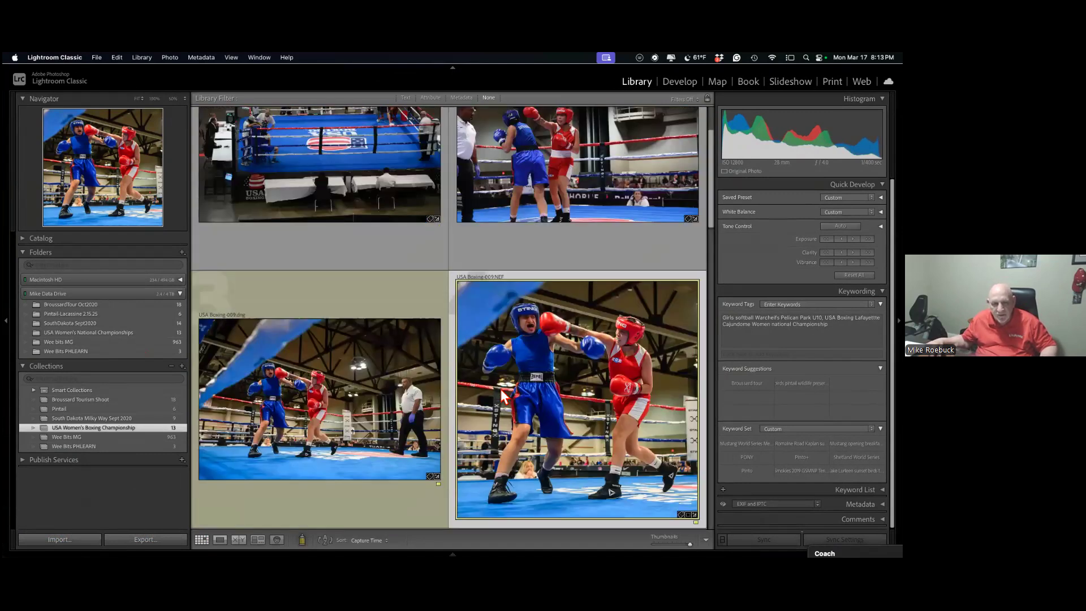
{"action": "double_click", "coordinate": [325, 397]}
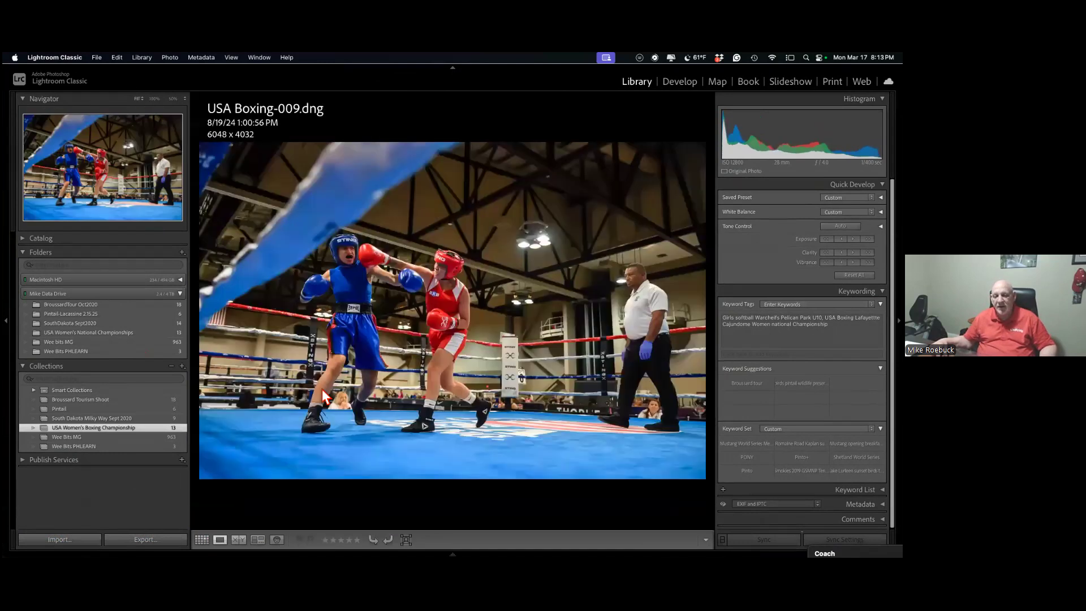
Open USA Boxing-009.dng in the Develop module and check its full frame with the Crop overlay.
{"action": "left_click", "coordinate": [687, 84]}
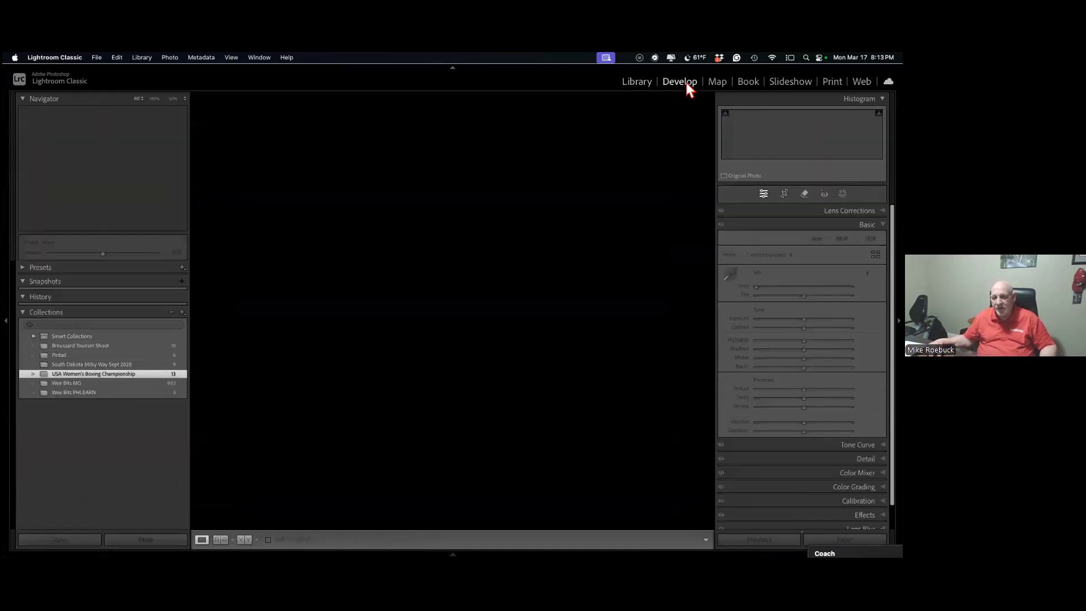
{"action": "left_click", "coordinate": [784, 194]}
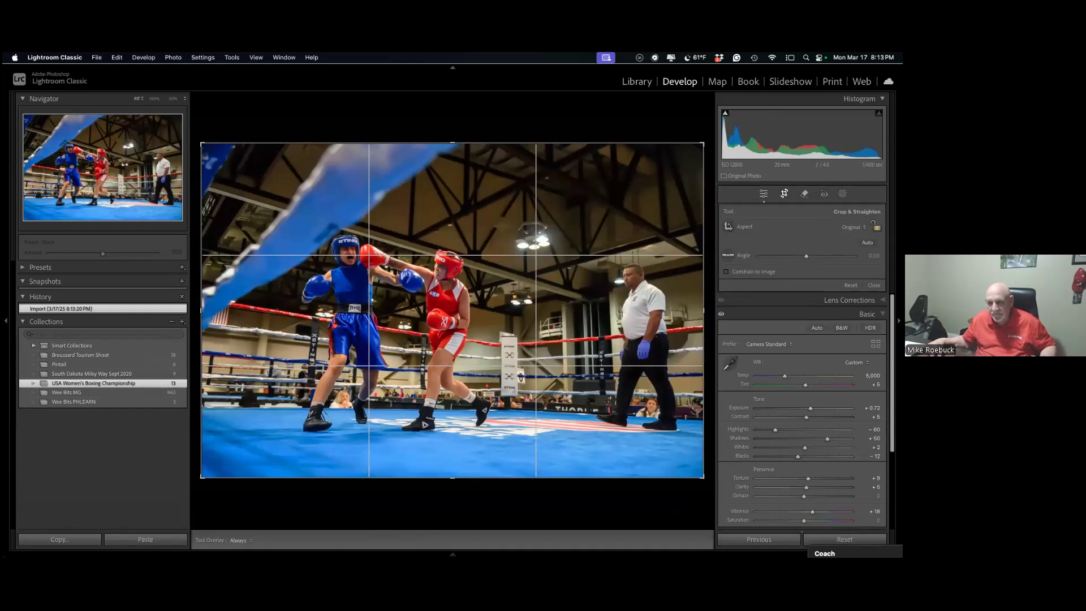
{"action": "key", "text": "r"}
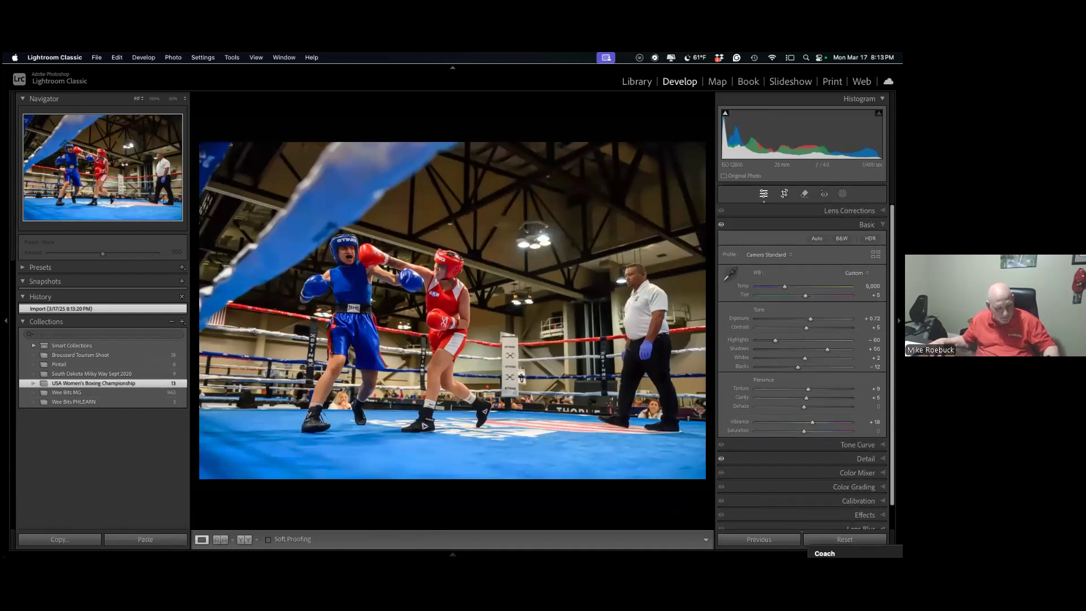
Show the photo info overlay and compare the cropped original USA Boxing-009.NEF with the returned DNG.
{"action": "key", "text": "Right"}
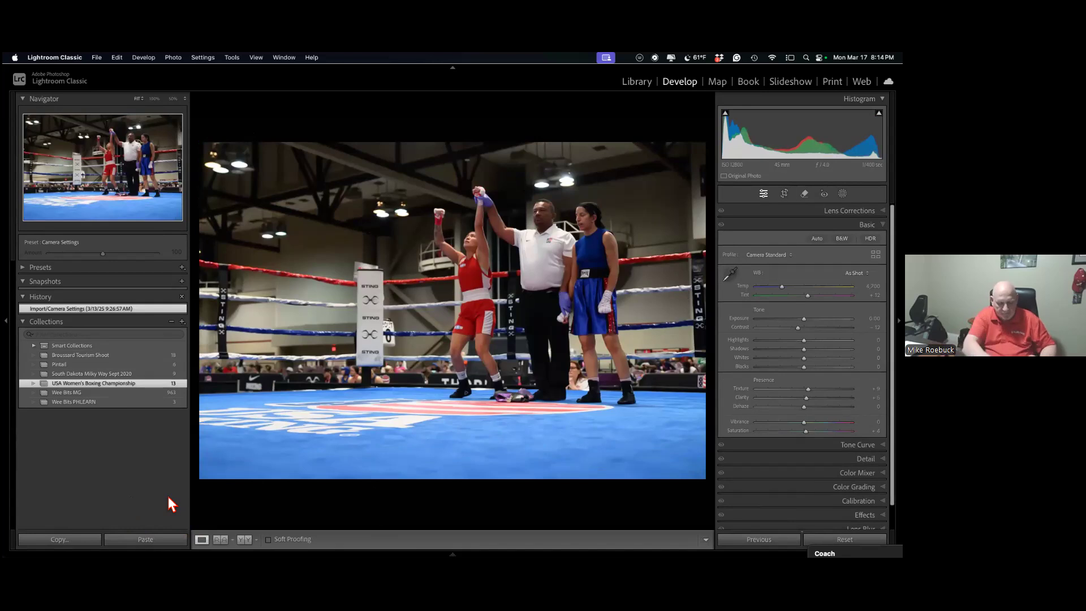
{"action": "key", "text": "Left"}
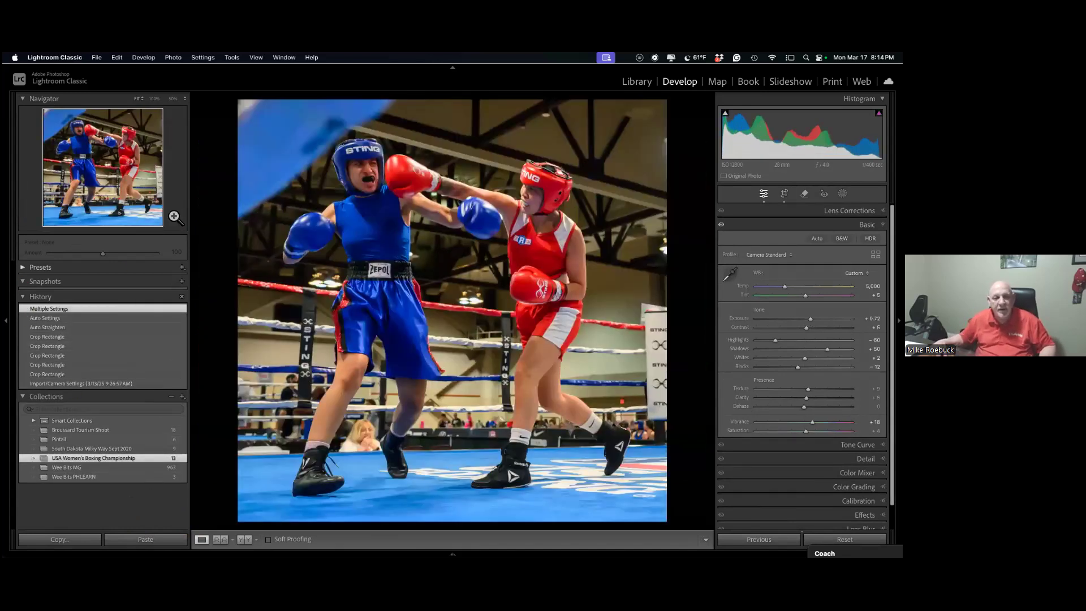
{"action": "key", "text": "i"}
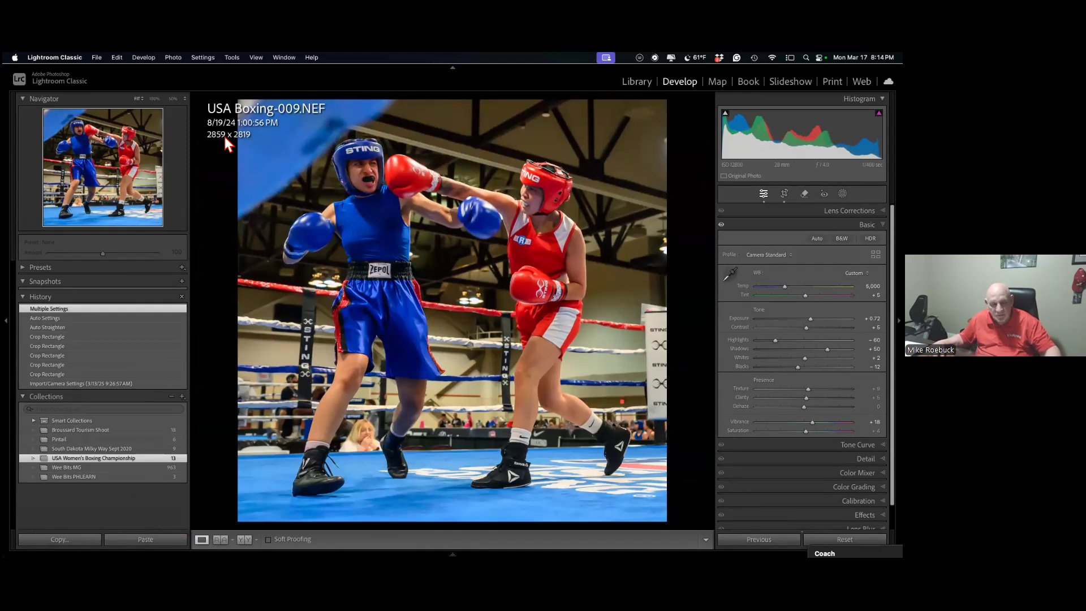
{"action": "key", "text": "Right"}
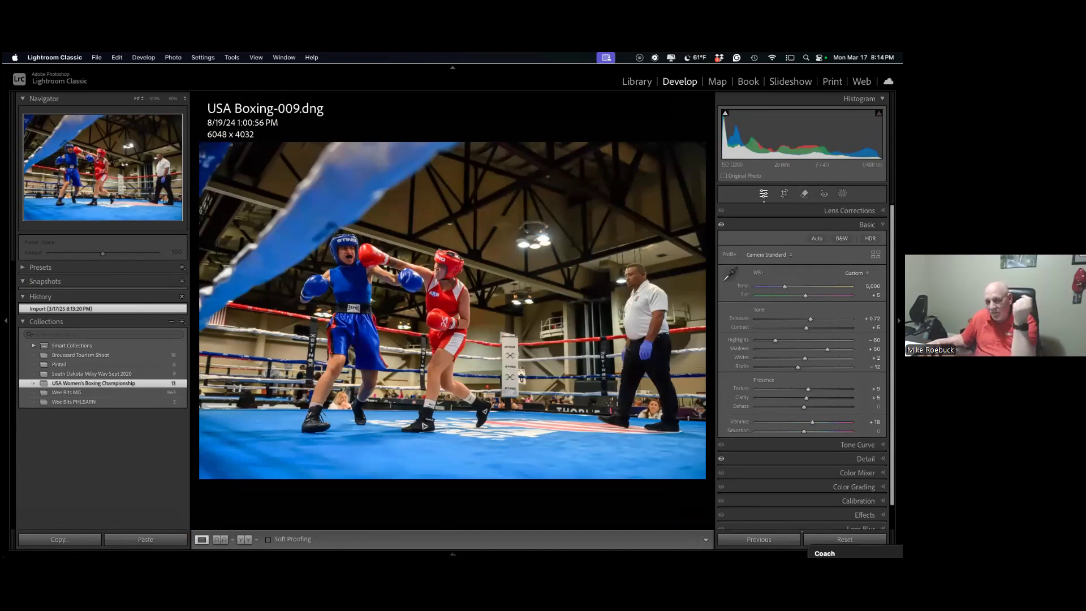
Crop USA Boxing-009.dng tightly around the two boxers to about 3271 x 3072 pixels and straighten it automatically.
{"action": "left_click", "coordinate": [783, 193]}
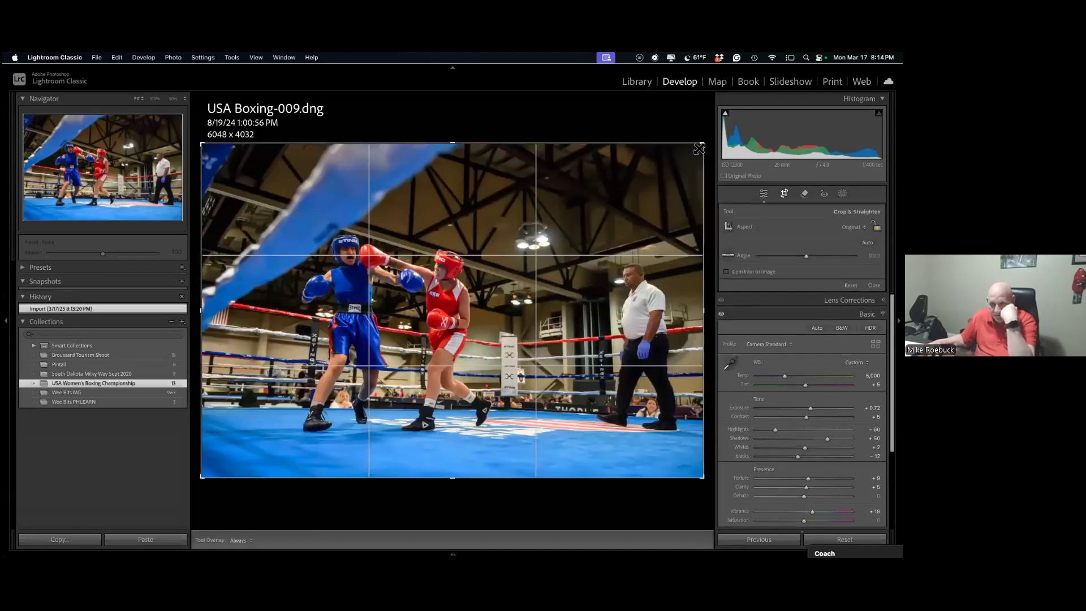
{"action": "left_click_drag", "start_coordinate": [681, 148], "coordinate": [602, 167]}
{"action": "left_click_drag", "start_coordinate": [494, 253], "coordinate": [484, 256]}
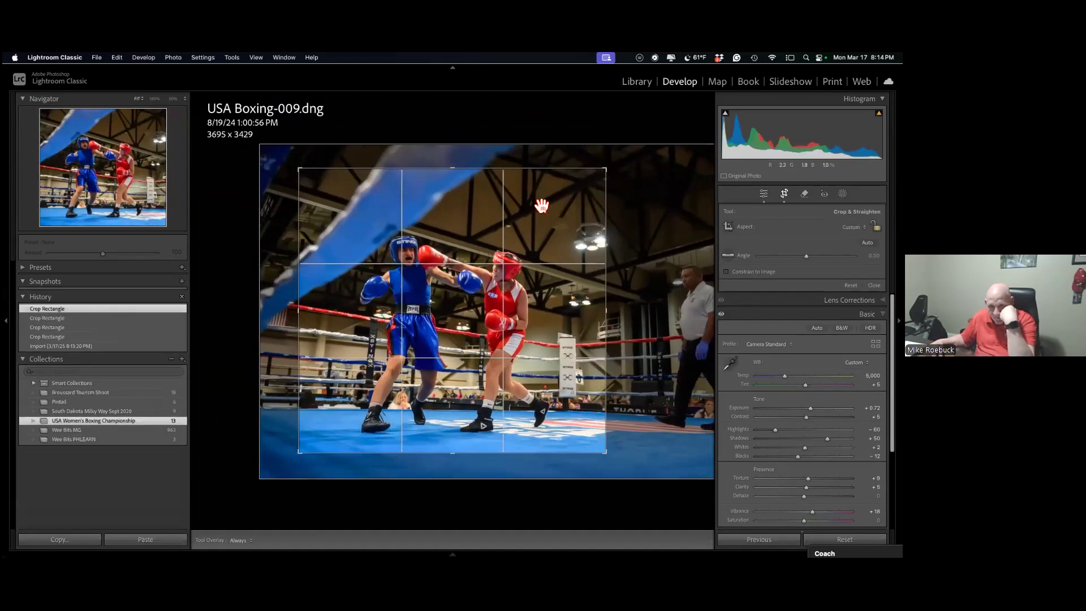
{"action": "left_click_drag", "start_coordinate": [603, 170], "coordinate": [589, 182]}
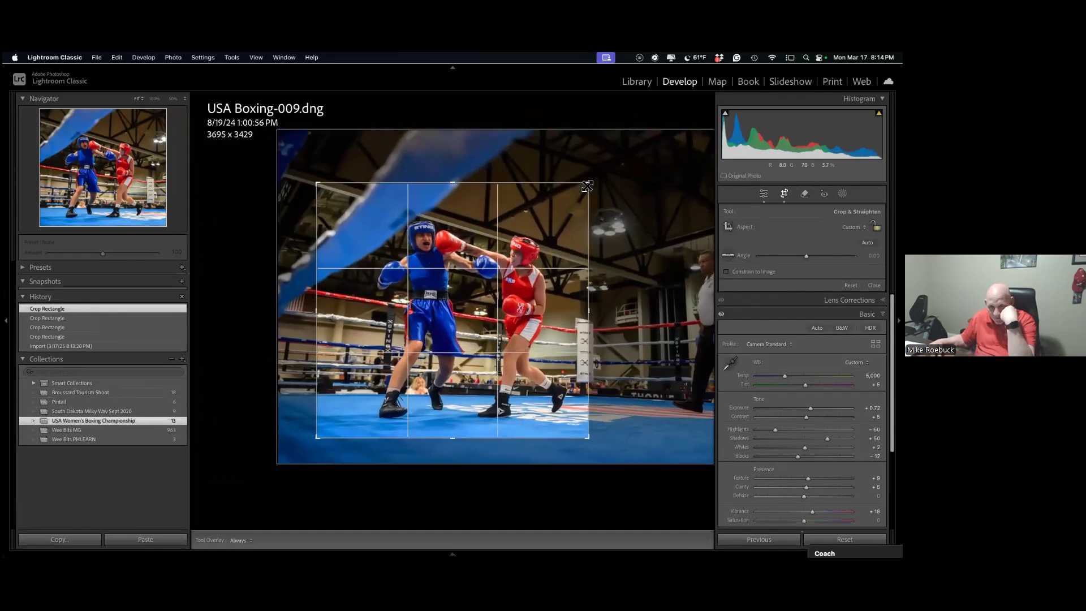
{"action": "left_click_drag", "start_coordinate": [520, 236], "coordinate": [506, 234]}
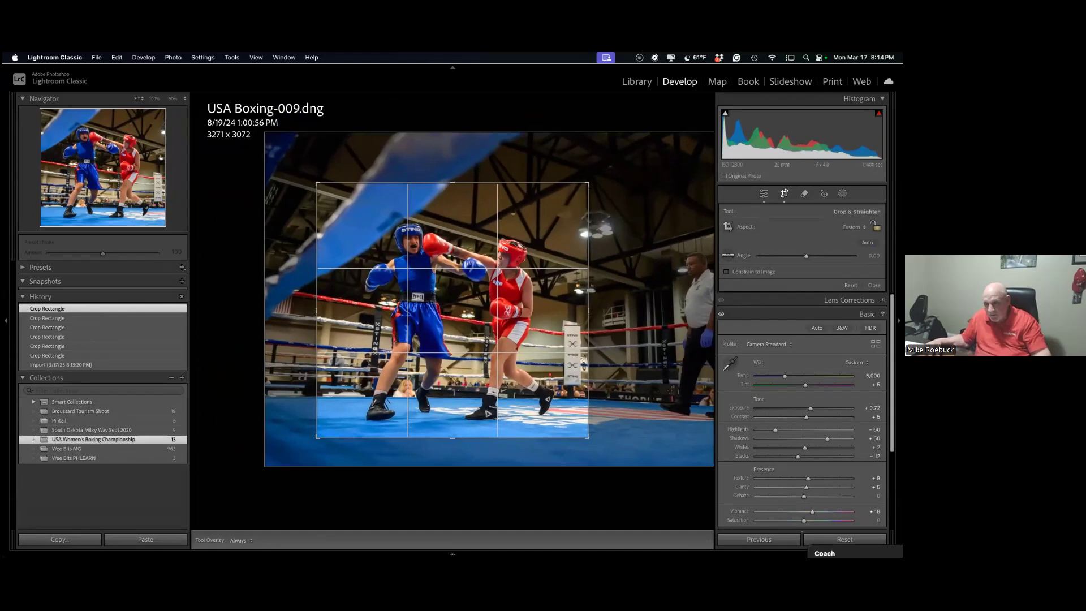
{"action": "left_click", "coordinate": [867, 243]}
{"action": "key", "text": "Return"}
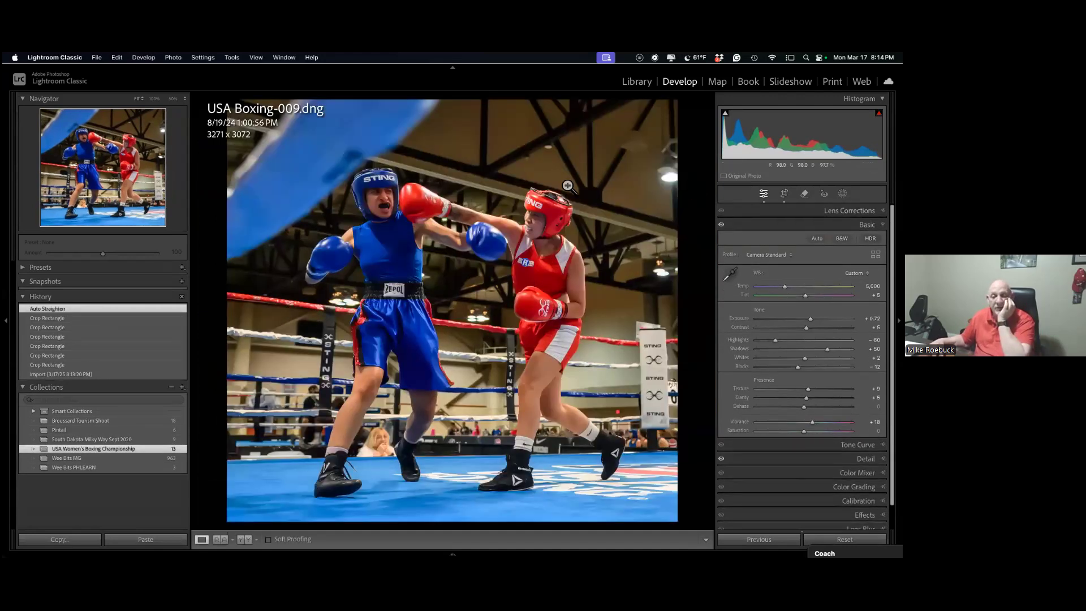
Inspect the red and blue boxers' faces at 100% in the cropped DNG and return to the full view.
{"action": "left_click", "coordinate": [553, 215]}
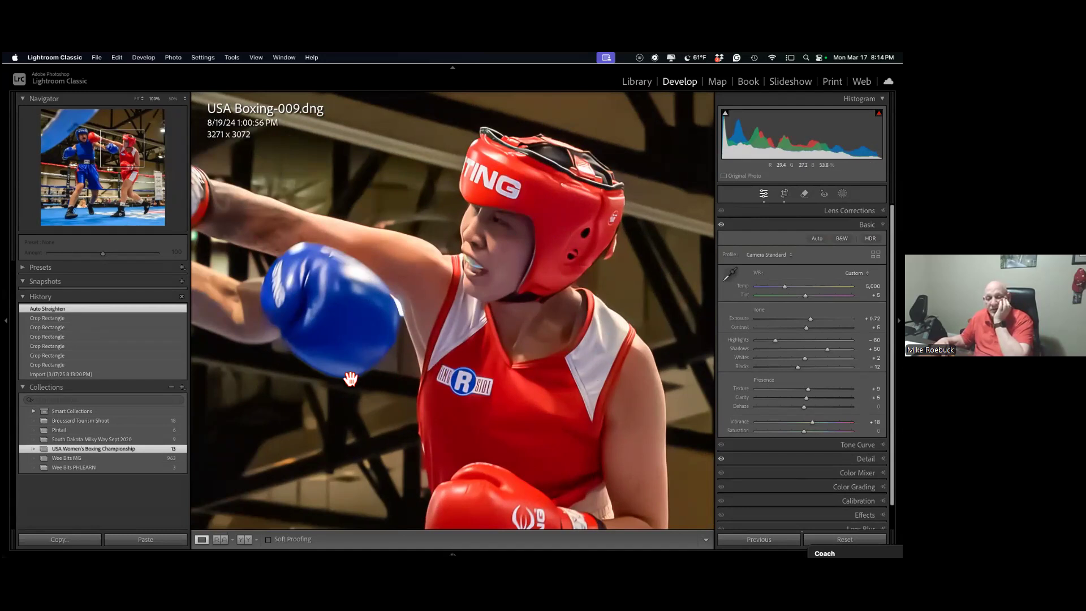
{"action": "left_click_drag", "start_coordinate": [469, 361], "coordinate": [780, 340]}
{"action": "left_click_drag", "start_coordinate": [511, 271], "coordinate": [605, 385]}
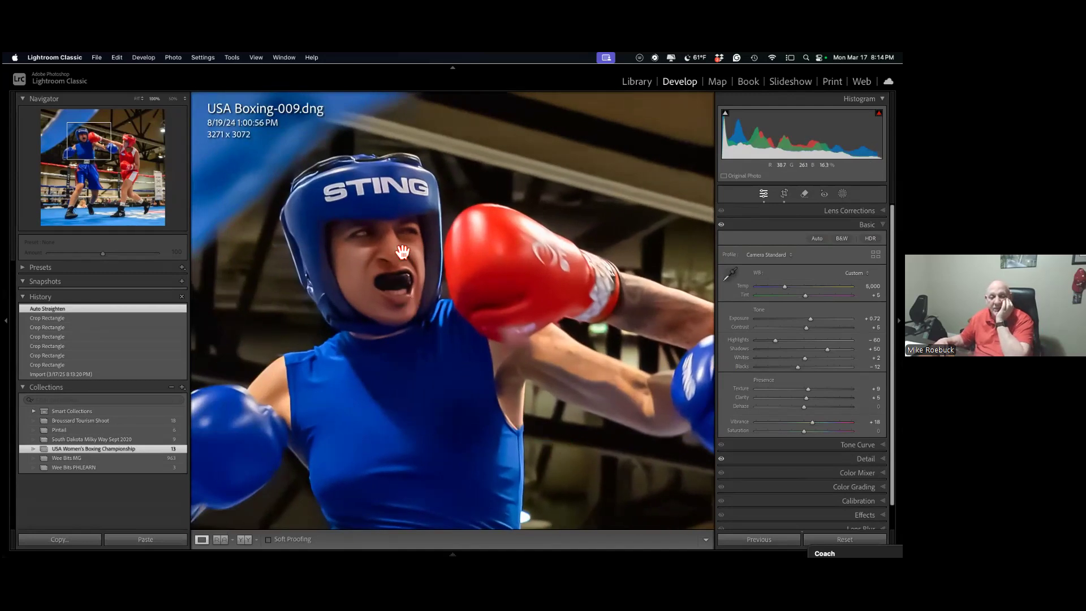
{"action": "left_click", "coordinate": [483, 353]}
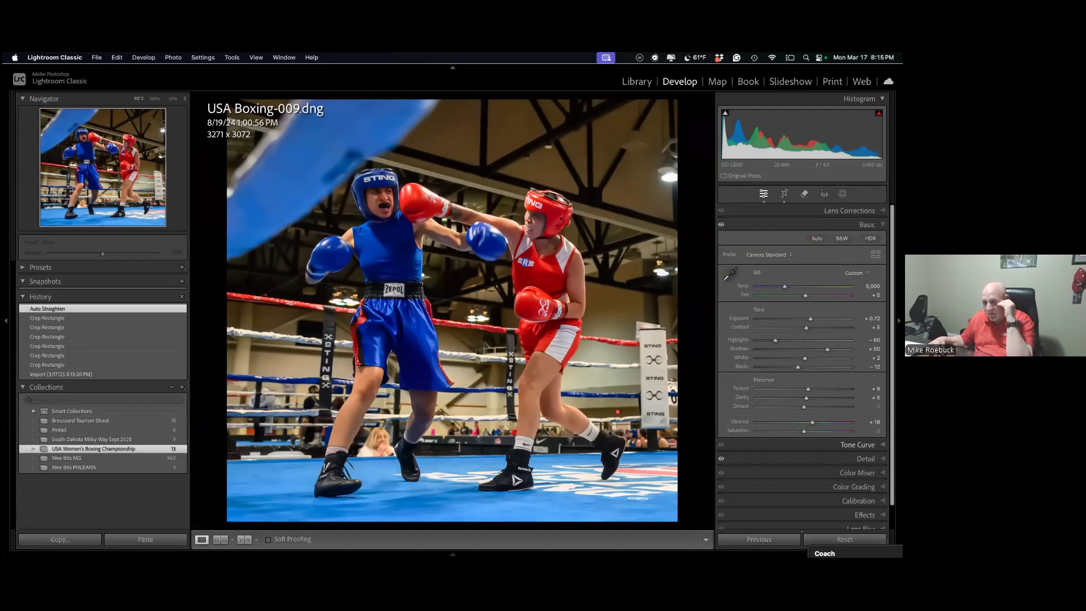
Add a midtone point to the point curve at about input 129, output 166, and set Highlights to -55.
{"action": "left_click", "coordinate": [858, 444]}
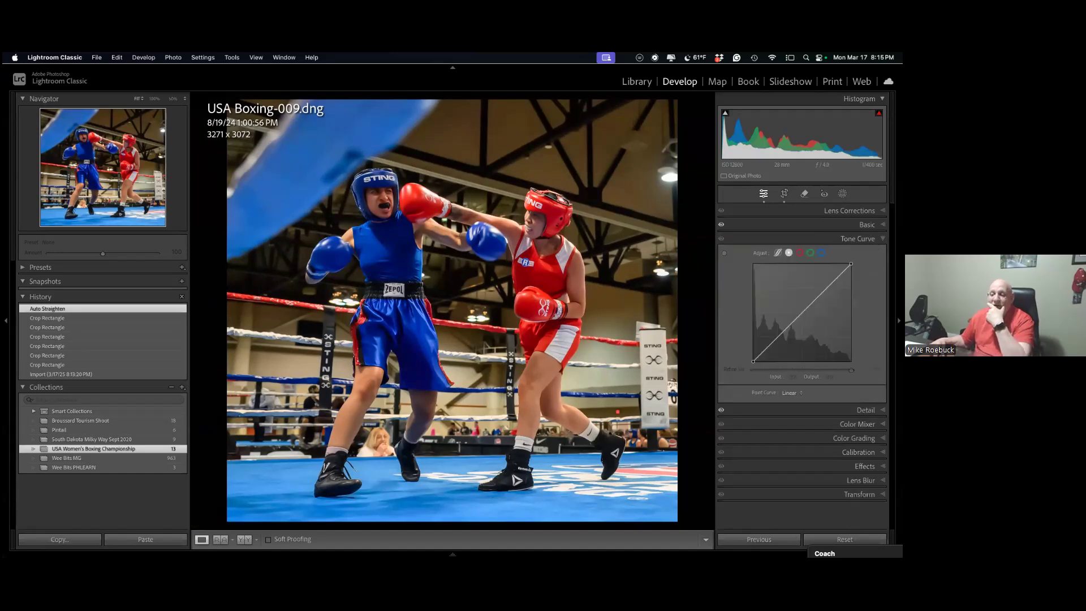
{"action": "left_click", "coordinate": [807, 307]}
{"action": "left_click_drag", "start_coordinate": [807, 307], "coordinate": [802, 297]}
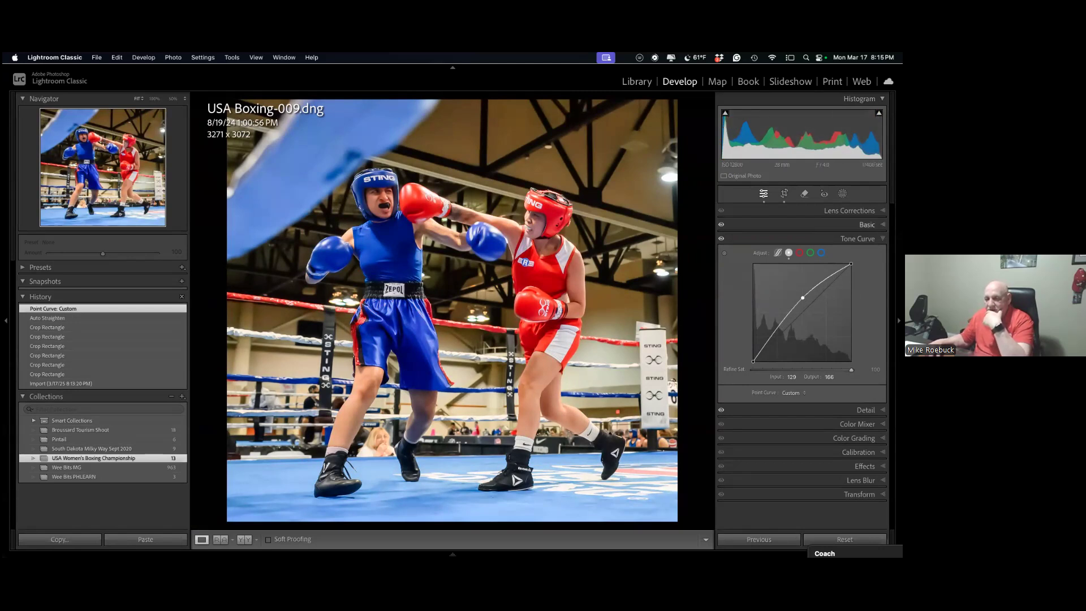
{"action": "key", "text": "super+1"}
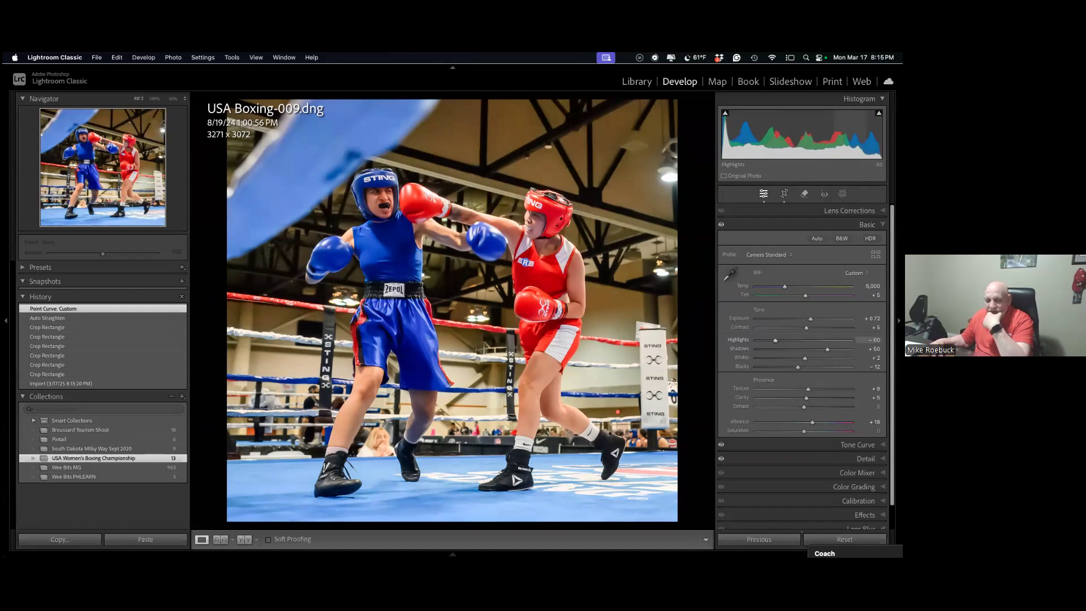
{"action": "mouse_move", "coordinate": [774, 340]}
{"action": "left_mouse_down"}
{"action": "mouse_move", "coordinate": [756, 340]}
{"action": "mouse_move", "coordinate": [777, 340]}
{"action": "left_mouse_up"}
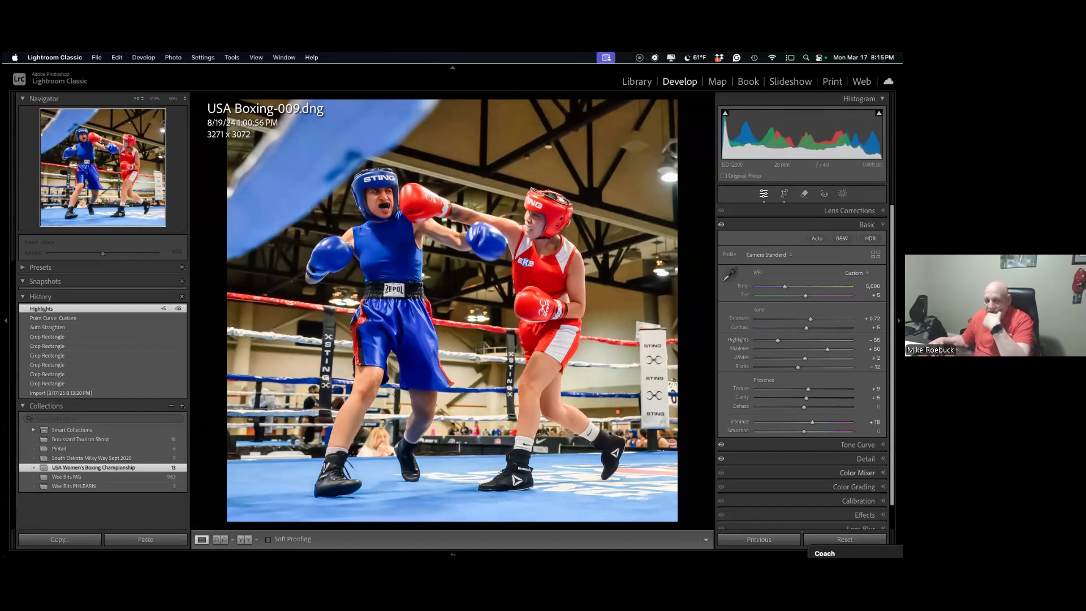
Target the detail preview on the face of the boxer in red and set the sharpening Masking to 90.
{"action": "left_click", "coordinate": [866, 458]}
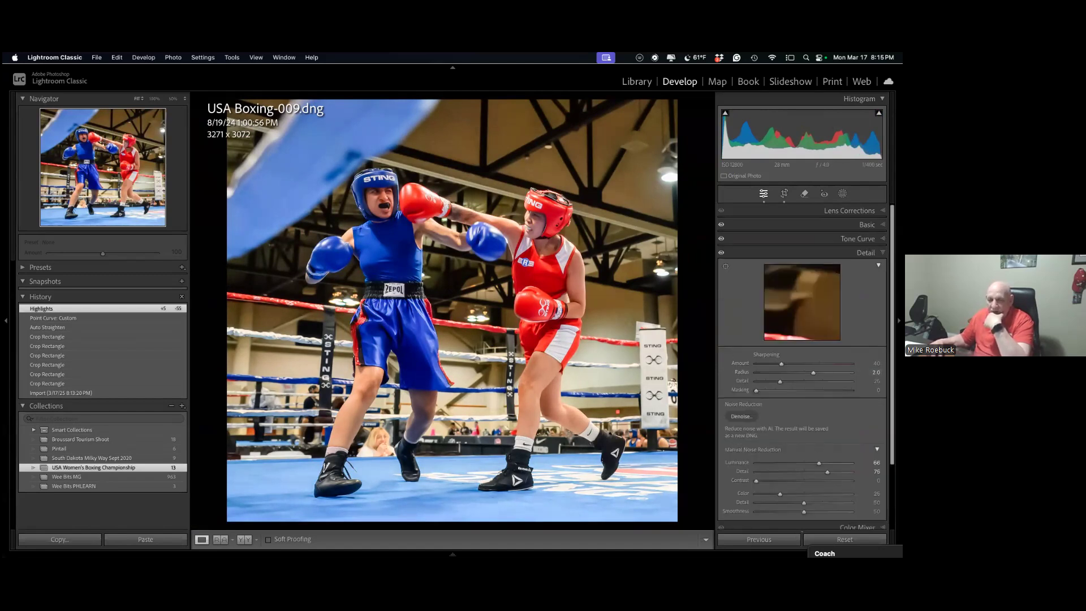
{"action": "left_click", "coordinate": [725, 266]}
{"action": "left_click", "coordinate": [527, 221]}
{"action": "left_click", "coordinate": [533, 221]}
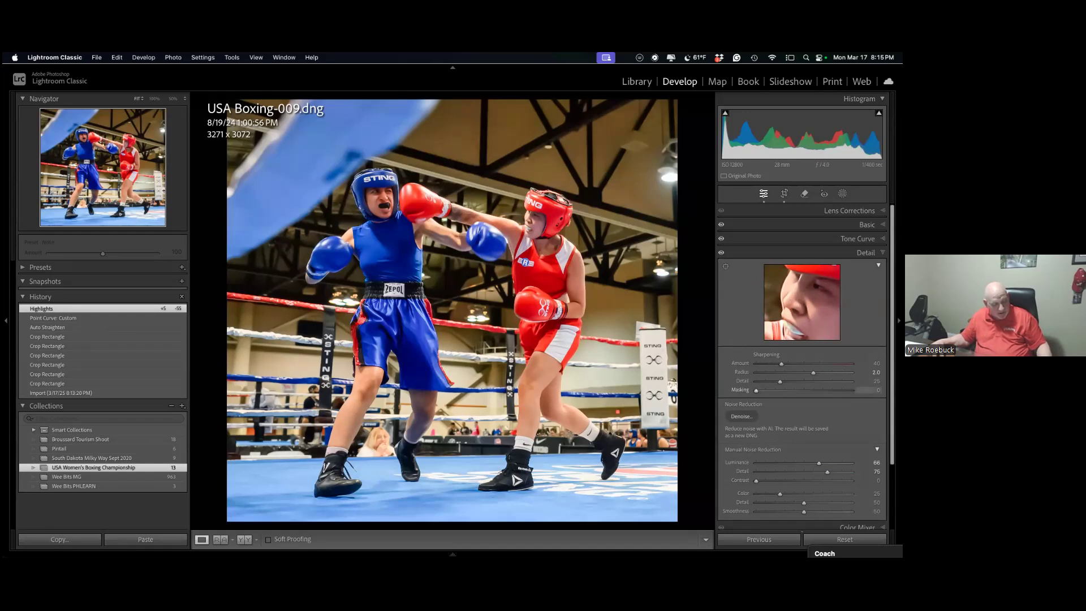
{"action": "left_click", "coordinate": [756, 391], "text": "alt"}
{"action": "left_click_drag", "start_coordinate": [767, 390], "coordinate": [842, 390]}
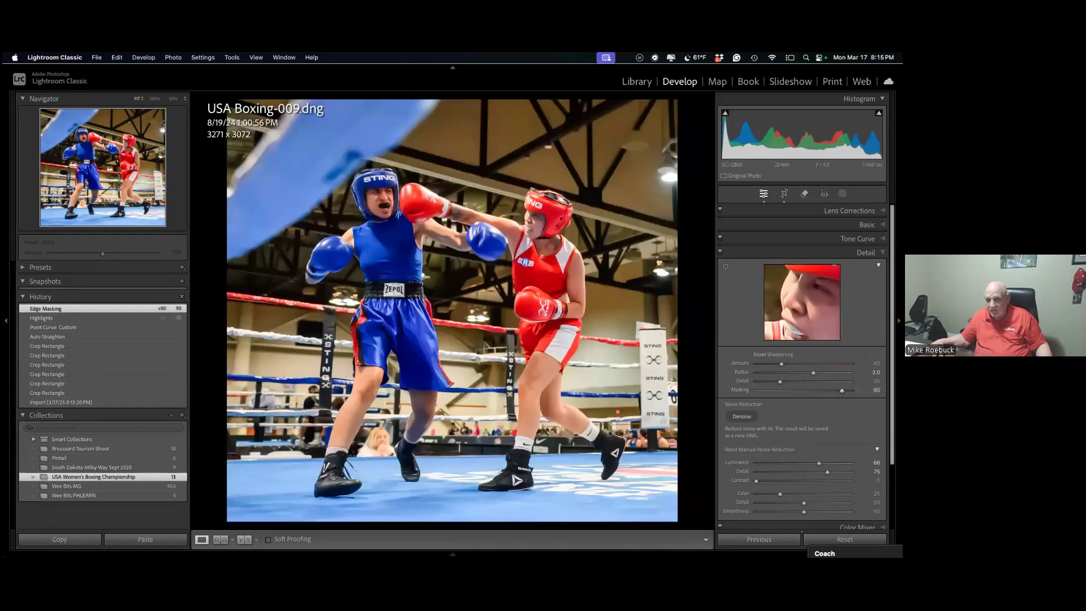
{"action": "left_click", "coordinate": [841, 390], "text": "alt"}
Set the sharpening Detail to 39, Radius to 1.7 and Amount to 49, checking the photo at 100%.
{"action": "left_click", "coordinate": [780, 381], "text": "alt"}
{"action": "left_click_drag", "start_coordinate": [793, 381], "coordinate": [793, 381]}
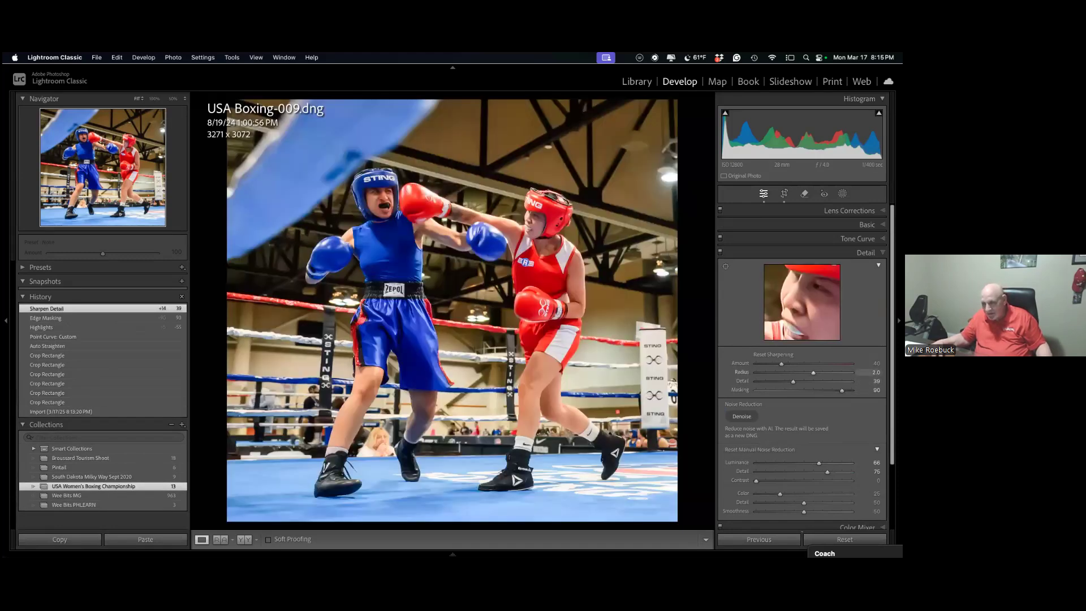
{"action": "left_click", "coordinate": [813, 372], "text": "alt"}
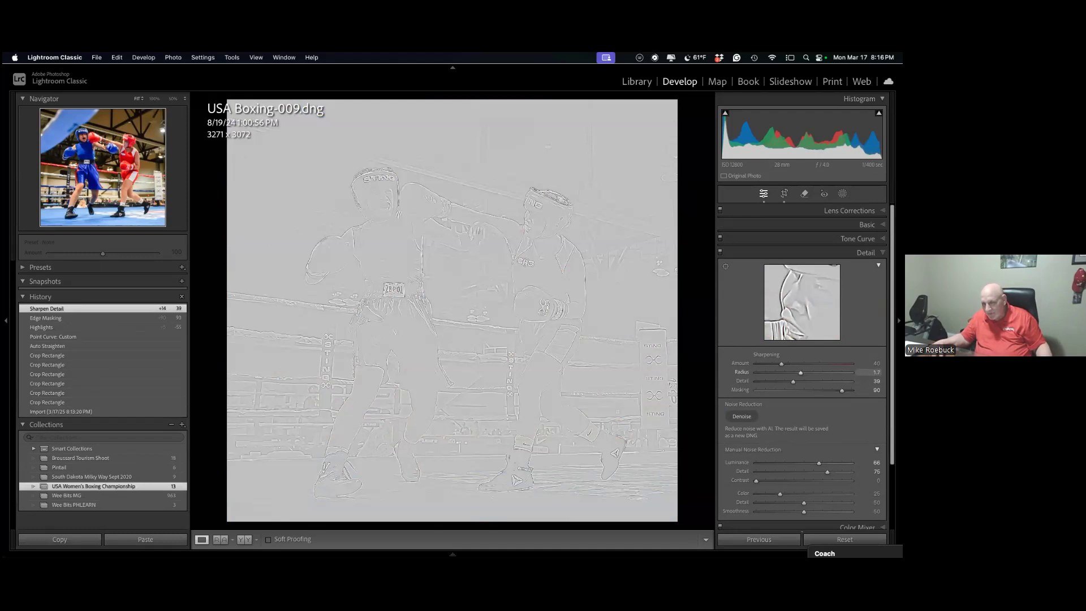
{"action": "left_click_drag", "start_coordinate": [800, 372], "coordinate": [800, 372]}
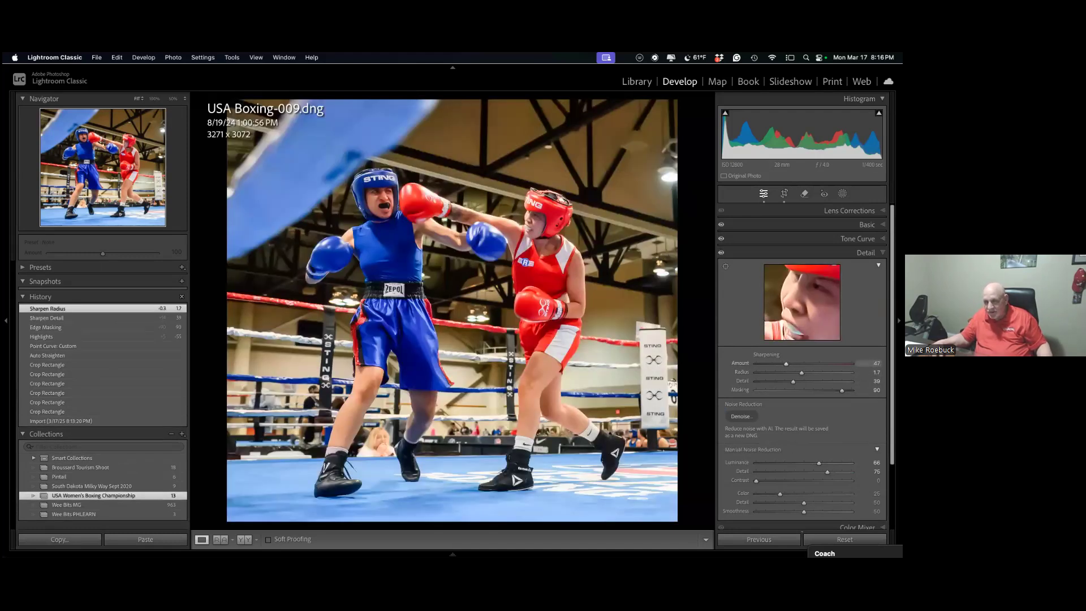
{"action": "left_click_drag", "start_coordinate": [865, 363], "coordinate": [867, 363]}
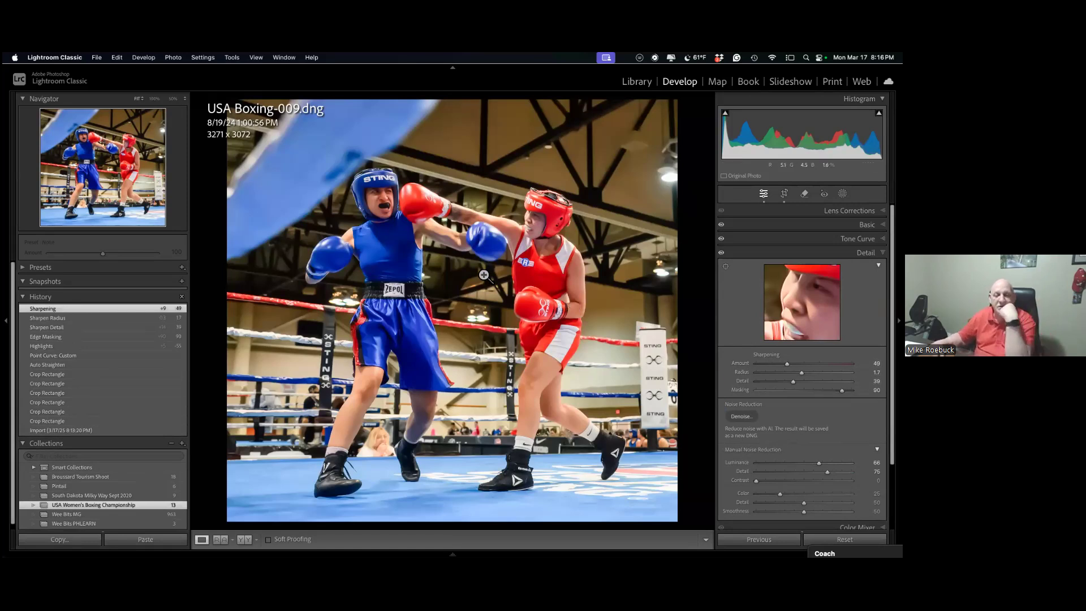
{"action": "left_click", "coordinate": [539, 139]}
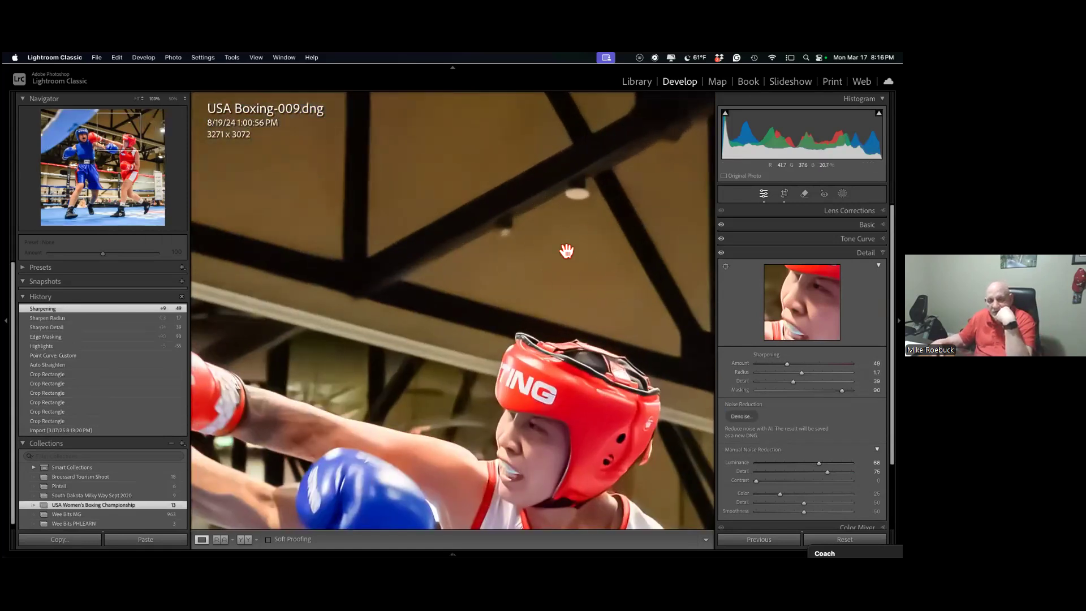
{"action": "left_click", "coordinate": [544, 250]}
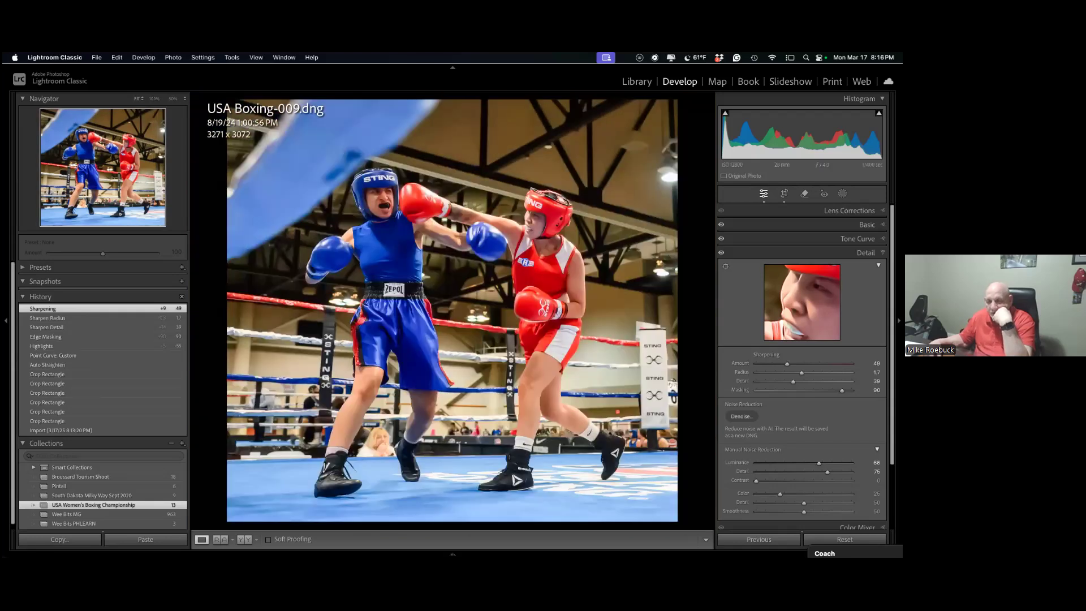
Set the Blue Primary saturation to +5 in the Calibration adjustments.
{"action": "scroll", "coordinate": [801, 367], "scroll_direction": "down", "scroll_amount": 3}
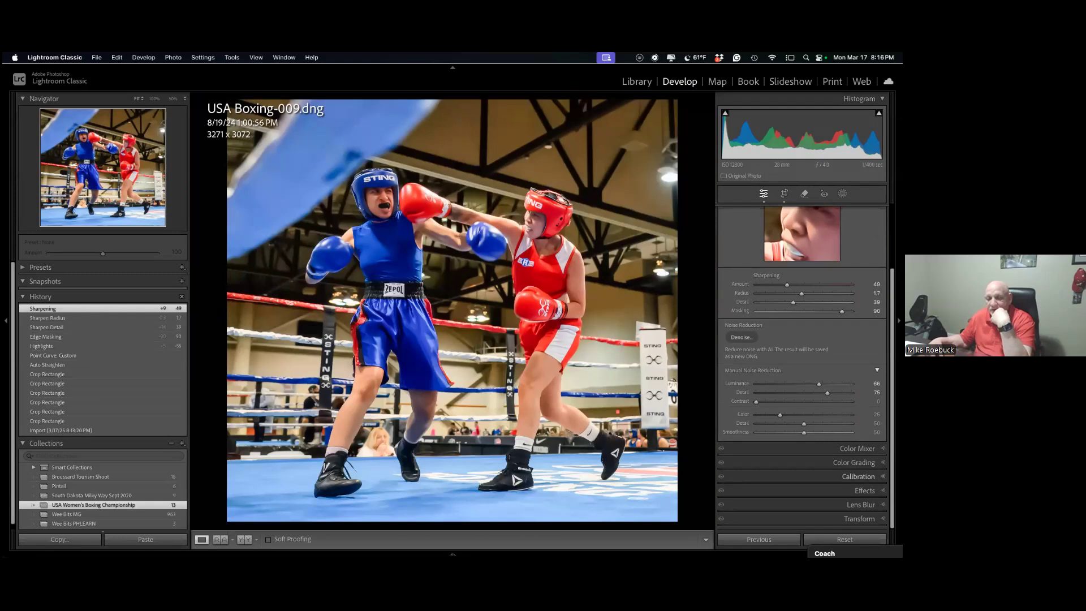
{"action": "left_click", "coordinate": [858, 476]}
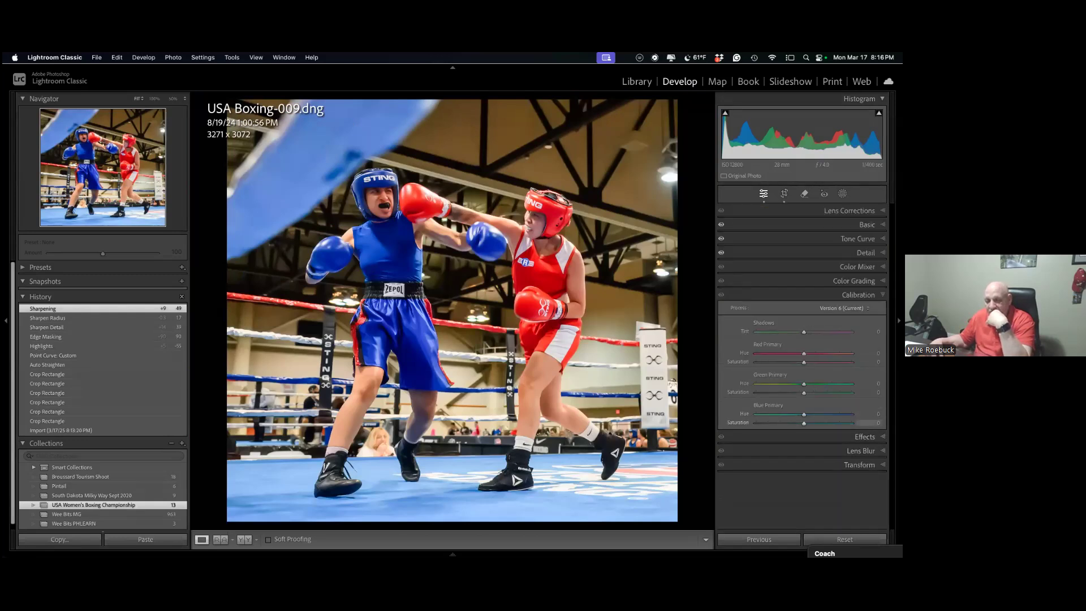
{"action": "mouse_move", "coordinate": [802, 423]}
{"action": "left_mouse_down"}
{"action": "mouse_move", "coordinate": [780, 423]}
{"action": "mouse_move", "coordinate": [806, 423]}
{"action": "left_mouse_up"}
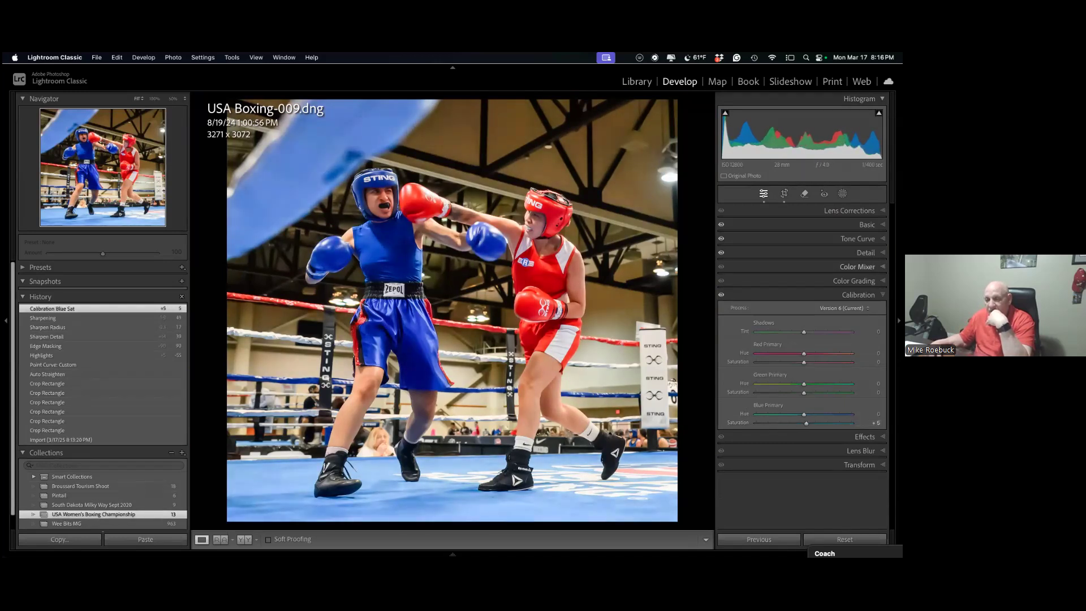
Sample the blue of the boxer's shorts as a Point Color and set its luminance shift to -24.
{"action": "left_click", "coordinate": [859, 267]}
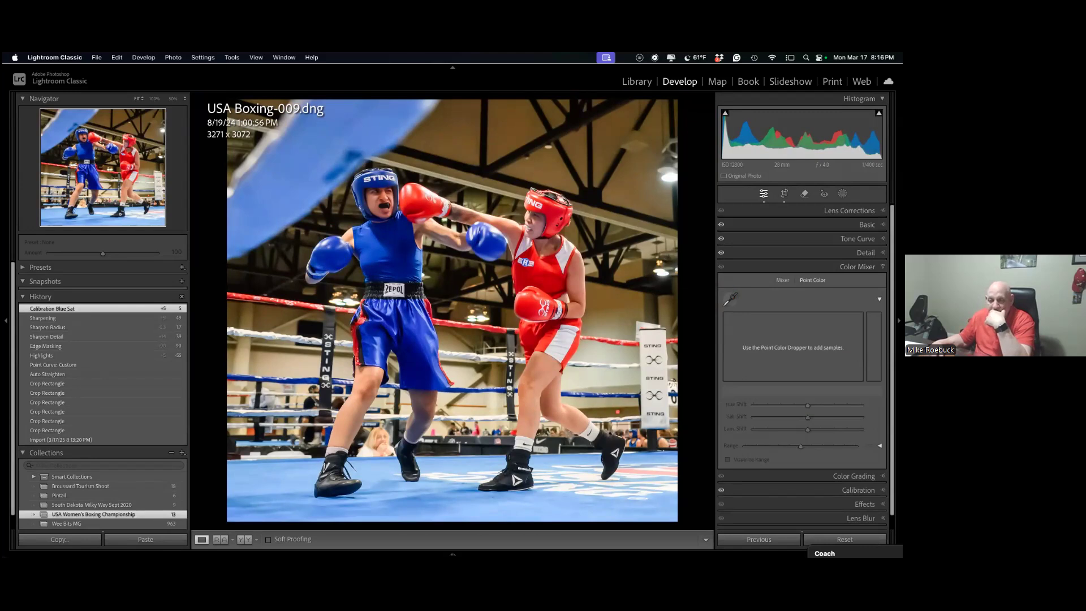
{"action": "left_click", "coordinate": [730, 299]}
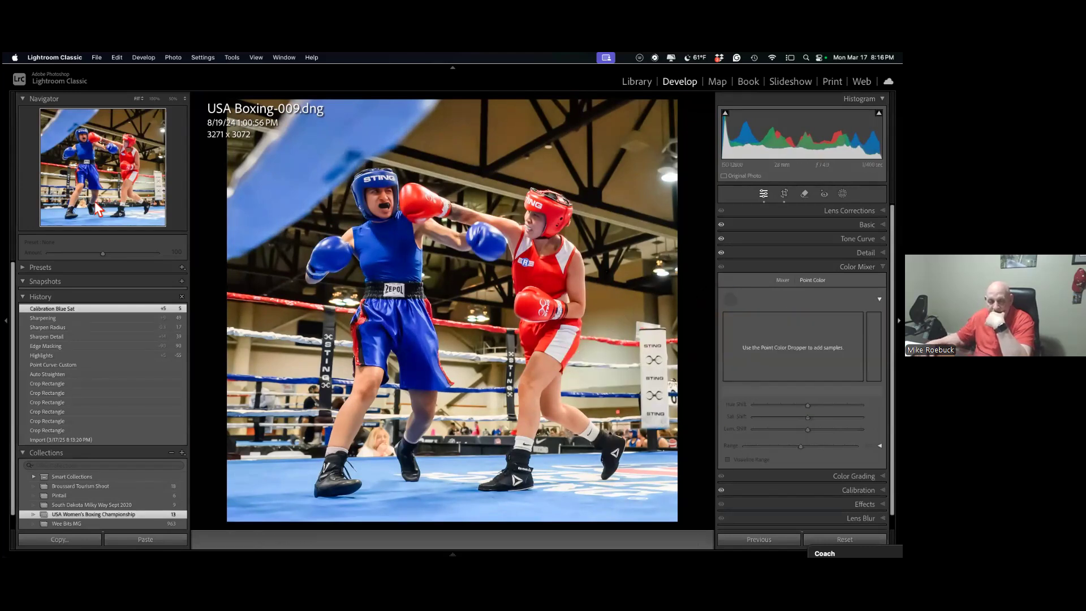
{"action": "left_click", "coordinate": [428, 343]}
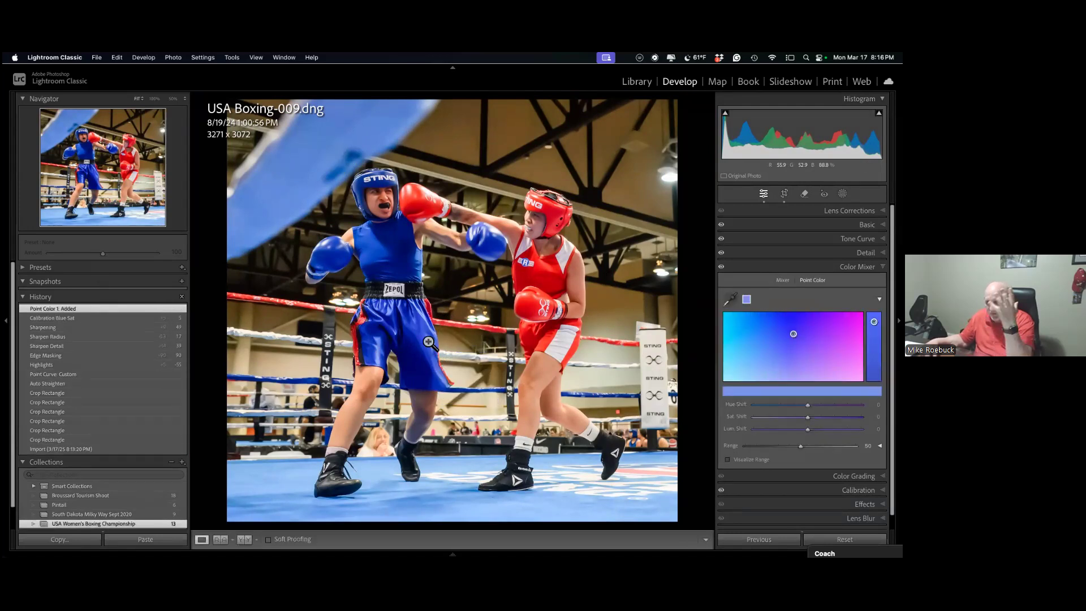
{"action": "left_click_drag", "start_coordinate": [808, 429], "coordinate": [796, 429]}
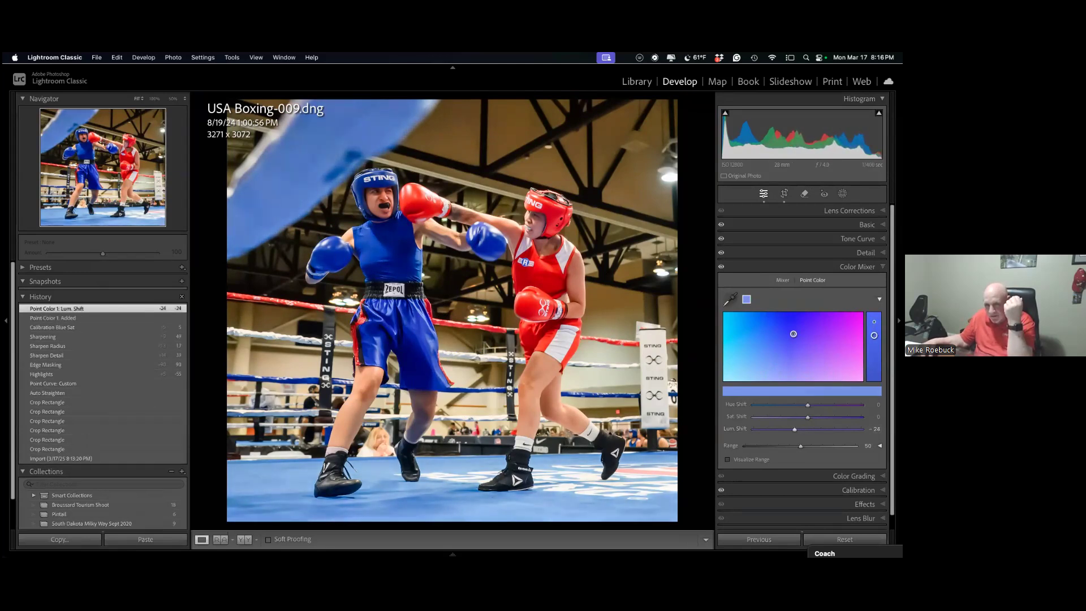
Sample the red boxer's top as a second Point Color, with luminance shift -67 and saturation shift +4.
{"action": "left_click", "coordinate": [730, 298]}
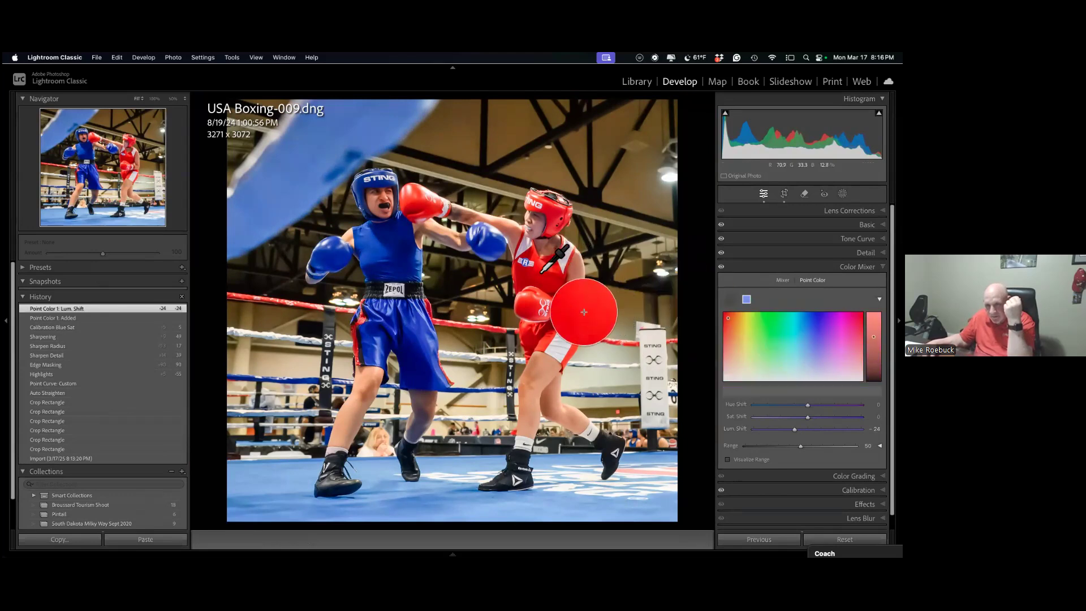
{"action": "left_click", "coordinate": [540, 269]}
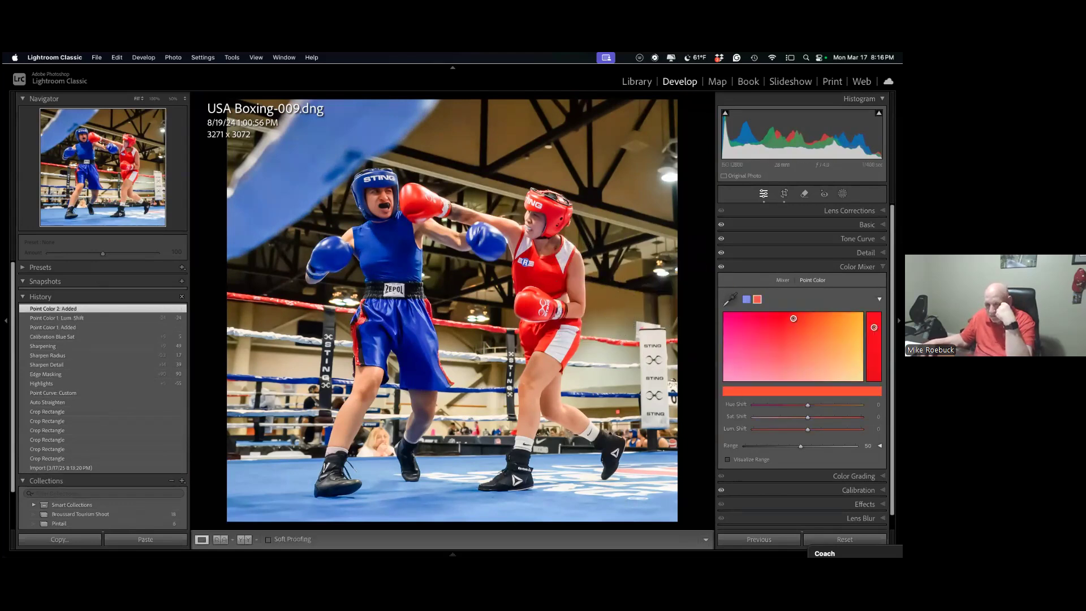
{"action": "left_click_drag", "start_coordinate": [873, 327], "coordinate": [874, 330]}
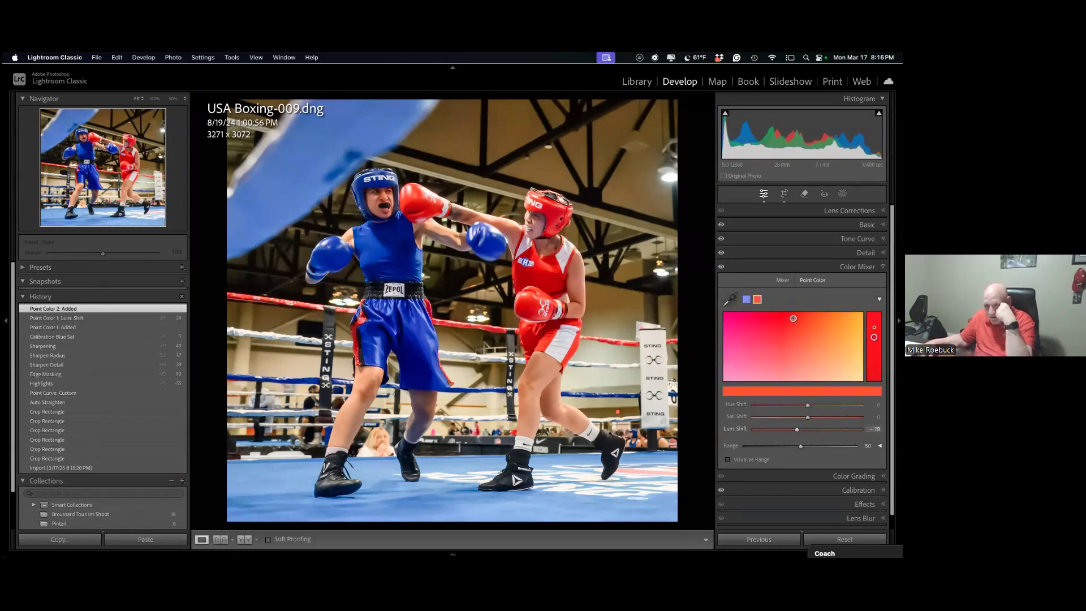
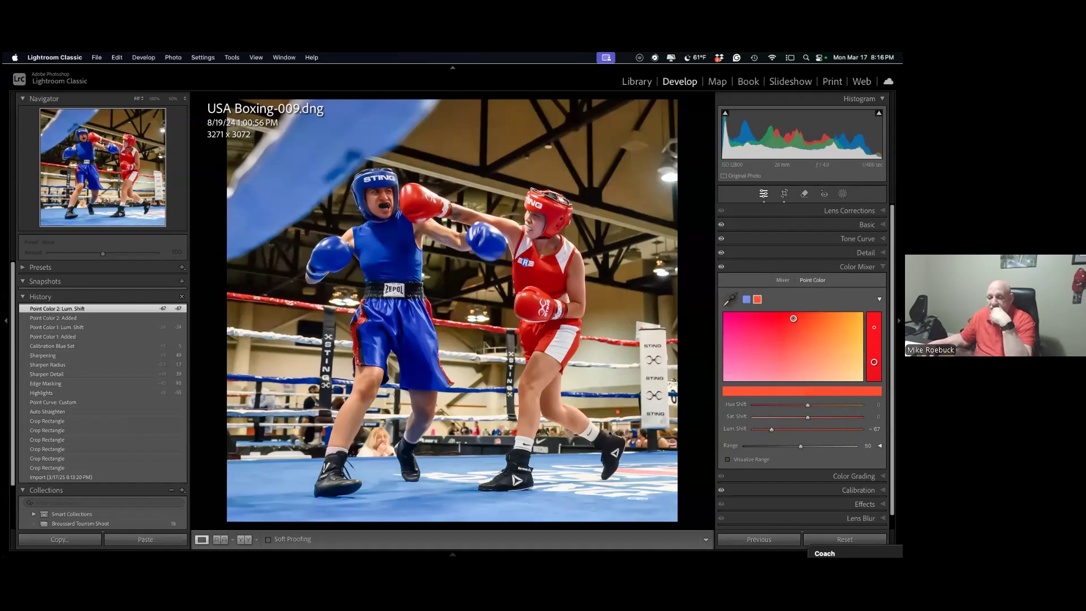
{"action": "mouse_move", "coordinate": [807, 417]}
{"action": "left_mouse_down"}
{"action": "mouse_move", "coordinate": [822, 417]}
{"action": "mouse_move", "coordinate": [809, 417]}
{"action": "left_mouse_up"}
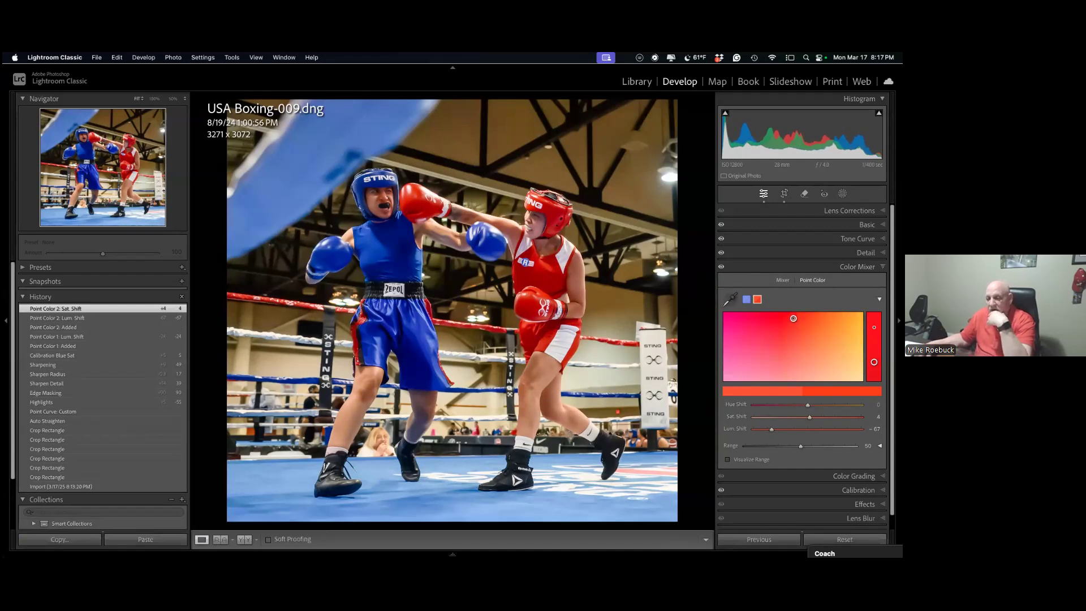
{"action": "left_click", "coordinate": [782, 281]}
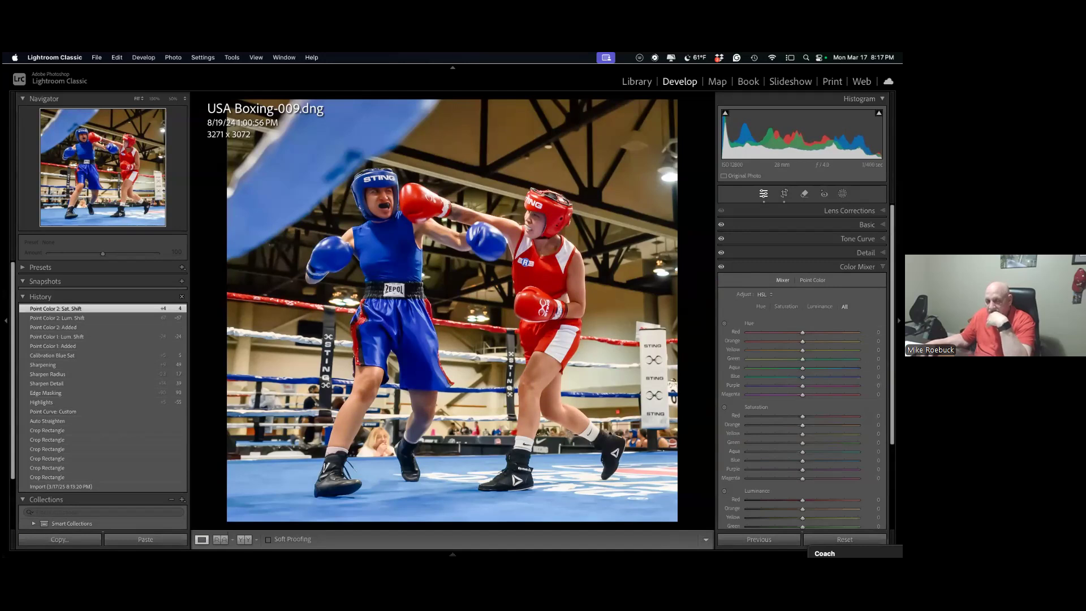
{"action": "scroll", "coordinate": [803, 368], "scroll_direction": "down", "scroll_amount": 3}
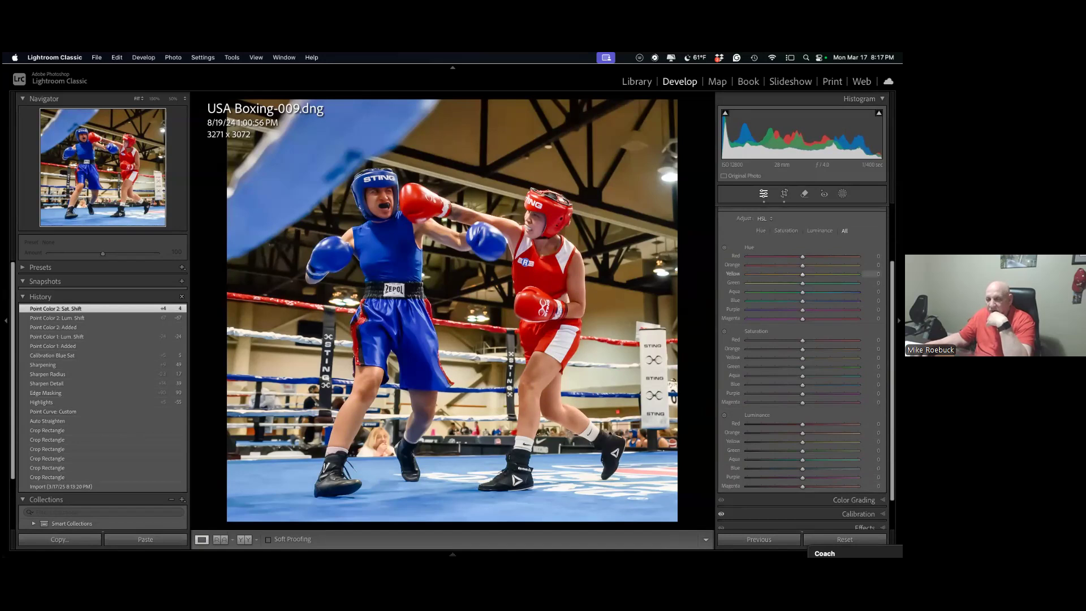
{"action": "scroll", "coordinate": [803, 368], "scroll_direction": "up", "scroll_amount": 3}
{"action": "left_click", "coordinate": [812, 280]}
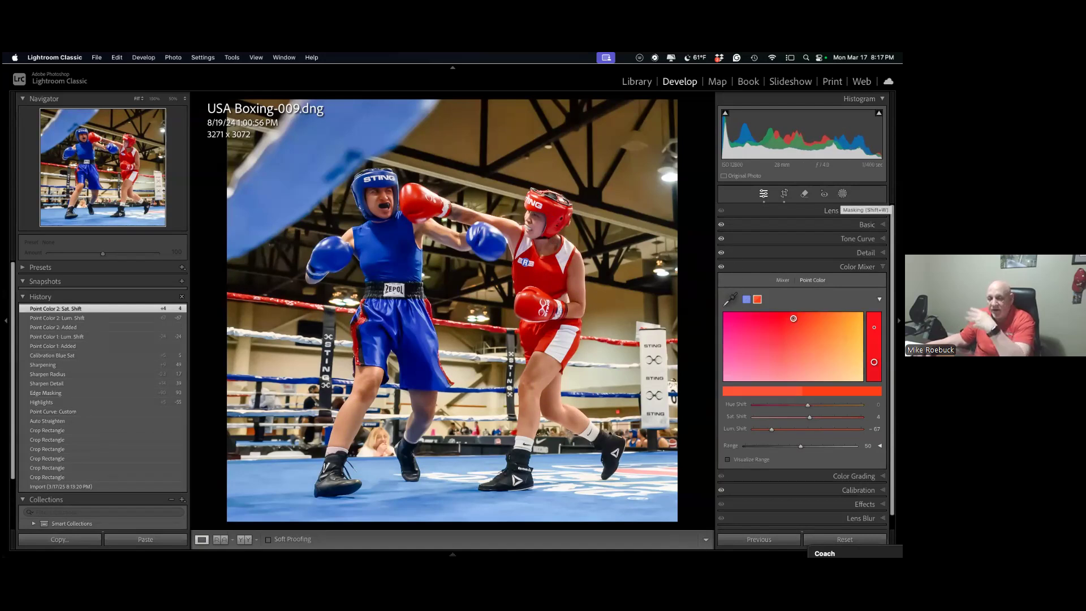
Create a Luminance Range mask covering the darker tones, from 0 up to about 48 with falloff ending at 73.
{"action": "left_click", "coordinate": [842, 194]}
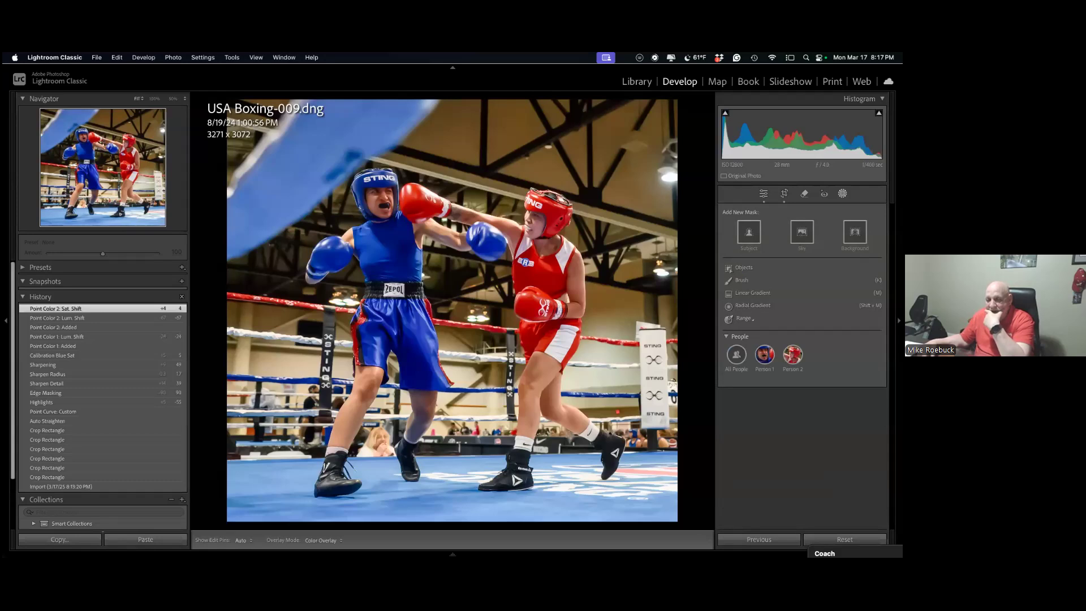
{"action": "left_click", "coordinate": [743, 318]}
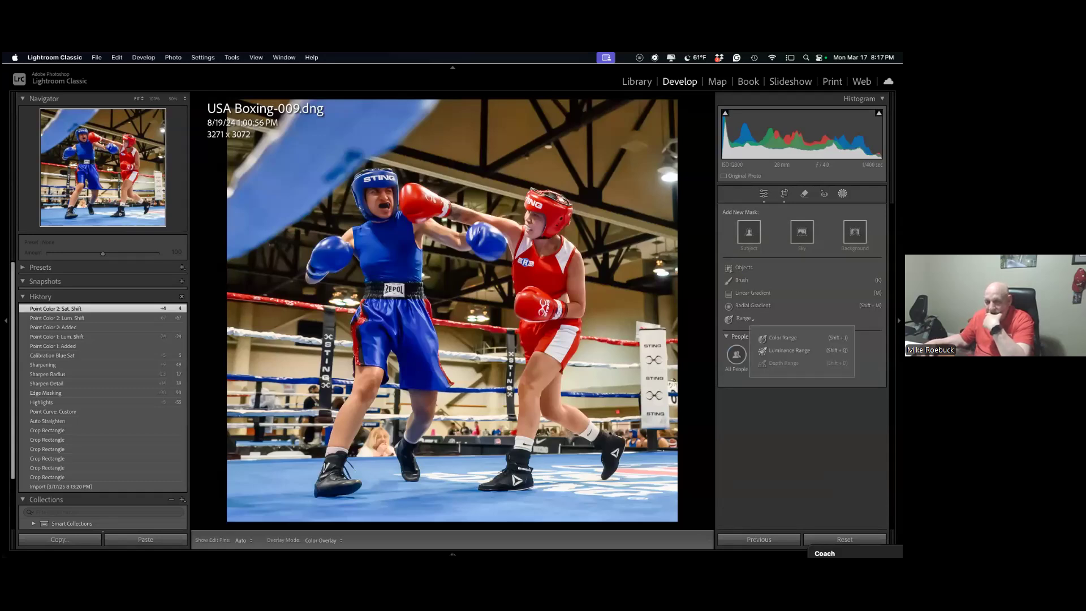
{"action": "key", "text": "shift+q"}
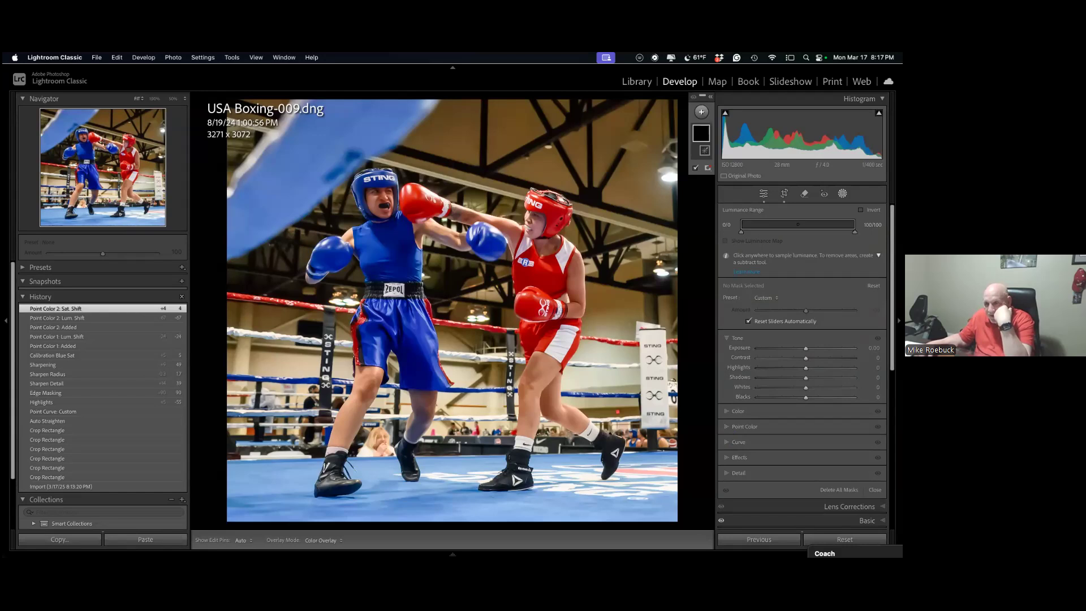
{"action": "left_click", "coordinate": [798, 225]}
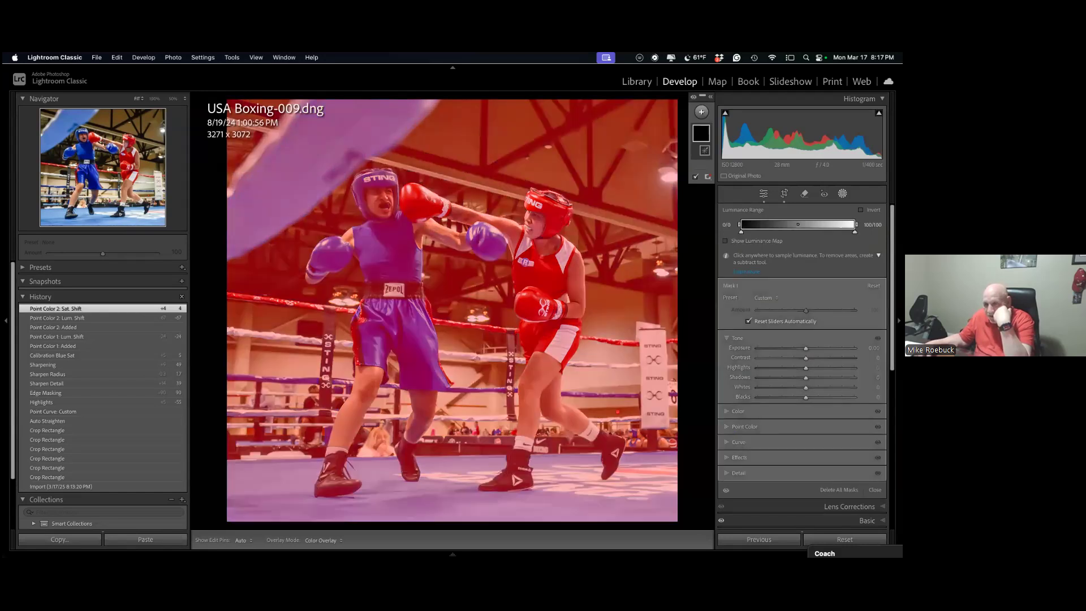
{"action": "left_click_drag", "start_coordinate": [854, 225], "coordinate": [798, 224]}
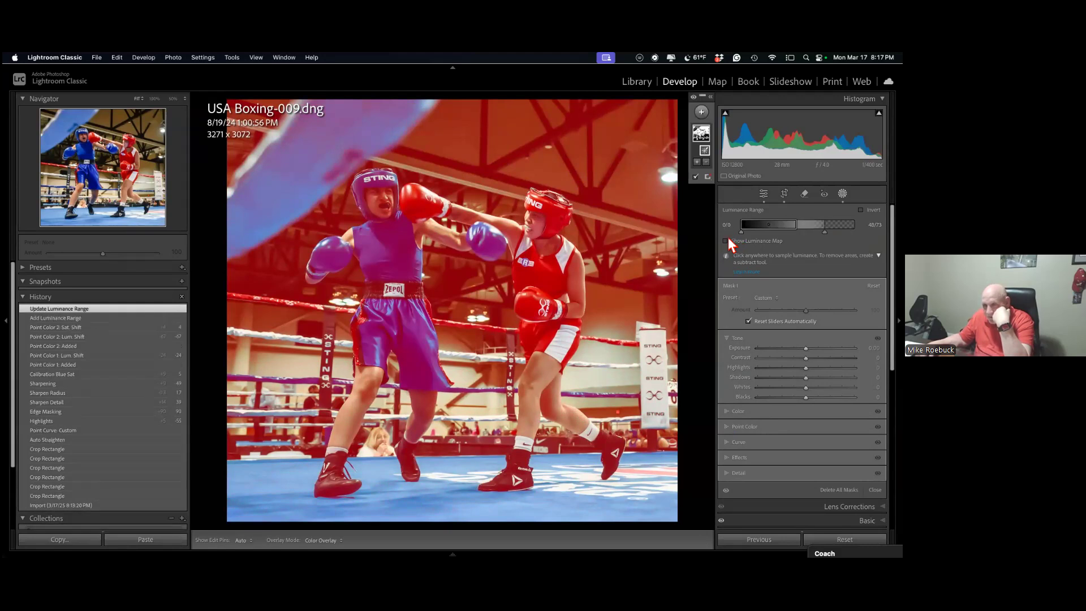
Add a second Luminance Range to the existing mask, sampled from the red boxer's upper chest near the shoulder.
{"action": "left_click", "coordinate": [697, 162]}
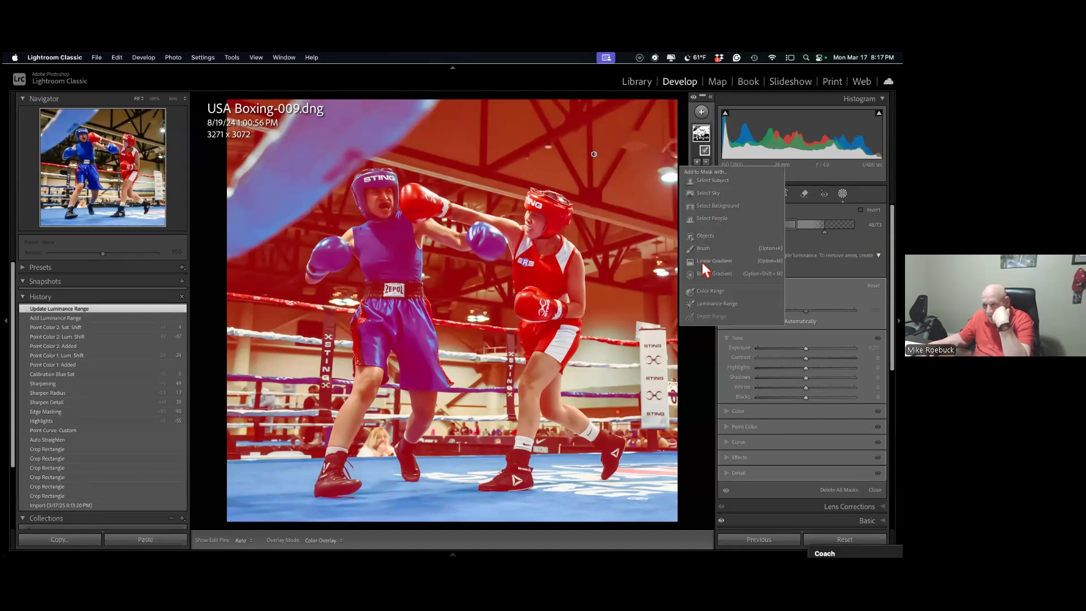
{"action": "left_click", "coordinate": [707, 302]}
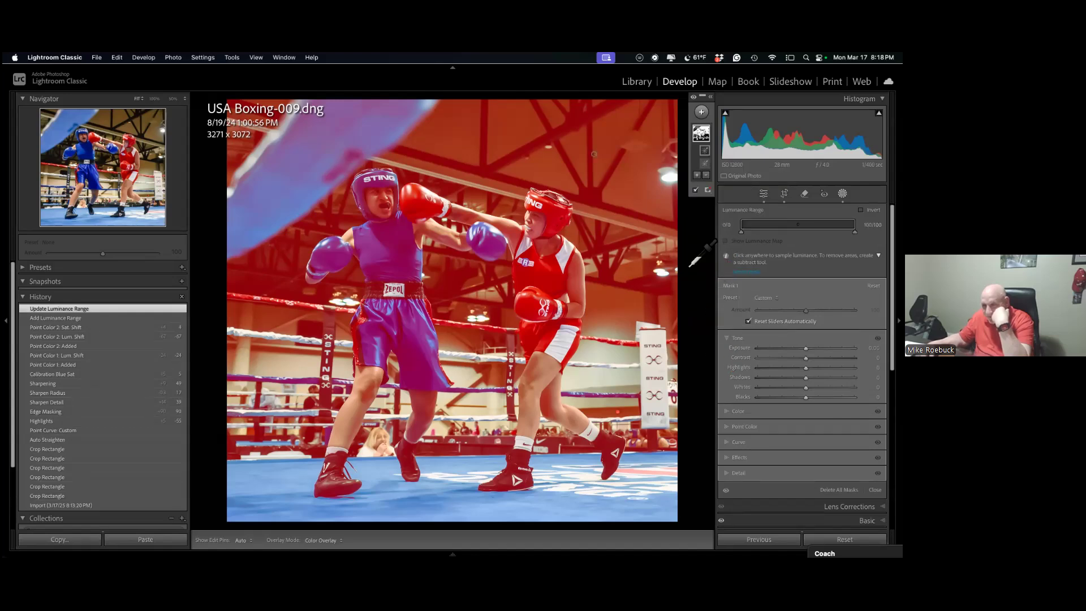
{"action": "left_click", "coordinate": [543, 245]}
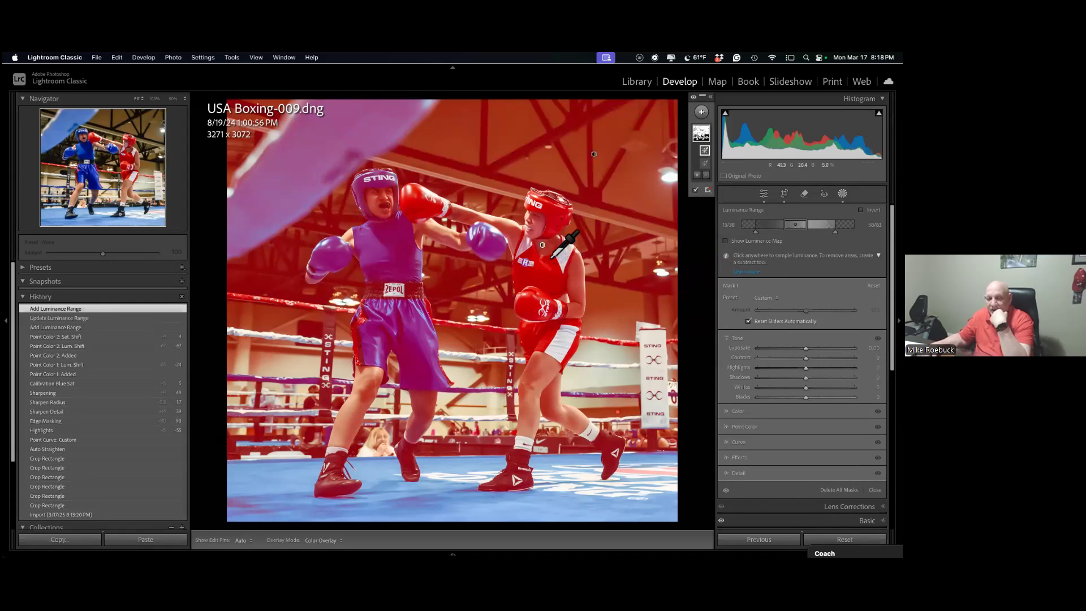
Raise the luminance mask's exposure very slightly and set its shadows to 47.
{"action": "left_click_drag", "start_coordinate": [871, 348], "coordinate": [874, 347]}
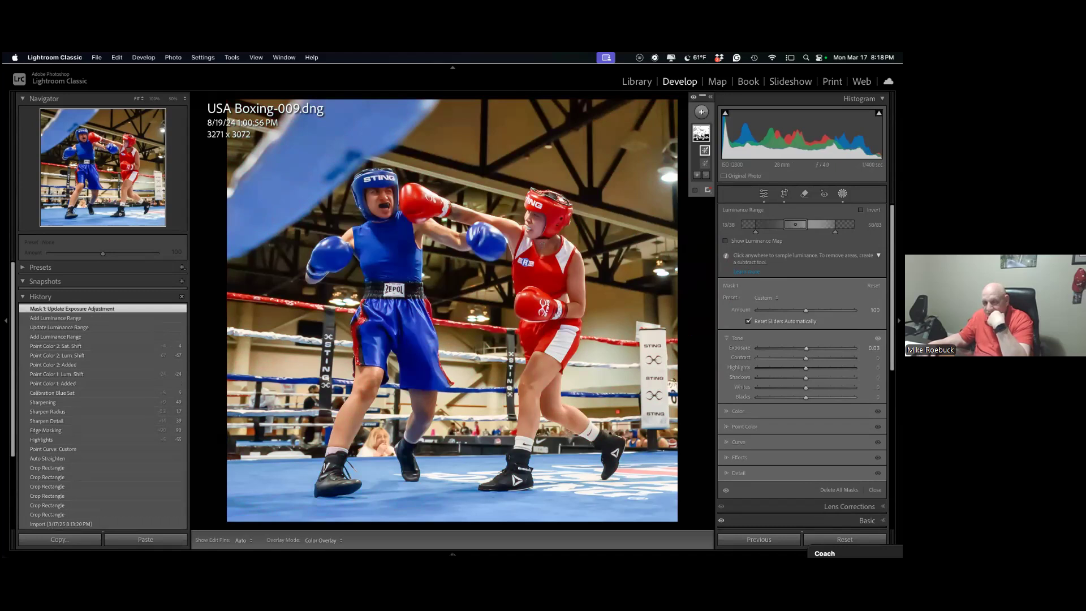
{"action": "left_click_drag", "start_coordinate": [805, 377], "coordinate": [829, 377]}
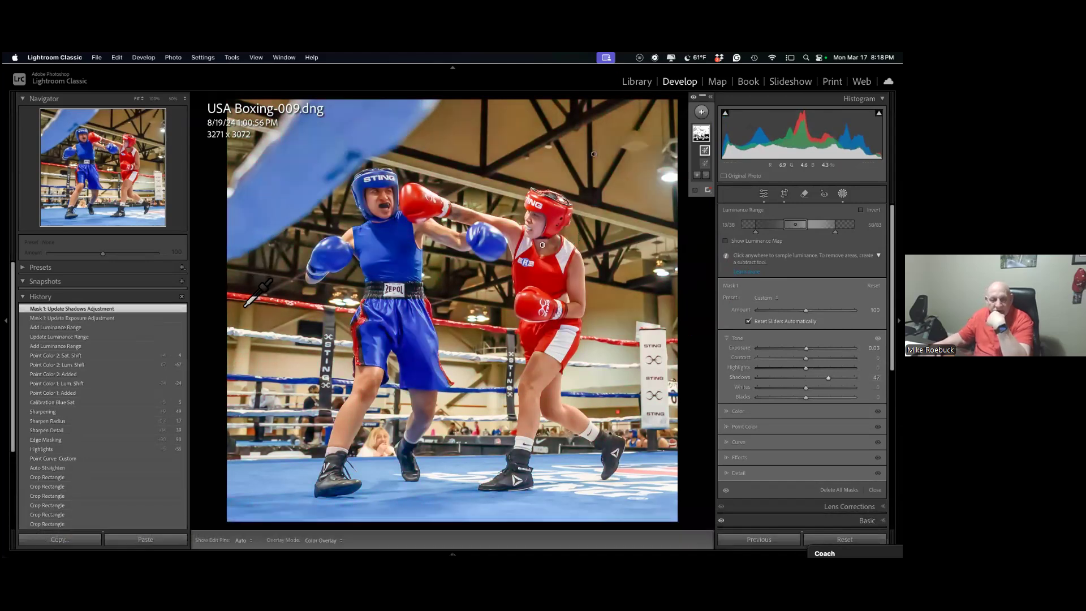
{"action": "key", "text": "F6"}
{"action": "key", "text": "F6"}
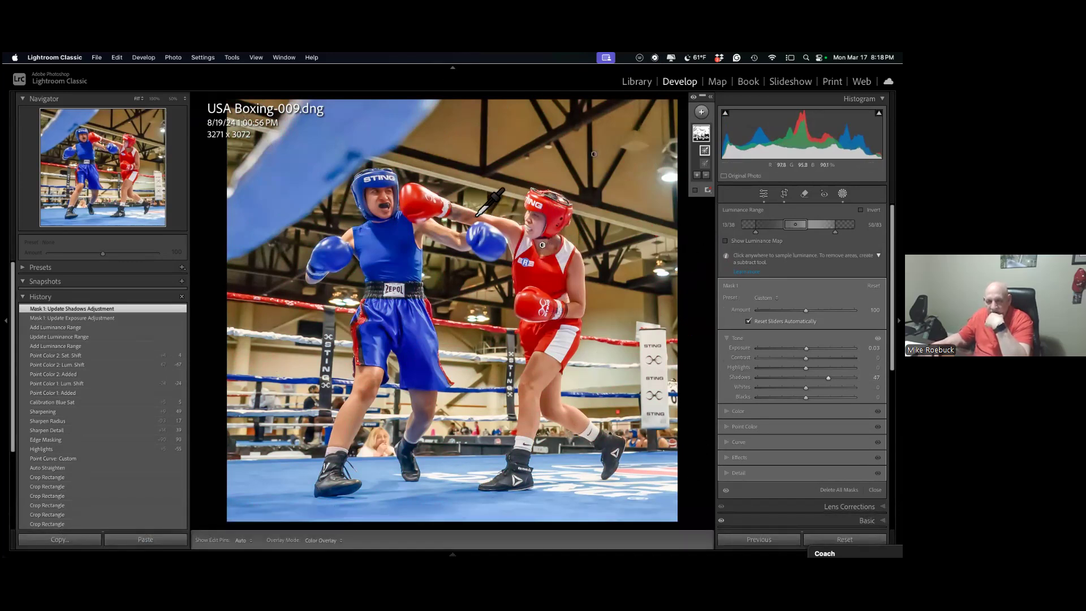
Resample the second luminance range beside the blue boxer's shoulder and set the mask's blacks to -12.
{"action": "left_click", "coordinate": [418, 243]}
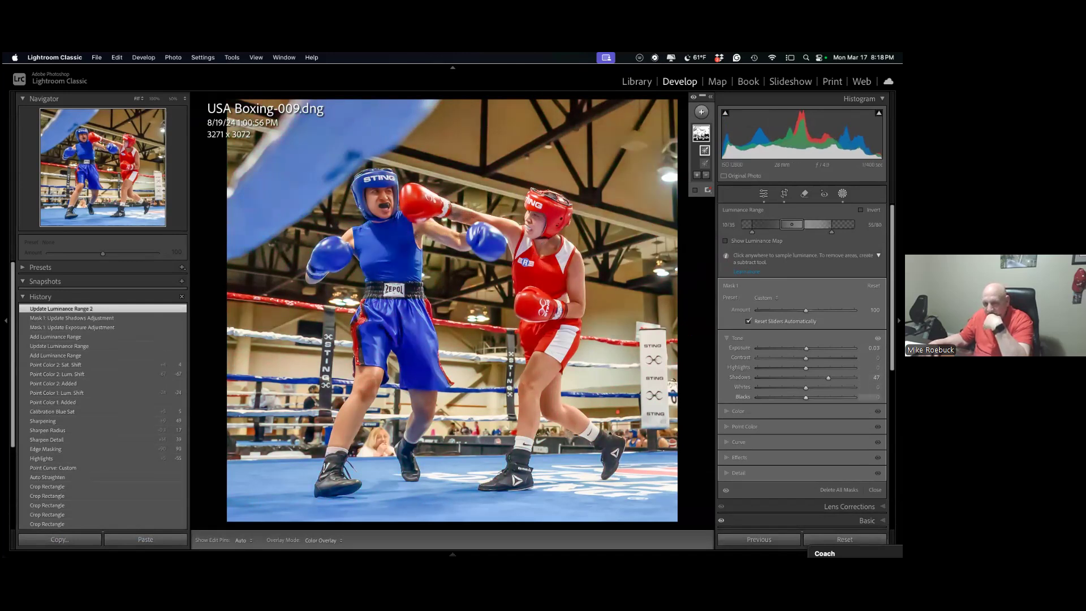
{"action": "left_click_drag", "start_coordinate": [806, 397], "coordinate": [800, 398]}
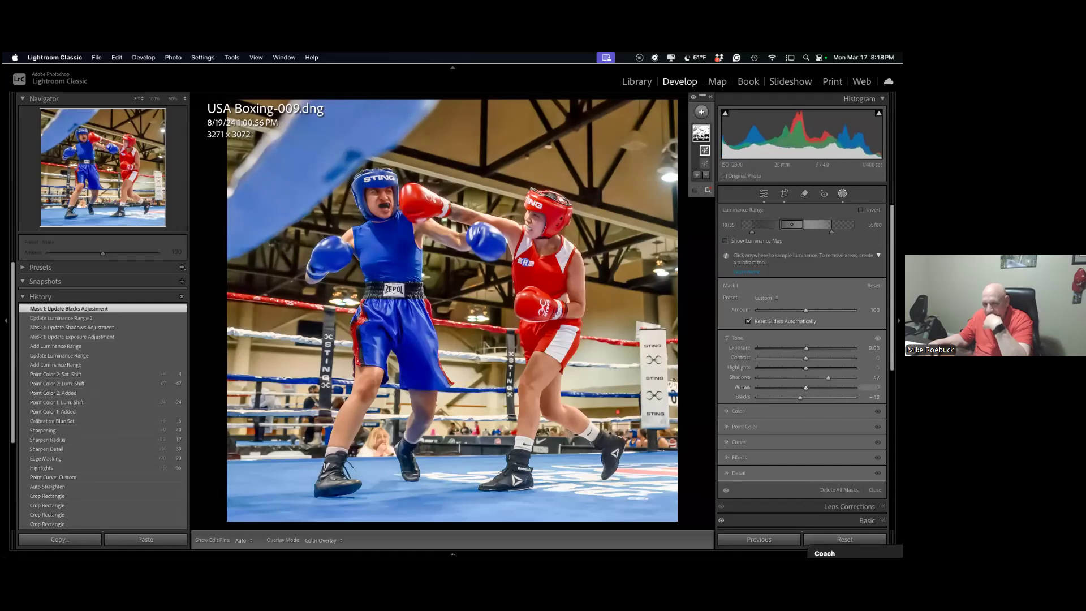
Set the luminance range mask's exposure to 0.34.
{"action": "left_click_drag", "start_coordinate": [805, 348], "coordinate": [812, 348]}
{"action": "left_click_drag", "start_coordinate": [815, 348], "coordinate": [815, 348]}
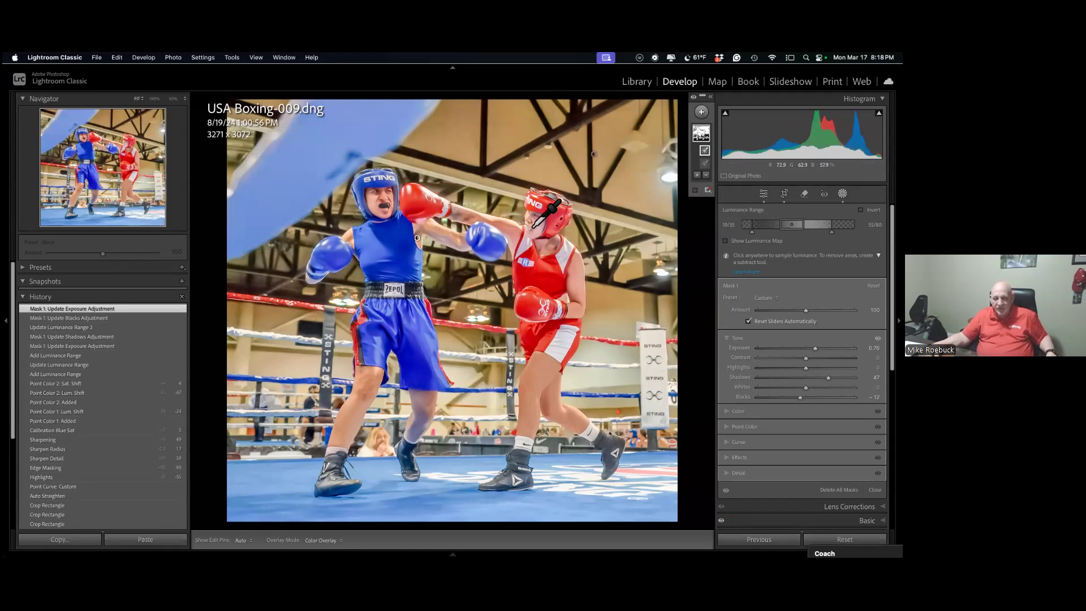
{"action": "left_click_drag", "start_coordinate": [815, 348], "coordinate": [810, 348]}
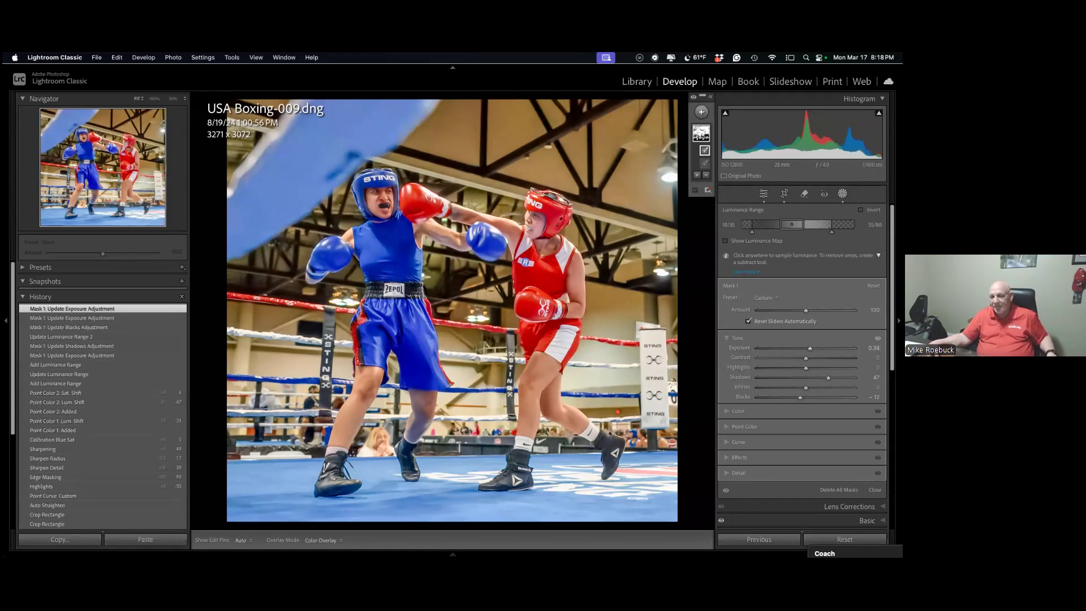
{"action": "key", "text": "F6"}
{"action": "key", "text": "F6"}
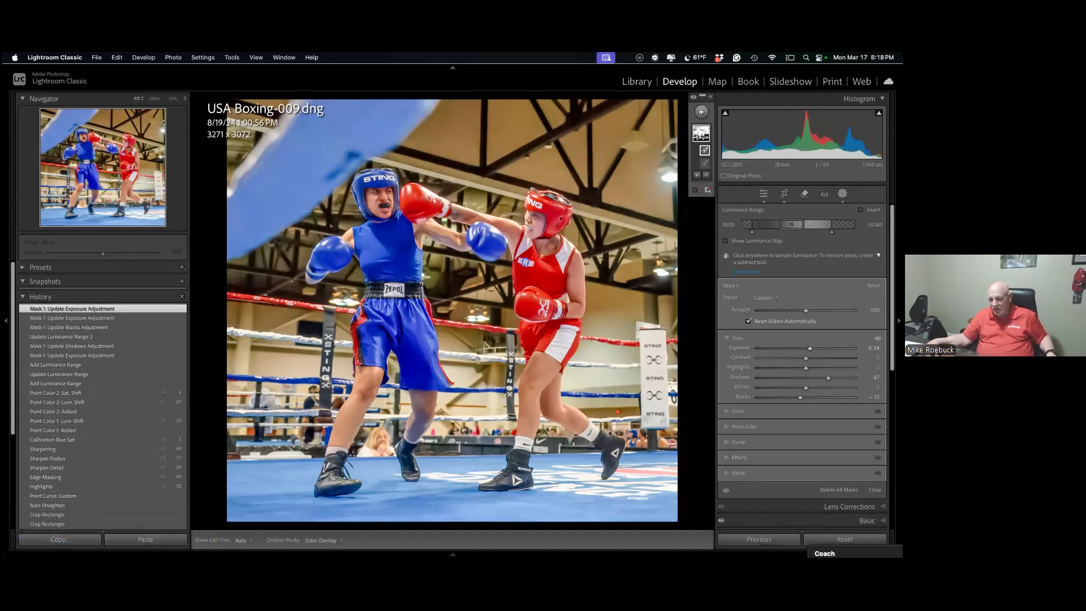
Close masking and set the overall exposure of the photo to +0.75 in the Basic adjustments.
{"action": "key", "text": "shift+w"}
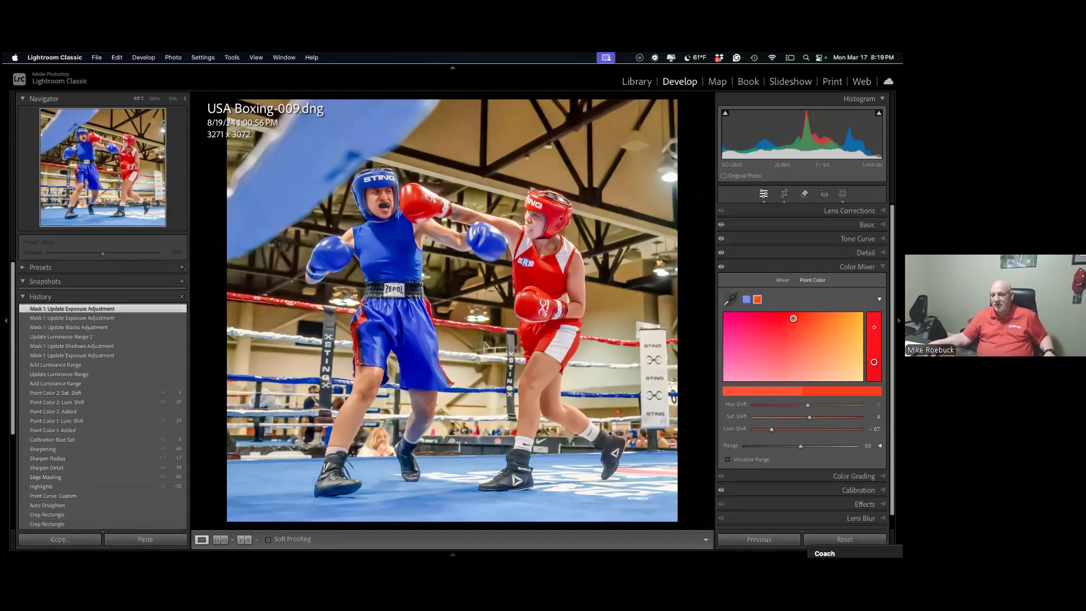
{"action": "left_click", "coordinate": [867, 224]}
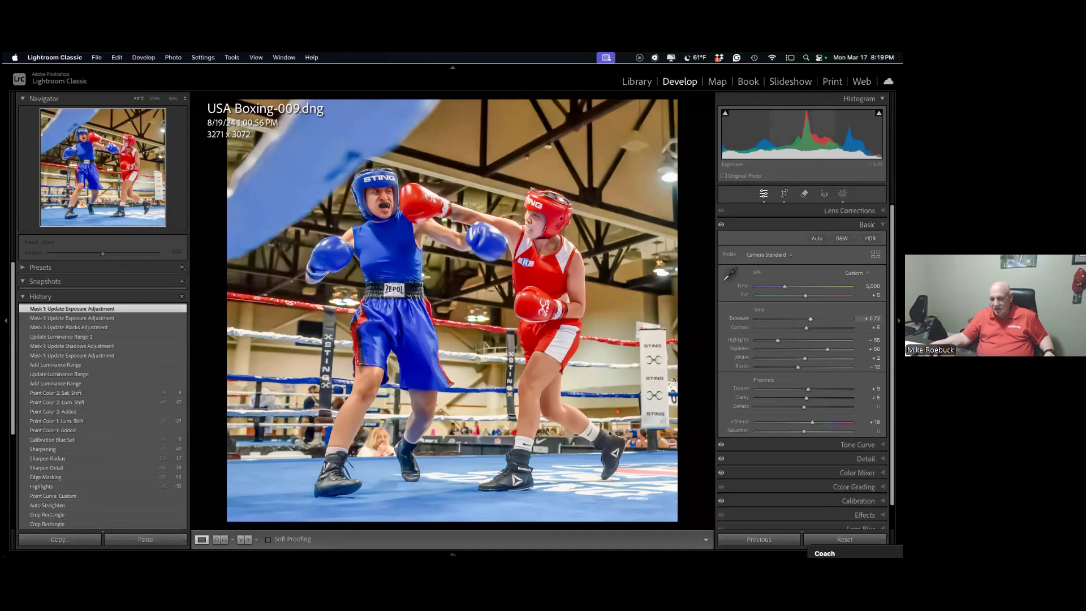
{"action": "mouse_move", "coordinate": [811, 319]}
{"action": "left_mouse_down"}
{"action": "mouse_move", "coordinate": [800, 318]}
{"action": "mouse_move", "coordinate": [810, 318]}
{"action": "left_mouse_up"}
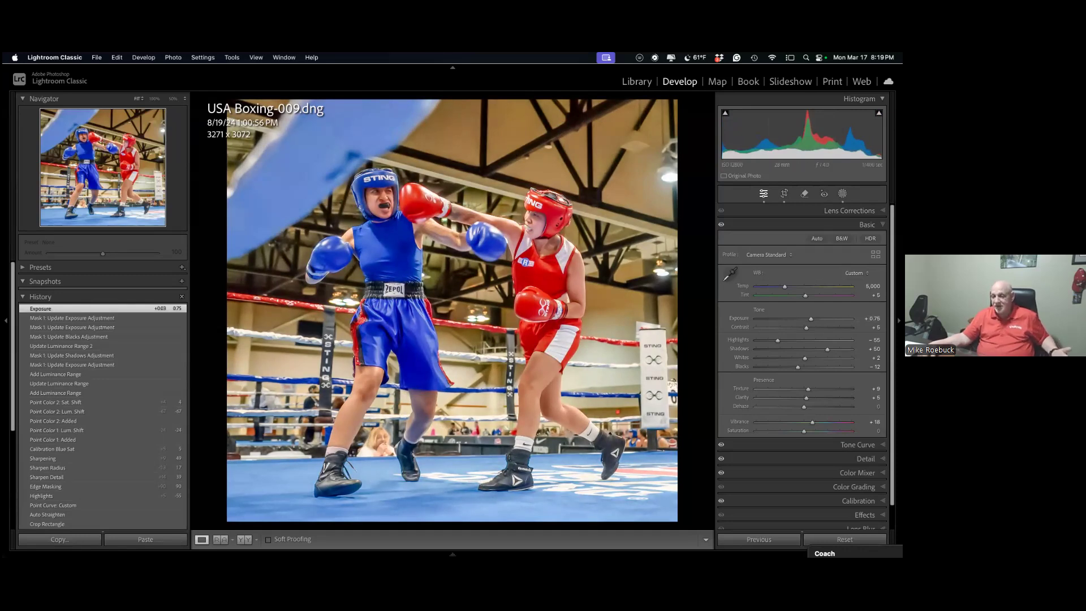
Create a new brush mask with brush size 10, exposure -0.43, highlights -19 and whites -11.
{"action": "key", "text": "shift+w"}
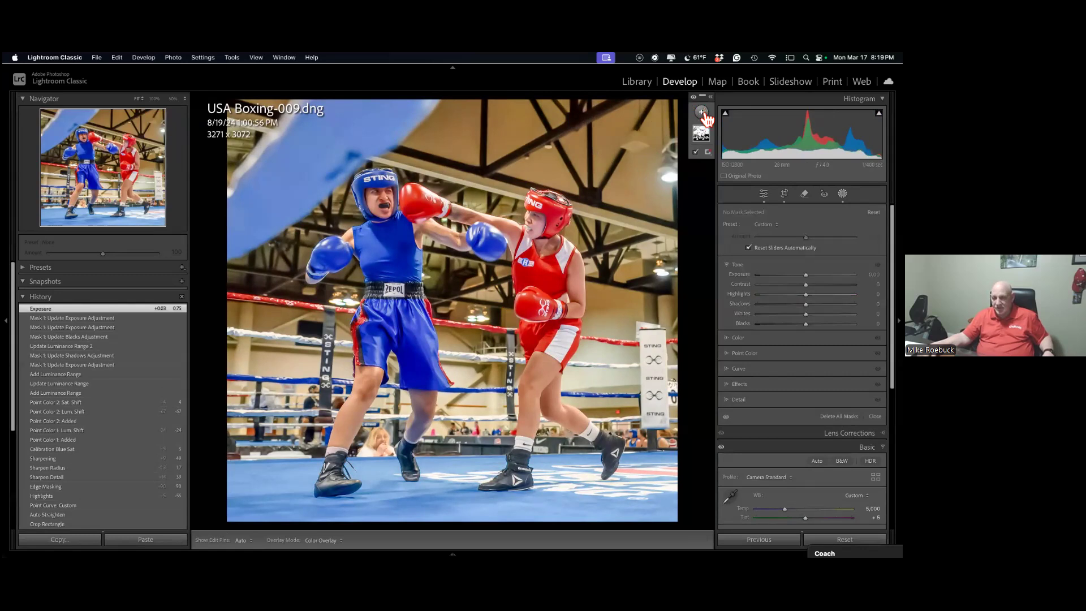
{"action": "left_click", "coordinate": [702, 113]}
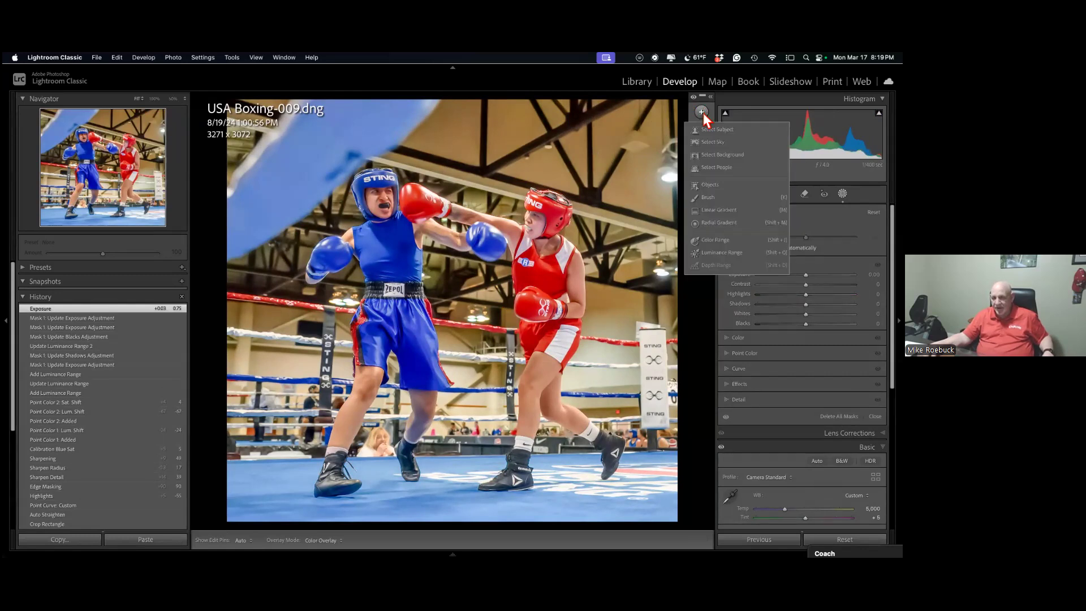
{"action": "left_click", "coordinate": [713, 196]}
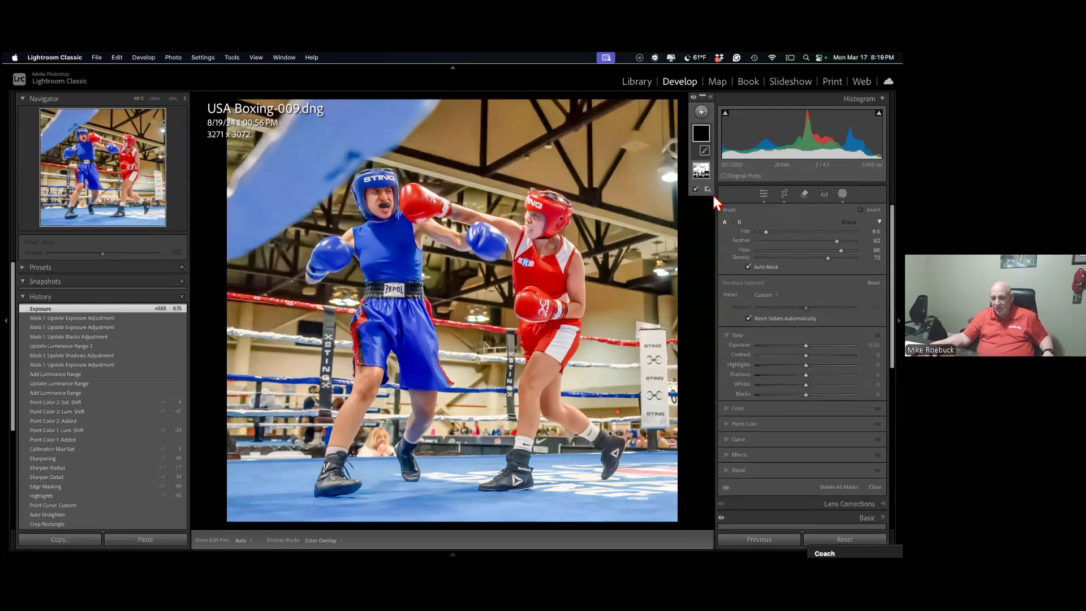
{"action": "key", "text": "]"}
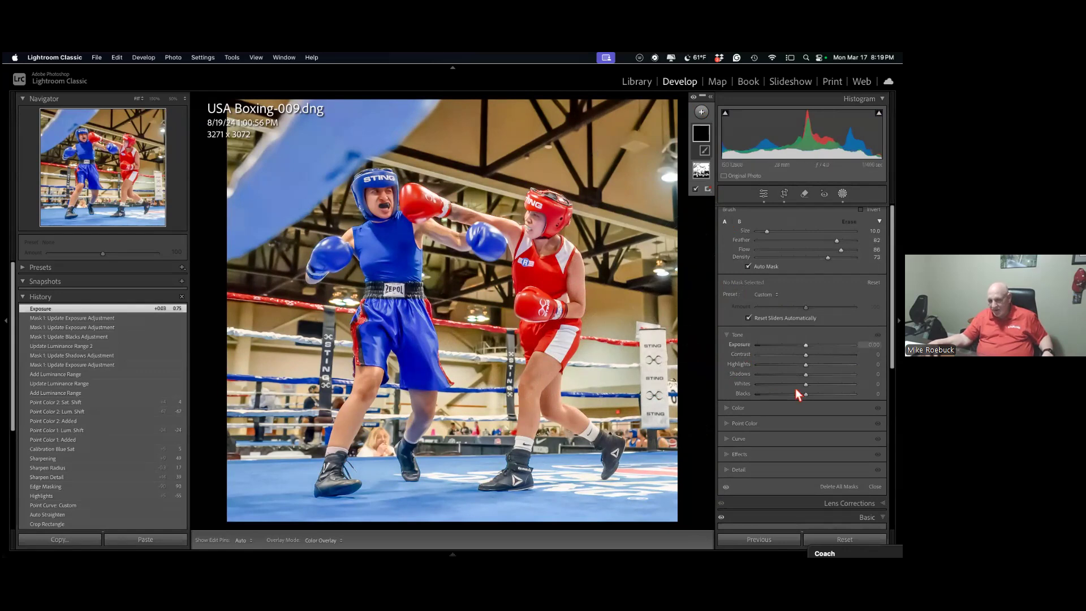
{"action": "left_click_drag", "start_coordinate": [801, 345], "coordinate": [800, 345]}
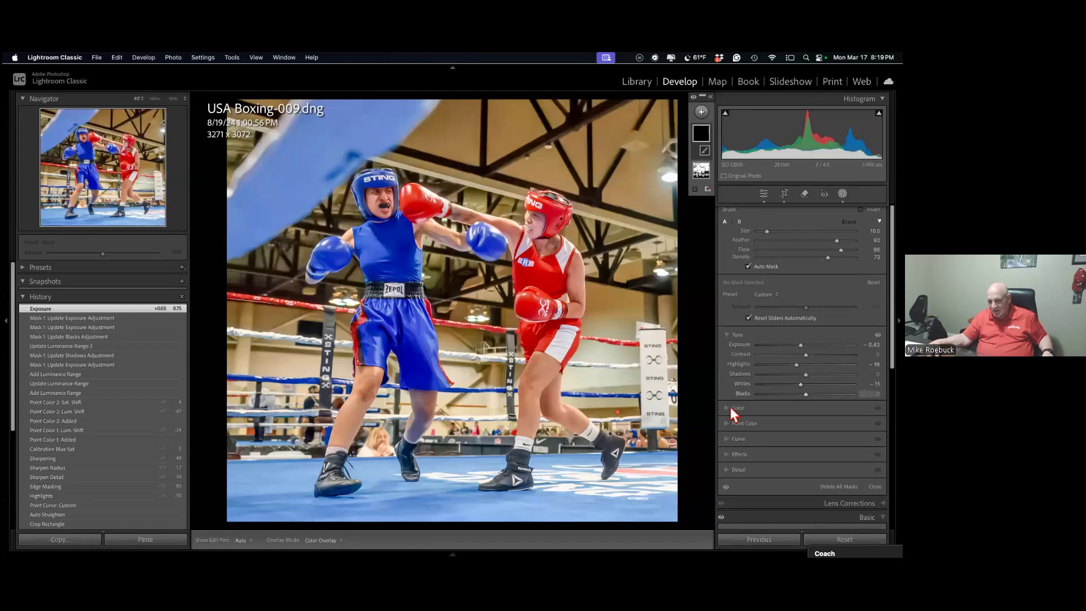
{"action": "key", "text": "h"}
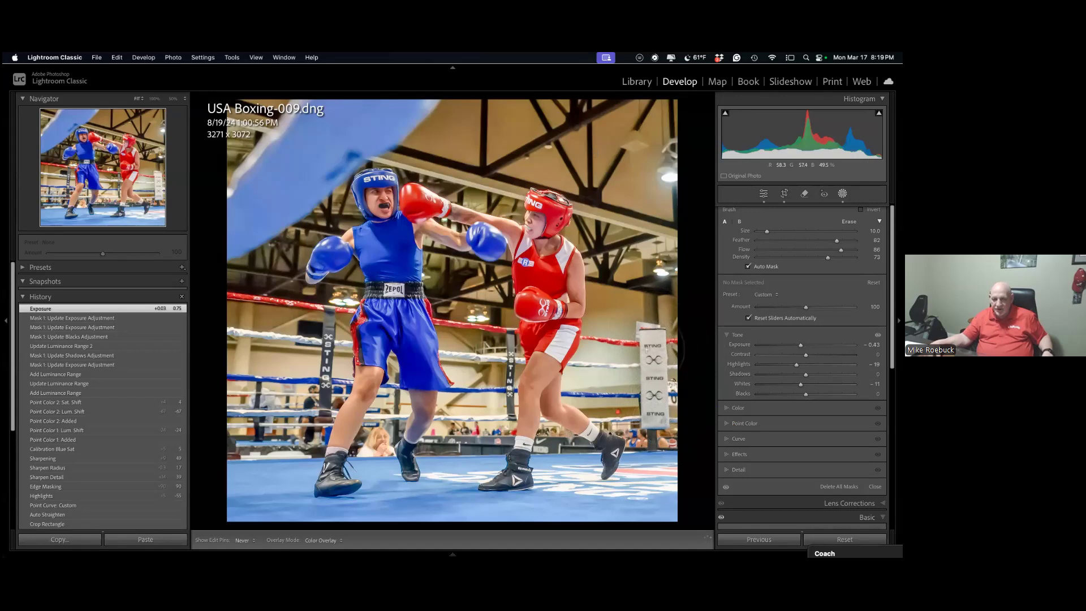
Paint the brush mask over the white STING corner pad behind the red boxer, with brush density 89.
{"action": "left_click", "coordinate": [650, 347]}
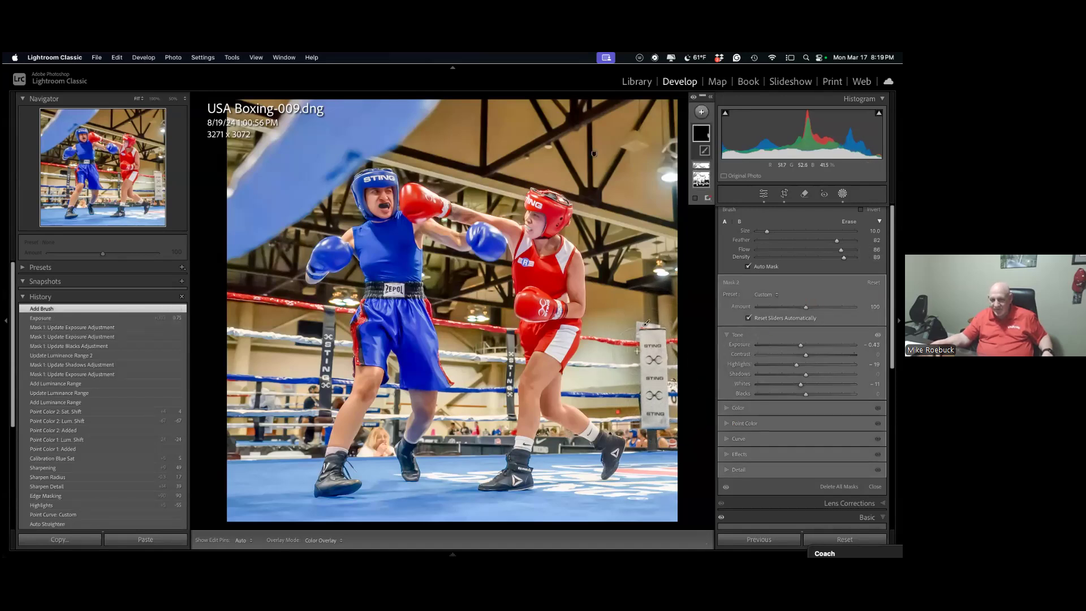
{"action": "key", "text": "h"}
{"action": "mouse_move", "coordinate": [650, 340]}
{"action": "left_mouse_down"}
{"action": "mouse_move", "coordinate": [656, 306]}
{"action": "mouse_move", "coordinate": [659, 334]}
{"action": "left_mouse_up"}
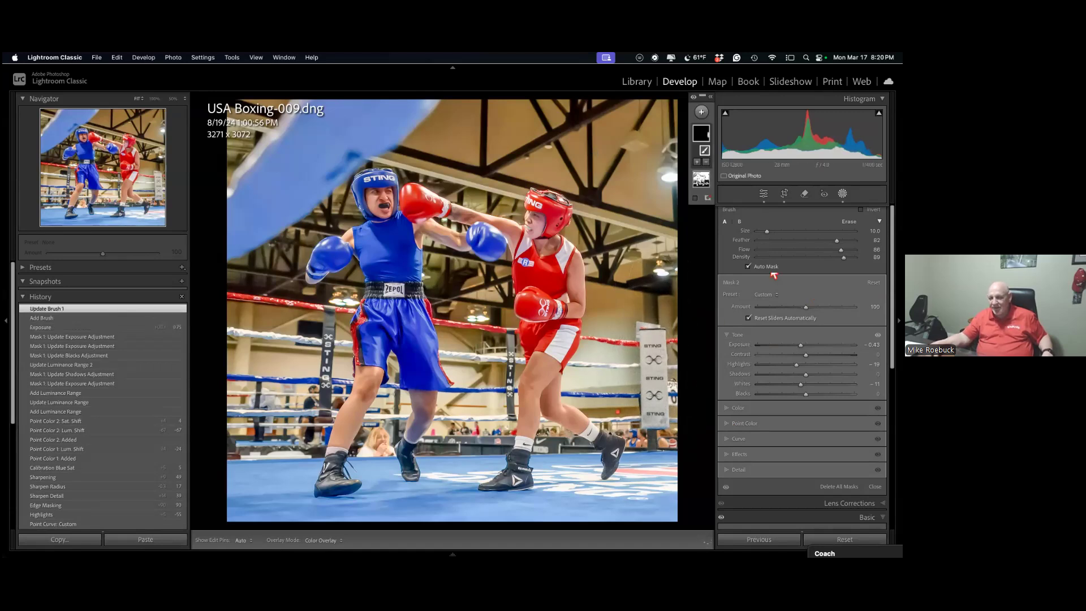
{"action": "mouse_move", "coordinate": [703, 139]}
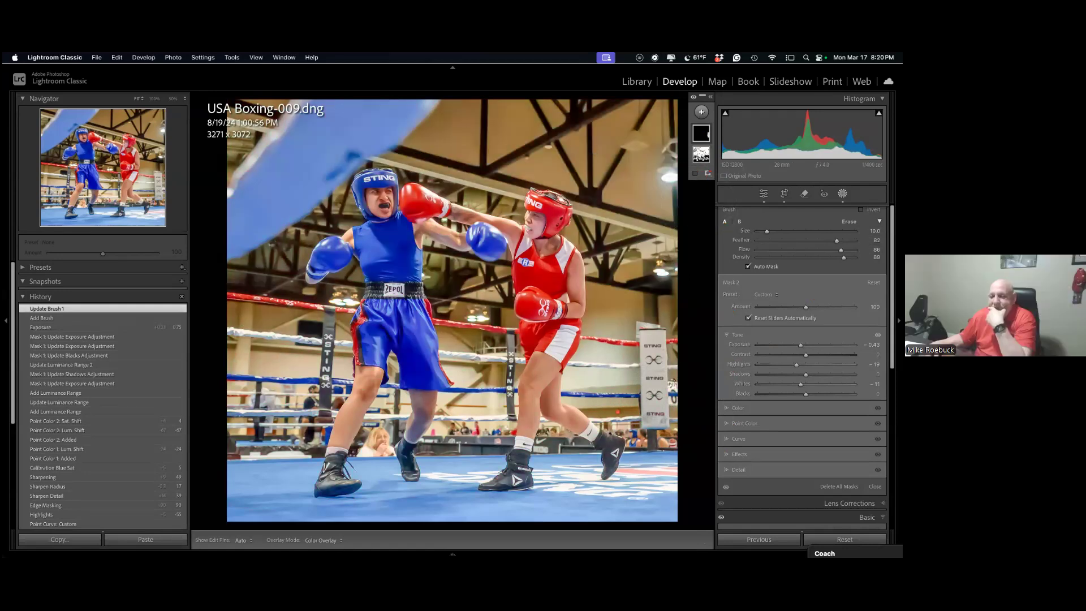
Set the brush mask's exposure to -0.64 and extend the mask across the blue ring floor.
{"action": "mouse_move", "coordinate": [800, 344]}
{"action": "left_mouse_down"}
{"action": "mouse_move", "coordinate": [779, 345]}
{"action": "mouse_move", "coordinate": [798, 345]}
{"action": "left_mouse_up"}
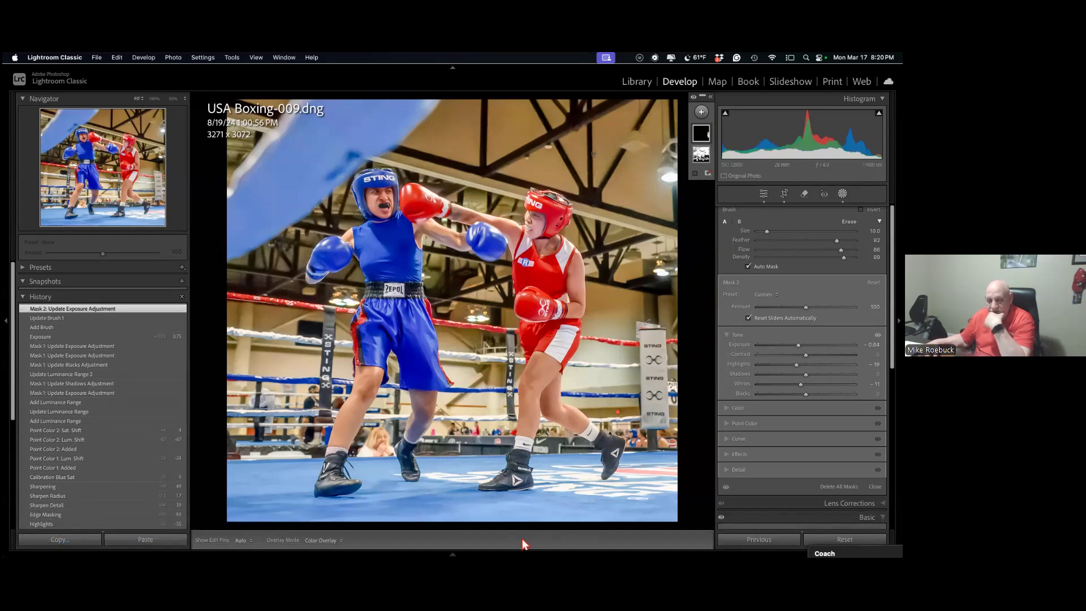
{"action": "key", "text": "h"}
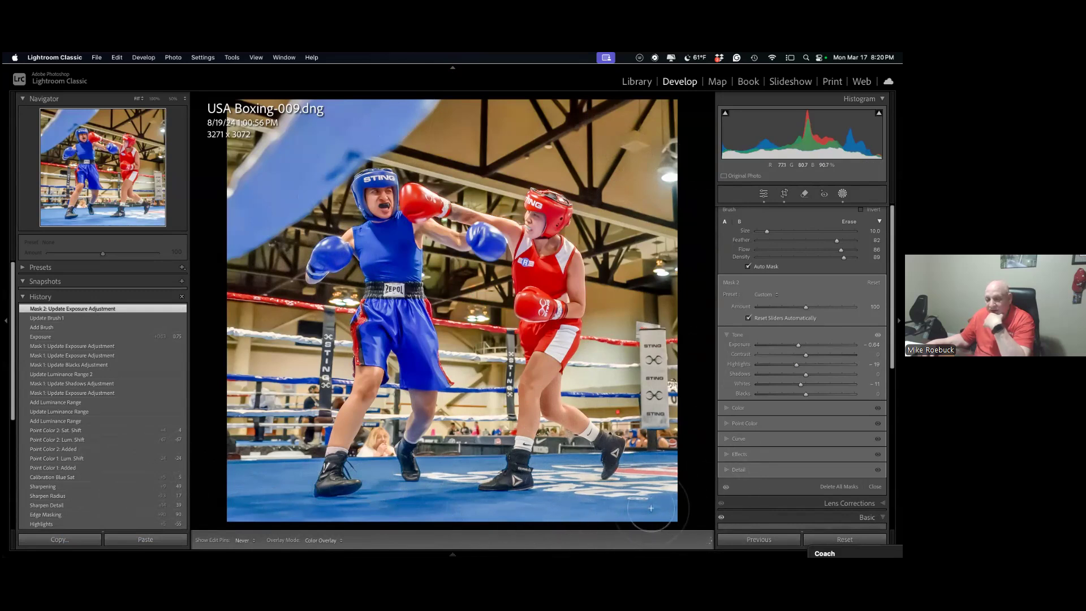
{"action": "left_click", "coordinate": [424, 508]}
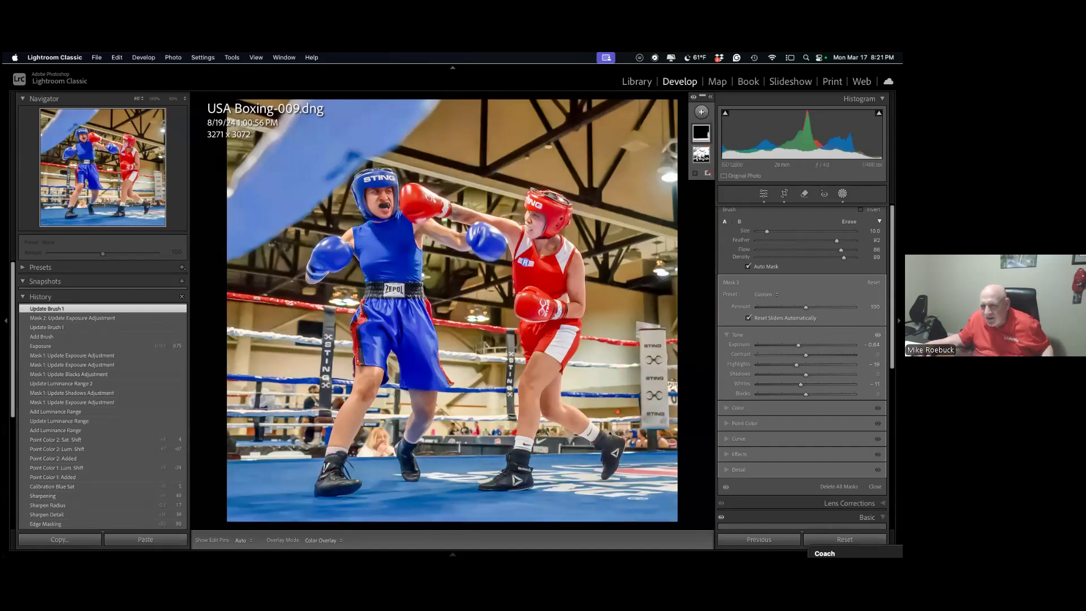
Erase part of the brush mask around the top of the white STING corner pad.
{"action": "key", "text": "alt"}
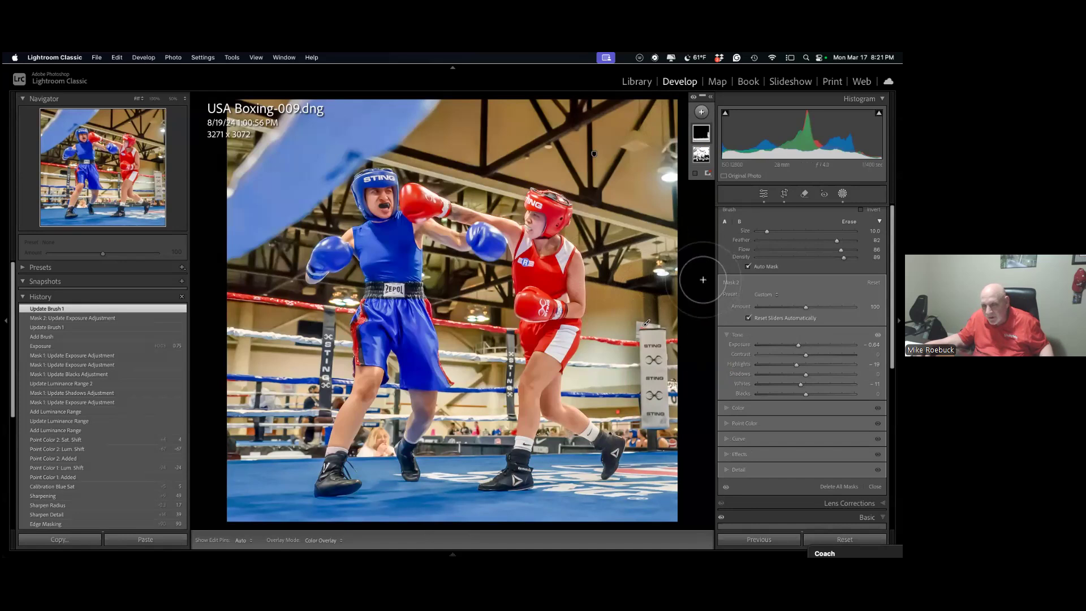
{"action": "key", "text": "h"}
{"action": "key", "text": "alt"}
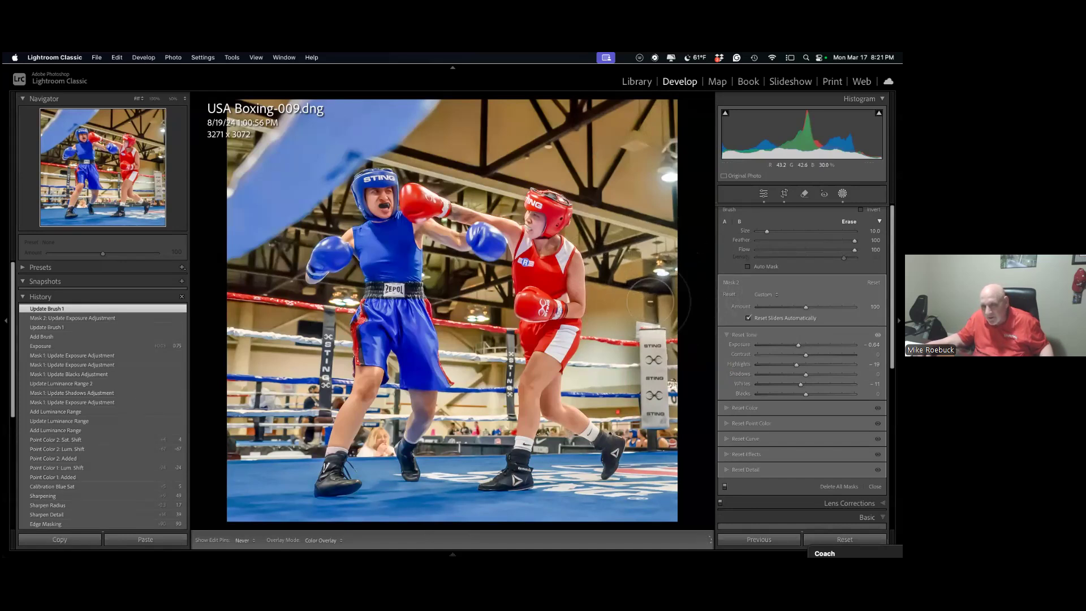
{"action": "key", "text": "h"}
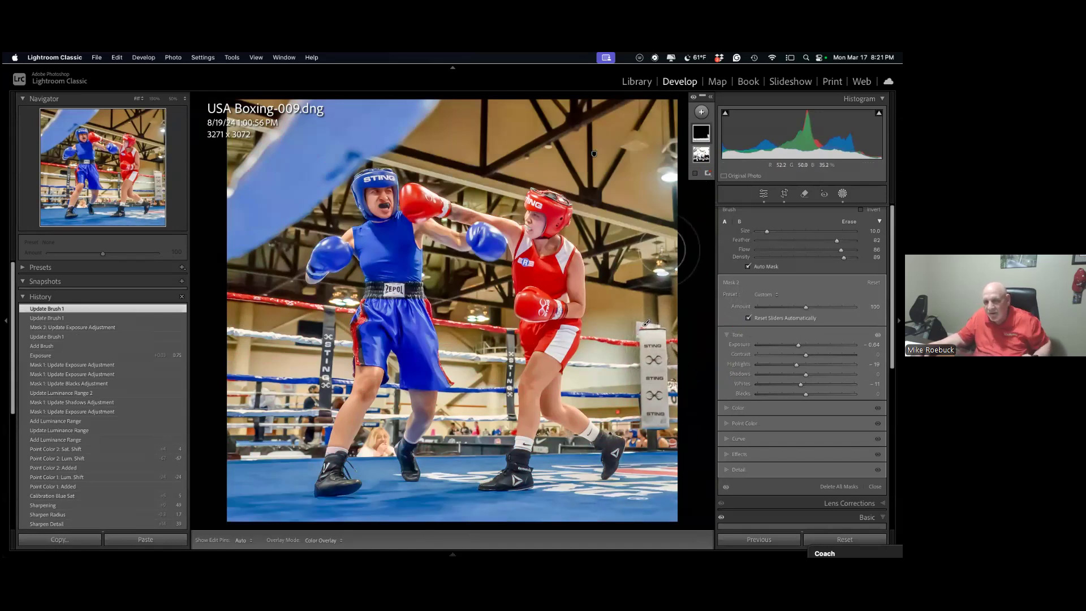
Refine the painted area of the brush mask after checking its overlay, and close masking.
{"action": "left_click", "coordinate": [706, 136]}
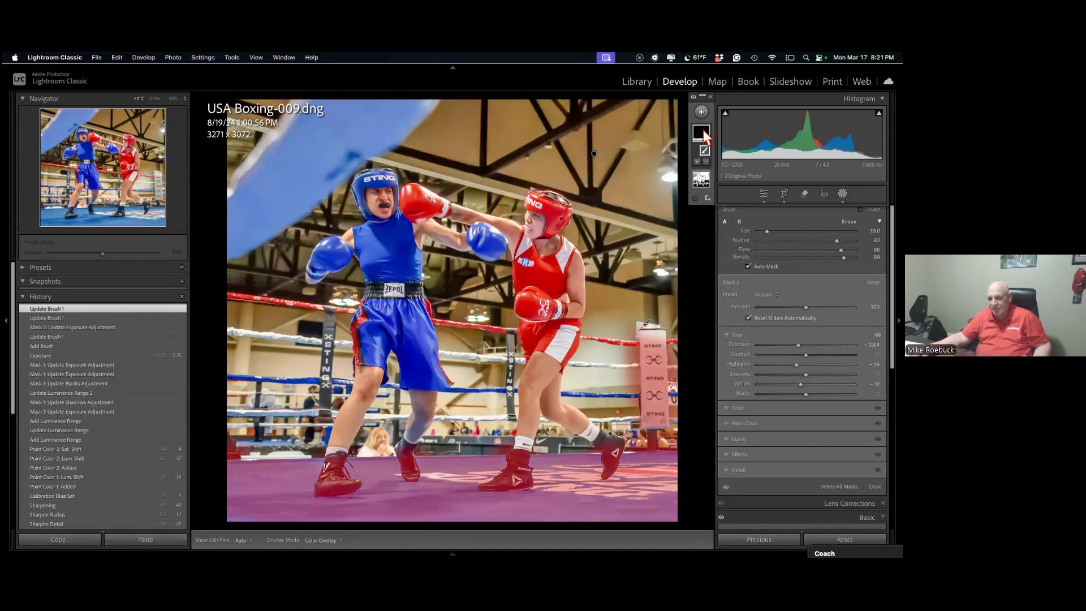
{"action": "left_click", "coordinate": [706, 162]}
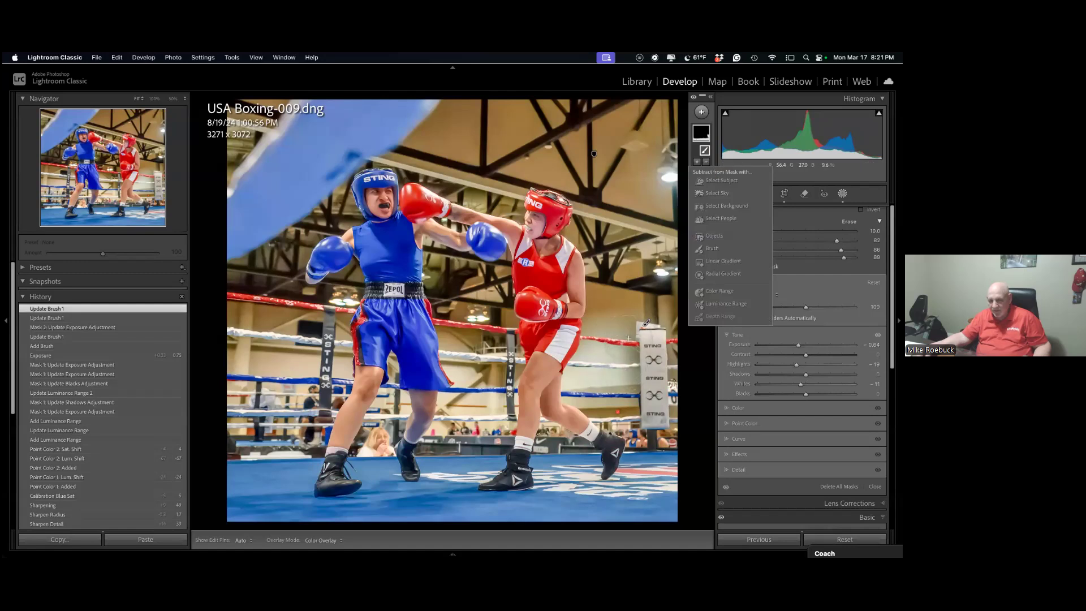
{"action": "left_click", "coordinate": [646, 324]}
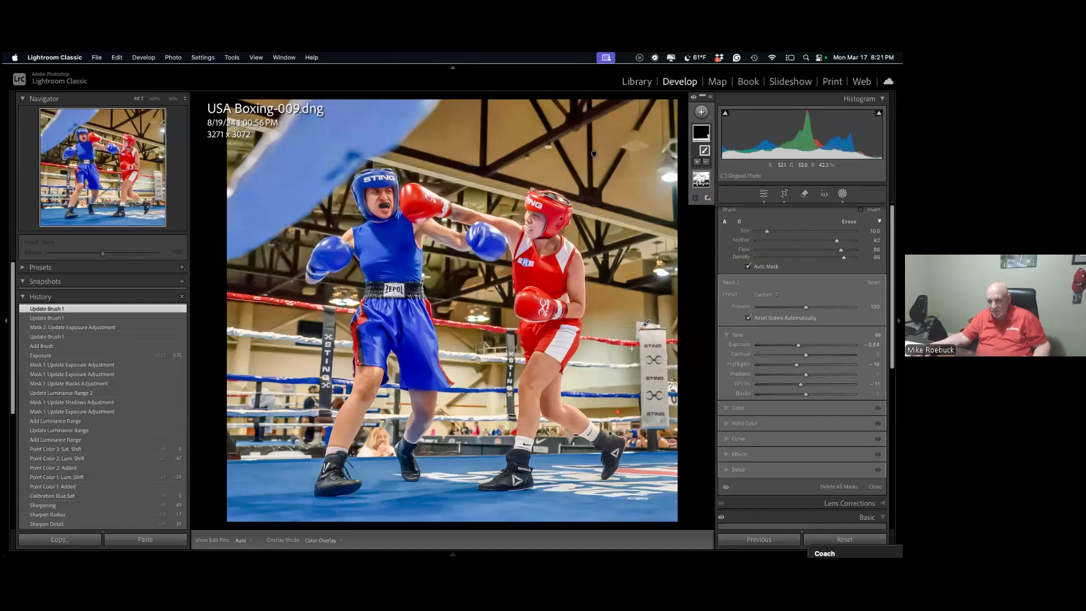
{"action": "key", "text": "h"}
{"action": "key", "text": "h"}
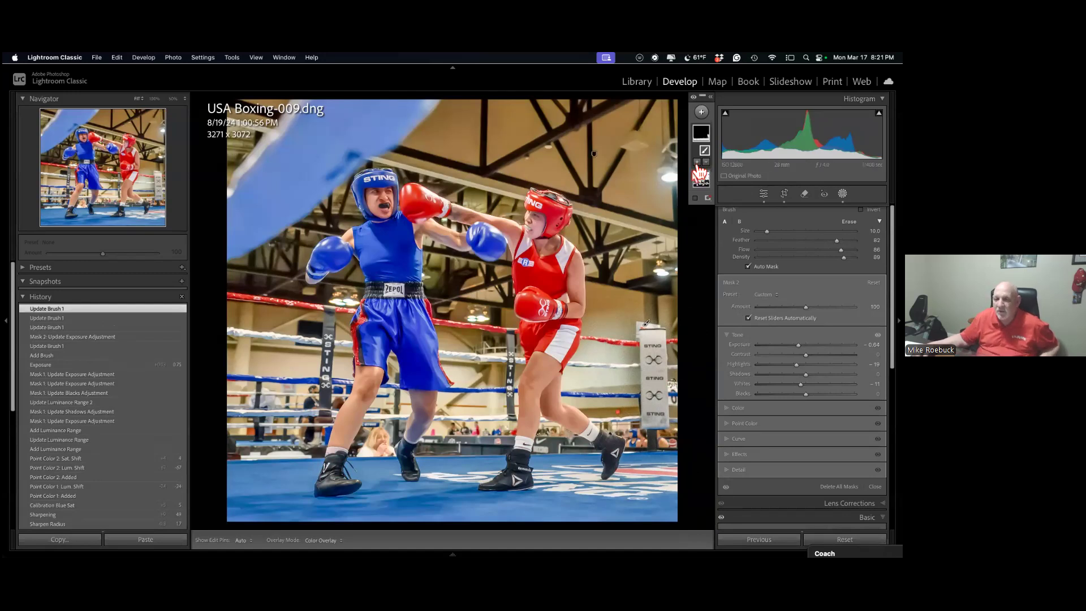
{"action": "mouse_move", "coordinate": [703, 136]}
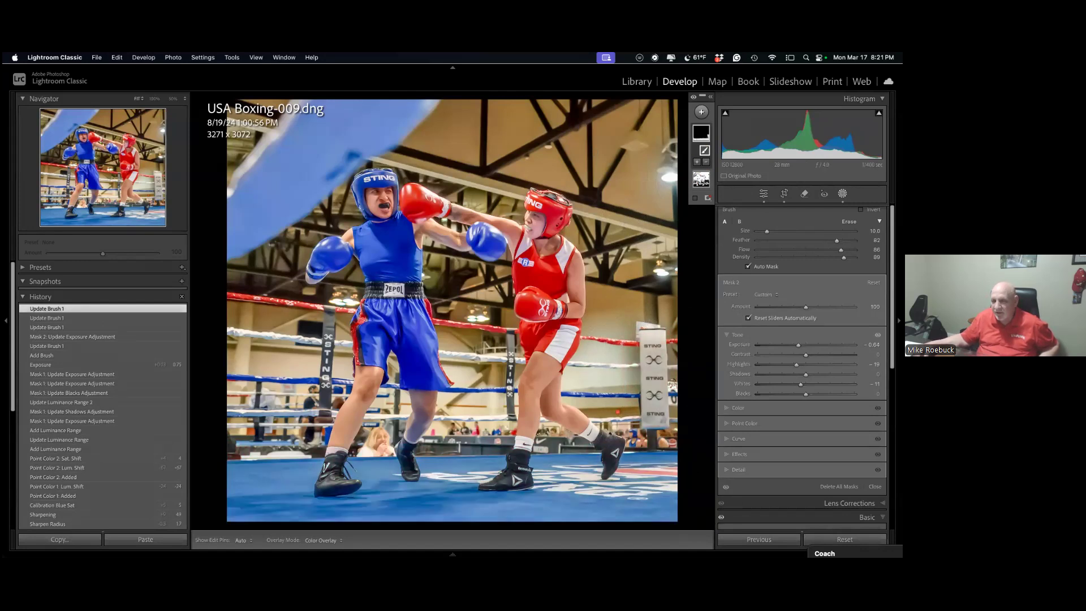
{"action": "key", "text": "shift+w"}
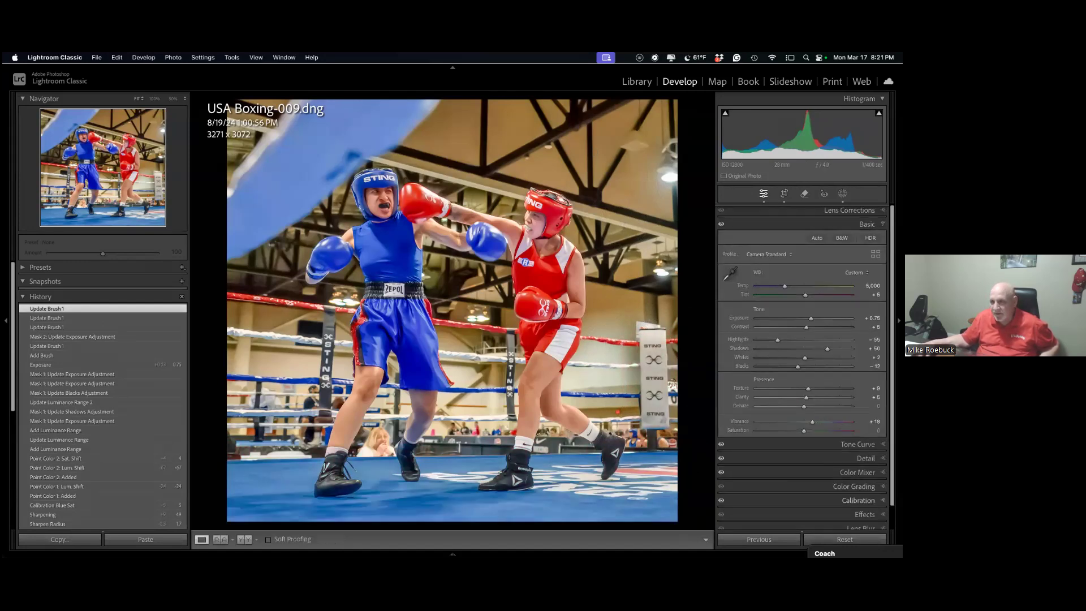
Open the export settings for USA Boxing-009.dng from the Library module and keep Hard Drive as the export destination.
{"action": "key", "text": "F6"}
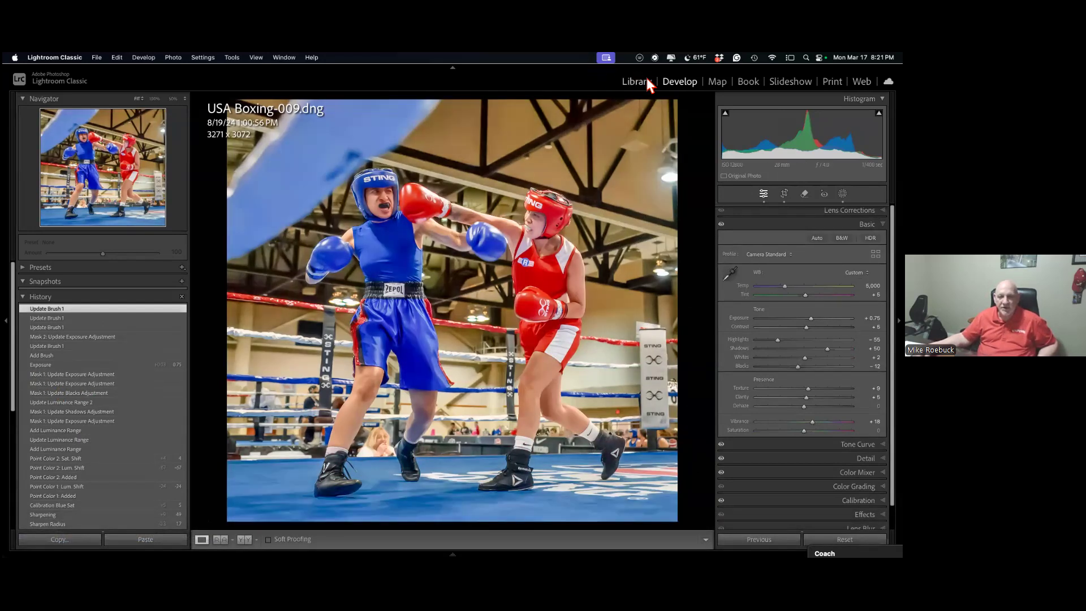
{"action": "left_click", "coordinate": [644, 78]}
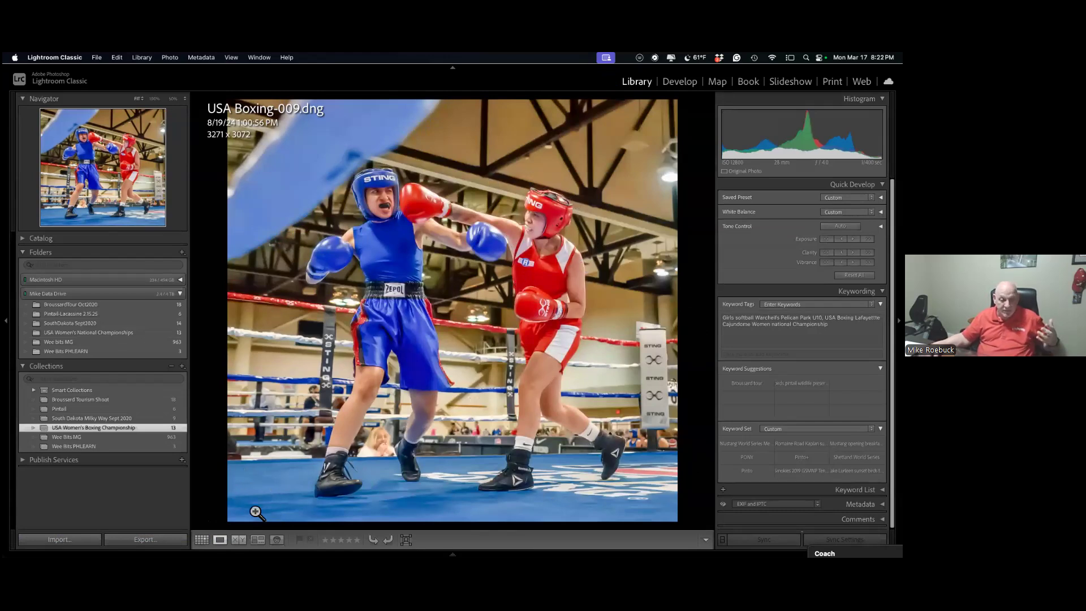
{"action": "left_click", "coordinate": [145, 539]}
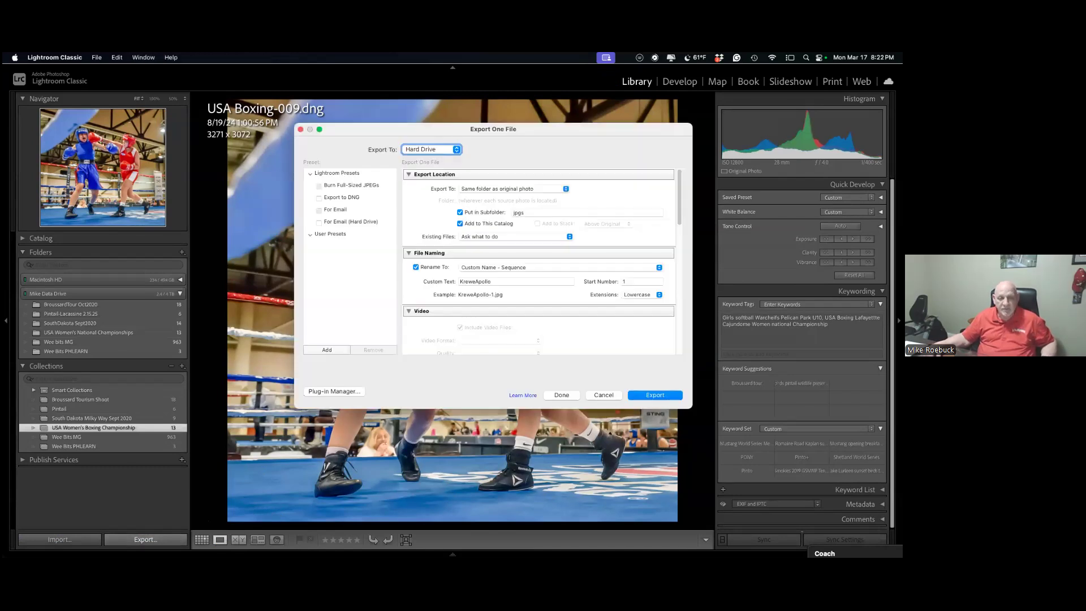
{"action": "left_click", "coordinate": [457, 149]}
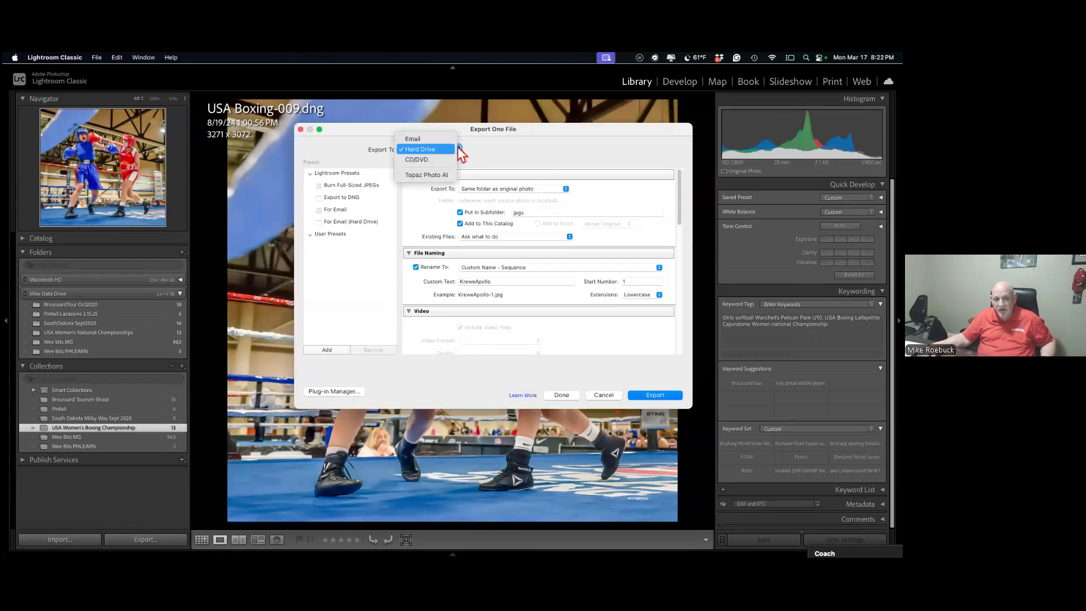
{"action": "left_click", "coordinate": [458, 149]}
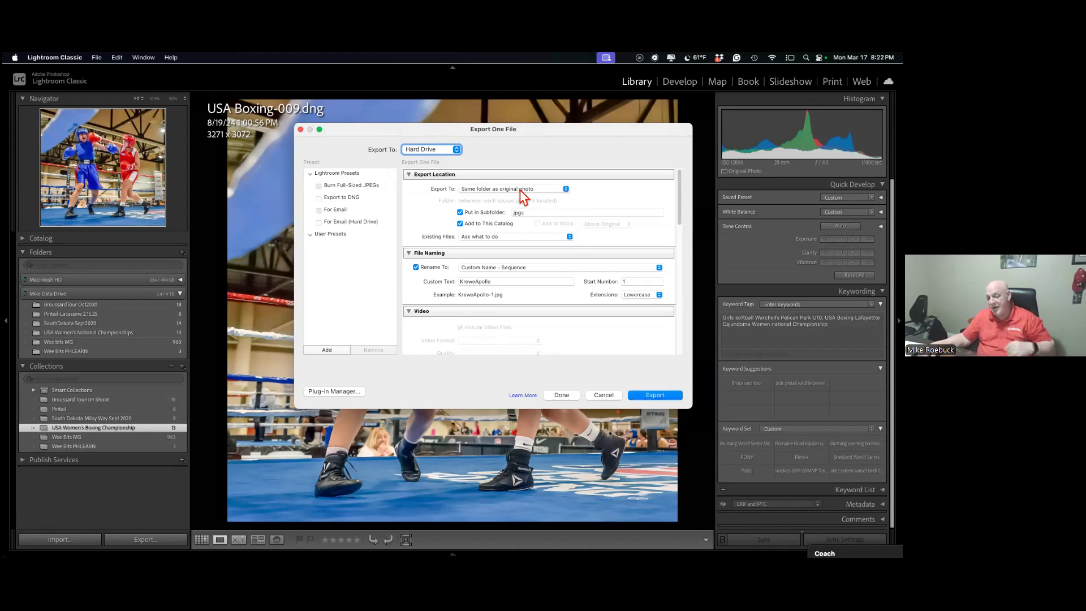
Export the photo to the same folder as the original, in the jpgs subfolder, with the custom name KreweApollo.
{"action": "left_click", "coordinate": [566, 190]}
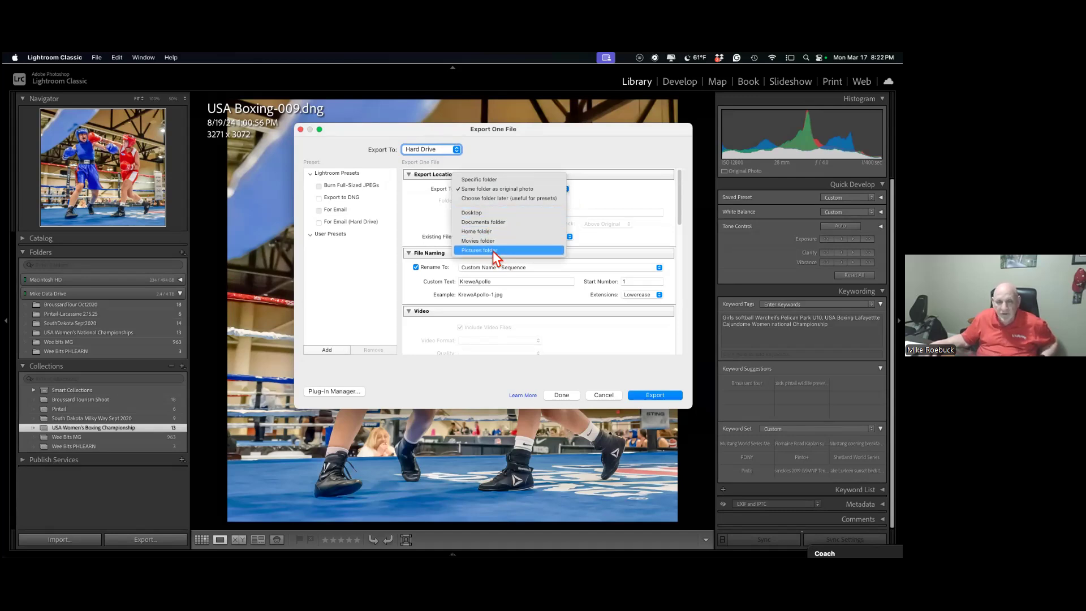
{"action": "left_click", "coordinate": [531, 188]}
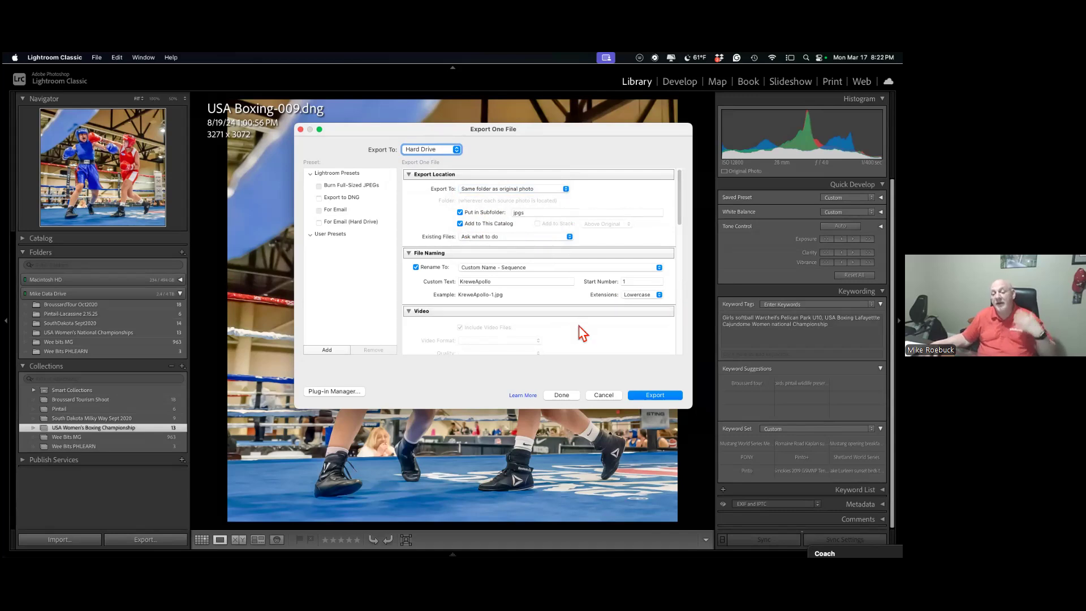
{"action": "left_click", "coordinate": [661, 397]}
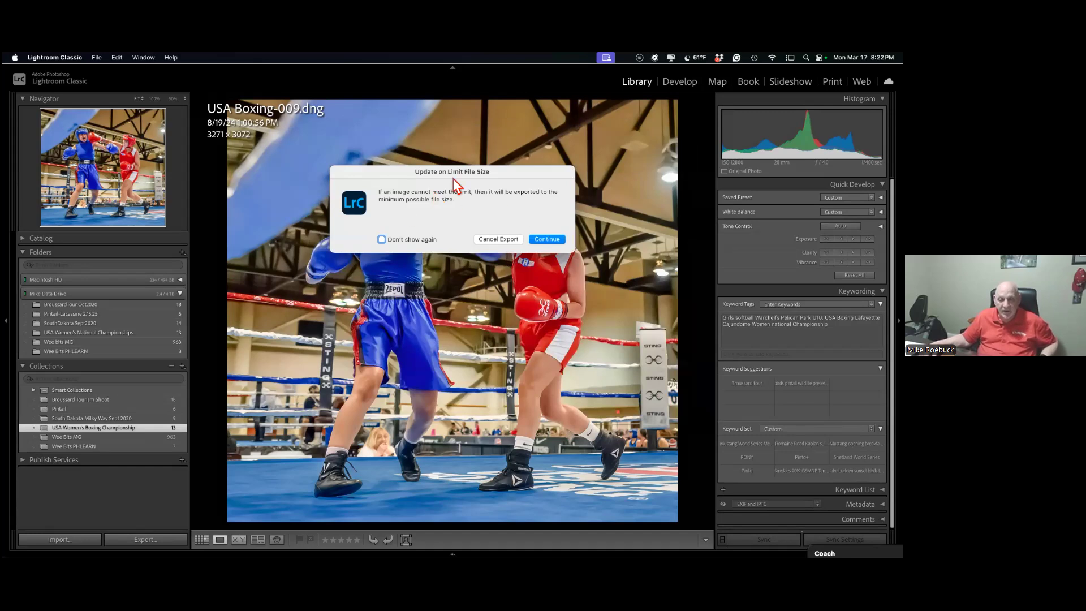
{"action": "left_click", "coordinate": [545, 241]}
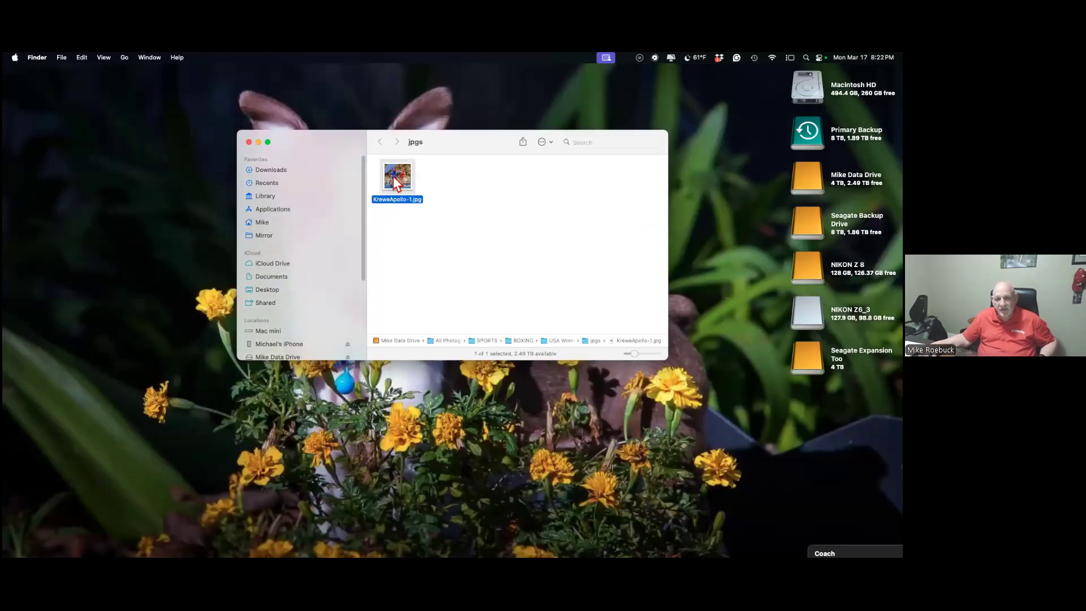
View the exported KreweApollo-1.jpg in Preview, close it, and return to Lightroom Classic.
{"action": "double_click", "coordinate": [394, 175]}
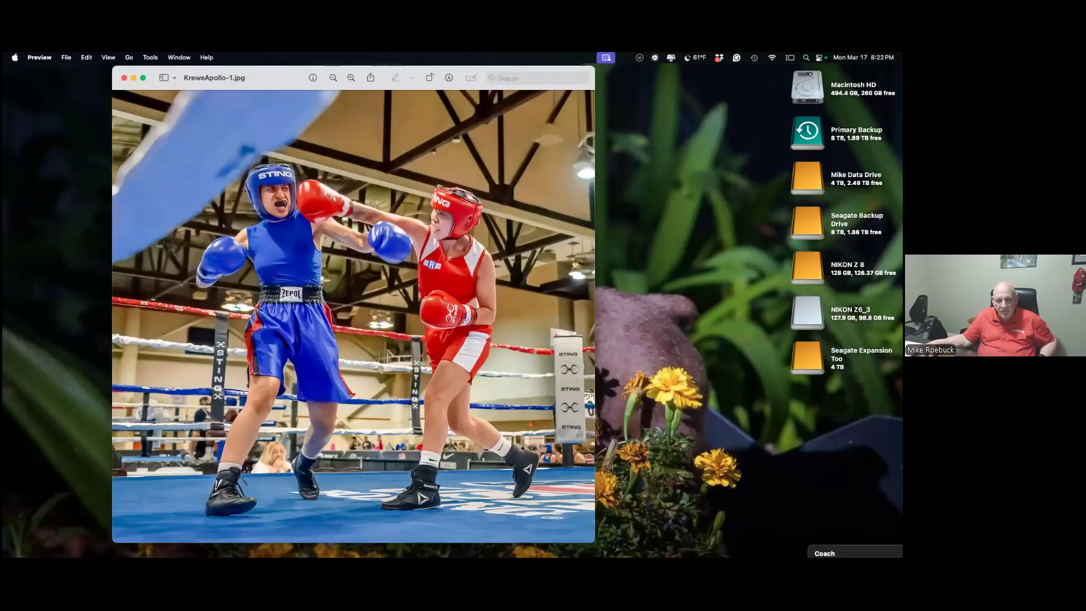
{"action": "left_click", "coordinate": [125, 78]}
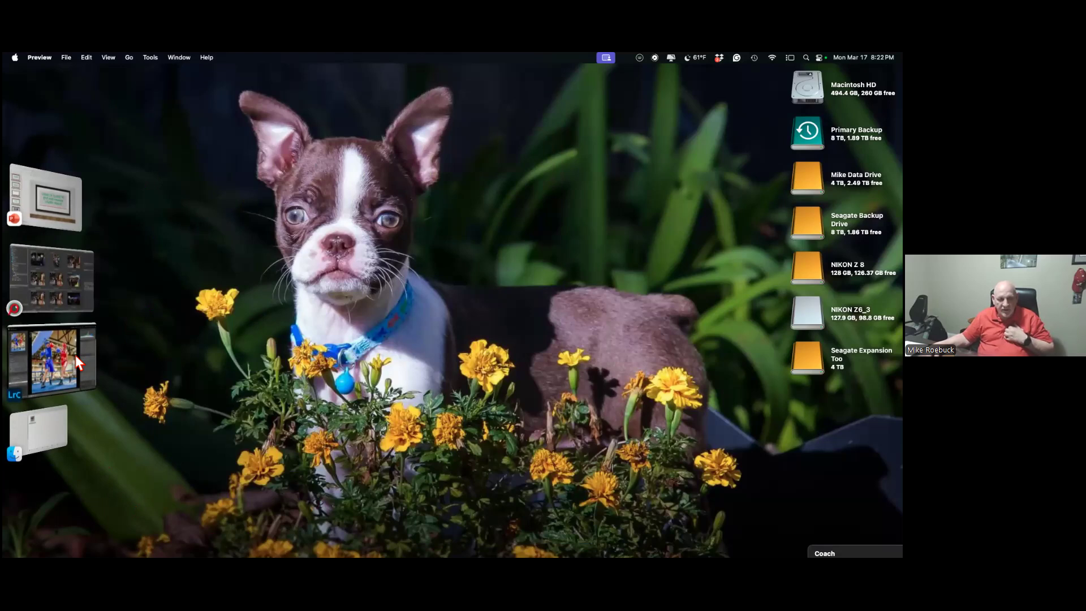
{"action": "left_click", "coordinate": [76, 355]}
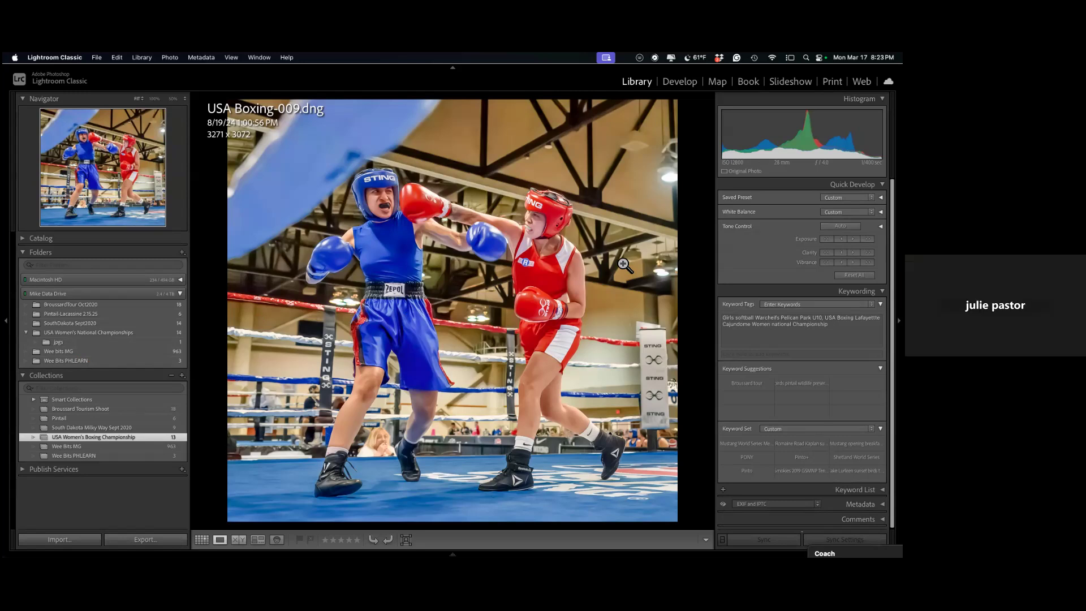
Switch to Finder and locate Topaz Gigapixel AI and Topaz Photo AI in the external data drive's Applications folder.
{"action": "mouse_move", "coordinate": [500, 537]}
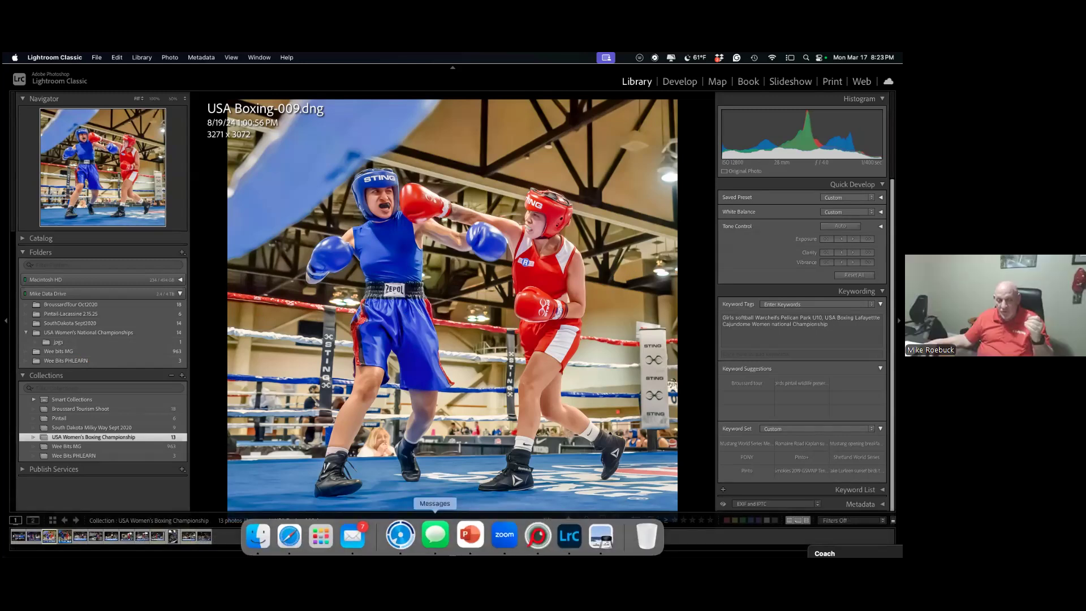
{"action": "left_click", "coordinate": [337, 532]}
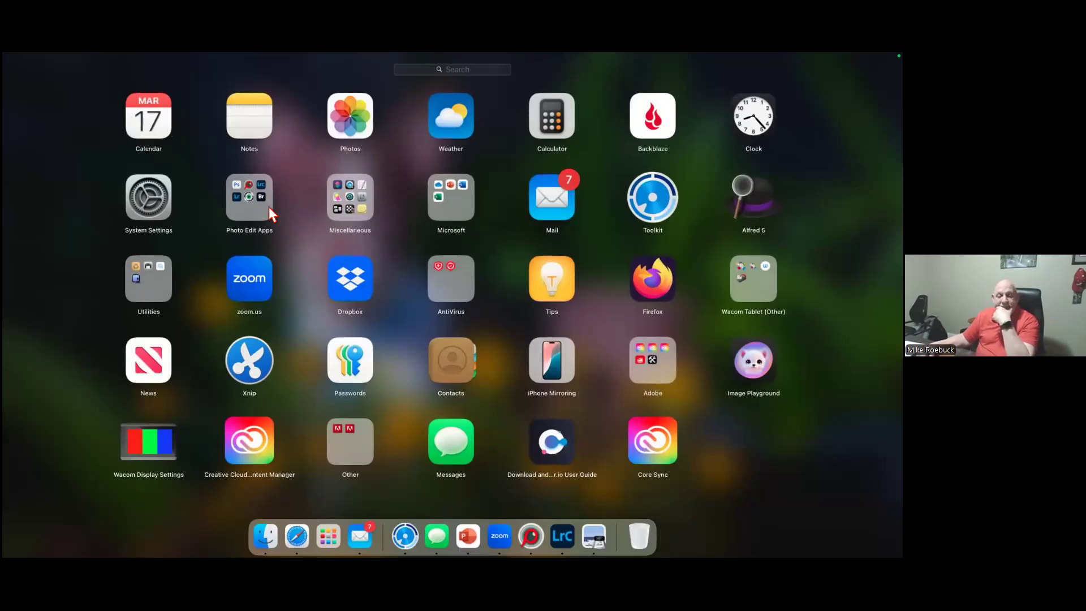
{"action": "left_click", "coordinate": [261, 534]}
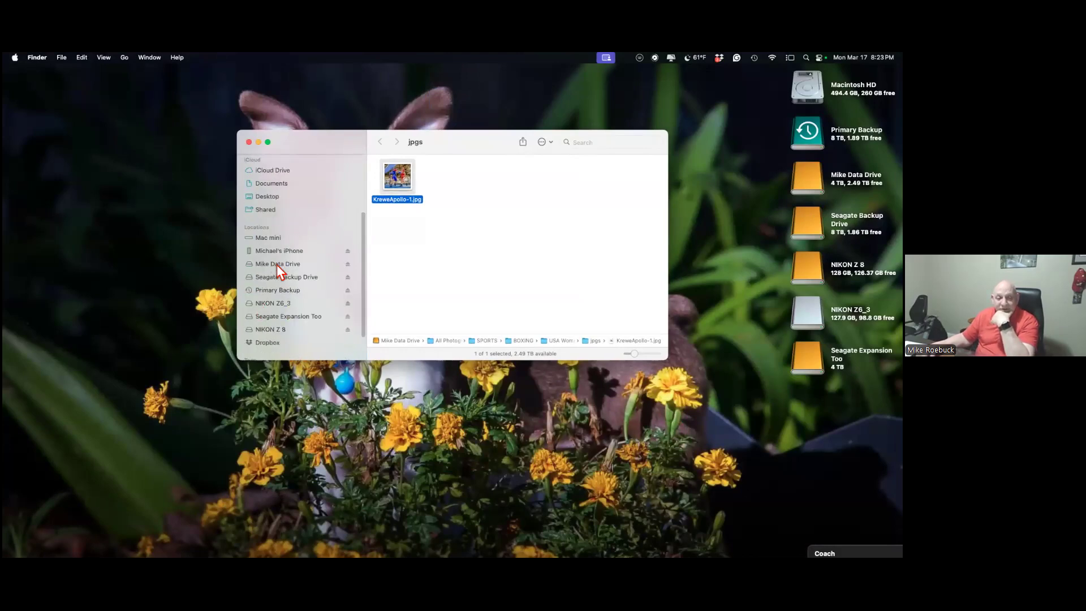
{"action": "left_click", "coordinate": [276, 263]}
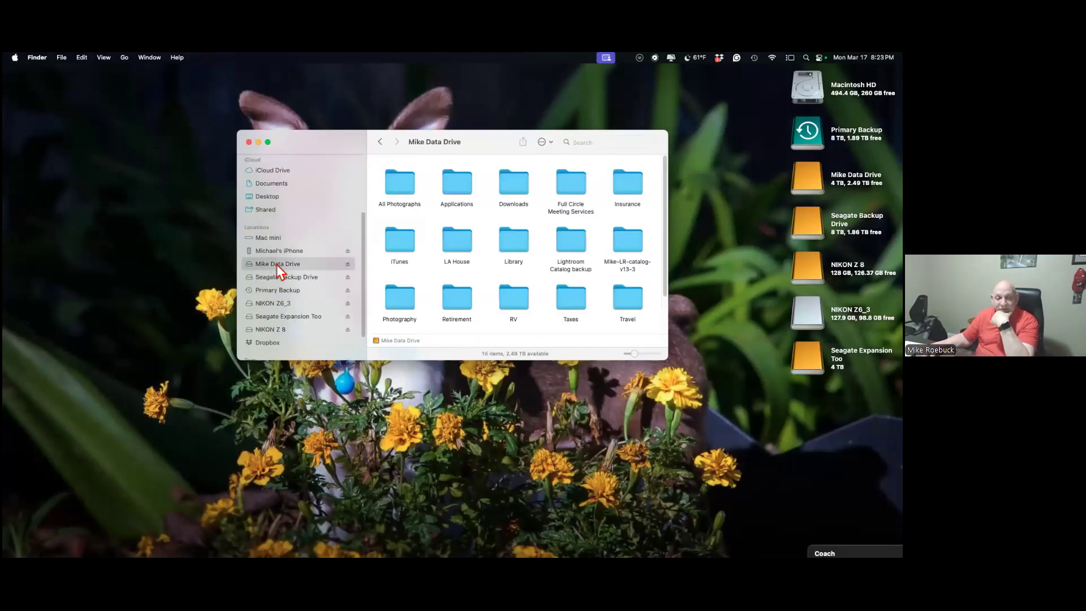
{"action": "double_click", "coordinate": [448, 197]}
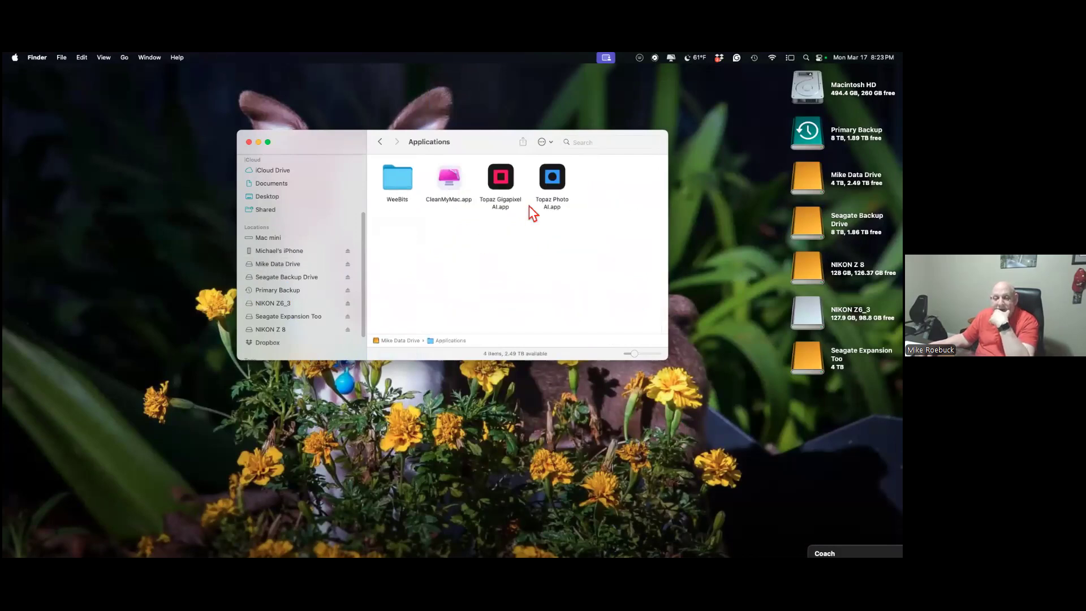
{"action": "left_click", "coordinate": [552, 176]}
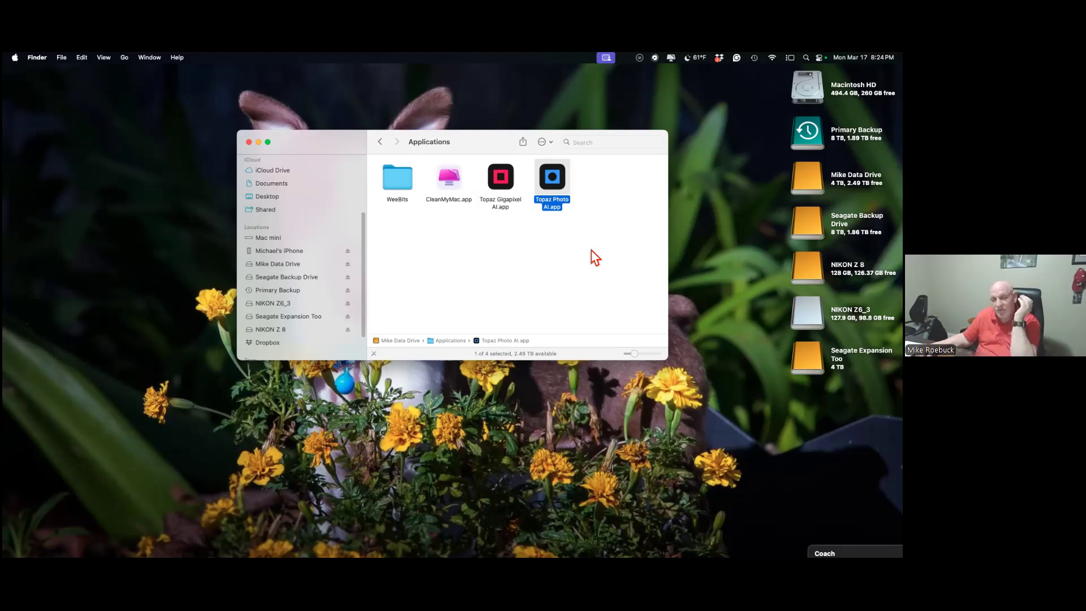
{"action": "left_click", "coordinate": [500, 182]}
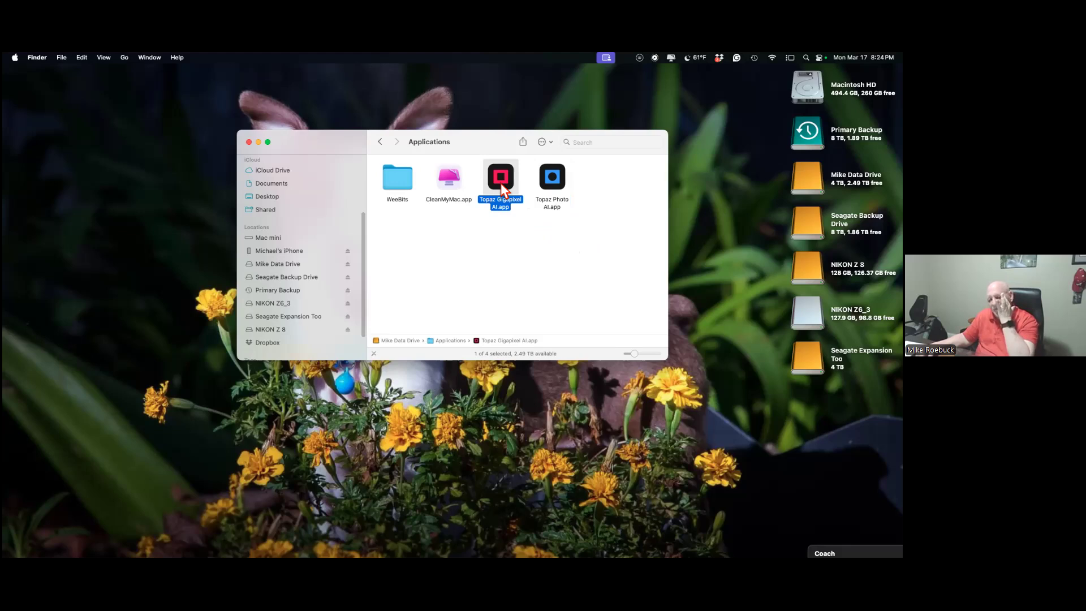
{"action": "left_click", "coordinate": [564, 185]}
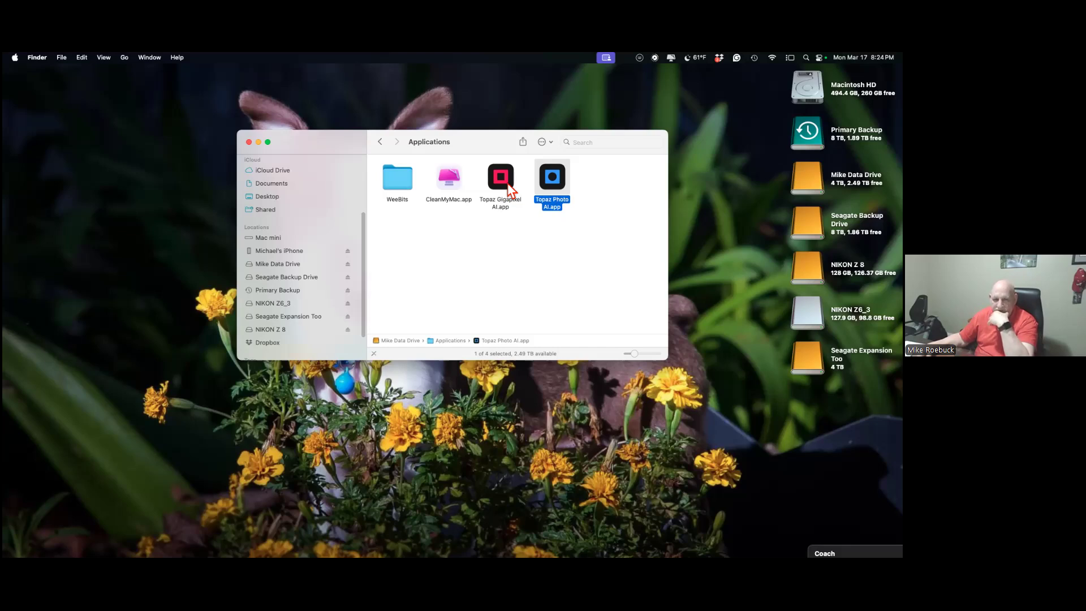
Return to Lightroom Classic and look through the Pintail collection as a grid, viewing the blackbird photo MLR_0216.NEF enlarged.
{"action": "mouse_move", "coordinate": [517, 537]}
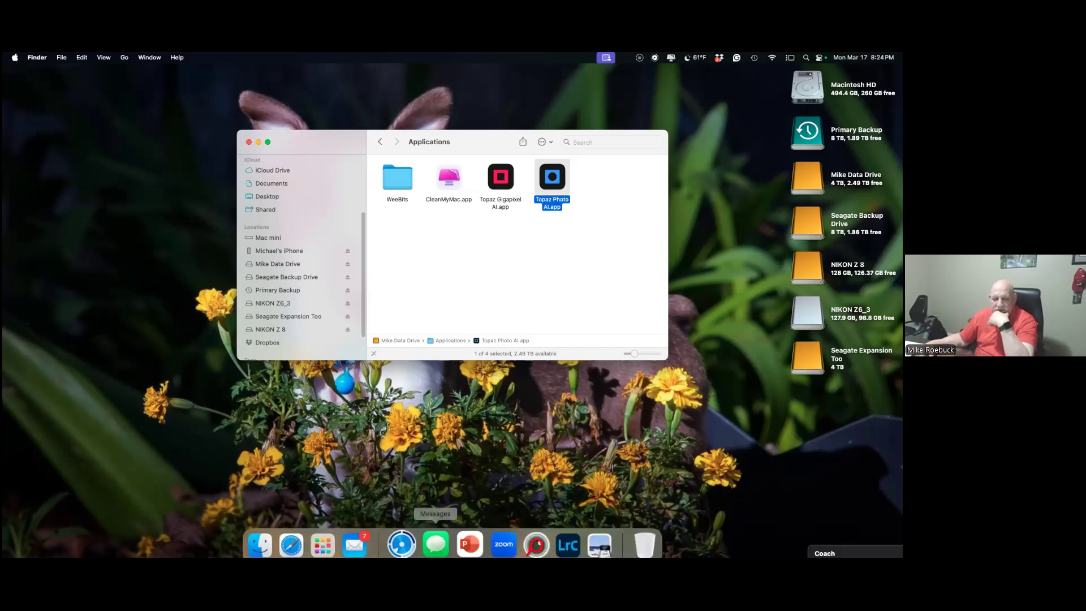
{"action": "left_click", "coordinate": [560, 532]}
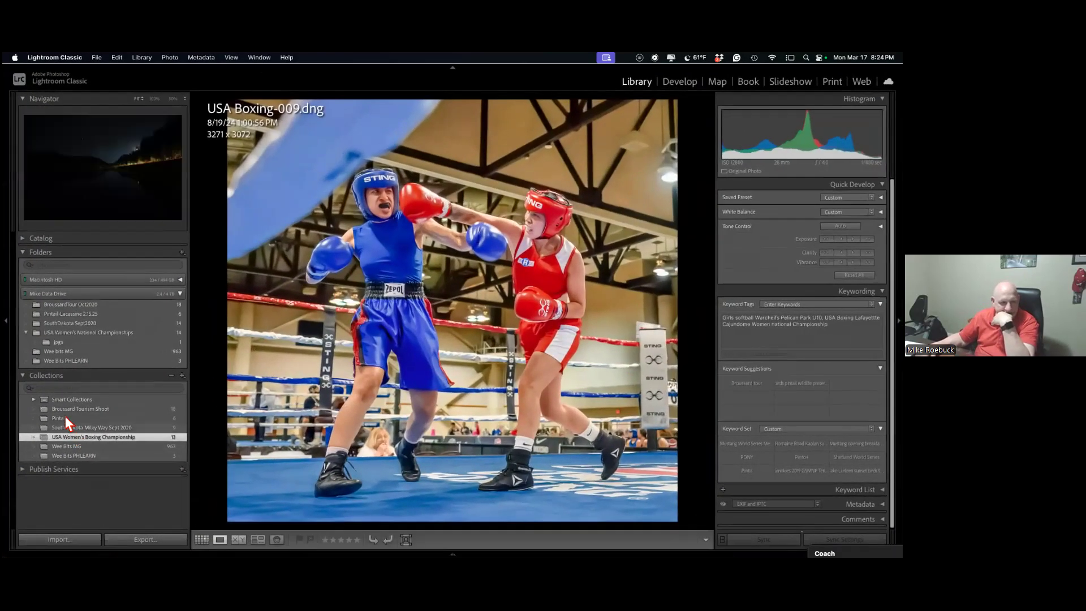
{"action": "left_click", "coordinate": [65, 418]}
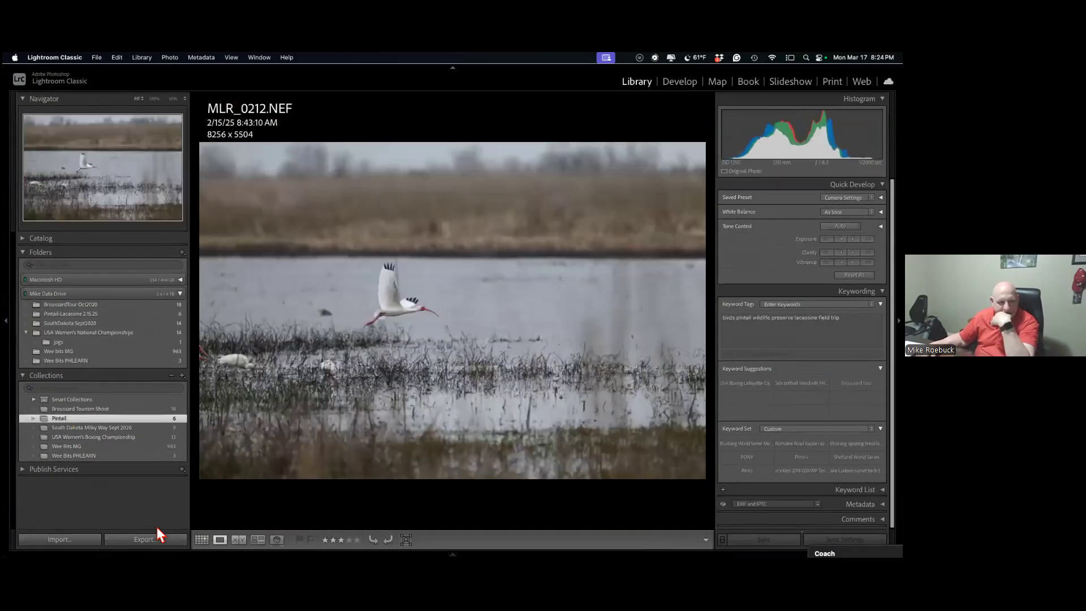
{"action": "left_click", "coordinate": [201, 539]}
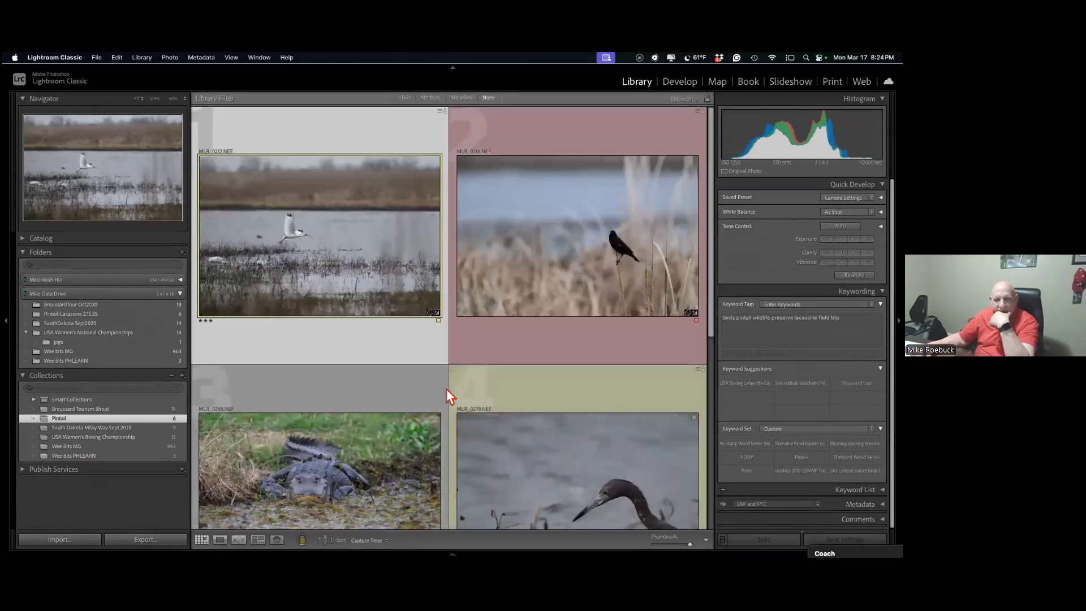
{"action": "scroll", "coordinate": [588, 281], "scroll_direction": "down", "scroll_amount": 3}
{"action": "scroll", "coordinate": [599, 281], "scroll_direction": "up", "scroll_amount": 5}
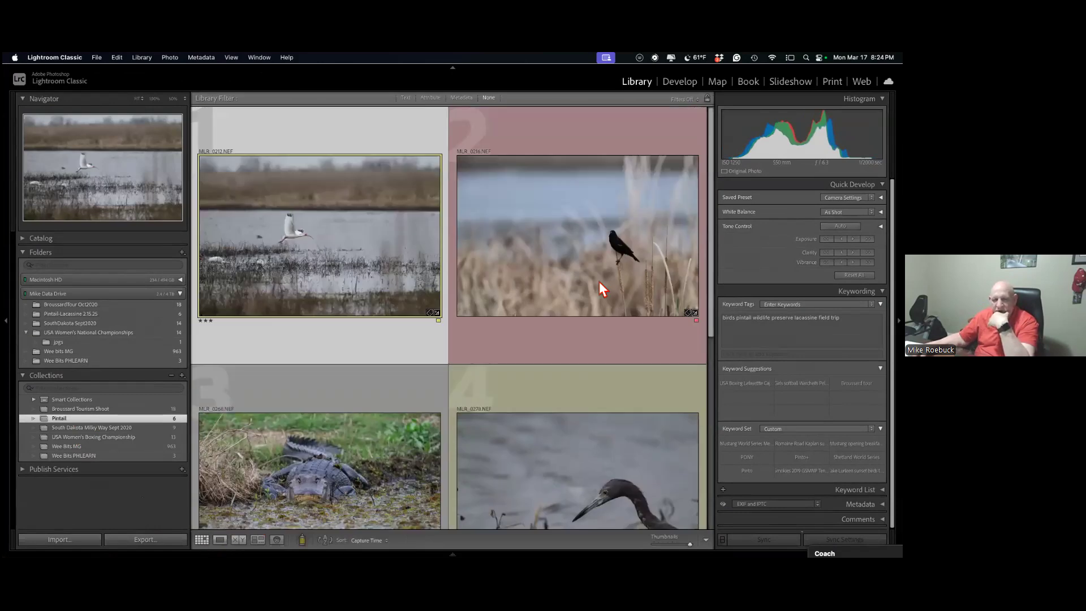
{"action": "double_click", "coordinate": [610, 249]}
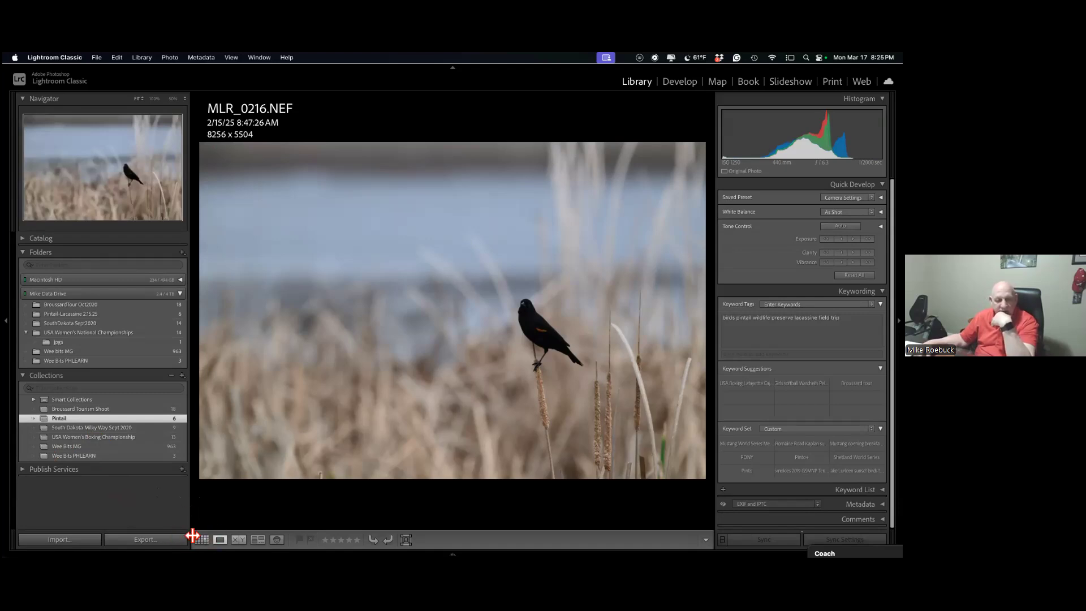
{"action": "left_click", "coordinate": [201, 539]}
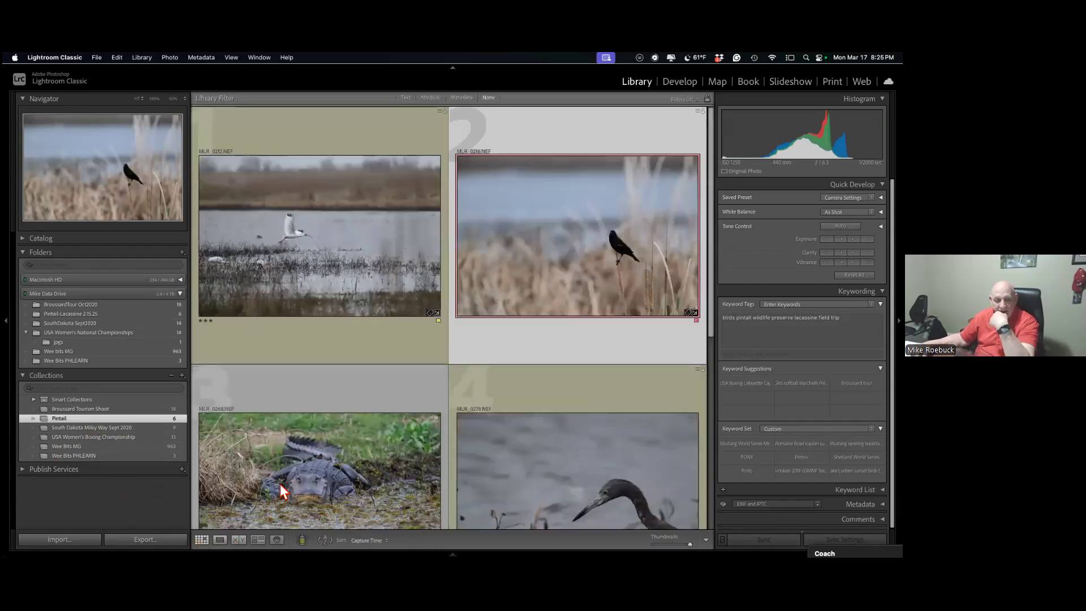
{"action": "scroll", "coordinate": [280, 498], "scroll_direction": "down", "scroll_amount": 5}
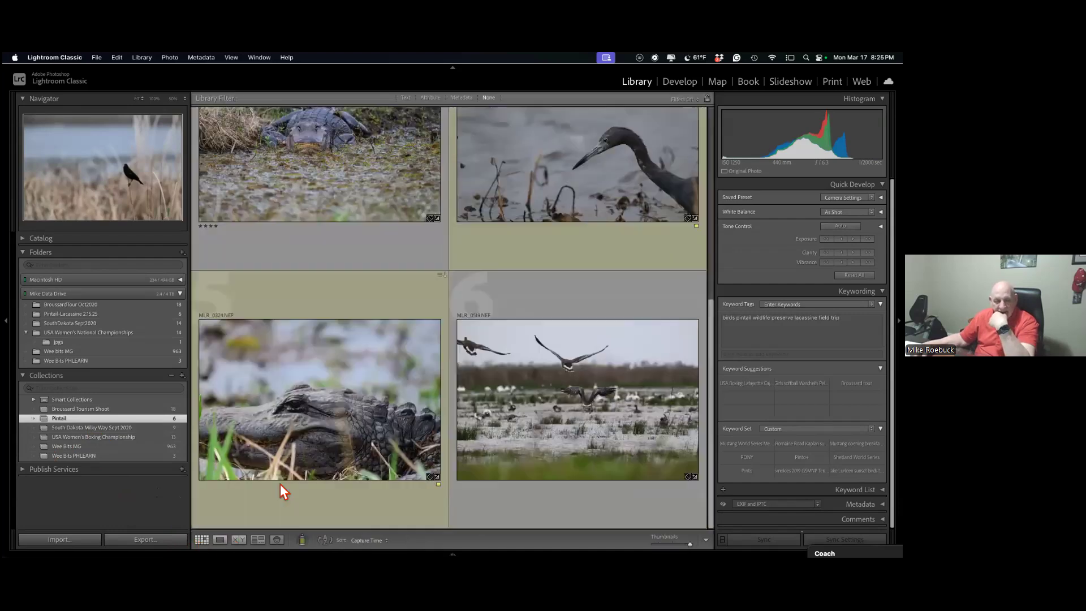
Browse the Wee Bits MG collection and open the Krewe of Apollo float photo Z63_5282.NEF in an enlarged view.
{"action": "left_click", "coordinate": [77, 448]}
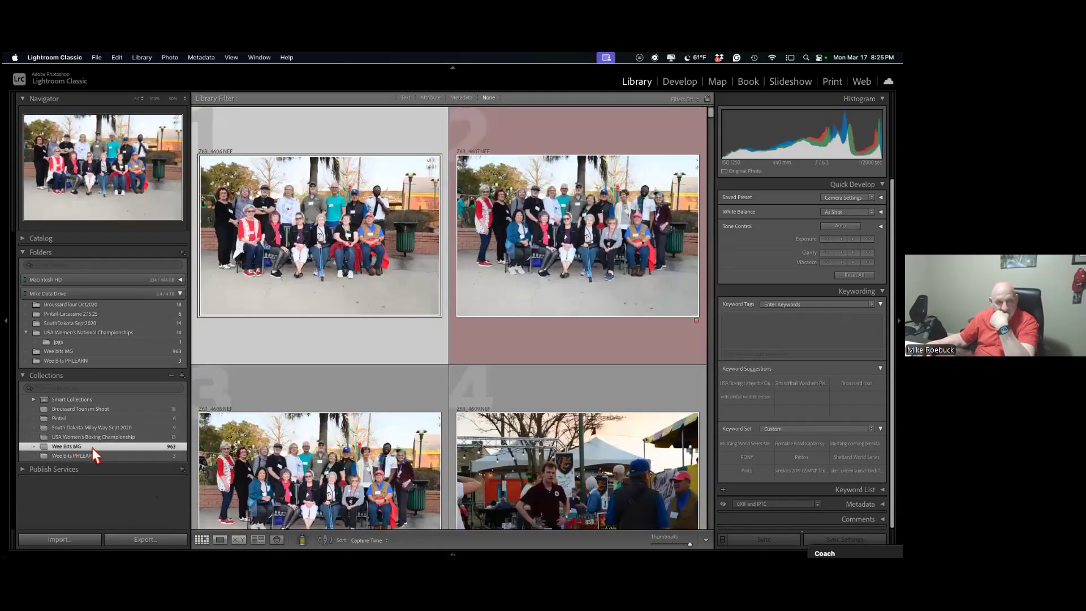
{"action": "scroll", "coordinate": [436, 450], "scroll_direction": "down", "scroll_amount": 5}
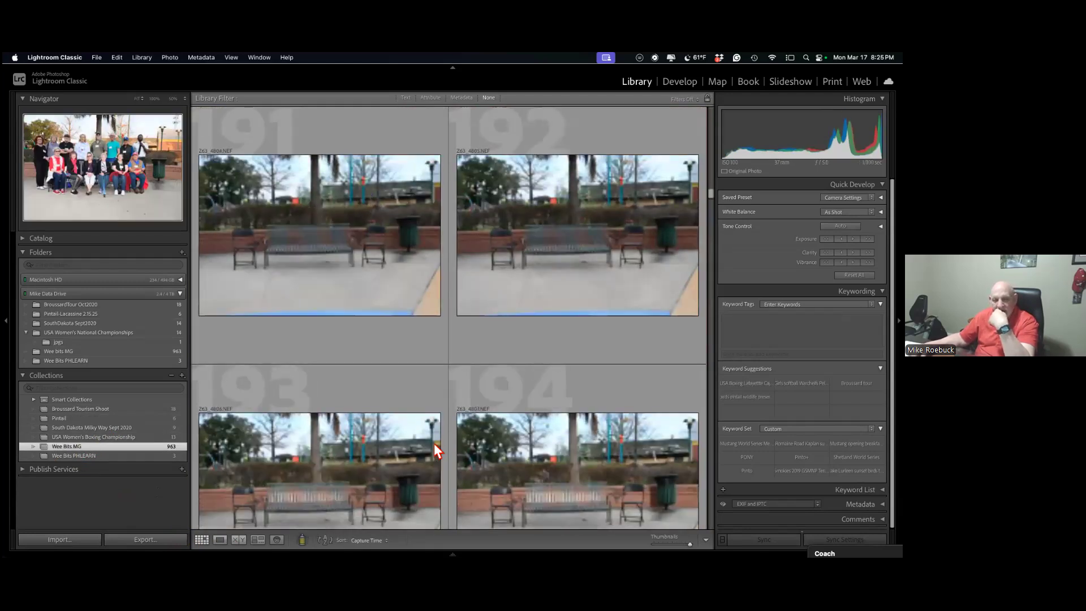
{"action": "scroll", "coordinate": [436, 451], "scroll_direction": "down", "scroll_amount": 3}
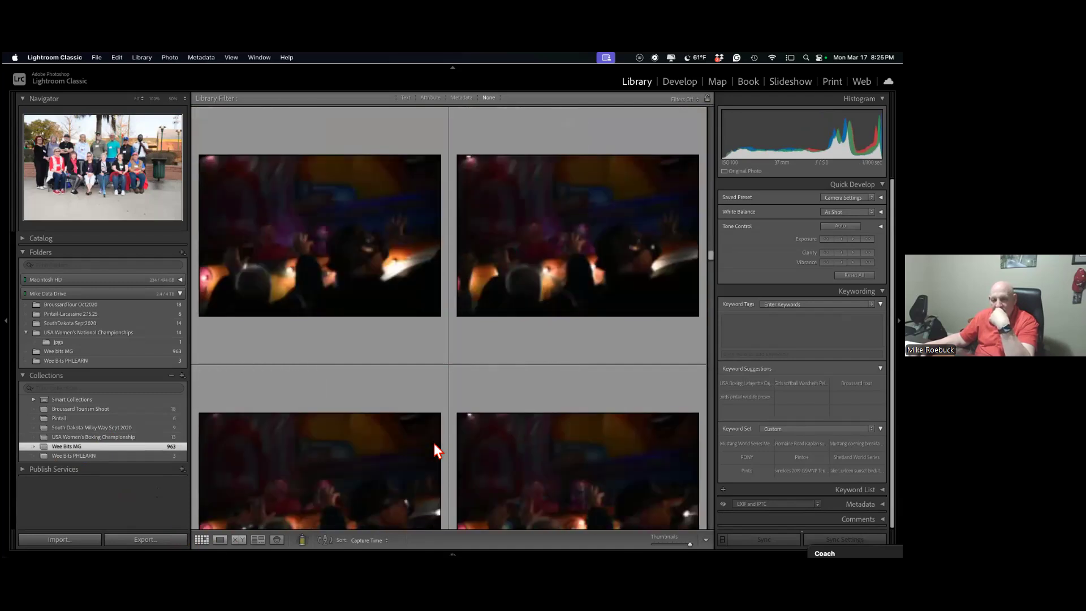
{"action": "scroll", "coordinate": [434, 444], "scroll_direction": "down", "scroll_amount": 8}
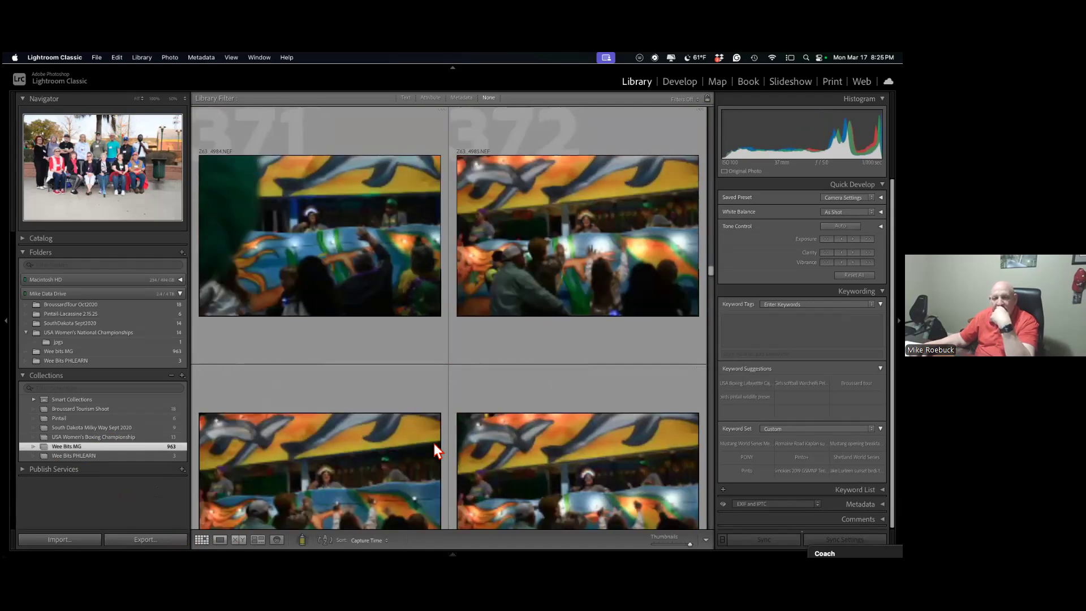
{"action": "scroll", "coordinate": [419, 444], "scroll_direction": "down", "scroll_amount": 8}
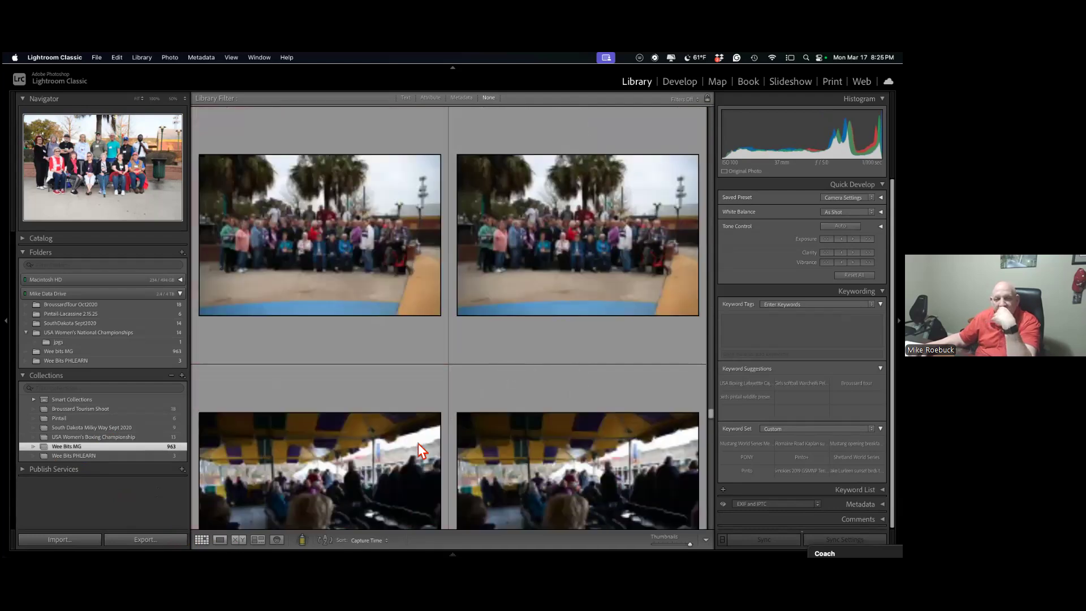
{"action": "scroll", "coordinate": [418, 442], "scroll_direction": "down", "scroll_amount": 2}
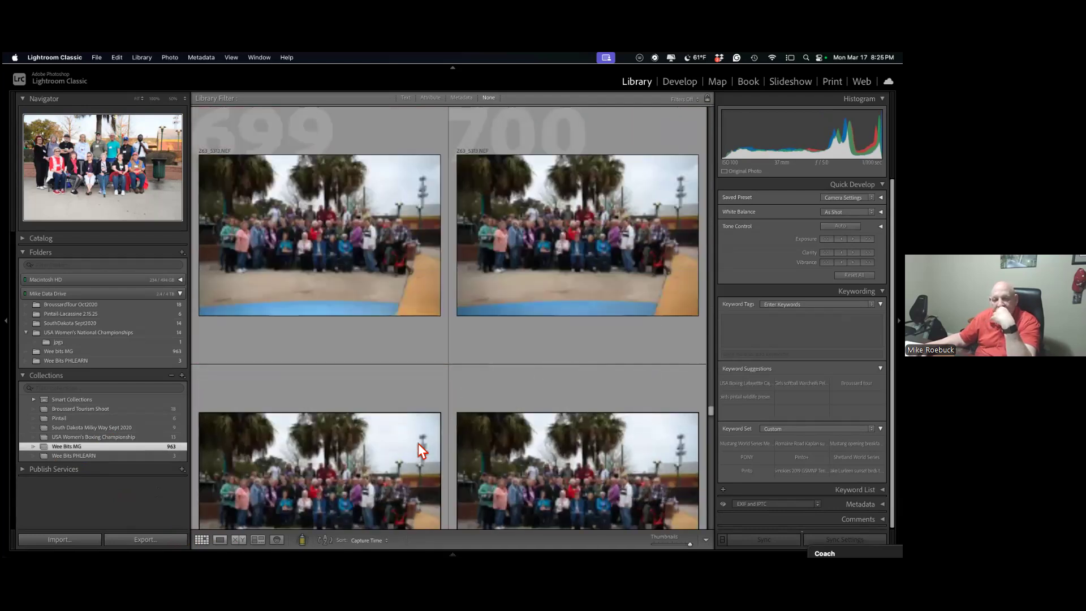
{"action": "scroll", "coordinate": [418, 442], "scroll_direction": "up", "scroll_amount": 4}
{"action": "scroll", "coordinate": [419, 444], "scroll_direction": "up", "scroll_amount": 4}
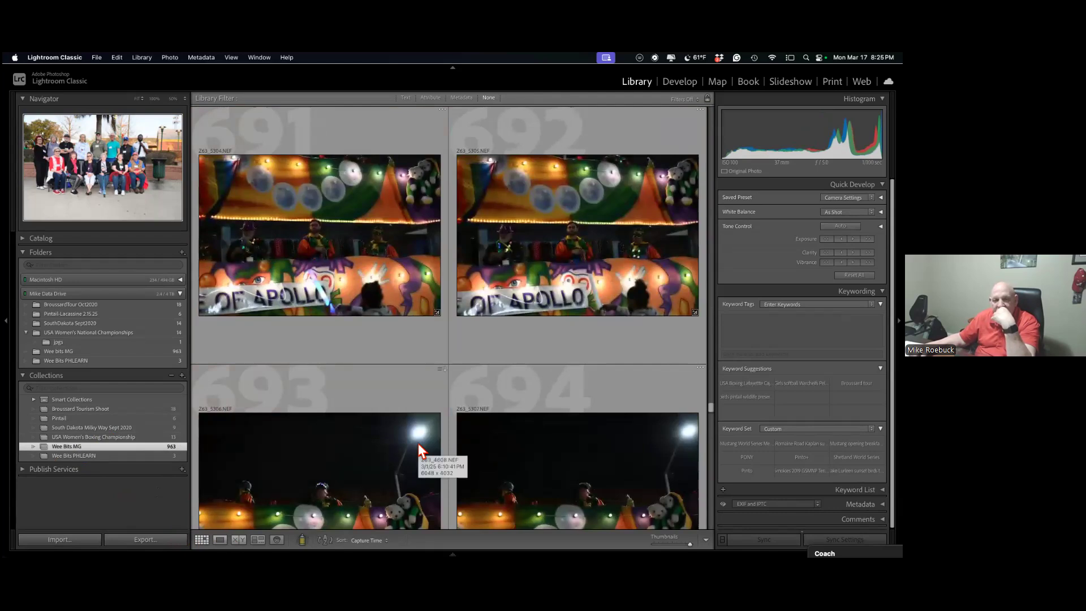
{"action": "scroll", "coordinate": [396, 444], "scroll_direction": "up", "scroll_amount": 12}
{"action": "scroll", "coordinate": [395, 449], "scroll_direction": "up", "scroll_amount": 6}
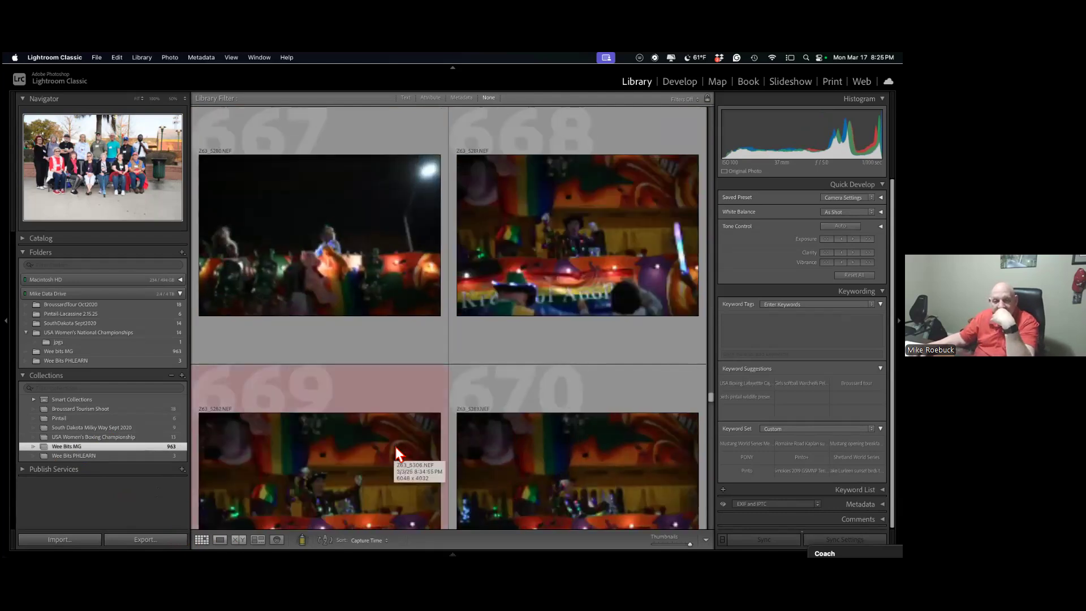
{"action": "scroll", "coordinate": [395, 453], "scroll_direction": "up", "scroll_amount": 3}
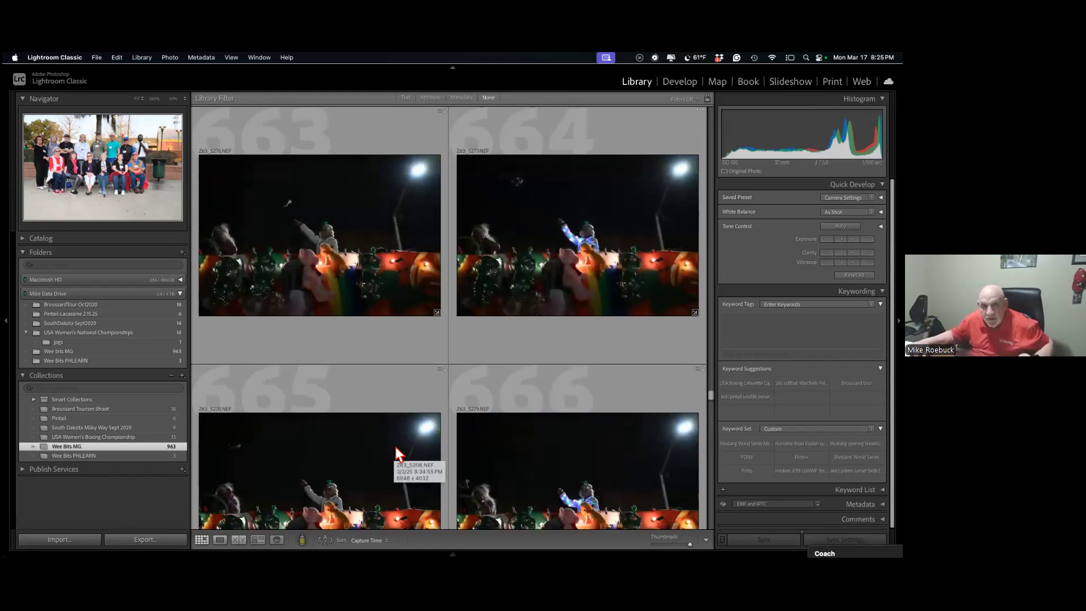
{"action": "scroll", "coordinate": [396, 452], "scroll_direction": "down", "scroll_amount": 2}
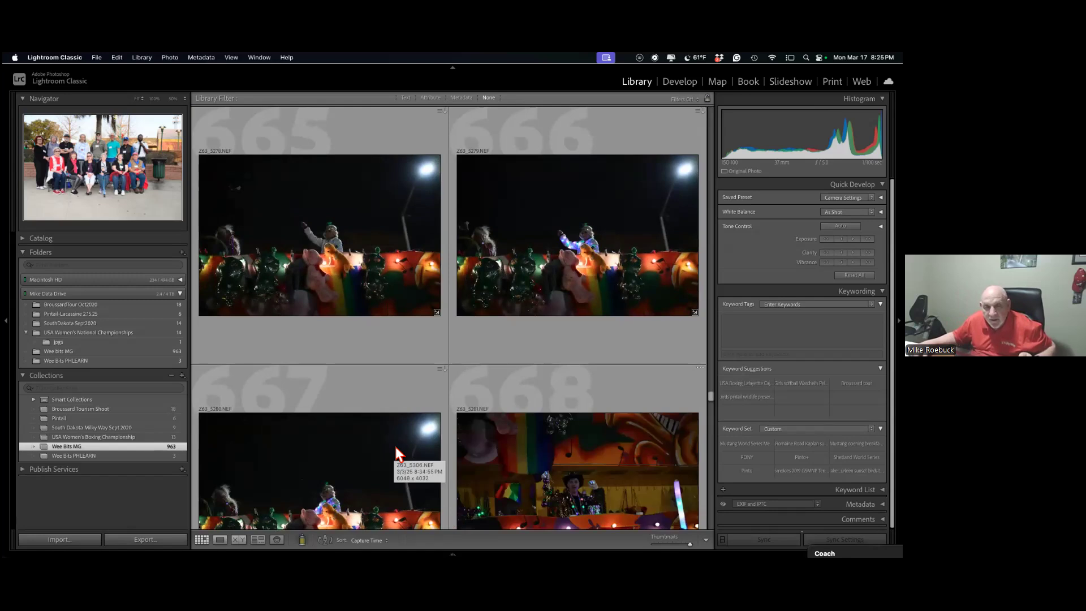
{"action": "scroll", "coordinate": [395, 453], "scroll_direction": "down", "scroll_amount": 2}
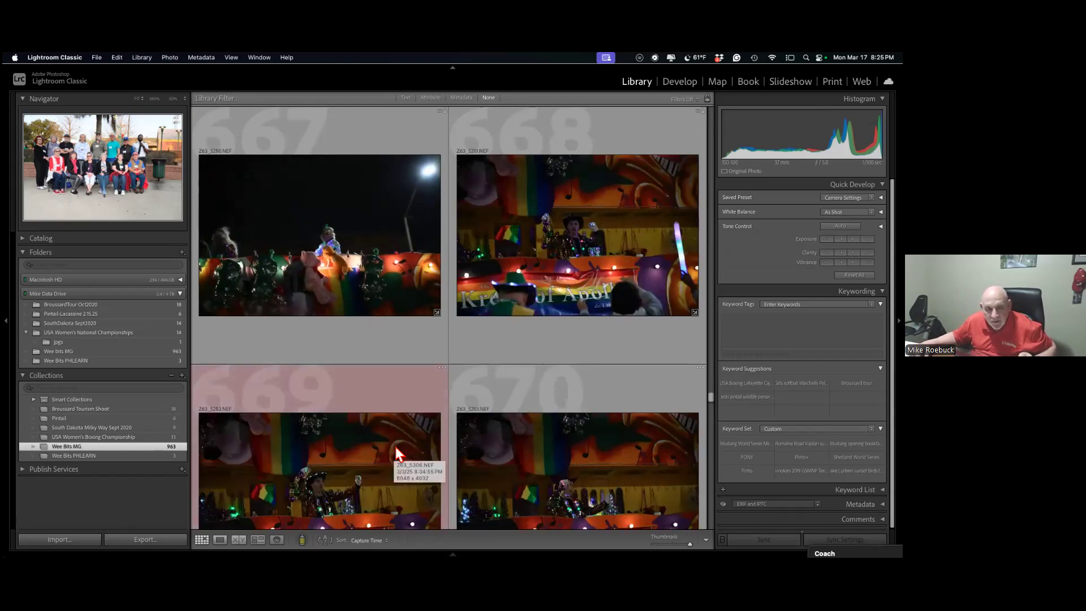
{"action": "double_click", "coordinate": [247, 521]}
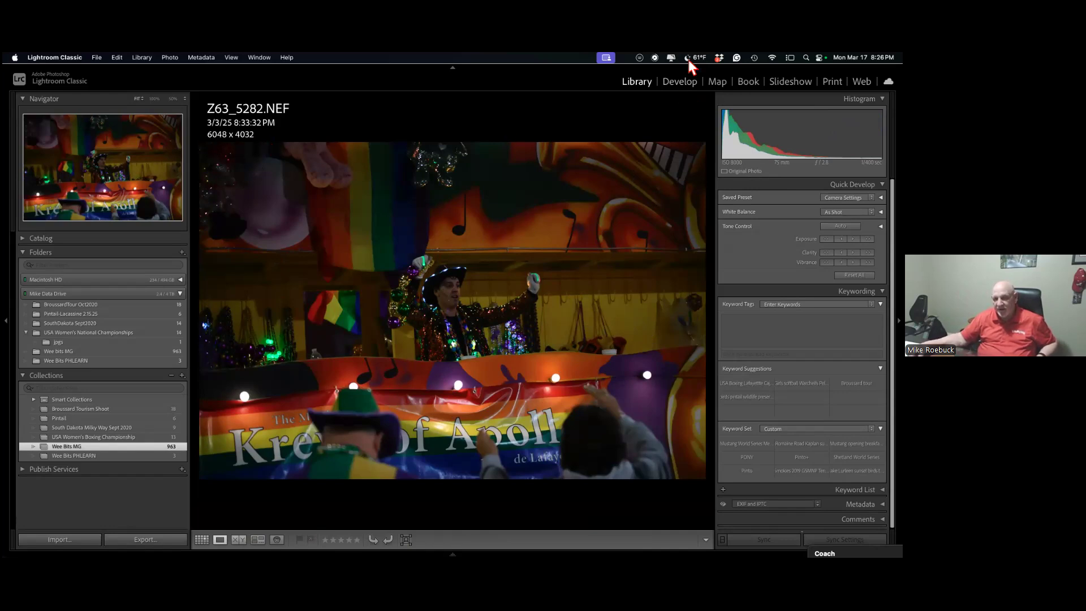
Crop Z63_5282.NEF in Develop around the float rider with raised arms, to about 2744 x 2085 pixels.
{"action": "left_click", "coordinate": [681, 82]}
{"action": "key", "text": "r"}
{"action": "left_click_drag", "start_coordinate": [704, 143], "coordinate": [617, 222]}
{"action": "left_click_drag", "start_coordinate": [565, 276], "coordinate": [472, 371]}
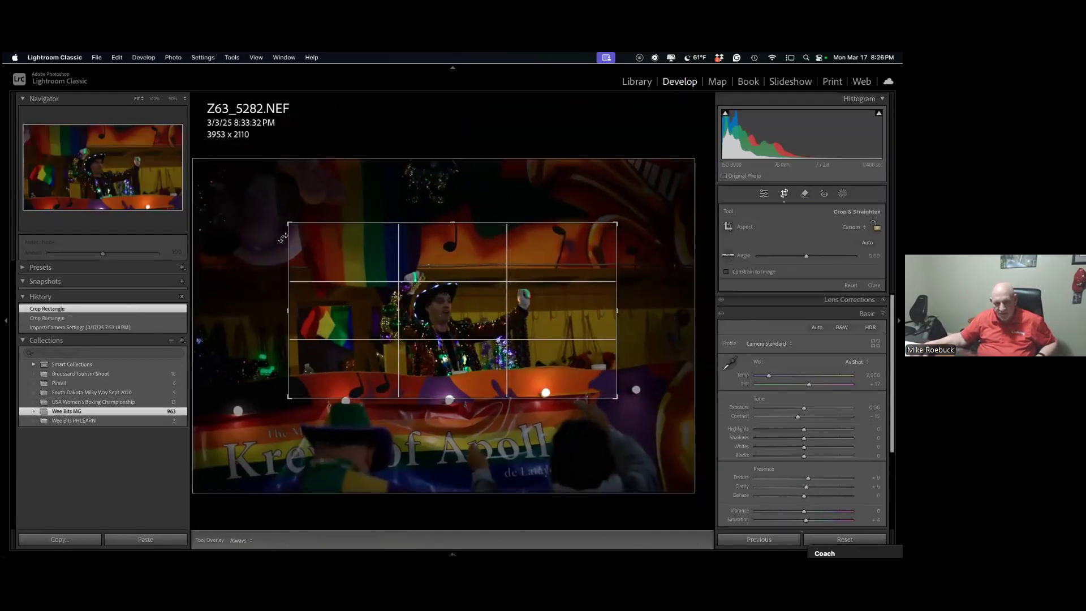
{"action": "left_click_drag", "start_coordinate": [283, 228], "coordinate": [325, 258]}
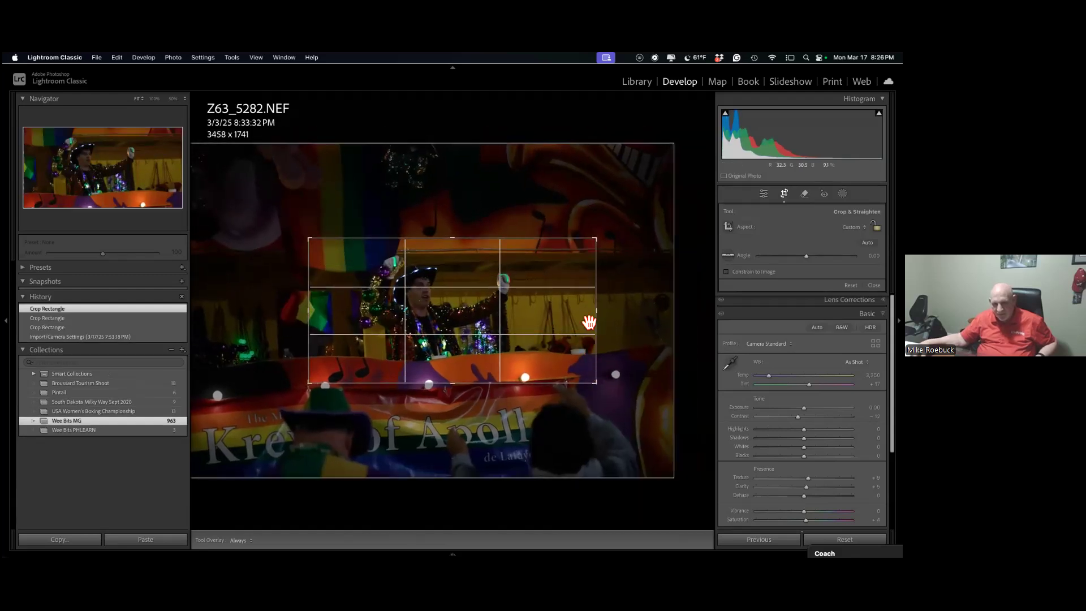
{"action": "left_click_drag", "start_coordinate": [598, 318], "coordinate": [560, 318]}
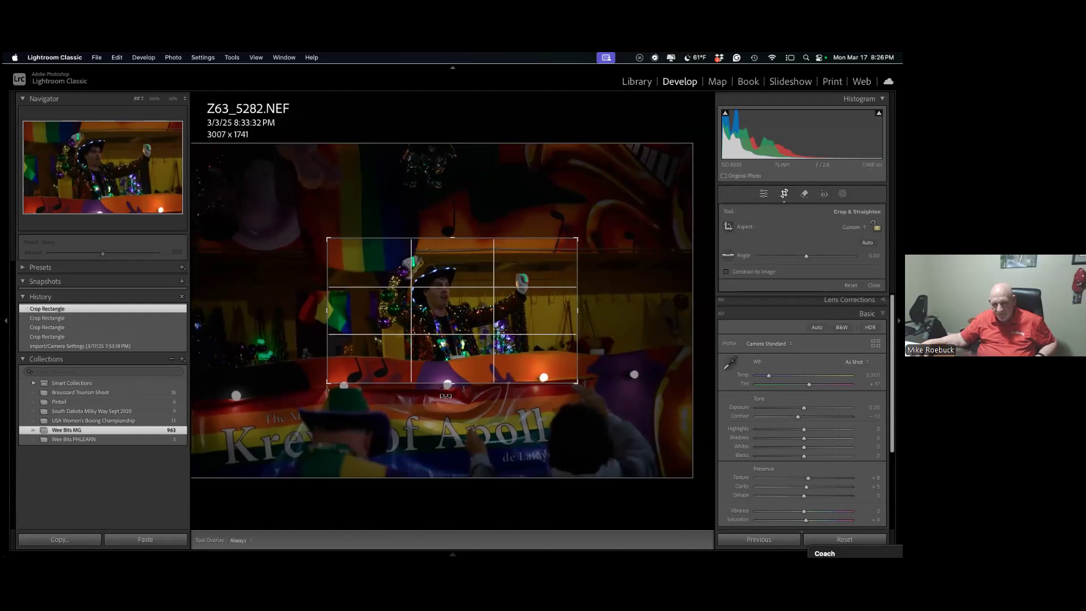
{"action": "left_click_drag", "start_coordinate": [453, 388], "coordinate": [454, 406]}
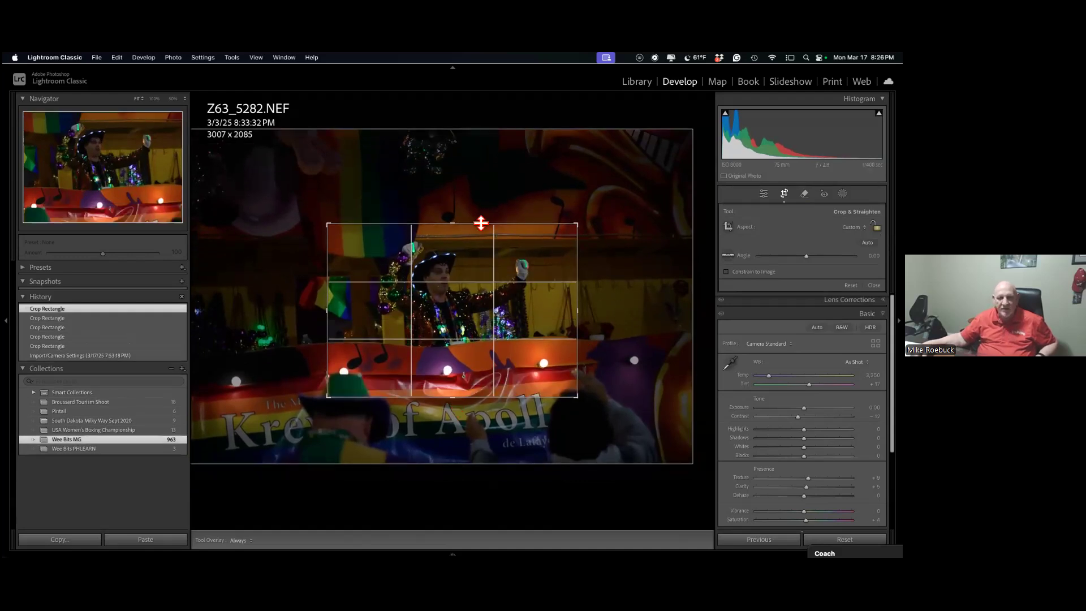
{"action": "left_click_drag", "start_coordinate": [472, 271], "coordinate": [473, 278]}
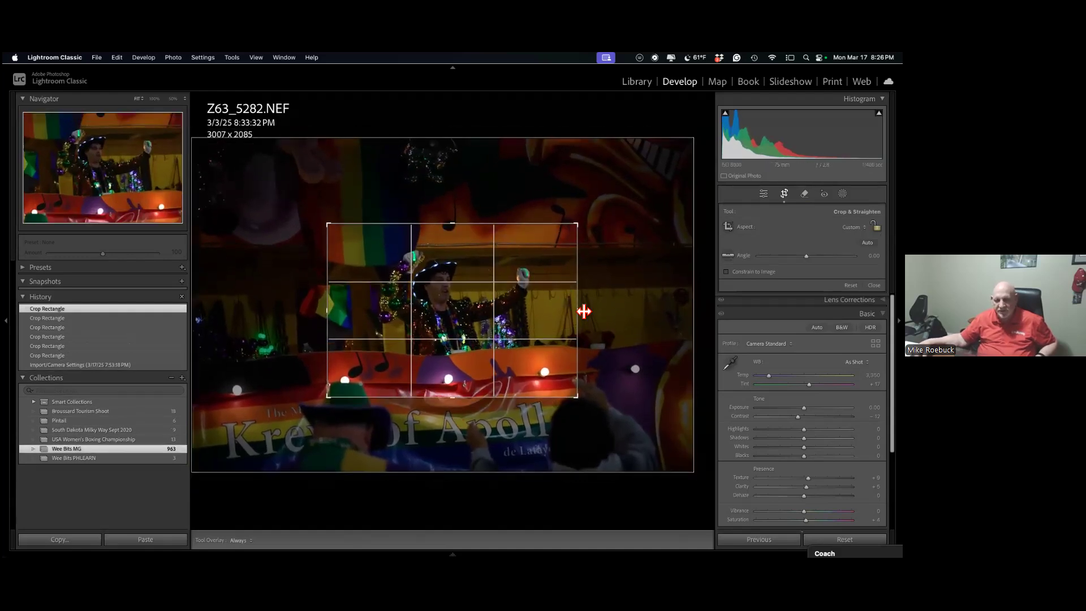
{"action": "left_click_drag", "start_coordinate": [584, 311], "coordinate": [563, 311]}
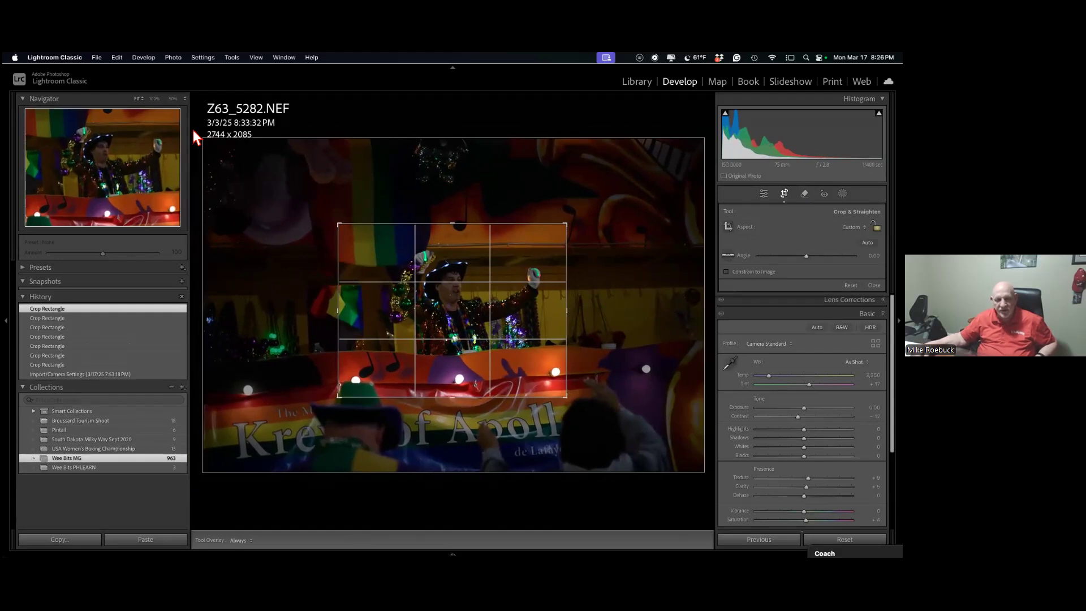
{"action": "key", "text": "super"}
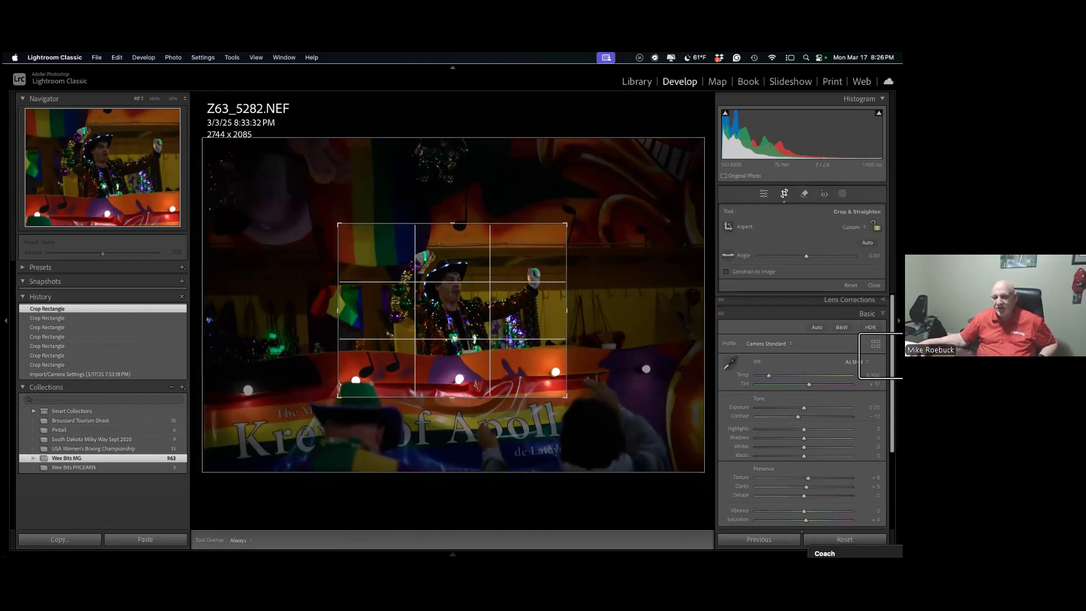
{"action": "left_click", "coordinate": [785, 194]}
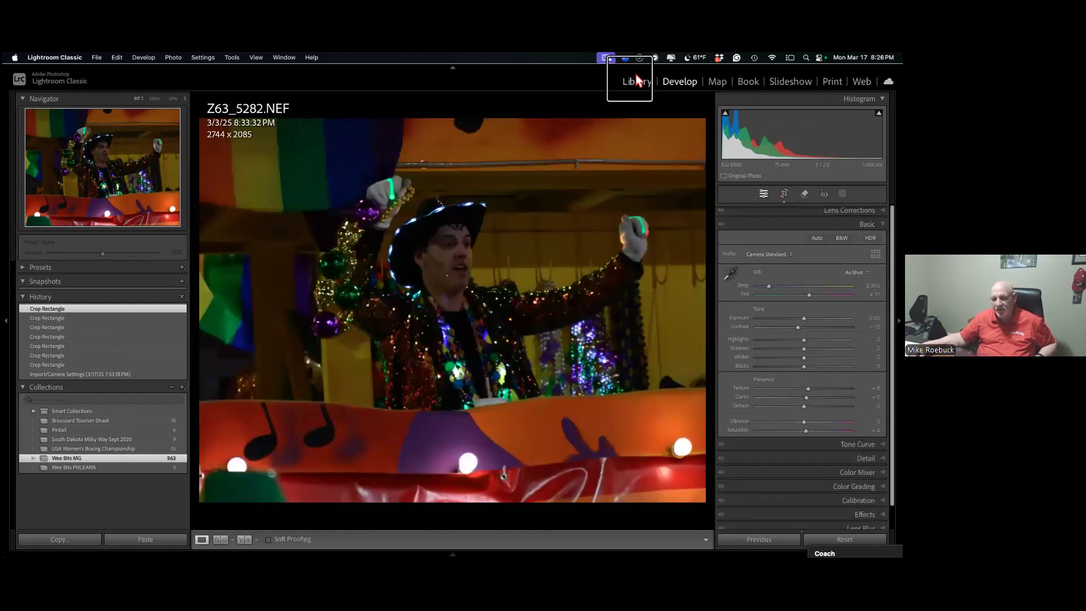
Return to the Library module and examine which external editors are offered for the cropped photo.
{"action": "left_click", "coordinate": [637, 81]}
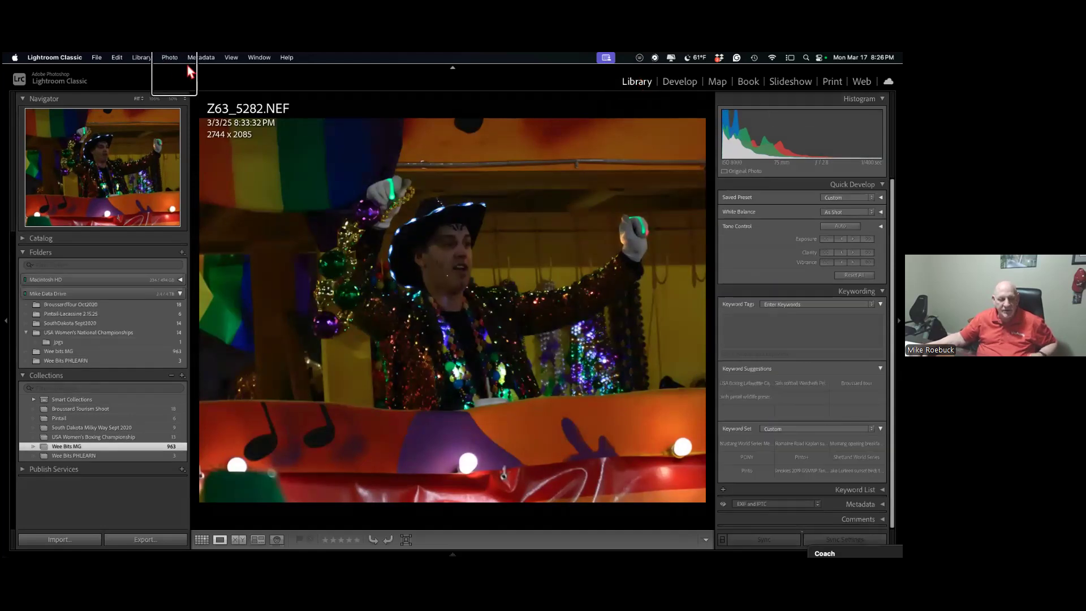
{"action": "left_click", "coordinate": [168, 57]}
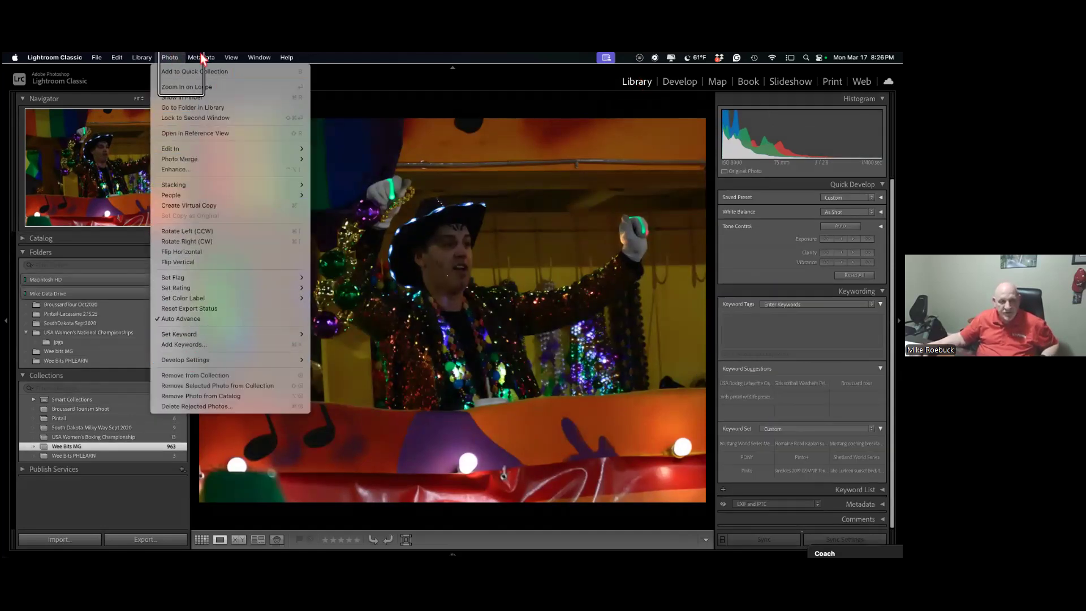
{"action": "left_click", "coordinate": [492, 75]}
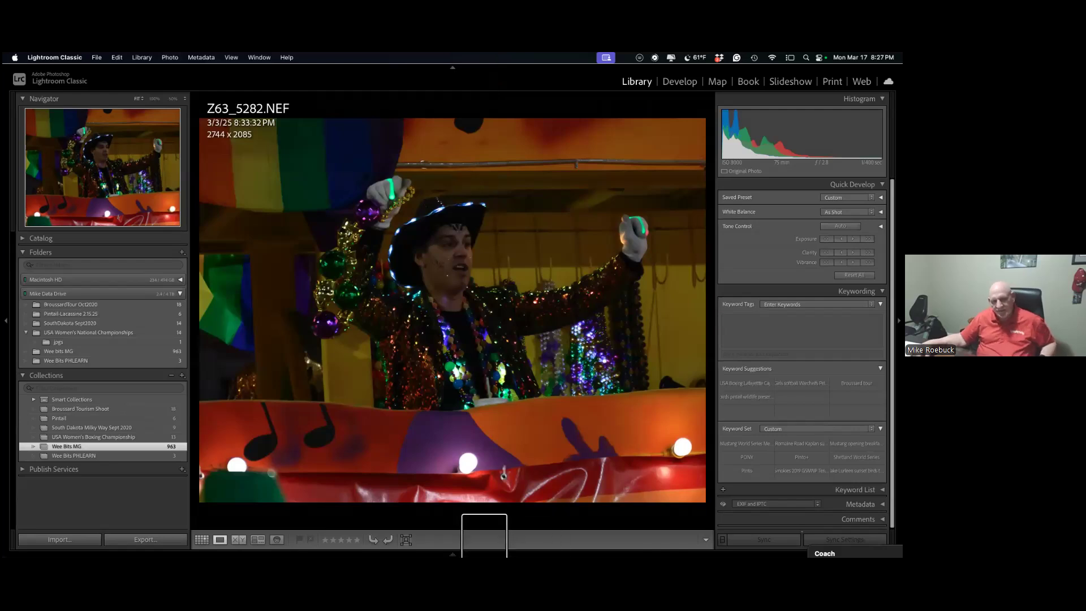
{"action": "left_click", "coordinate": [96, 57]}
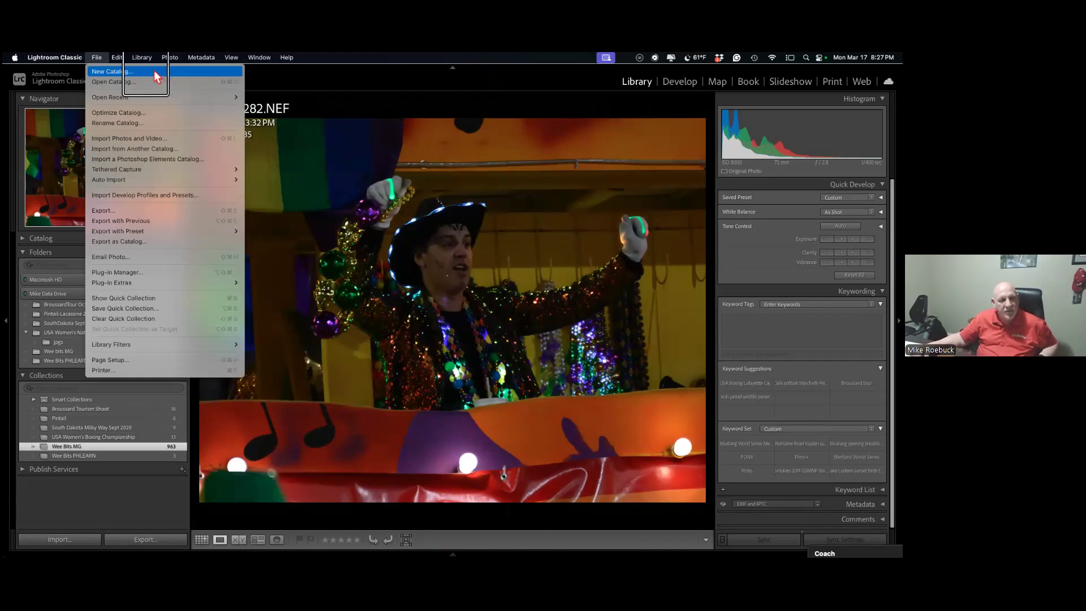
{"action": "mouse_move", "coordinate": [177, 58]}
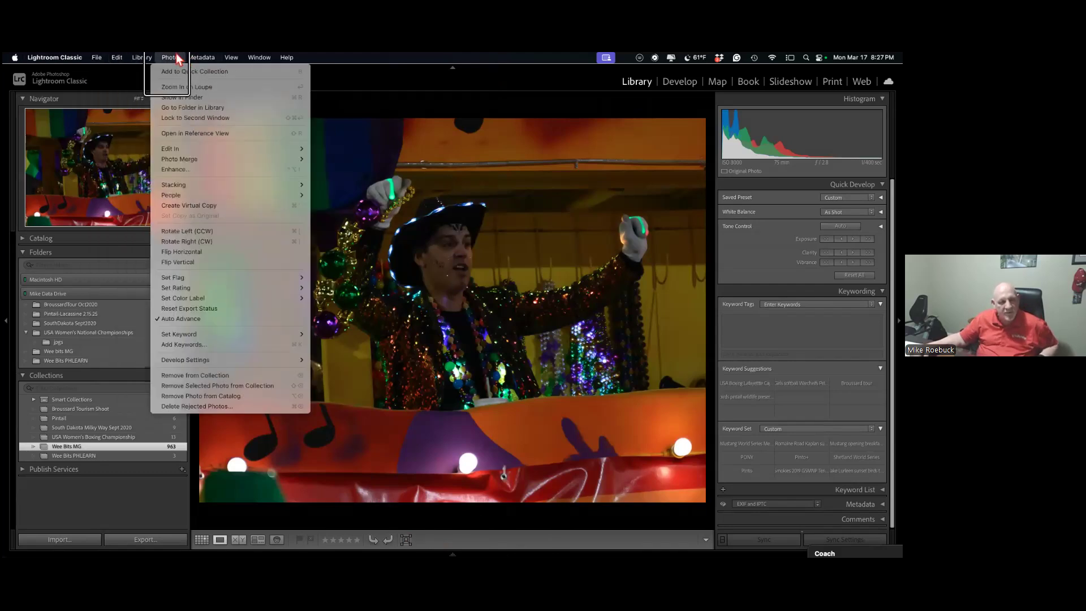
{"action": "left_click", "coordinate": [177, 59]}
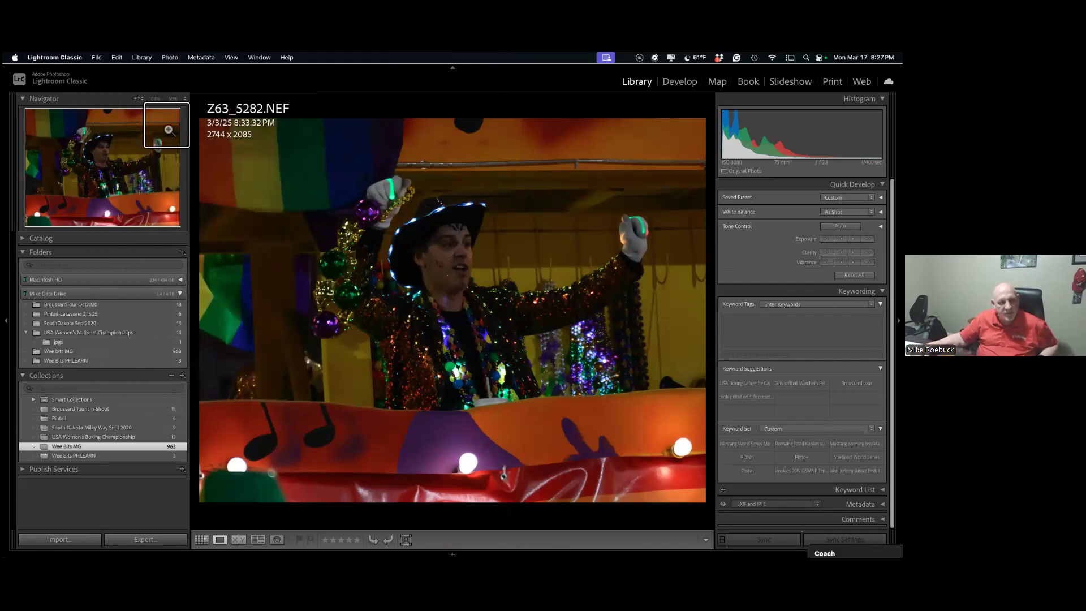
{"action": "left_click", "coordinate": [172, 61]}
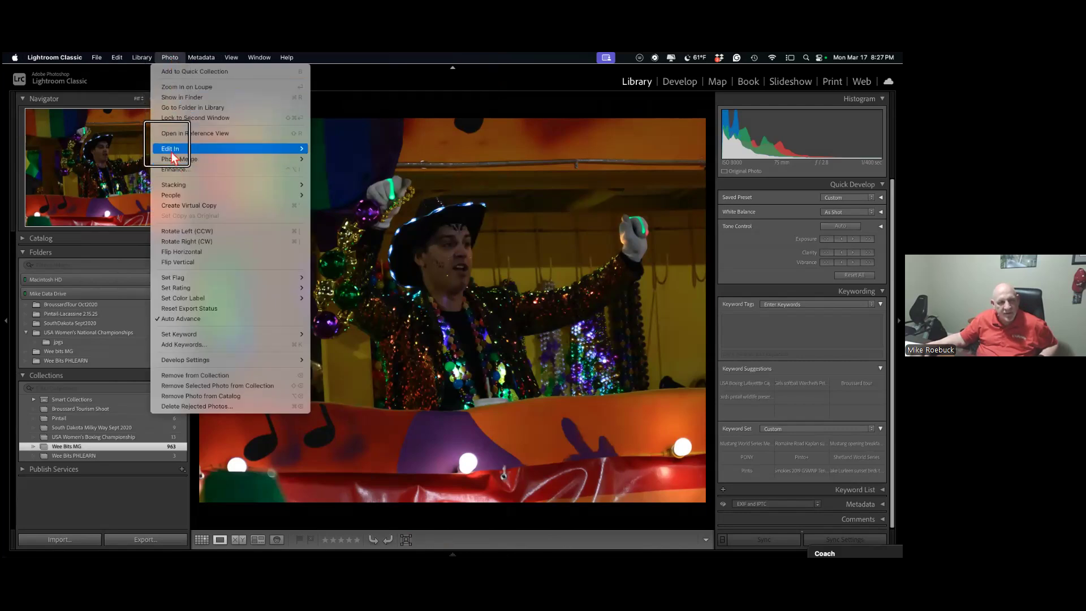
{"action": "mouse_move", "coordinate": [171, 151]}
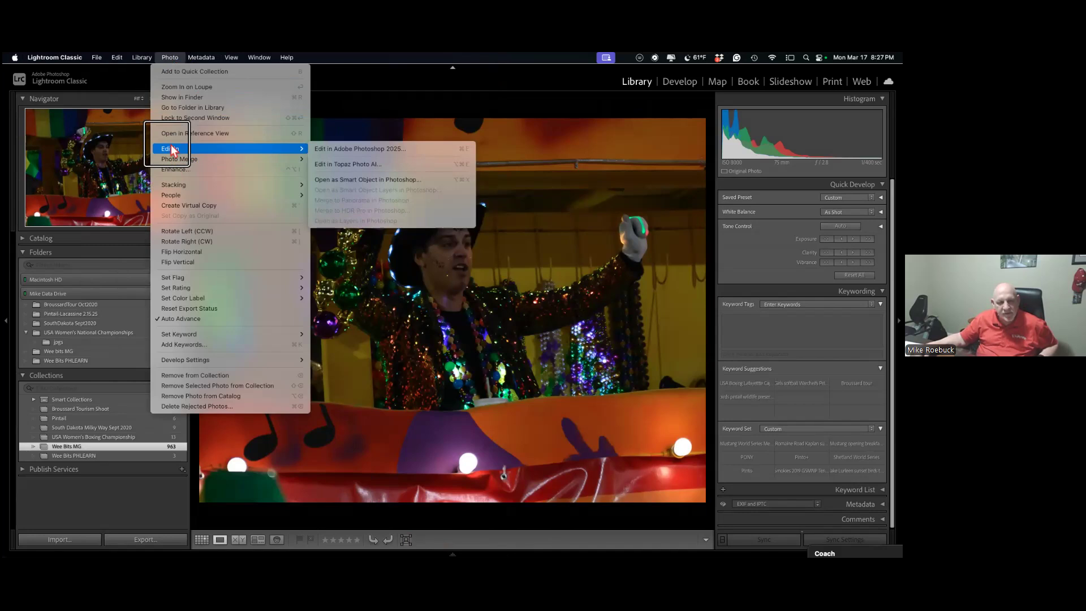
Send Z63_5282.NEF to Topaz Photo AI with the Process with Topaz Photo AI plug-in command.
{"action": "mouse_move", "coordinate": [96, 57]}
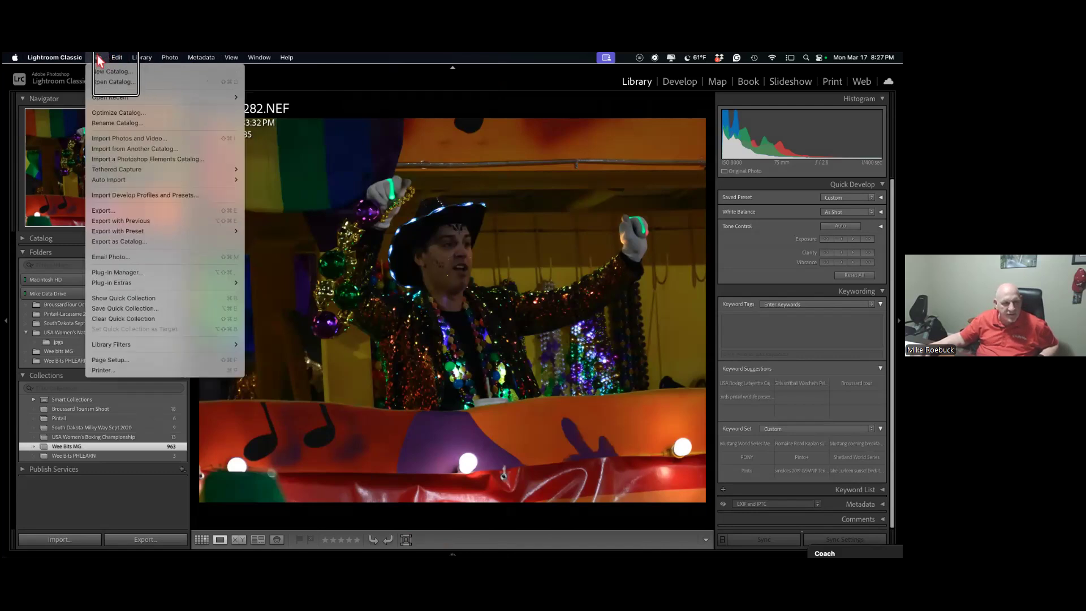
{"action": "mouse_move", "coordinate": [107, 288]}
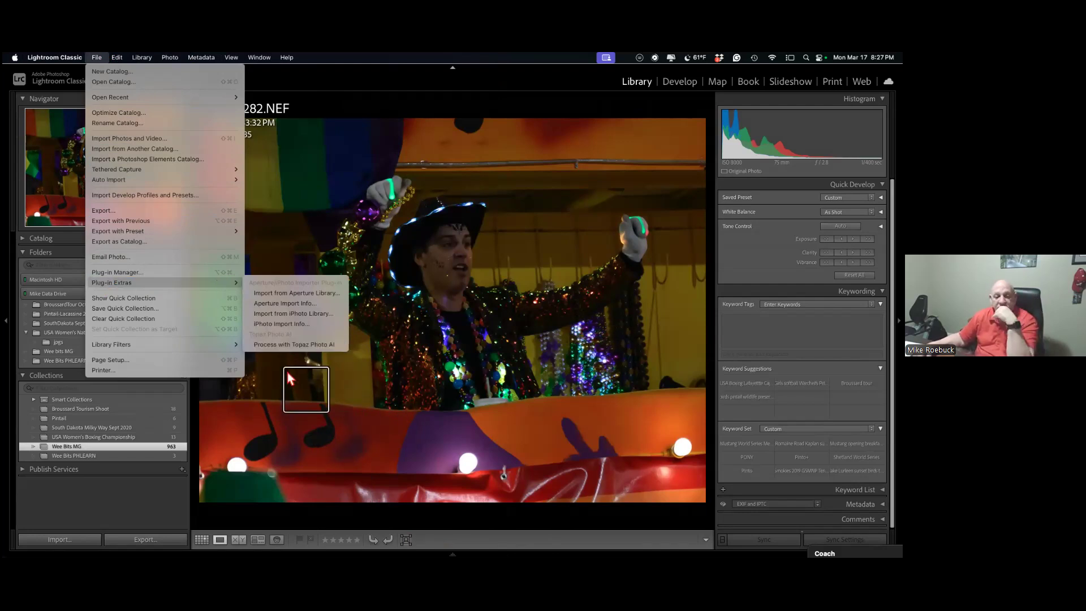
{"action": "left_click", "coordinate": [282, 349]}
{"action": "mouse_move", "coordinate": [413, 553]}
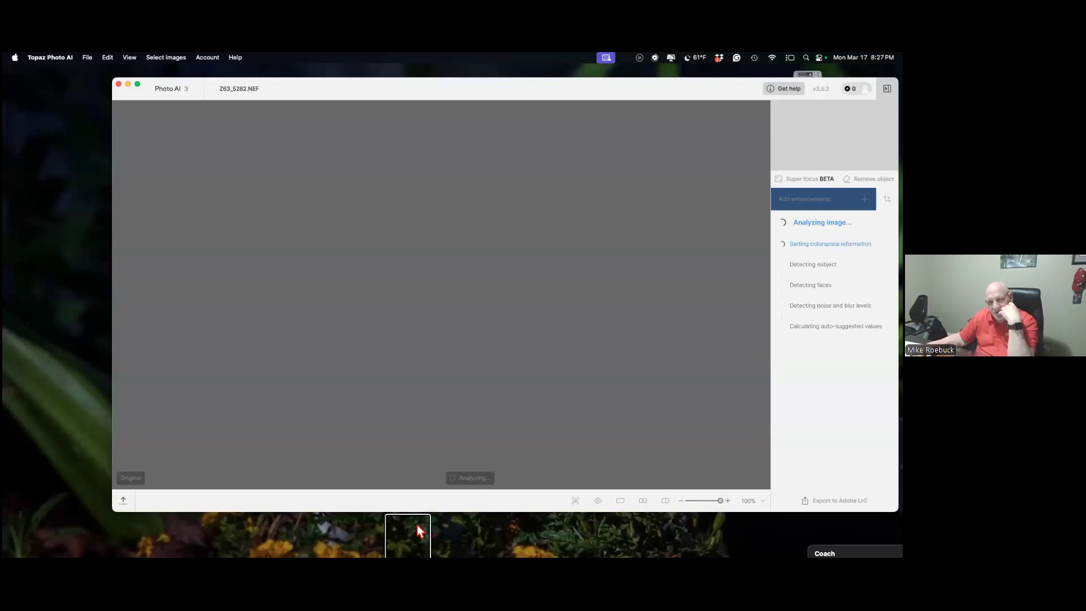
Add an Upscale enhancement at 1.5x scale to Z63_5282.NEF and export the result to Adobe LrC.
{"action": "left_click_drag", "start_coordinate": [419, 530], "coordinate": [868, 199]}
{"action": "left_click", "coordinate": [867, 199]}
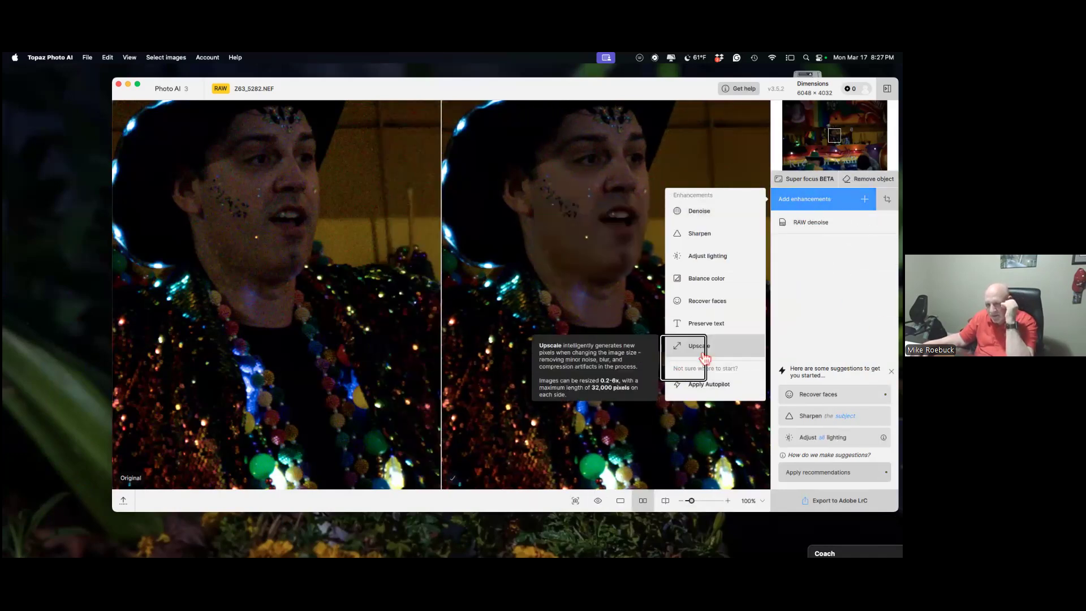
{"action": "left_click", "coordinate": [687, 344]}
{"action": "left_click_drag", "start_coordinate": [721, 73], "coordinate": [729, 157]}
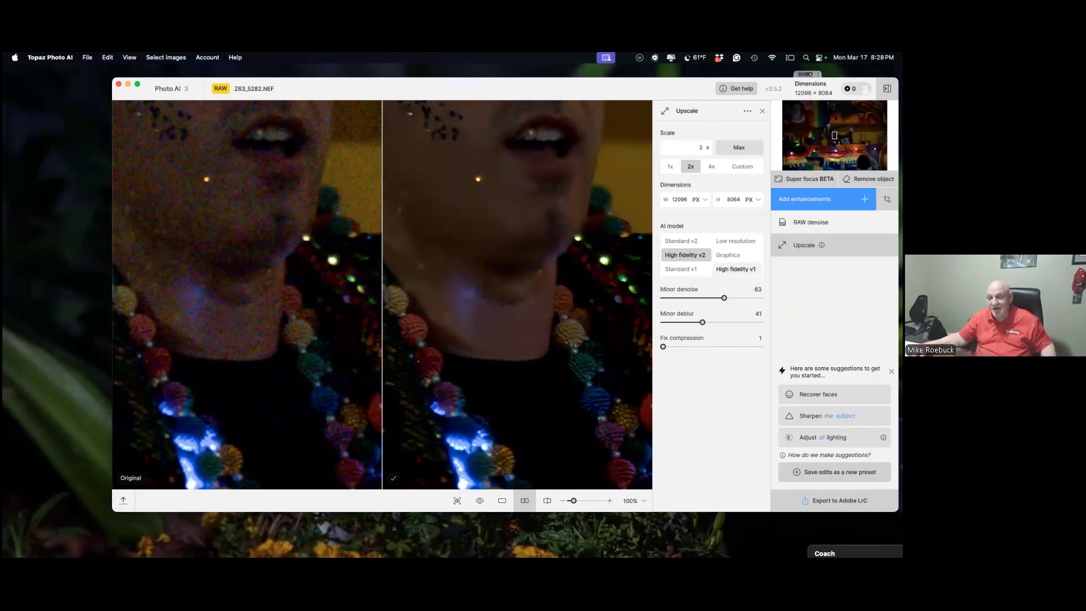
{"action": "left_click", "coordinate": [688, 168]}
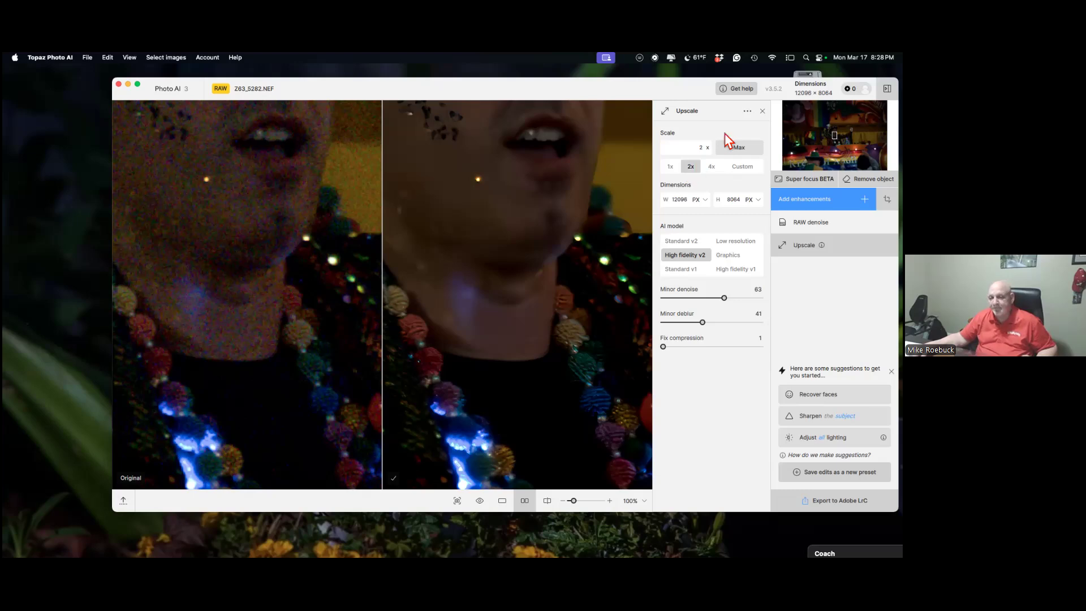
{"action": "double_click", "coordinate": [703, 146]}
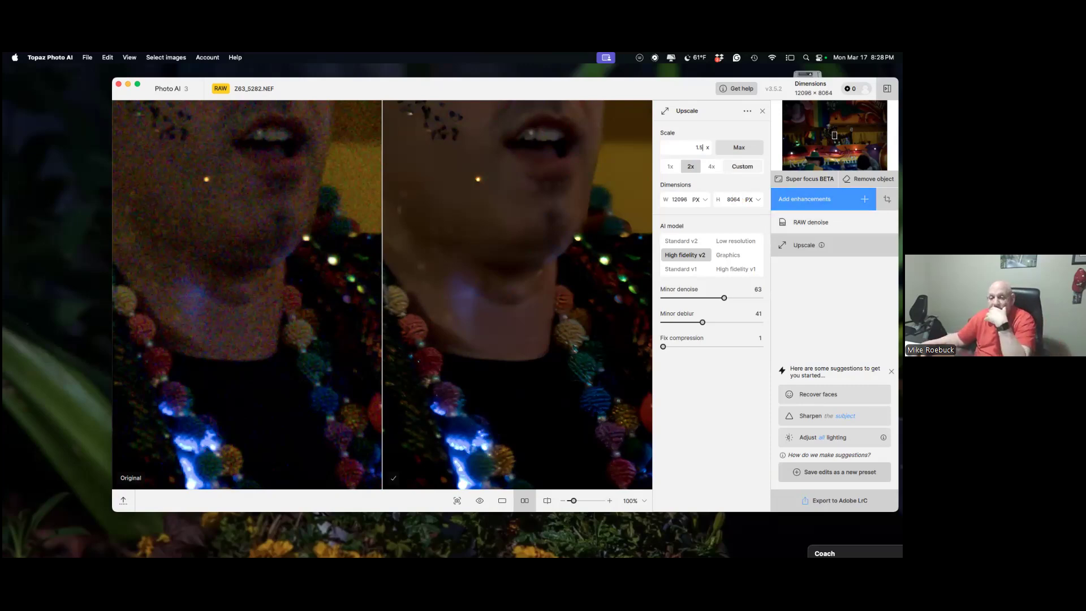
{"action": "key", "text": "Return"}
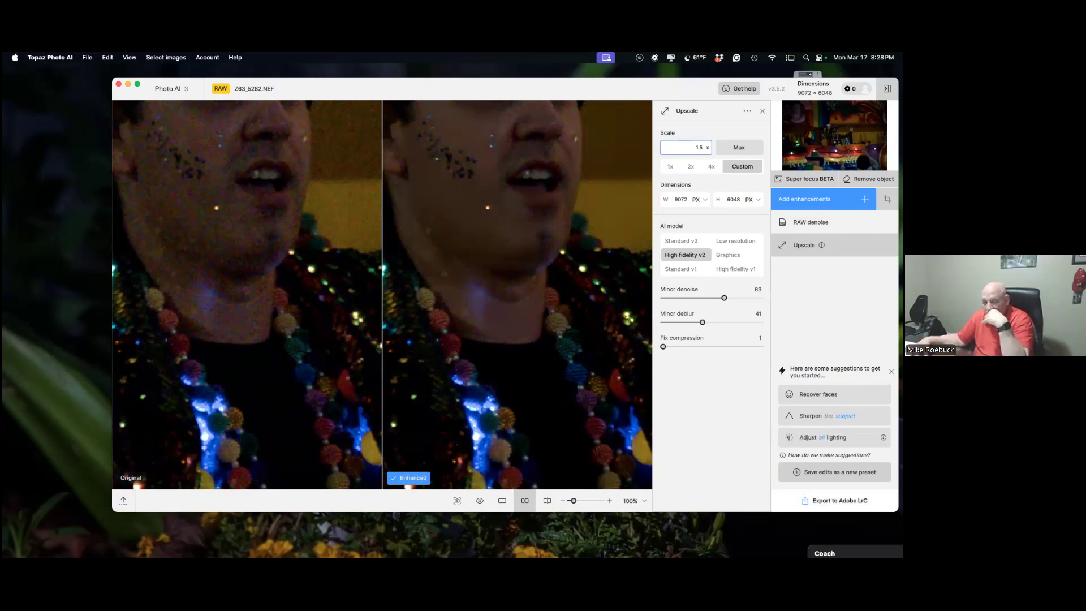
{"action": "left_click", "coordinate": [839, 500]}
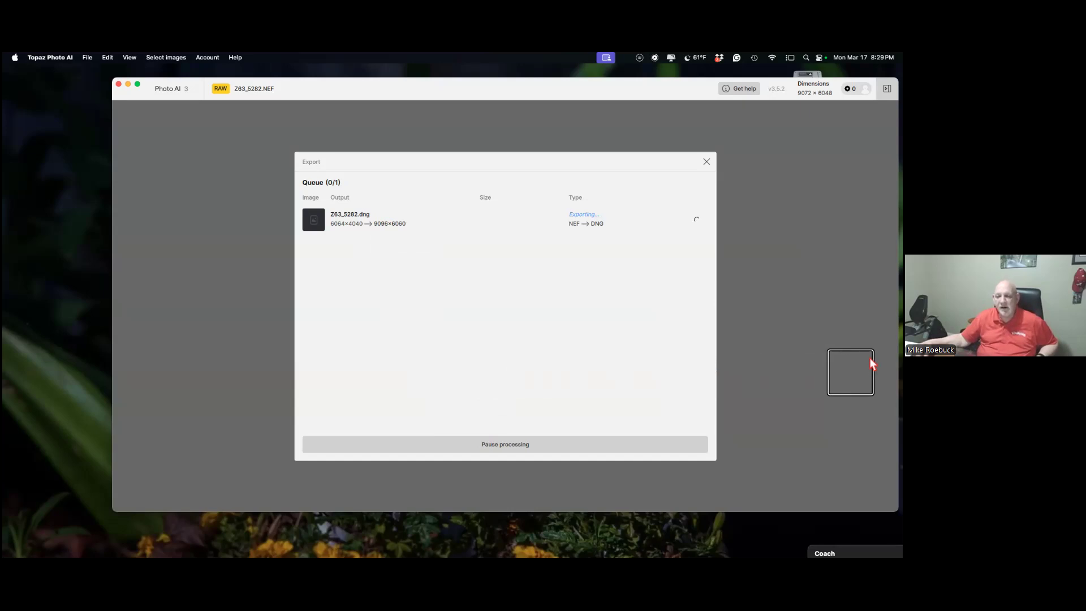
Switch to Lightroom Classic and open the exported Z63_5282.dng from the Wee Bits MG collection in an enlarged view.
{"action": "mouse_move", "coordinate": [509, 541]}
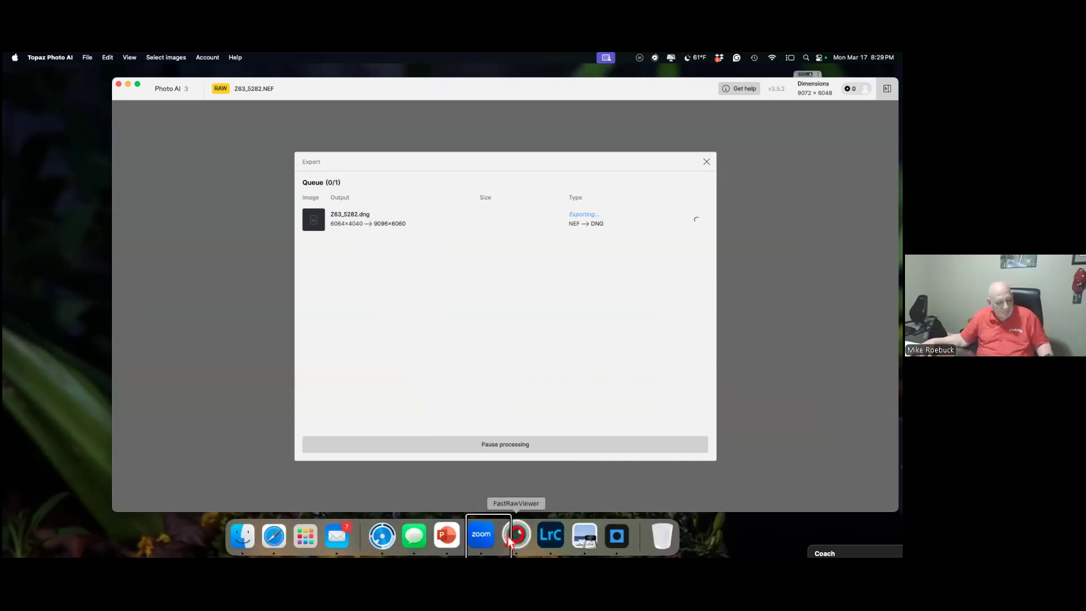
{"action": "key", "text": "super+Tab"}
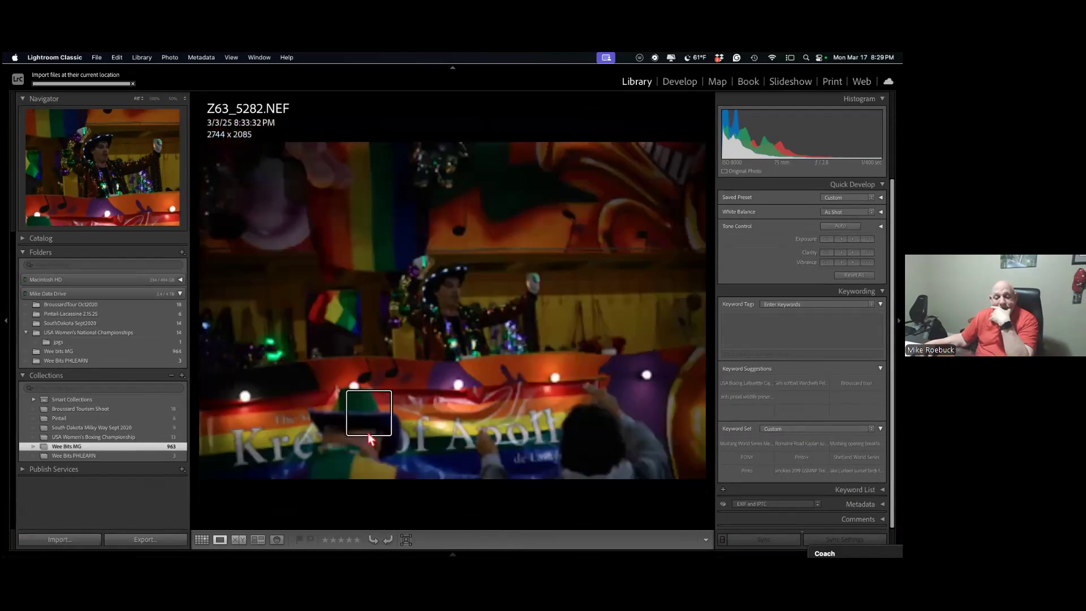
{"action": "left_click", "coordinate": [202, 540]}
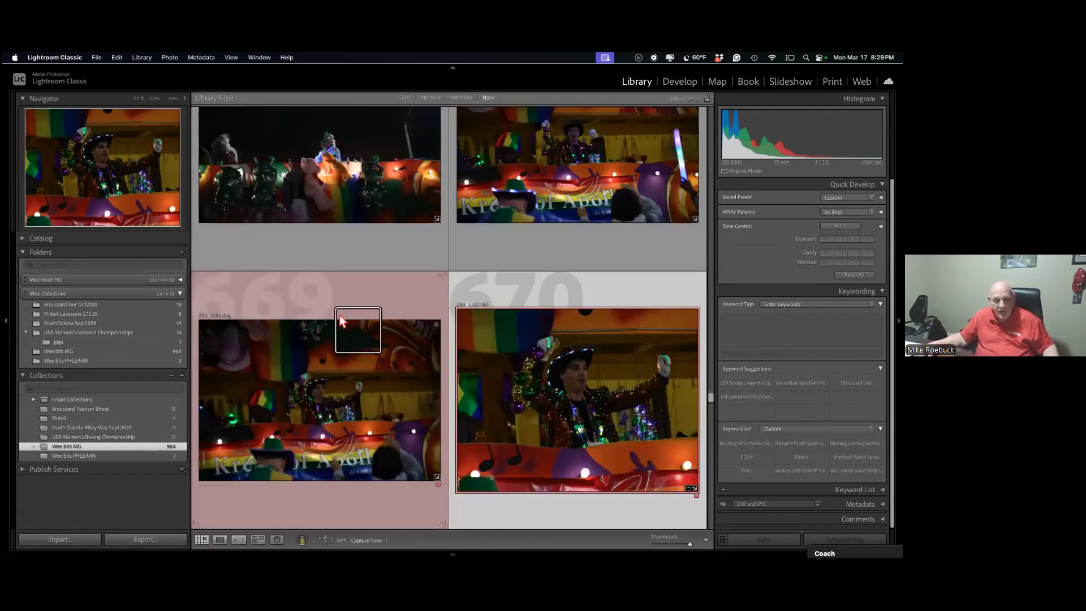
{"action": "double_click", "coordinate": [269, 317]}
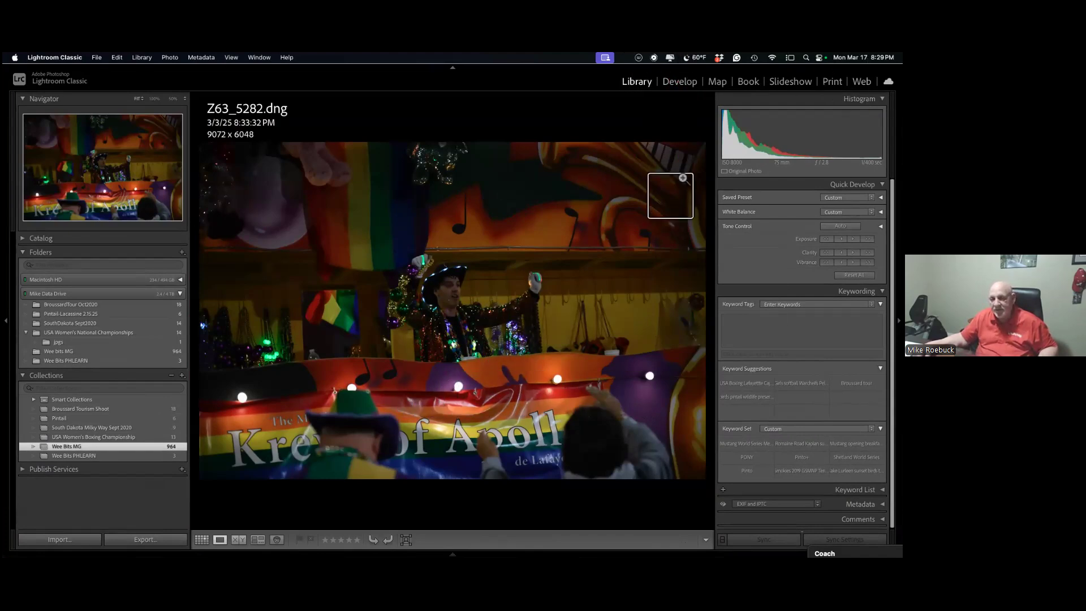
Apply Auto settings to Z63_5282.dng in Develop and crop it around the float rider with raised arms, to about 3750 x 2995 pixels.
{"action": "left_click", "coordinate": [675, 84]}
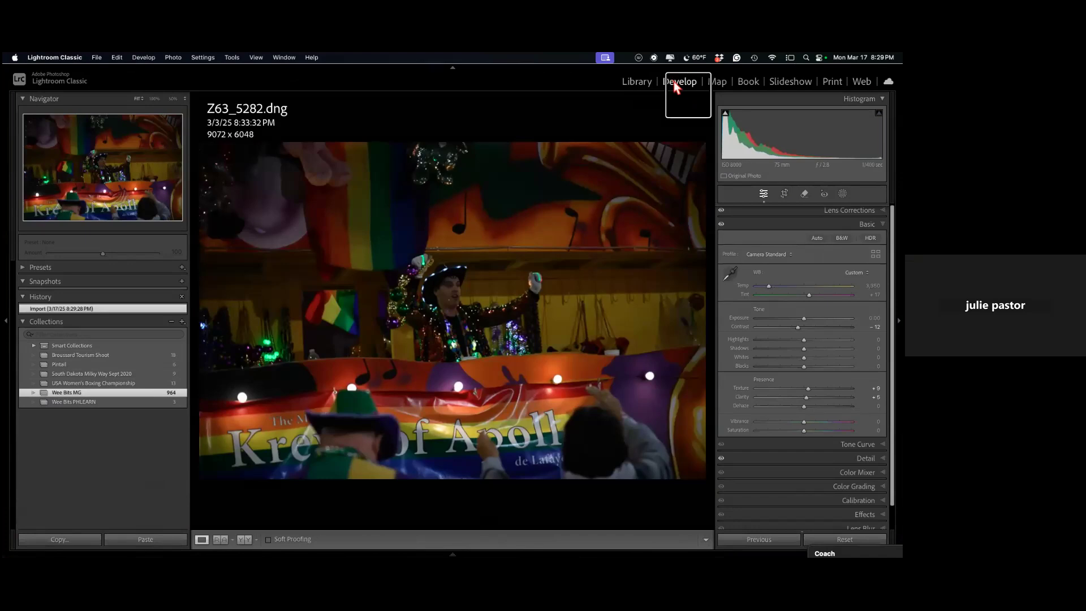
{"action": "left_click", "coordinate": [816, 239]}
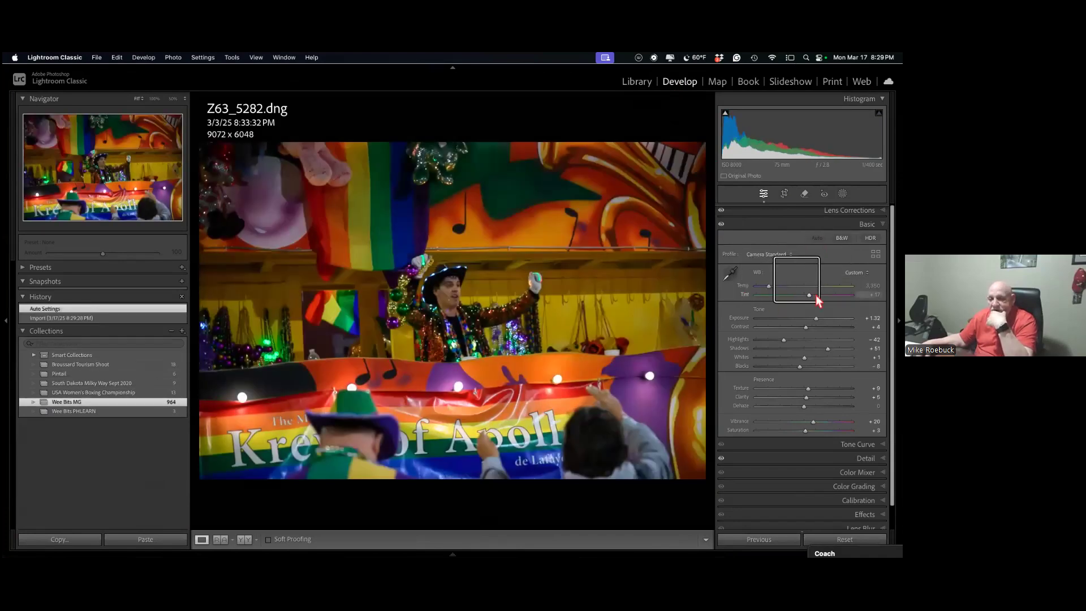
{"action": "left_click", "coordinate": [784, 192]}
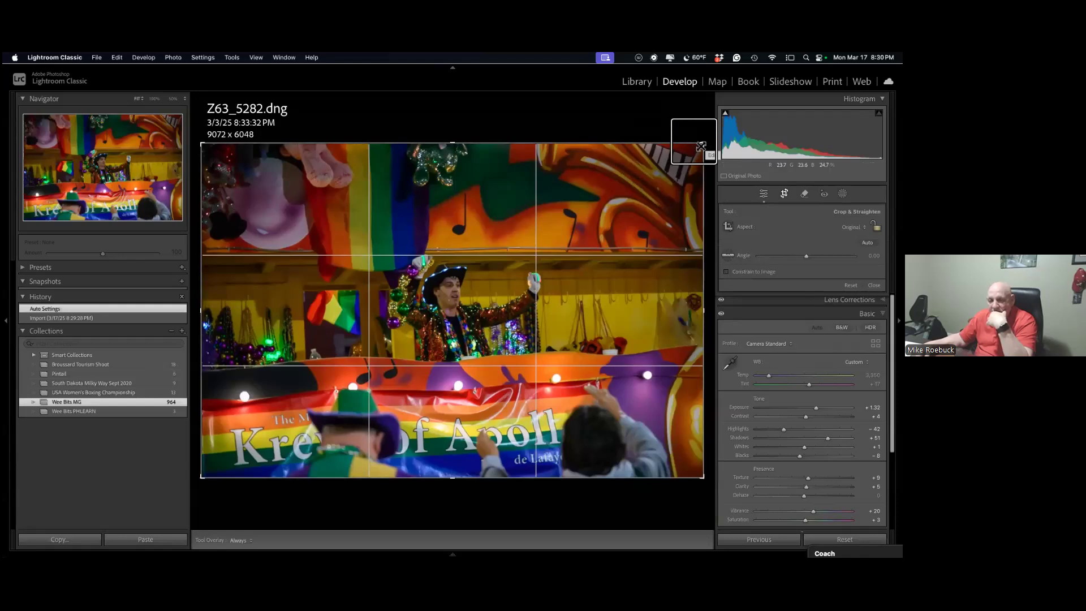
{"action": "left_click_drag", "start_coordinate": [704, 143], "coordinate": [597, 182]}
{"action": "left_click_drag", "start_coordinate": [514, 247], "coordinate": [379, 312]}
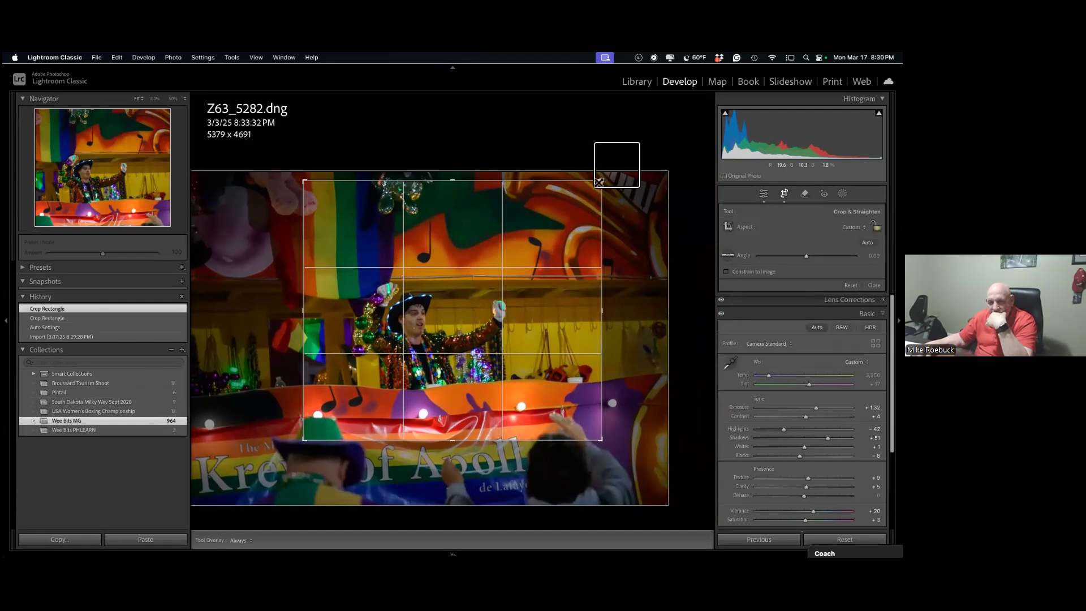
{"action": "left_click_drag", "start_coordinate": [639, 145], "coordinate": [510, 276]}
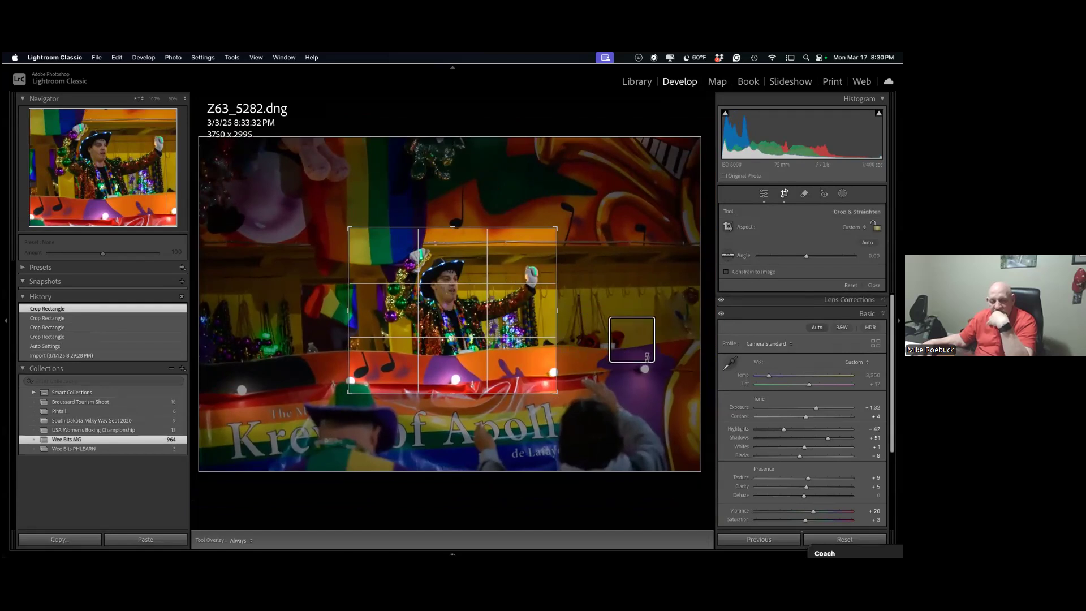
{"action": "key", "text": "Return"}
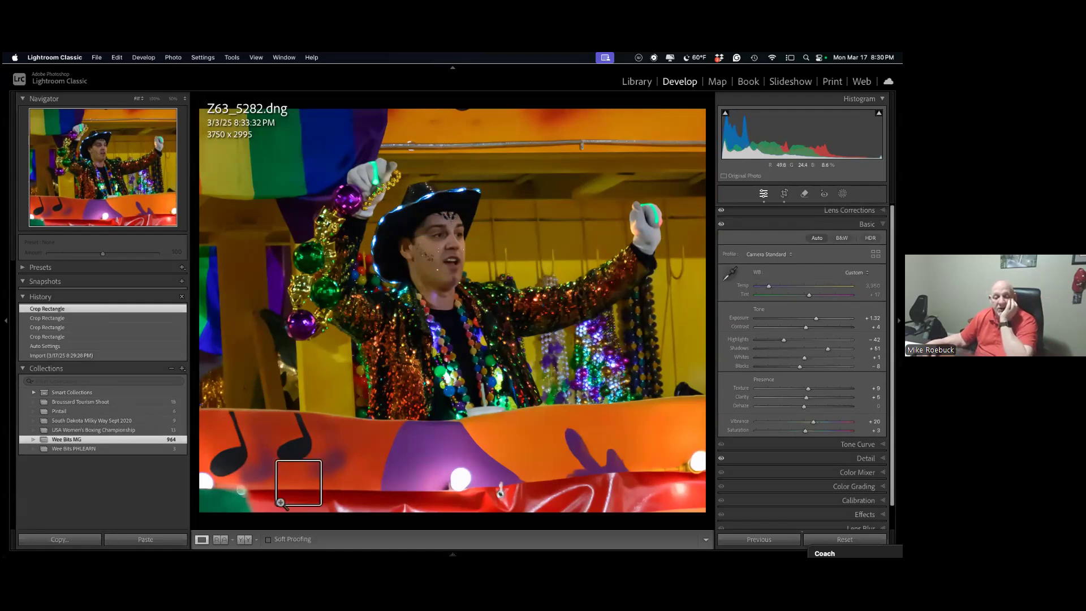
Set a custom white balance by sampling the rider's raised white glove as the neutral target.
{"action": "left_click", "coordinate": [495, 328]}
{"action": "left_click_drag", "start_coordinate": [487, 340], "coordinate": [396, 318]}
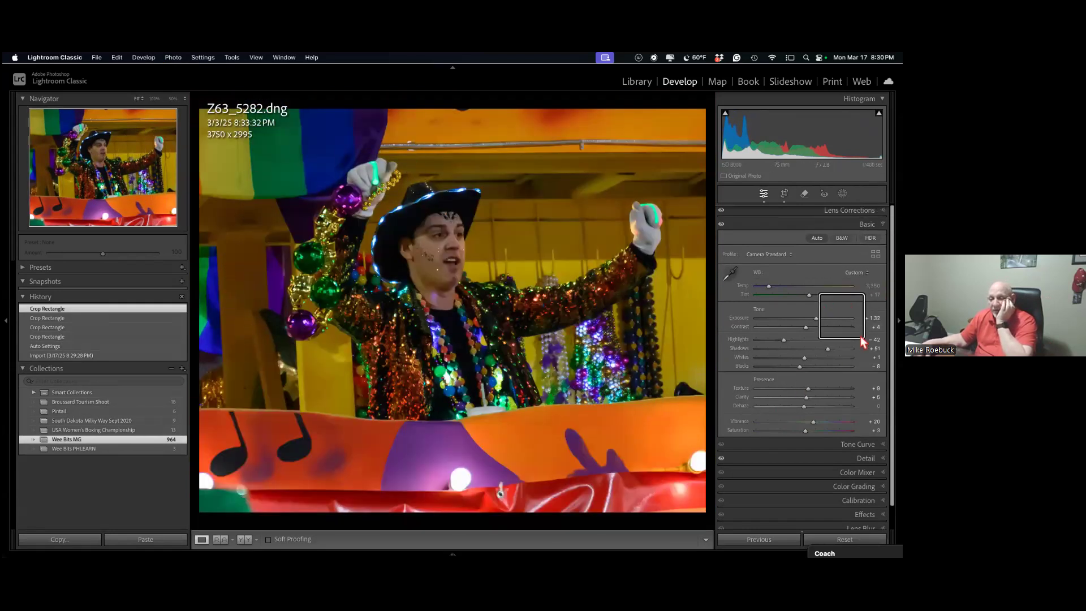
{"action": "left_click", "coordinate": [730, 273]}
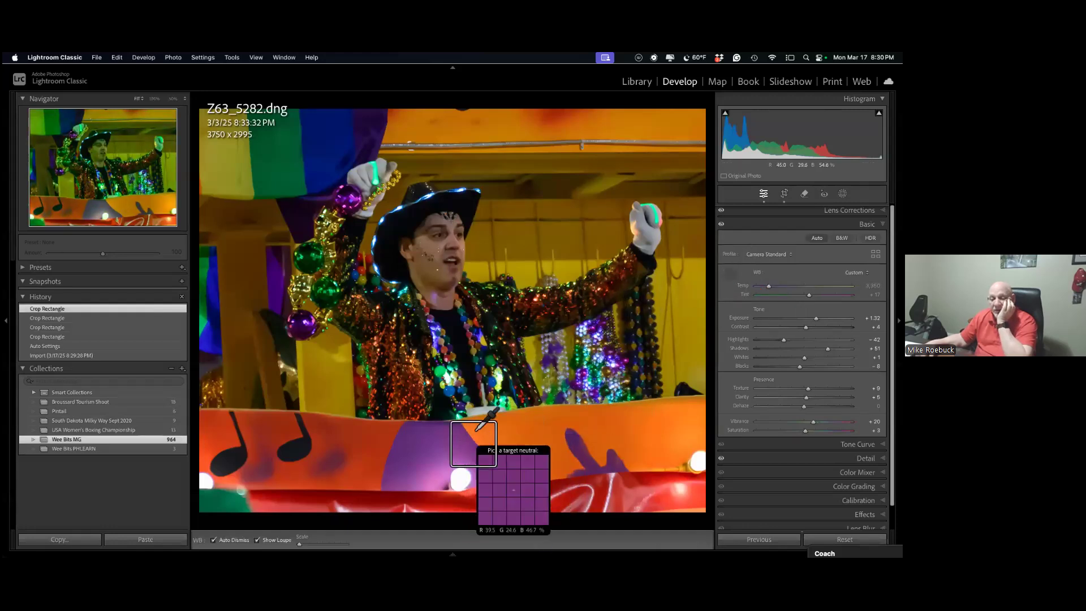
{"action": "left_click", "coordinate": [654, 232]}
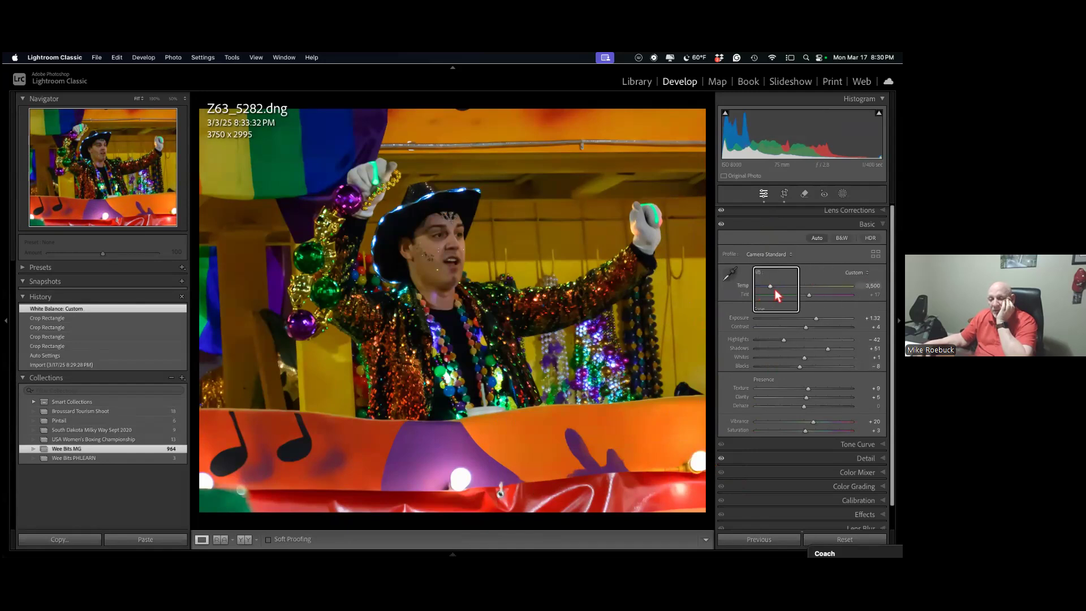
Set the photo's temperature to 3,234, shadows to +72 and blacks to +15.
{"action": "left_click_drag", "start_coordinate": [769, 284], "coordinate": [766, 283]}
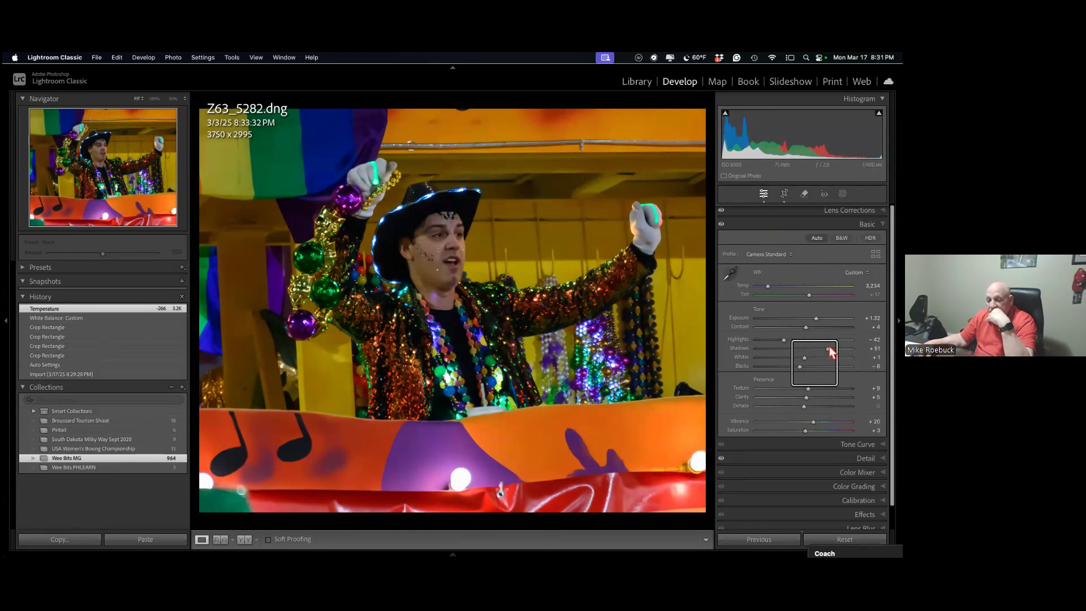
{"action": "left_click_drag", "start_coordinate": [835, 353], "coordinate": [841, 350]}
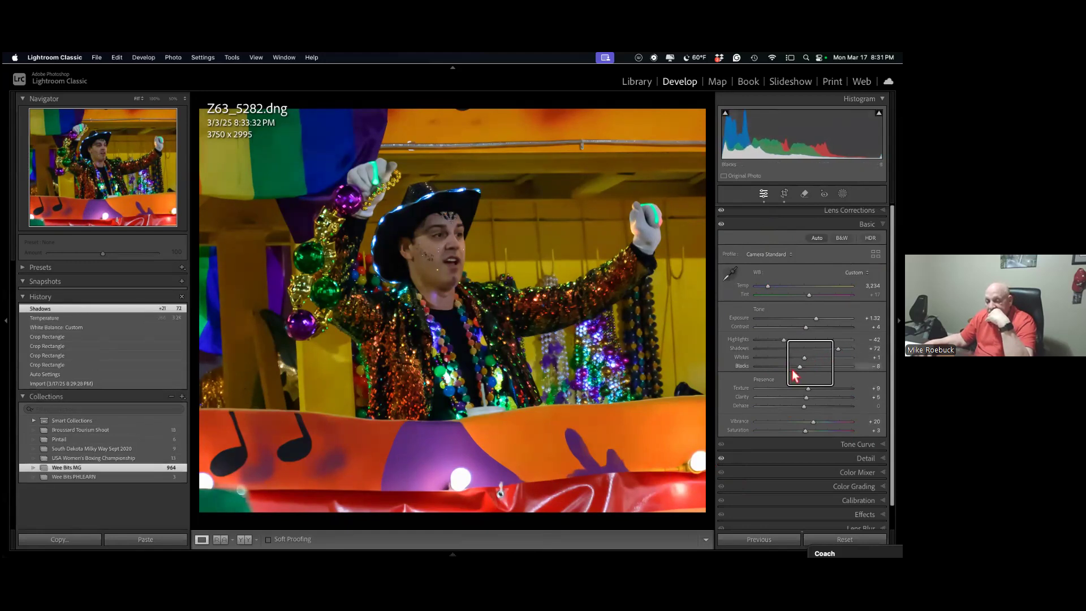
{"action": "left_click_drag", "start_coordinate": [800, 369], "coordinate": [809, 368]}
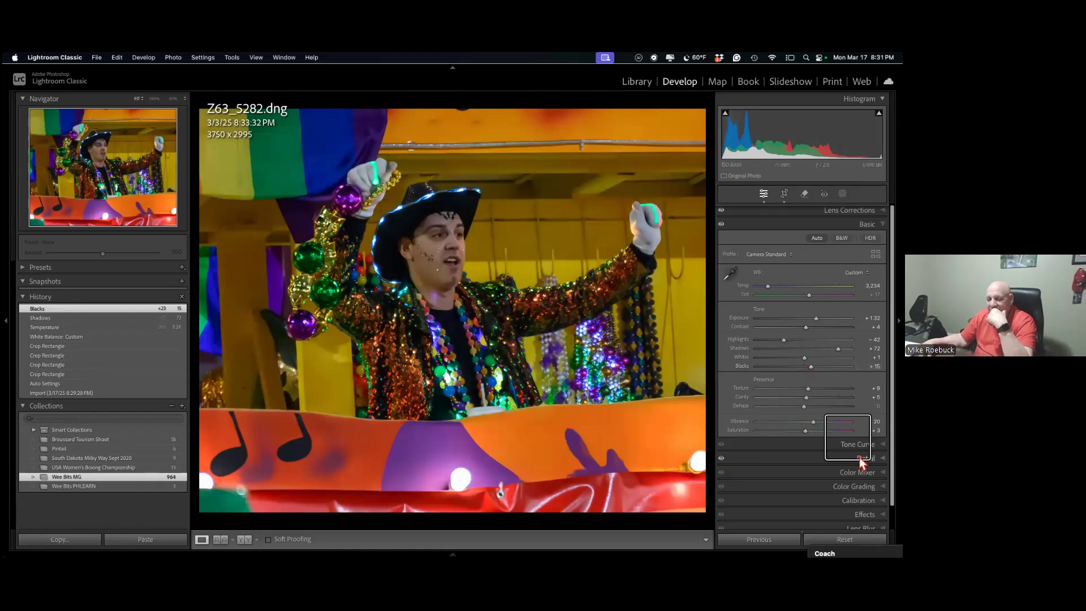
Sample the rider's skin tone as a Point Color and set its luminance shift to +14 and hue shift to -24.
{"action": "left_click", "coordinate": [854, 473]}
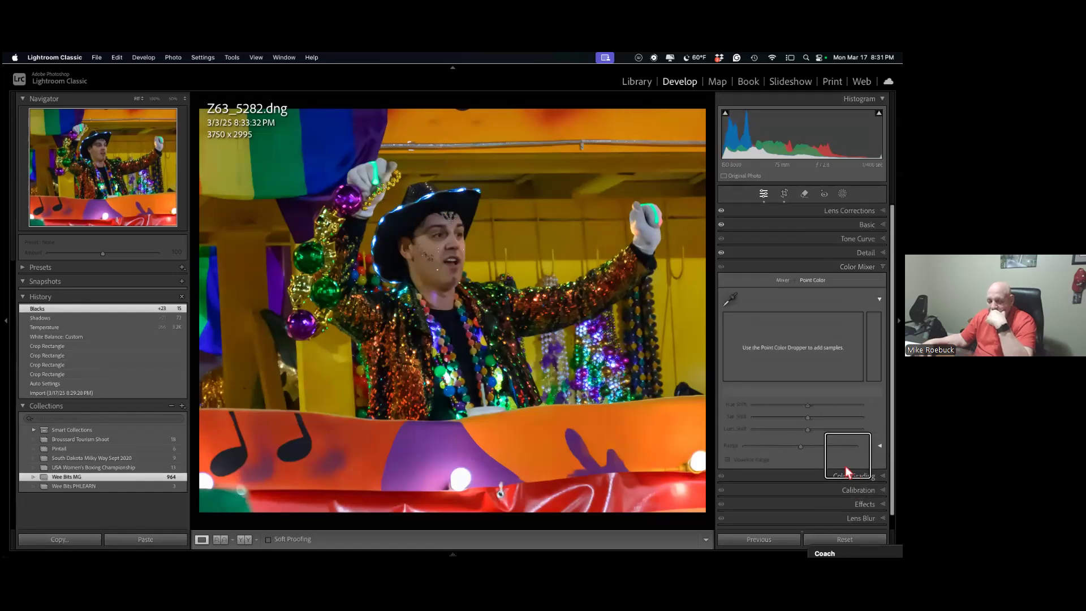
{"action": "left_click", "coordinate": [733, 295]}
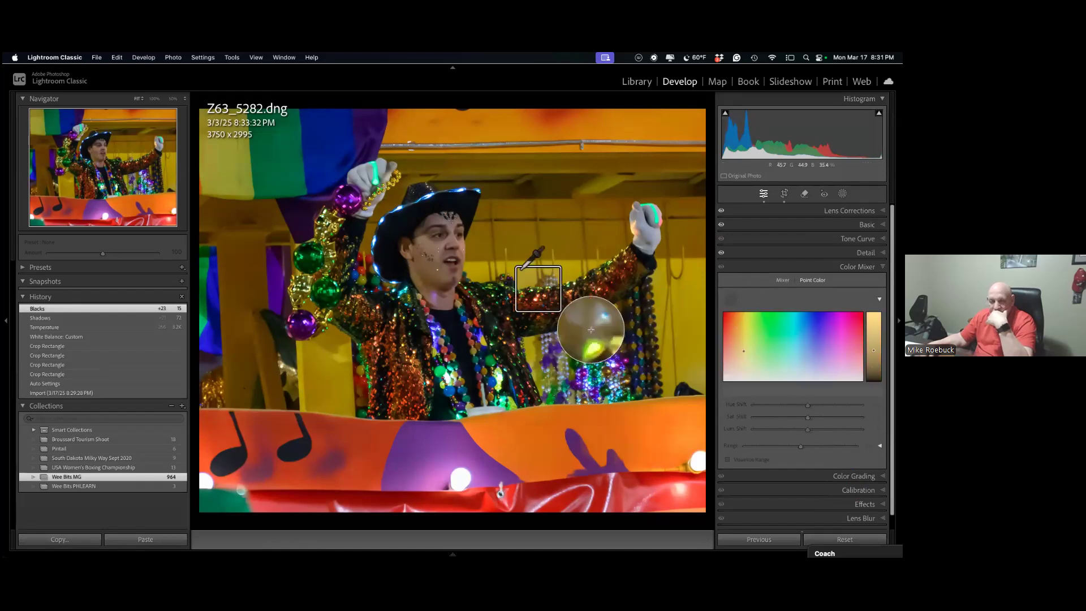
{"action": "left_click", "coordinate": [474, 292]}
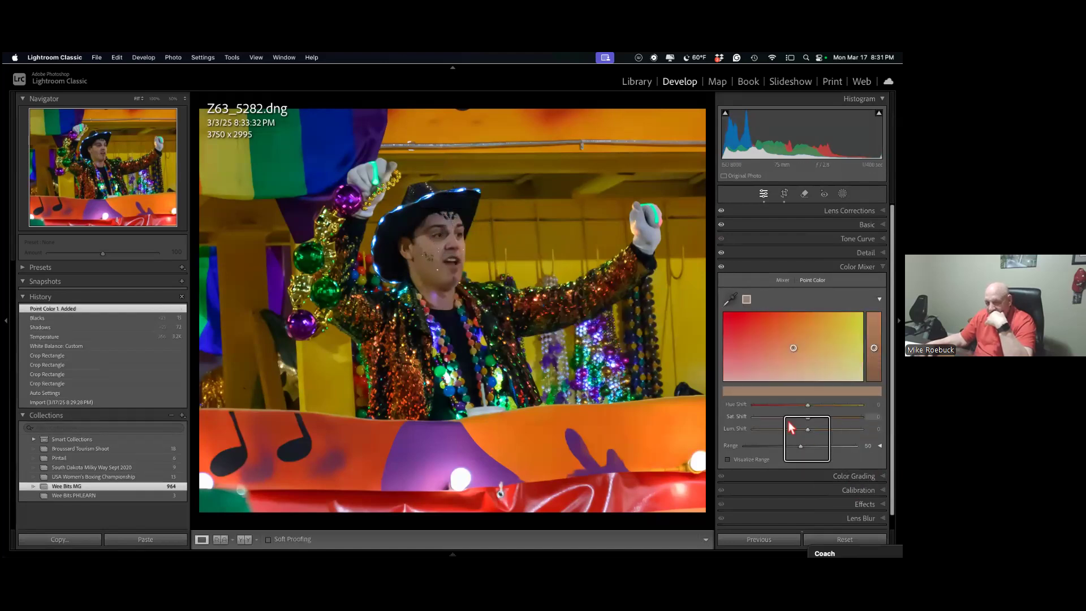
{"action": "left_click_drag", "start_coordinate": [807, 430], "coordinate": [815, 429]}
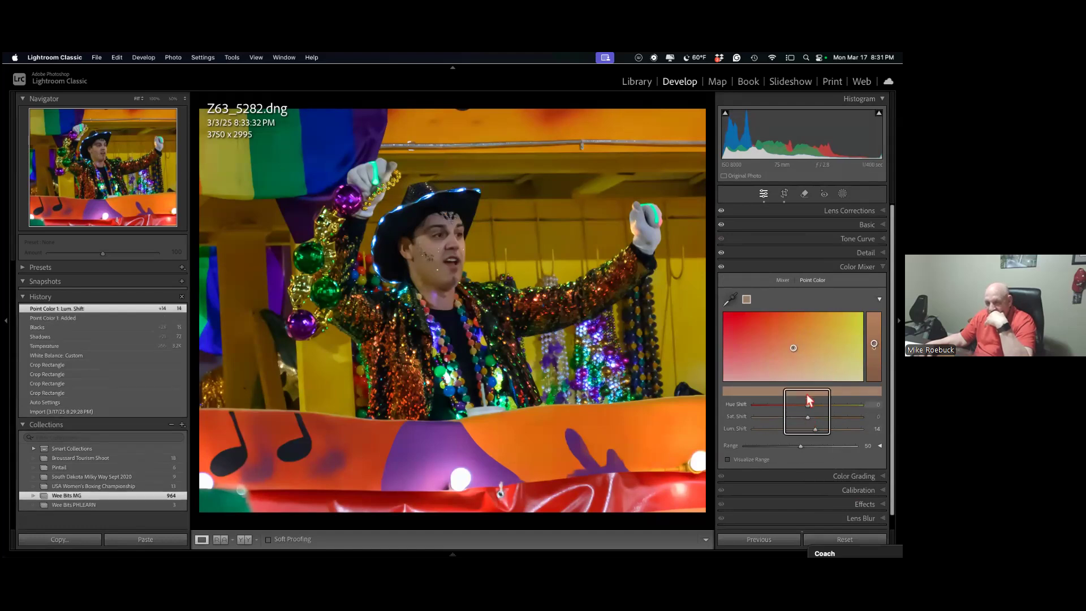
{"action": "left_click_drag", "start_coordinate": [806, 404], "coordinate": [787, 405]}
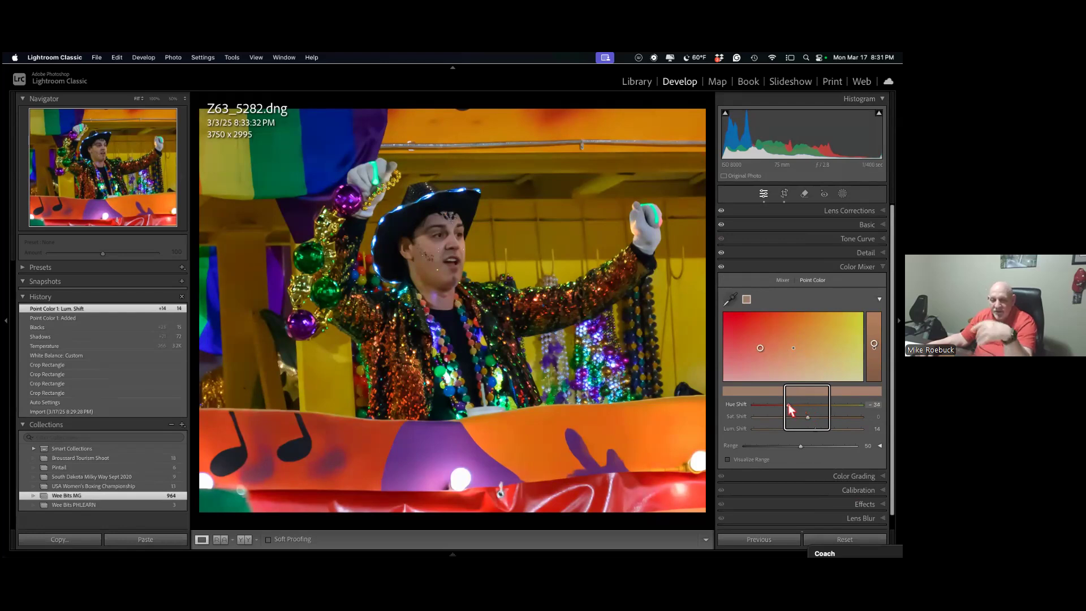
{"action": "left_click_drag", "start_coordinate": [789, 405], "coordinate": [795, 405]}
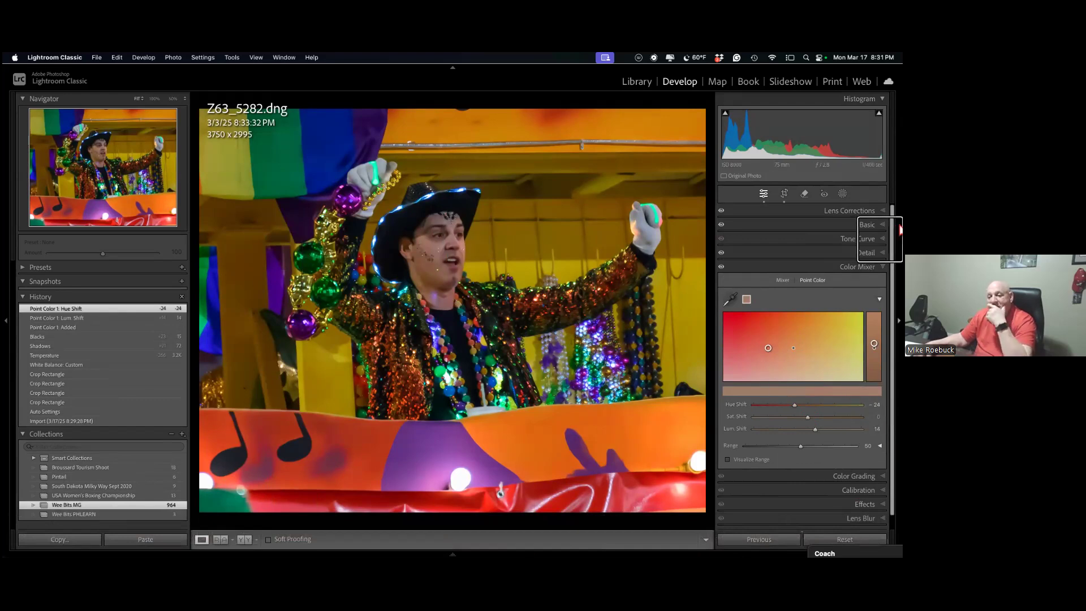
Create a Select Subject mask of the rider and subtract the hanging bead strands beside him with a size 10 brush.
{"action": "left_click", "coordinate": [843, 194]}
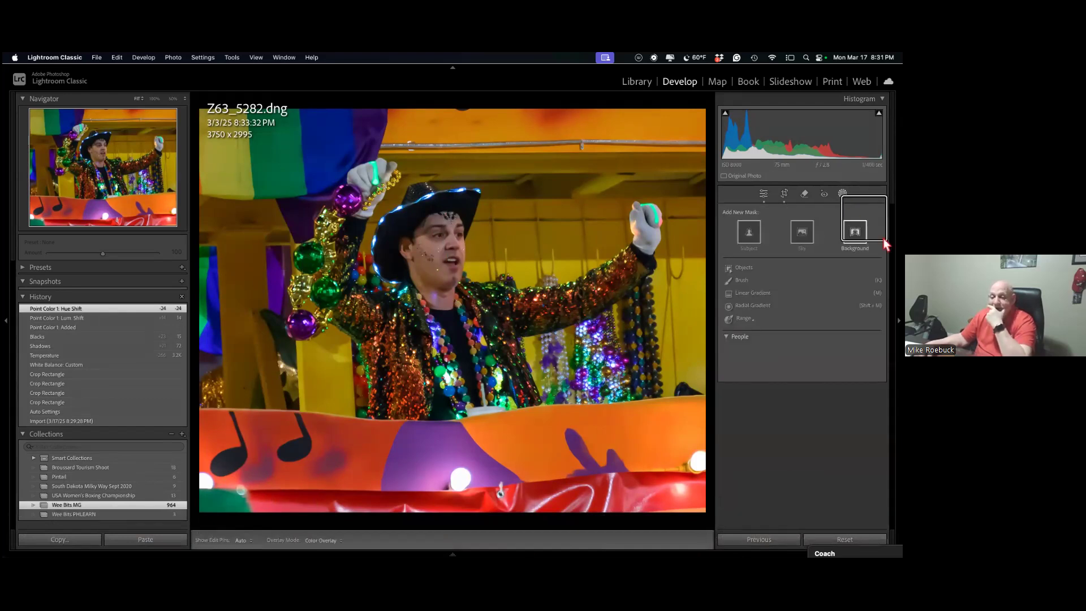
{"action": "left_click", "coordinate": [749, 232]}
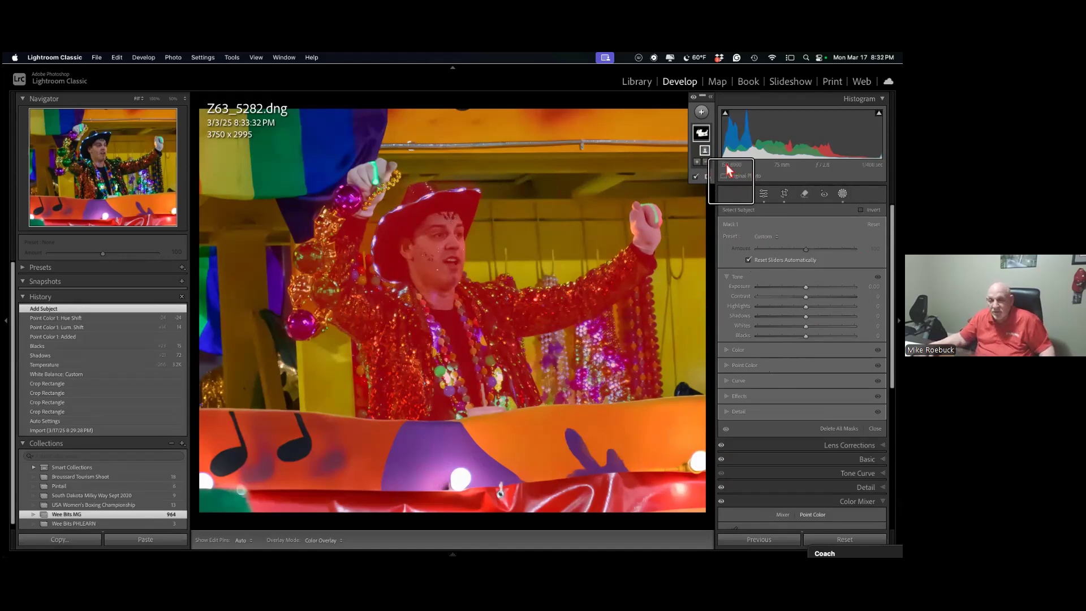
{"action": "left_click", "coordinate": [707, 164]}
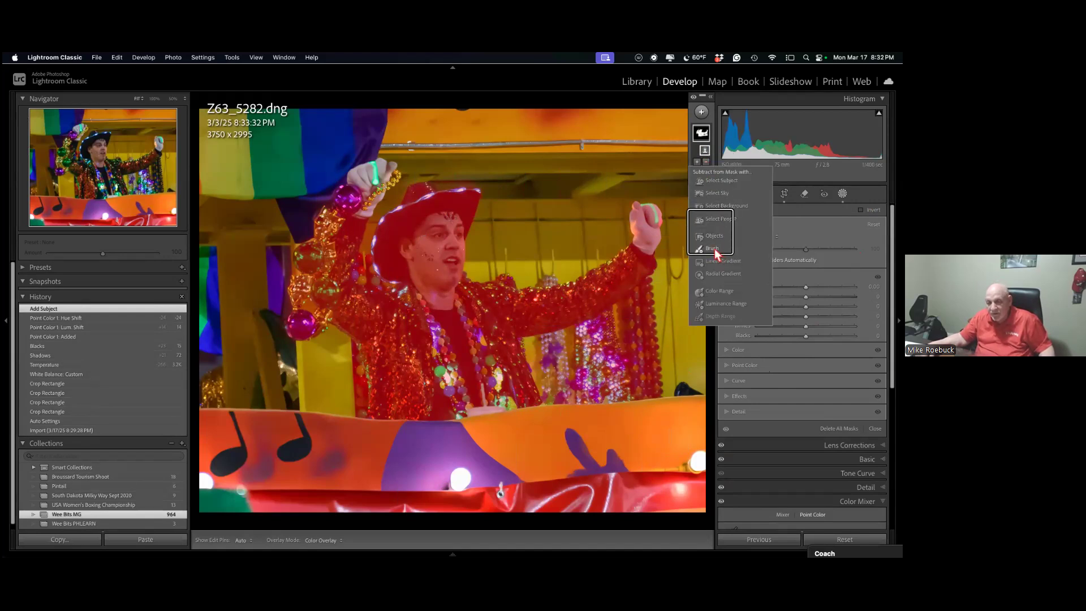
{"action": "left_click", "coordinate": [712, 248]}
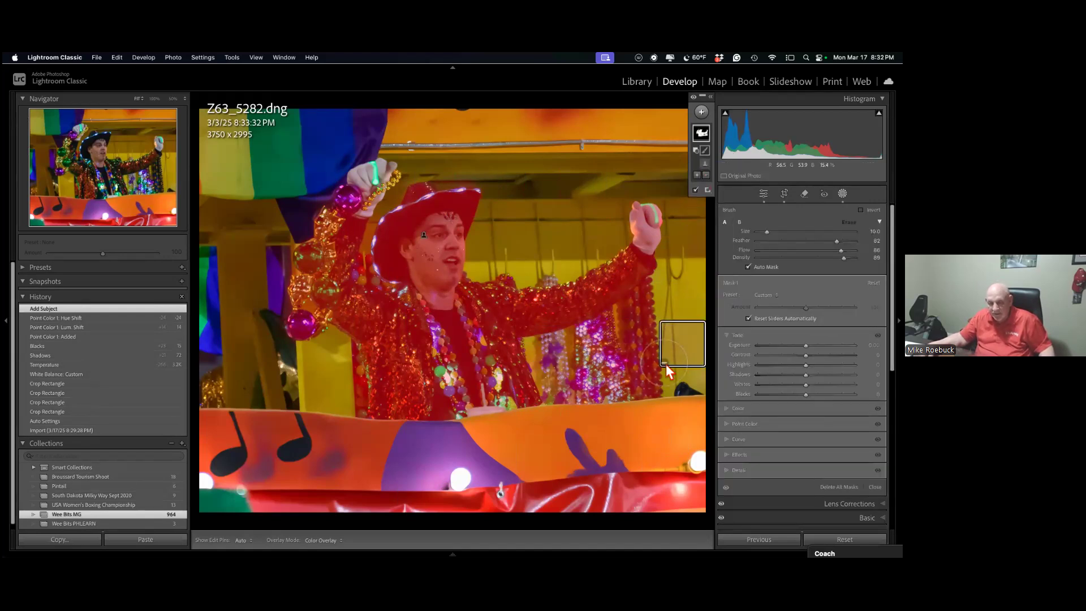
{"action": "key", "text": "bracketright"}
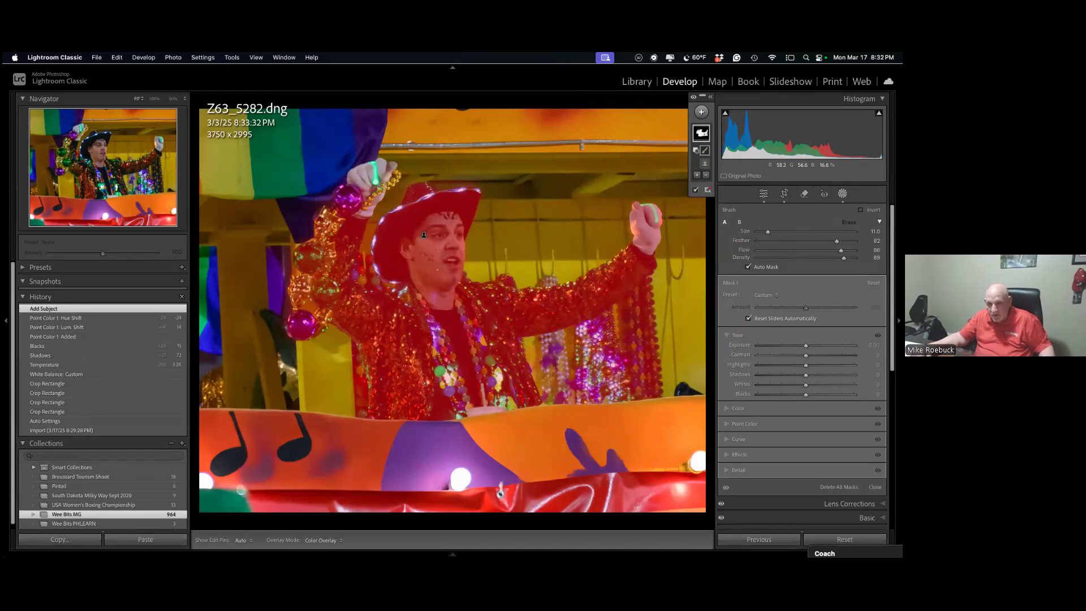
{"action": "scroll", "coordinate": [660, 302], "scroll_direction": "down", "scroll_amount": 1}
{"action": "key", "text": "h"}
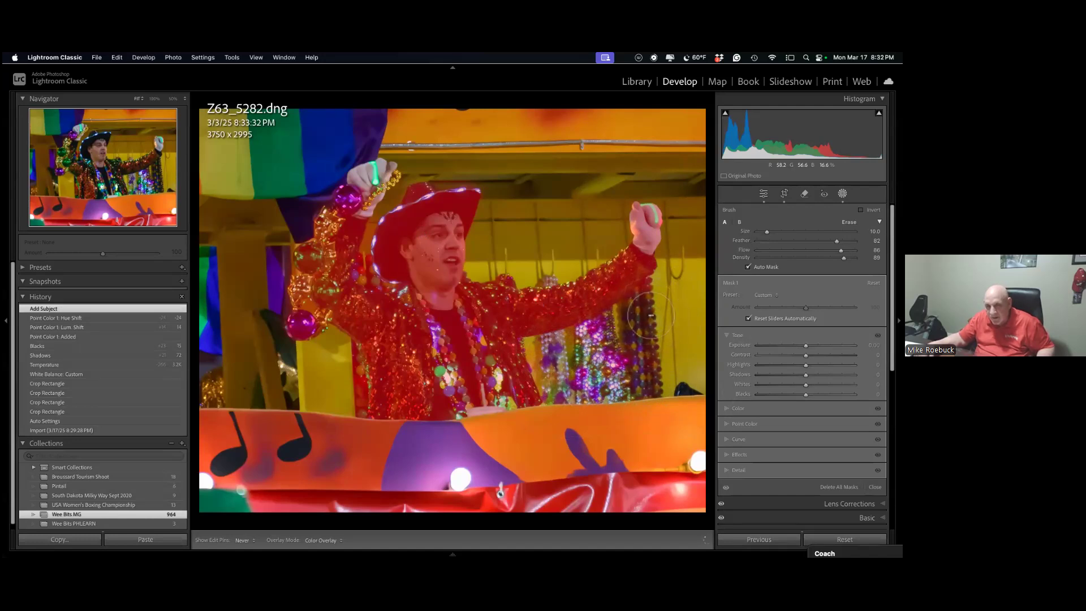
{"action": "left_click_drag", "start_coordinate": [664, 397], "coordinate": [619, 394]}
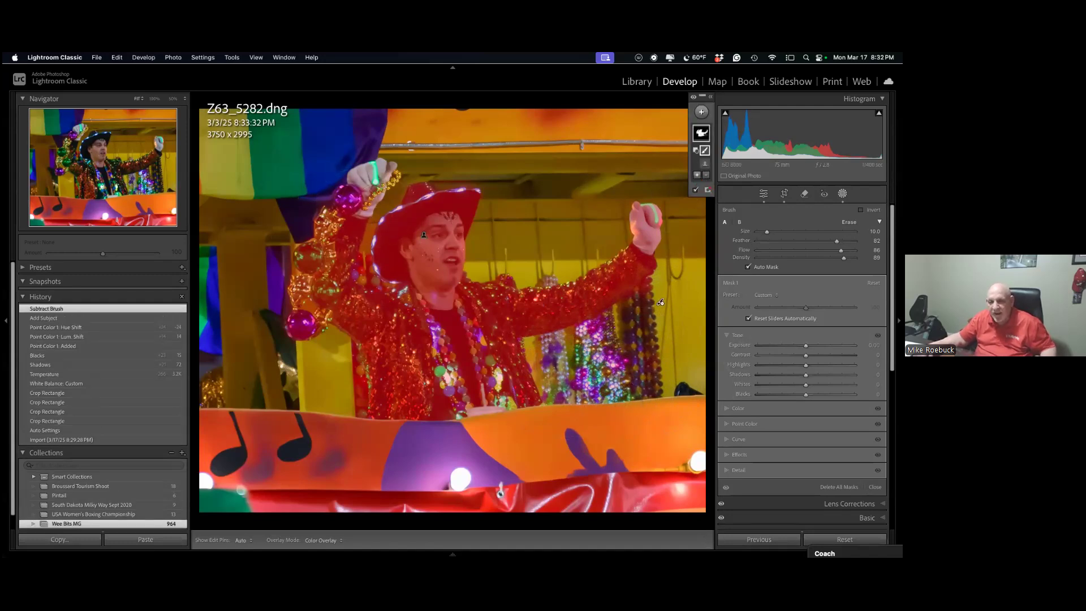
Brush the raised white glove beside the large bead garland into the subject mask.
{"action": "left_click", "coordinate": [696, 175]}
{"action": "left_click", "coordinate": [703, 254]}
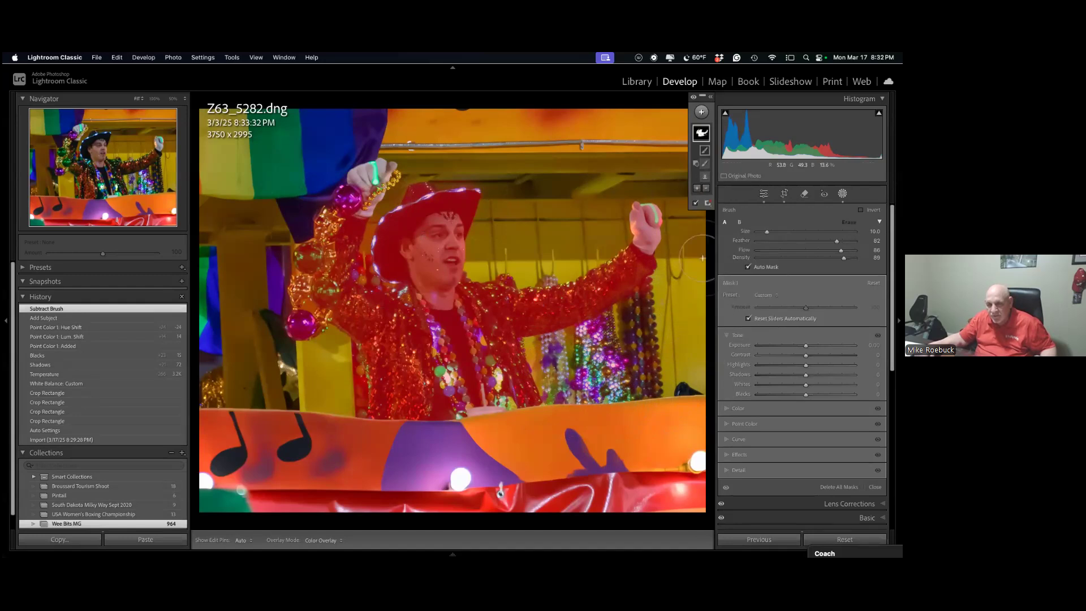
{"action": "key", "text": "h"}
{"action": "mouse_move", "coordinate": [359, 176]}
{"action": "left_mouse_down"}
{"action": "mouse_move", "coordinate": [367, 161]}
{"action": "mouse_move", "coordinate": [356, 187]}
{"action": "mouse_move", "coordinate": [362, 232]}
{"action": "left_mouse_up"}
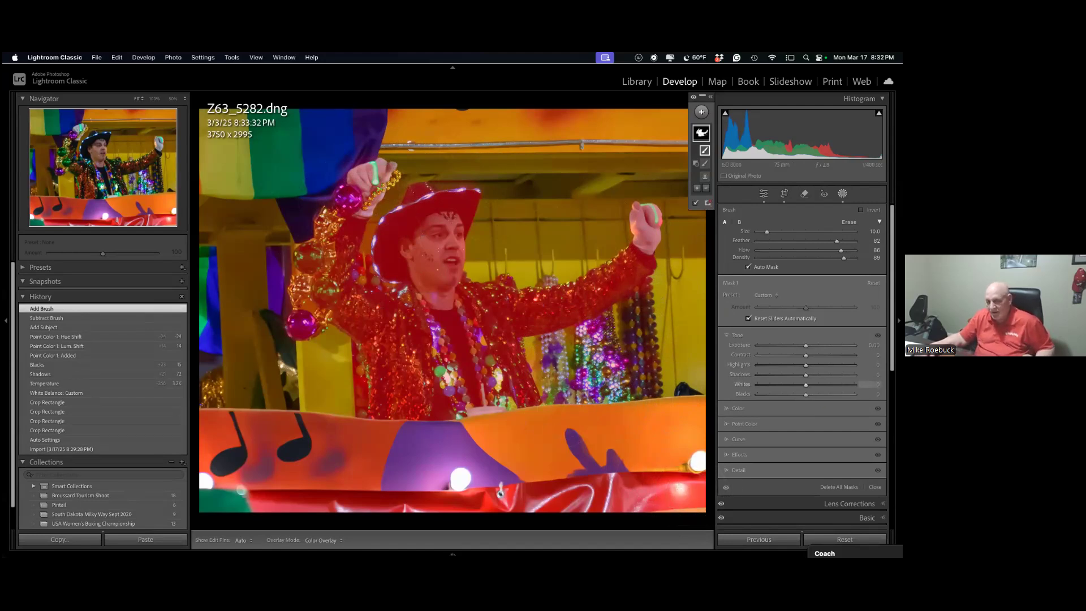
Set the subject mask's shadows to 69, highlights to -38 and exposure to 0.67.
{"action": "left_click_drag", "start_coordinate": [869, 374], "coordinate": [873, 375]}
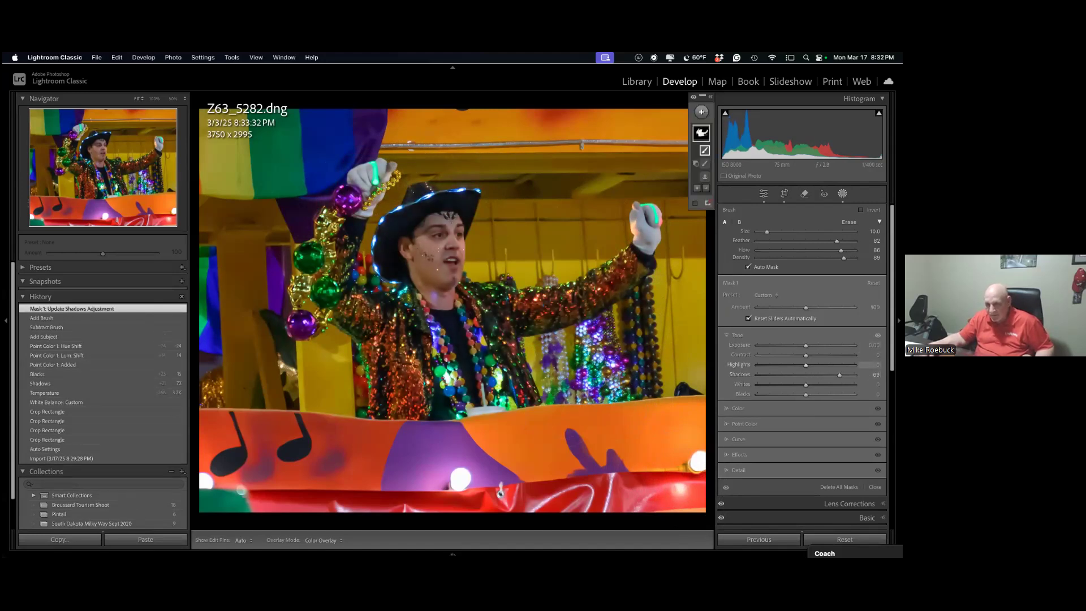
{"action": "left_click_drag", "start_coordinate": [870, 365], "coordinate": [865, 365]}
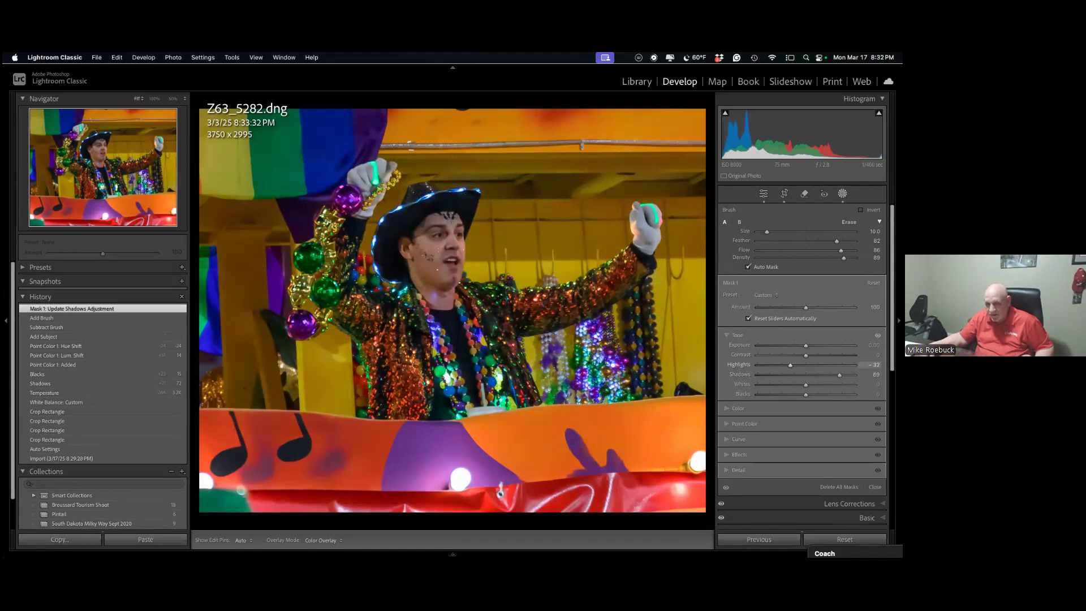
{"action": "left_click_drag", "start_coordinate": [869, 345], "coordinate": [877, 345]}
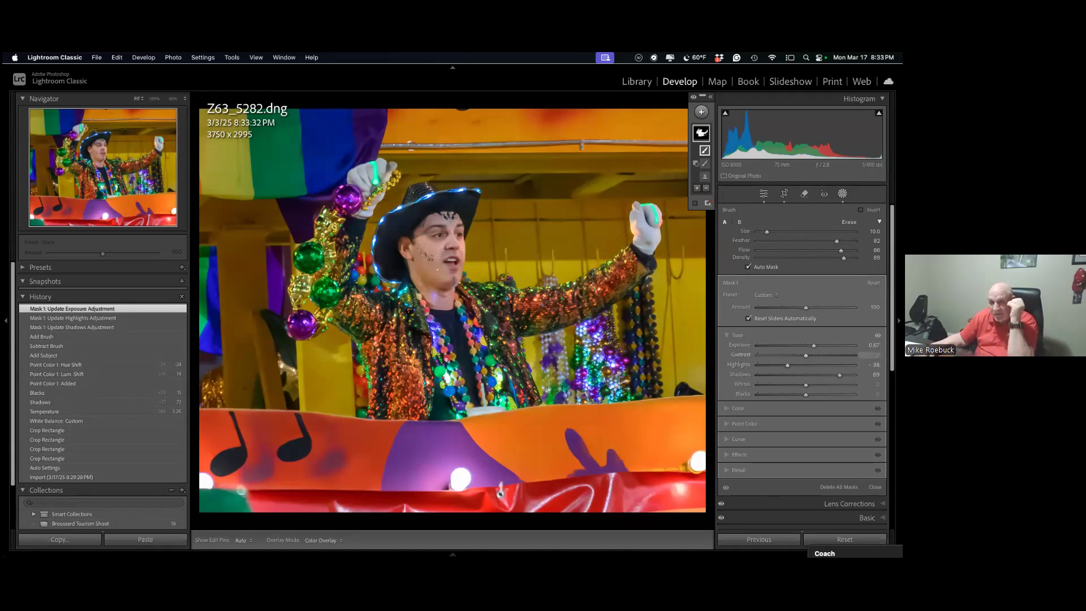
Try to create a new mask of the rider with Select People.
{"action": "left_click", "coordinate": [701, 113]}
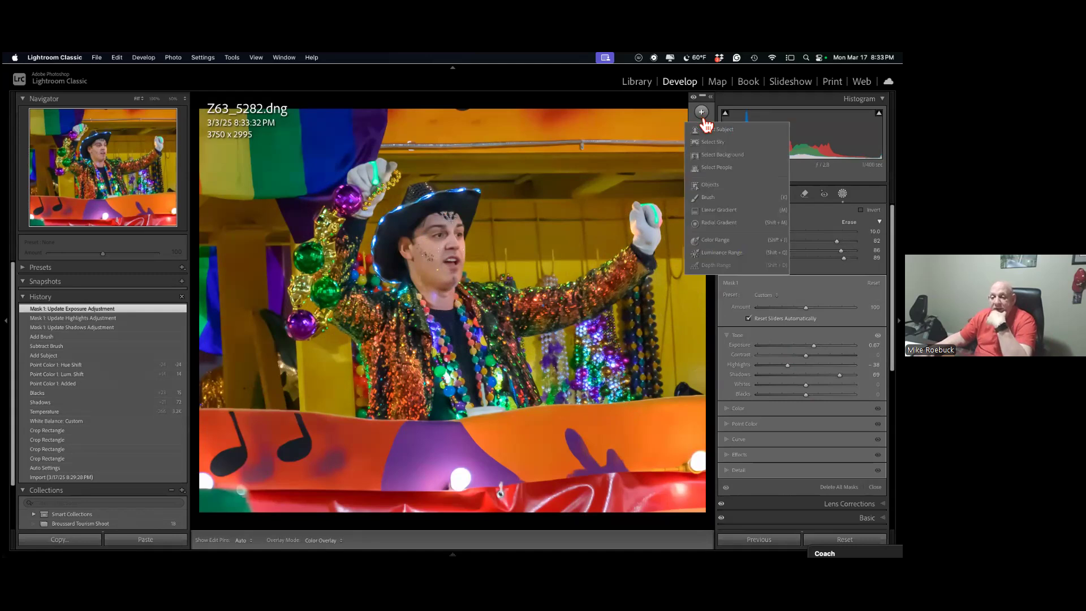
{"action": "left_click", "coordinate": [711, 168]}
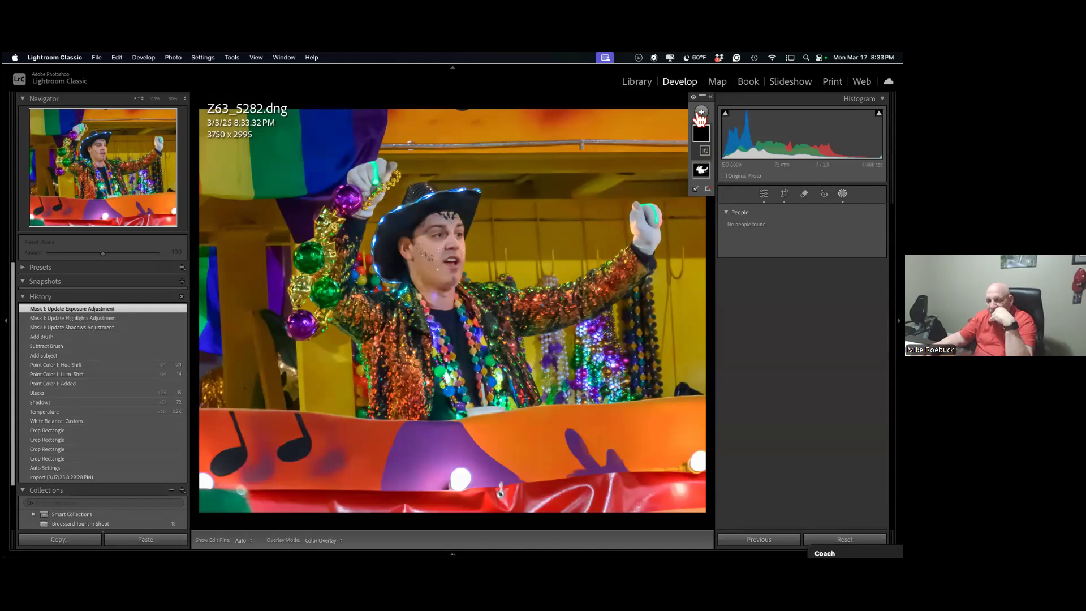
{"action": "key", "text": "shift+w"}
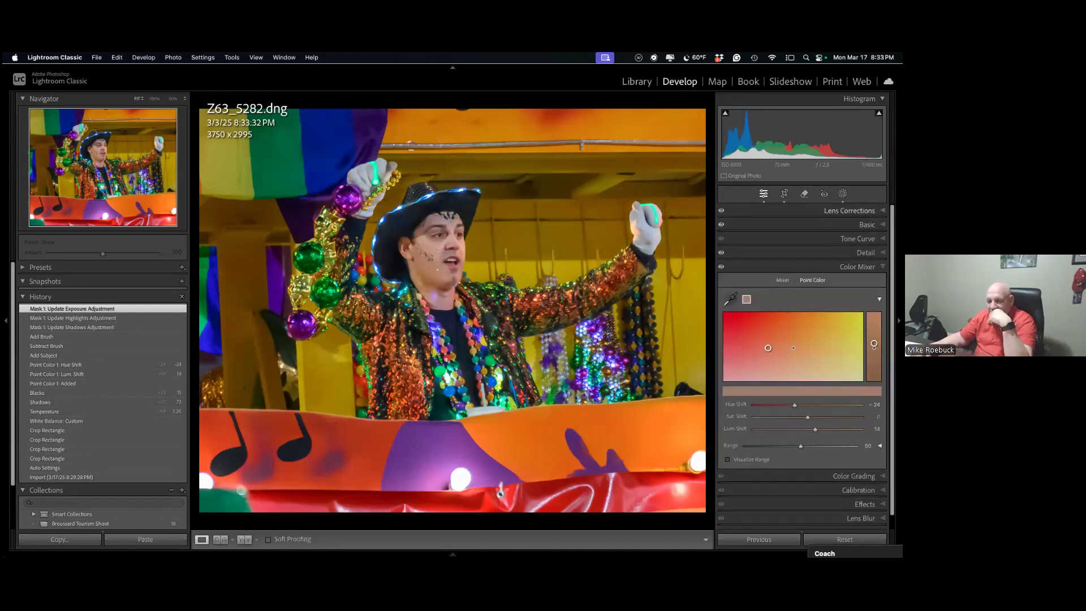
{"action": "key", "text": "super+6"}
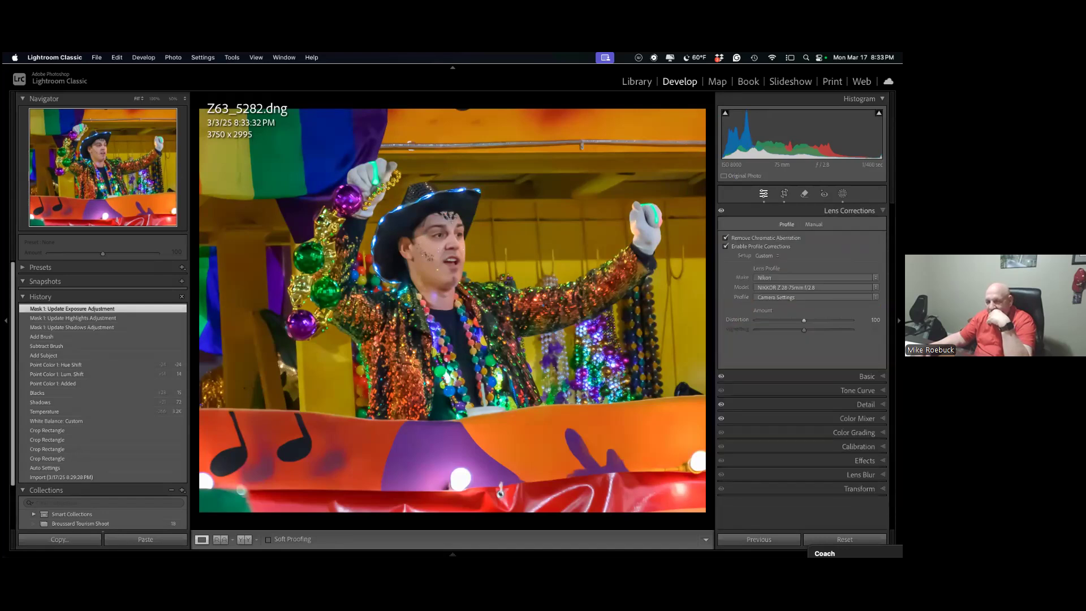
{"action": "key", "text": "super+6"}
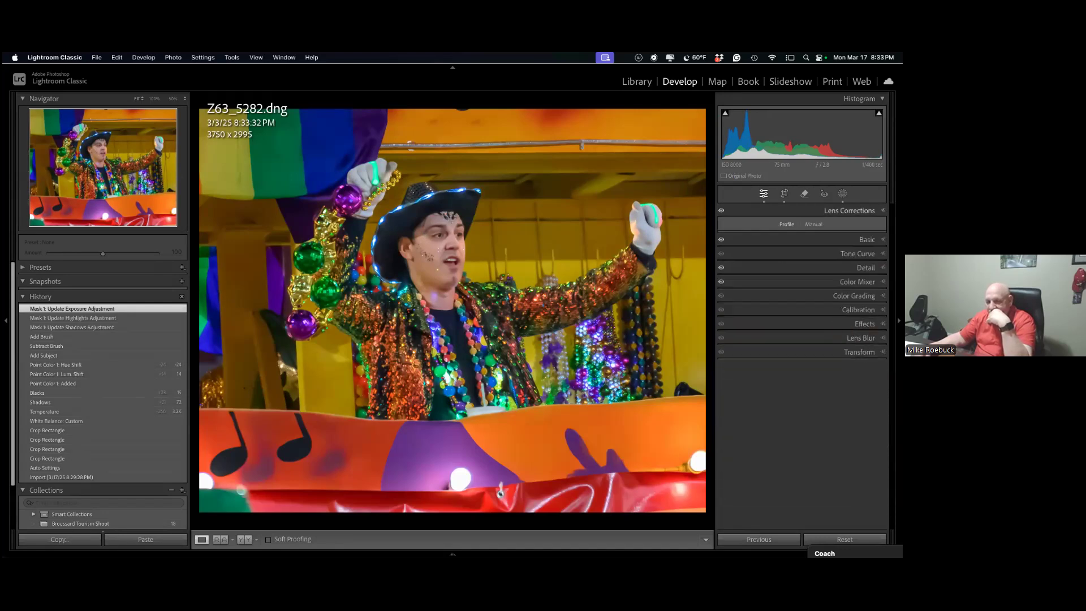
{"action": "key", "text": "super+1"}
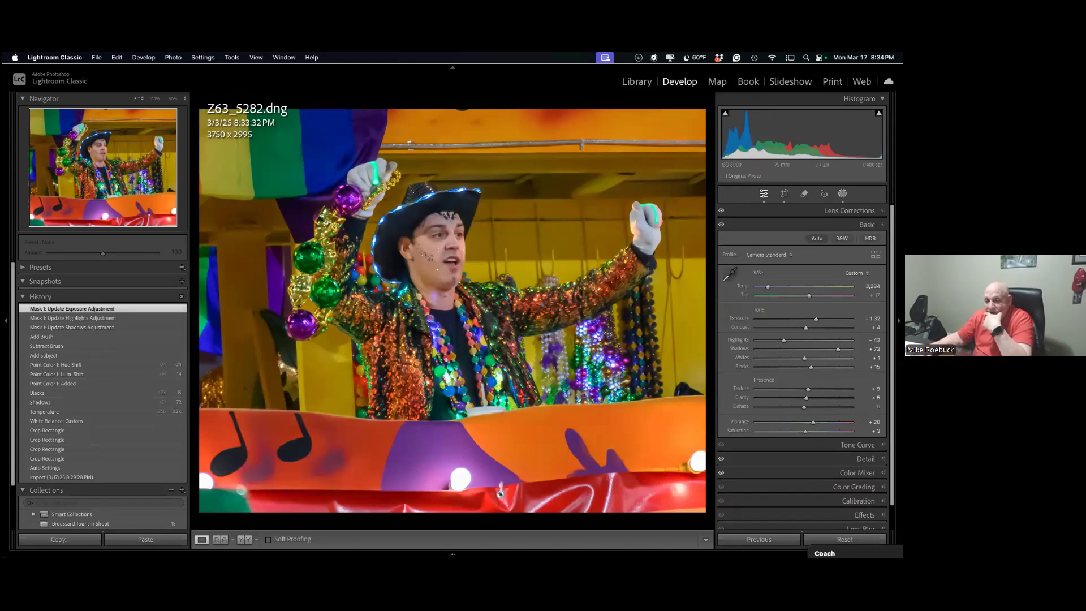
Create a new Objects mask by brushing over the rider's face.
{"action": "key", "text": "shift+w"}
{"action": "left_click", "coordinate": [701, 112]}
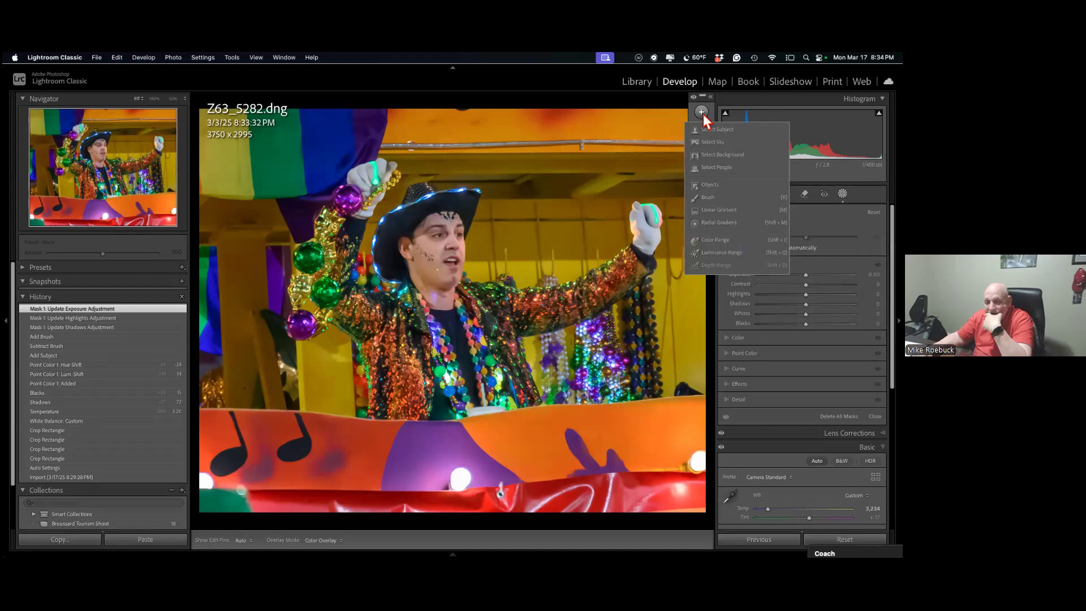
{"action": "left_click", "coordinate": [709, 185]}
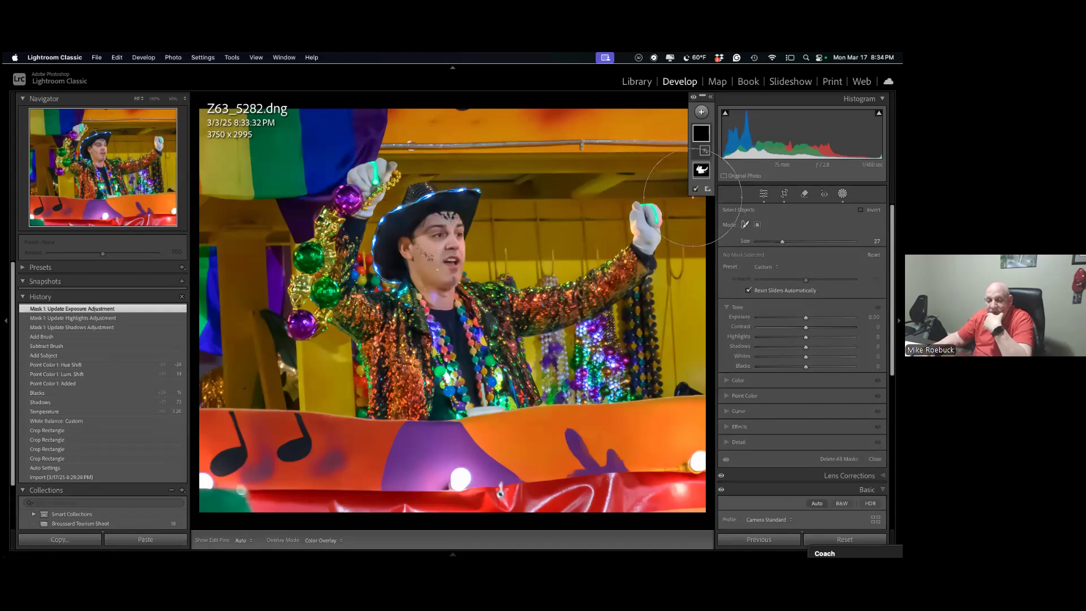
{"action": "scroll", "coordinate": [467, 239], "scroll_direction": "down", "scroll_amount": 5}
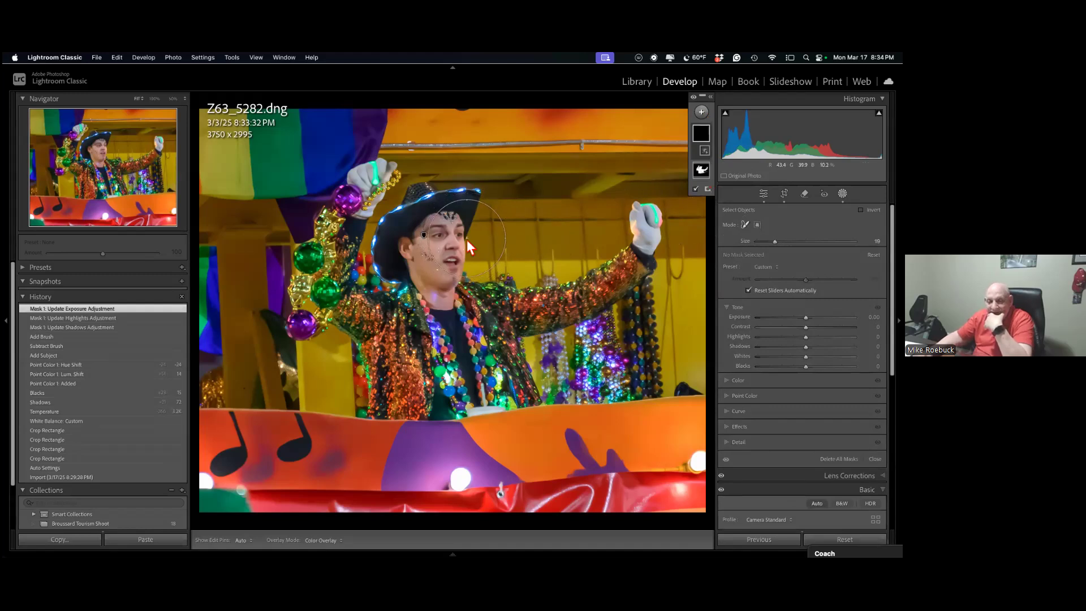
{"action": "mouse_move", "coordinate": [457, 216]}
{"action": "left_mouse_down"}
{"action": "mouse_move", "coordinate": [425, 242]}
{"action": "mouse_move", "coordinate": [431, 289]}
{"action": "mouse_move", "coordinate": [442, 251]}
{"action": "left_mouse_up"}
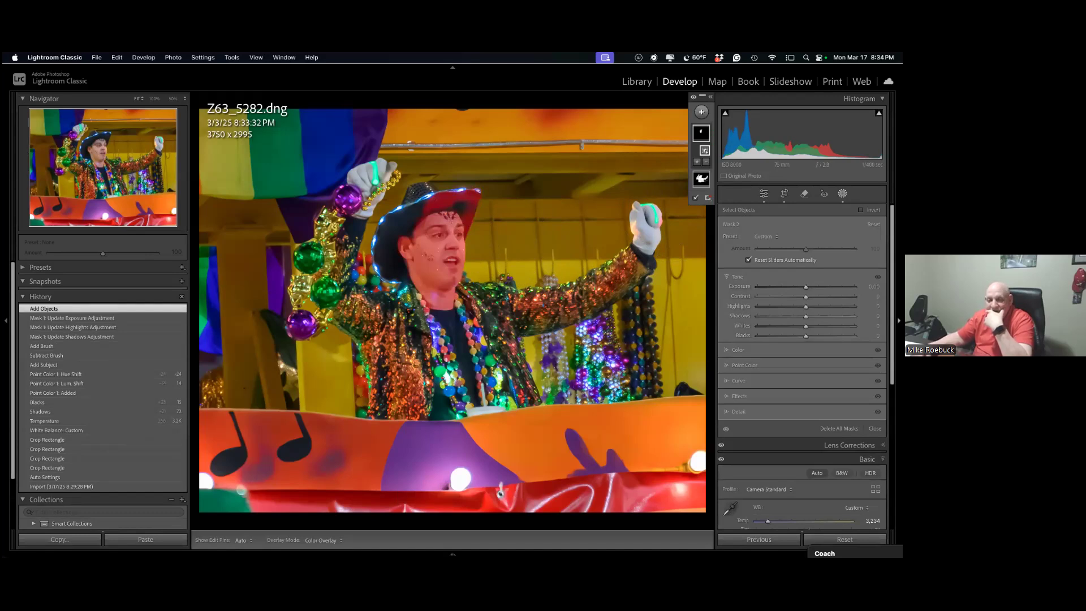
Subtract the hat area around the face from the face mask with a size 3 brush.
{"action": "key", "text": "F6"}
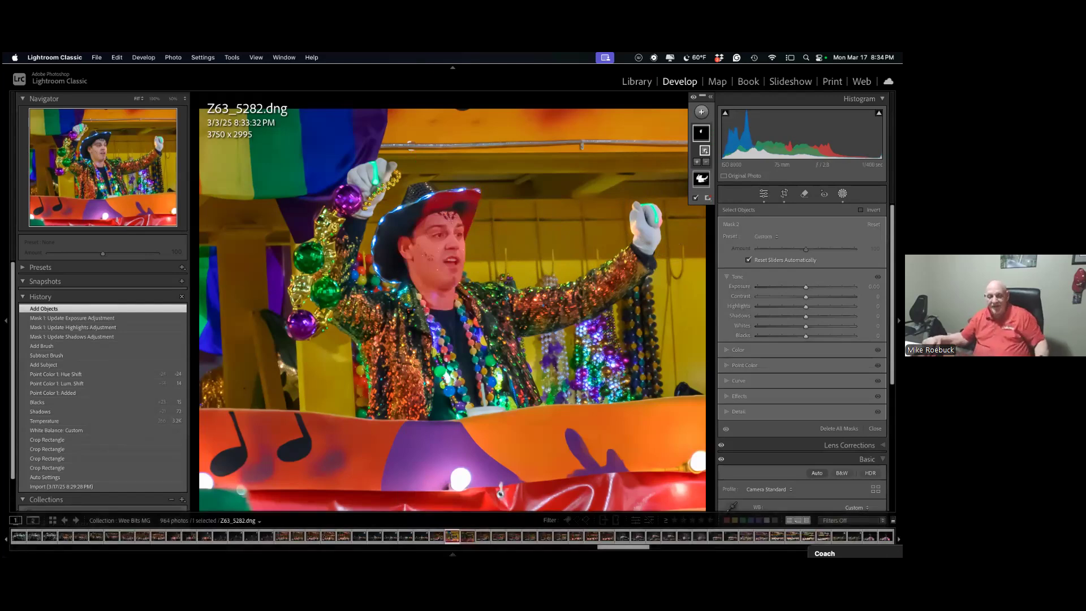
{"action": "key", "text": "F6"}
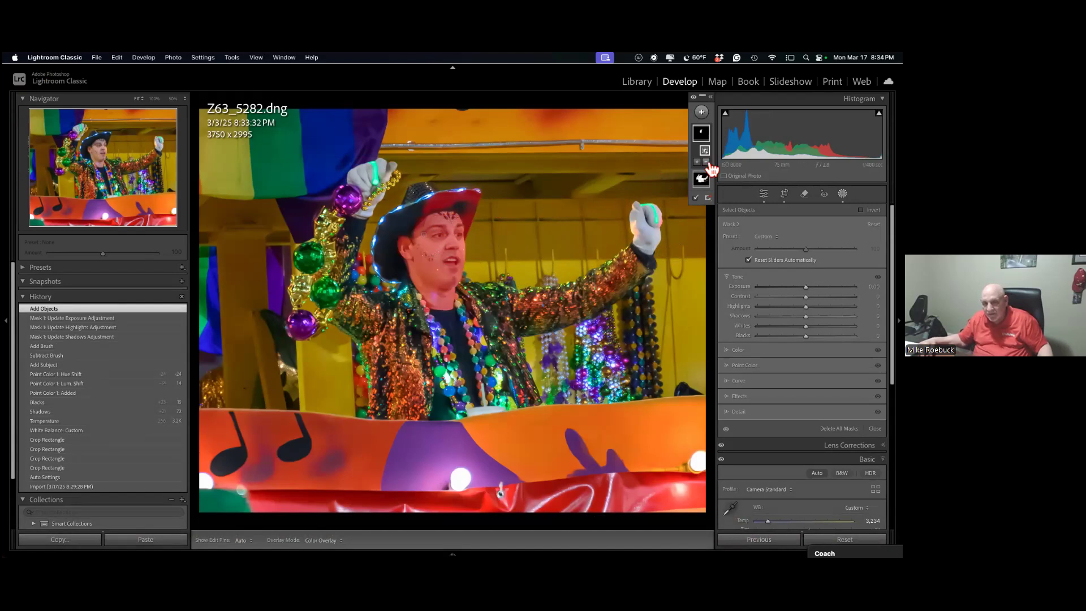
{"action": "mouse_move", "coordinate": [710, 211]}
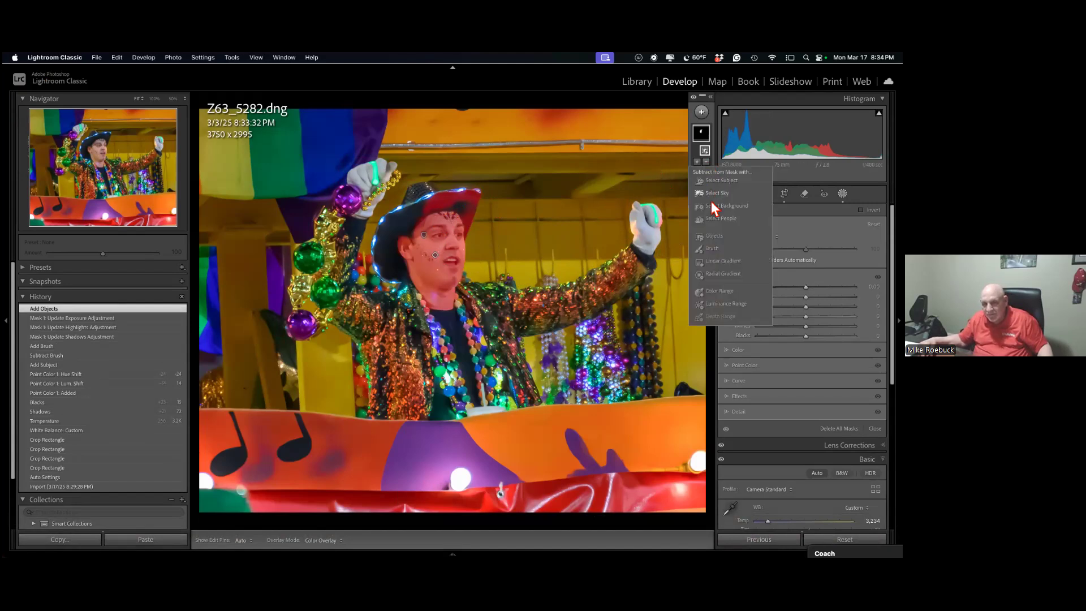
{"action": "left_click", "coordinate": [710, 247]}
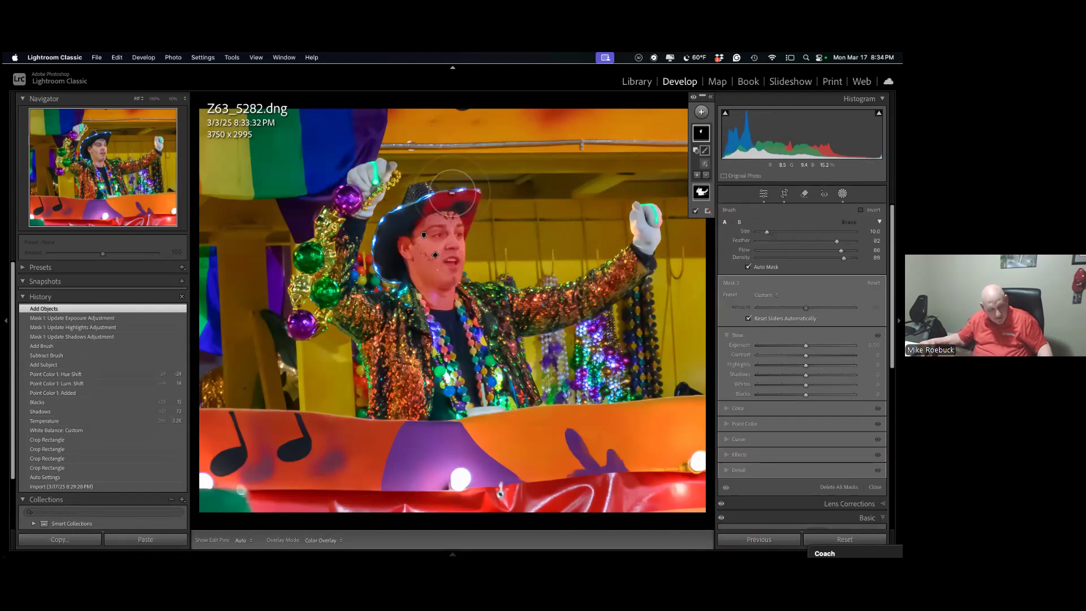
{"action": "key", "text": "h"}
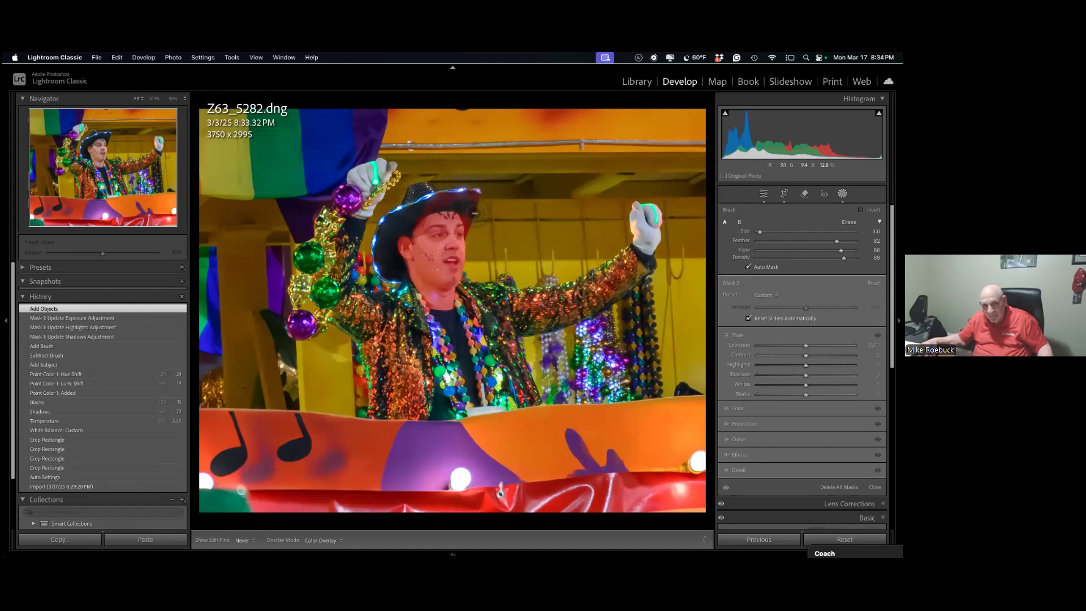
{"action": "mouse_move", "coordinate": [470, 246]}
{"action": "left_mouse_down"}
{"action": "mouse_move", "coordinate": [476, 173]}
{"action": "mouse_move", "coordinate": [476, 203]}
{"action": "mouse_move", "coordinate": [400, 211]}
{"action": "left_mouse_up"}
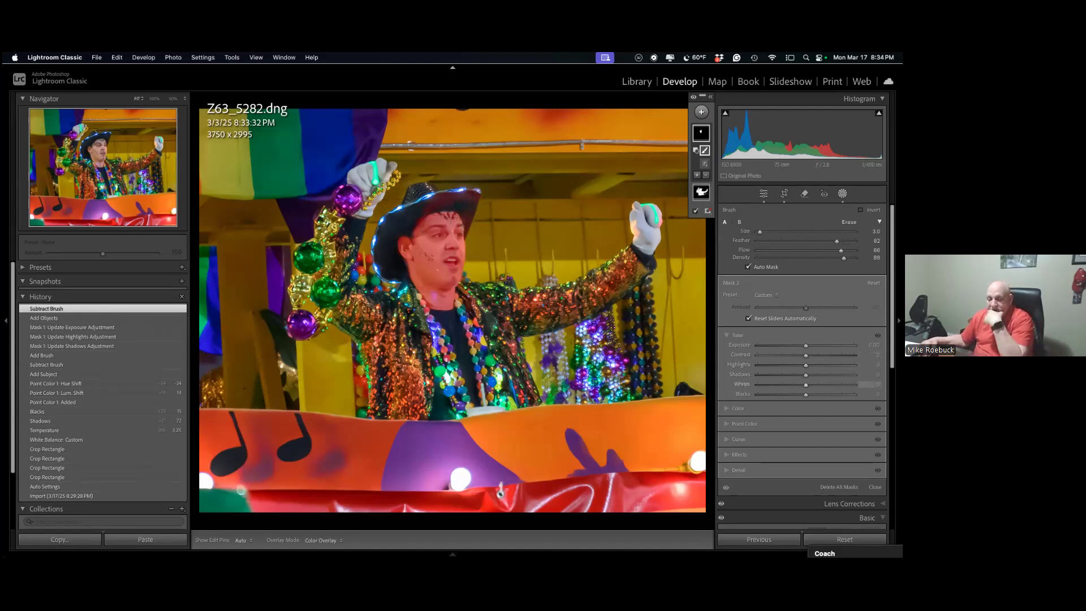
Soften the face mask by setting its clarity to -13 and texture to -12.
{"action": "left_click", "coordinate": [727, 456]}
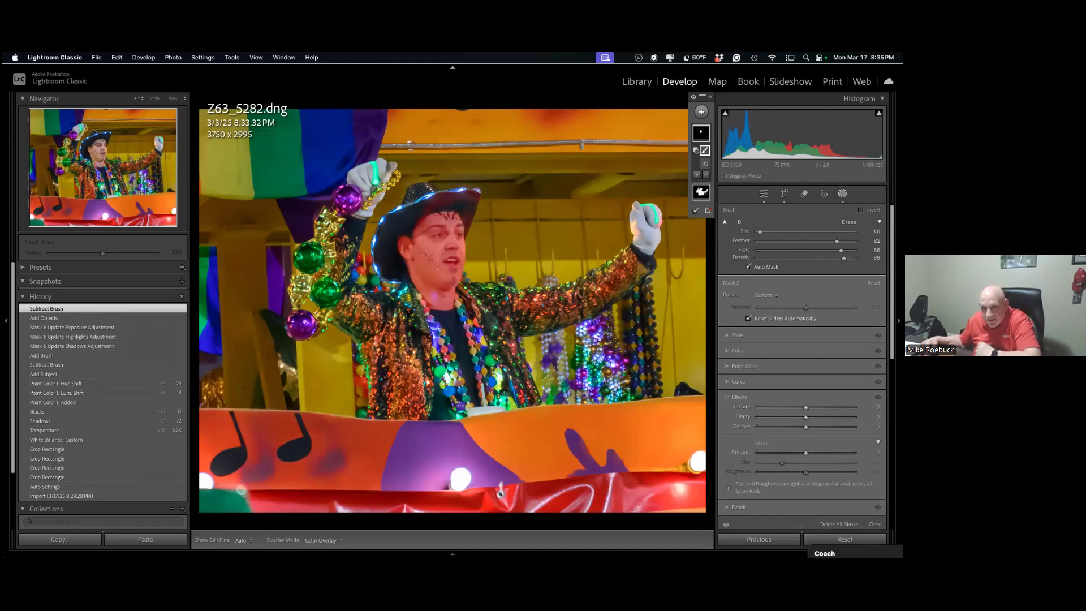
{"action": "left_click_drag", "start_coordinate": [805, 417], "coordinate": [799, 417]}
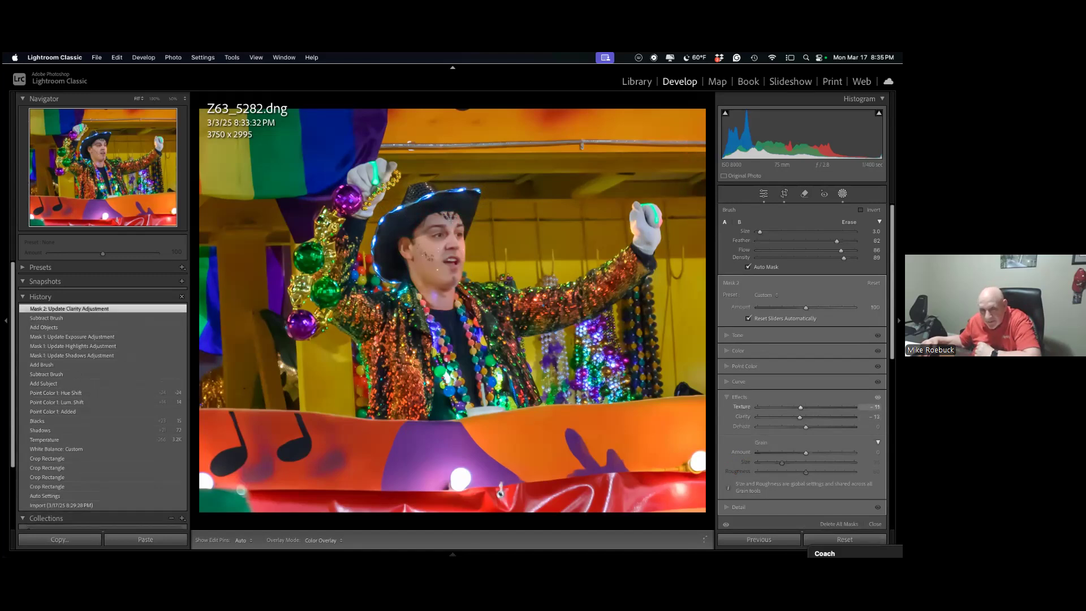
{"action": "key", "text": "Tab"}
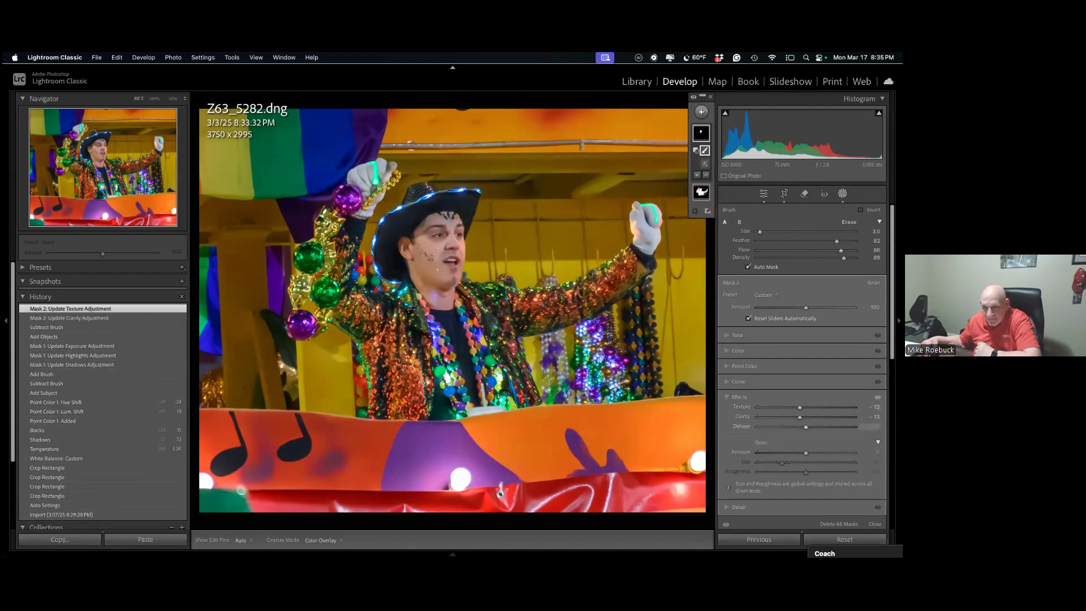
Set the face mask's dehaze to 29 and grain amount to 12.
{"action": "type", "text": "4"}
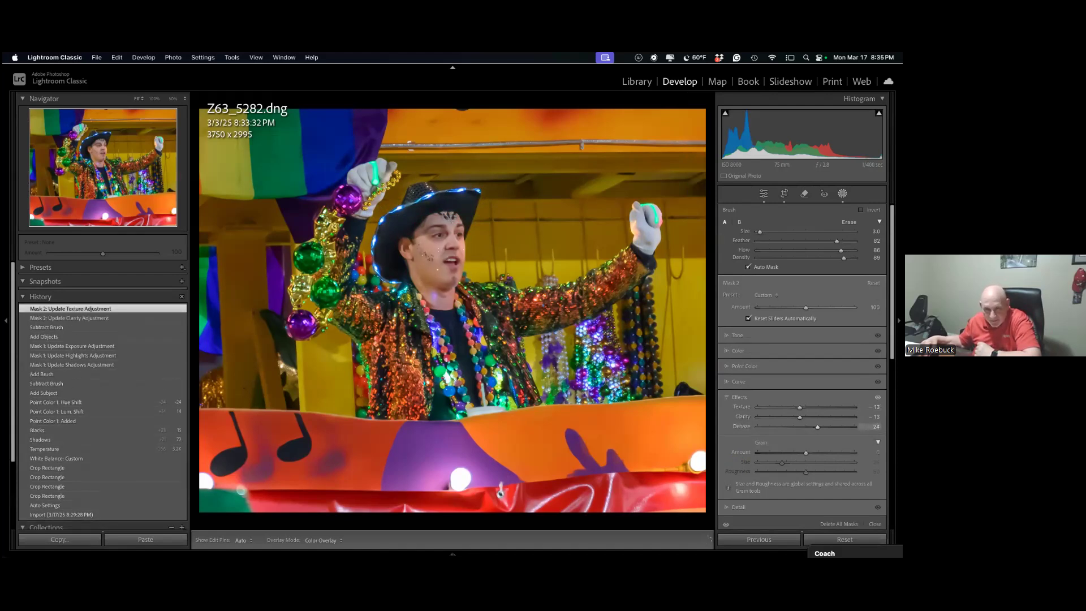
{"action": "key", "text": "Return"}
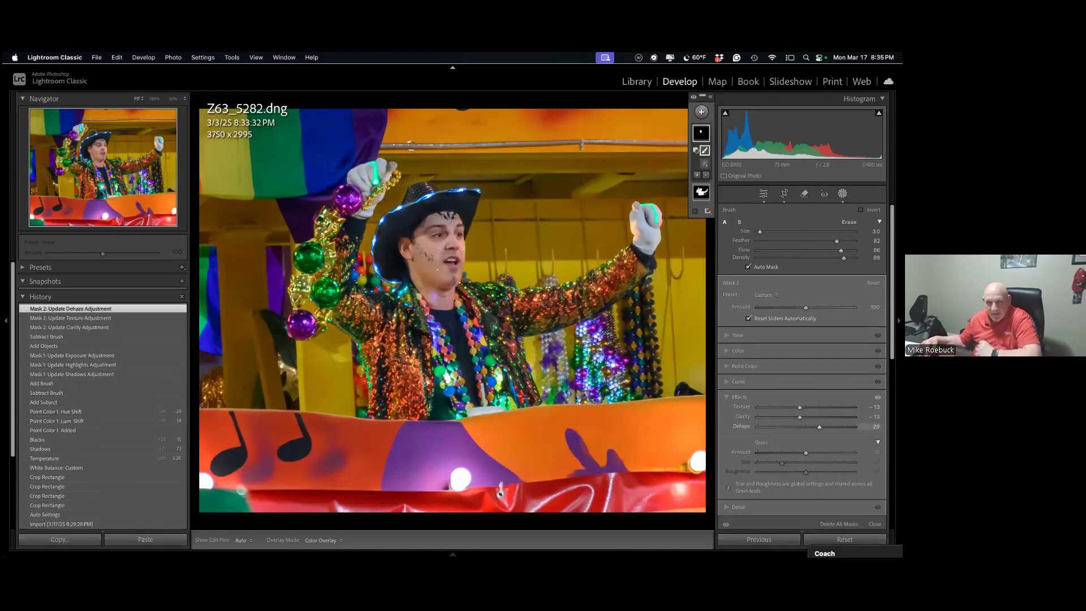
{"action": "key", "text": "Tab"}
{"action": "type", "text": "12"}
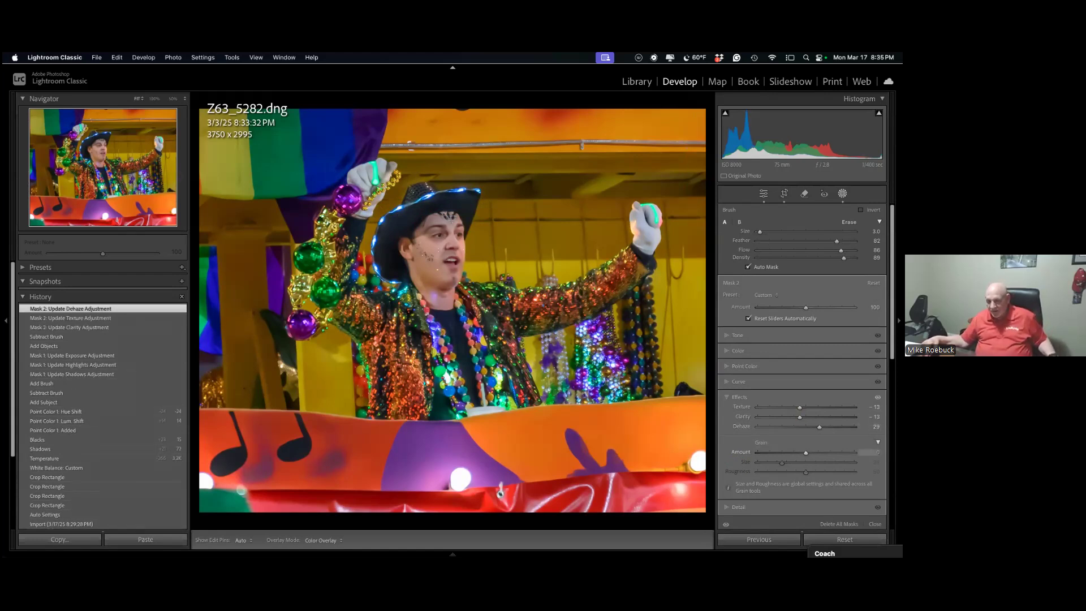
{"action": "key", "text": "Return"}
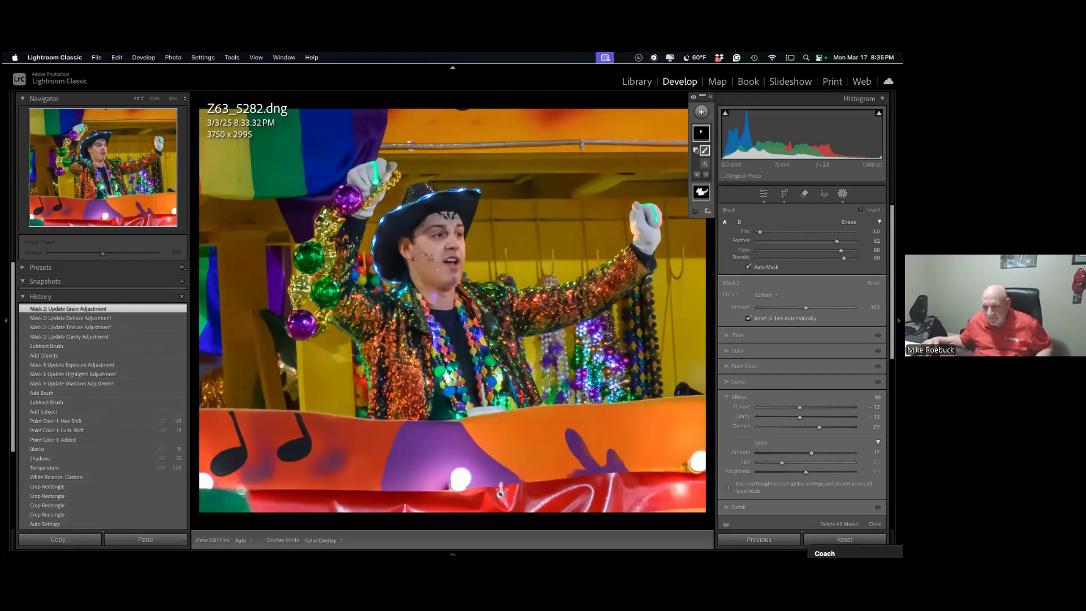
Raise the upper tones of the face mask's point curve slightly and close the masking tools.
{"action": "left_click", "coordinate": [739, 381]}
{"action": "left_click_drag", "start_coordinate": [822, 432], "coordinate": [823, 425]}
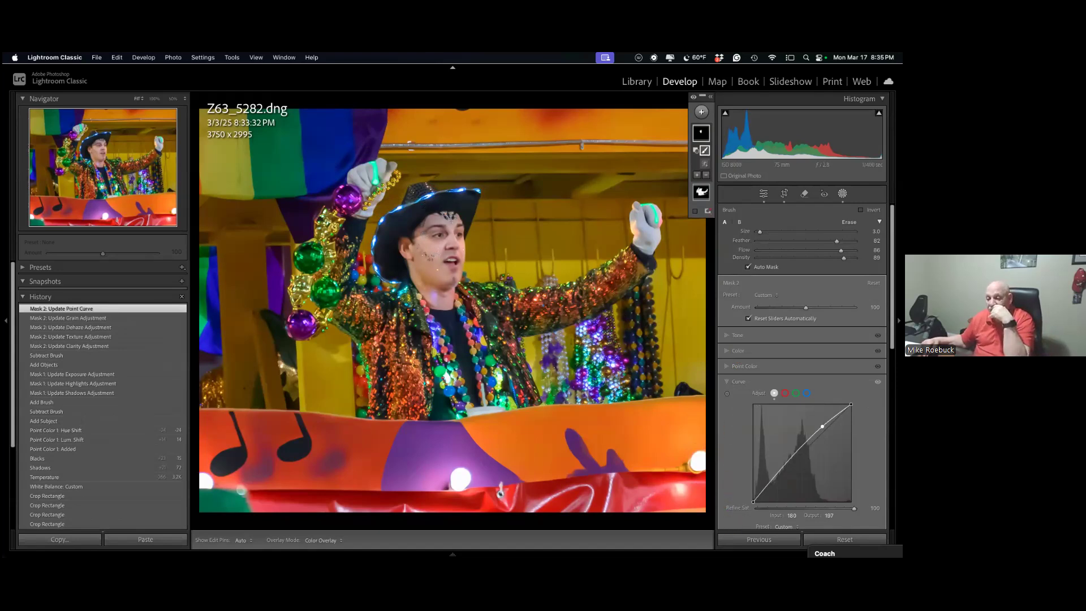
{"action": "scroll", "coordinate": [801, 367], "scroll_direction": "down", "scroll_amount": 5}
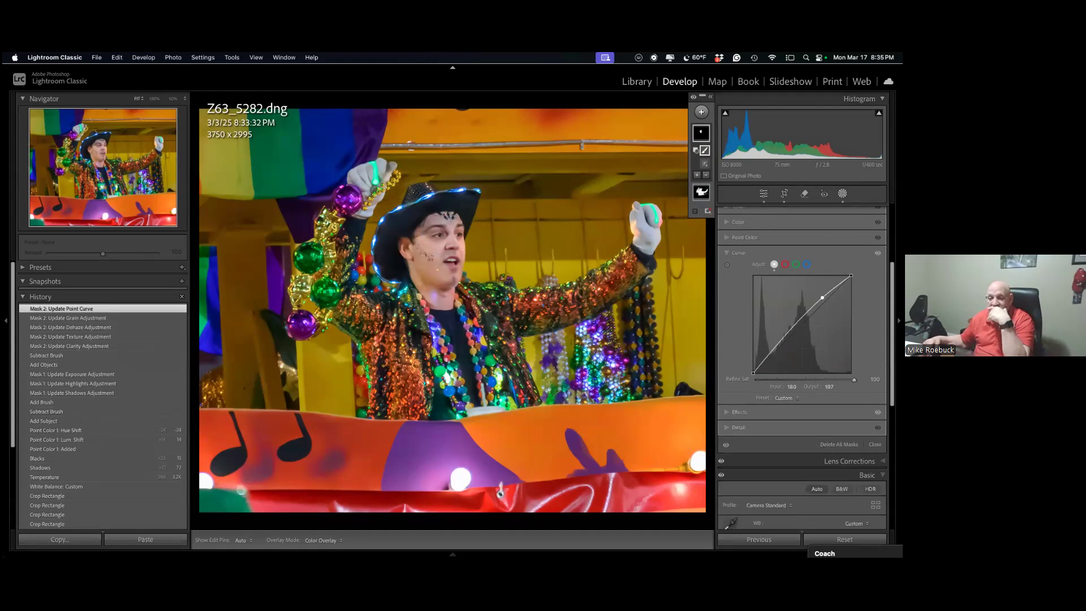
{"action": "left_click", "coordinate": [875, 444]}
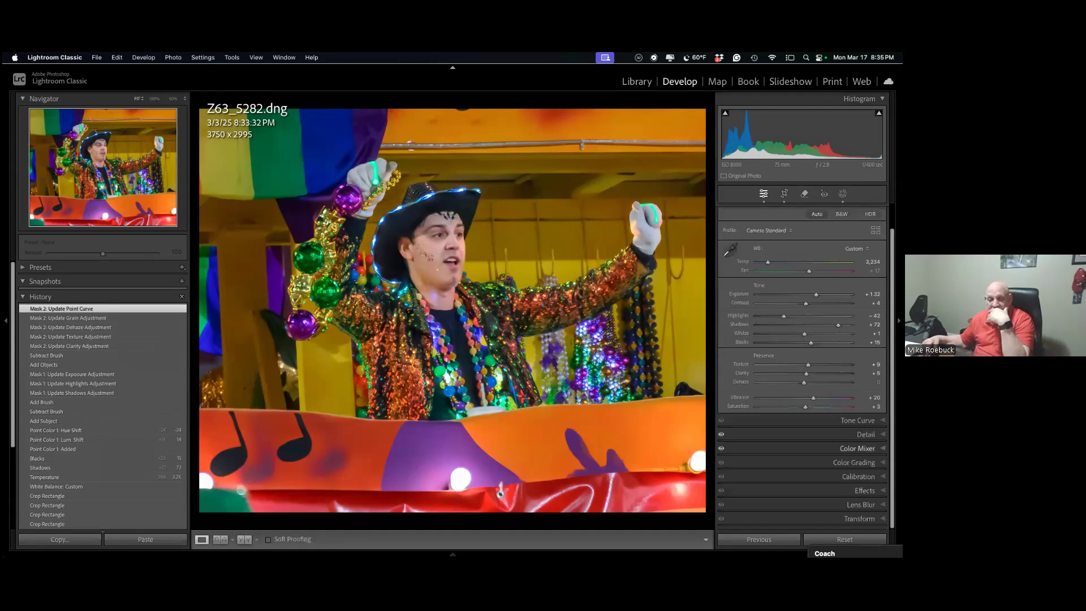
Open the export settings for the photo from the Library and set the JPEG color space to Adobe RGB (1998).
{"action": "left_click", "coordinate": [643, 82]}
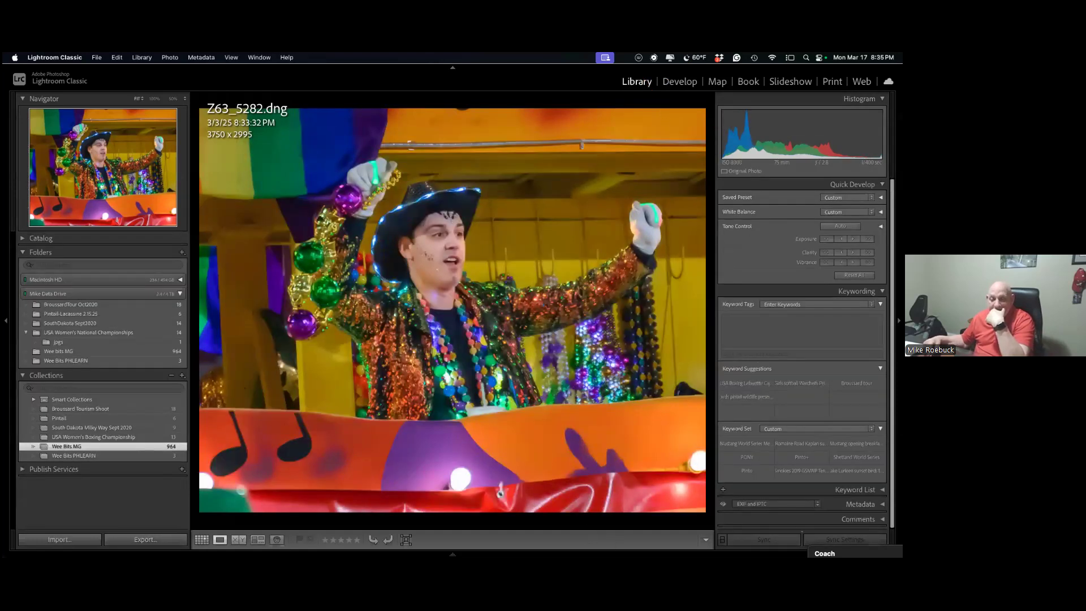
{"action": "left_click", "coordinate": [173, 536]}
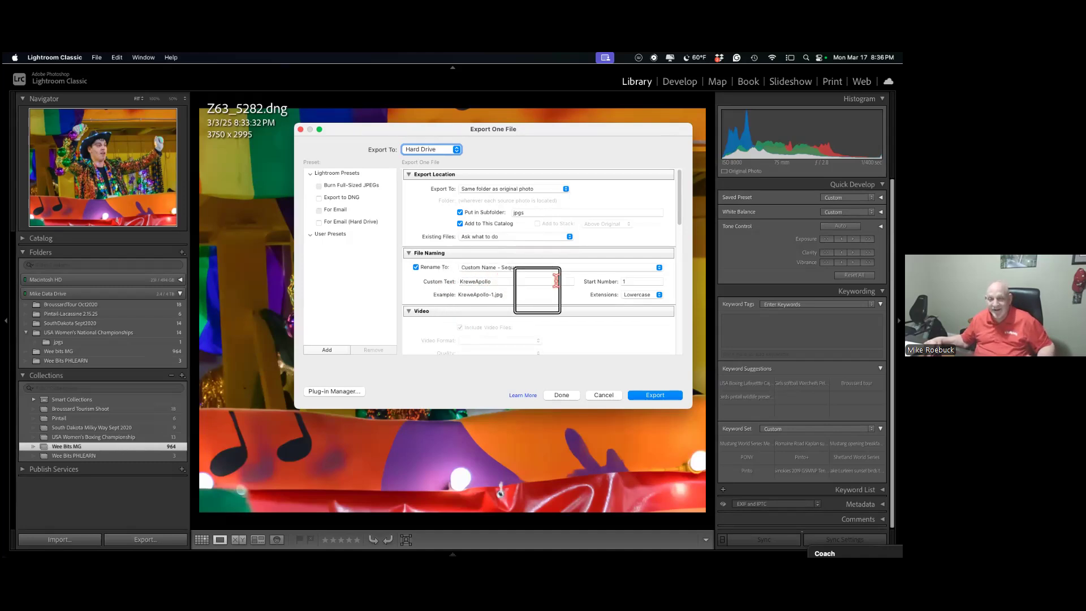
{"action": "scroll", "coordinate": [584, 328], "scroll_direction": "down", "scroll_amount": 1}
{"action": "scroll", "coordinate": [585, 328], "scroll_direction": "down", "scroll_amount": 1}
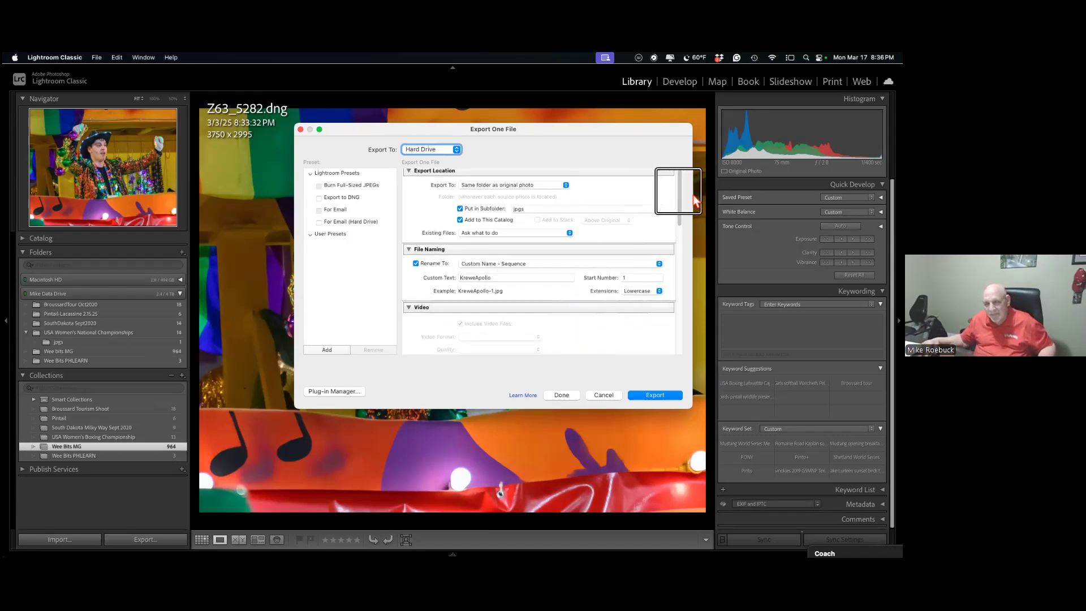
{"action": "left_click_drag", "start_coordinate": [679, 199], "coordinate": [674, 257]}
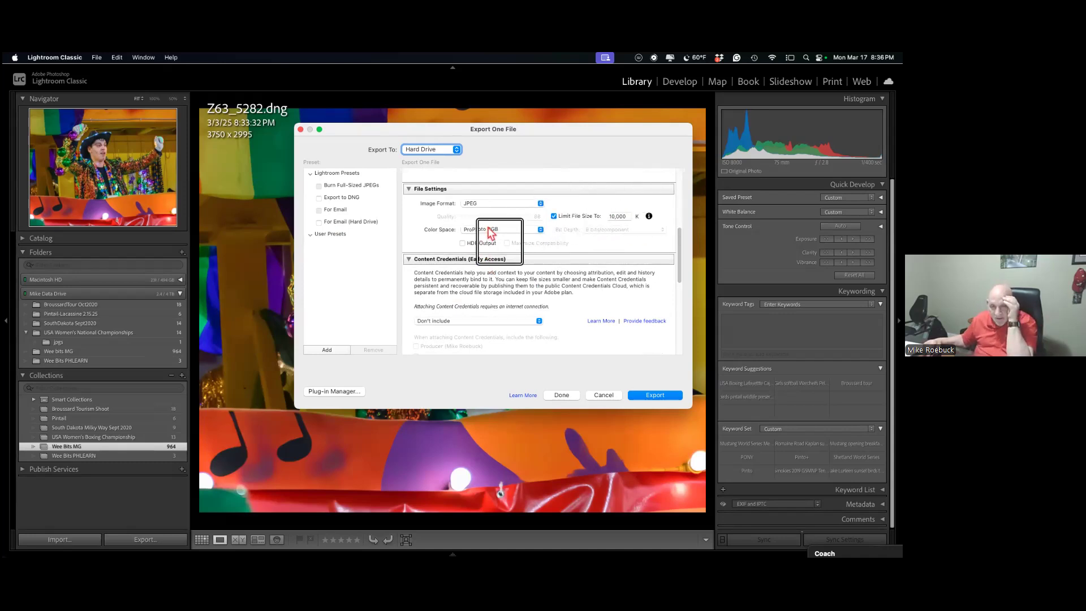
{"action": "left_click", "coordinate": [536, 231]}
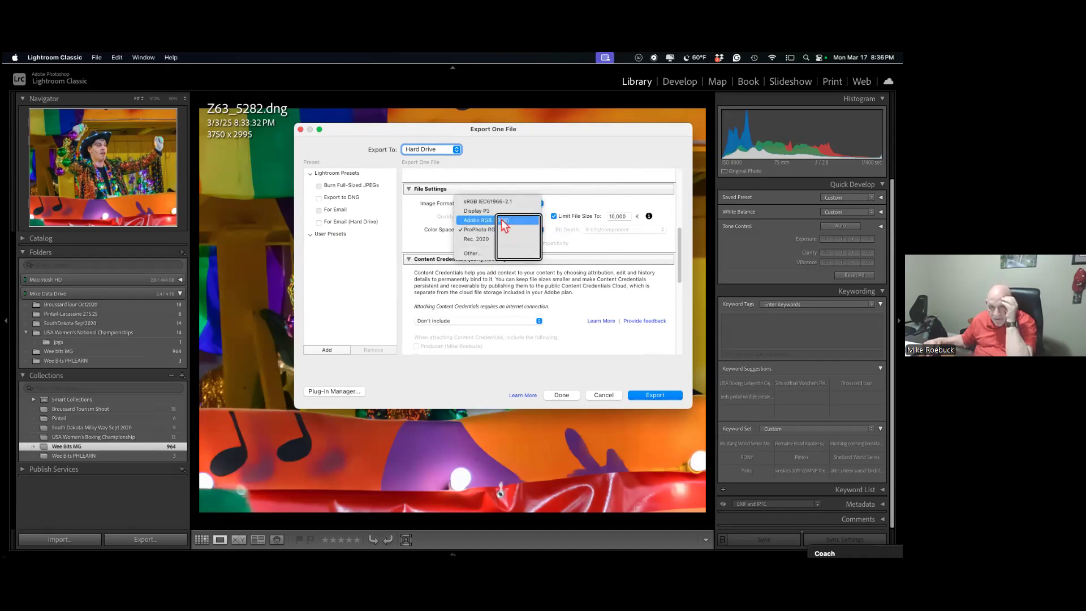
{"action": "left_click", "coordinate": [509, 220]}
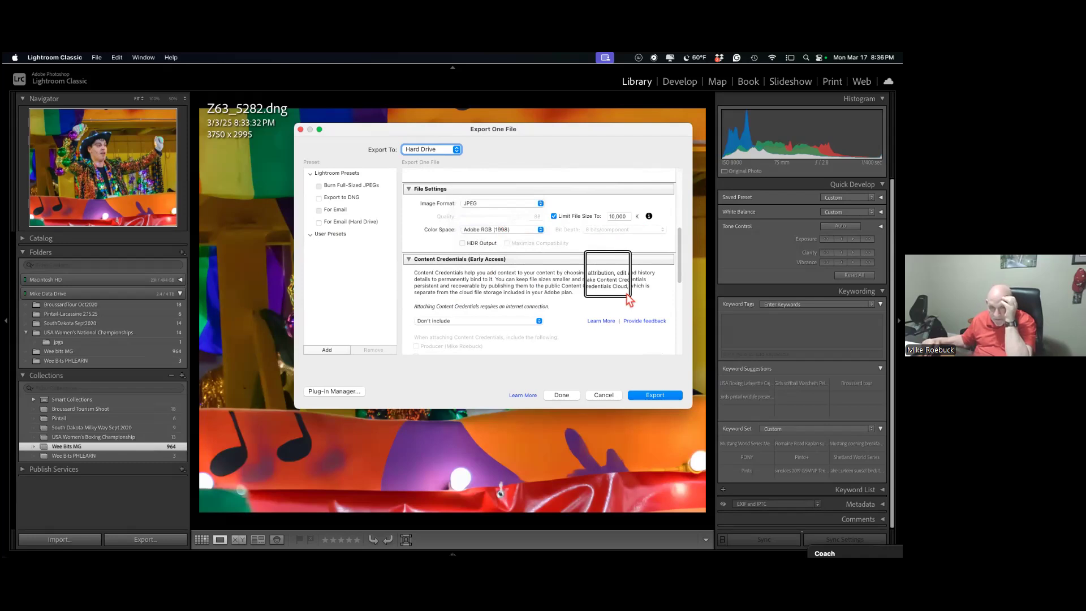
Review the export's content credentials, image sizing and output sharpening options, keeping sharpening set for Screen.
{"action": "scroll", "coordinate": [627, 299], "scroll_direction": "down", "scroll_amount": 3}
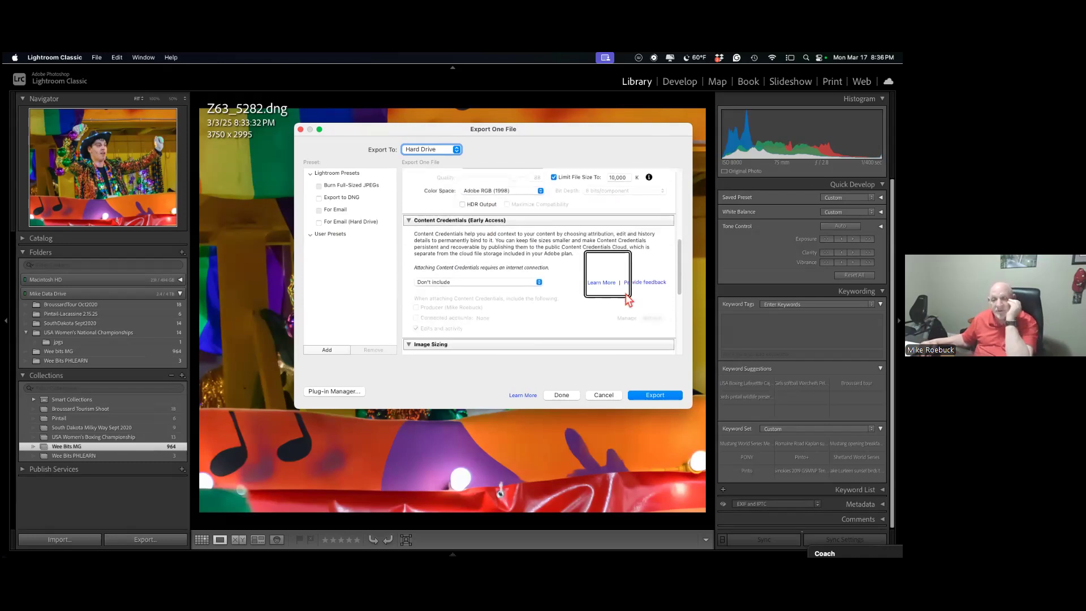
{"action": "scroll", "coordinate": [628, 299], "scroll_direction": "down", "scroll_amount": 2}
{"action": "scroll", "coordinate": [622, 300], "scroll_direction": "down", "scroll_amount": 1}
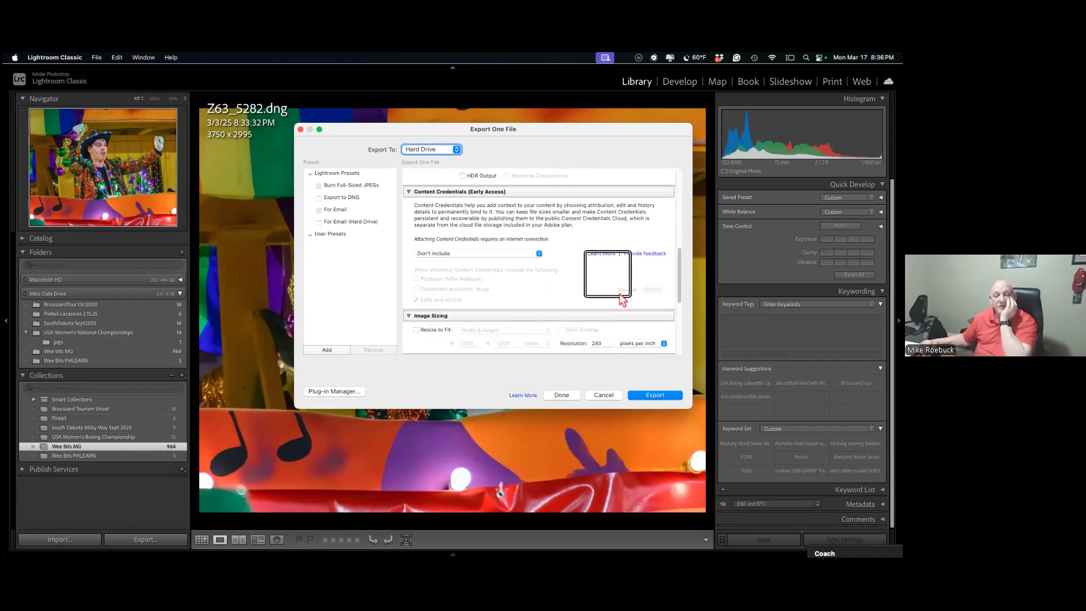
{"action": "scroll", "coordinate": [622, 300], "scroll_direction": "down", "scroll_amount": 1}
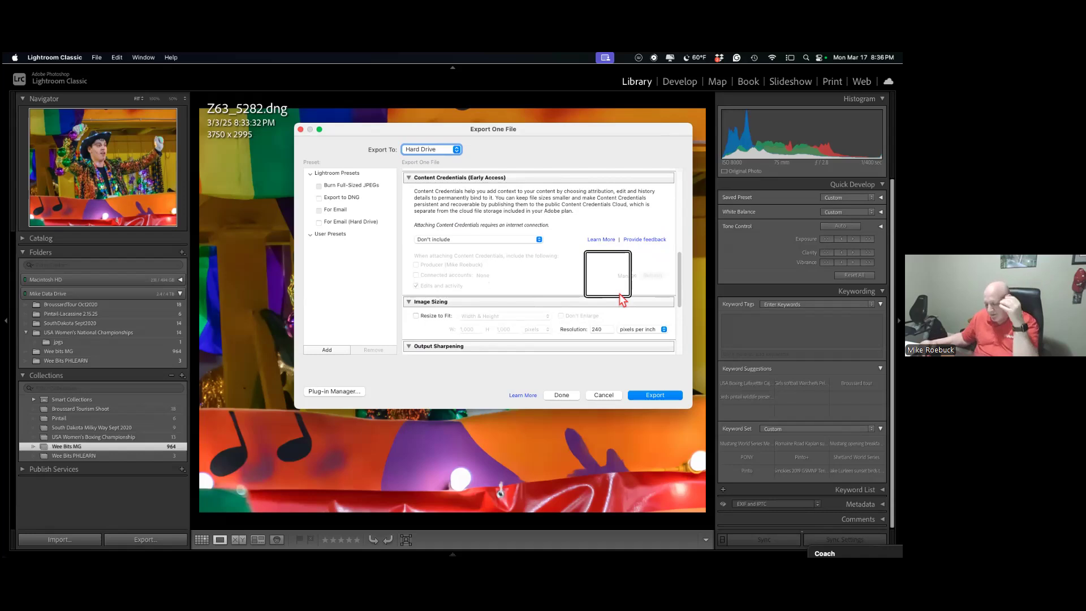
{"action": "scroll", "coordinate": [622, 300], "scroll_direction": "down", "scroll_amount": 7}
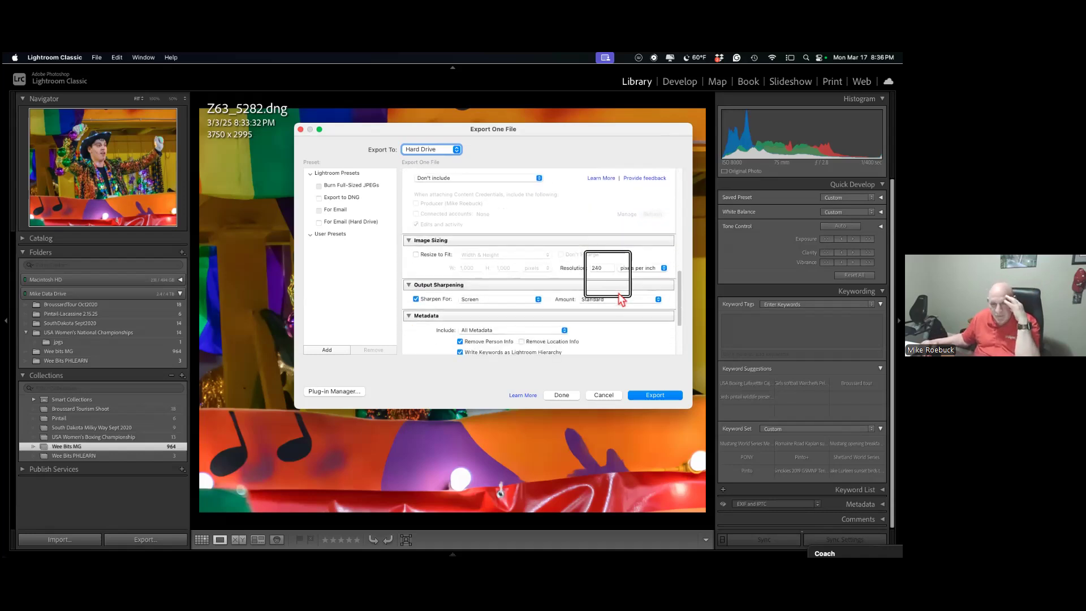
{"action": "scroll", "coordinate": [622, 300], "scroll_direction": "down", "scroll_amount": 1}
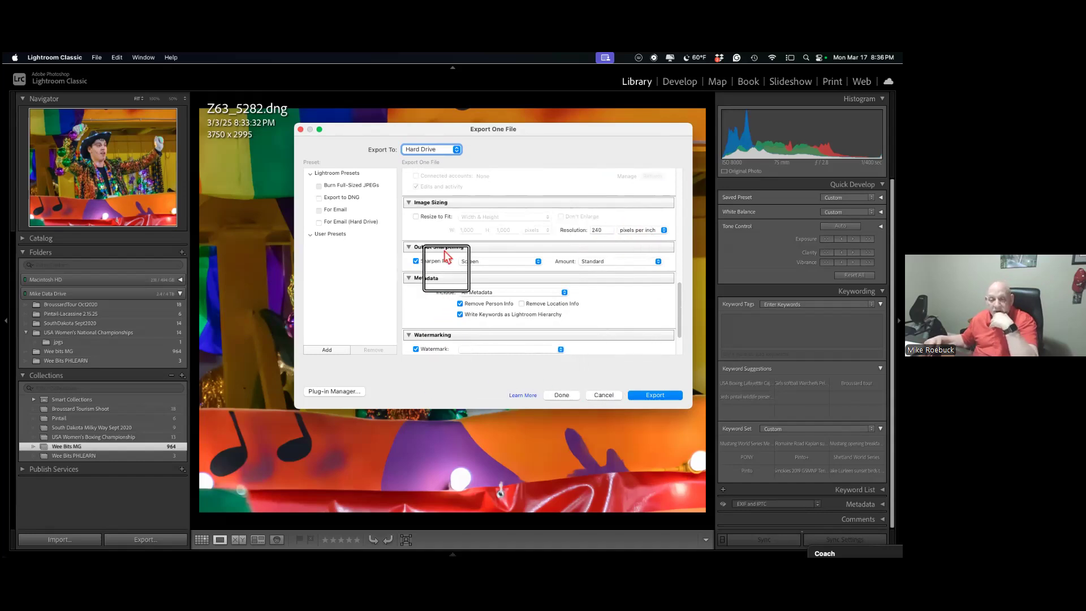
{"action": "left_click", "coordinate": [539, 262]}
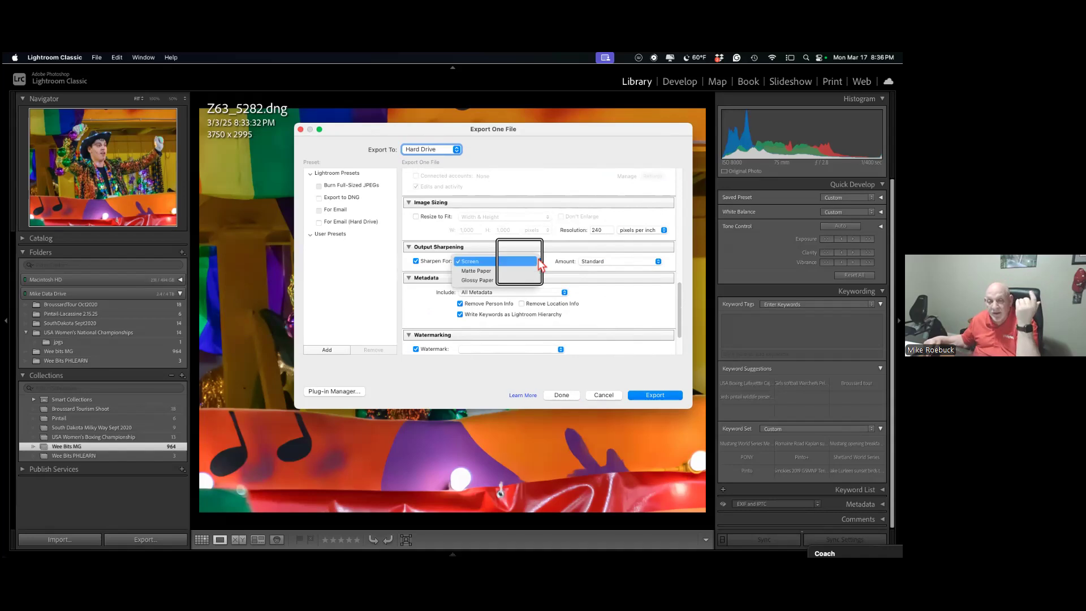
{"action": "left_click", "coordinate": [484, 264]}
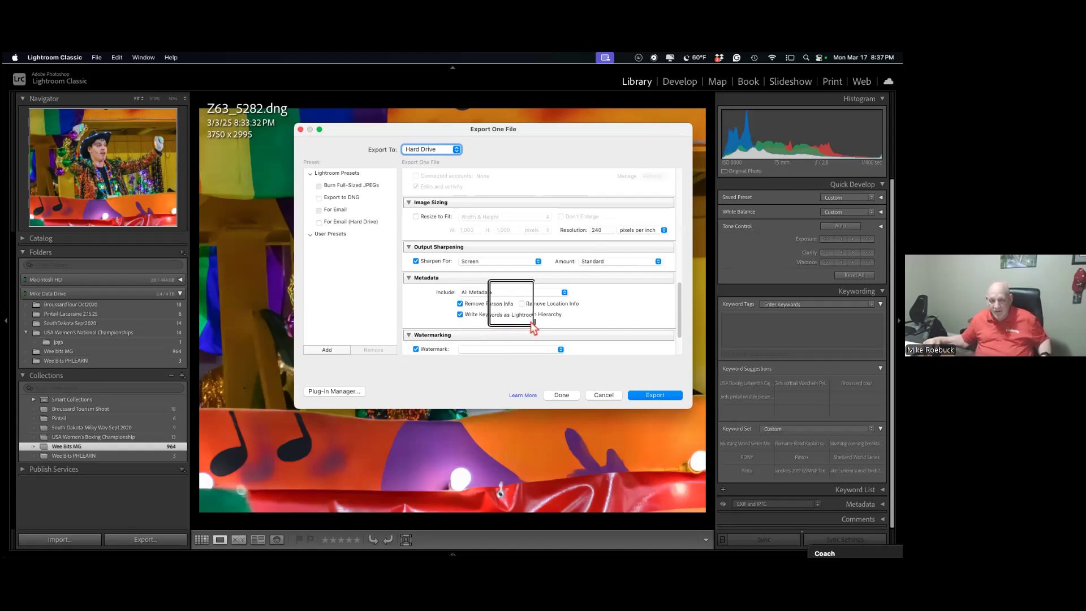
Open the watermark editor and browse the Wee bits MG folder for a watermark image.
{"action": "scroll", "coordinate": [577, 325], "scroll_direction": "down", "scroll_amount": 3}
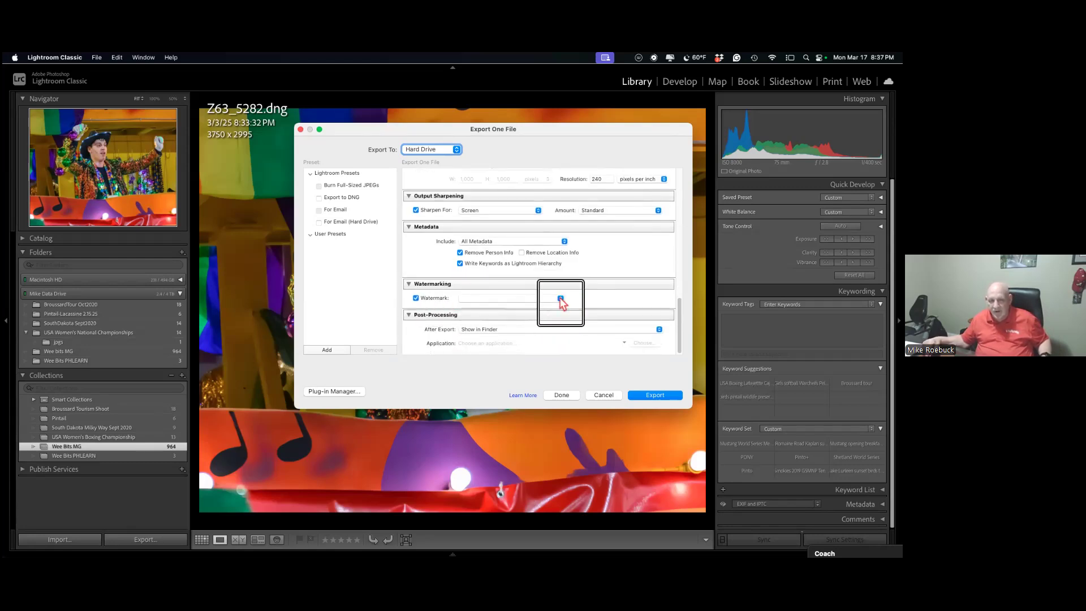
{"action": "left_click", "coordinate": [560, 299]}
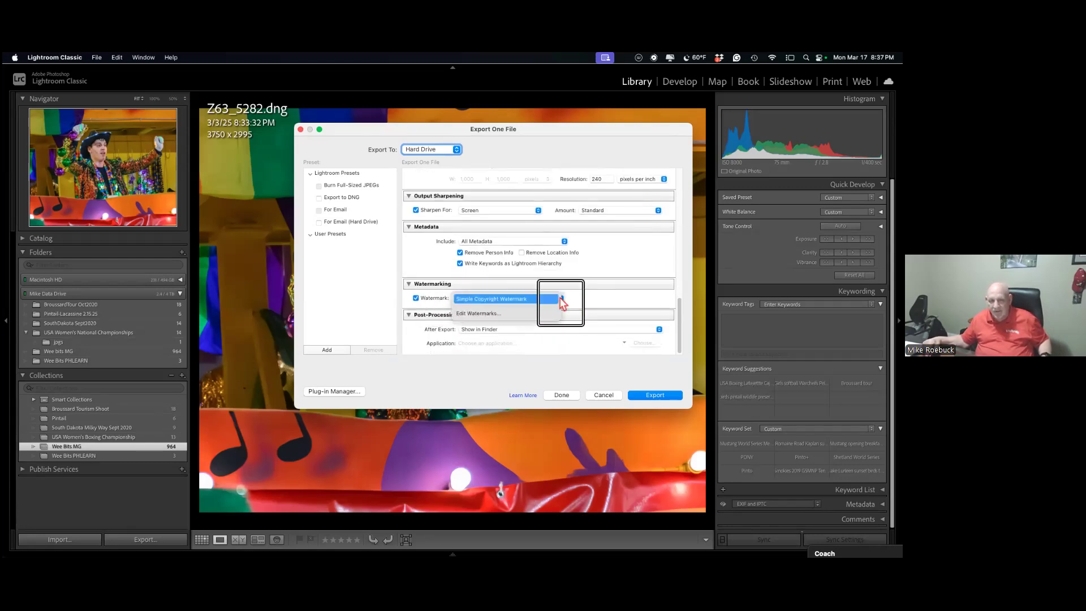
{"action": "left_click", "coordinate": [464, 313]}
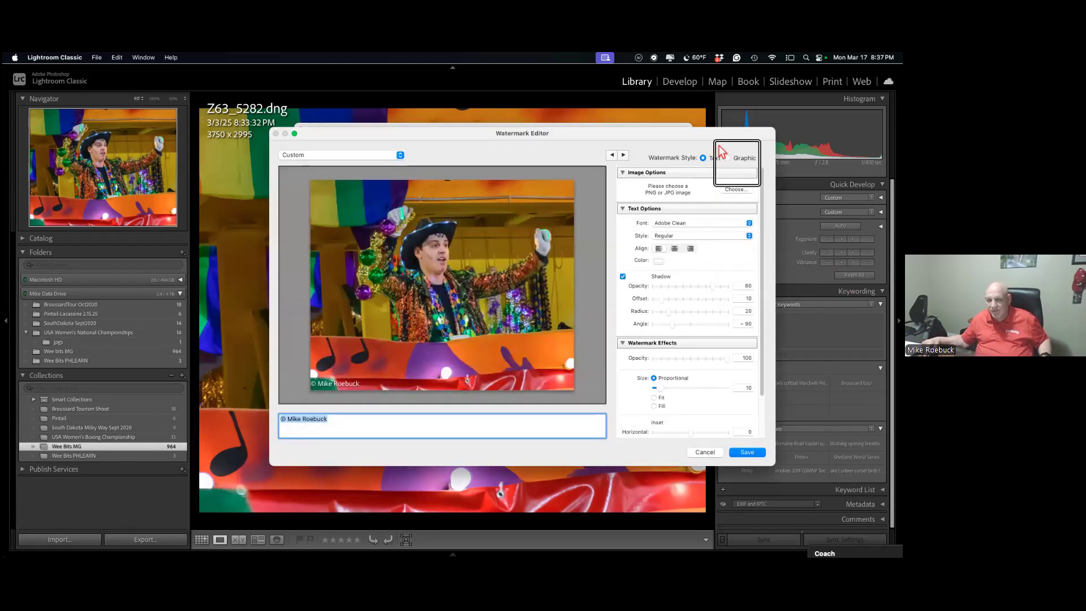
{"action": "left_click", "coordinate": [736, 190]}
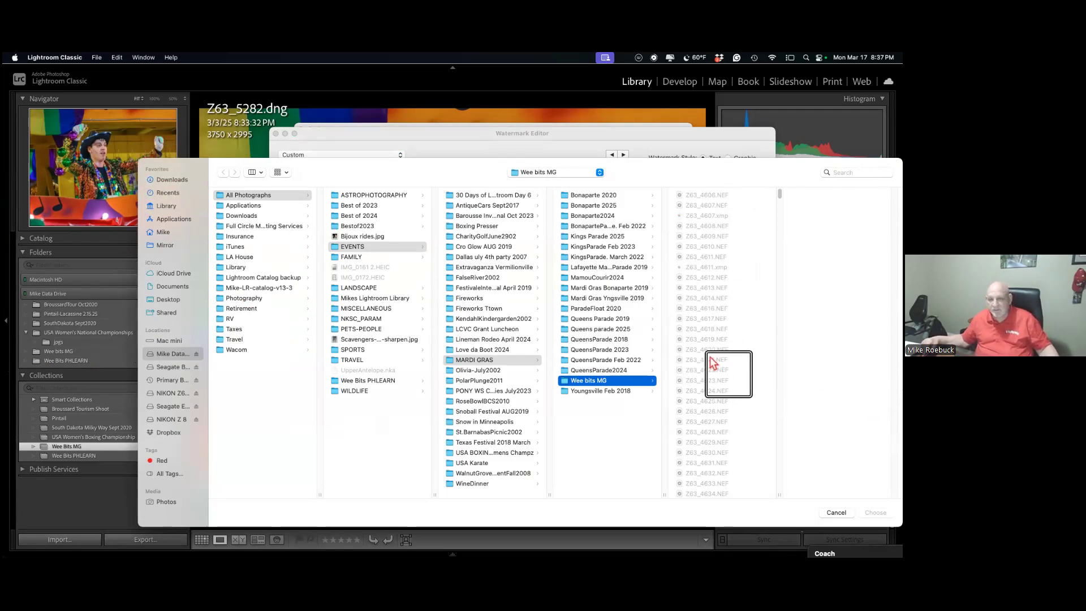
{"action": "key", "text": "super+Tab"}
{"action": "key", "text": "super+Tab"}
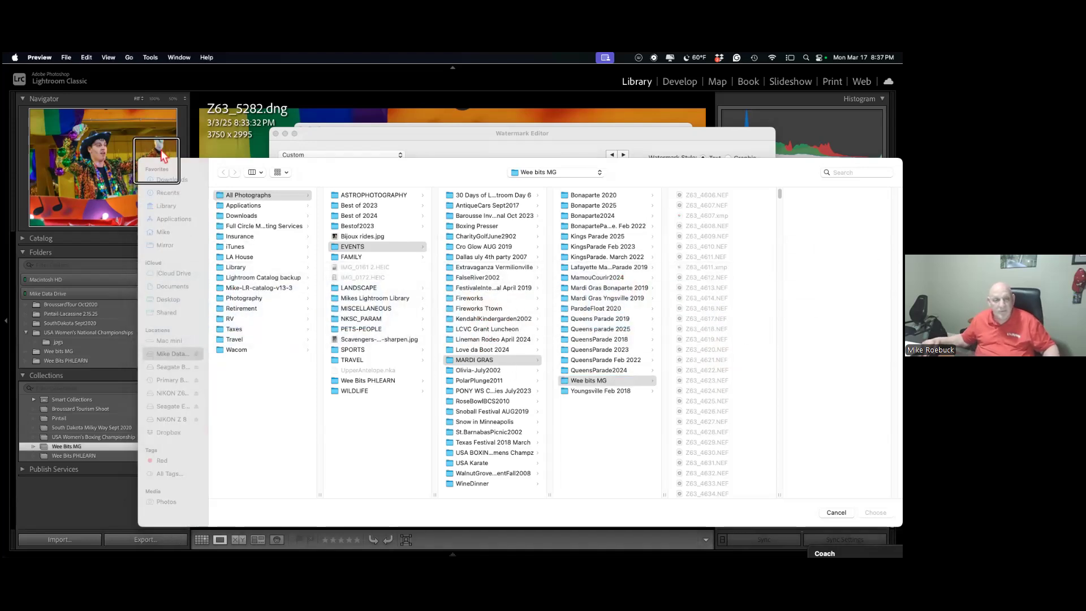
{"action": "left_click", "coordinate": [169, 164]}
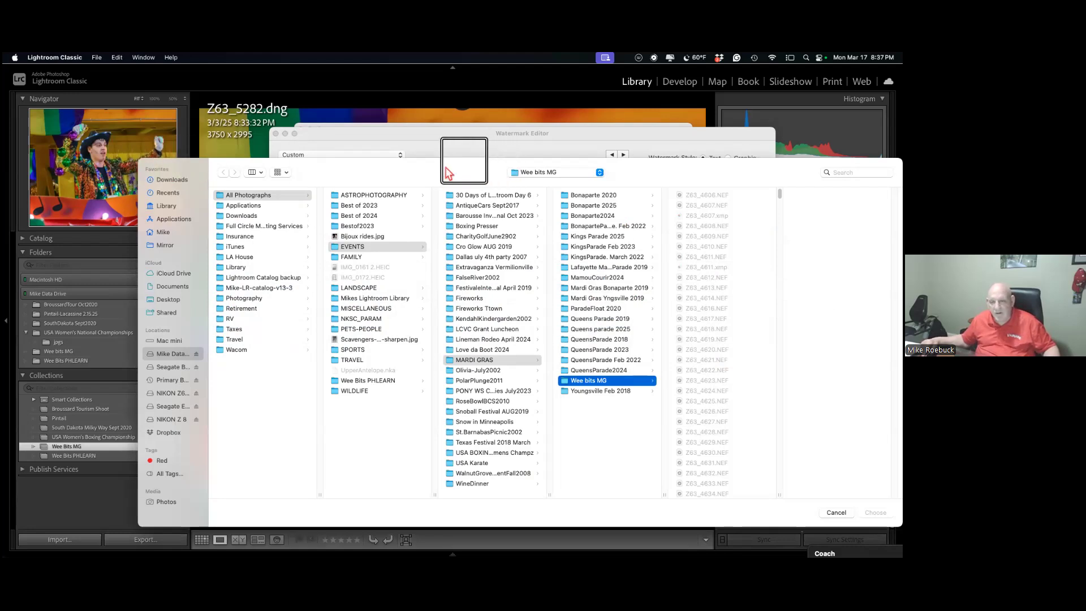
{"action": "left_click", "coordinate": [822, 423]}
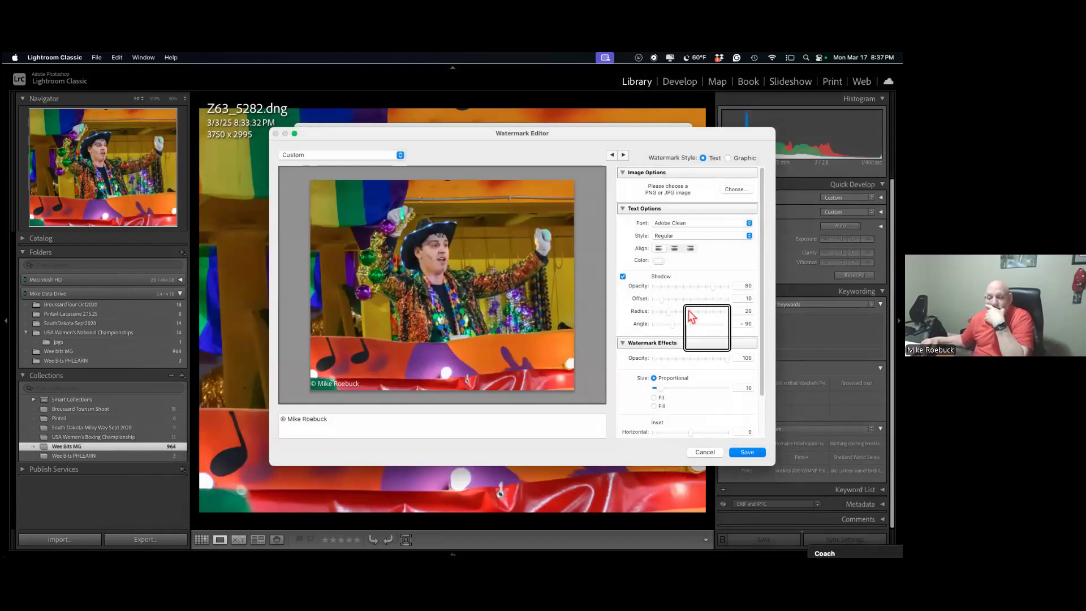
Try to save the copyright text watermark as a preset, then leave the watermark editor.
{"action": "left_click", "coordinate": [657, 291]}
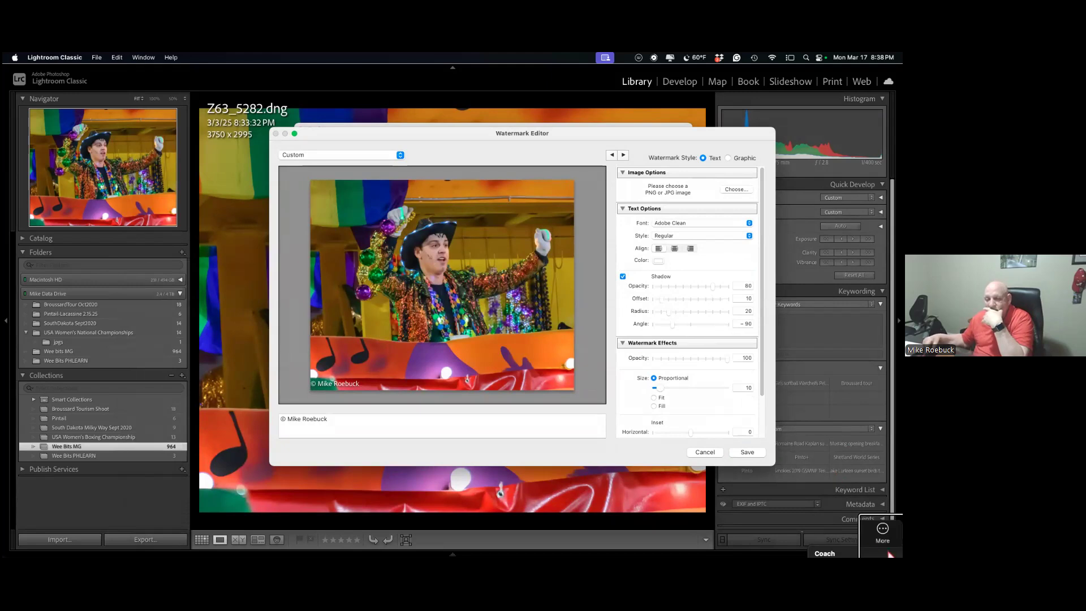
{"action": "left_click", "coordinate": [745, 452]}
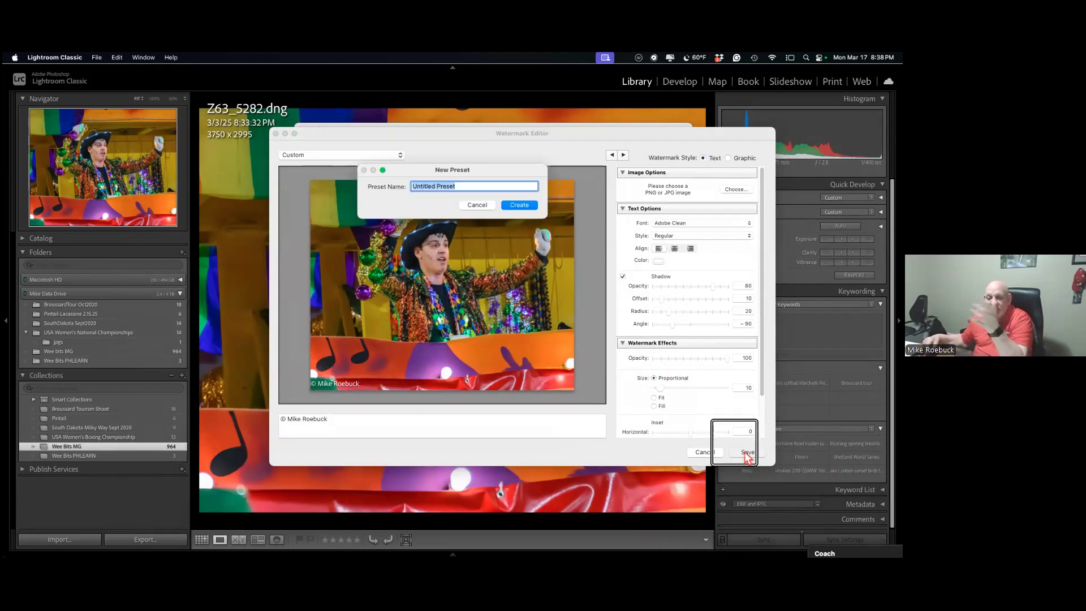
{"action": "left_click", "coordinate": [516, 206]}
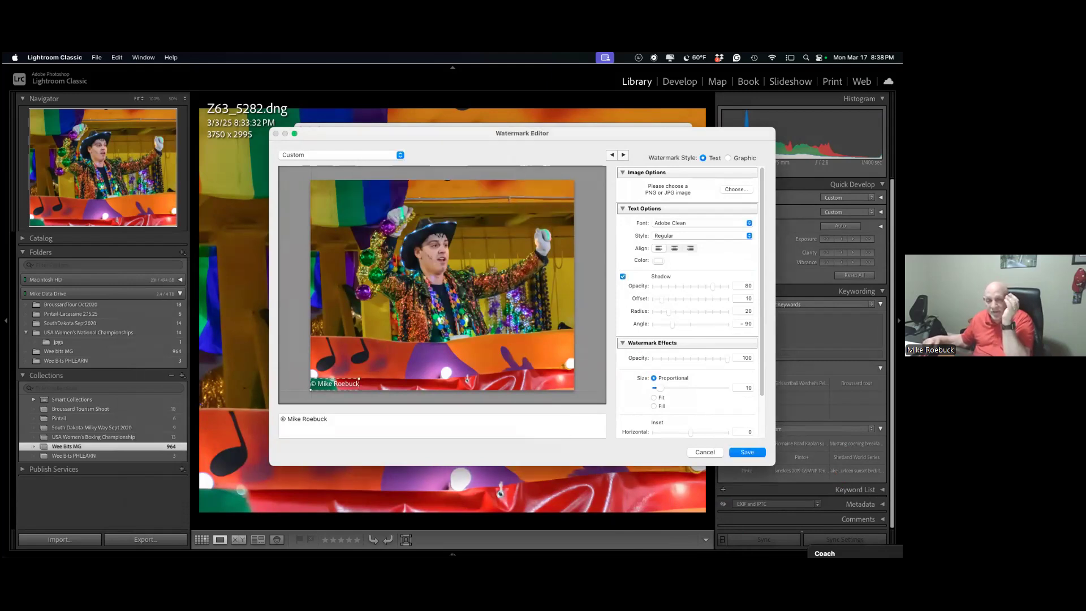
{"action": "scroll", "coordinate": [691, 351], "scroll_direction": "down", "scroll_amount": 3}
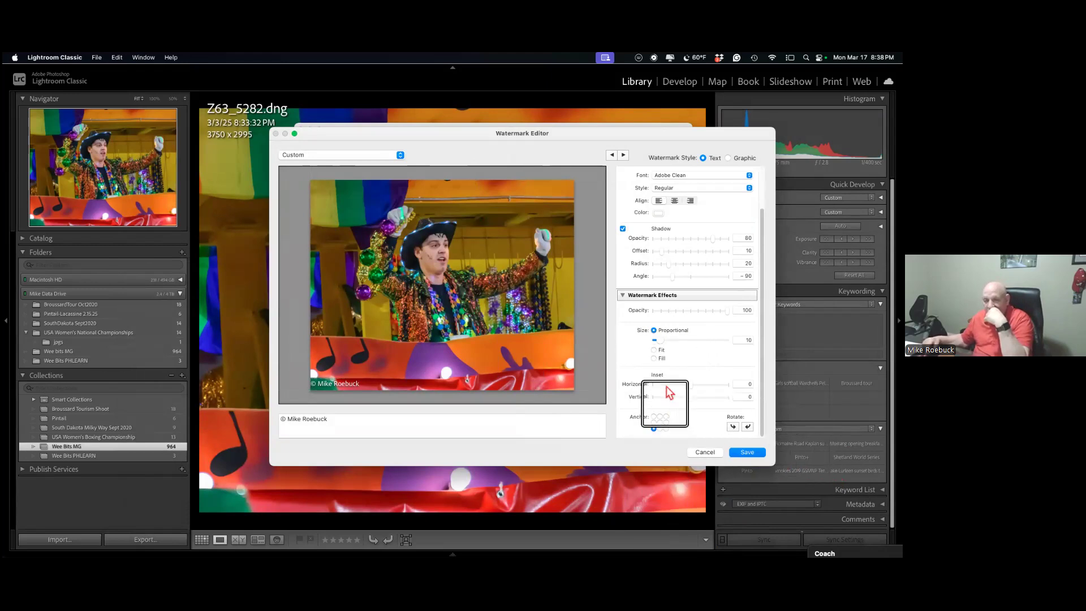
{"action": "left_click", "coordinate": [746, 454]}
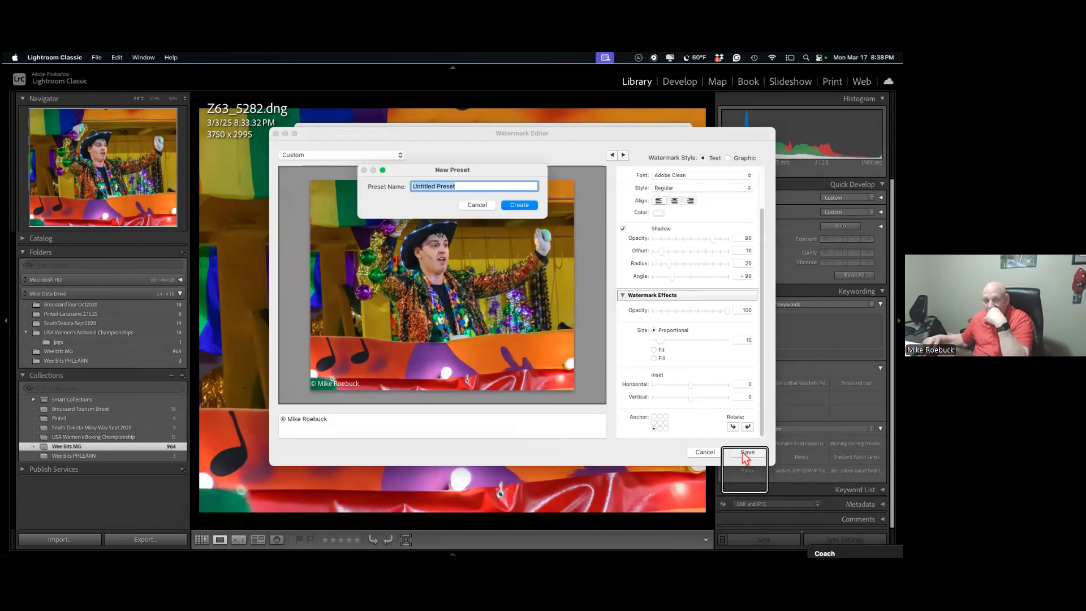
{"action": "left_click", "coordinate": [479, 208]}
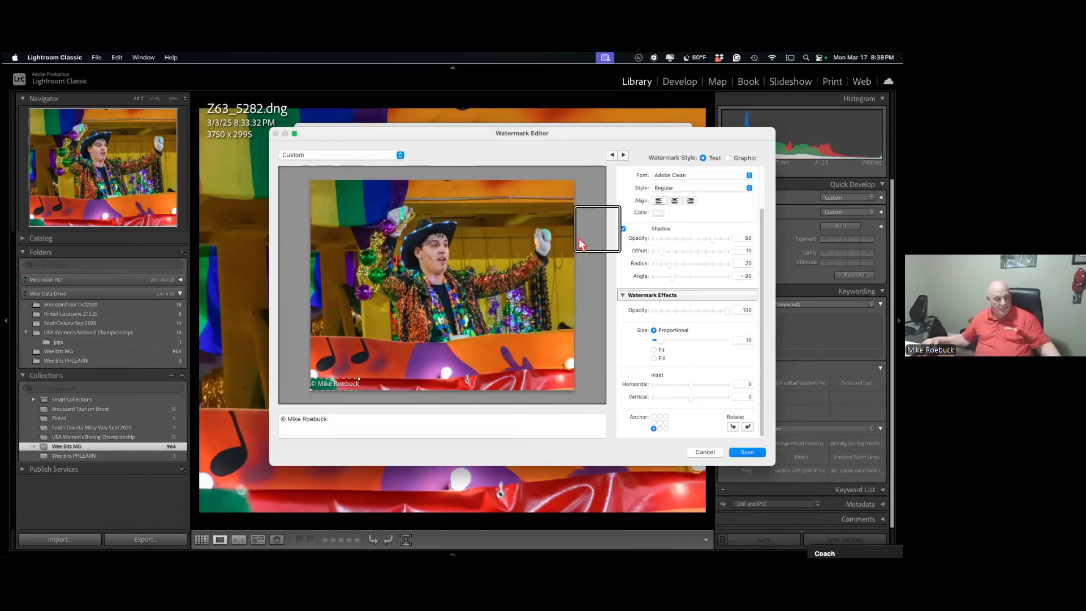
{"action": "key", "text": "Escape"}
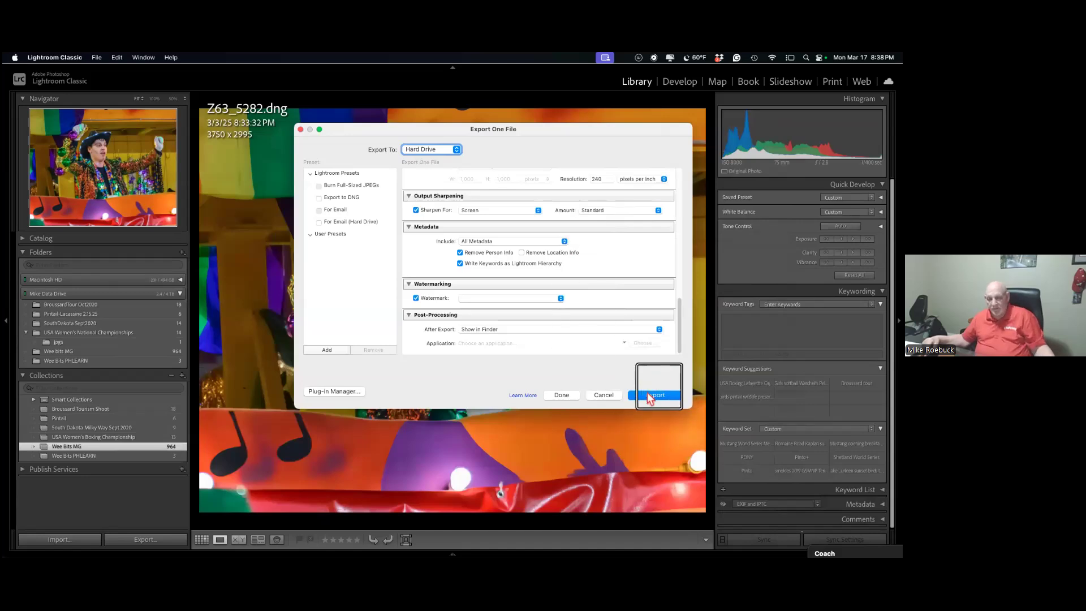
Export the photo as KreweApollo-1.jpg to the jpgs subfolder, continuing past the file size limit notice.
{"action": "left_click", "coordinate": [651, 399]}
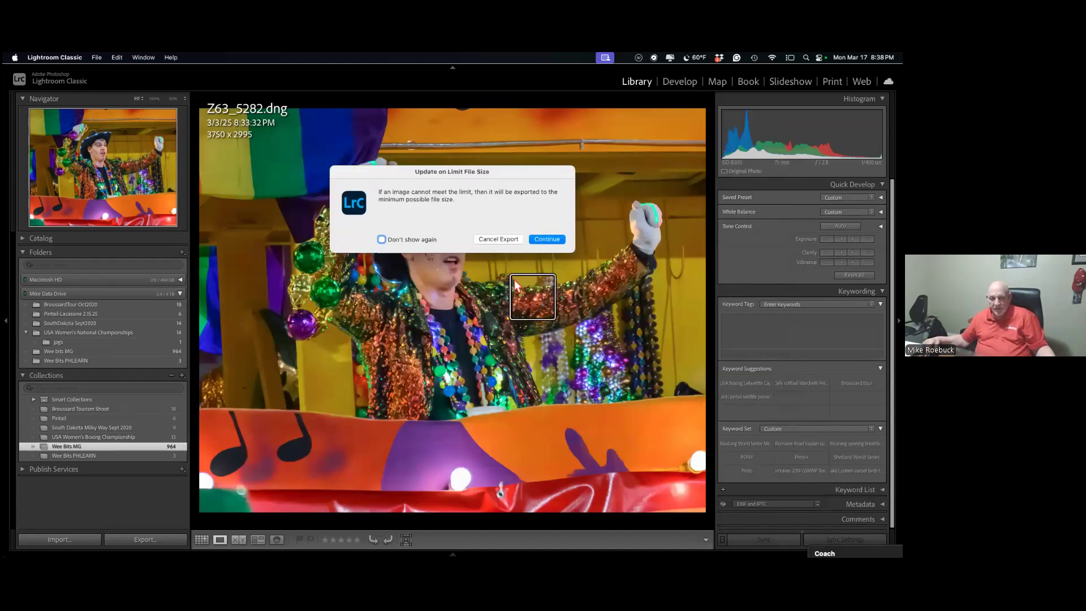
{"action": "left_click", "coordinate": [548, 240]}
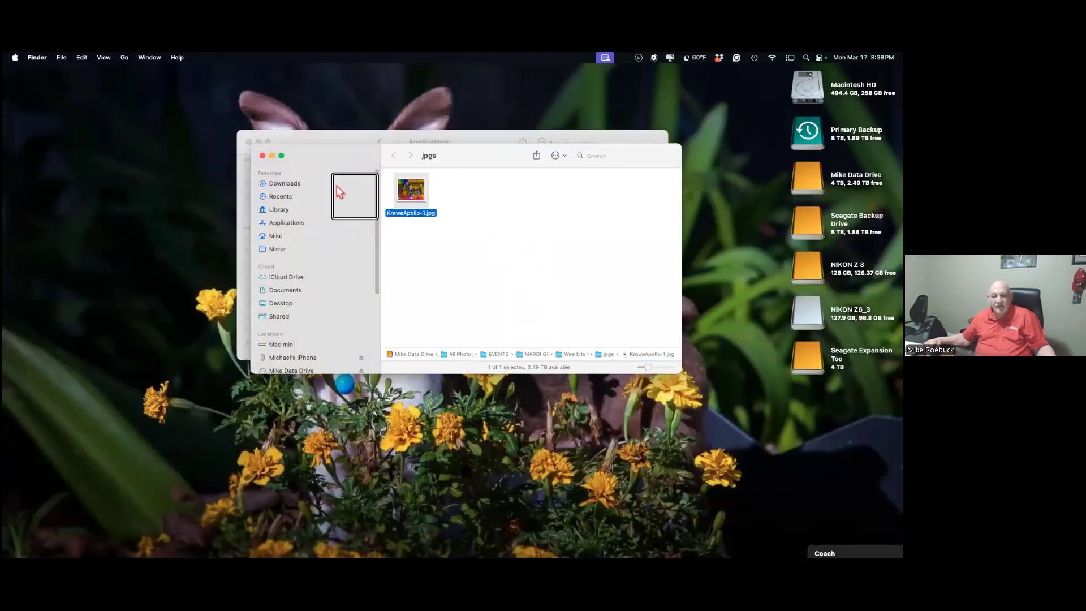
Close the jpgs and Applications Finder windows and return to Lightroom Classic.
{"action": "left_click", "coordinate": [263, 157]}
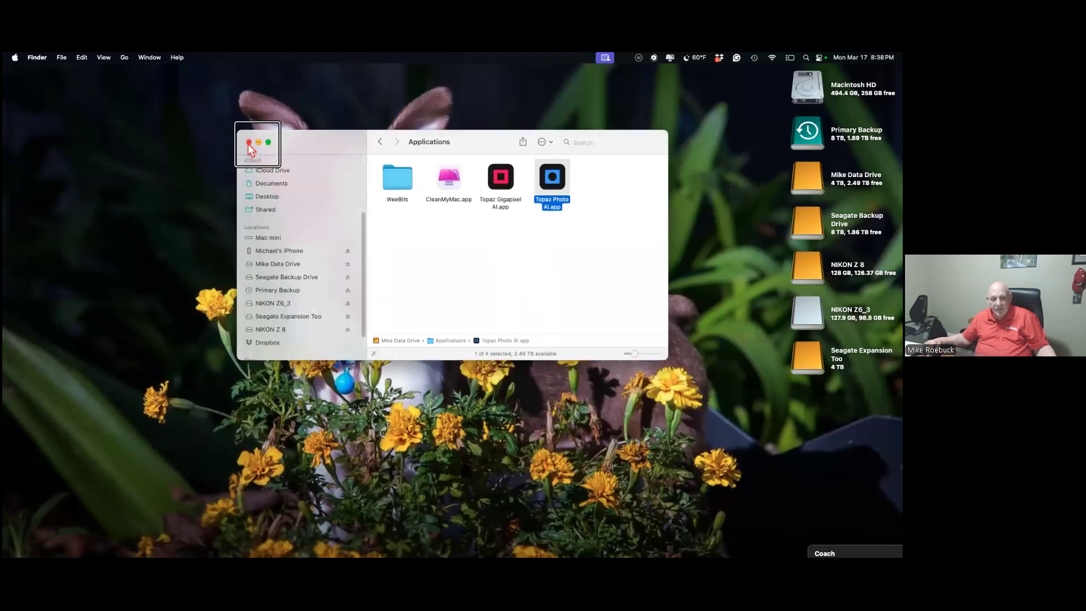
{"action": "left_click", "coordinate": [249, 143]}
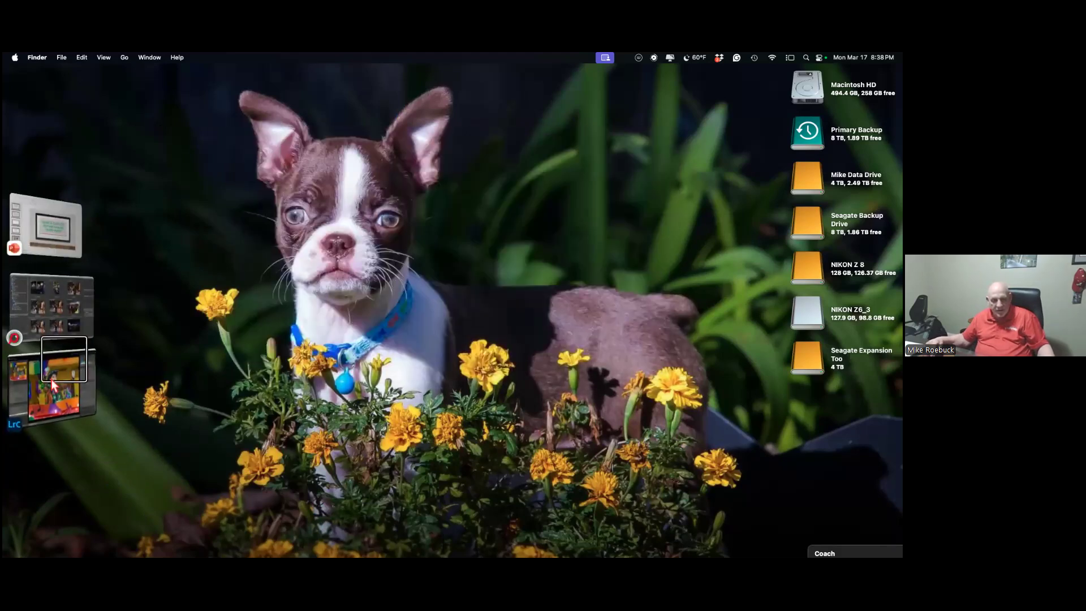
{"action": "left_click", "coordinate": [61, 382]}
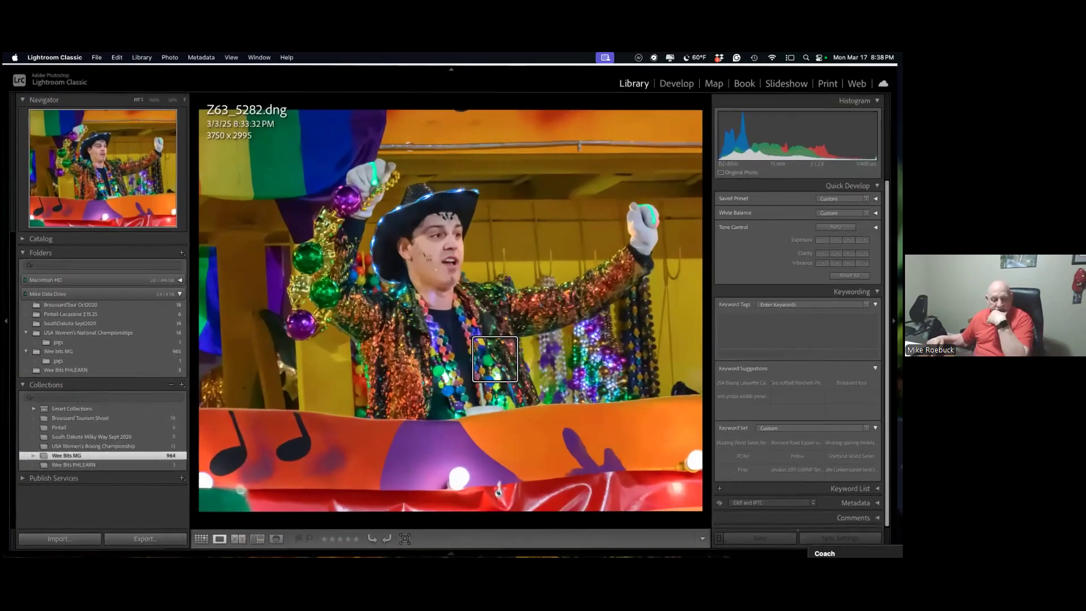
Browse the thumbnails around the edited Z63_5282.dng and view the original Z63_5282.NEF enlarged.
{"action": "left_click", "coordinate": [201, 539]}
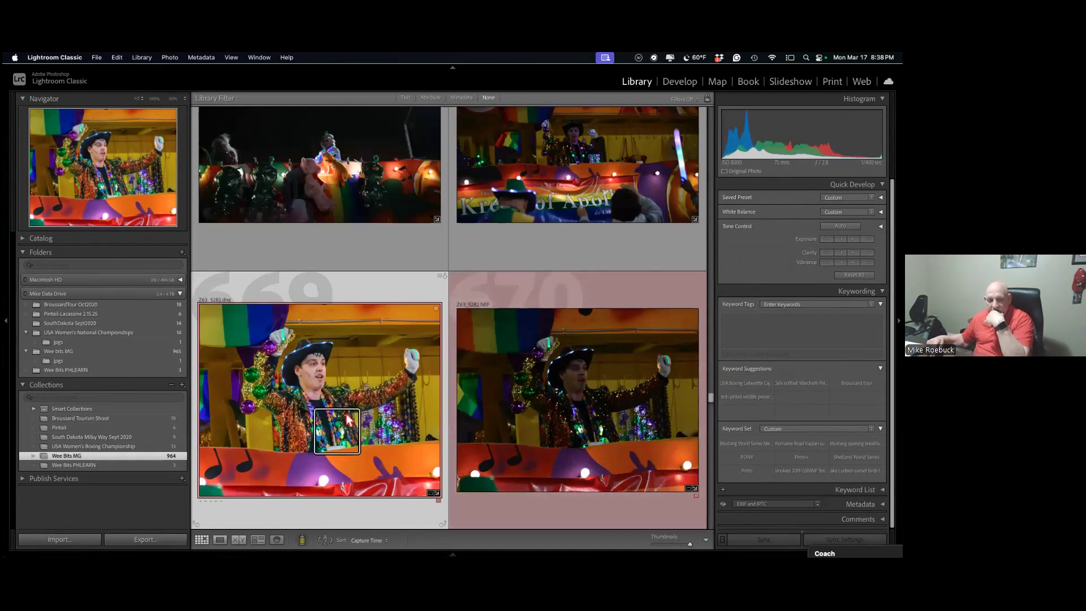
{"action": "scroll", "coordinate": [329, 390], "scroll_direction": "down", "scroll_amount": 2}
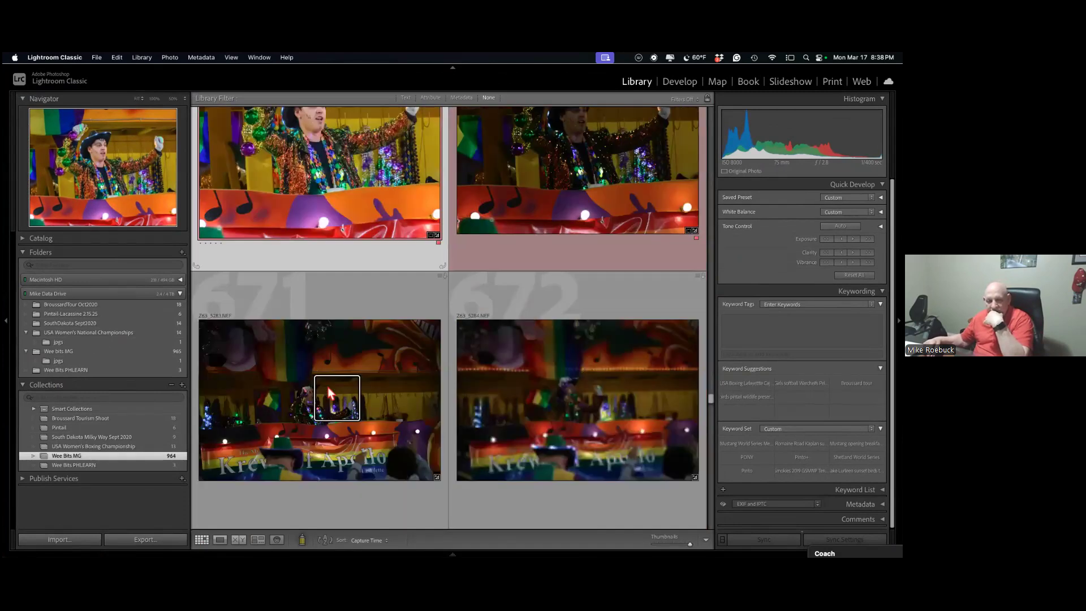
{"action": "scroll", "coordinate": [327, 386], "scroll_direction": "up", "scroll_amount": 2}
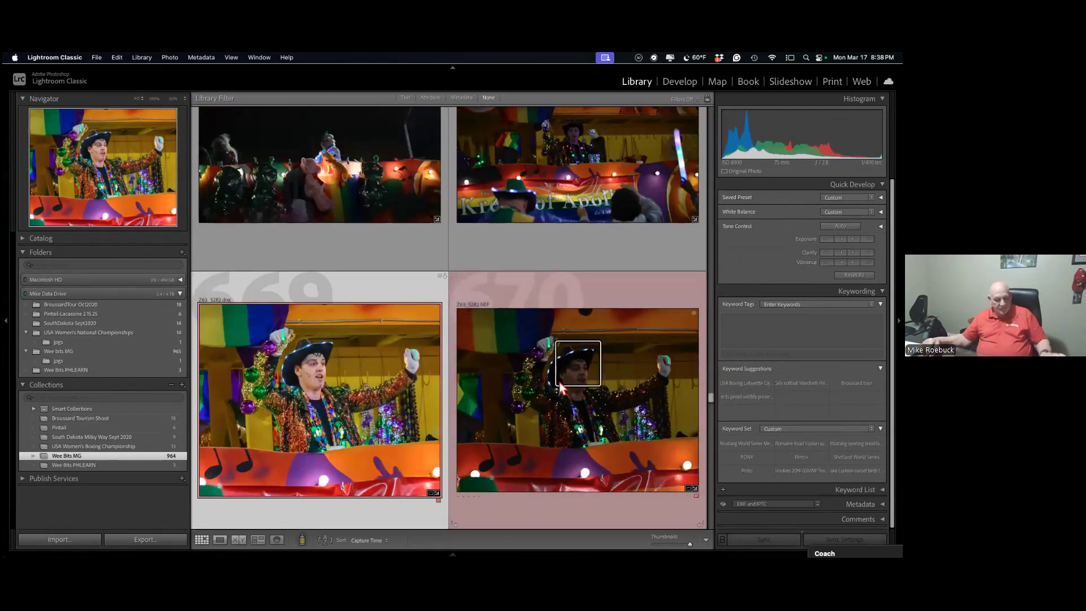
{"action": "scroll", "coordinate": [561, 389], "scroll_direction": "up", "scroll_amount": 2}
{"action": "scroll", "coordinate": [562, 389], "scroll_direction": "down", "scroll_amount": 2}
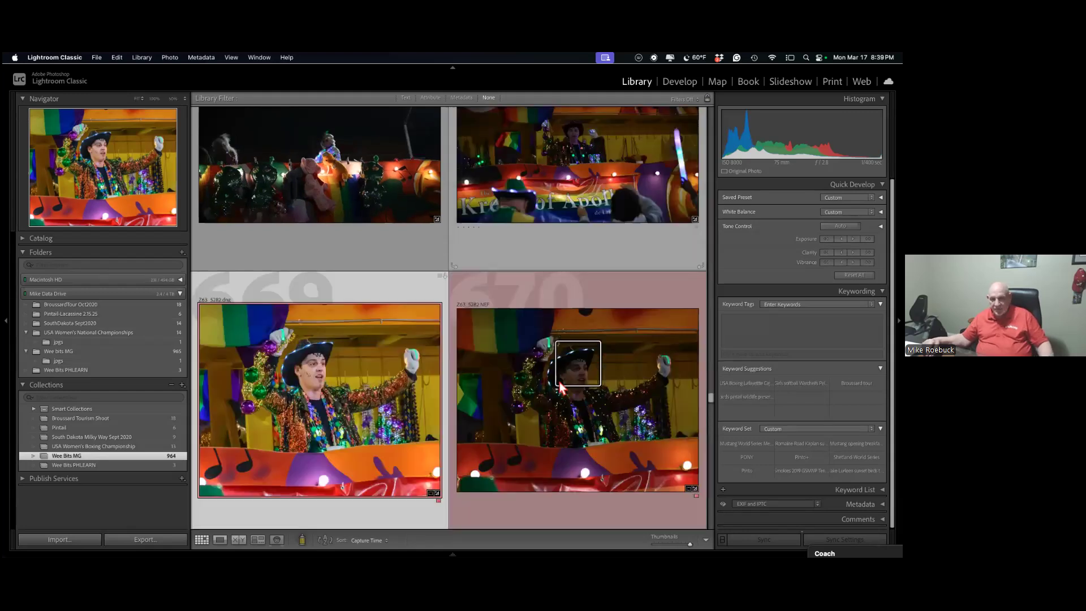
{"action": "double_click", "coordinate": [561, 388]}
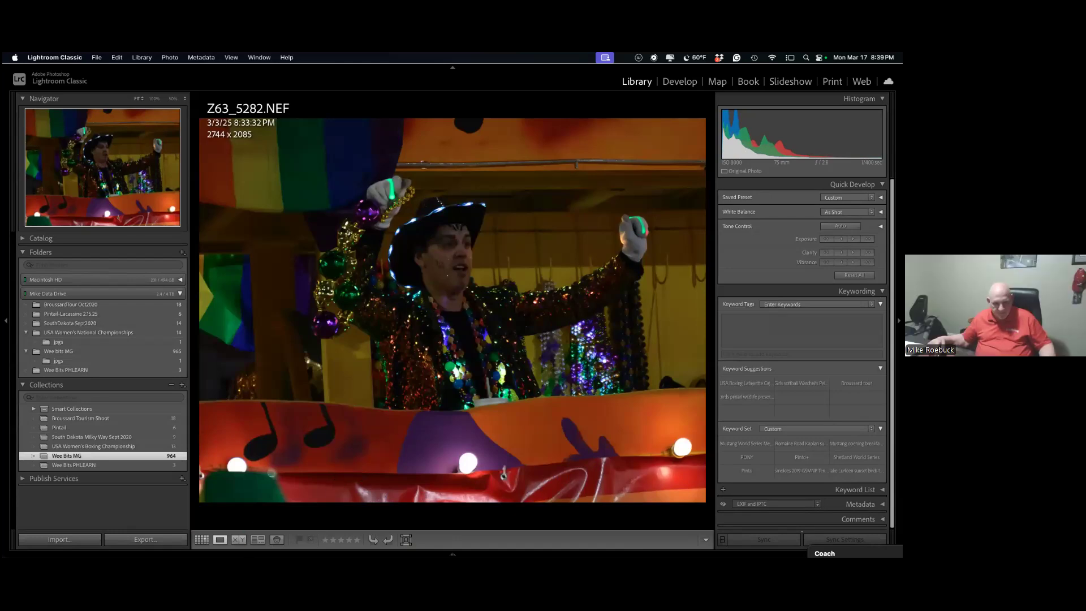
Select Z63_5282.NEF together with Z63_5282.dng and show the two photos side by side for comparison.
{"action": "left_click", "coordinate": [209, 538]}
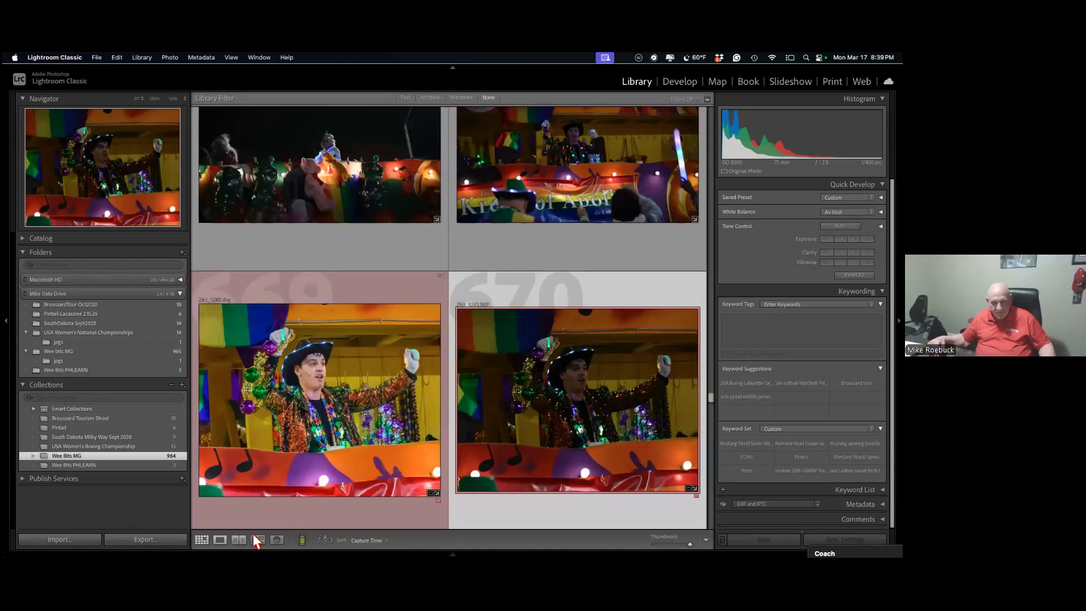
{"action": "left_click", "coordinate": [306, 481], "text": "super"}
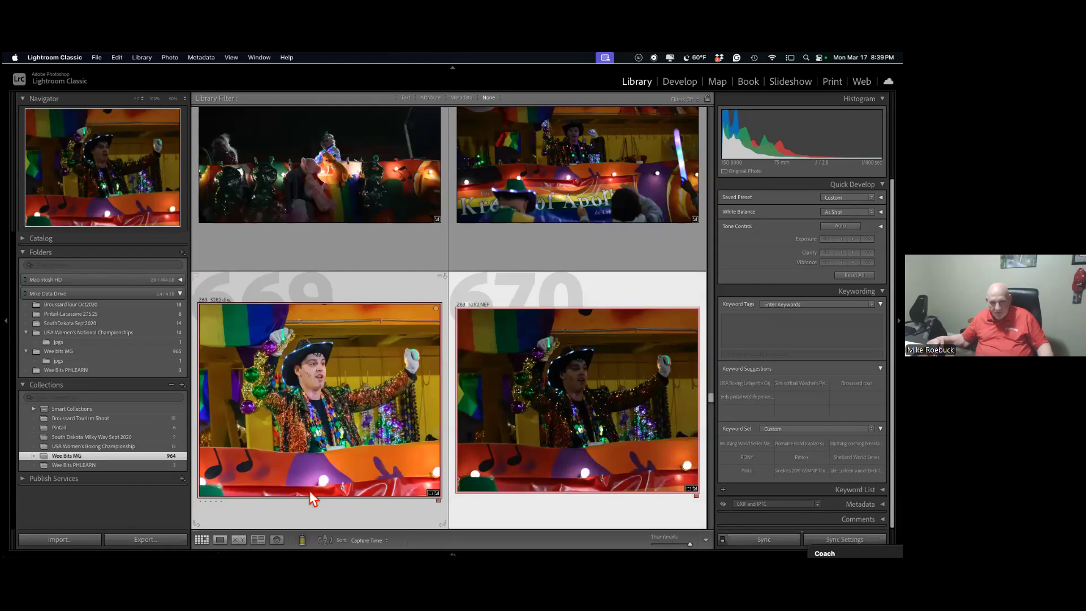
{"action": "left_click", "coordinate": [239, 539]}
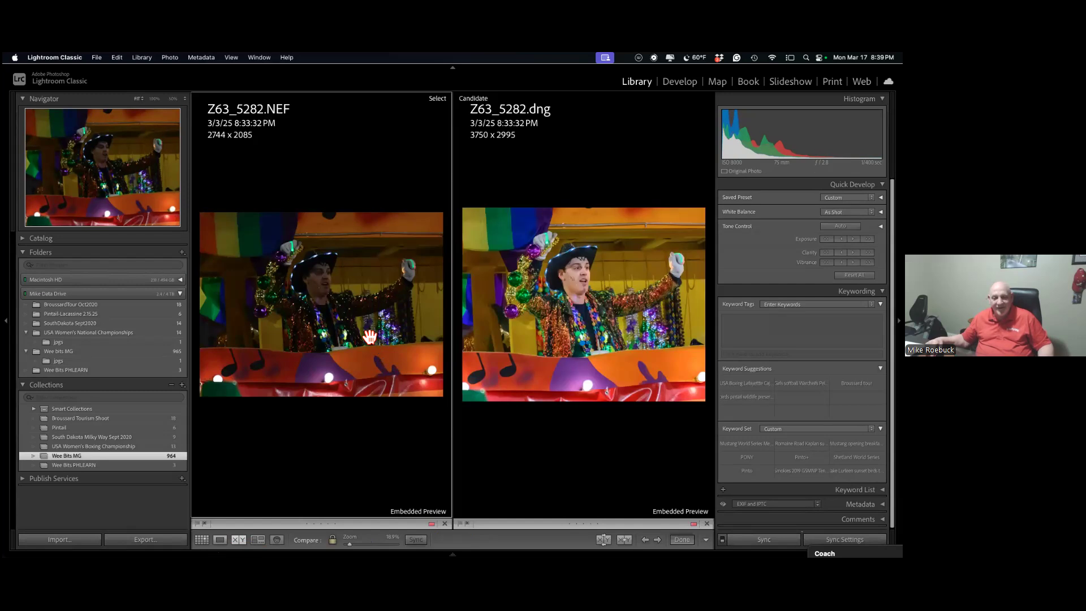
Compare the man's face and costume at 100% in the NEF and DNG, and return to the full view.
{"action": "left_click", "coordinate": [360, 308]}
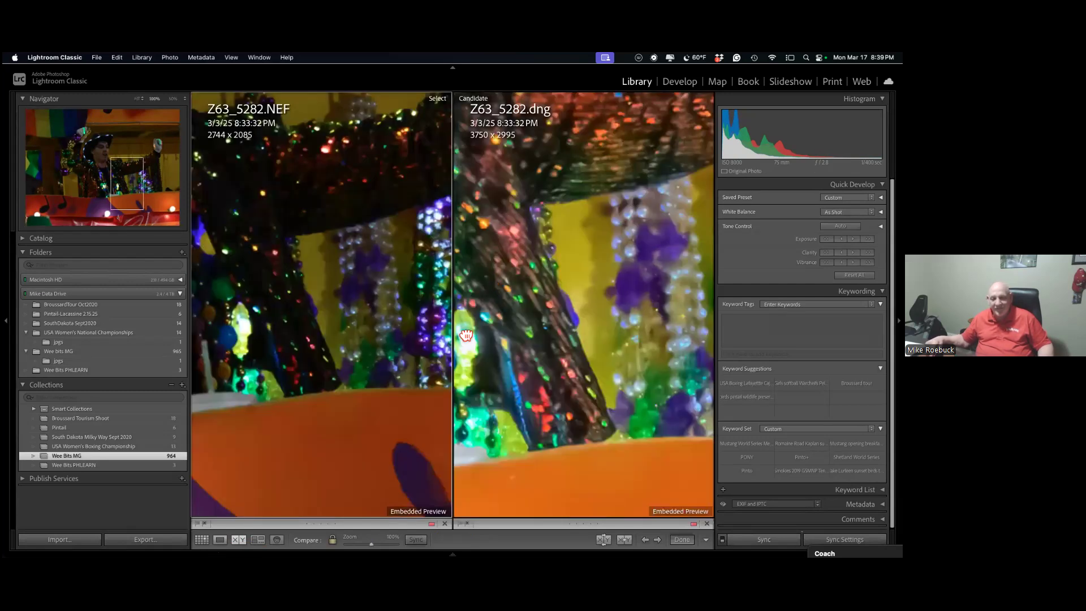
{"action": "left_click_drag", "start_coordinate": [543, 341], "coordinate": [661, 429]}
{"action": "scroll", "coordinate": [561, 481], "scroll_direction": "up", "scroll_amount": 10}
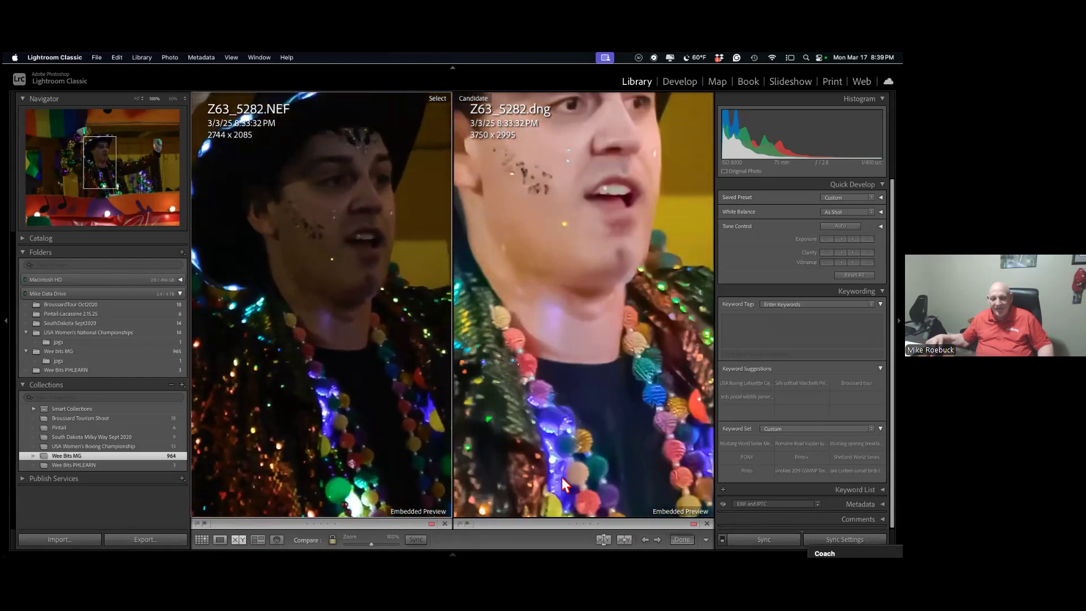
{"action": "scroll", "coordinate": [559, 457], "scroll_direction": "up", "scroll_amount": 5}
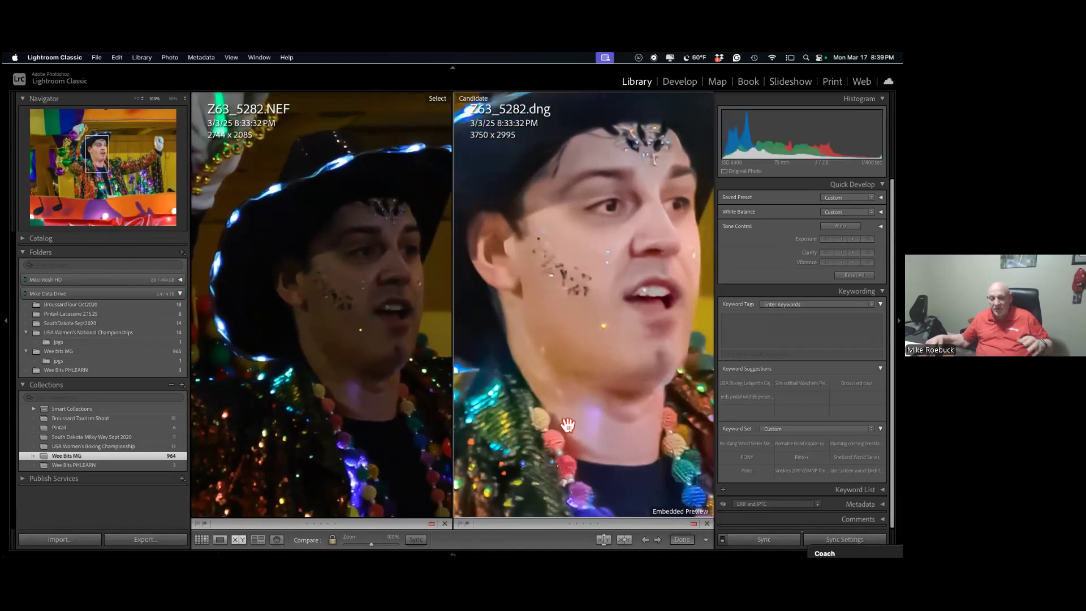
{"action": "left_click", "coordinate": [373, 364]}
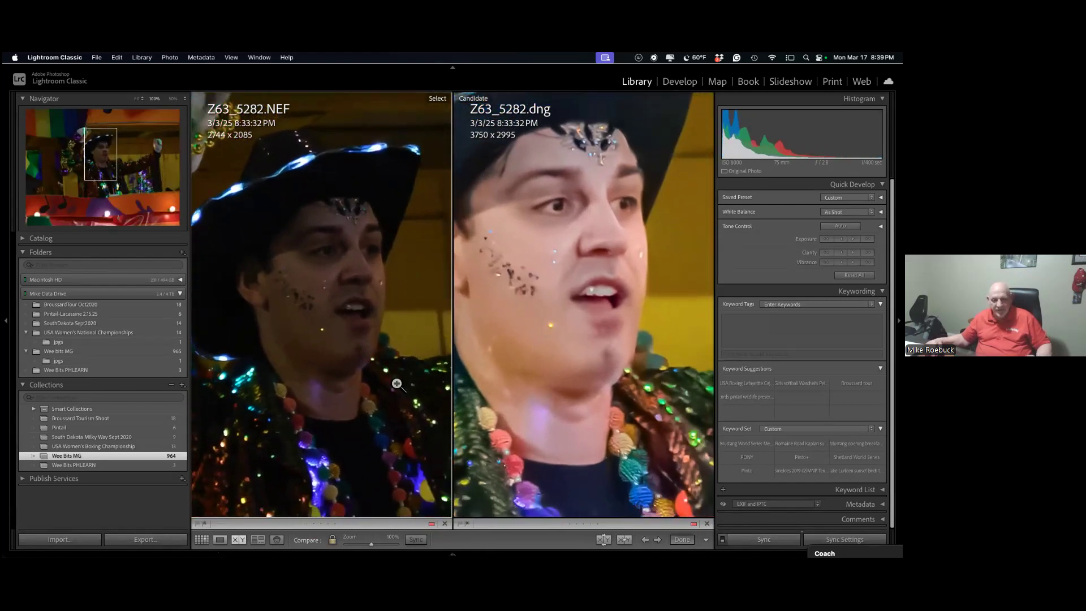
{"action": "left_click", "coordinate": [398, 383]}
{"action": "left_click", "coordinate": [613, 363]}
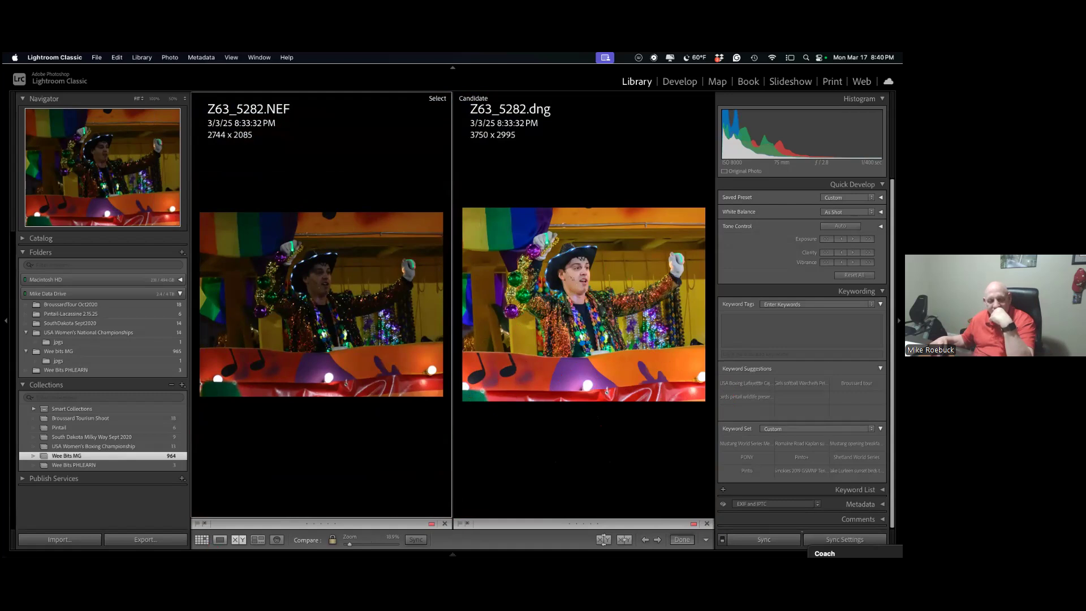
Open Advanced Masking-1.arw from the Wee Bits PHLEARN collection in the Develop module.
{"action": "left_click", "coordinate": [202, 539]}
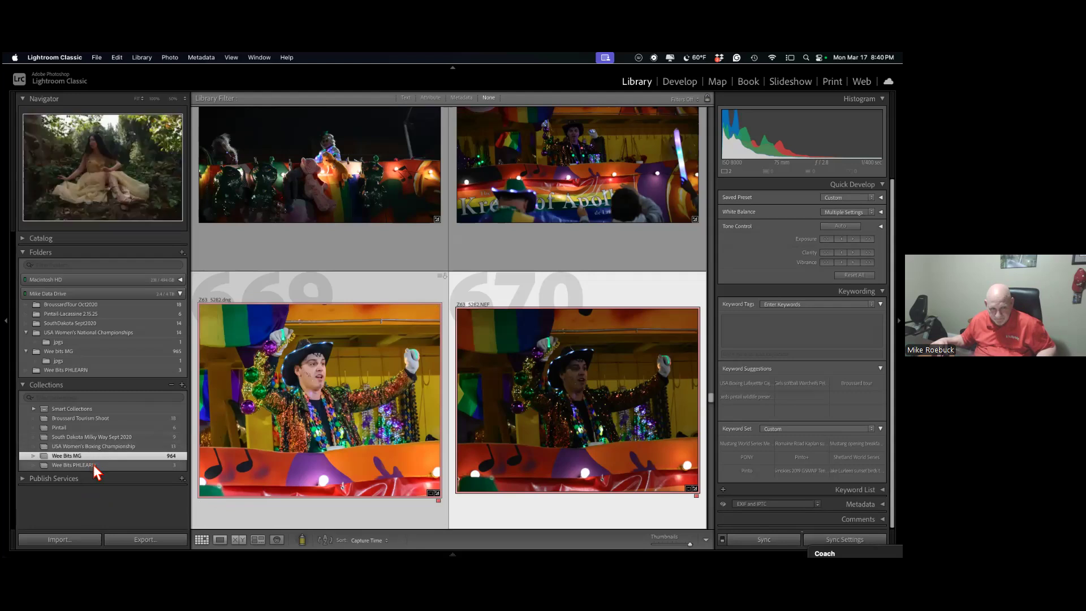
{"action": "left_click", "coordinate": [72, 466]}
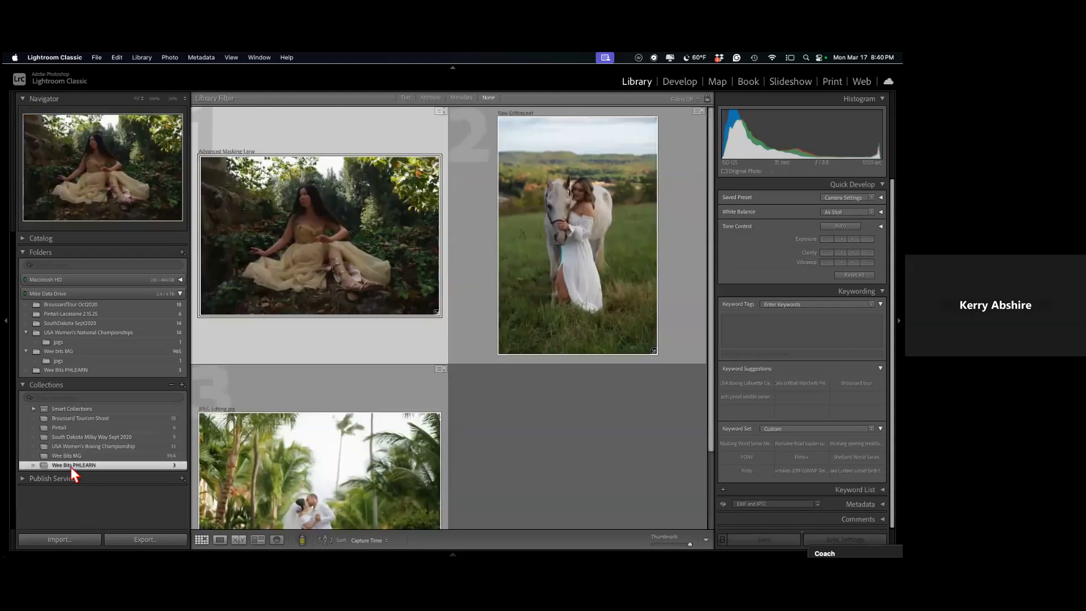
{"action": "double_click", "coordinate": [345, 291]}
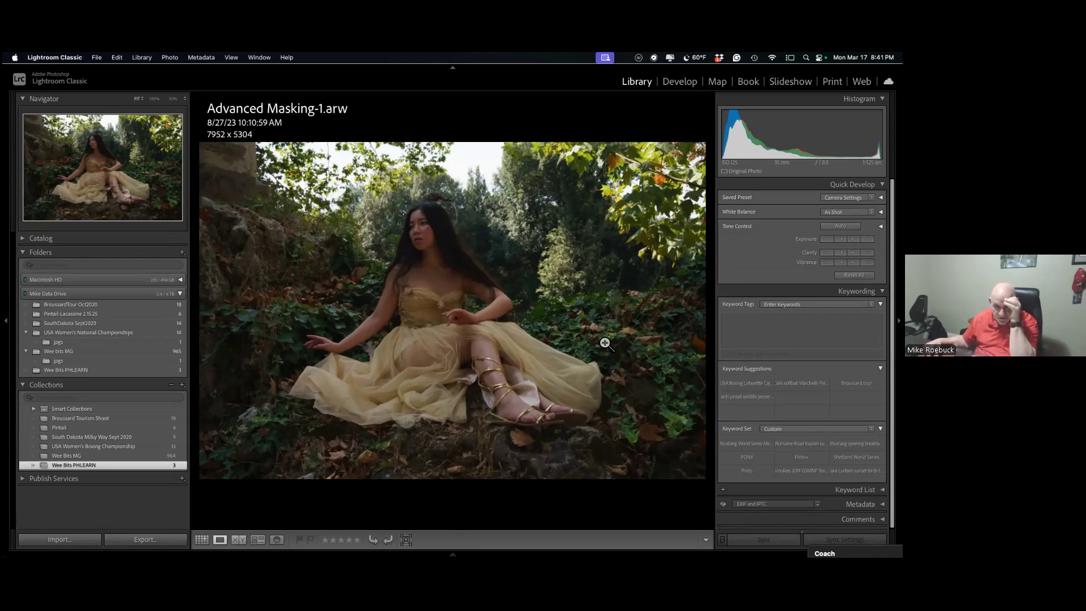
{"action": "left_click", "coordinate": [680, 86]}
{"action": "mouse_move", "coordinate": [452, 553]}
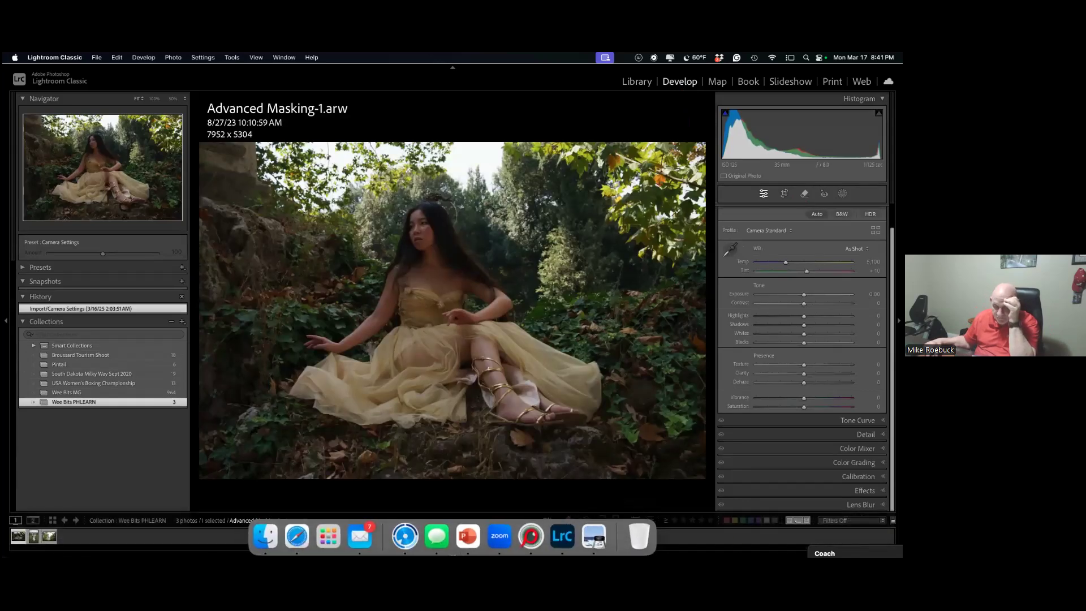
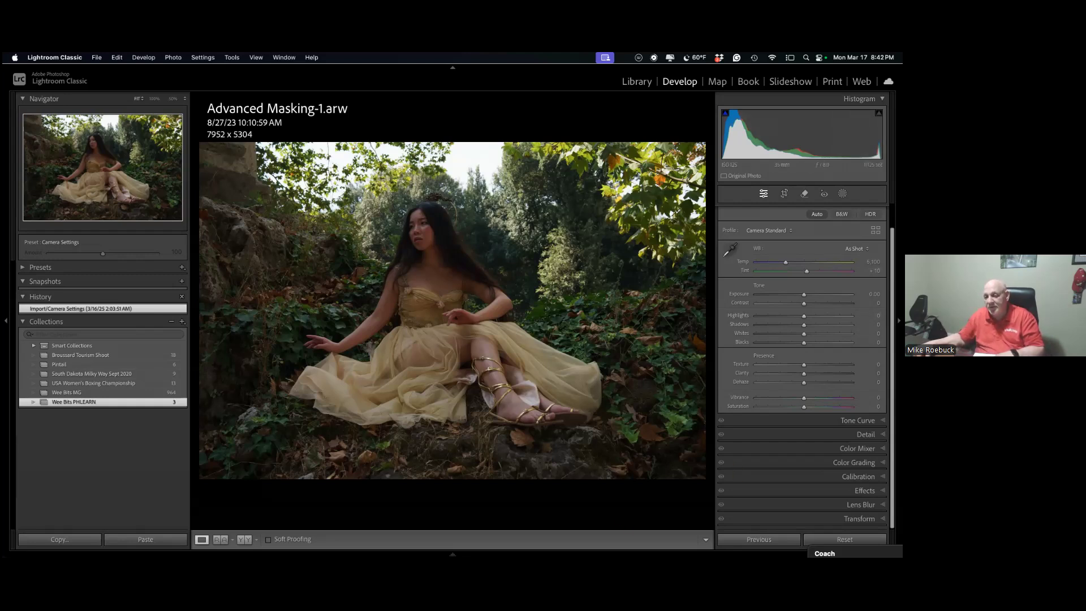
Apply the automatic tone settings to the photo and add a mask that selects the background.
{"action": "left_click", "coordinate": [817, 214]}
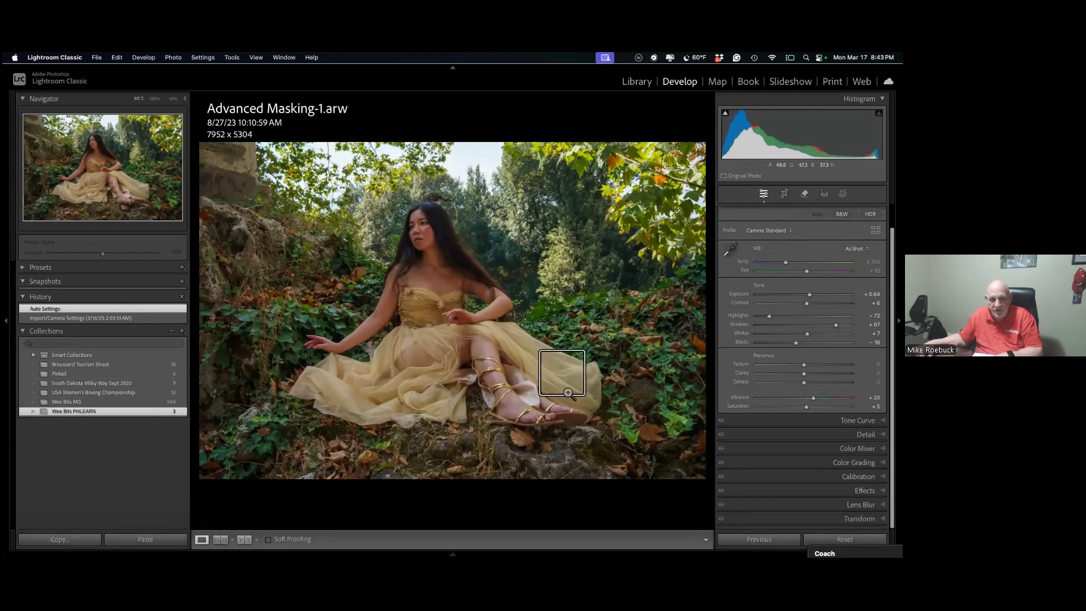
{"action": "mouse_move", "coordinate": [512, 554]}
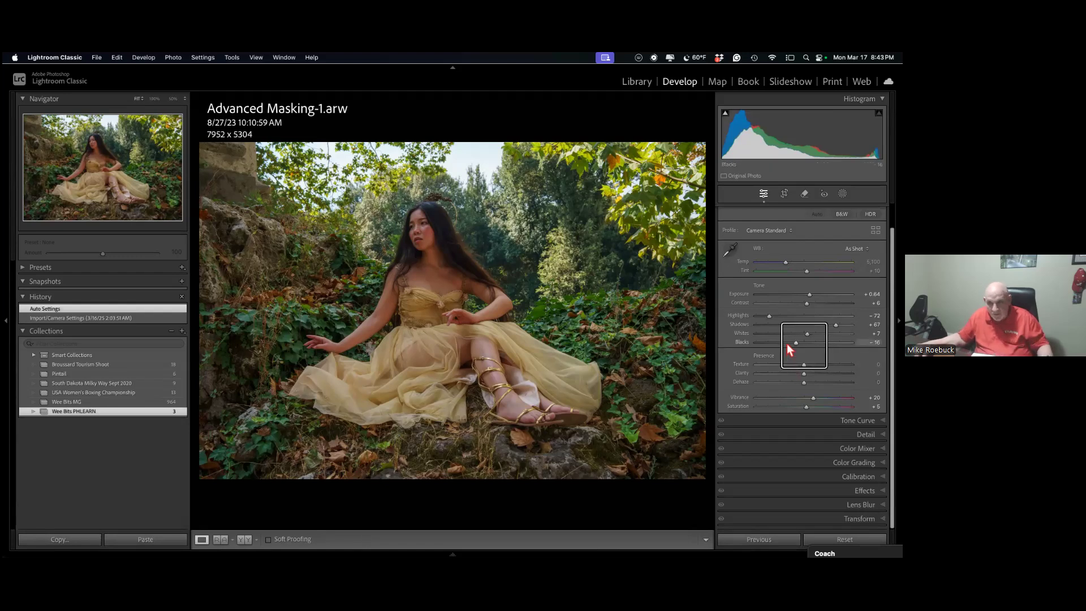
{"action": "key", "text": "shift+w"}
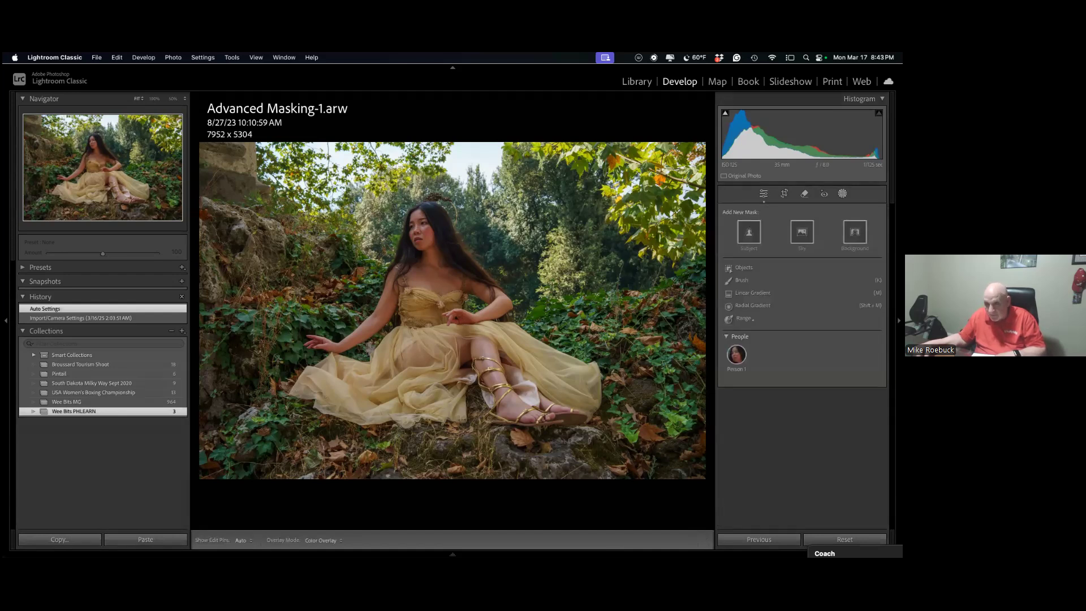
{"action": "left_click", "coordinate": [854, 232]}
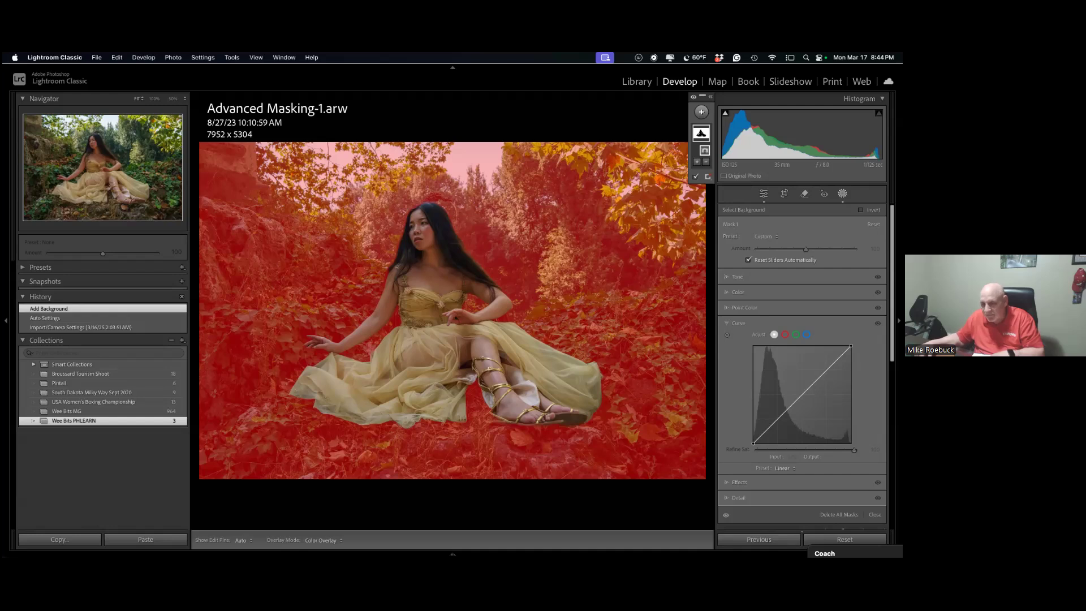
Set the background mask's Tint to -27 and its Saturation to 24.
{"action": "left_click", "coordinate": [727, 278]}
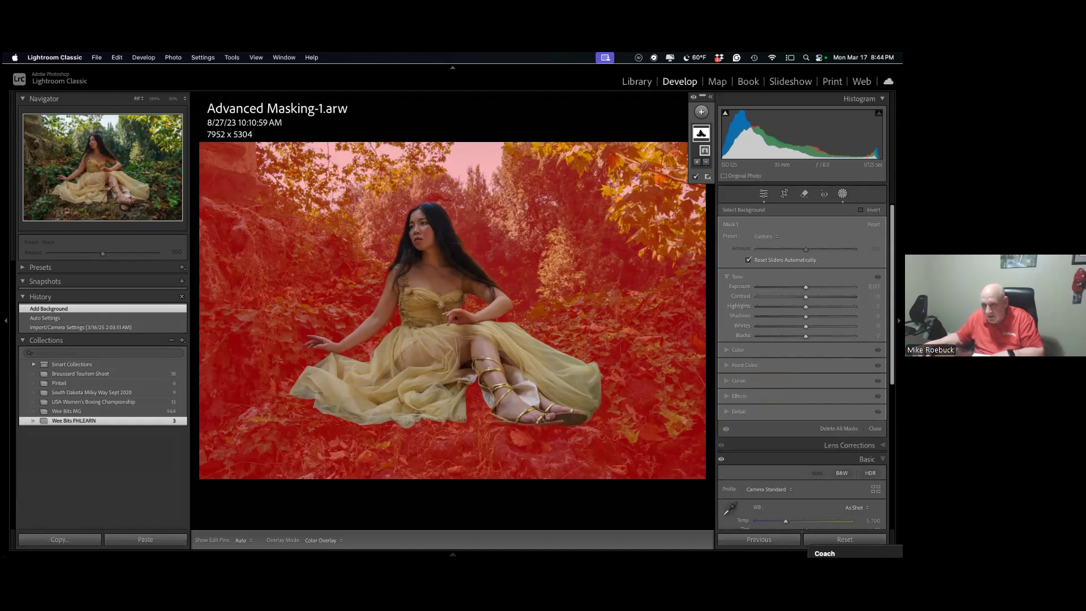
{"action": "left_click", "coordinate": [727, 349]}
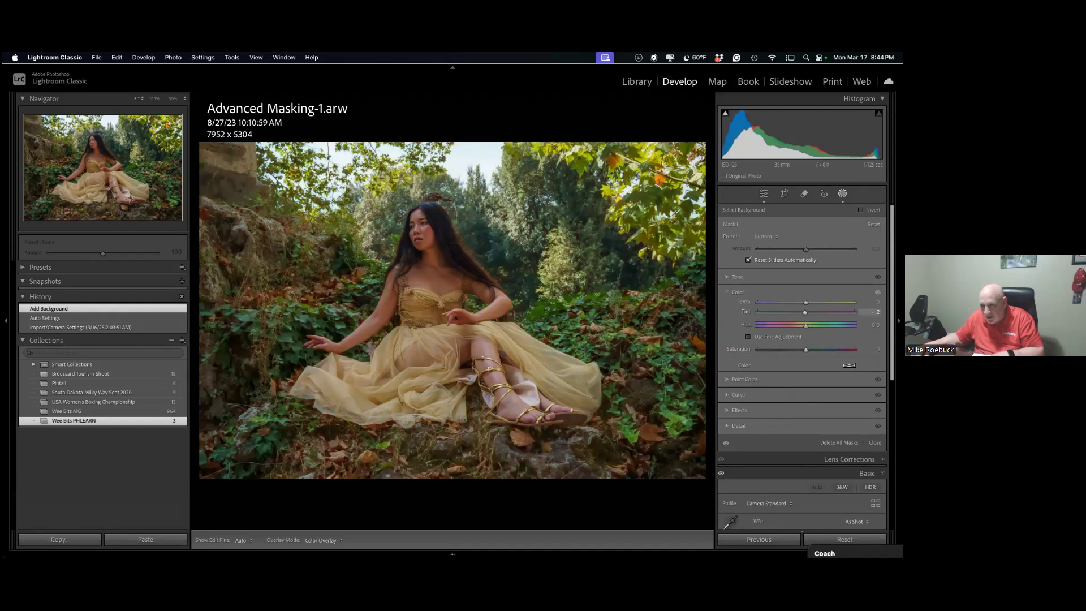
{"action": "left_click_drag", "start_coordinate": [803, 312], "coordinate": [795, 312]}
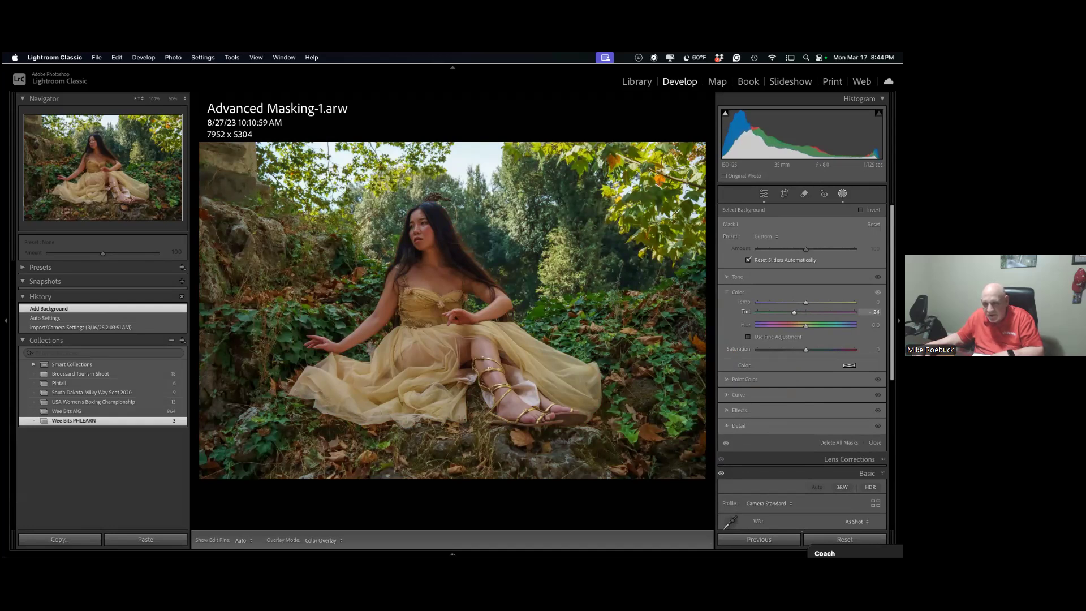
{"action": "left_click_drag", "start_coordinate": [792, 312], "coordinate": [793, 311]}
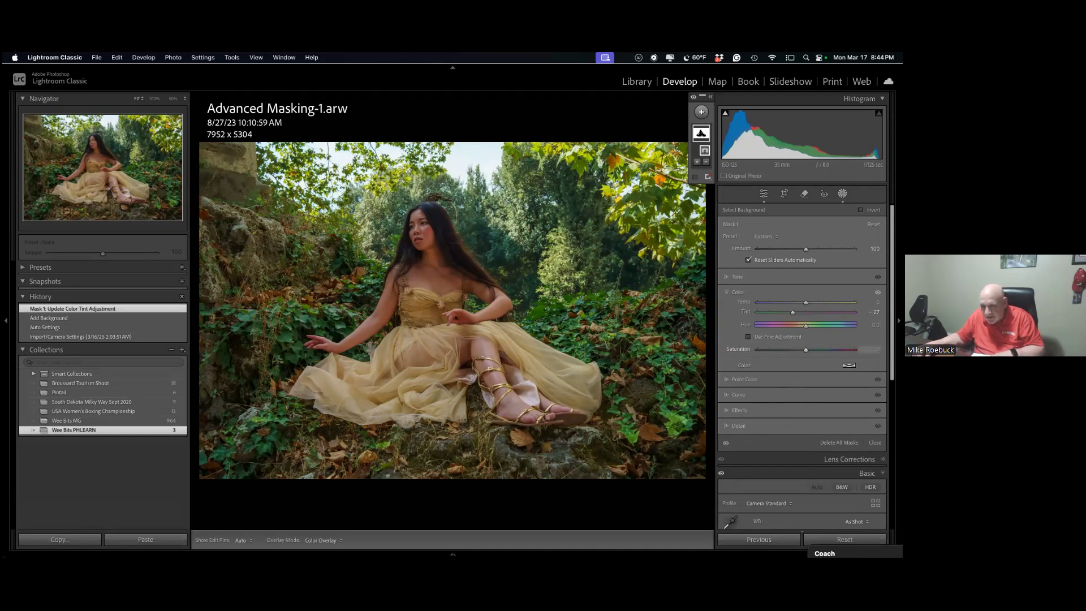
{"action": "left_click_drag", "start_coordinate": [806, 350], "coordinate": [812, 349]}
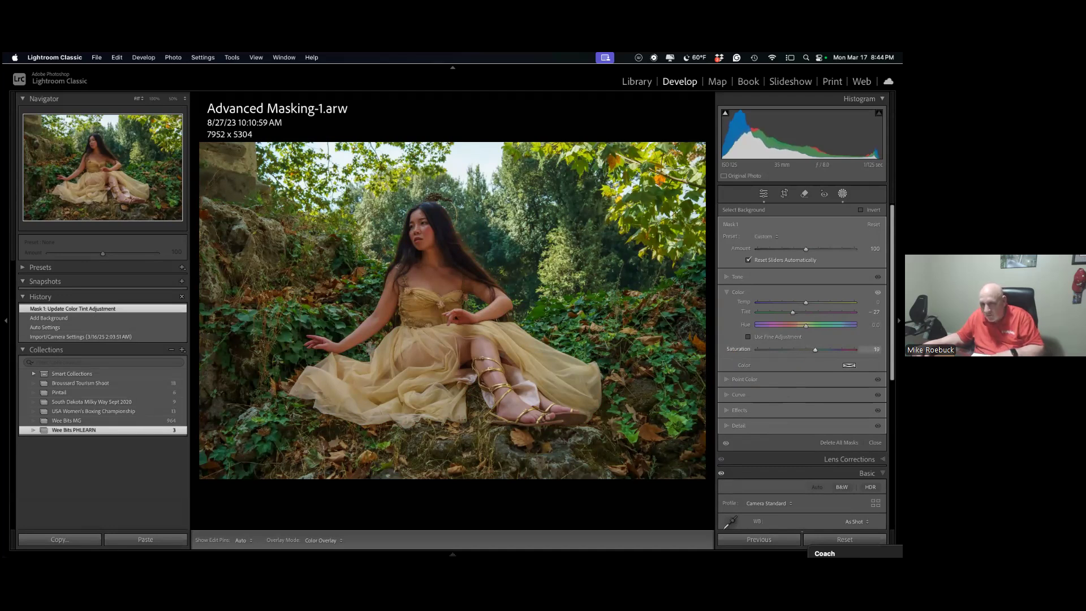
{"action": "mouse_move", "coordinate": [706, 137]}
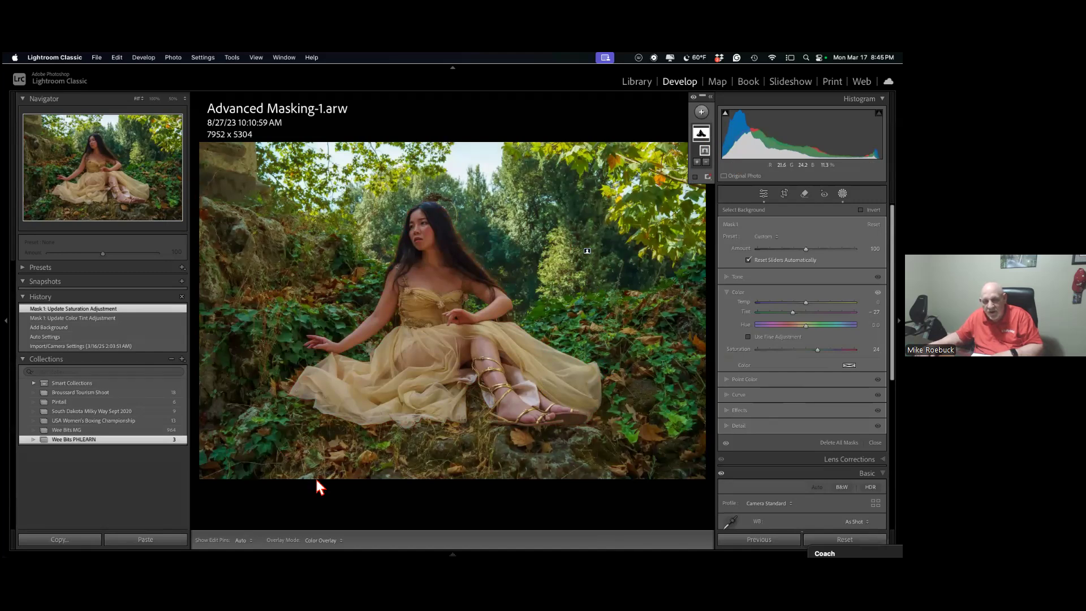
{"action": "mouse_move", "coordinate": [628, 551]}
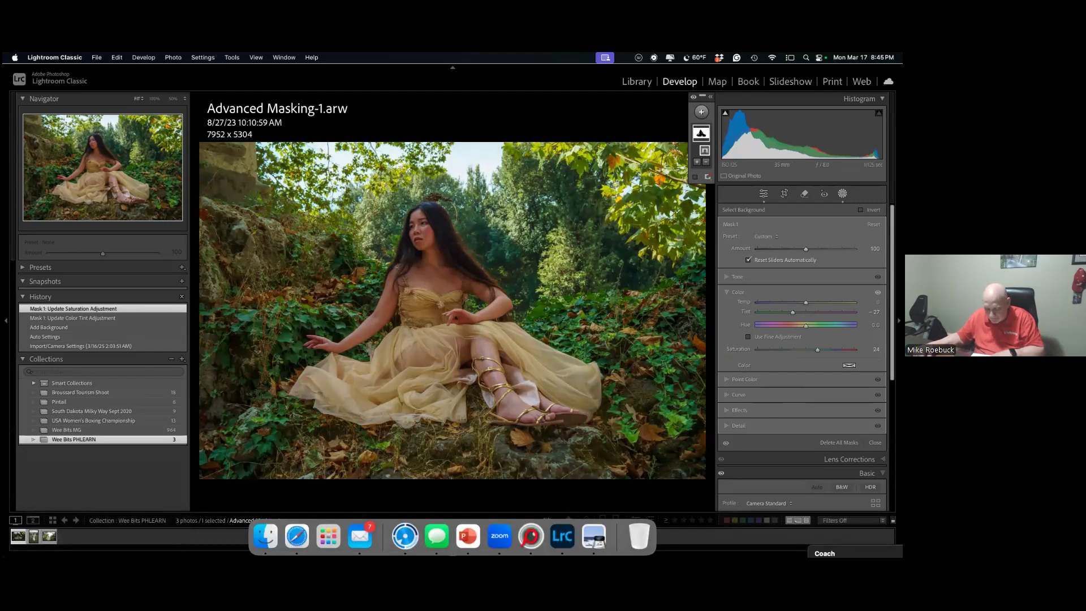
Add a mask that selects the sky and set its color temperature to -38.
{"action": "left_click", "coordinate": [701, 113]}
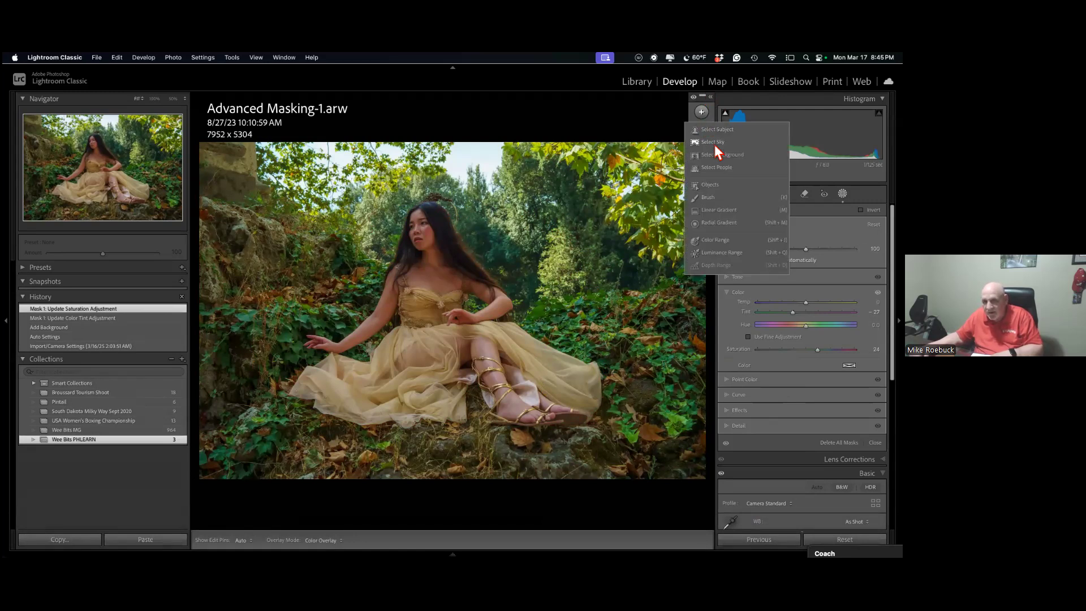
{"action": "left_click", "coordinate": [713, 142]}
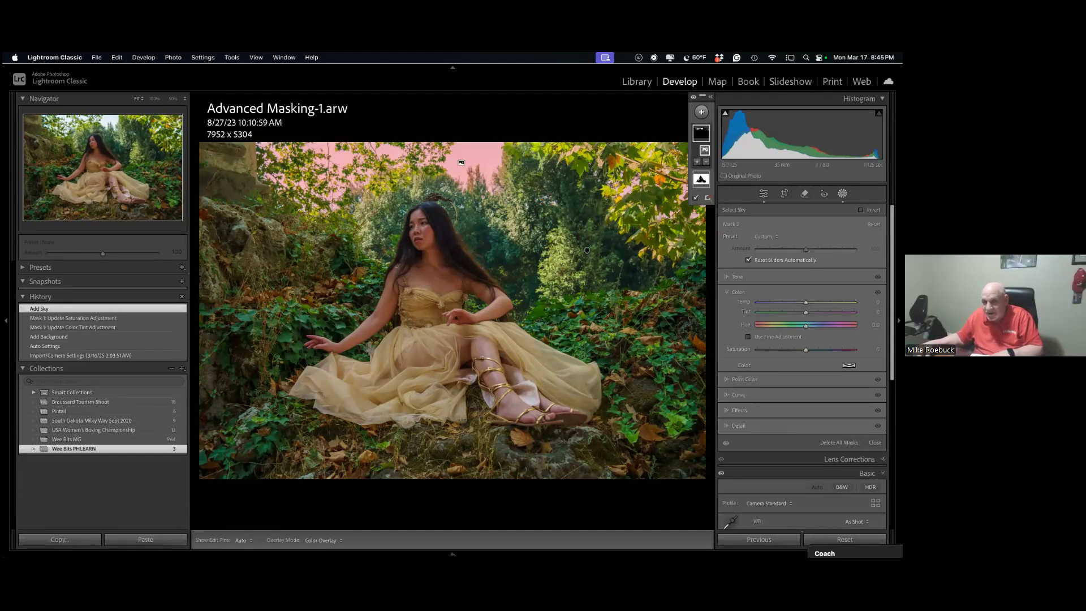
{"action": "left_click_drag", "start_coordinate": [806, 303], "coordinate": [806, 302]}
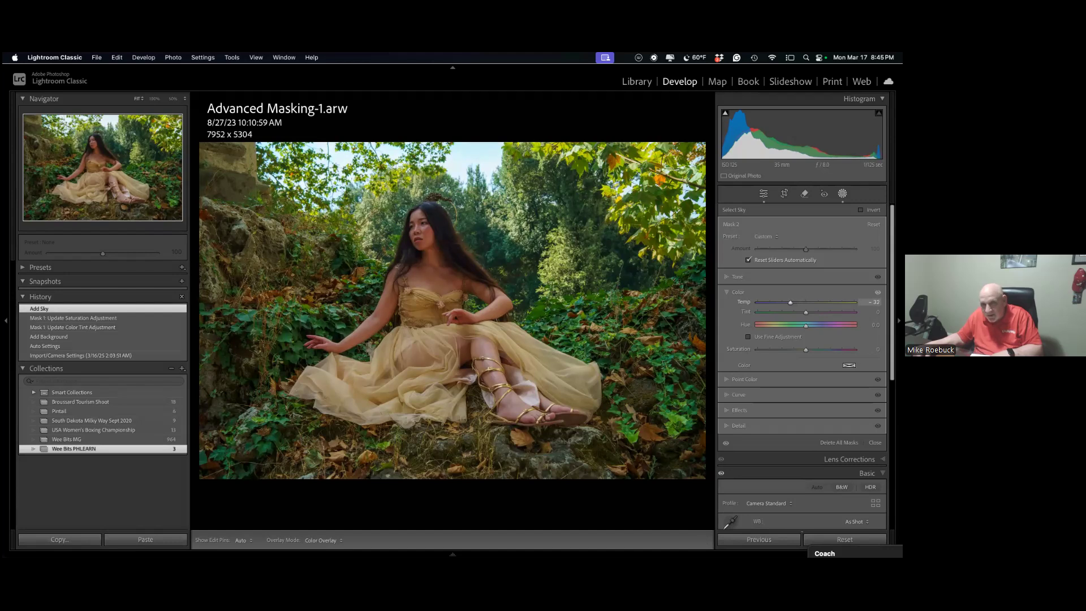
{"action": "mouse_move", "coordinate": [788, 302]}
{"action": "left_mouse_down"}
{"action": "mouse_move", "coordinate": [775, 302]}
{"action": "mouse_move", "coordinate": [788, 303]}
{"action": "left_mouse_up"}
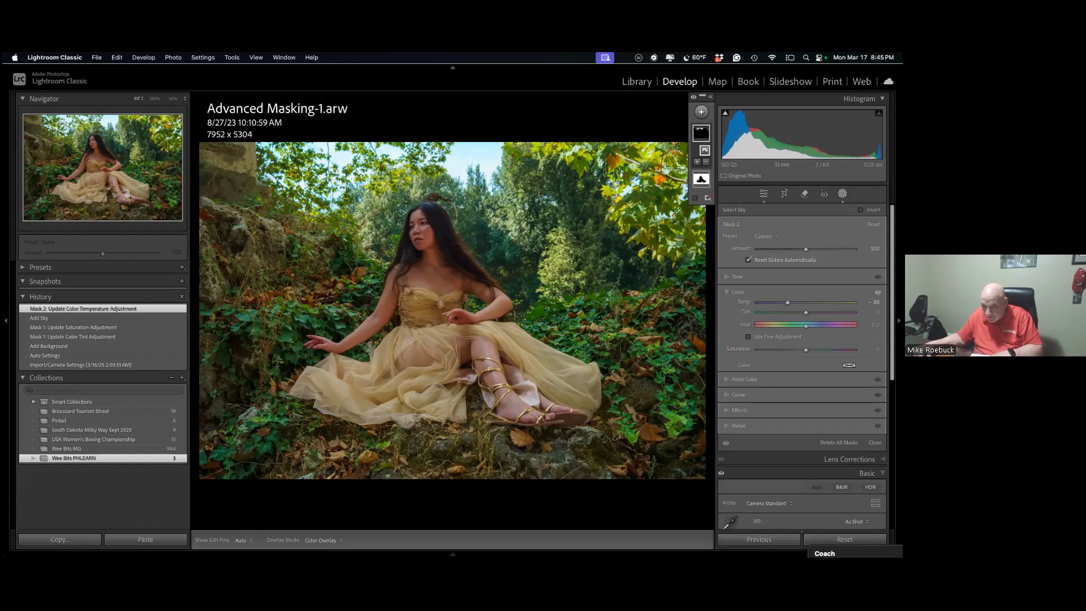
Add a new mask that selects the subject, the seated woman in the yellow dress.
{"action": "left_click", "coordinate": [701, 112]}
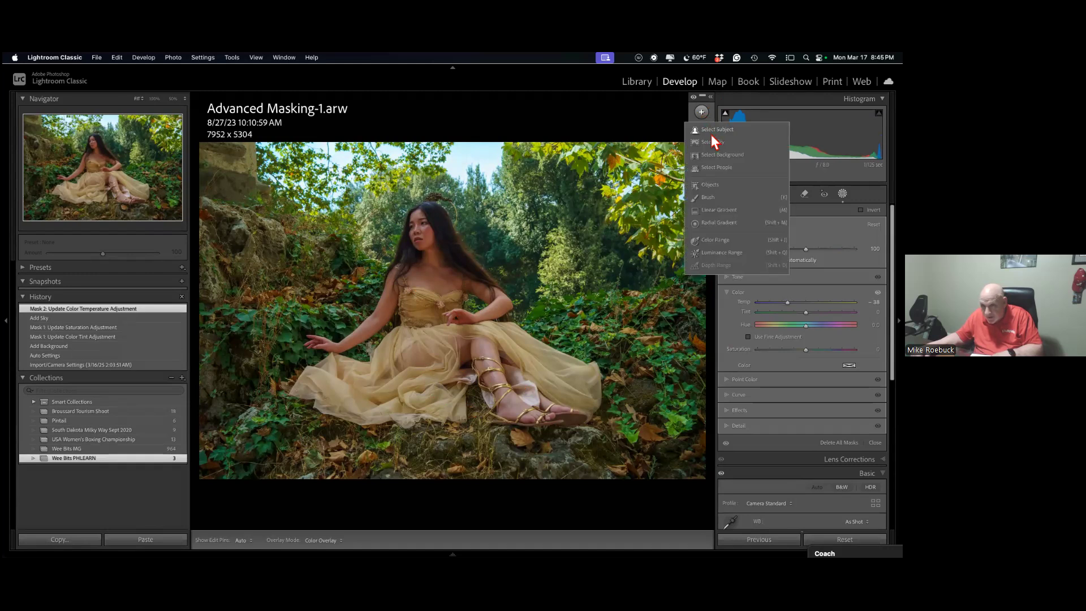
{"action": "left_click", "coordinate": [710, 129]}
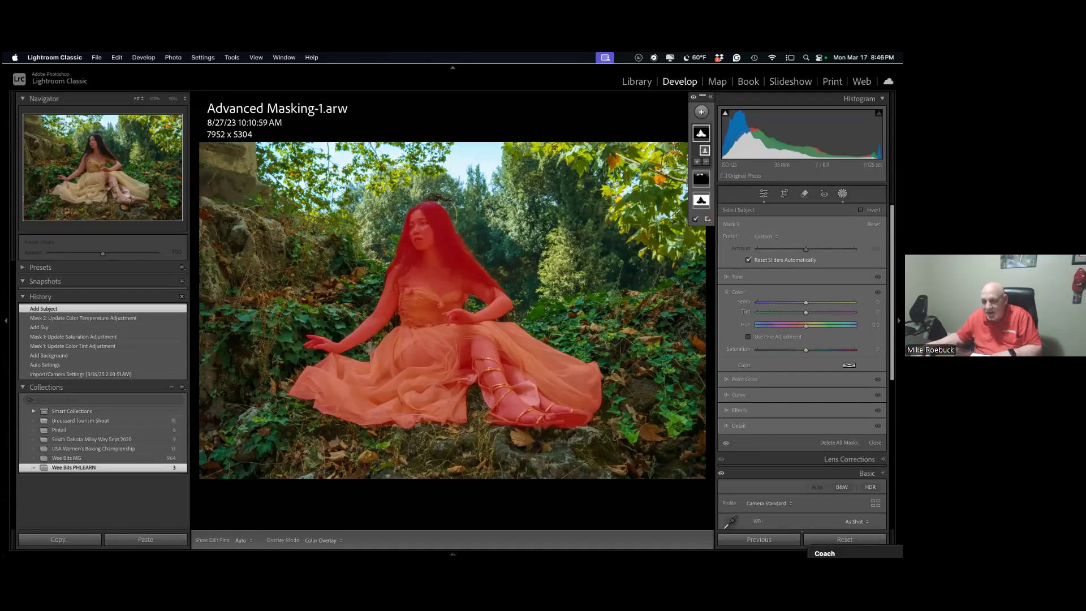
Set the subject mask's Exposure to 0.80, Highlights to 8 and Shadows to 22.
{"action": "left_click", "coordinate": [731, 276]}
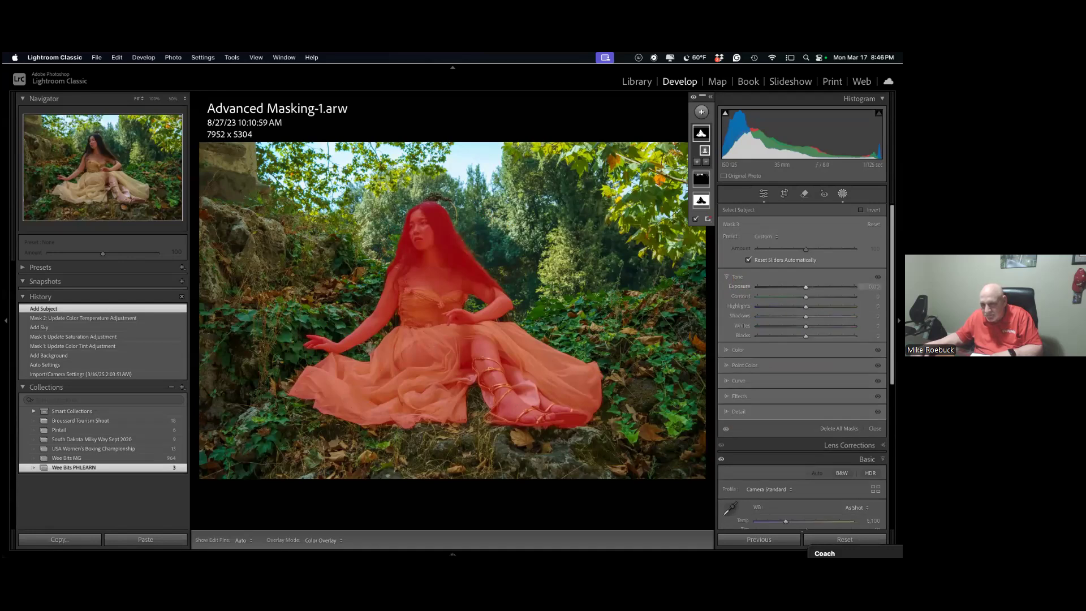
{"action": "left_click_drag", "start_coordinate": [806, 287], "coordinate": [814, 287]}
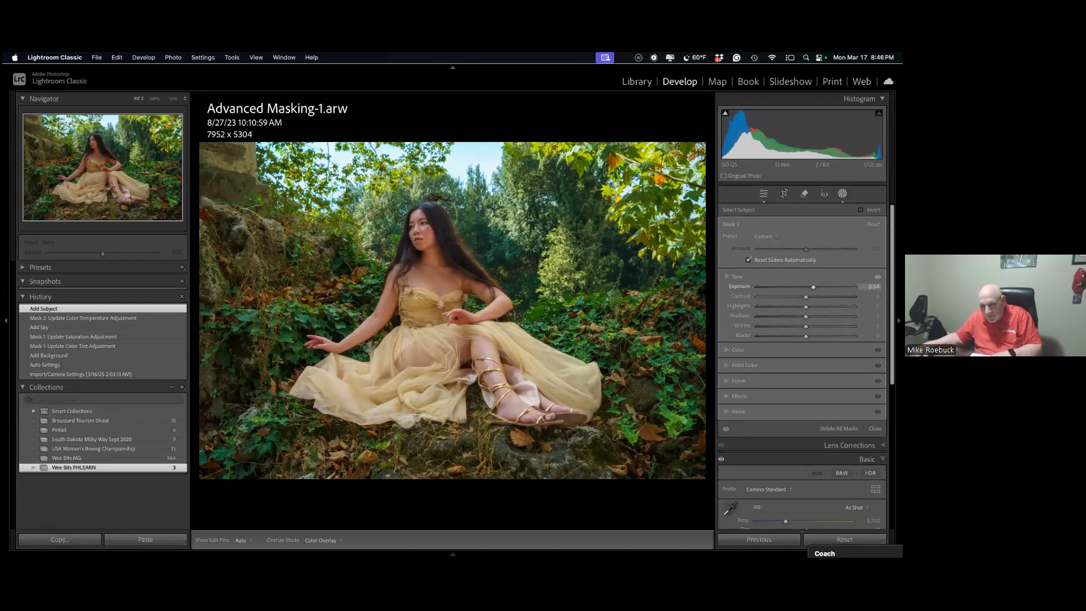
{"action": "left_click_drag", "start_coordinate": [815, 287], "coordinate": [809, 306]}
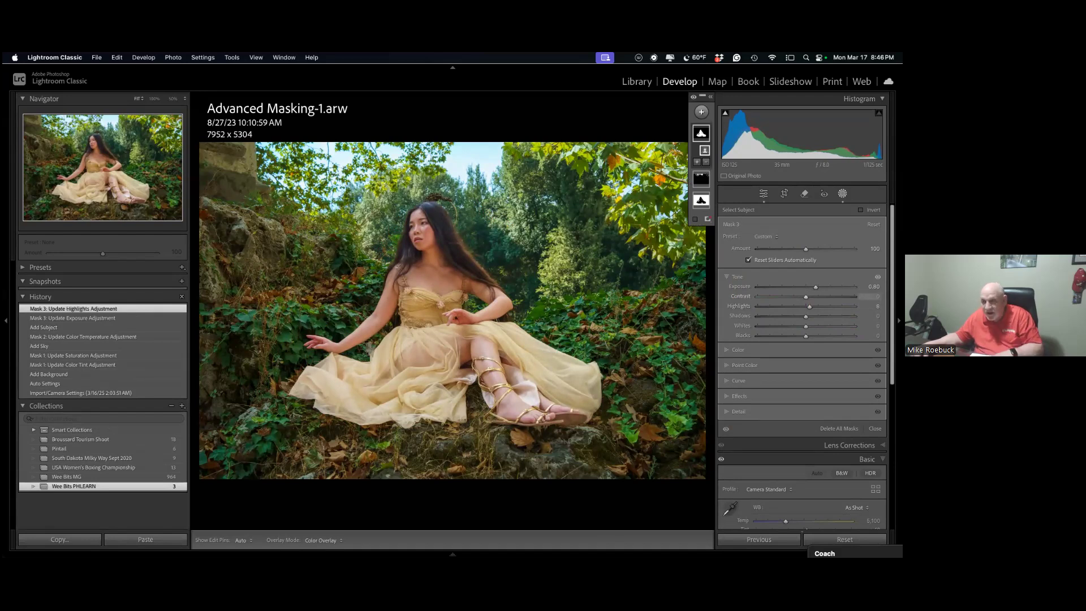
{"action": "left_click_drag", "start_coordinate": [805, 315], "coordinate": [812, 316]}
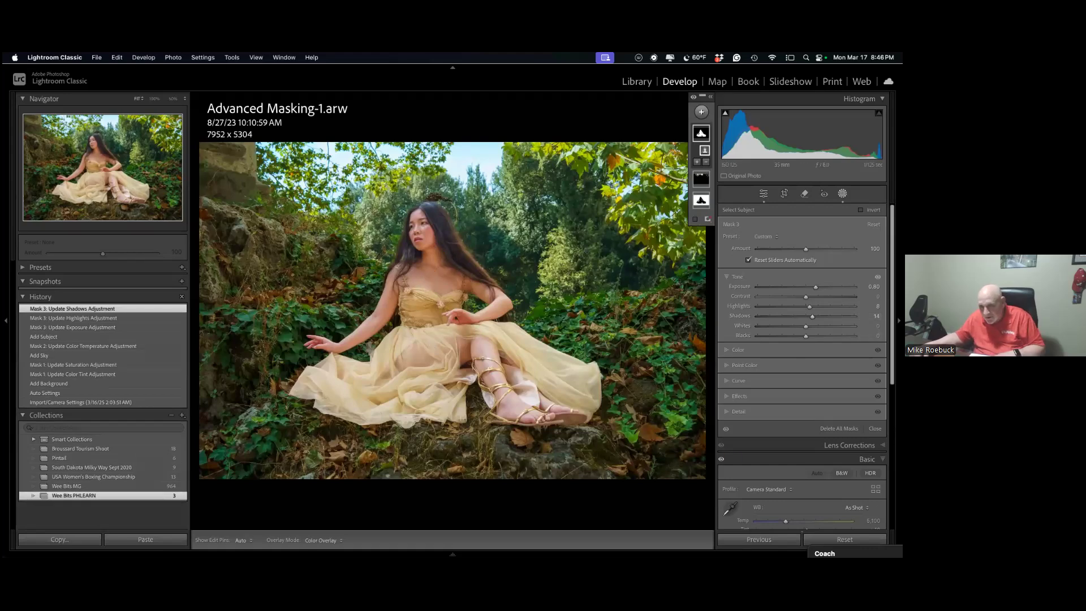
{"action": "left_click_drag", "start_coordinate": [812, 315], "coordinate": [817, 316]}
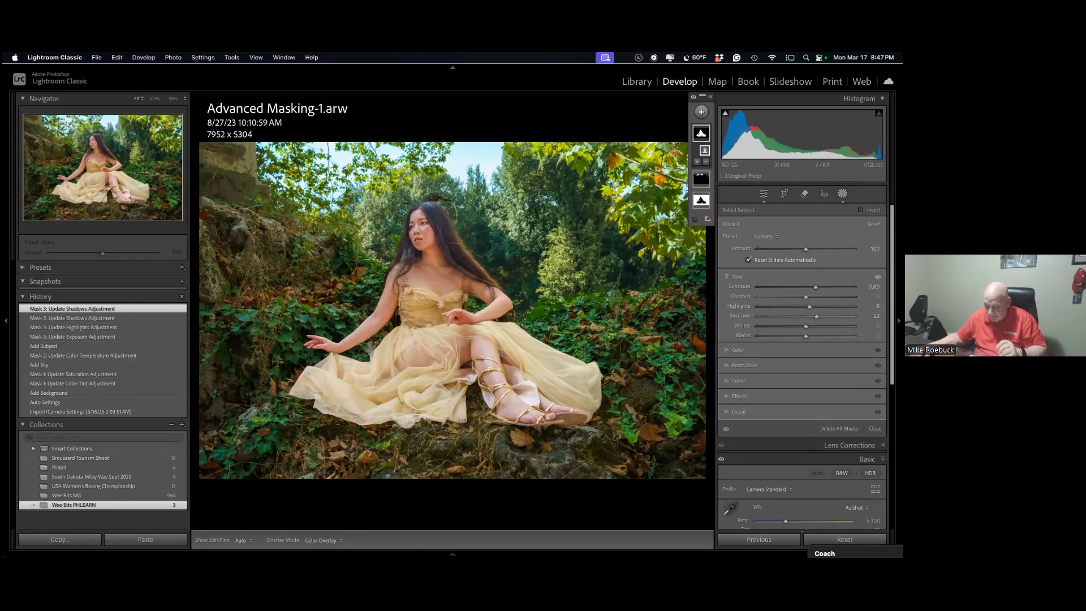
Add a large radial gradient mask centered on the woman's face and subtract the subject from it.
{"action": "left_click", "coordinate": [701, 112]}
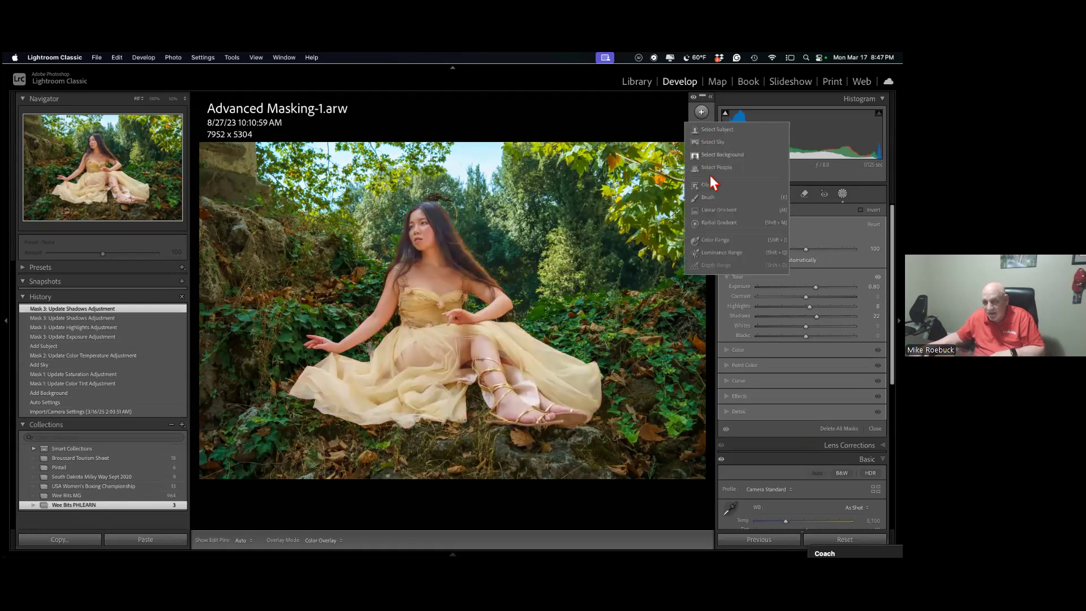
{"action": "left_click", "coordinate": [722, 229]}
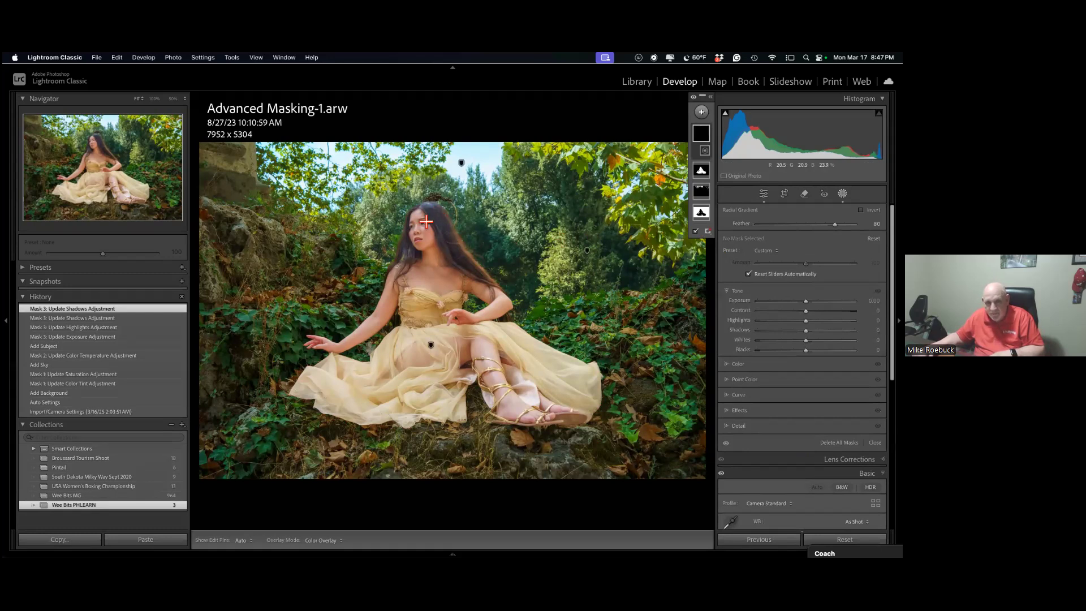
{"action": "left_click_drag", "start_coordinate": [426, 221], "coordinate": [568, 384]}
{"action": "left_click_drag", "start_coordinate": [411, 275], "coordinate": [412, 298]}
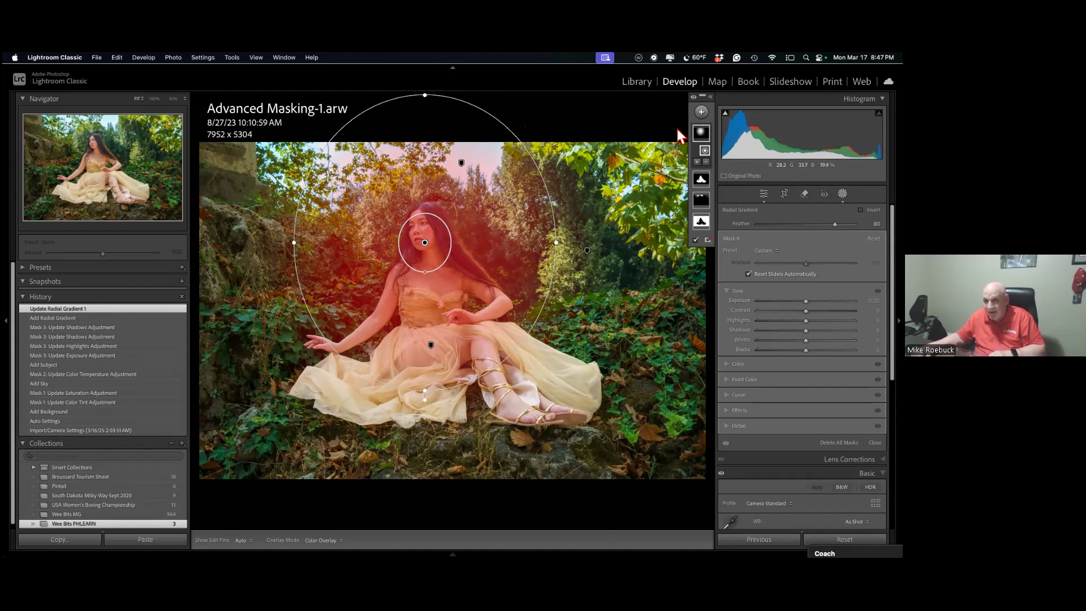
{"action": "mouse_move", "coordinate": [703, 167]}
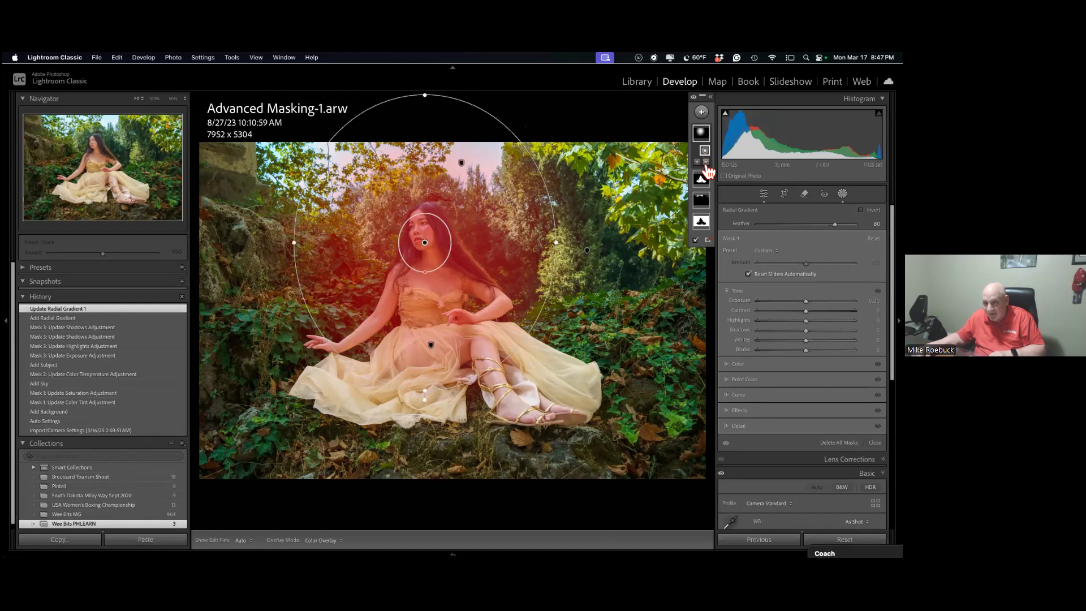
{"action": "left_click", "coordinate": [706, 163]}
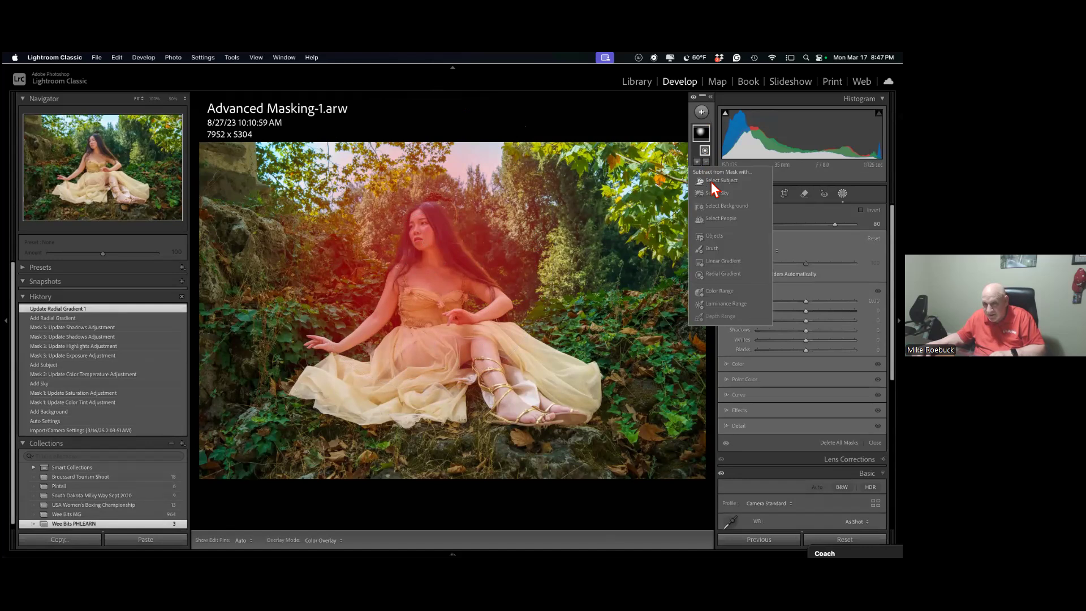
{"action": "left_click", "coordinate": [711, 181]}
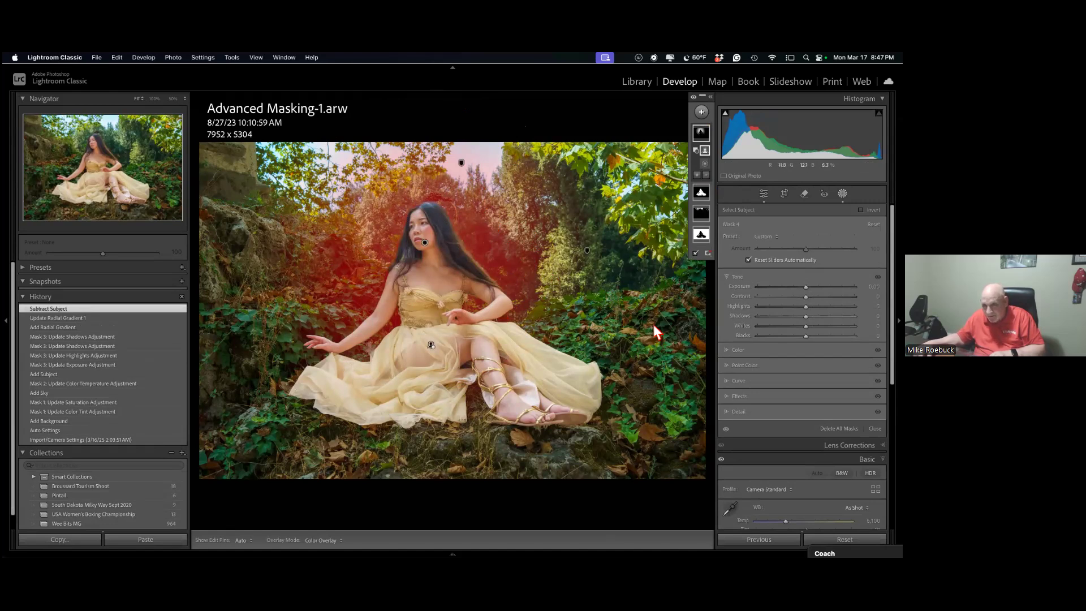
Warm the radial gradient mask's color temperature to about 56.
{"action": "left_click", "coordinate": [730, 355]}
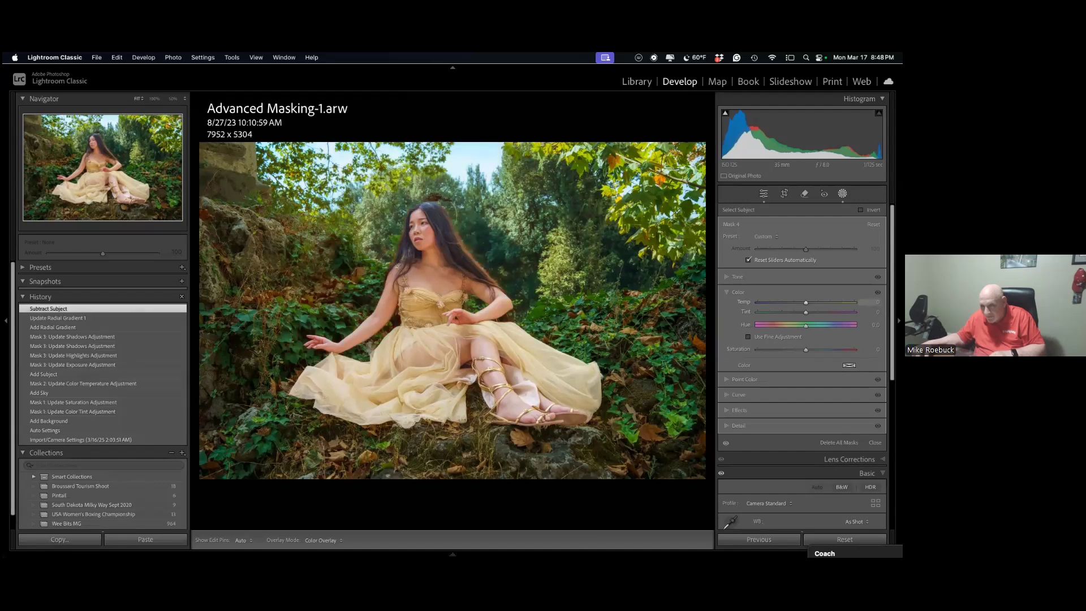
{"action": "left_click_drag", "start_coordinate": [808, 303], "coordinate": [827, 303]}
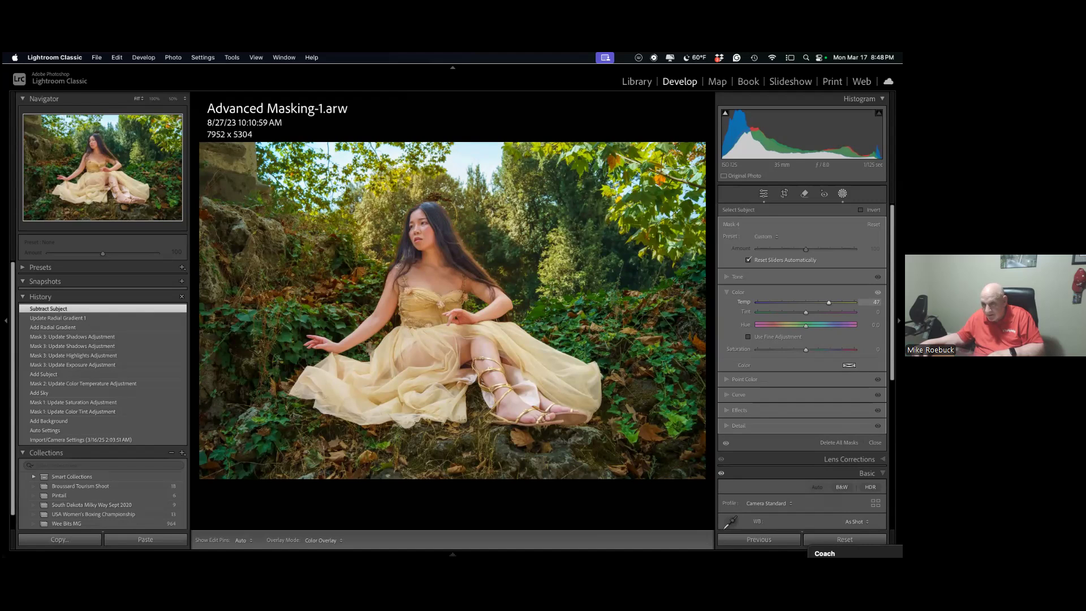
{"action": "key", "text": "Up"}
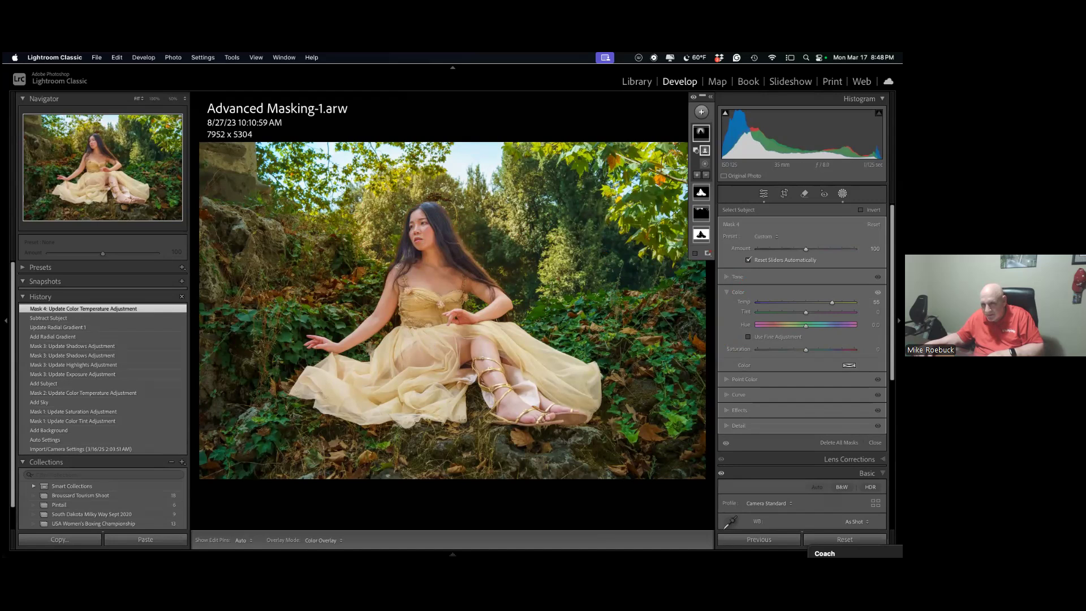
Set the radial gradient mask's Exposure to about 1.16, Shadows to 14 and Contrast to 6.
{"action": "left_click", "coordinate": [731, 276]}
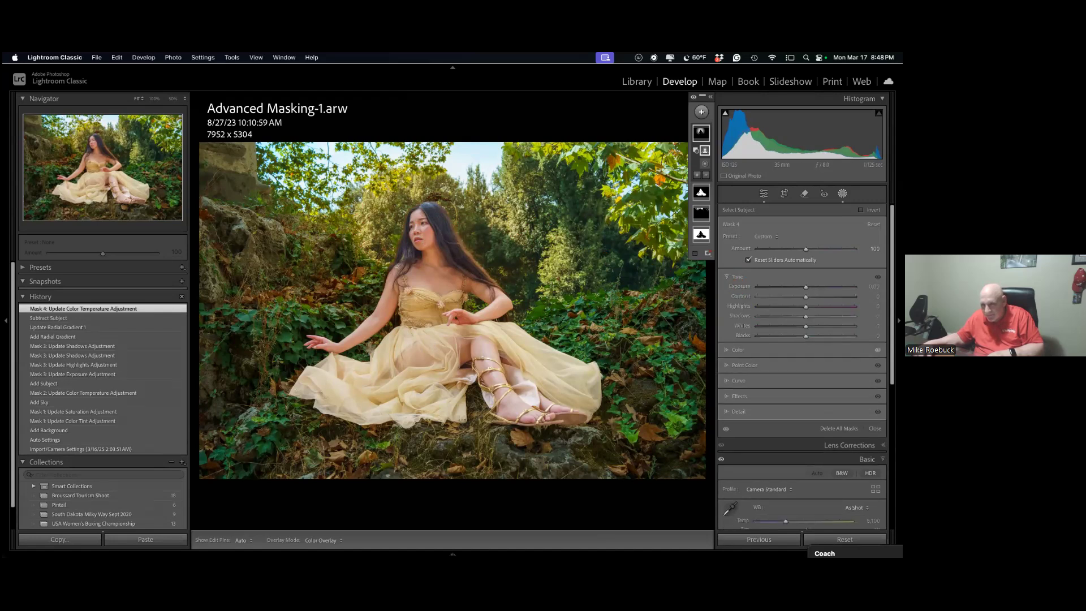
{"action": "left_click_drag", "start_coordinate": [739, 286], "coordinate": [798, 286]}
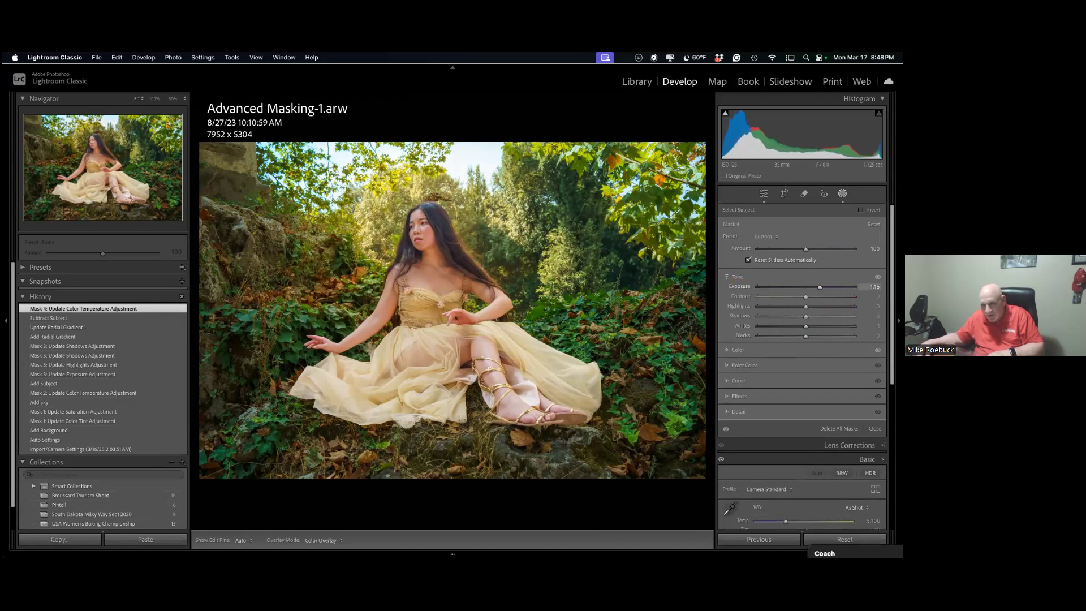
{"action": "mouse_move", "coordinate": [704, 135]}
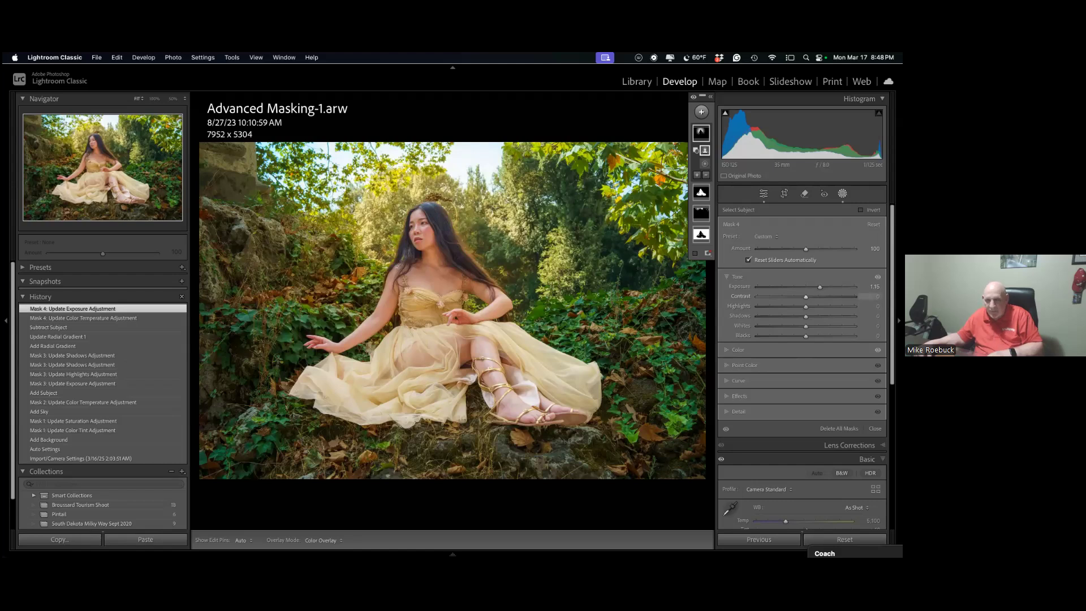
{"action": "left_click_drag", "start_coordinate": [868, 315], "coordinate": [874, 316]}
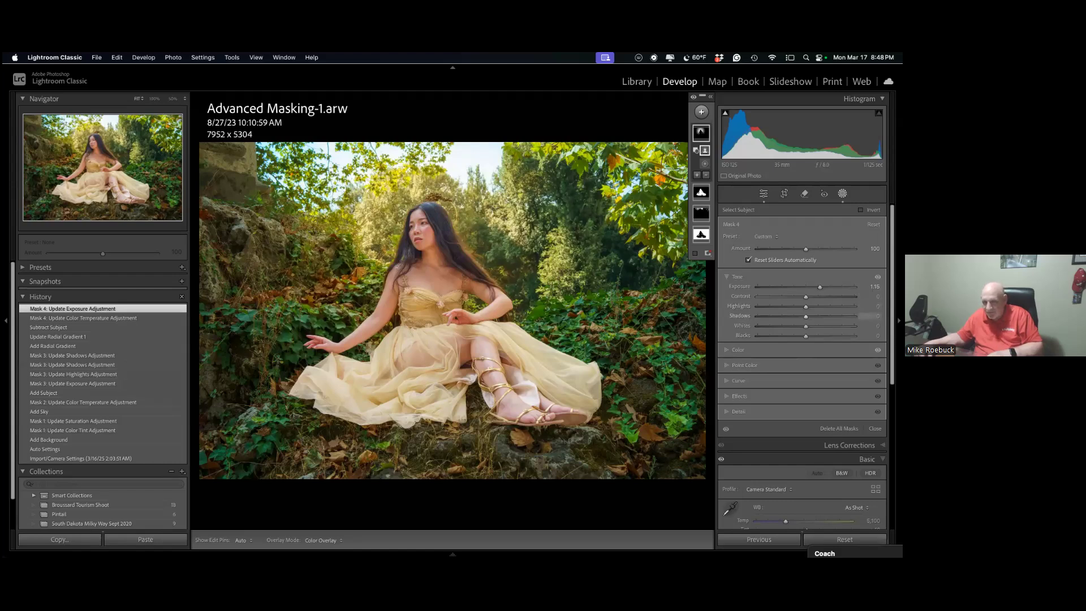
{"action": "left_click_drag", "start_coordinate": [805, 297], "coordinate": [808, 297]}
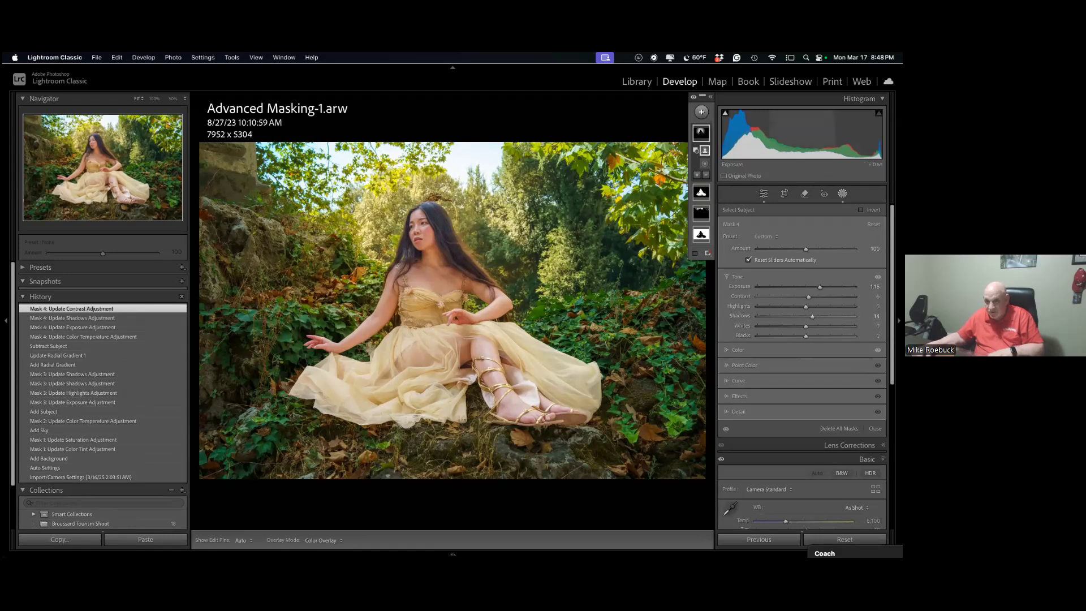
Create another subject mask and add a luminance range to it with the upper limit lowered to about 60.
{"action": "left_click", "coordinate": [701, 113]}
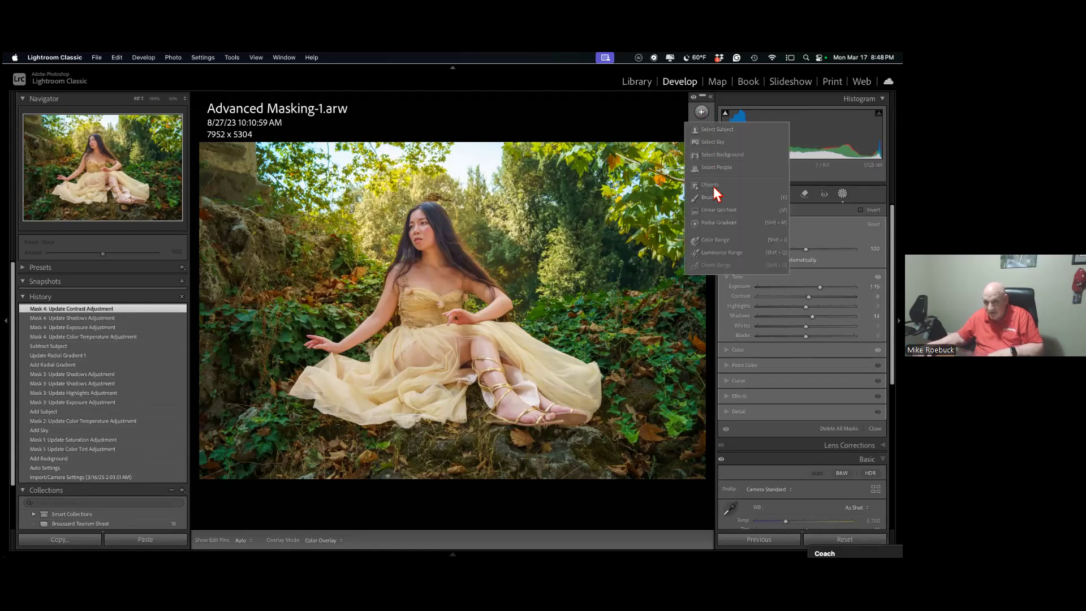
{"action": "left_click", "coordinate": [710, 132]}
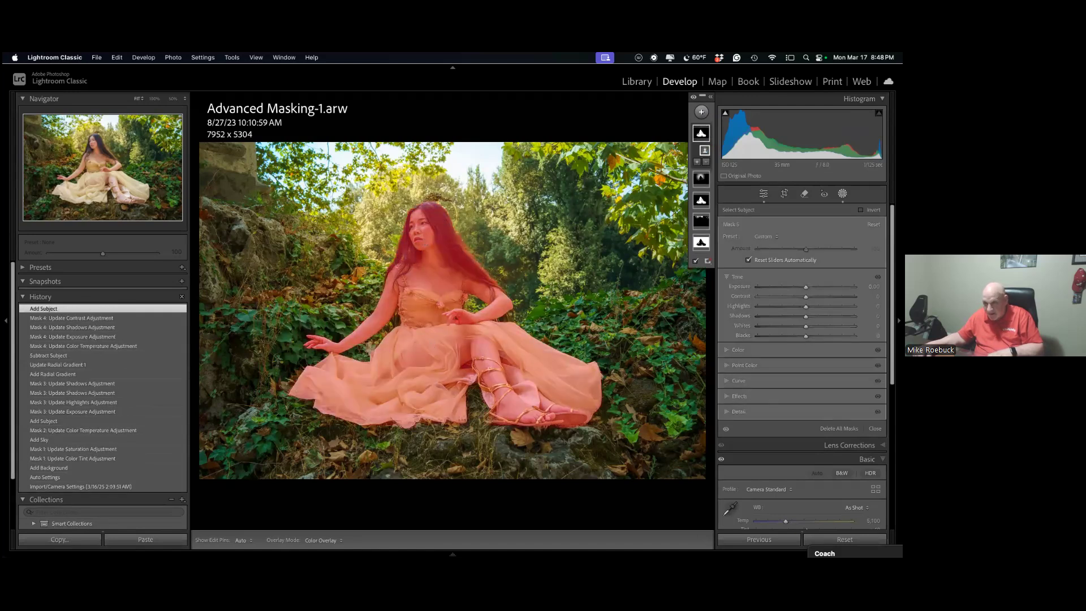
{"action": "left_click", "coordinate": [698, 162]}
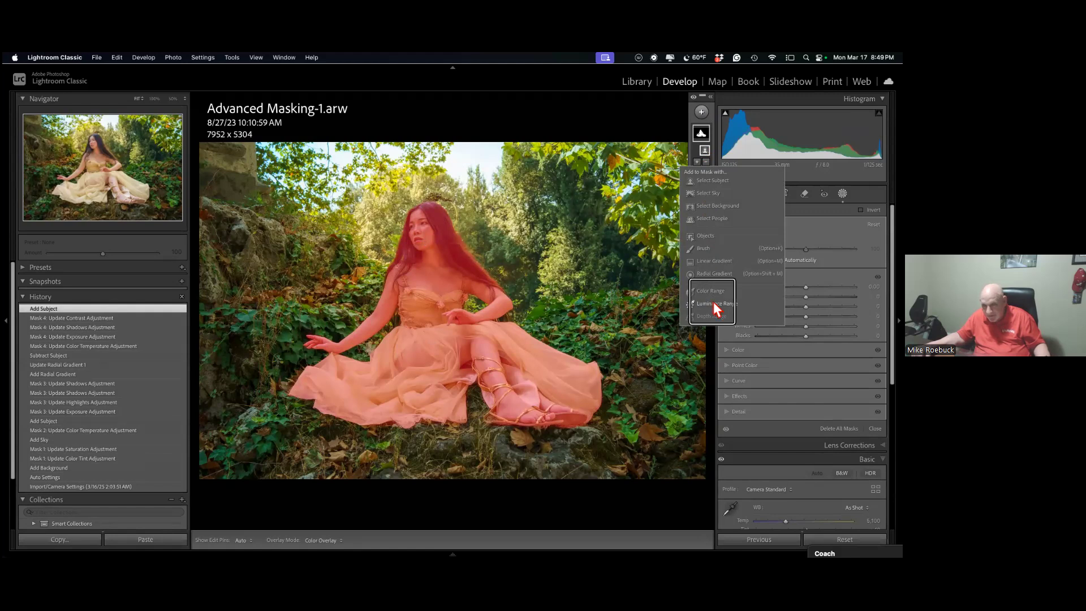
{"action": "left_click", "coordinate": [714, 304]}
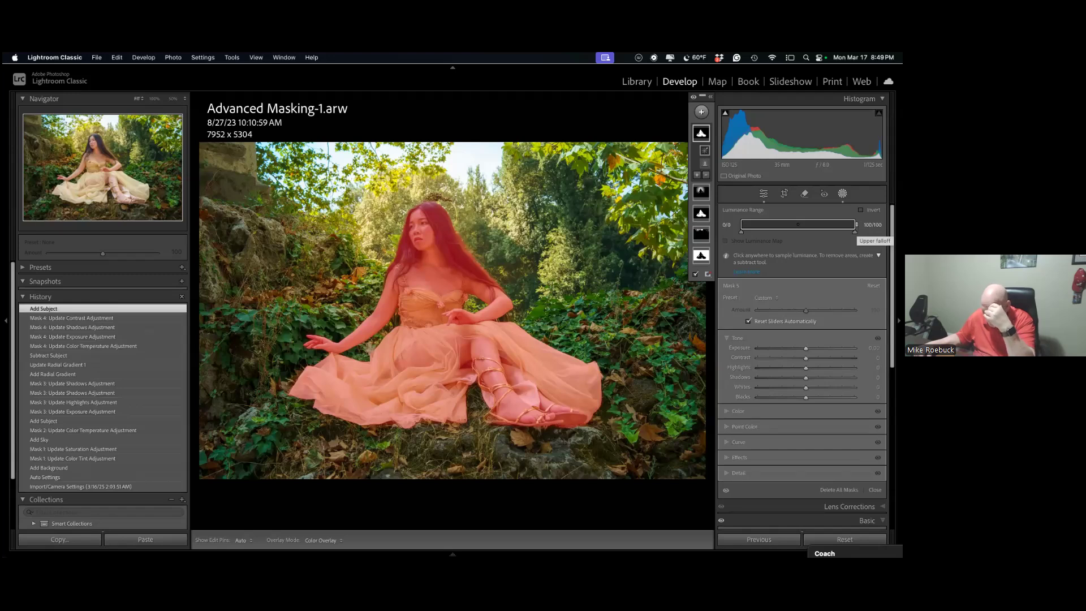
{"action": "left_click_drag", "start_coordinate": [853, 225], "coordinate": [812, 224]}
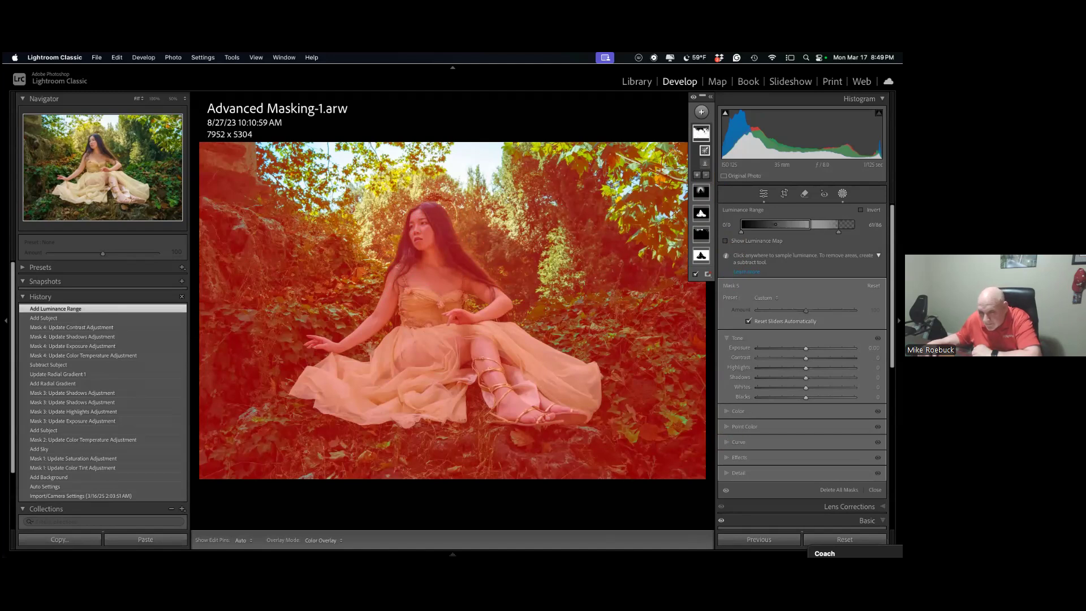
Sample the woman's skin tone as a Point Color for the new subject and luminance mask.
{"action": "left_click", "coordinate": [738, 426]}
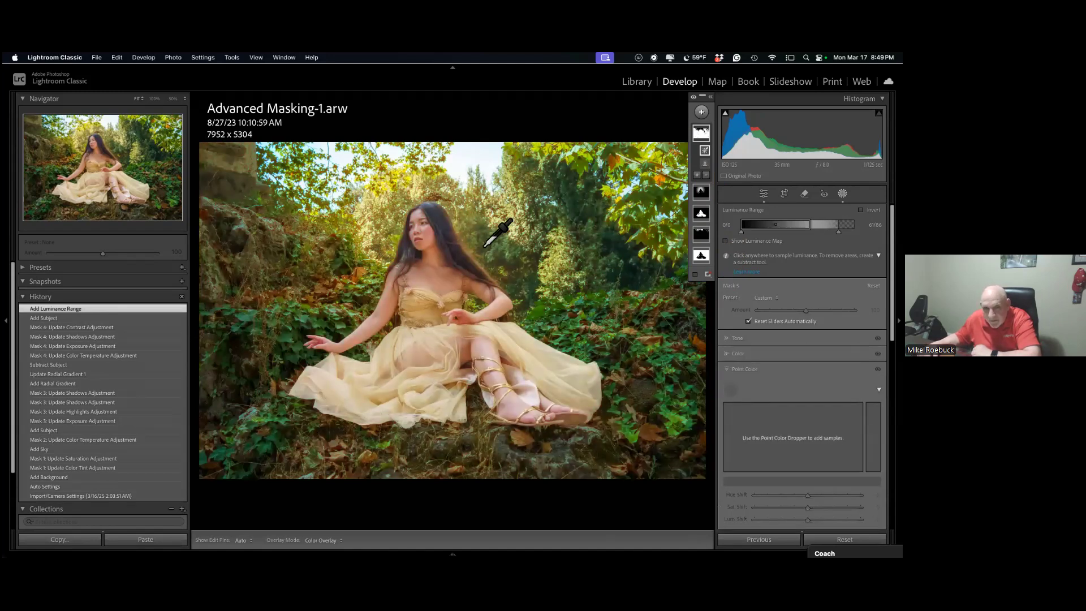
{"action": "left_click", "coordinate": [730, 389]}
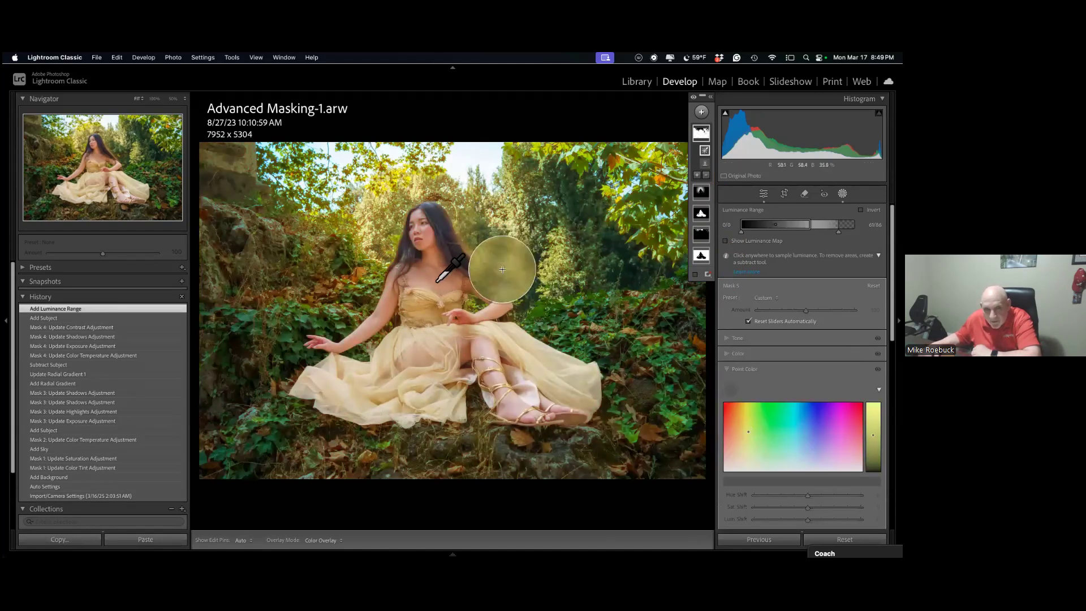
{"action": "left_click", "coordinate": [481, 302]}
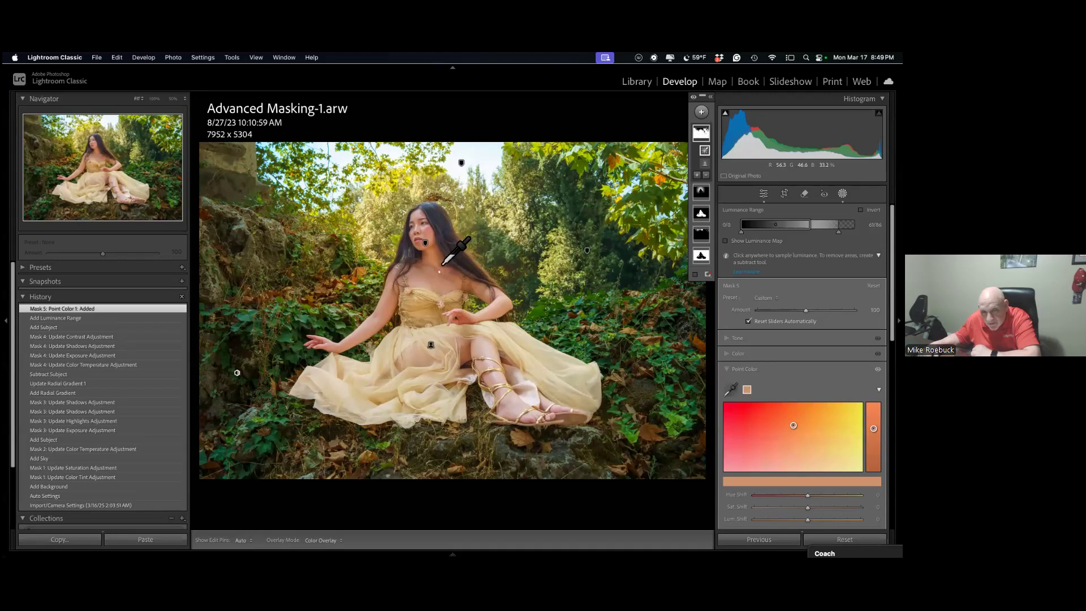
Resample the mask's luminance range from the woman's skin and lower its upper limit to about 48.
{"action": "left_click", "coordinate": [437, 264]}
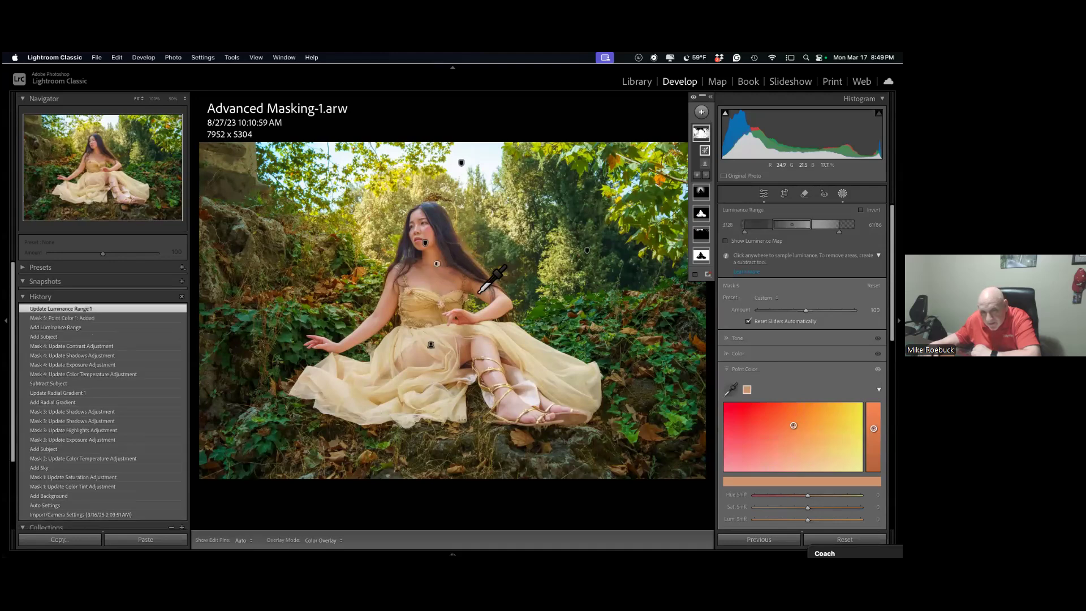
{"action": "left_click", "coordinate": [453, 277]}
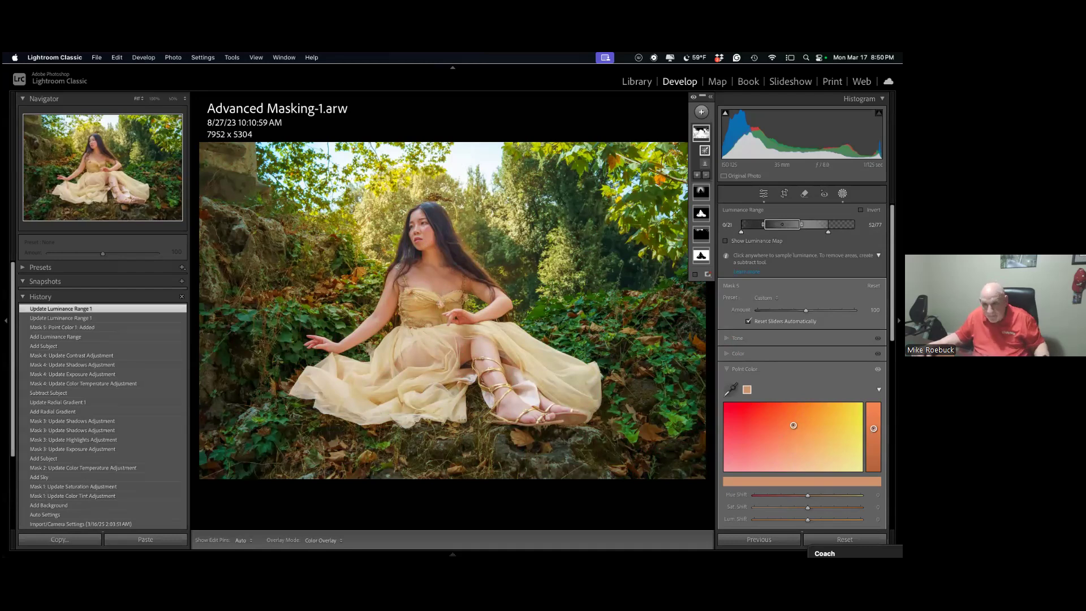
{"action": "left_click_drag", "start_coordinate": [801, 225], "coordinate": [798, 225]}
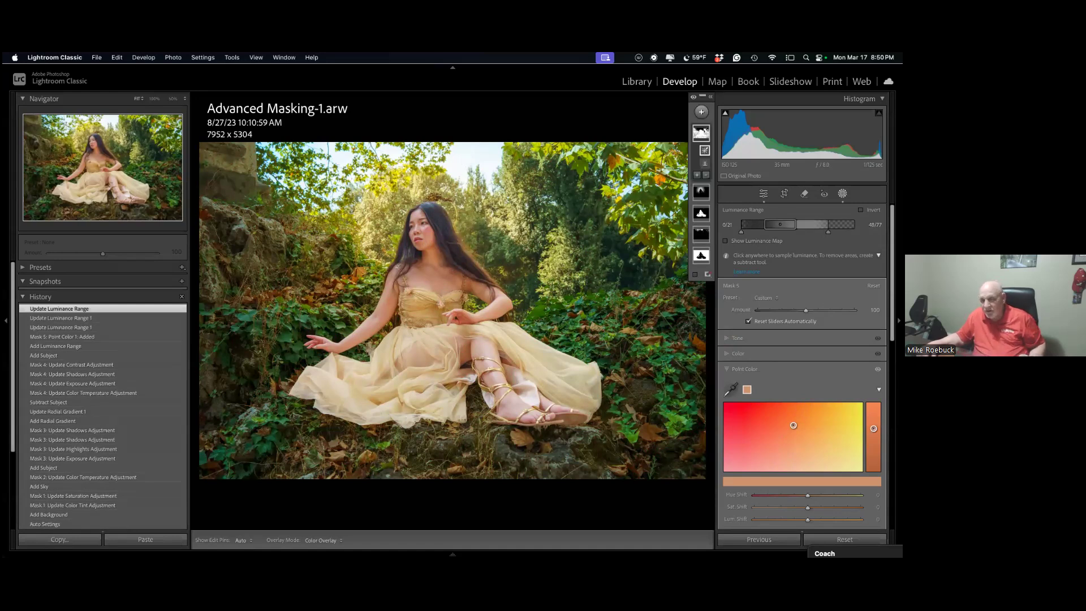
Raise the Shadows of the subject and luminance range mask to about 15.
{"action": "left_click", "coordinate": [727, 338]}
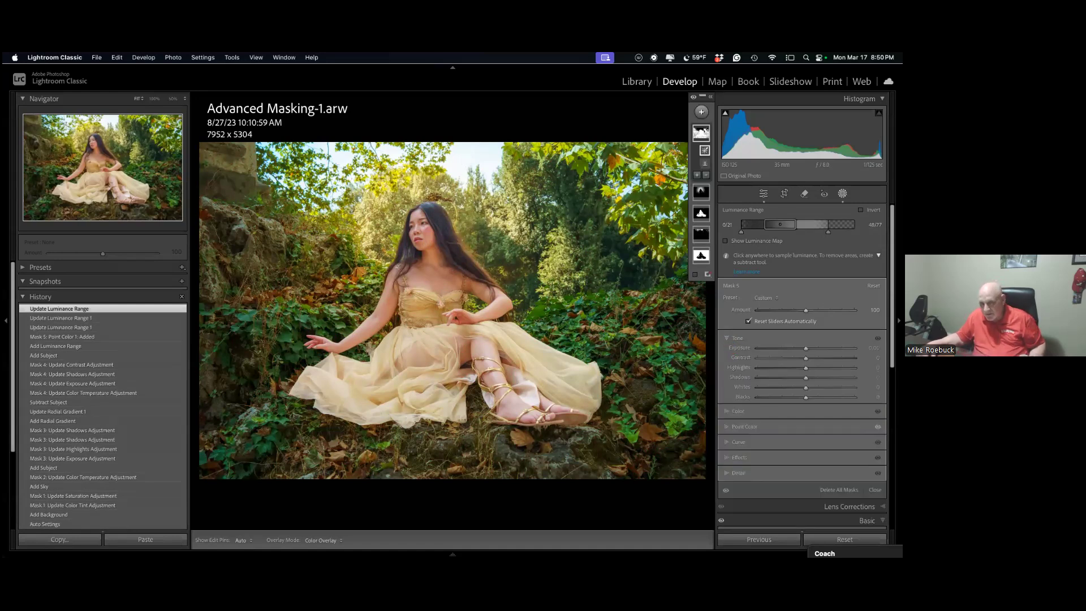
{"action": "left_click_drag", "start_coordinate": [806, 377], "coordinate": [813, 377]}
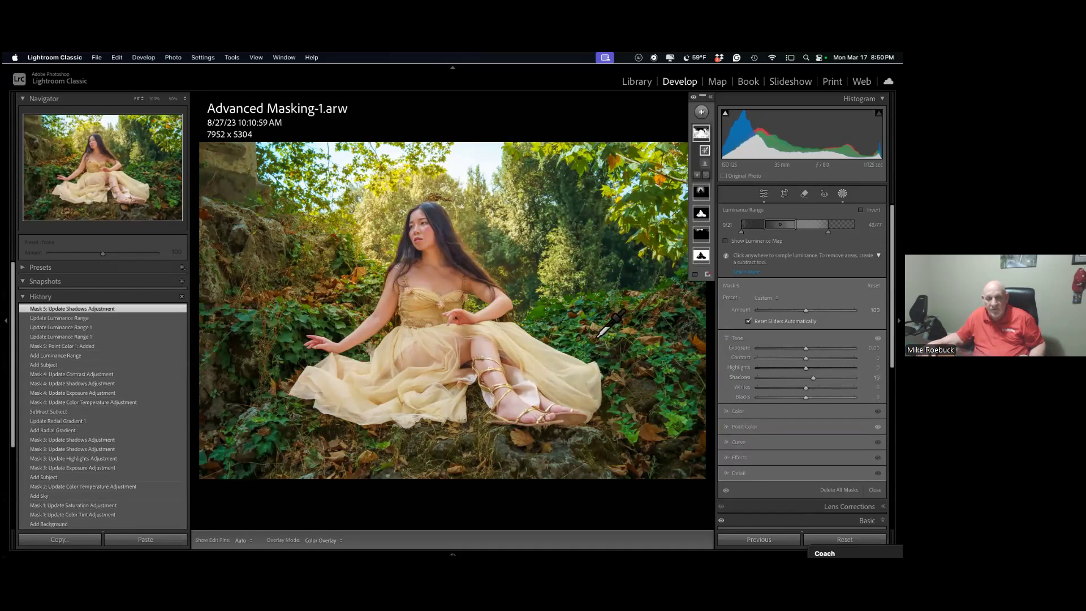
{"action": "mouse_move", "coordinate": [705, 152]}
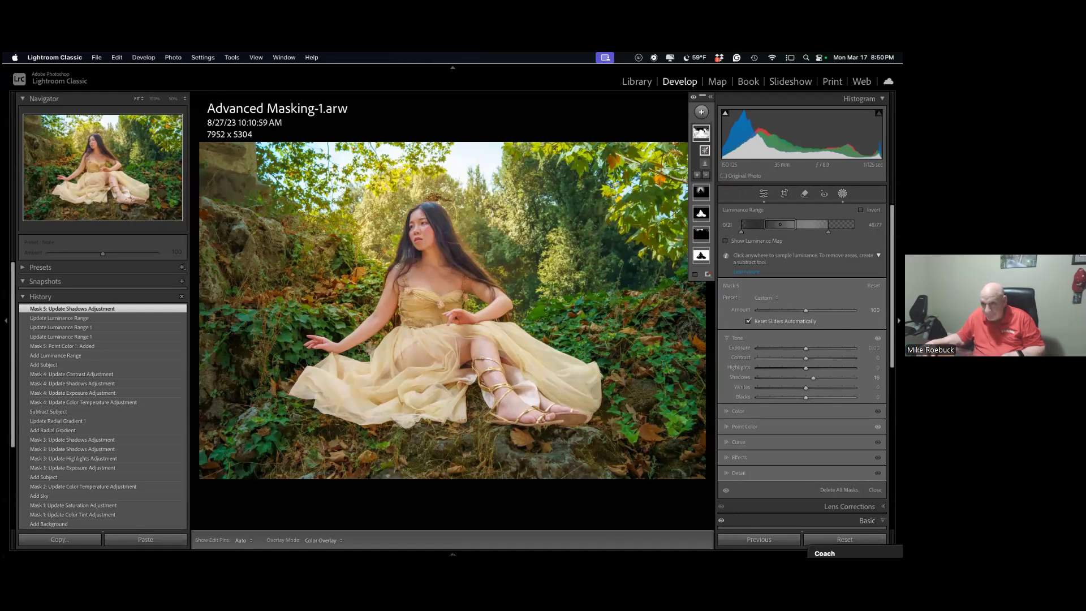
Close masking to view the edited photo without overlays, and reopen it to review the mask list.
{"action": "key", "text": "shift+w"}
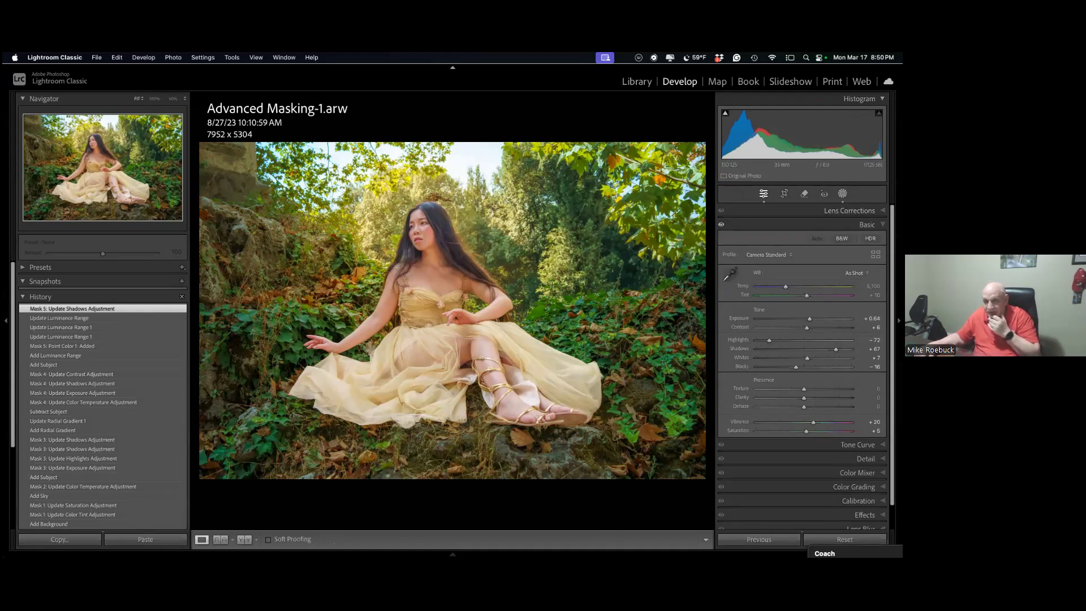
{"action": "key", "text": "shift+w"}
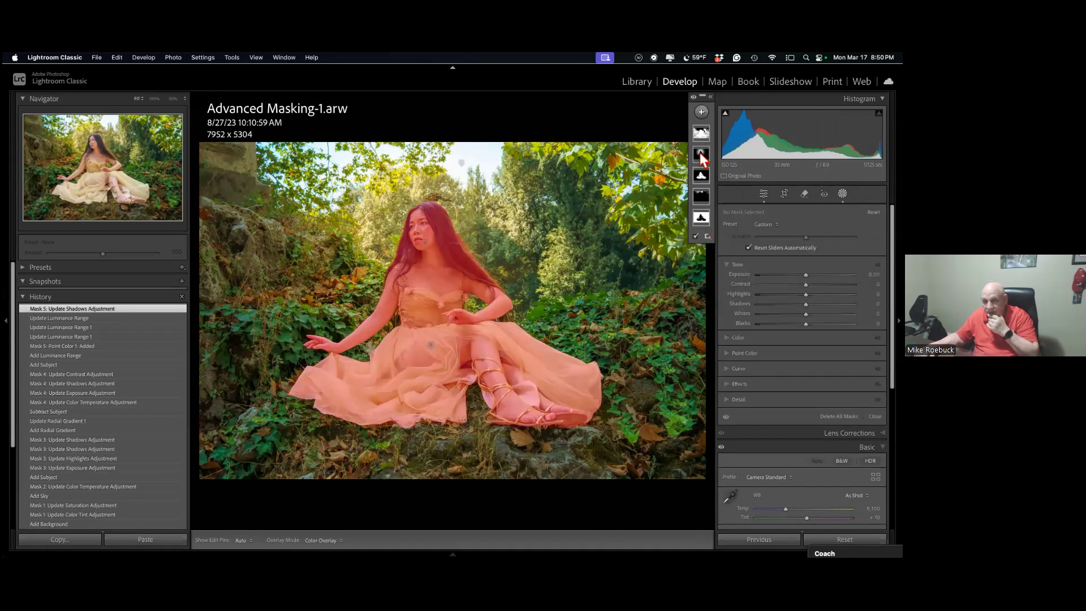
Create a people mask covering only the woman's facial skin.
{"action": "left_click", "coordinate": [701, 112]}
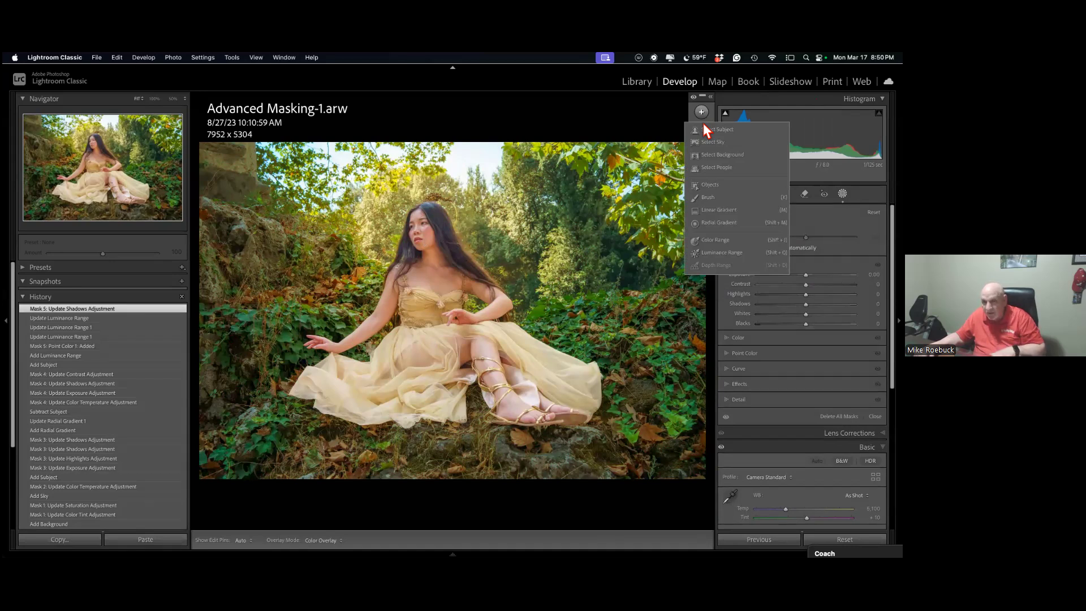
{"action": "left_click", "coordinate": [717, 168]}
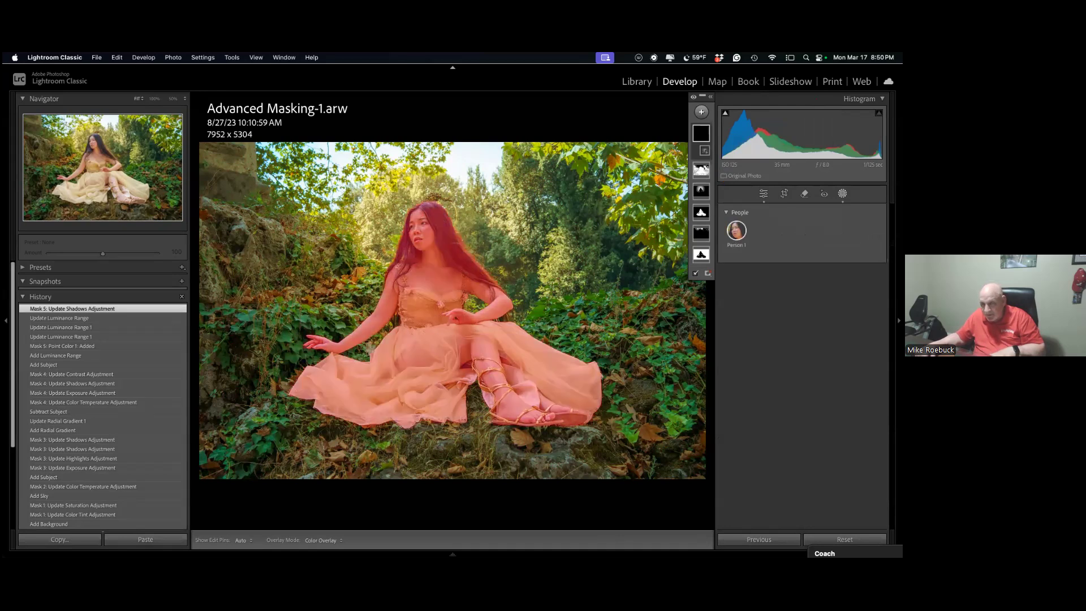
{"action": "left_click", "coordinate": [736, 231]}
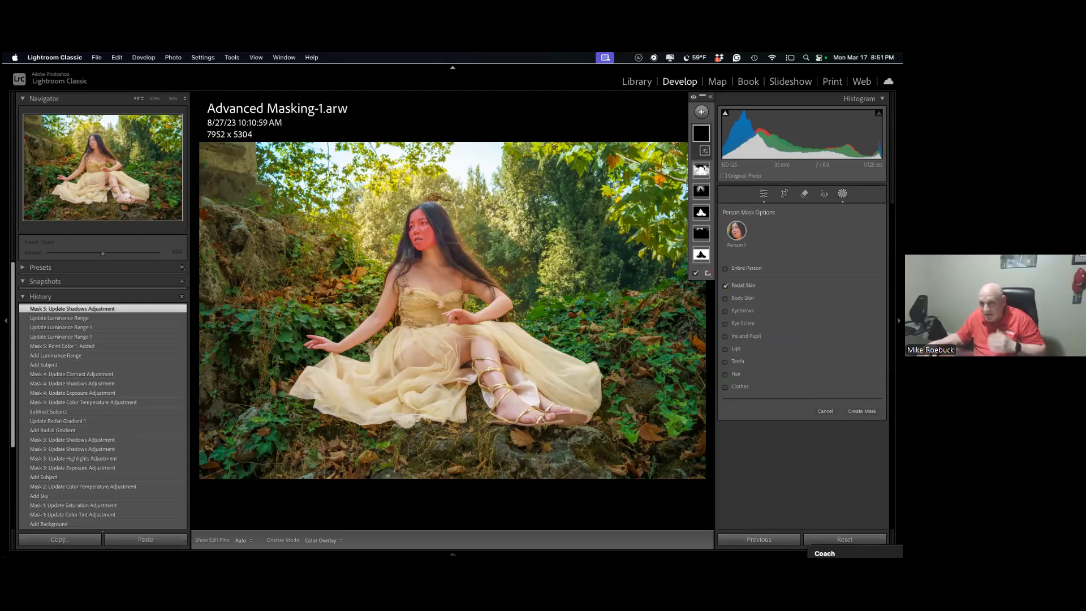
{"action": "key", "text": "Return"}
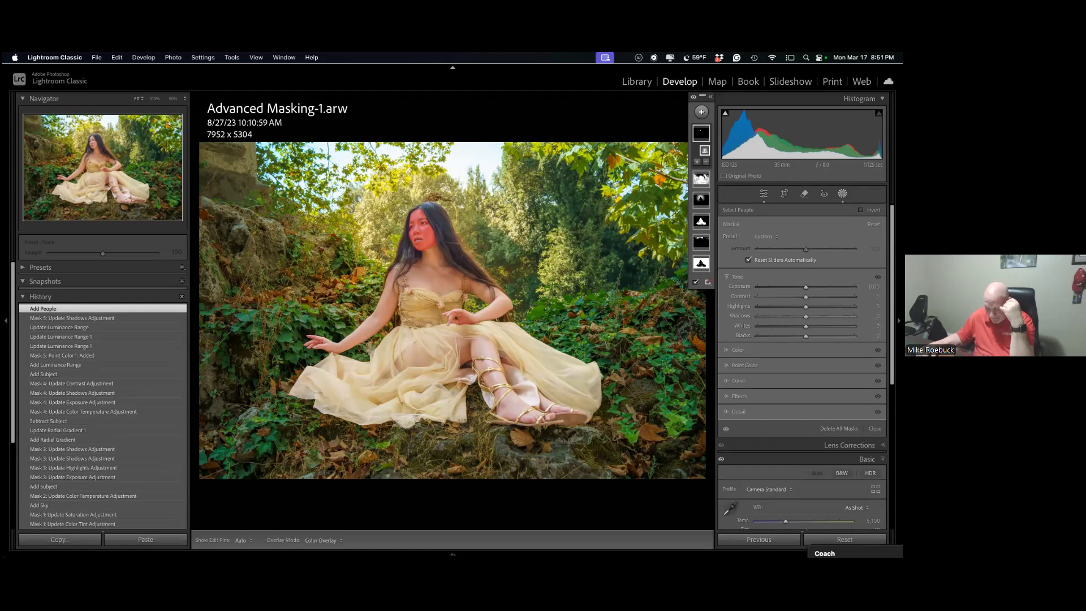
Add a radial gradient around the woman's head to the facial skin mask.
{"action": "left_click", "coordinate": [697, 163]}
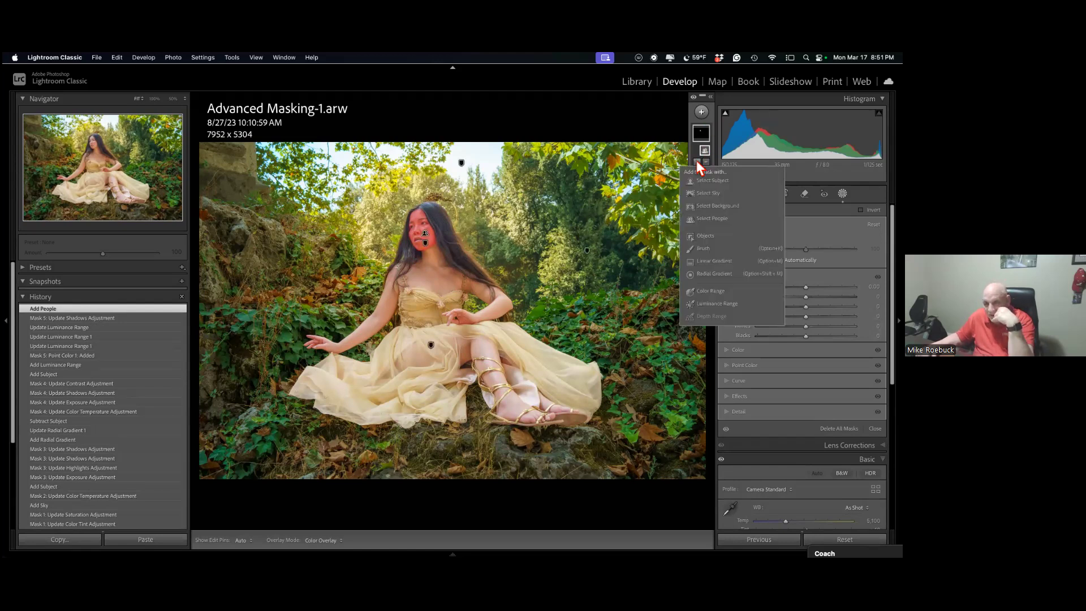
{"action": "left_click", "coordinate": [716, 273]}
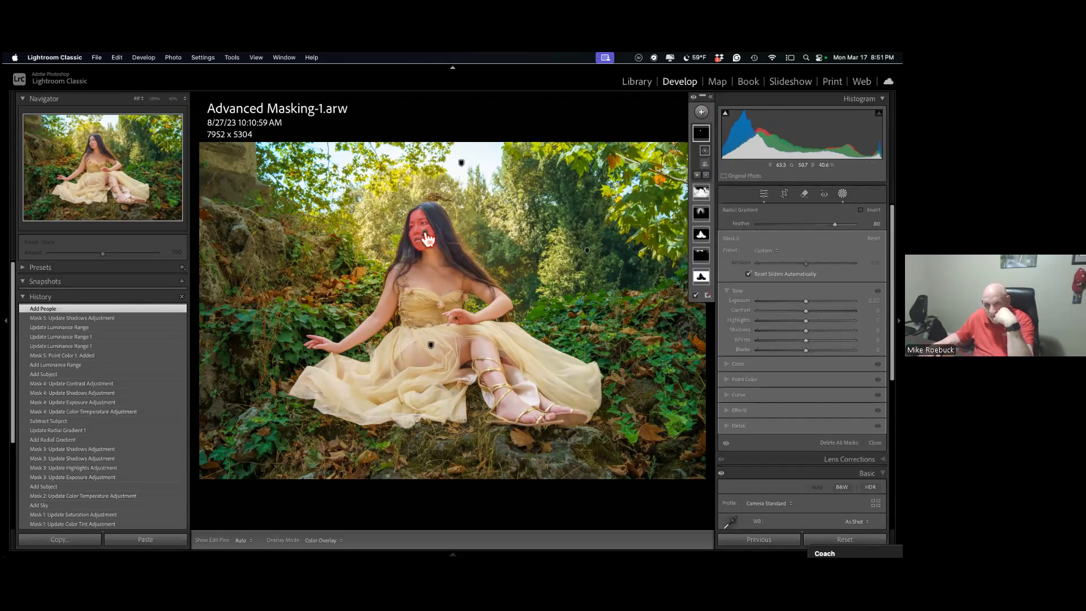
{"action": "key", "text": "Escape"}
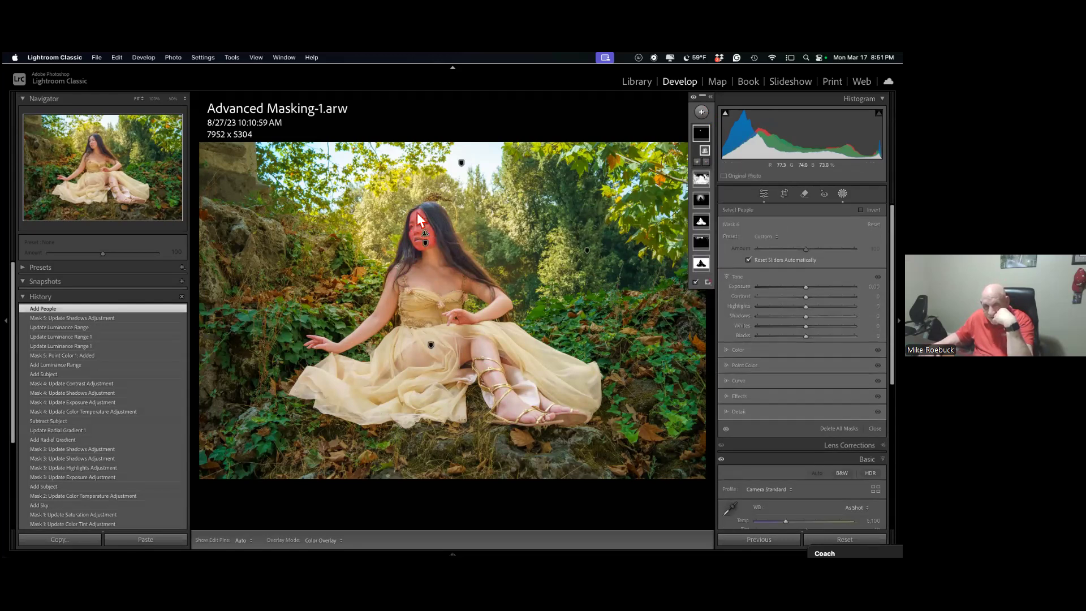
{"action": "left_click", "coordinate": [697, 164]}
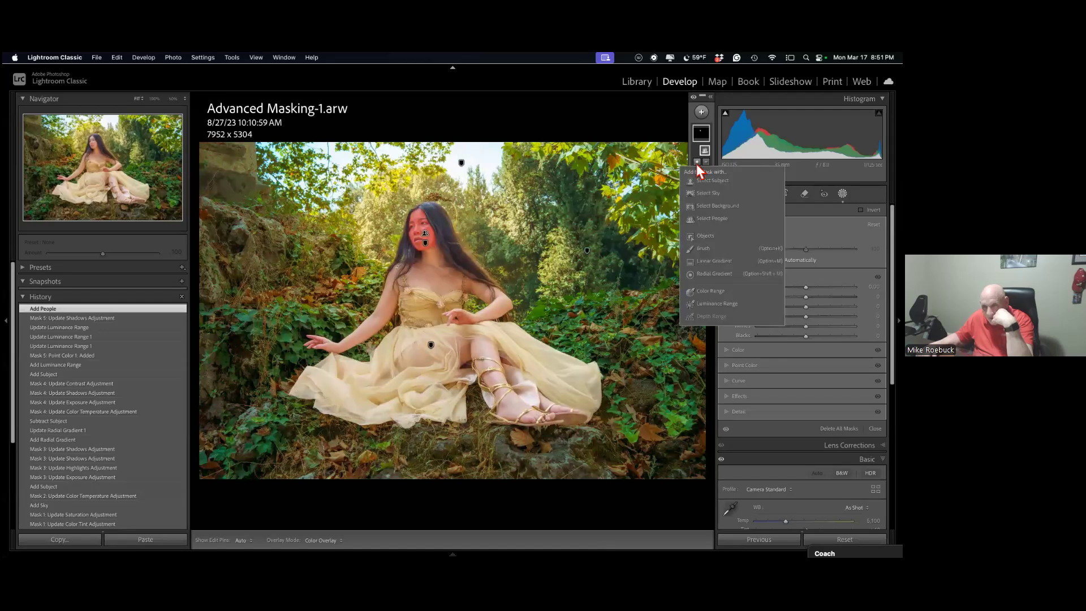
{"action": "left_click", "coordinate": [707, 273]}
{"action": "left_click_drag", "start_coordinate": [421, 223], "coordinate": [463, 256]}
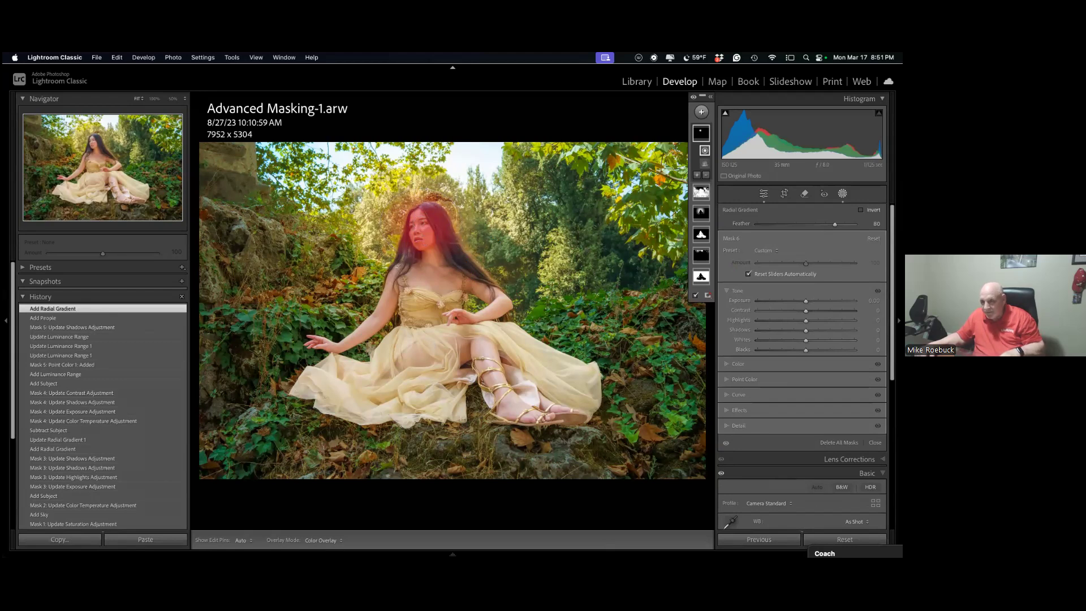
Invert the added radial gradient and revert it, and delete the facial skin mask.
{"action": "key", "text": "apostrophe"}
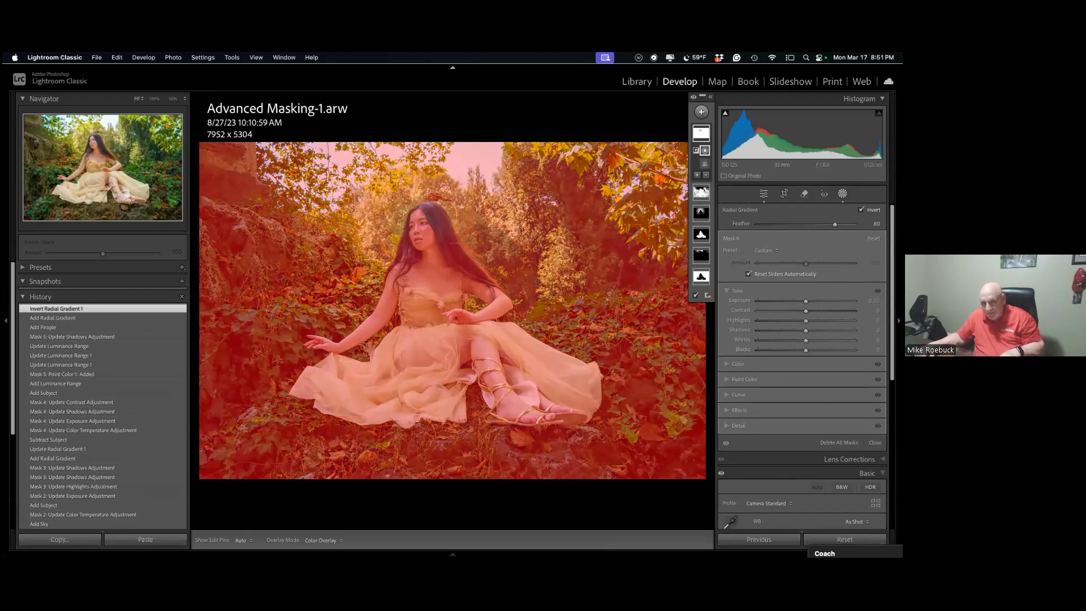
{"action": "key", "text": "apostrophe"}
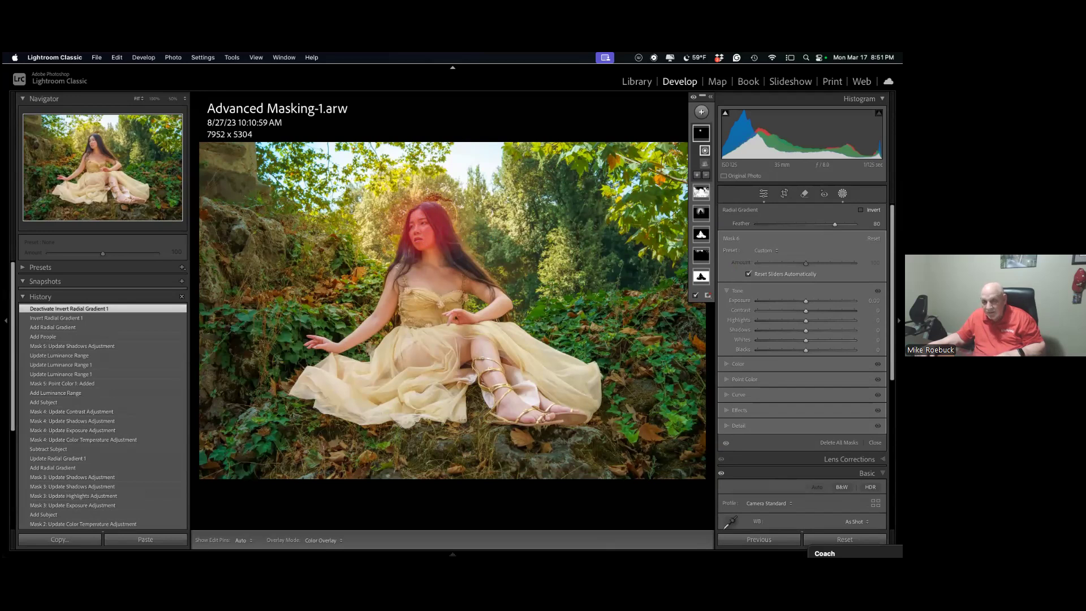
{"action": "mouse_move", "coordinate": [424, 232]}
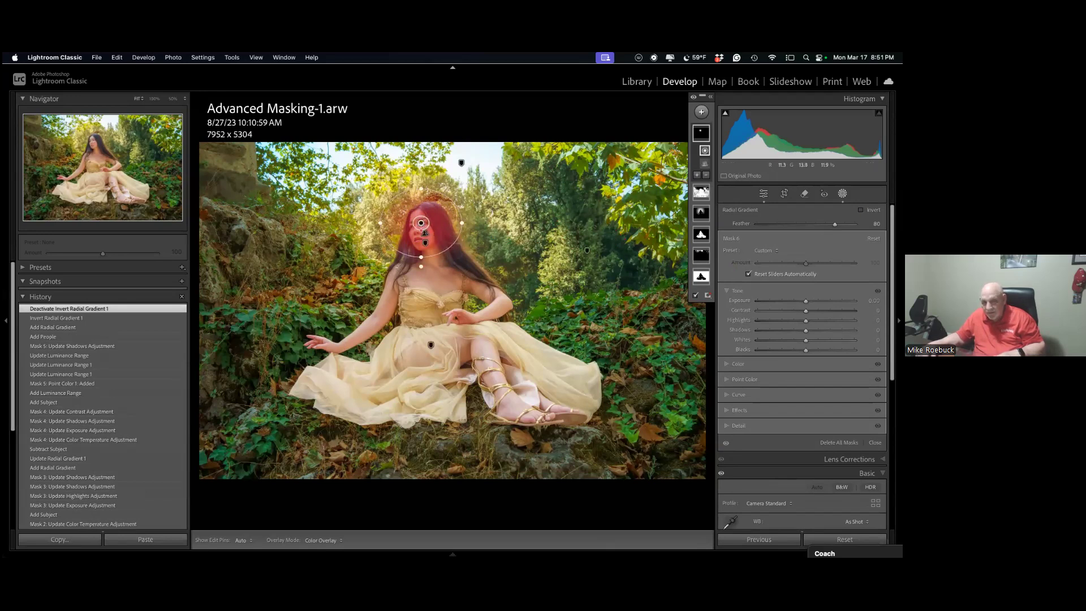
{"action": "right_click", "coordinate": [702, 136]}
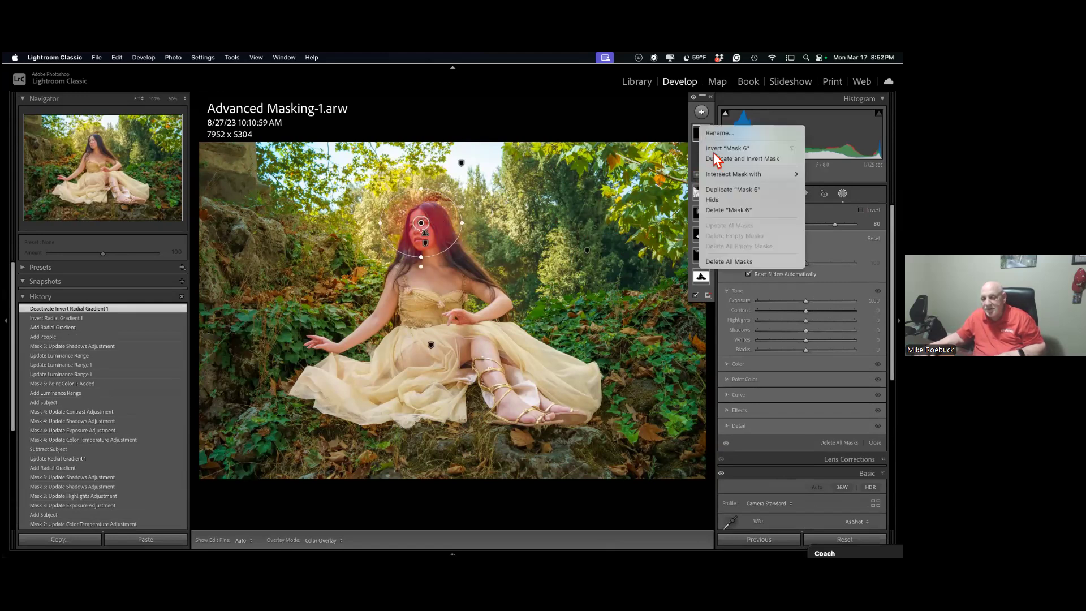
{"action": "left_click", "coordinate": [727, 211]}
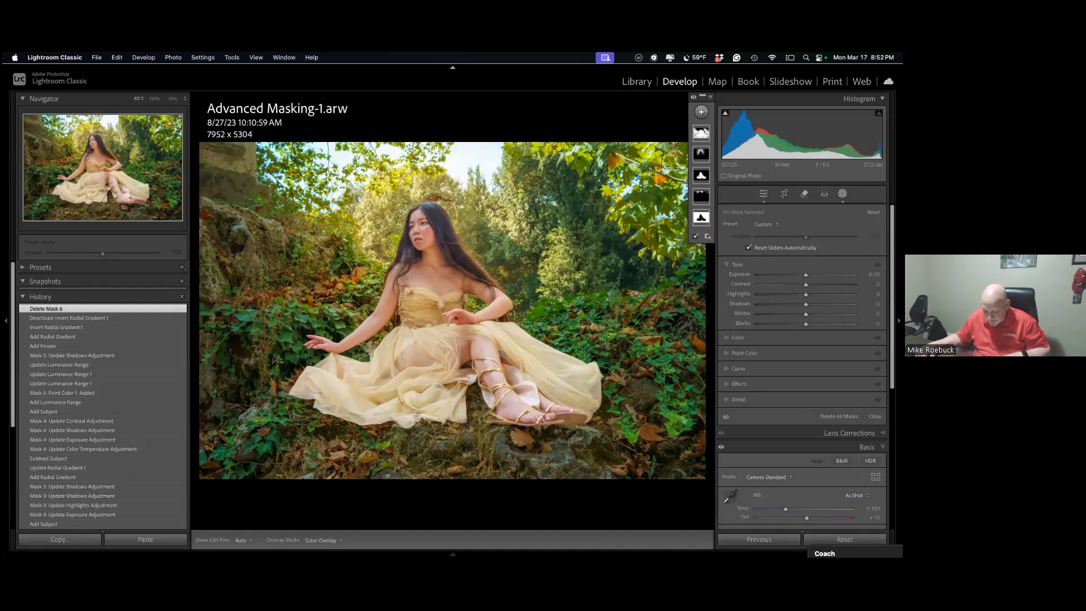
Create a subject mask and subtract a radial gradient centered on the woman's face from it.
{"action": "left_click", "coordinate": [701, 112]}
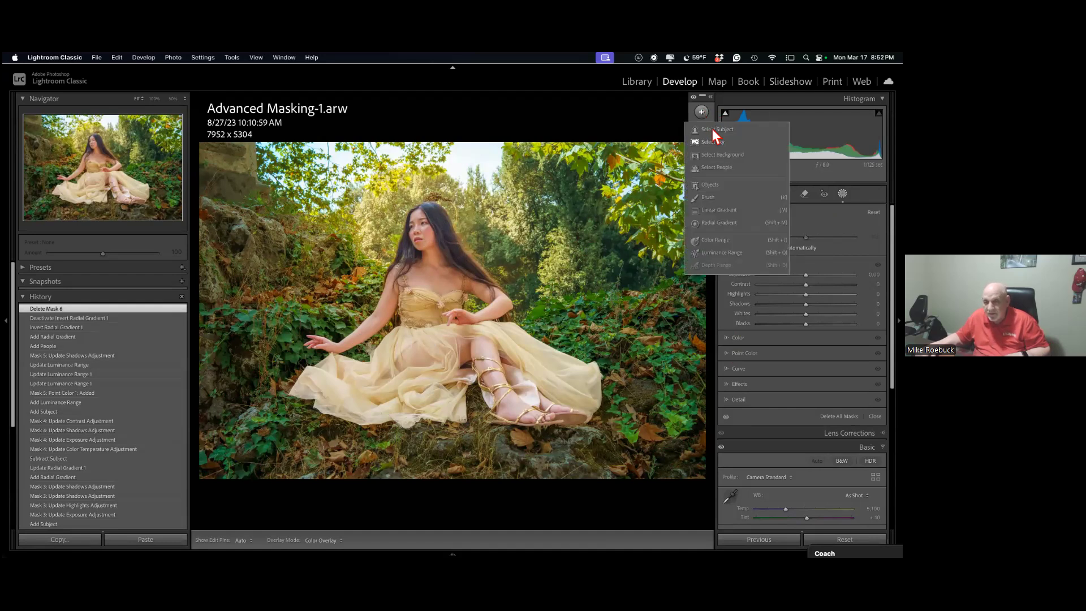
{"action": "left_click", "coordinate": [711, 128]}
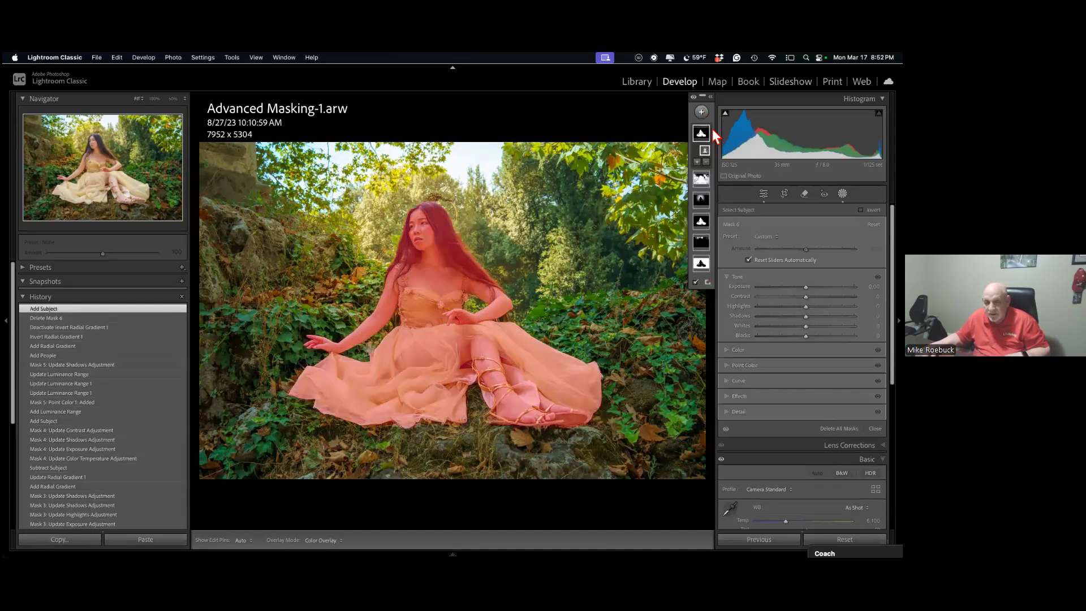
{"action": "left_click", "coordinate": [705, 162]}
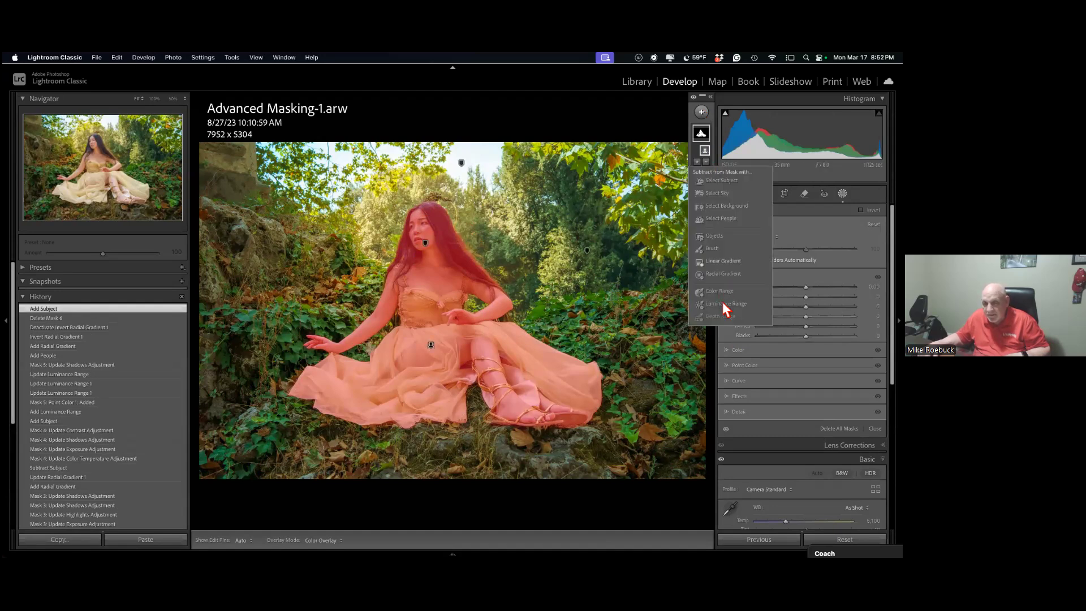
{"action": "left_click", "coordinate": [716, 272]}
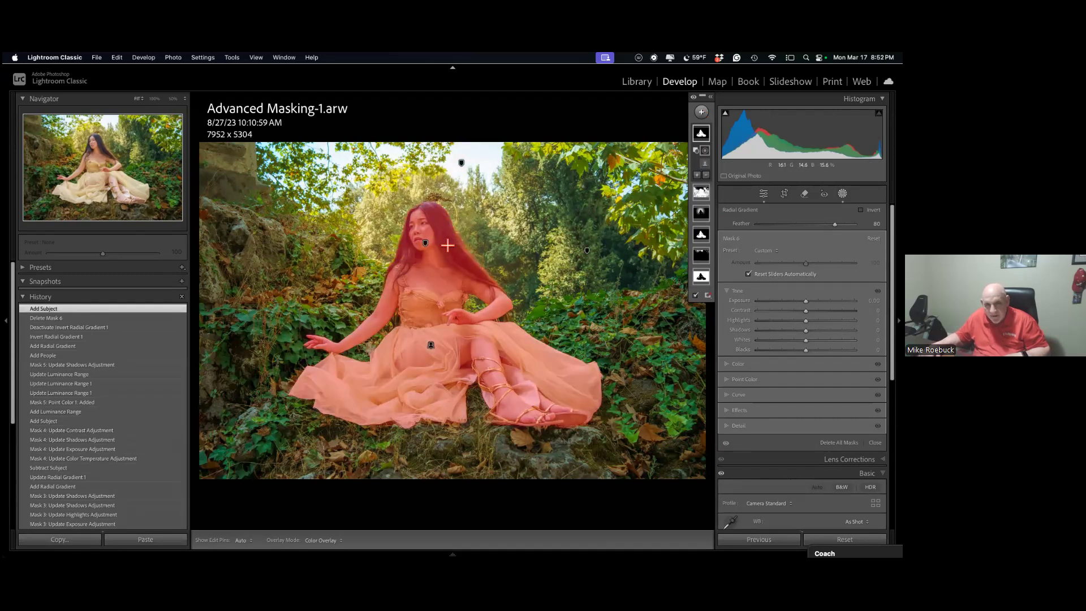
{"action": "left_click_drag", "start_coordinate": [417, 232], "coordinate": [499, 304]}
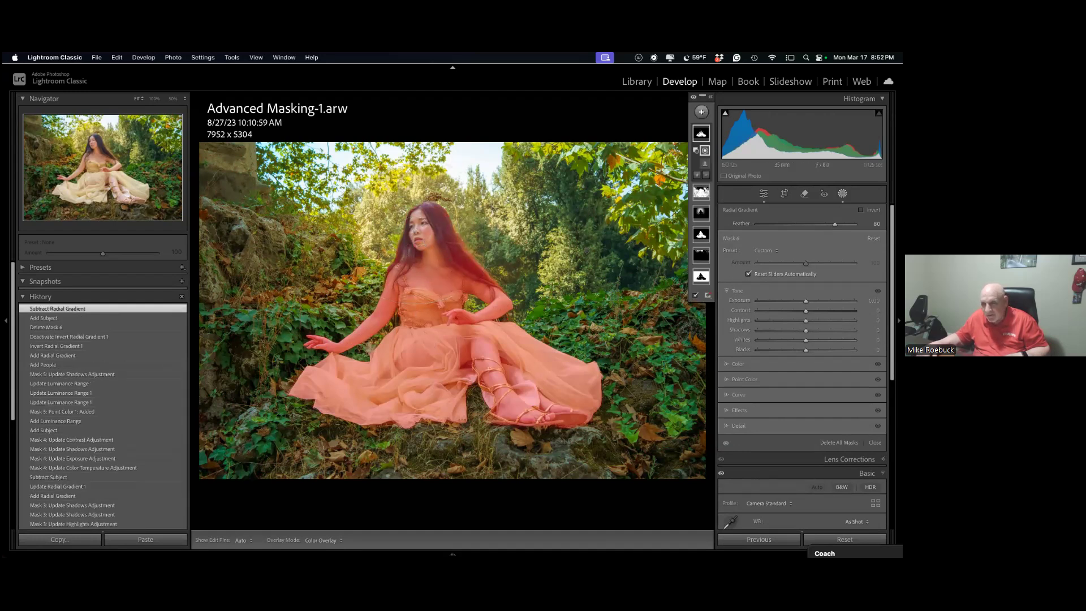
Invert the subtracted radial gradient, and brighten the face mask with Exposure 0.32 and slightly raised Shadows.
{"action": "left_click", "coordinate": [860, 210]}
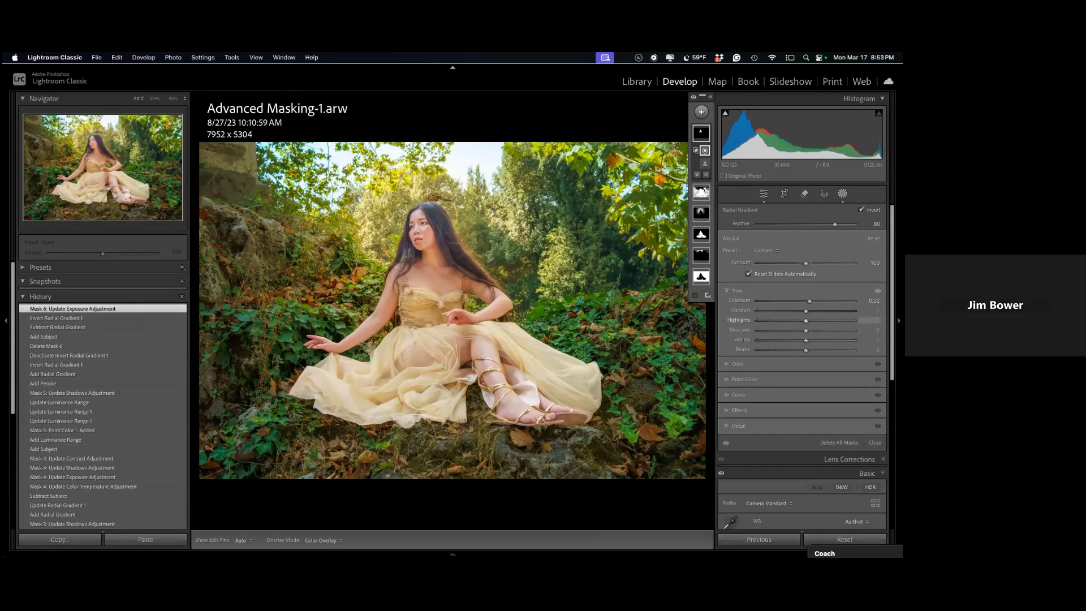
{"action": "left_click_drag", "start_coordinate": [869, 329], "coordinate": [874, 330]}
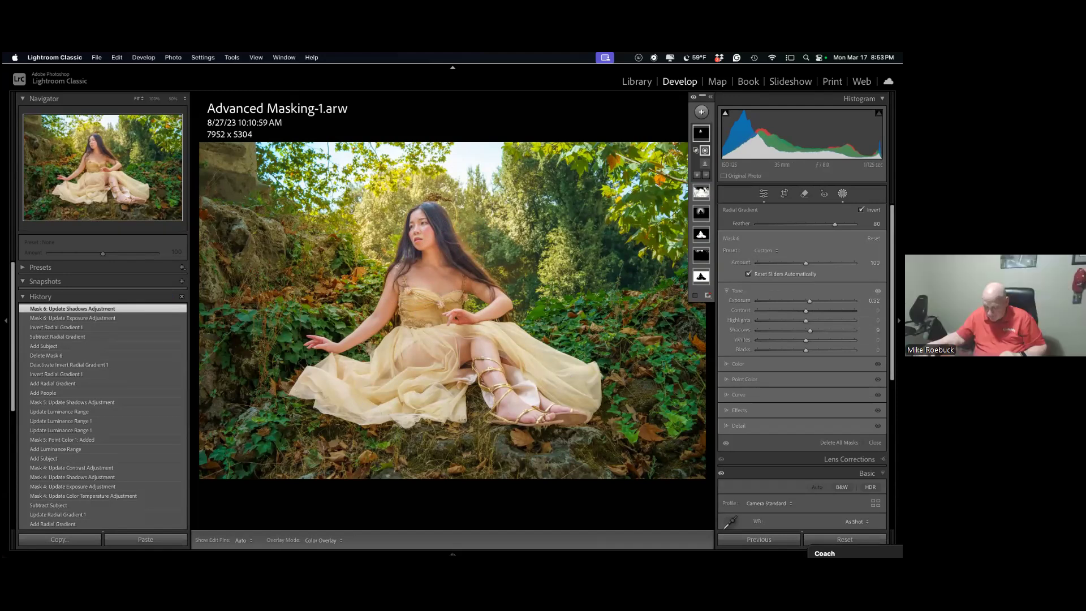
Create a diagonal linear gradient mask over the photo's lower-right corner.
{"action": "left_click", "coordinate": [703, 113]}
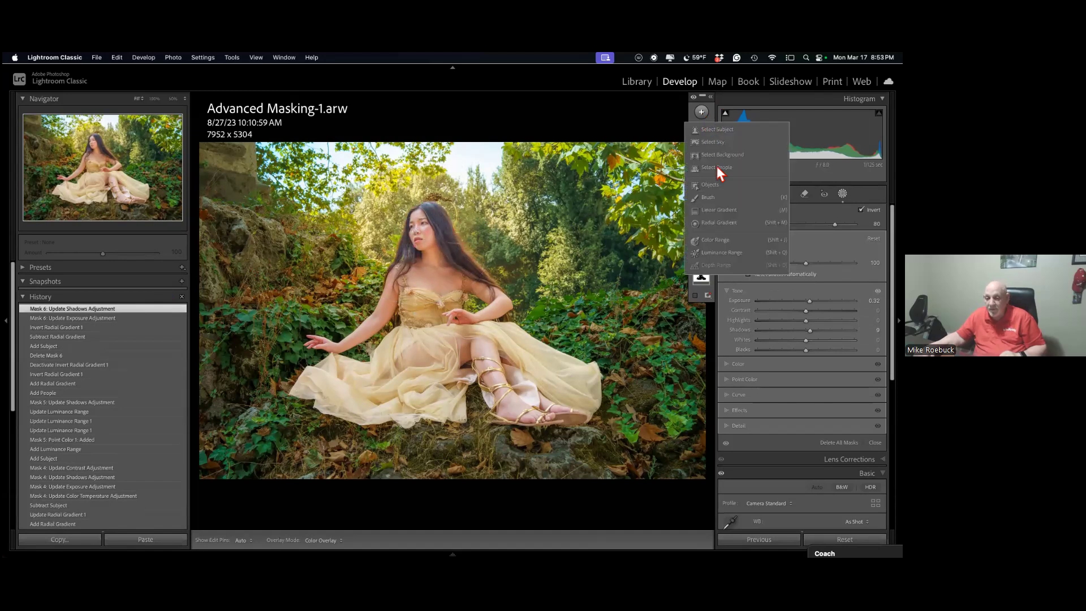
{"action": "left_click", "coordinate": [727, 211]}
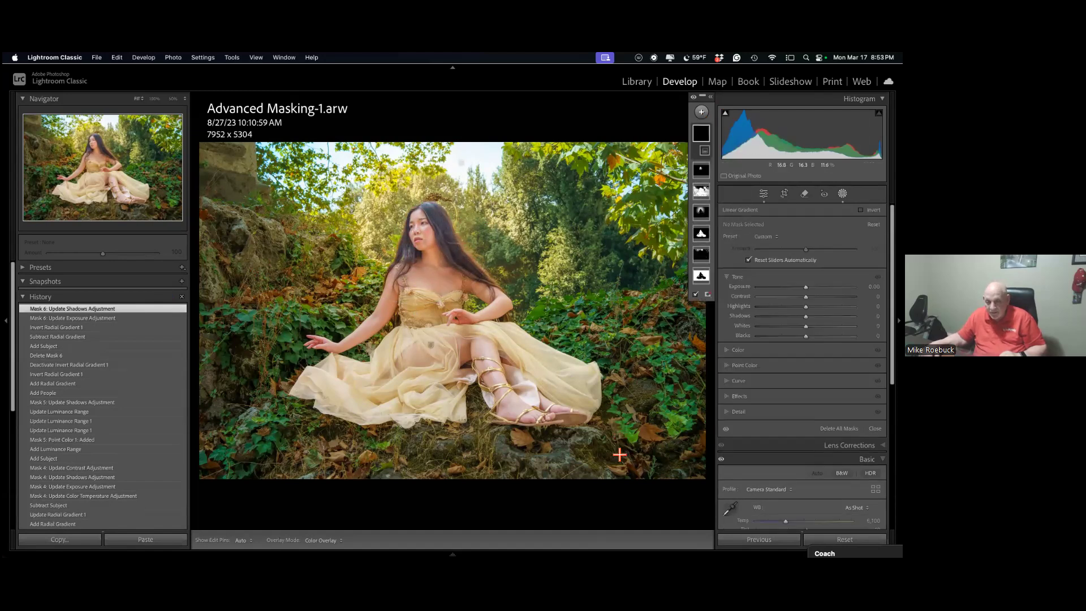
{"action": "left_click_drag", "start_coordinate": [541, 385], "coordinate": [608, 399]}
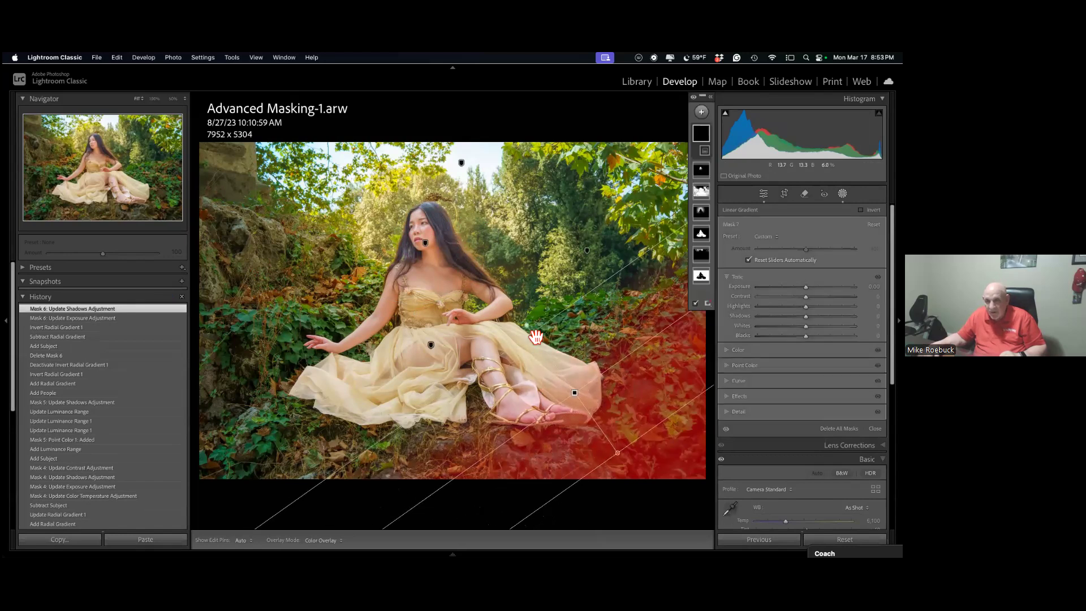
Create a diagonal linear gradient mask over the photo's lower-left corner.
{"action": "left_click", "coordinate": [701, 113]}
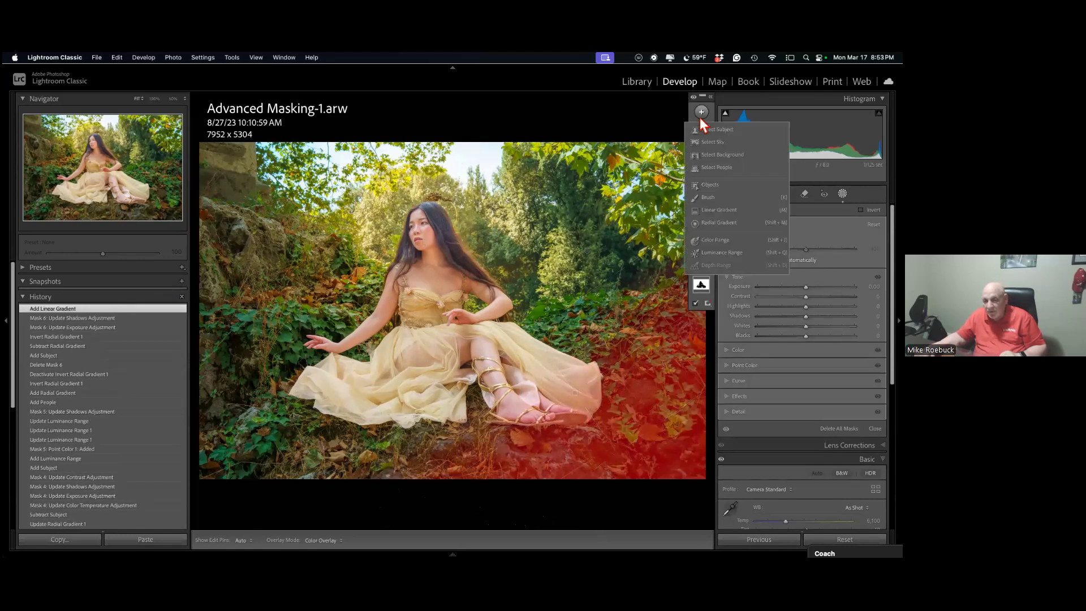
{"action": "left_click", "coordinate": [715, 209]}
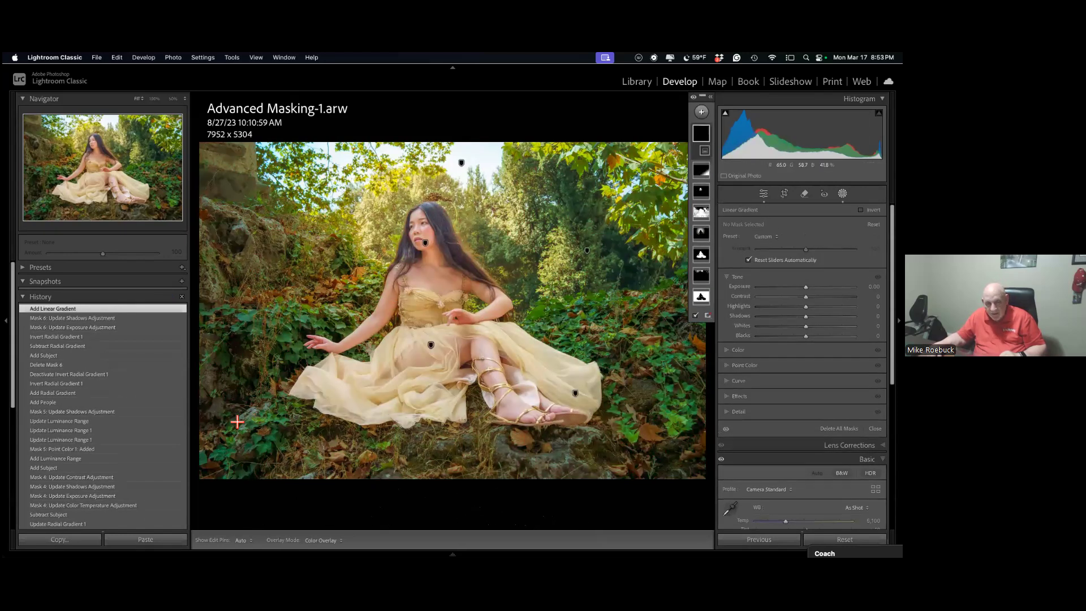
{"action": "left_click_drag", "start_coordinate": [241, 457], "coordinate": [324, 294]}
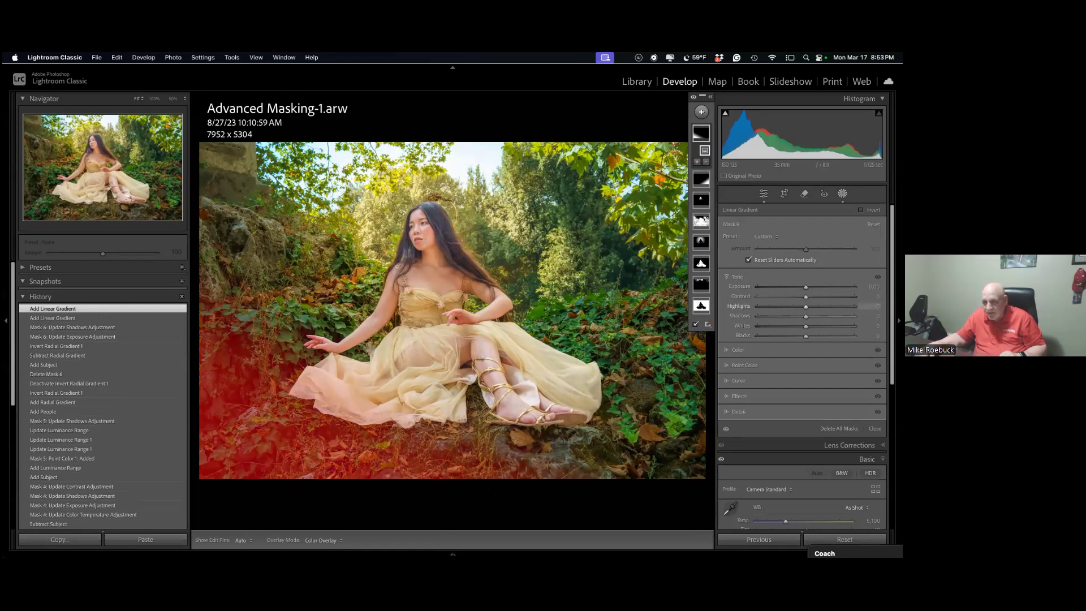
Set the lower-left gradient's Exposure to about -1.04 and move the gradient inward toward the woman's dress.
{"action": "left_click", "coordinate": [735, 276]}
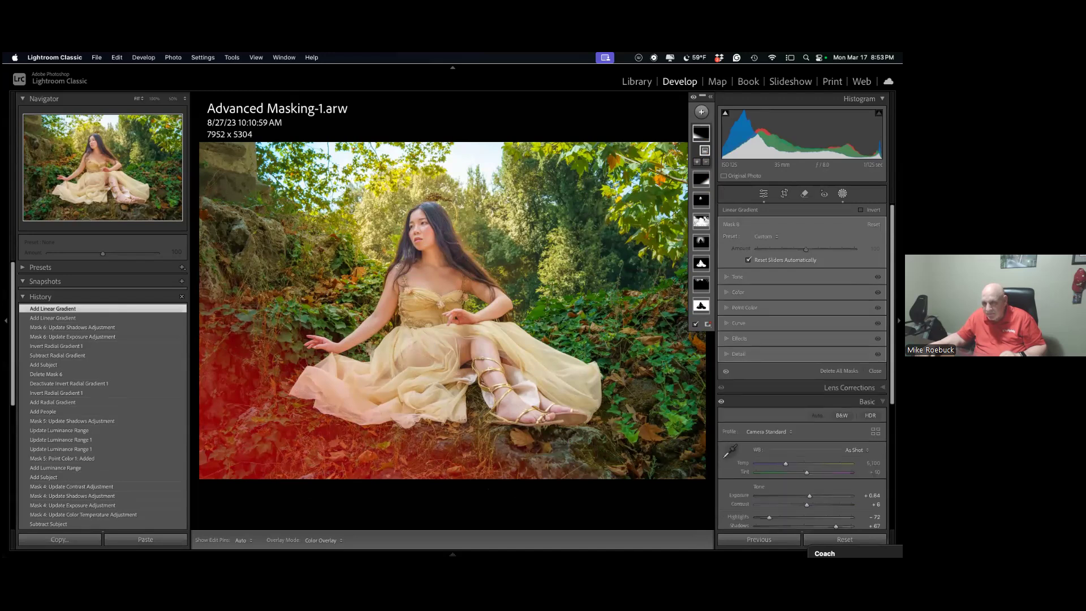
{"action": "left_click", "coordinate": [736, 277]}
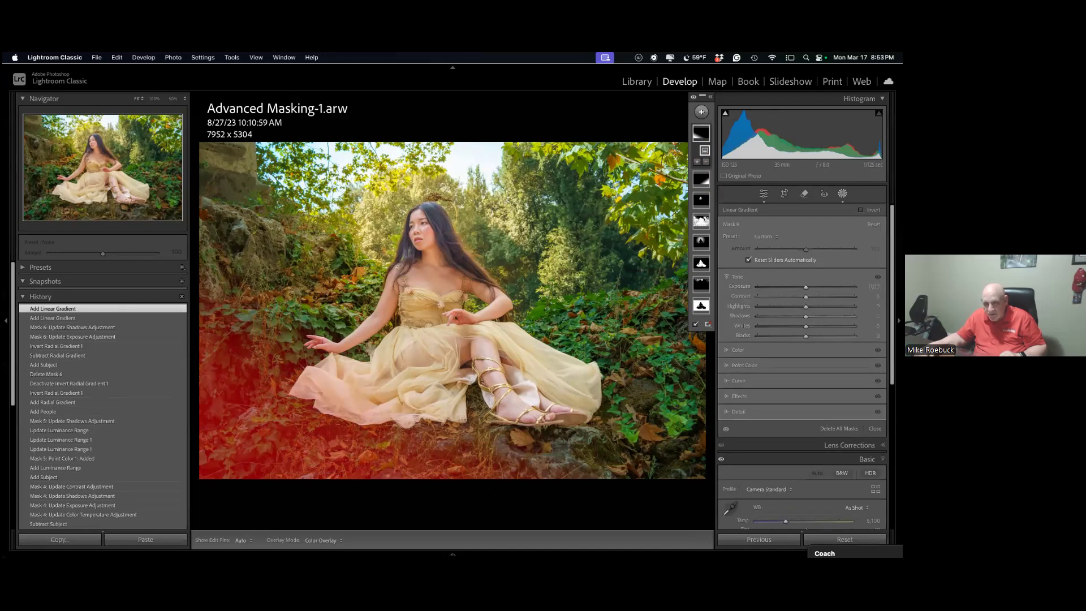
{"action": "left_click_drag", "start_coordinate": [806, 287], "coordinate": [793, 287]}
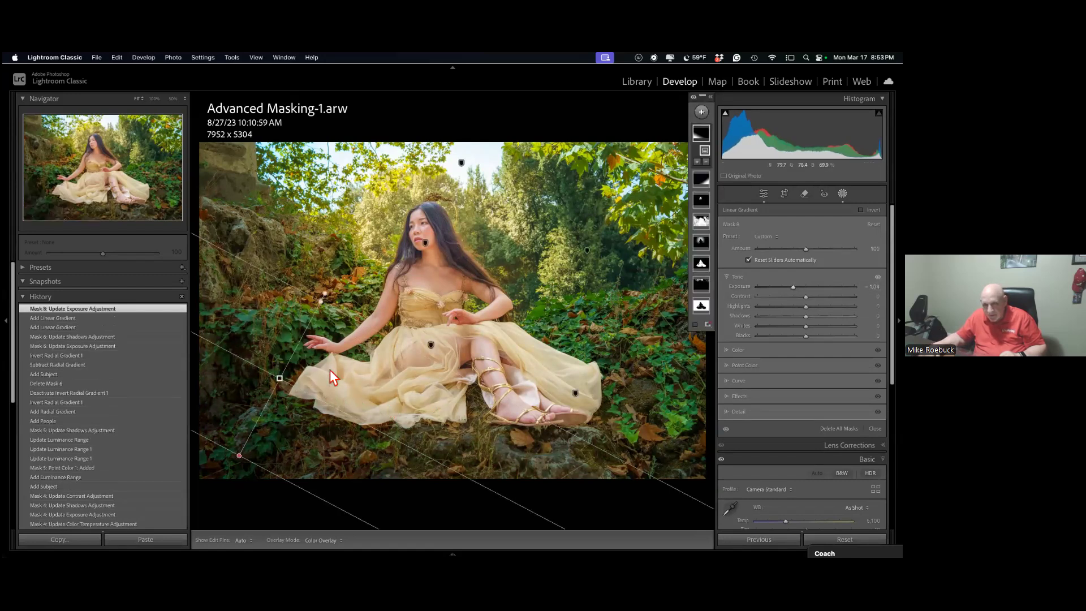
{"action": "left_click_drag", "start_coordinate": [280, 379], "coordinate": [345, 376]}
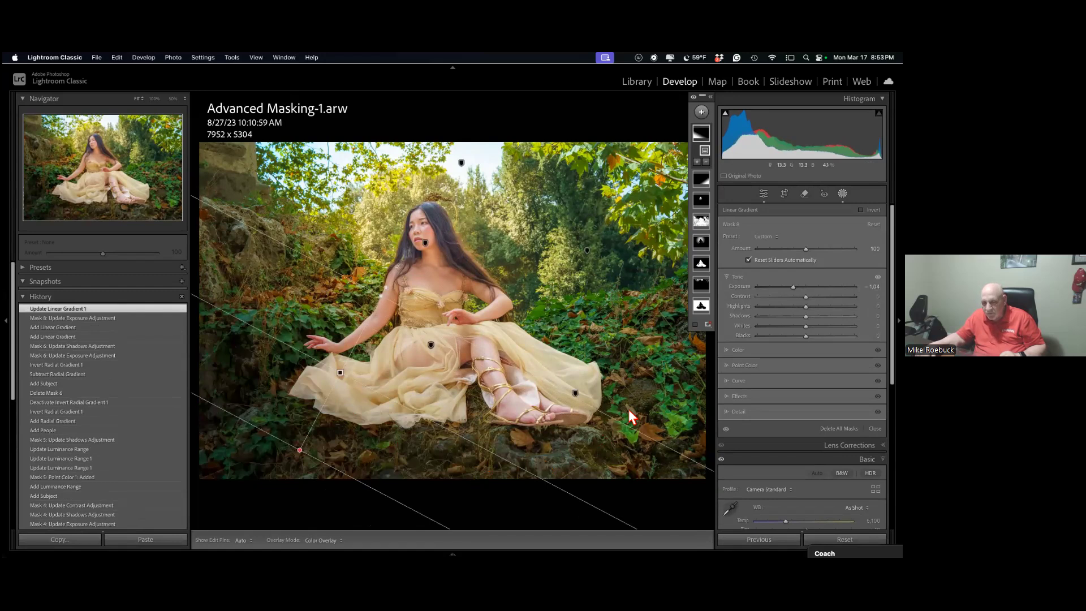
Shift the lower-right linear gradient inward toward the woman and set its Exposure to about -0.97.
{"action": "left_click", "coordinate": [701, 180]}
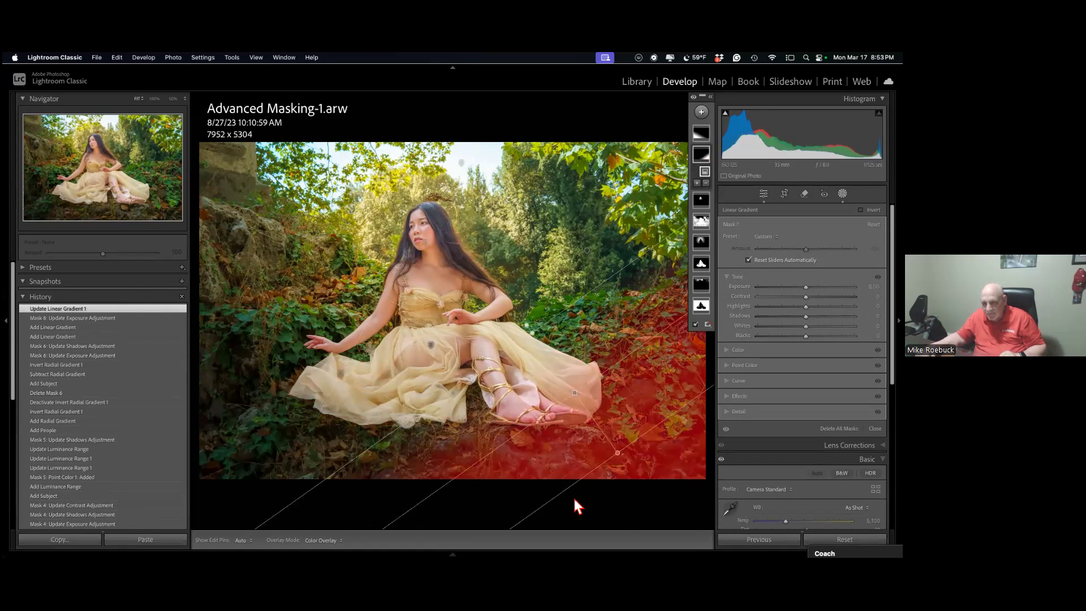
{"action": "left_click_drag", "start_coordinate": [577, 393], "coordinate": [555, 366]}
{"action": "left_click_drag", "start_coordinate": [871, 286], "coordinate": [845, 286]}
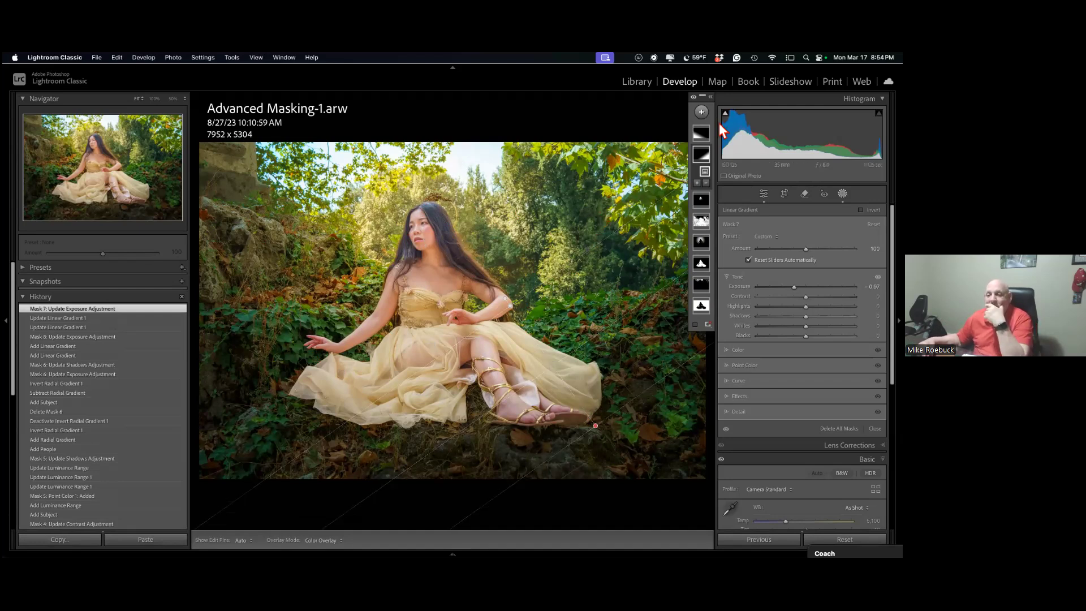
{"action": "left_click", "coordinate": [702, 111]}
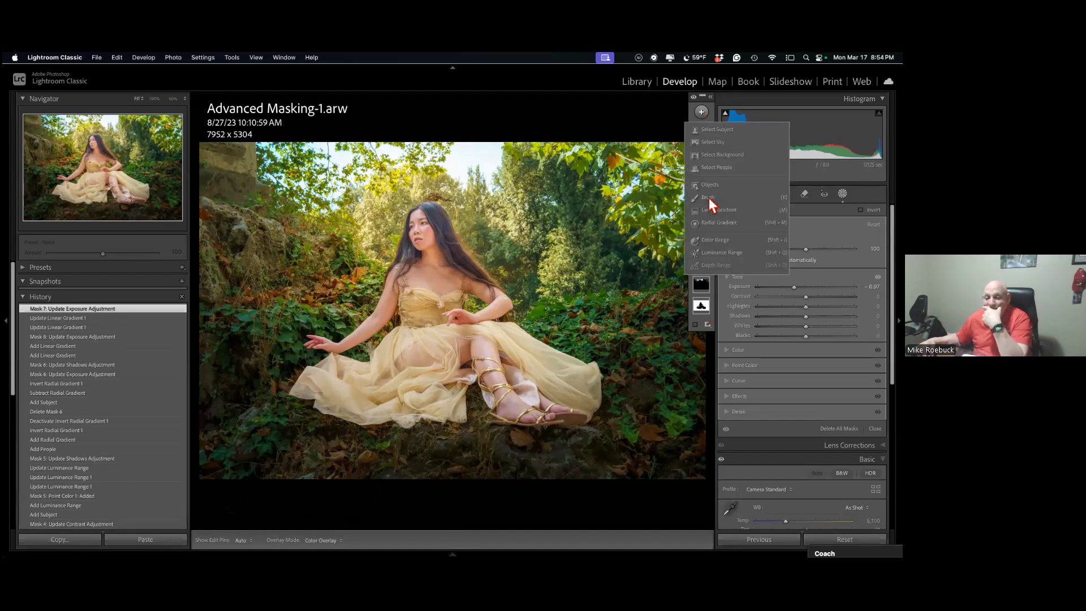
{"action": "left_click", "coordinate": [708, 198]}
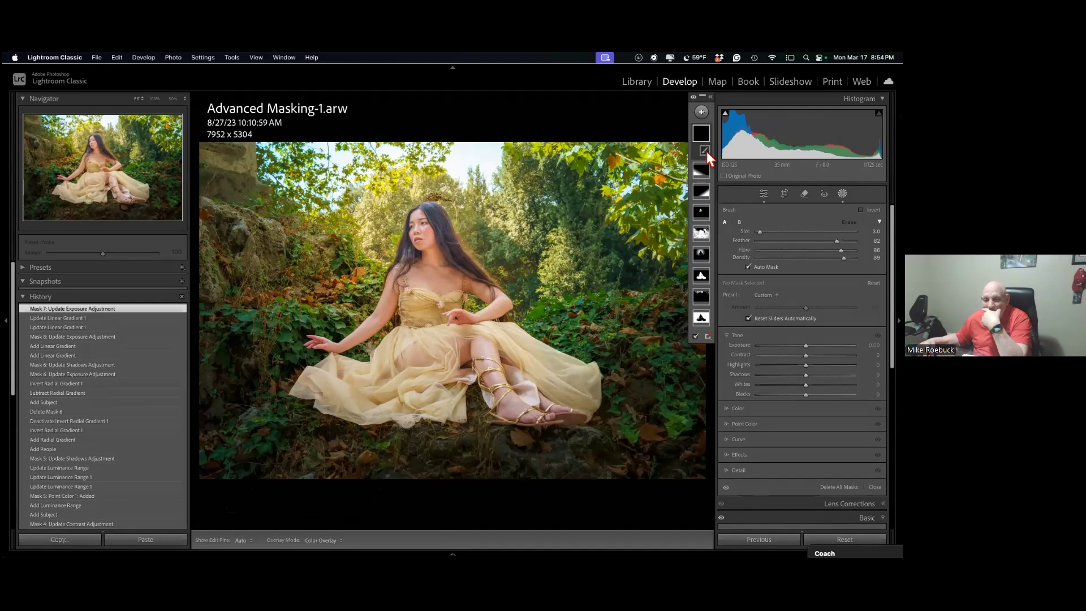
{"action": "scroll", "coordinate": [599, 221], "scroll_direction": "up", "scroll_amount": 4}
{"action": "scroll", "coordinate": [493, 226], "scroll_direction": "down", "scroll_amount": 2}
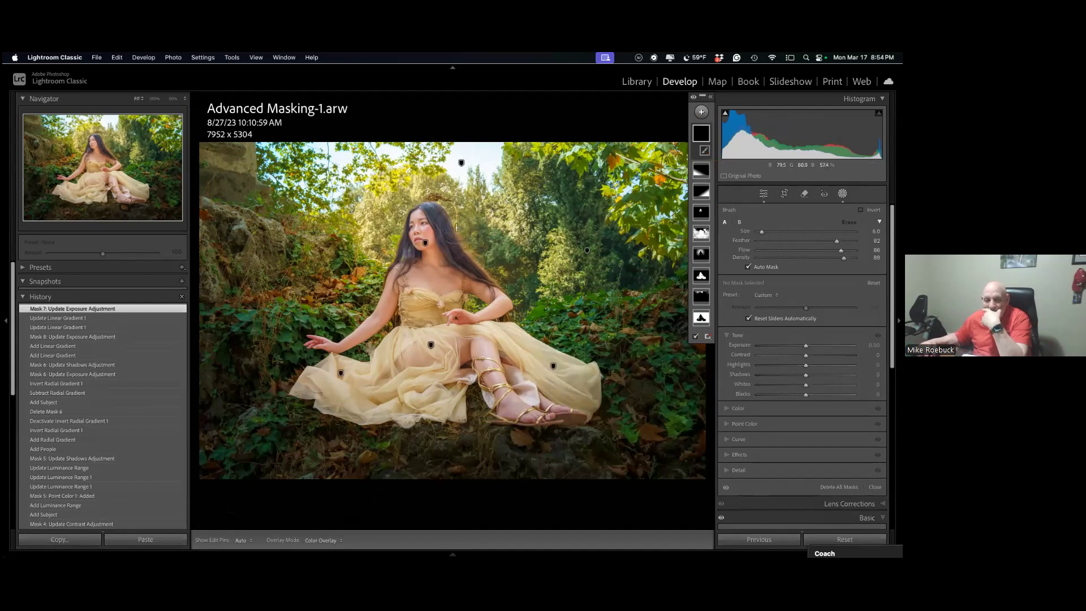
{"action": "scroll", "coordinate": [512, 232], "scroll_direction": "down", "scroll_amount": 1}
{"action": "left_click", "coordinate": [156, 99]}
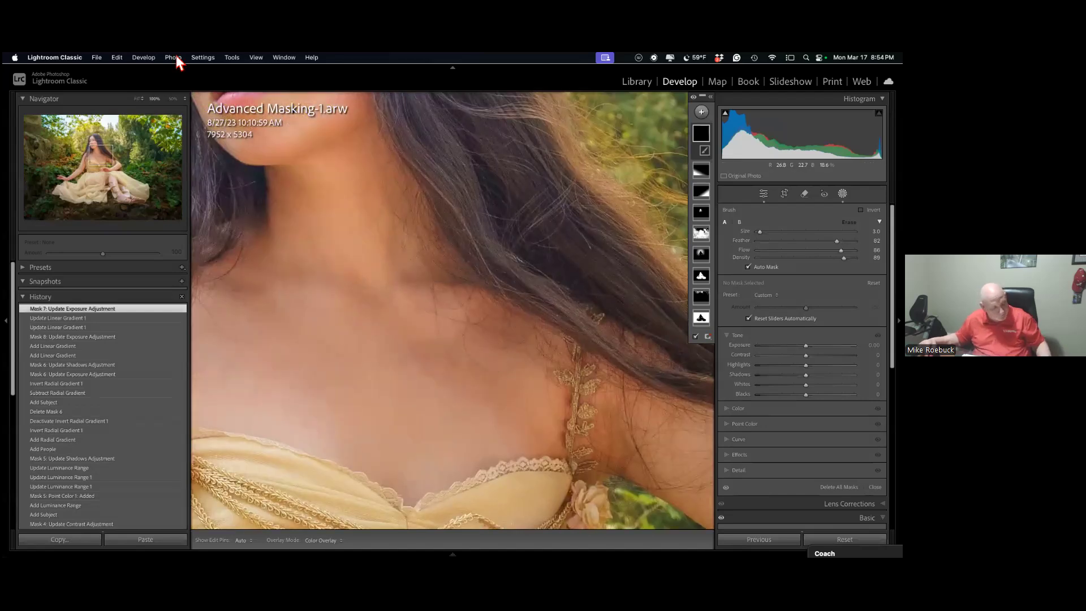
{"action": "key", "text": "super+z"}
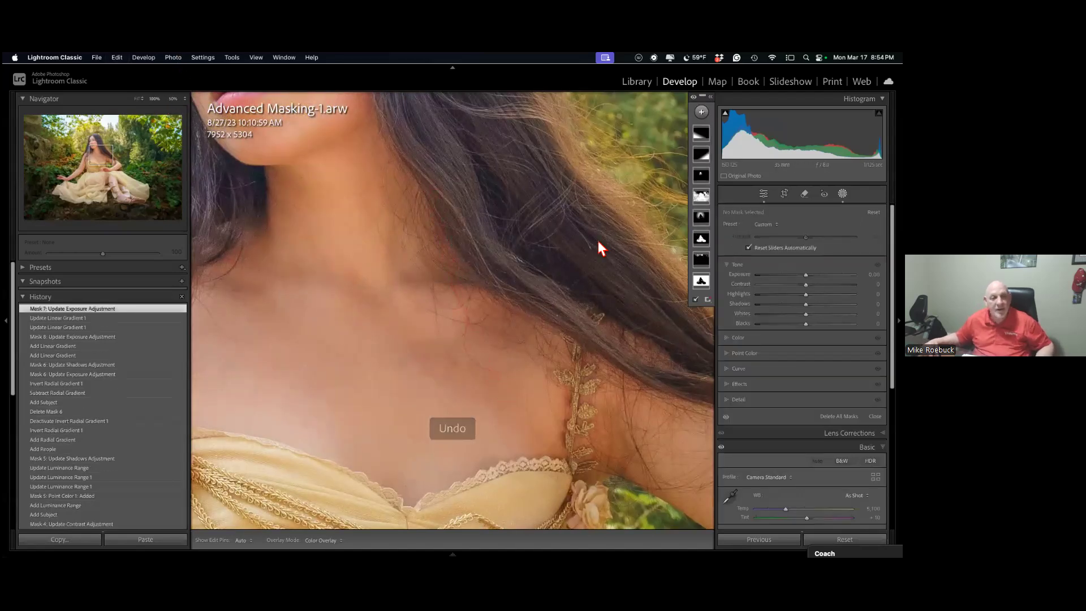
Create a brush mask and paint it over the woman's long hair on both sides of her face.
{"action": "key", "text": "super+minus"}
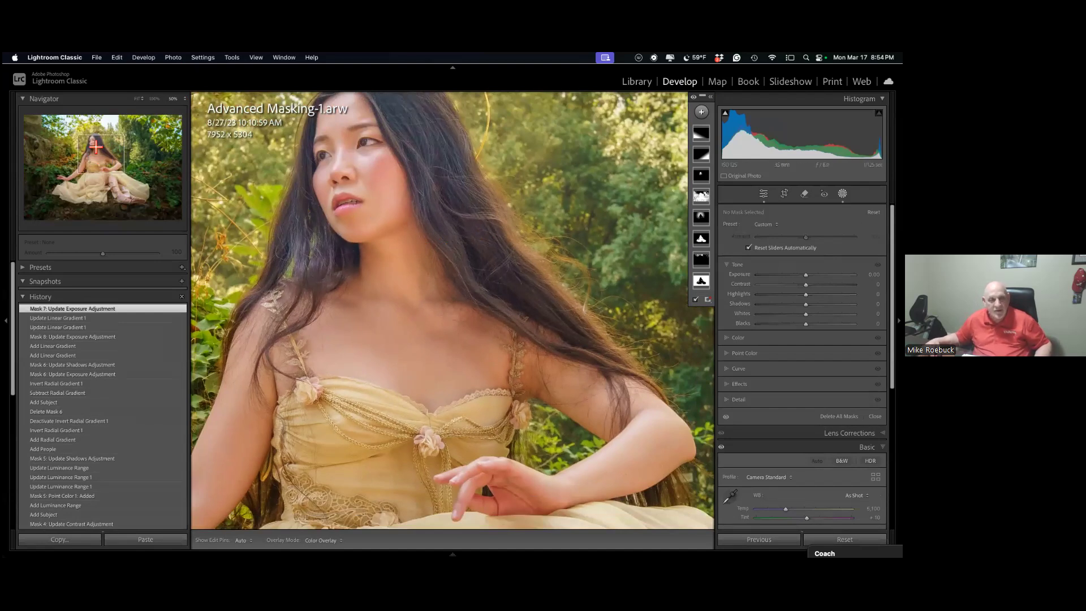
{"action": "left_click", "coordinate": [96, 147]}
{"action": "left_click_drag", "start_coordinate": [96, 147], "coordinate": [93, 146]}
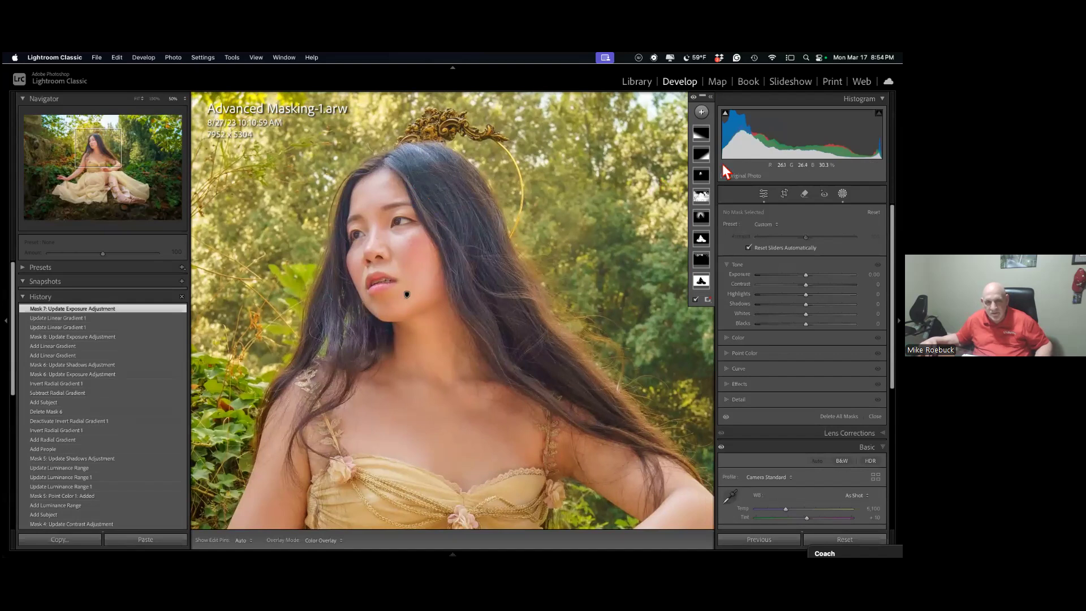
{"action": "left_click", "coordinate": [703, 114]}
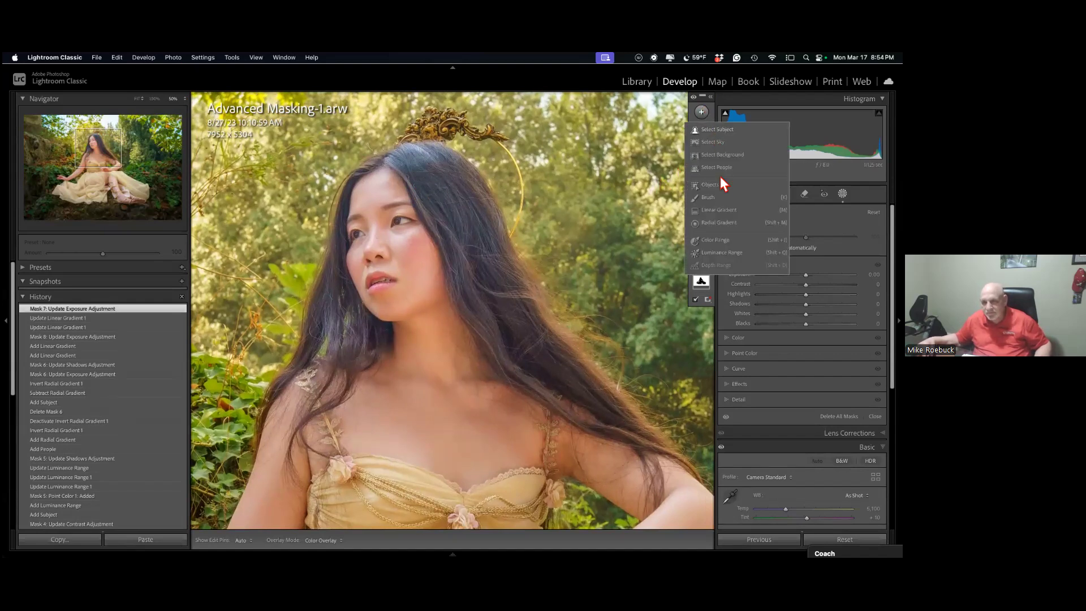
{"action": "left_click", "coordinate": [708, 199]}
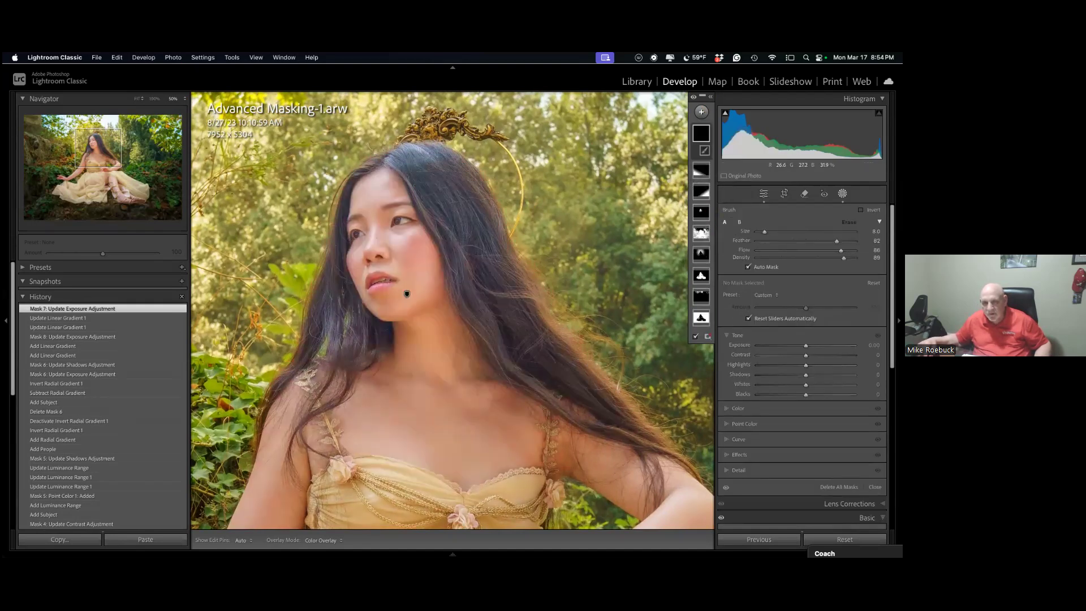
{"action": "mouse_move", "coordinate": [406, 153]}
{"action": "left_mouse_down"}
{"action": "mouse_move", "coordinate": [474, 217]}
{"action": "mouse_move", "coordinate": [533, 340]}
{"action": "mouse_move", "coordinate": [648, 428]}
{"action": "mouse_move", "coordinate": [529, 307]}
{"action": "mouse_move", "coordinate": [468, 163]}
{"action": "mouse_move", "coordinate": [410, 147]}
{"action": "mouse_move", "coordinate": [462, 252]}
{"action": "mouse_move", "coordinate": [412, 143]}
{"action": "mouse_move", "coordinate": [487, 323]}
{"action": "mouse_move", "coordinate": [522, 374]}
{"action": "mouse_move", "coordinate": [465, 254]}
{"action": "mouse_move", "coordinate": [547, 409]}
{"action": "mouse_move", "coordinate": [597, 426]}
{"action": "mouse_move", "coordinate": [513, 339]}
{"action": "mouse_move", "coordinate": [556, 403]}
{"action": "mouse_move", "coordinate": [617, 444]}
{"action": "mouse_move", "coordinate": [591, 419]}
{"action": "mouse_move", "coordinate": [641, 436]}
{"action": "left_mouse_up"}
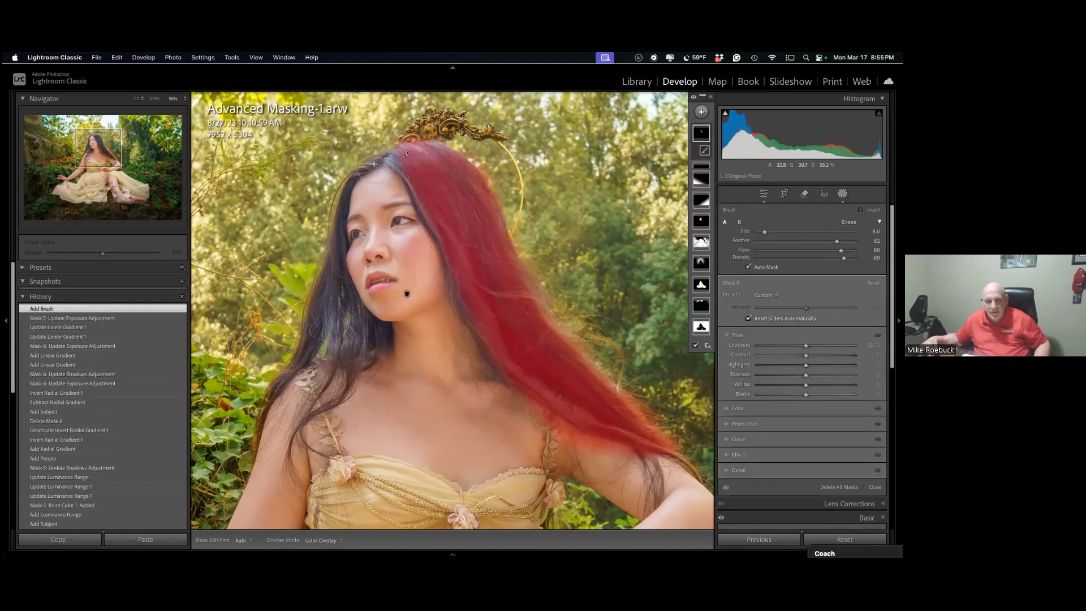
{"action": "key", "text": "h"}
{"action": "mouse_move", "coordinate": [345, 199]}
{"action": "left_mouse_down"}
{"action": "mouse_move", "coordinate": [335, 339]}
{"action": "mouse_move", "coordinate": [350, 359]}
{"action": "mouse_move", "coordinate": [345, 310]}
{"action": "mouse_move", "coordinate": [345, 335]}
{"action": "mouse_move", "coordinate": [359, 331]}
{"action": "mouse_move", "coordinate": [321, 292]}
{"action": "mouse_move", "coordinate": [324, 271]}
{"action": "mouse_move", "coordinate": [301, 345]}
{"action": "mouse_move", "coordinate": [260, 415]}
{"action": "left_mouse_up"}
{"action": "key", "text": "period"}
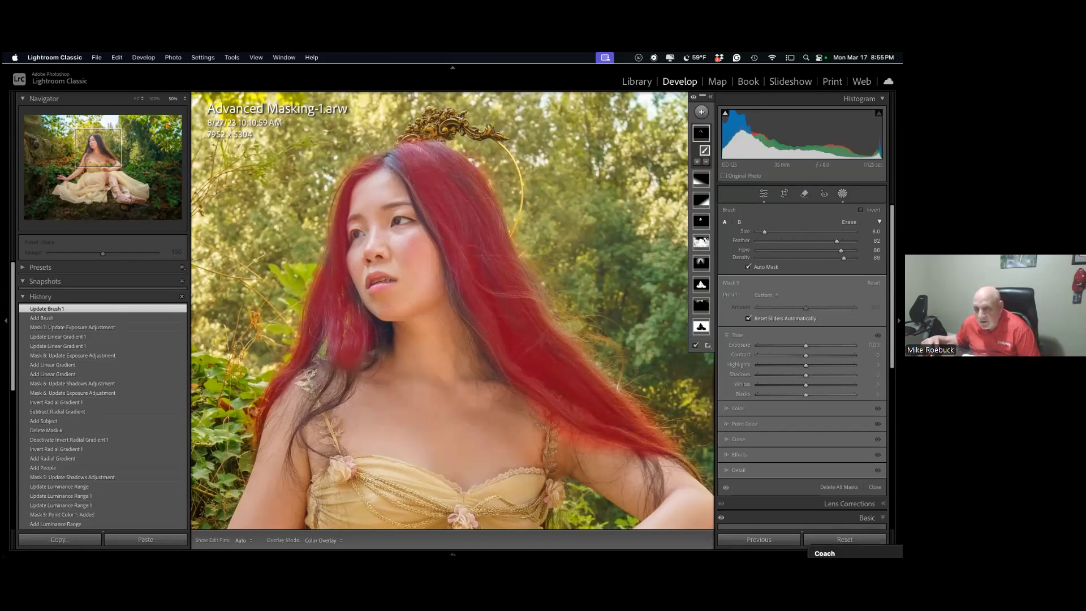
Adjust the hair brush mask to Temp 51, Shadows 24 and Exposure about 0.43.
{"action": "left_click", "coordinate": [738, 409]}
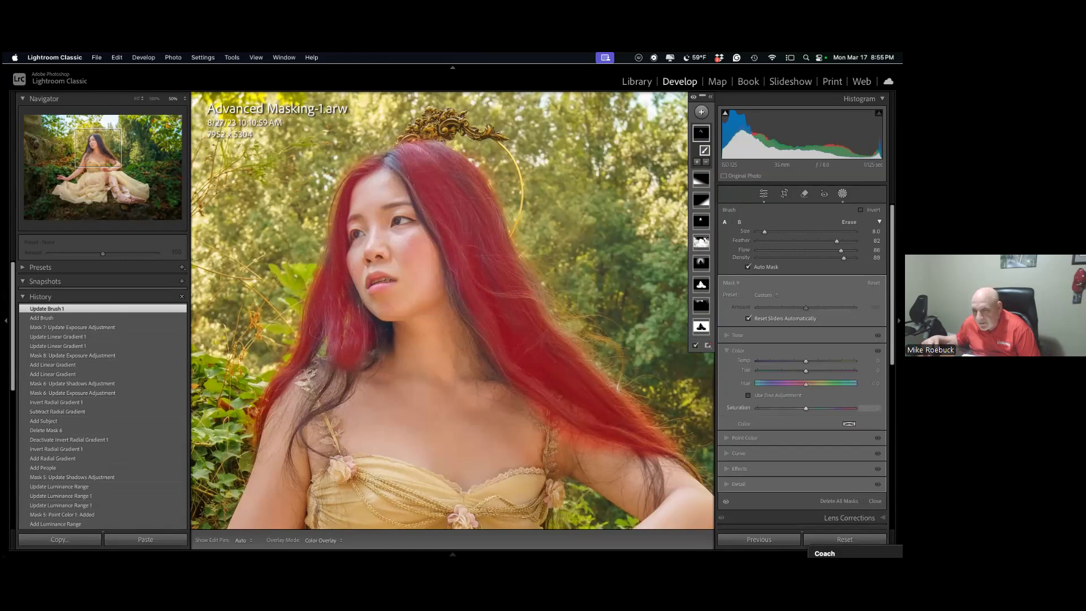
{"action": "left_click_drag", "start_coordinate": [806, 360], "coordinate": [808, 360]}
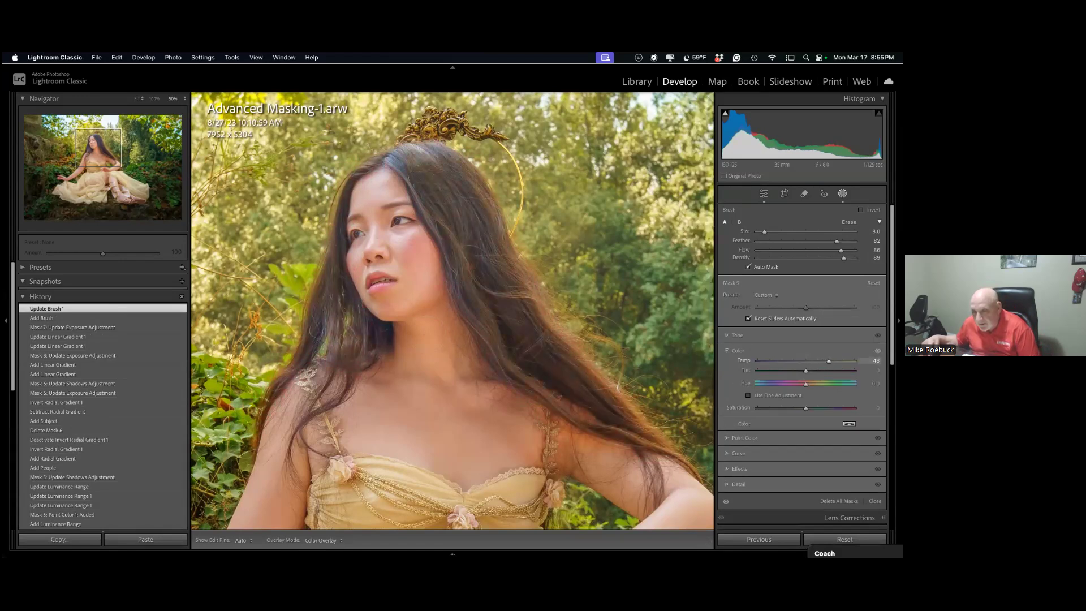
{"action": "left_click_drag", "start_coordinate": [830, 361], "coordinate": [830, 360]}
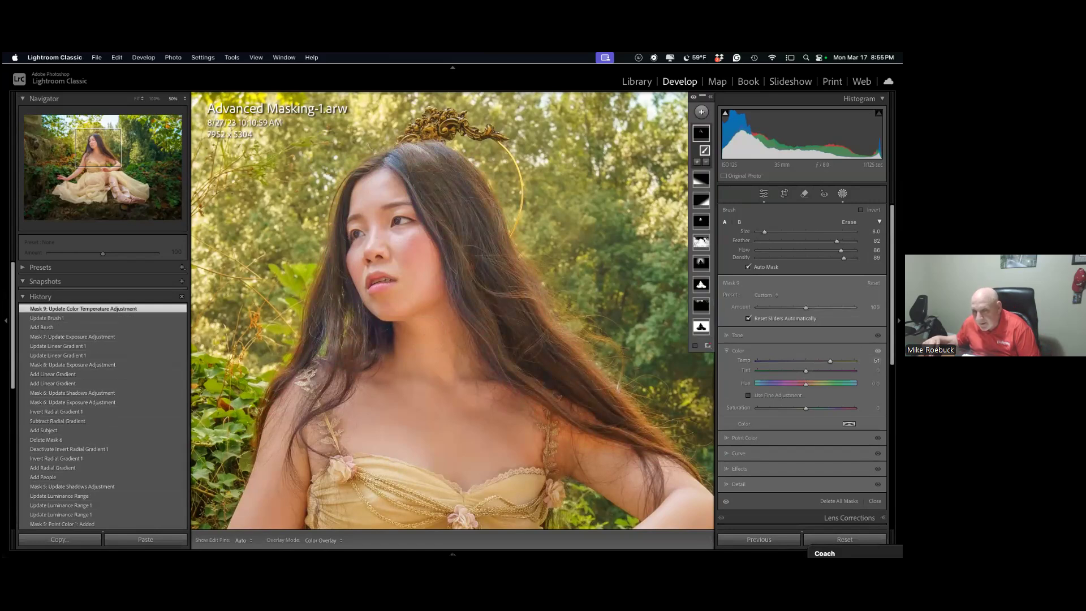
{"action": "left_click", "coordinate": [737, 334]}
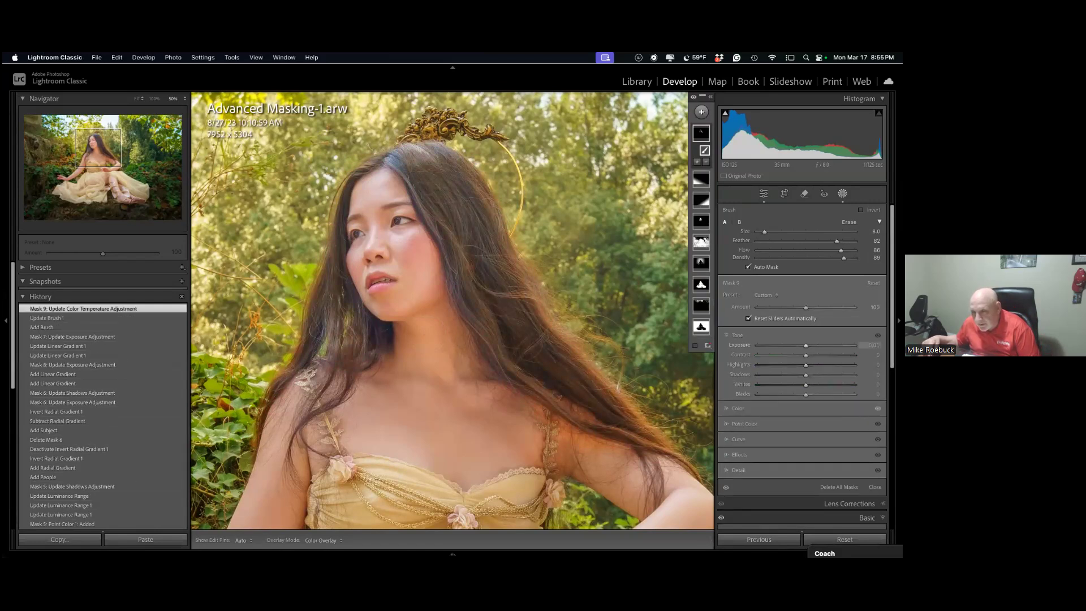
{"action": "left_click_drag", "start_coordinate": [805, 374], "coordinate": [813, 345]}
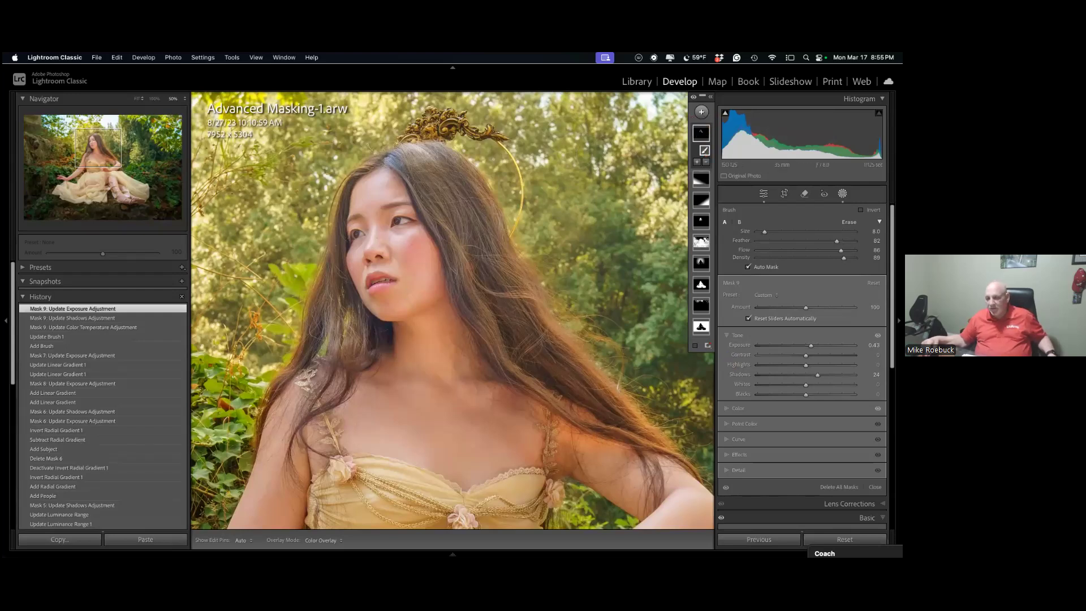
Heal away the thin golden ring beside the woman's head below the ornament with the Remove tool.
{"action": "key", "text": "shift+w"}
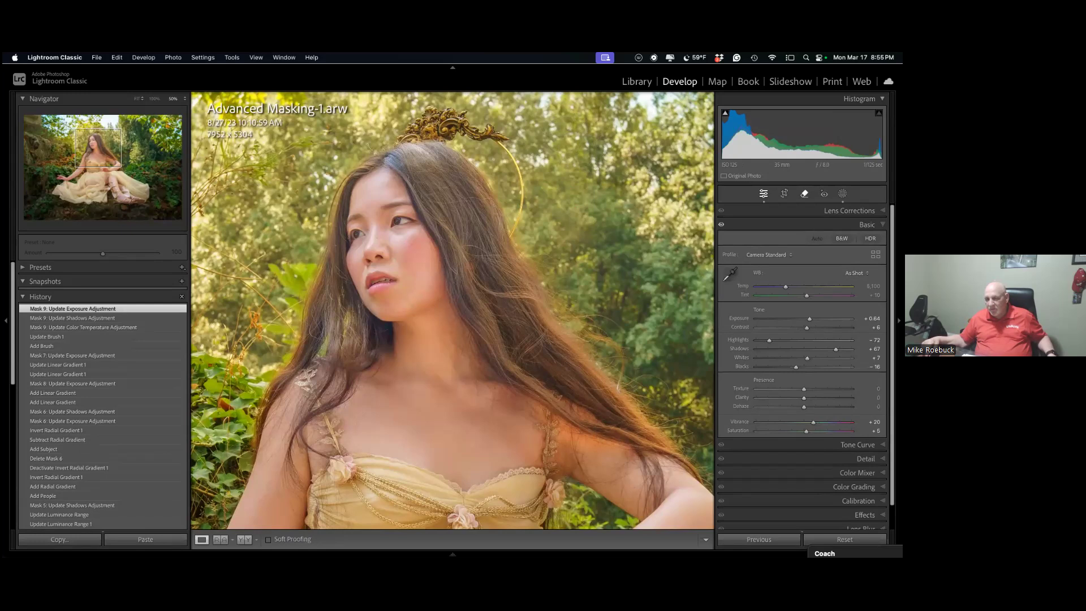
{"action": "key", "text": "q"}
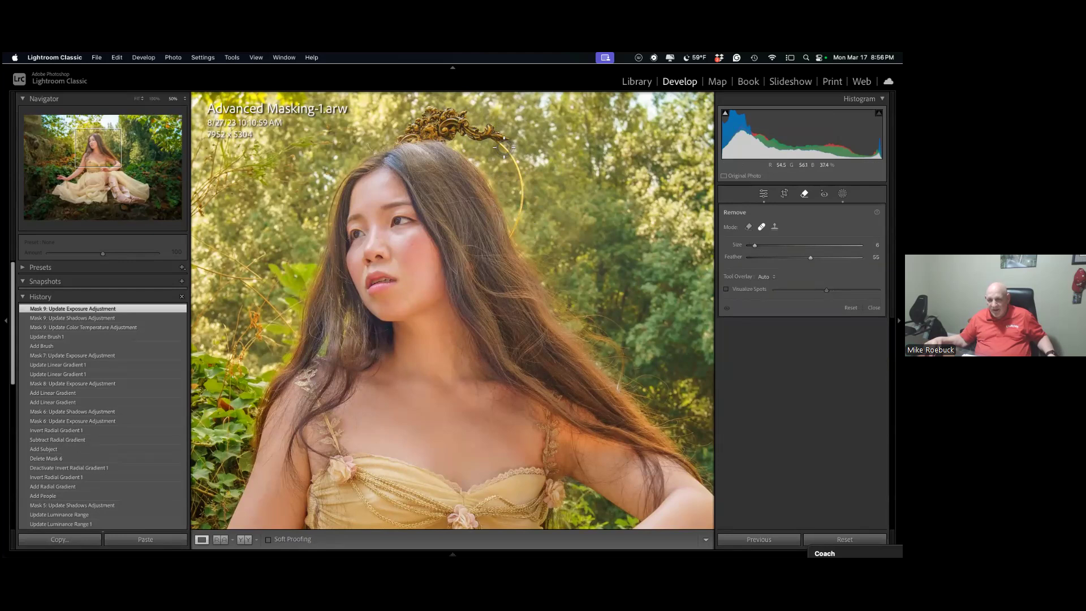
{"action": "mouse_move", "coordinate": [503, 147]}
{"action": "left_mouse_down"}
{"action": "mouse_move", "coordinate": [526, 214]}
{"action": "mouse_move", "coordinate": [514, 241]}
{"action": "left_mouse_up"}
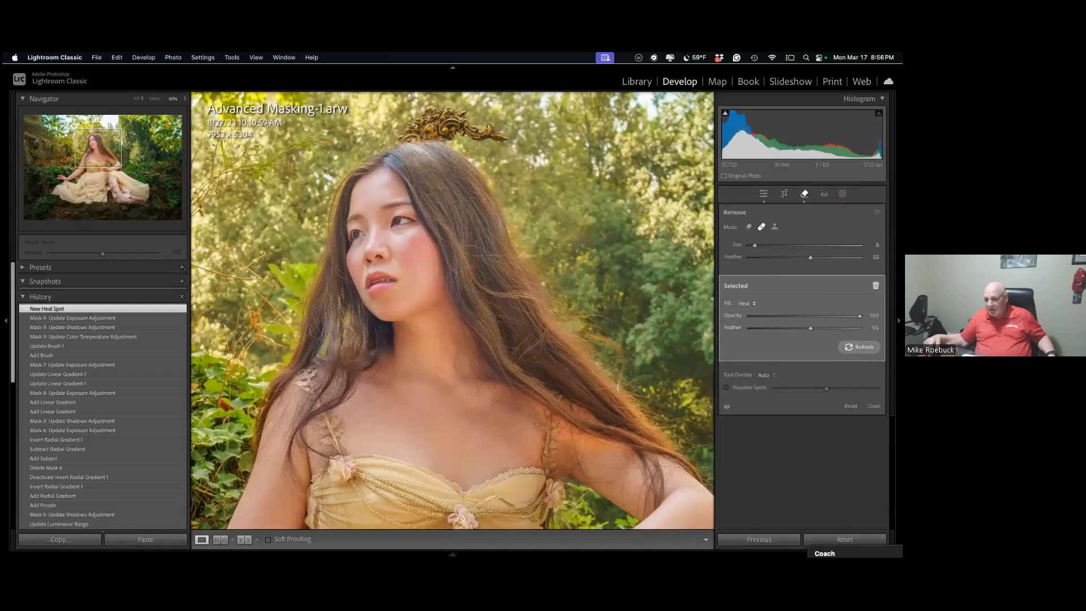
{"action": "key", "text": "q"}
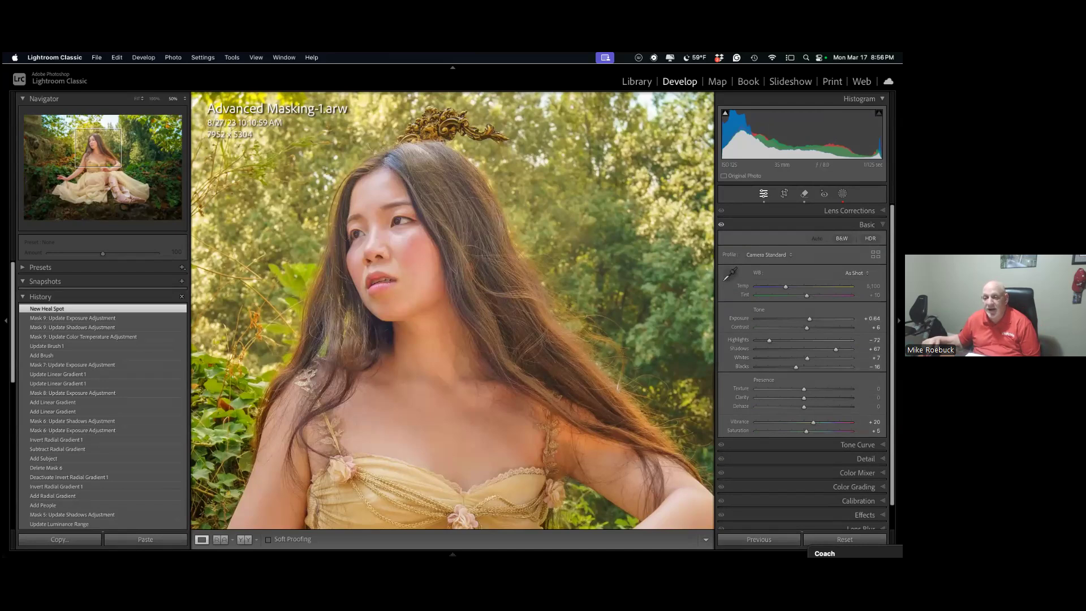
{"action": "left_click", "coordinate": [137, 99]}
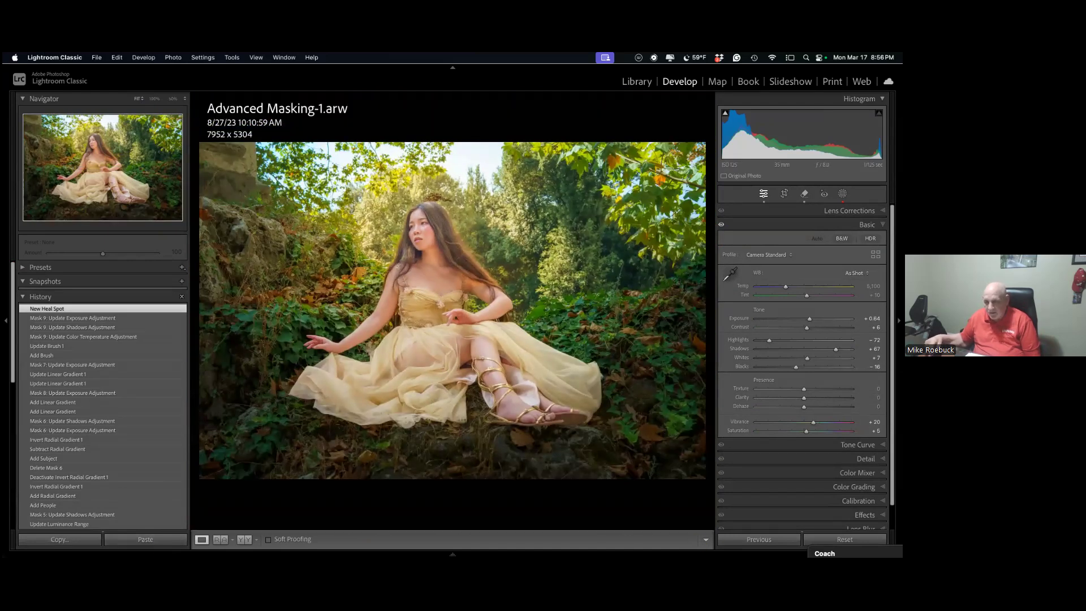
{"action": "left_click", "coordinate": [636, 82]}
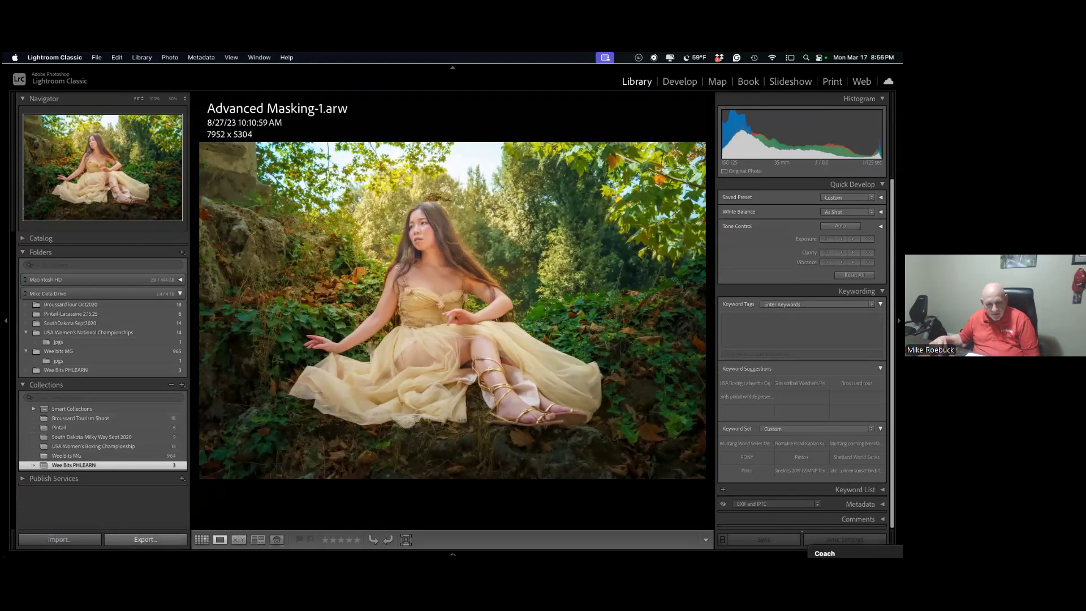
{"action": "left_click", "coordinate": [145, 540]}
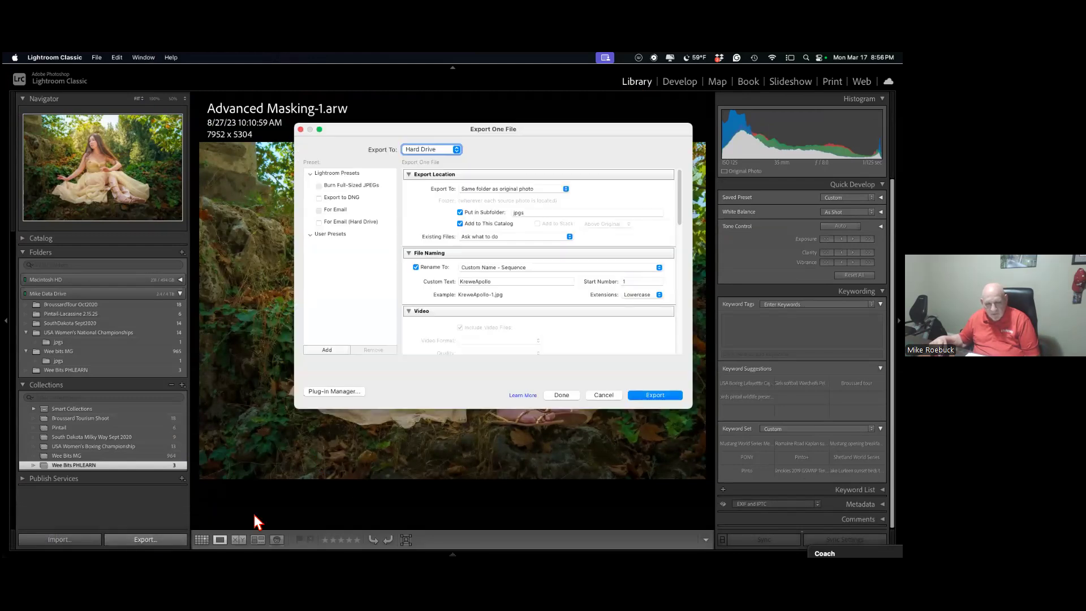
{"action": "left_click", "coordinate": [604, 395]}
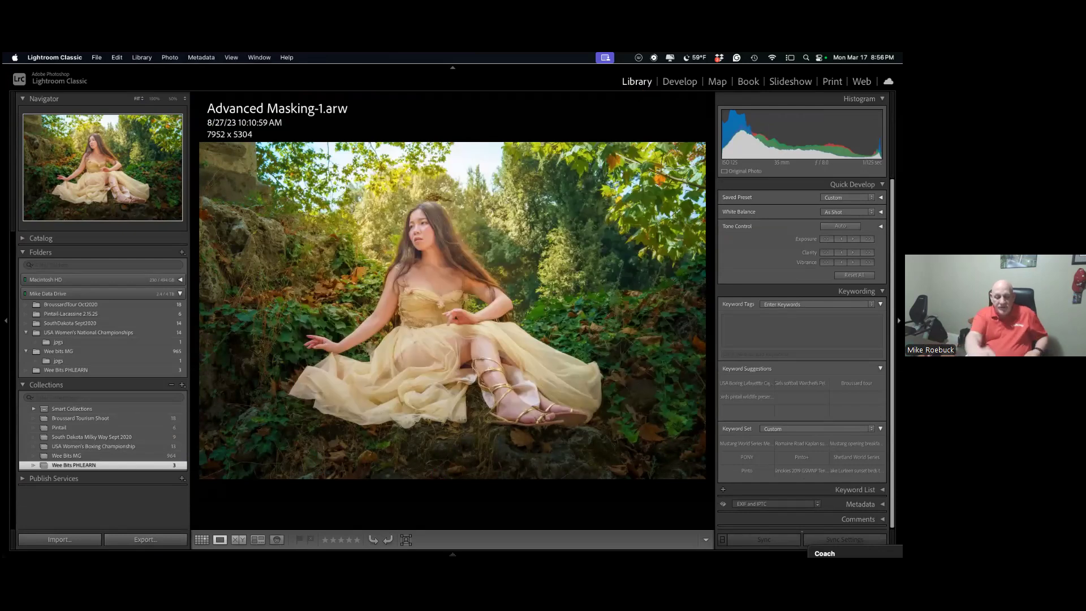
{"action": "key", "text": "n"}
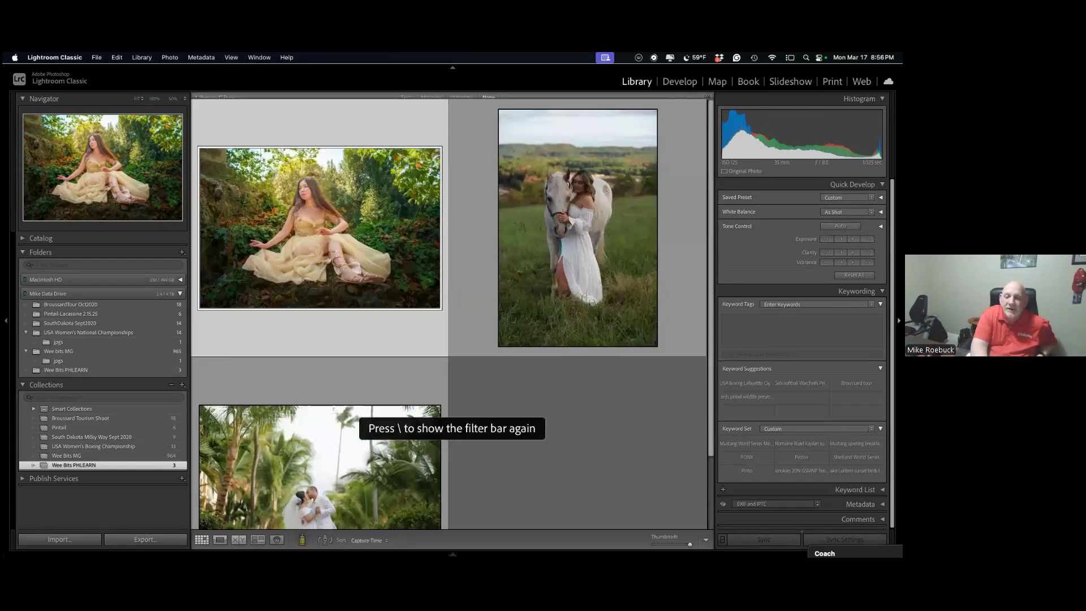
{"action": "double_click", "coordinate": [352, 201]}
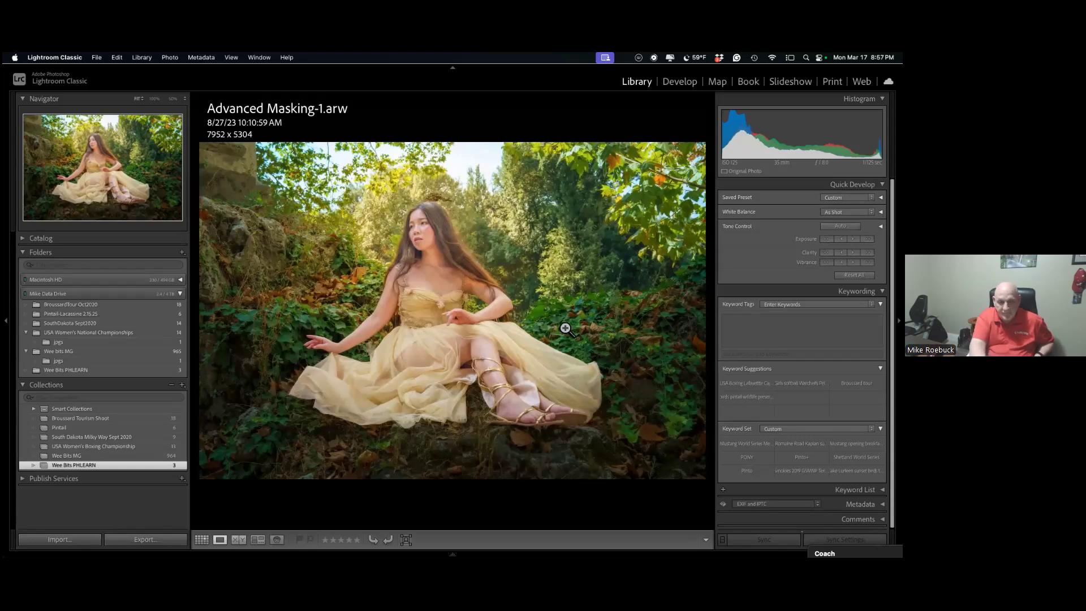
{"action": "key", "text": "g"}
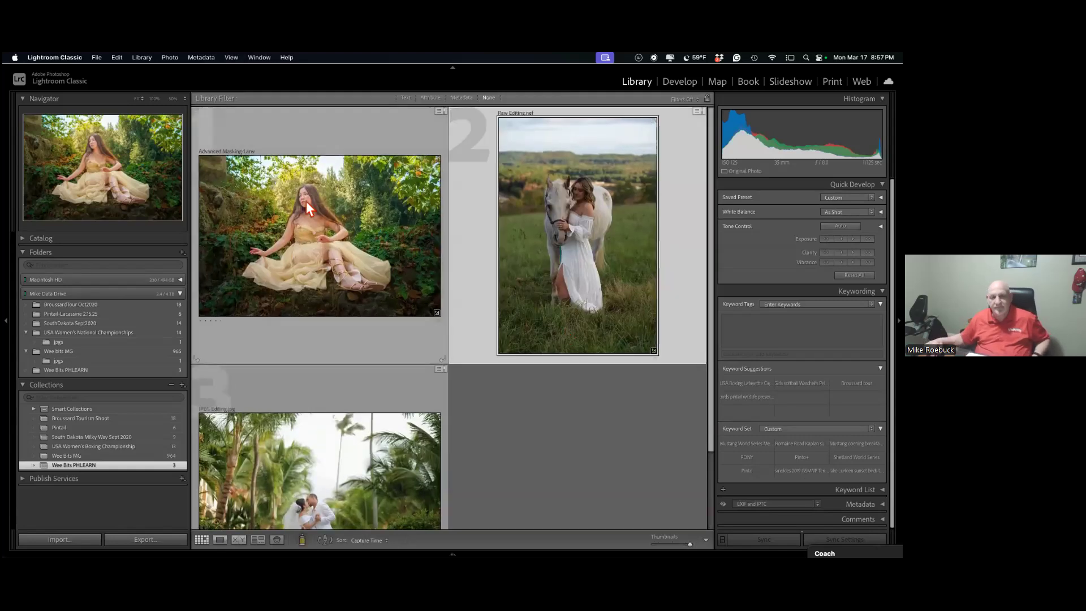
{"action": "double_click", "coordinate": [305, 201]}
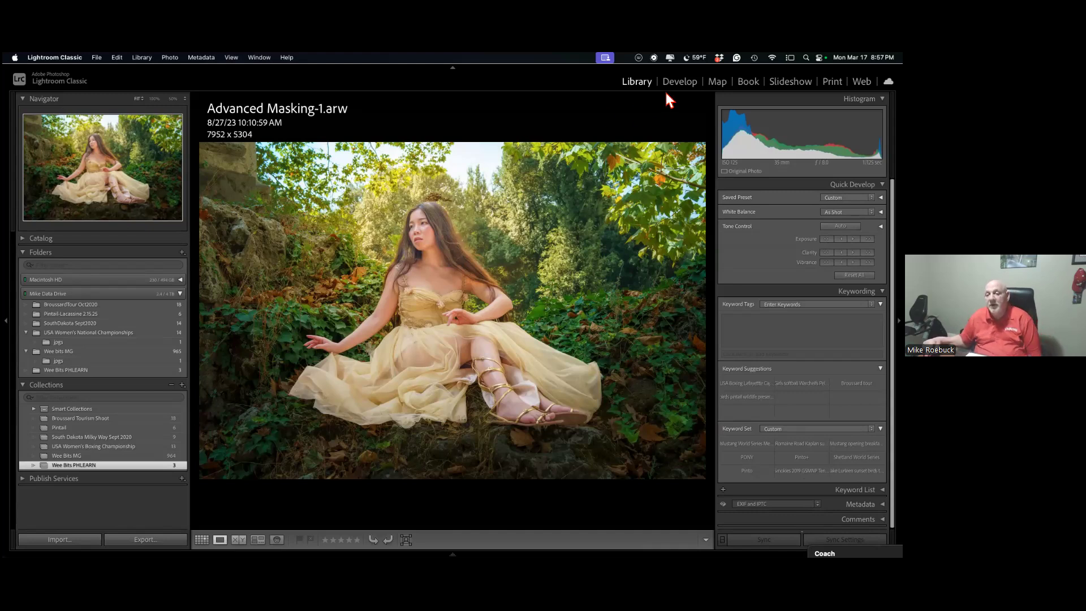
Compare the before and after versions of Advanced Masking-1.arw in the Develop module.
{"action": "left_click", "coordinate": [679, 81]}
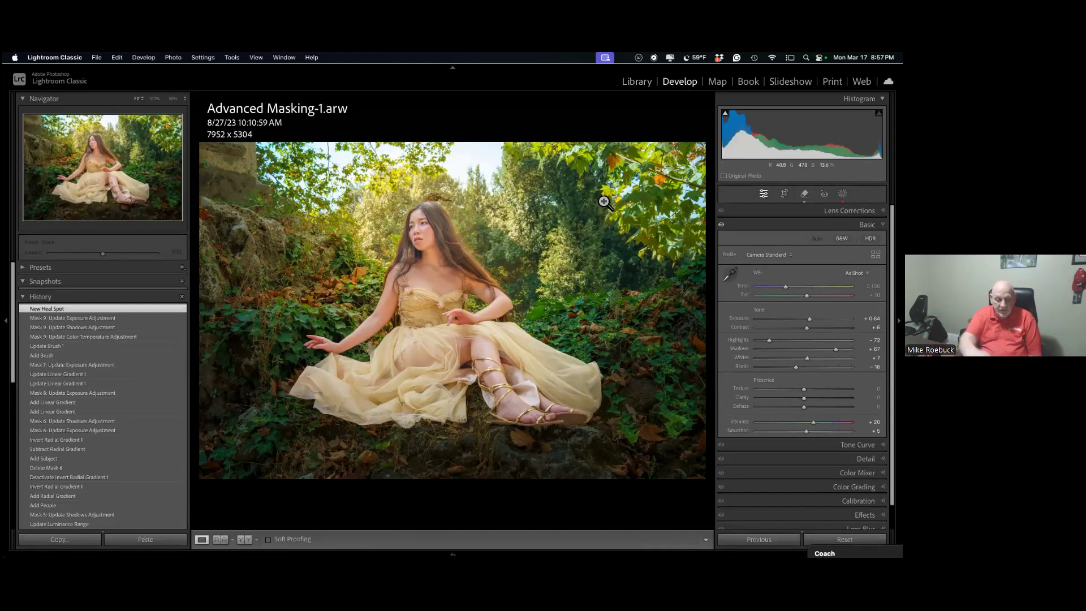
{"action": "key", "text": "backslash"}
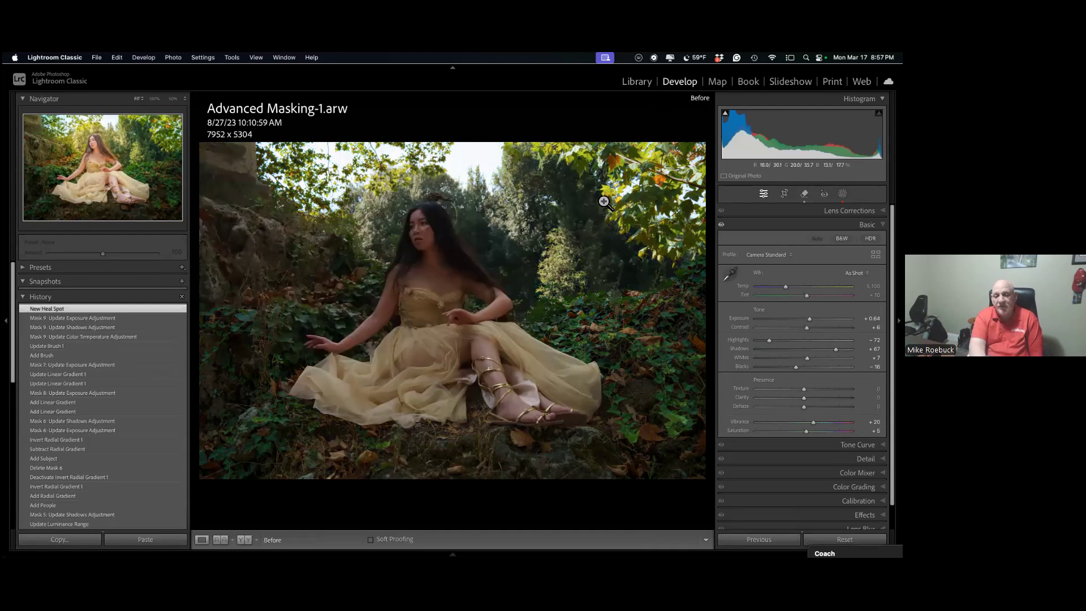
{"action": "key", "text": "backslash"}
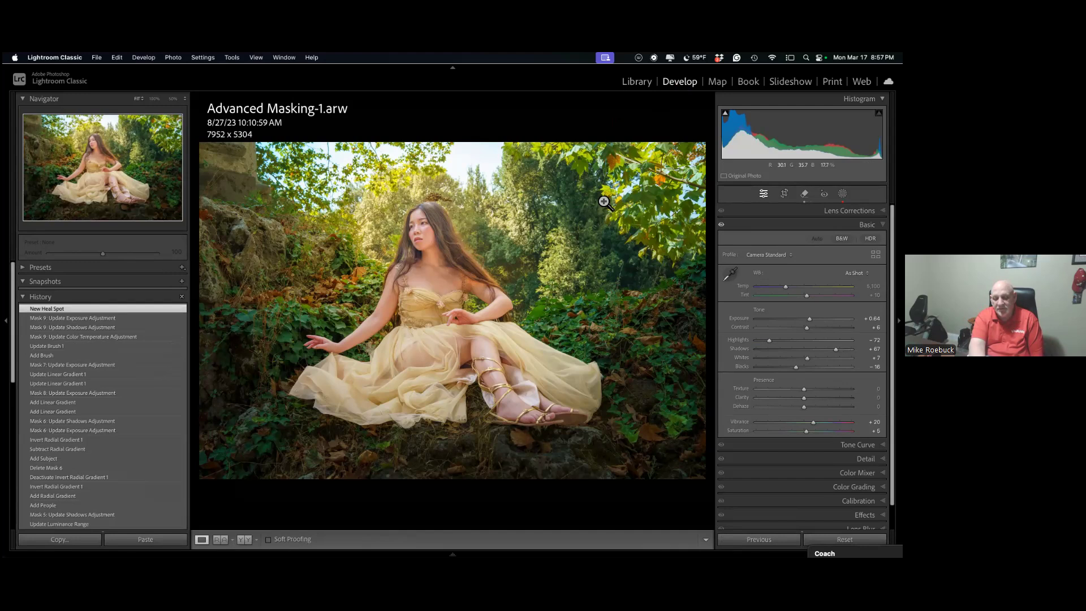
{"action": "key", "text": "backslash"}
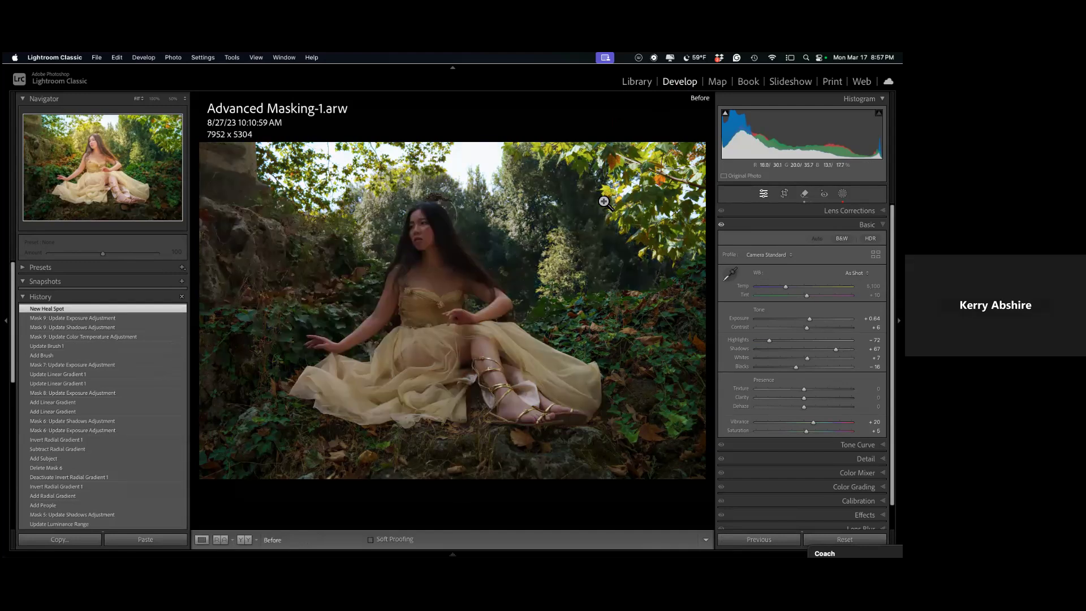
{"action": "key", "text": "backslash"}
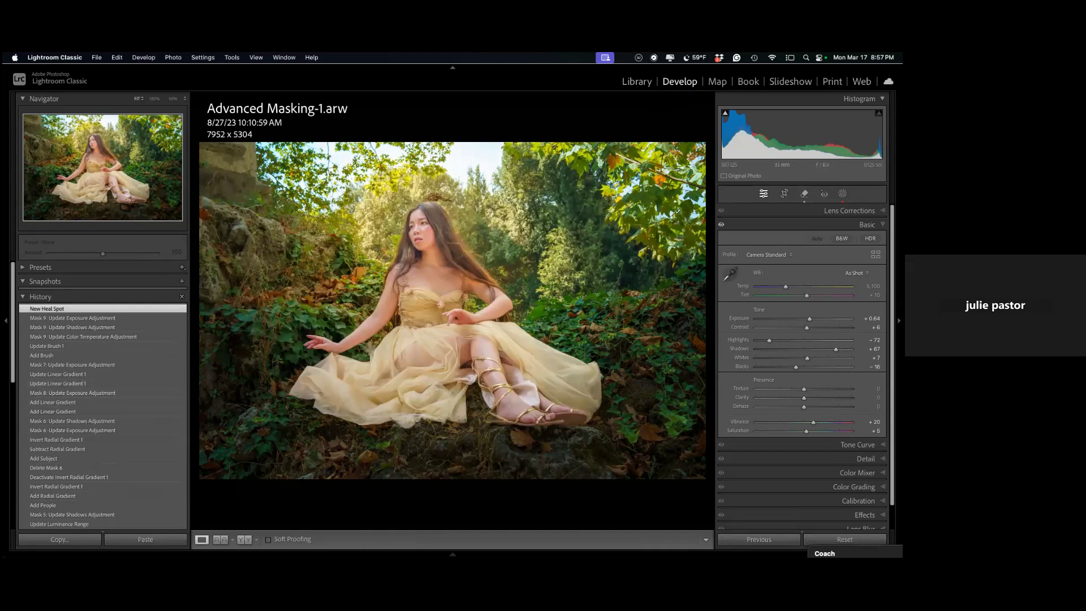
Export Advanced Masking-1.arw as KreweApollo-1.jpg into the jpgs subfolder of the original's folder, close the resulting Finder window and return to Lightroom Classic.
{"action": "left_click", "coordinate": [628, 83]}
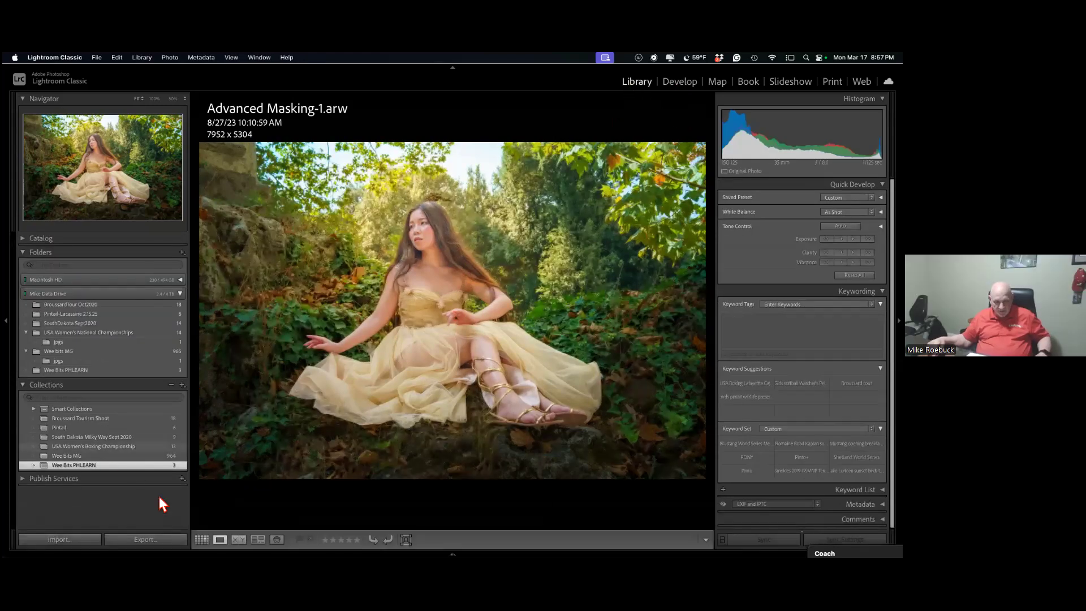
{"action": "left_click", "coordinate": [158, 538]}
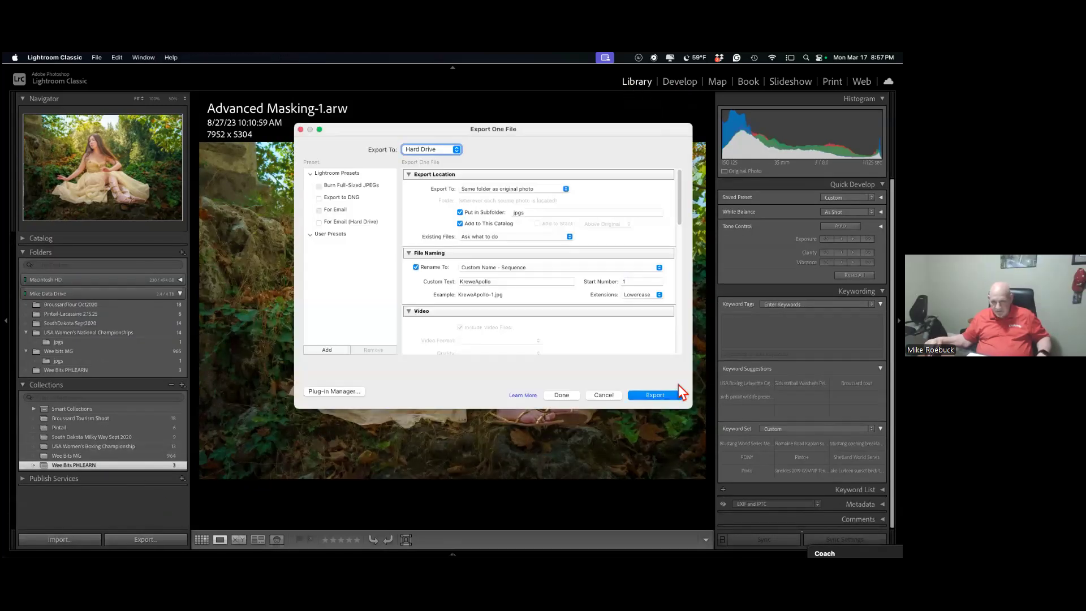
{"action": "left_click", "coordinate": [671, 396]}
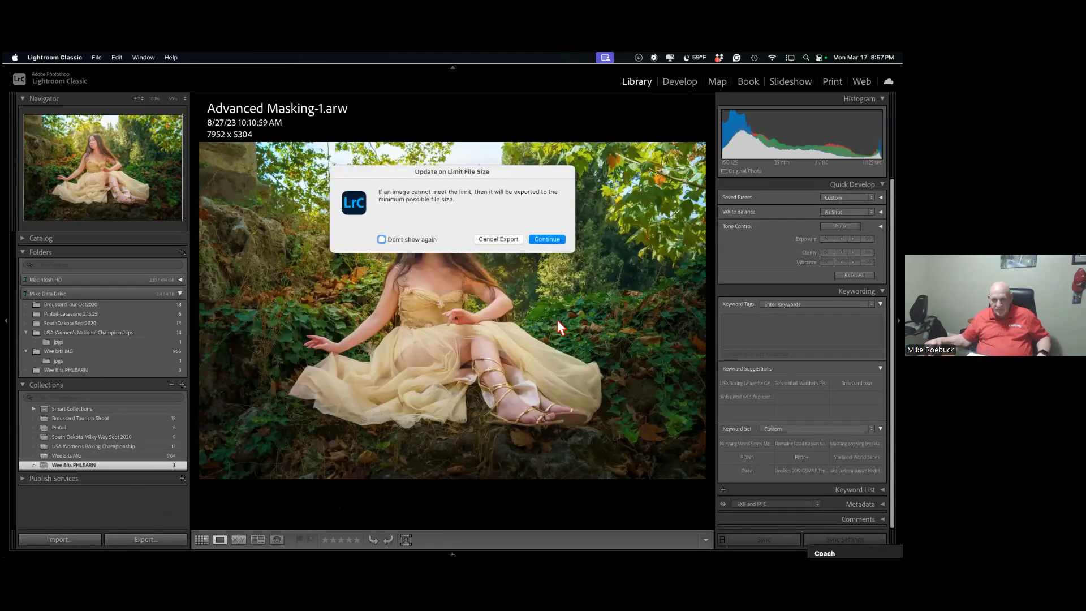
{"action": "left_click", "coordinate": [543, 240]}
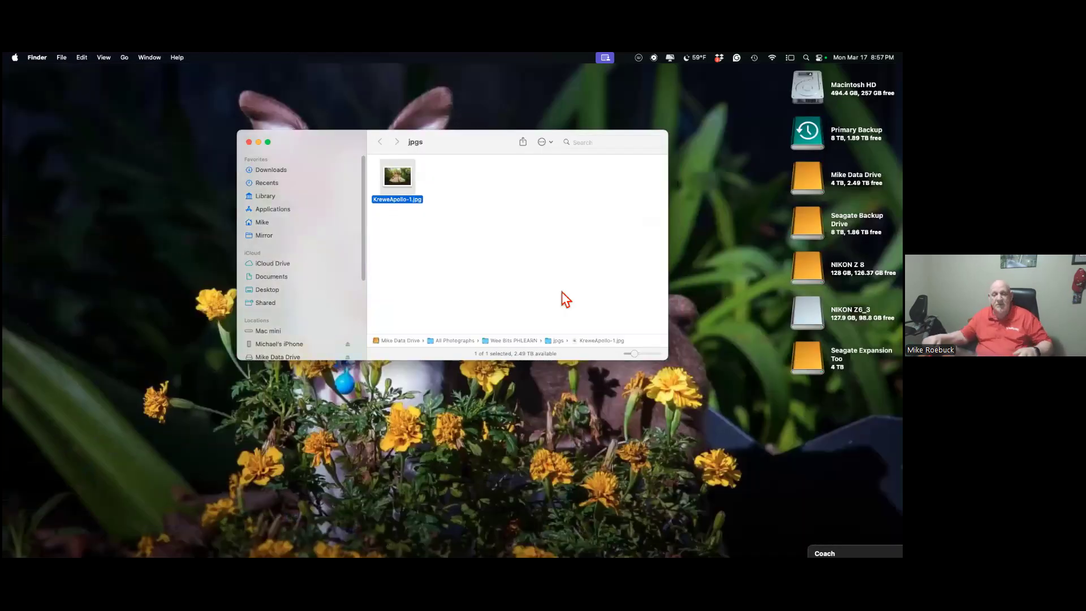
{"action": "left_click", "coordinate": [249, 142]}
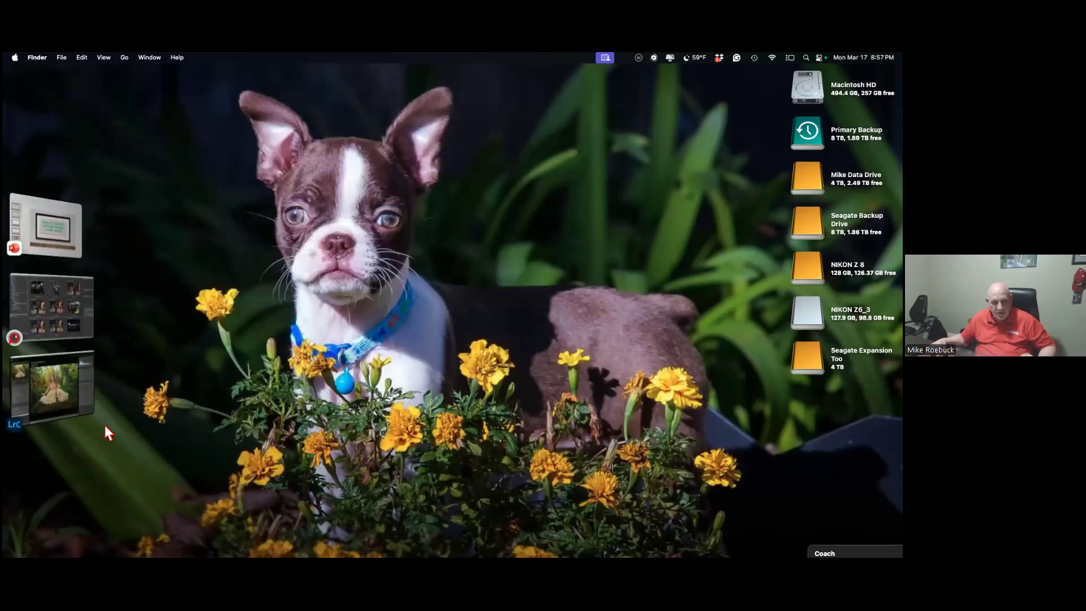
{"action": "left_click", "coordinate": [62, 390]}
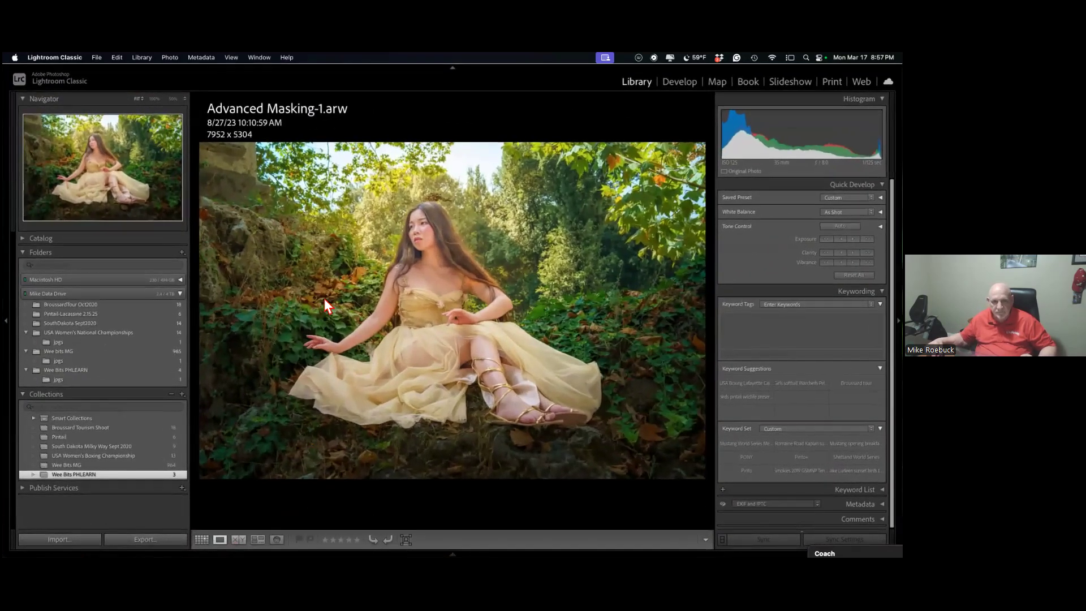
Check the exported photo in the jpgs subfolder, then show all photos in the Wee Bits PHLEARN folder.
{"action": "left_click", "coordinate": [91, 478]}
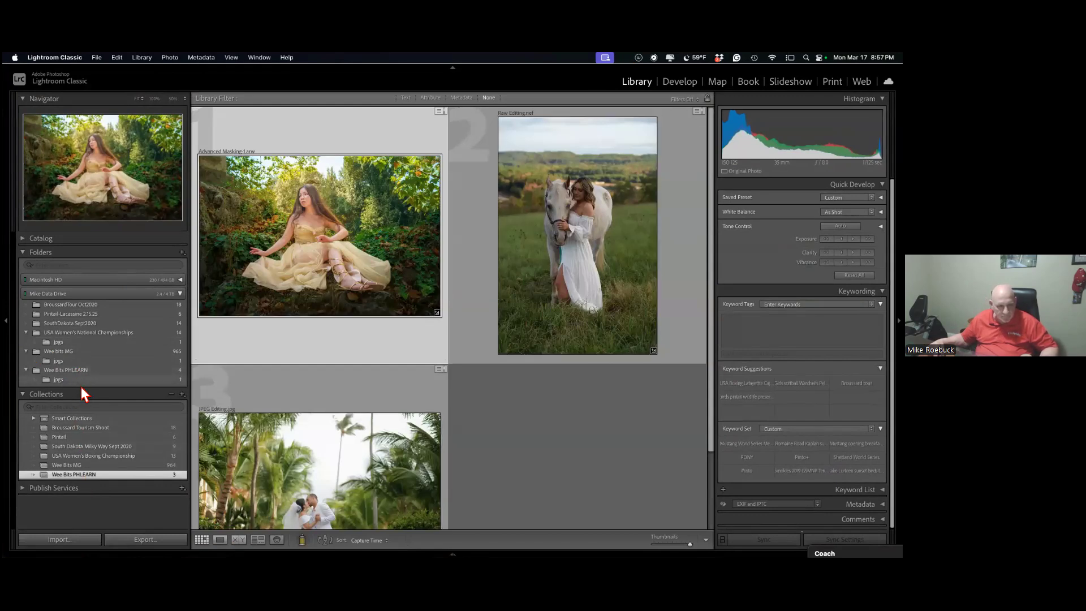
{"action": "left_click", "coordinate": [60, 381]}
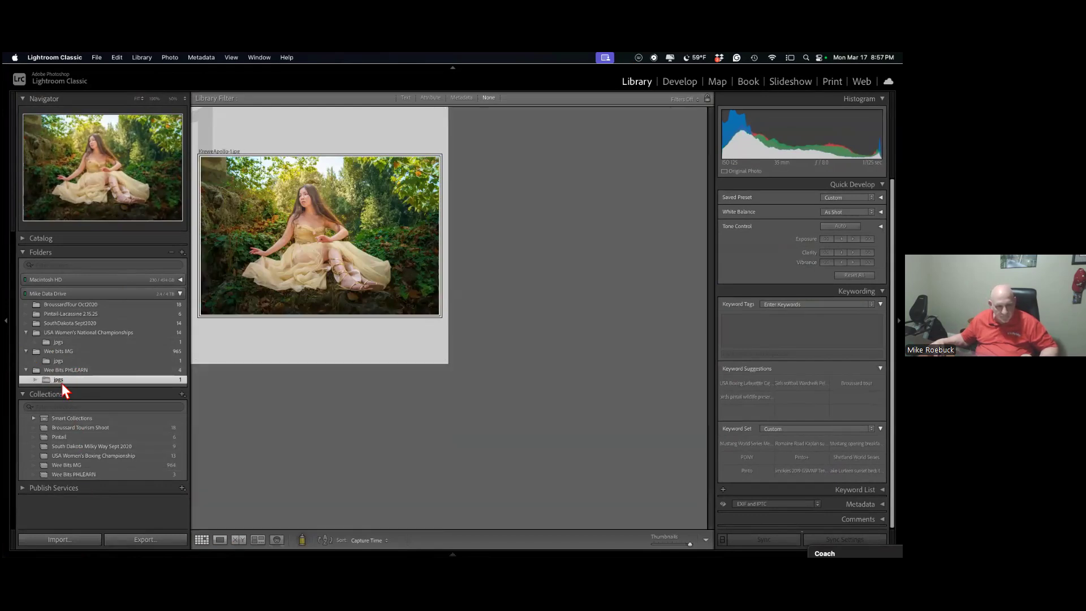
{"action": "left_click", "coordinate": [56, 370]}
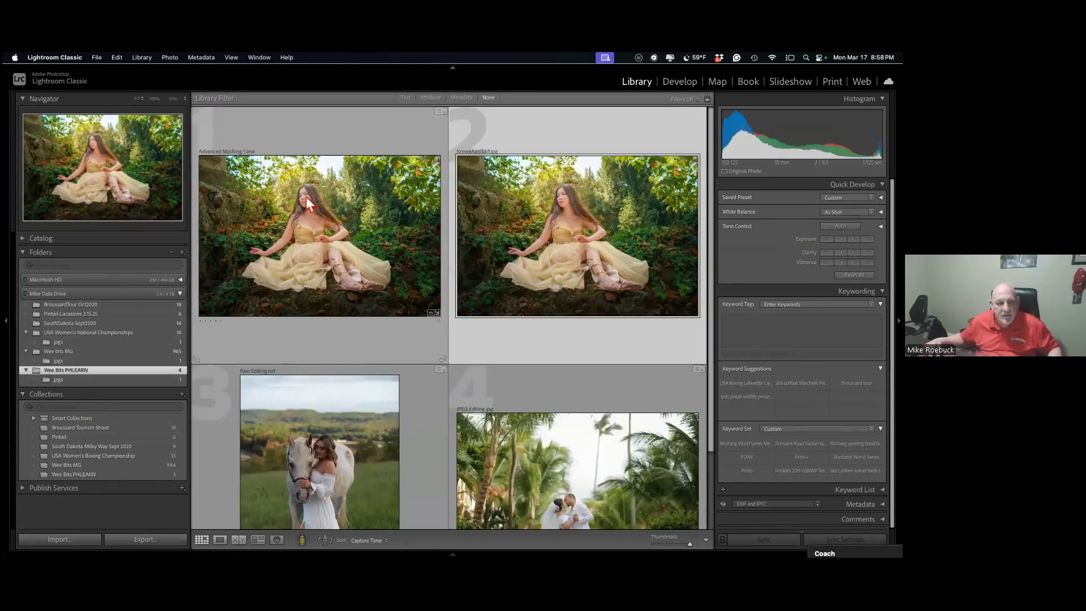
Open Advanced Masking-1.arw in the Develop module and reset all of its edits.
{"action": "double_click", "coordinate": [336, 217]}
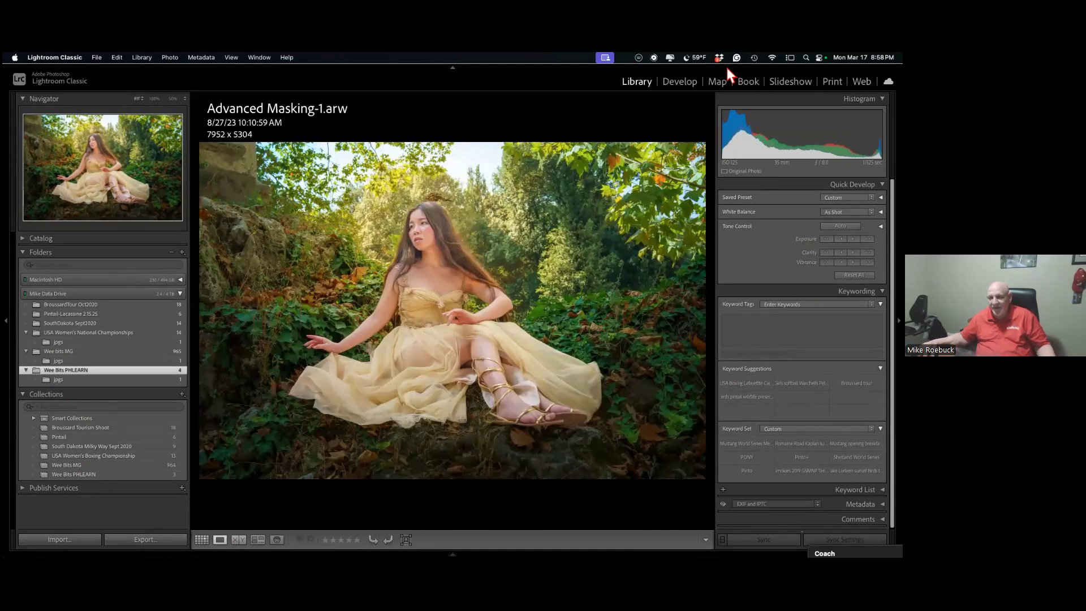
{"action": "left_click", "coordinate": [679, 80]}
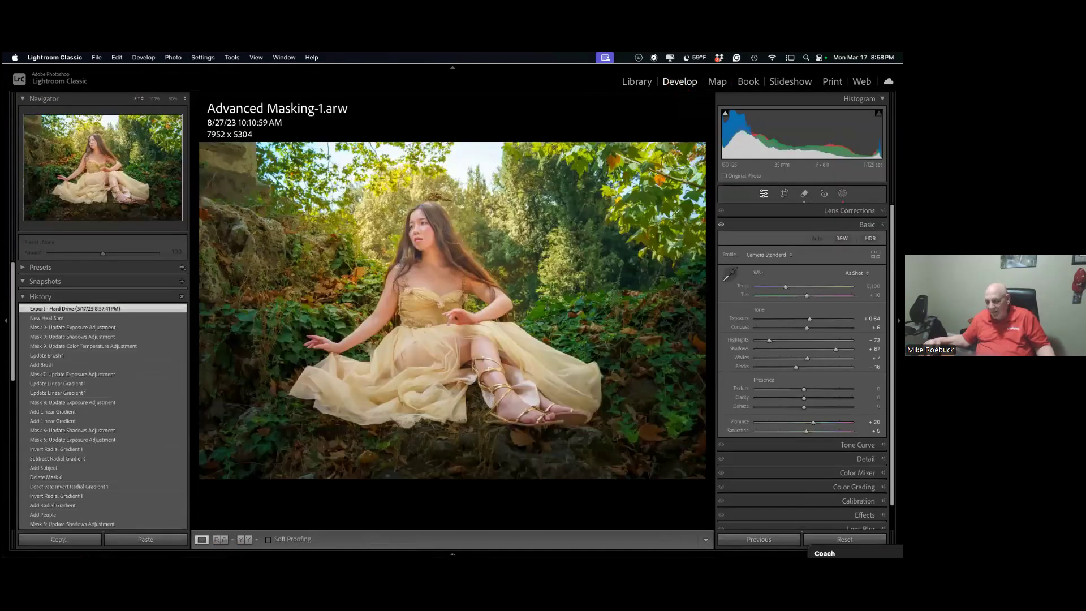
{"action": "left_click", "coordinate": [844, 539]}
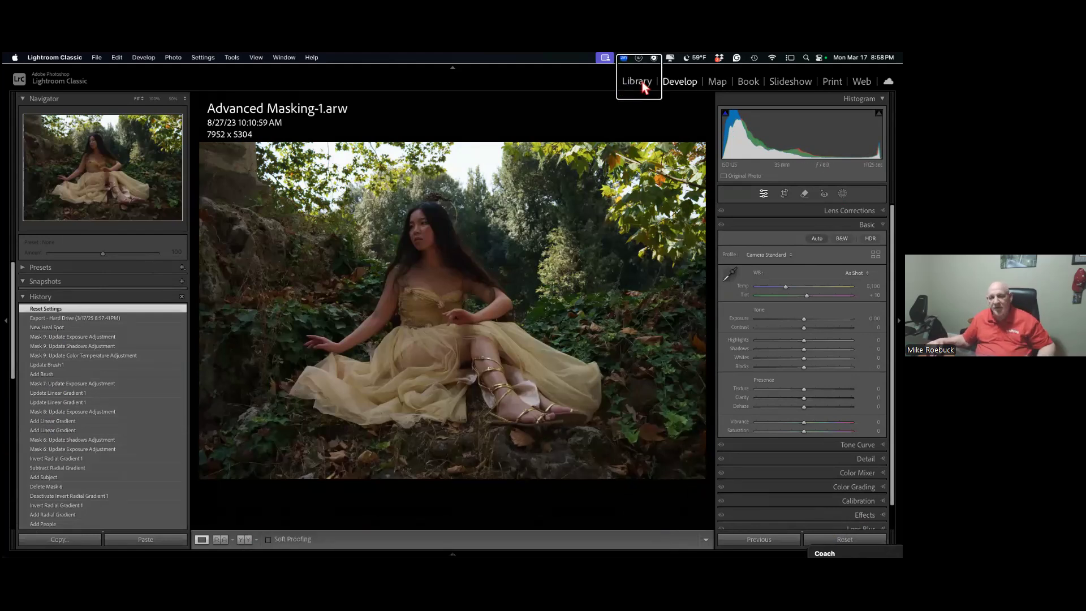
Compare the reset Advanced Masking-1.arw side by side with the exported KreweApollo-1.jpg in the Library.
{"action": "mouse_move", "coordinate": [164, 552]}
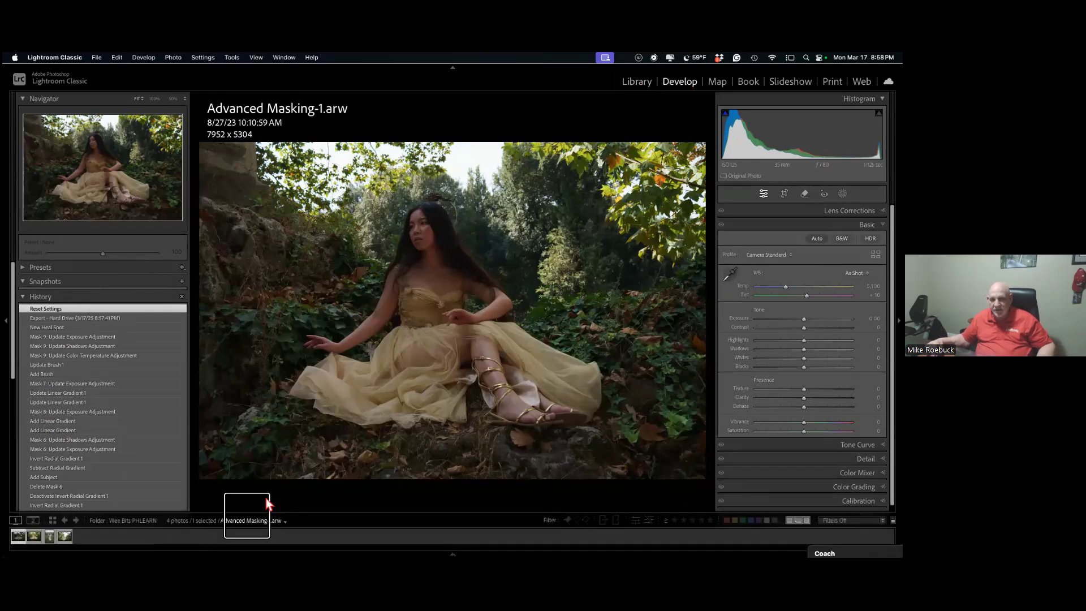
{"action": "left_click", "coordinate": [635, 83]}
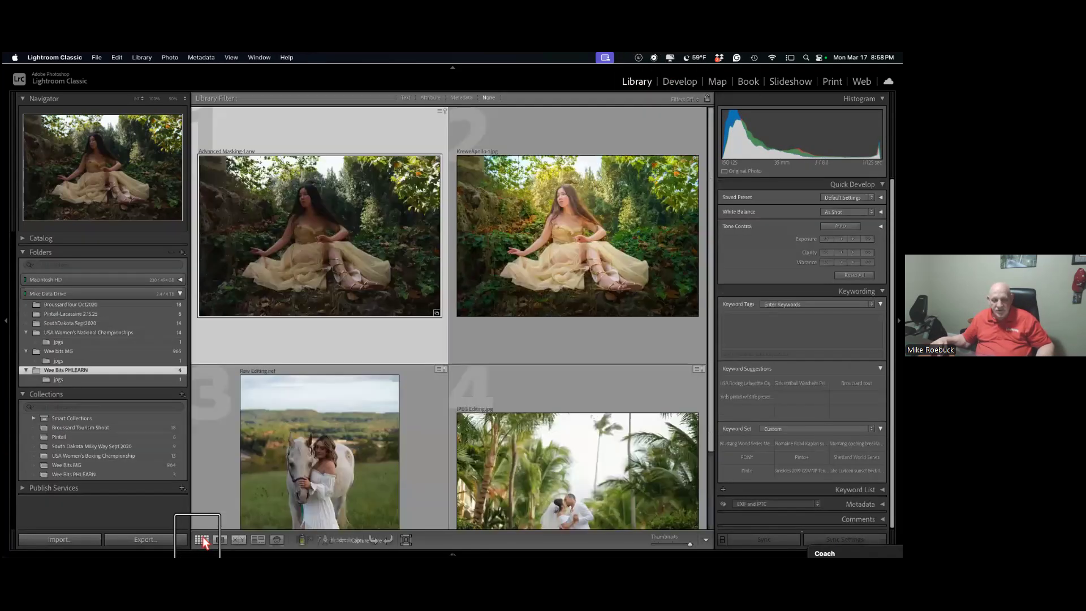
{"action": "left_click", "coordinate": [202, 539]}
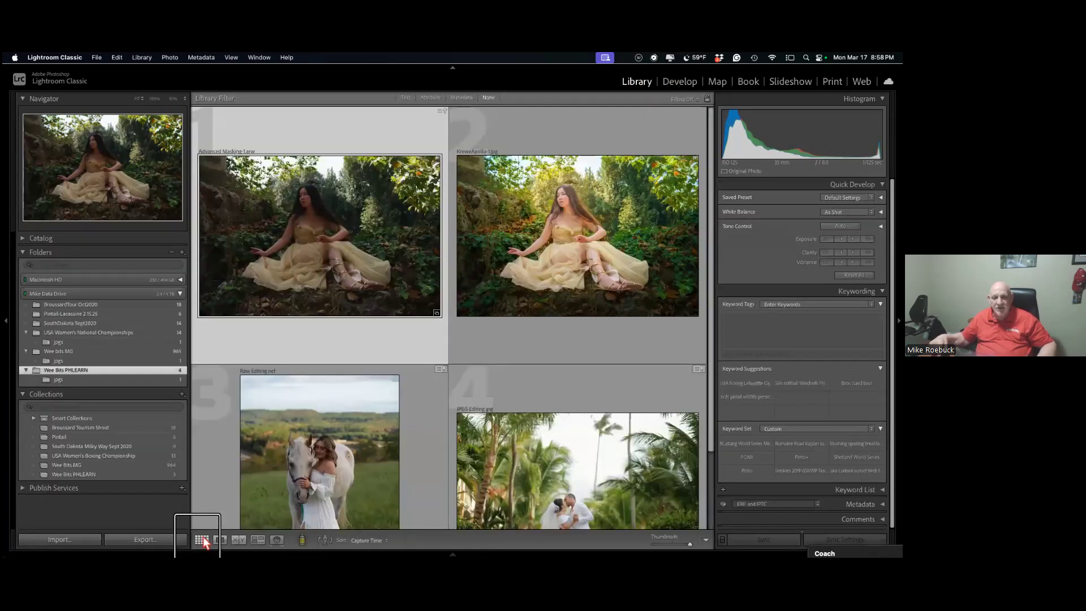
{"action": "left_click", "coordinate": [600, 287], "text": "super"}
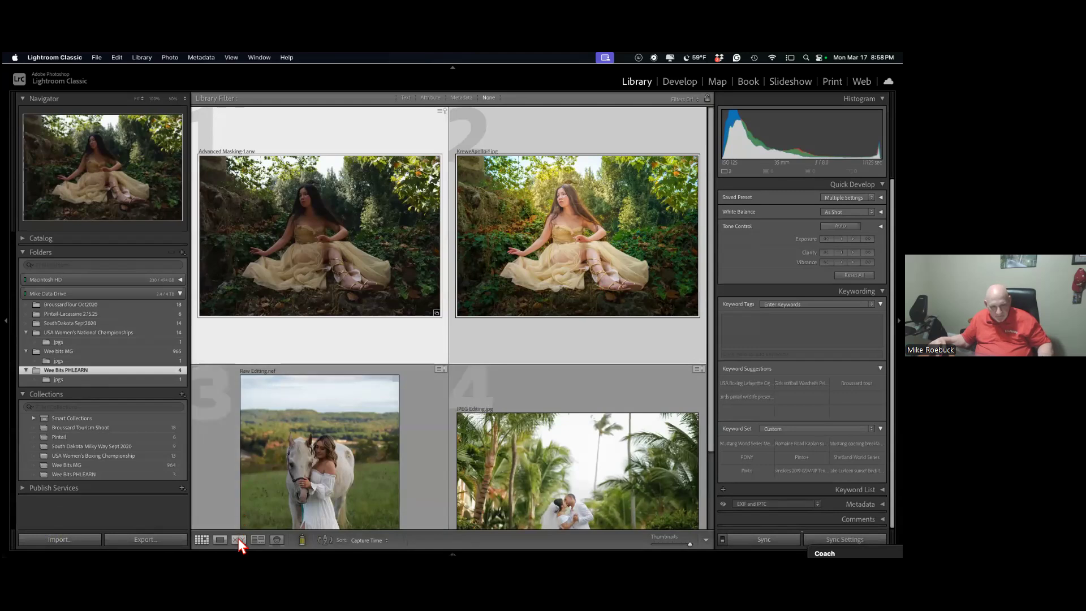
{"action": "left_click", "coordinate": [239, 538]}
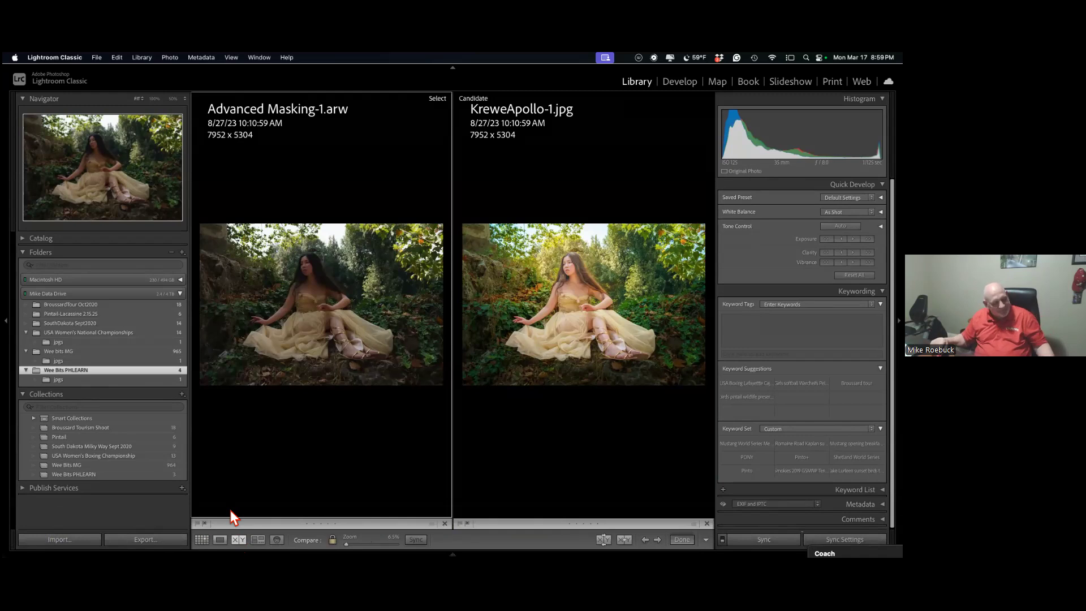
{"action": "key", "text": "super+Tab"}
{"action": "key", "text": "super+Tab"}
{"action": "key", "text": "super+Tab"}
{"action": "key", "text": "super+Tab"}
{"action": "key", "text": "super+Tab"}
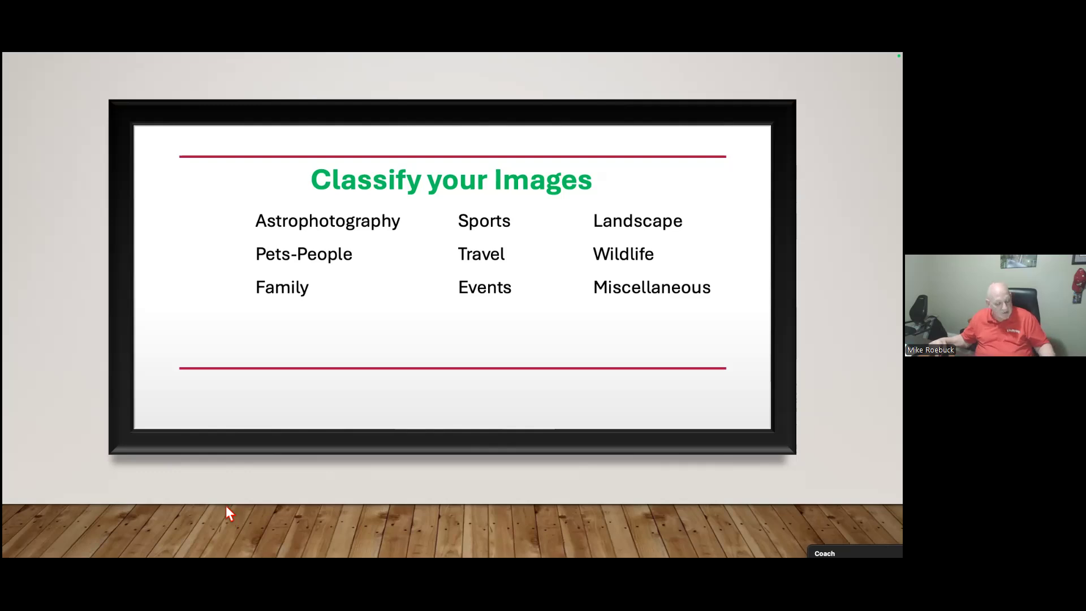
{"action": "key", "text": "super+Tab"}
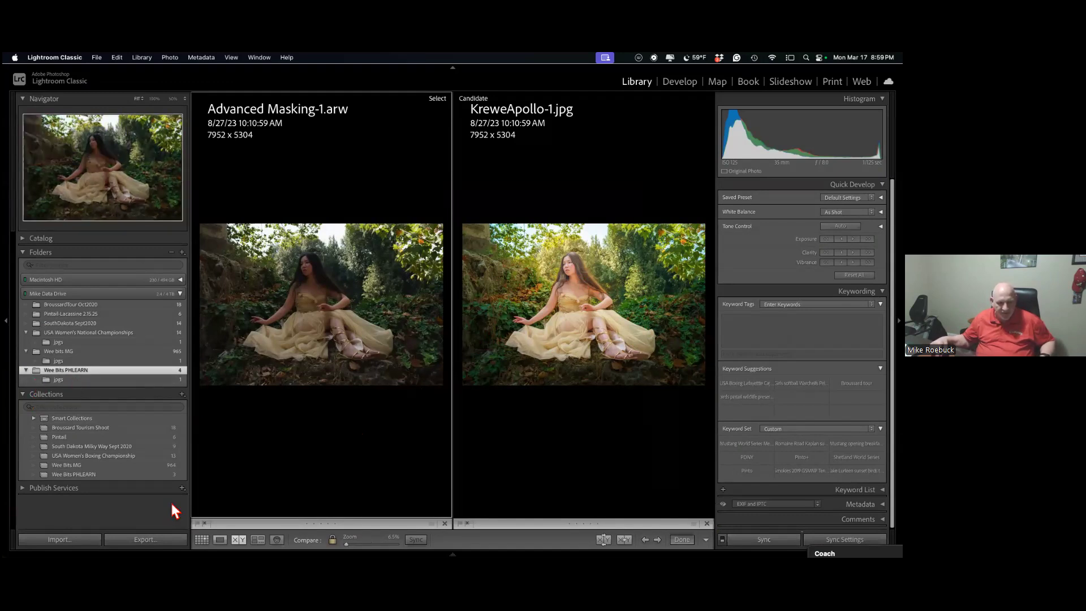
Open JPEG Editing.jpg in the Develop module, raise its Exposure to +1.25 and examine the couple up close.
{"action": "key", "text": "g"}
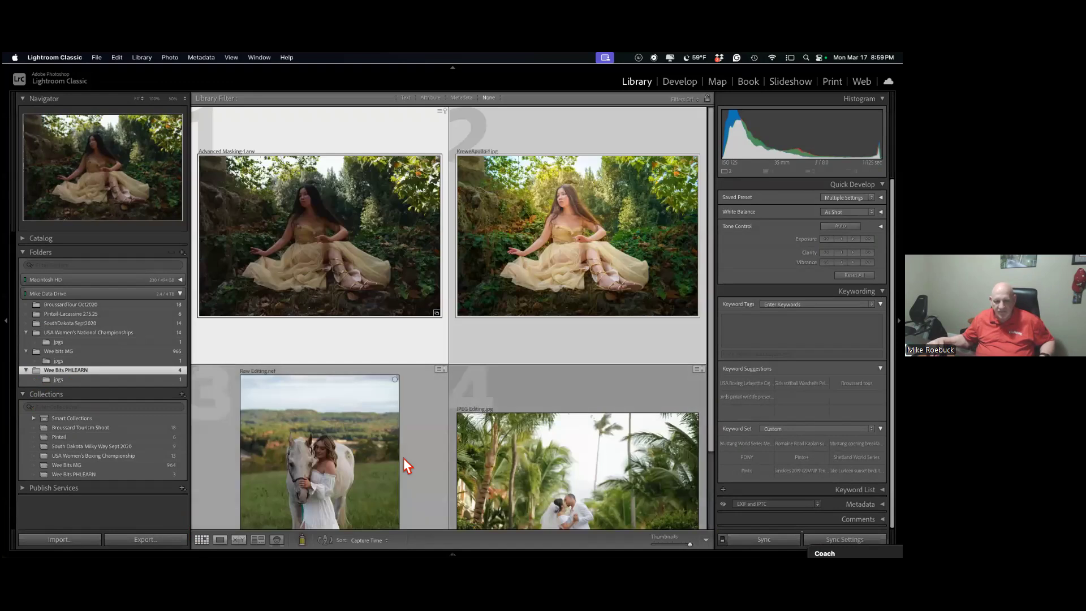
{"action": "scroll", "coordinate": [403, 457], "scroll_direction": "down", "scroll_amount": 3}
{"action": "double_click", "coordinate": [623, 392]}
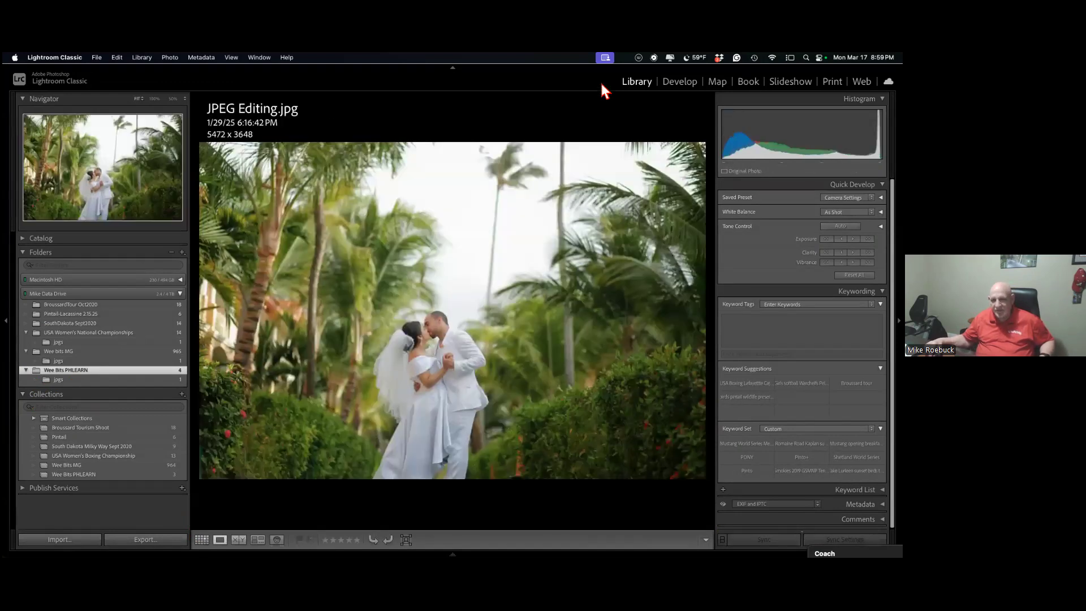
{"action": "left_click", "coordinate": [686, 80]}
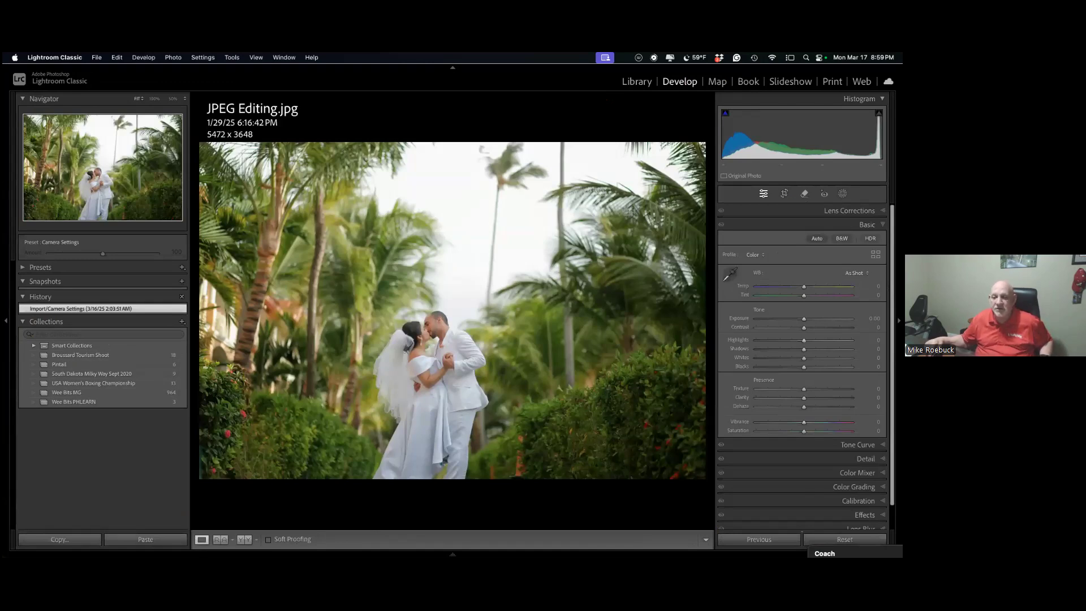
{"action": "left_click_drag", "start_coordinate": [803, 133], "coordinate": [855, 132]}
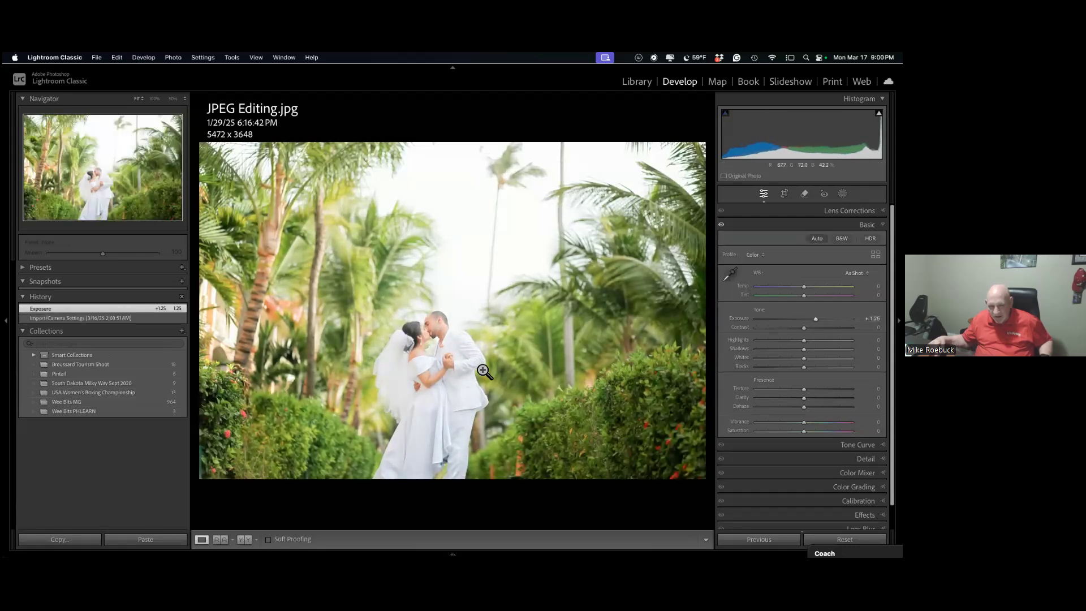
{"action": "left_click", "coordinate": [464, 342]}
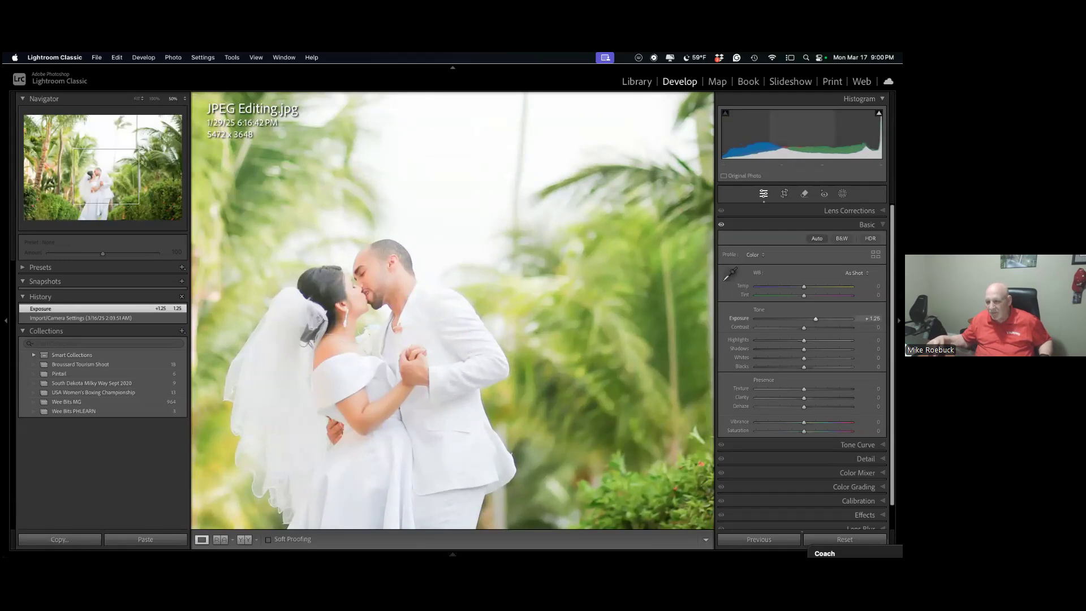
Open Raw Editing.nef in the Develop module, raise its Exposure to +1.55 and return to the Library.
{"action": "left_click", "coordinate": [636, 81]}
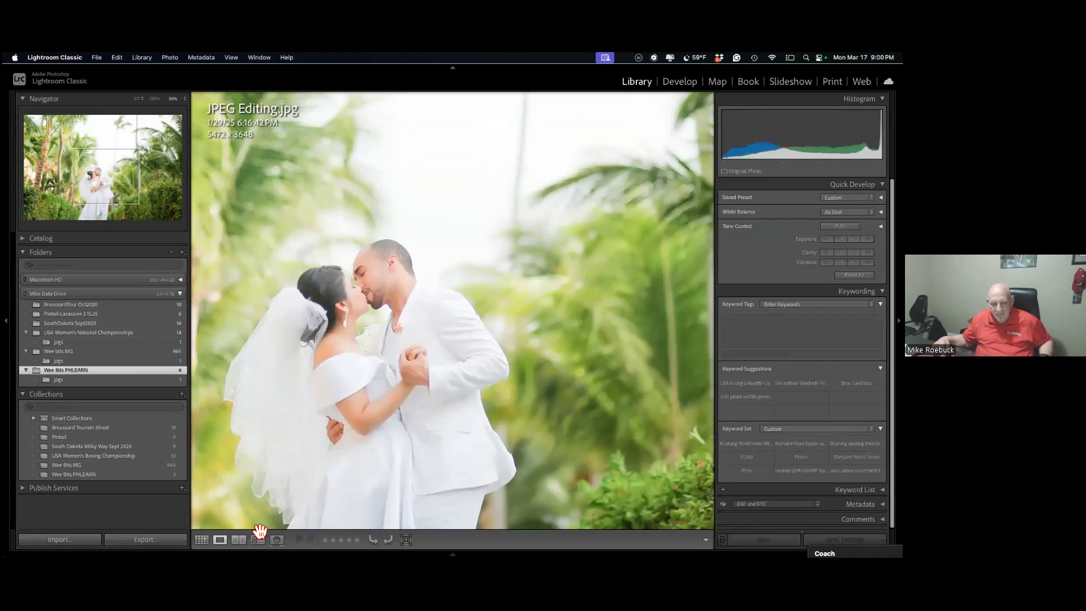
{"action": "left_click", "coordinate": [206, 538]}
{"action": "double_click", "coordinate": [364, 370]}
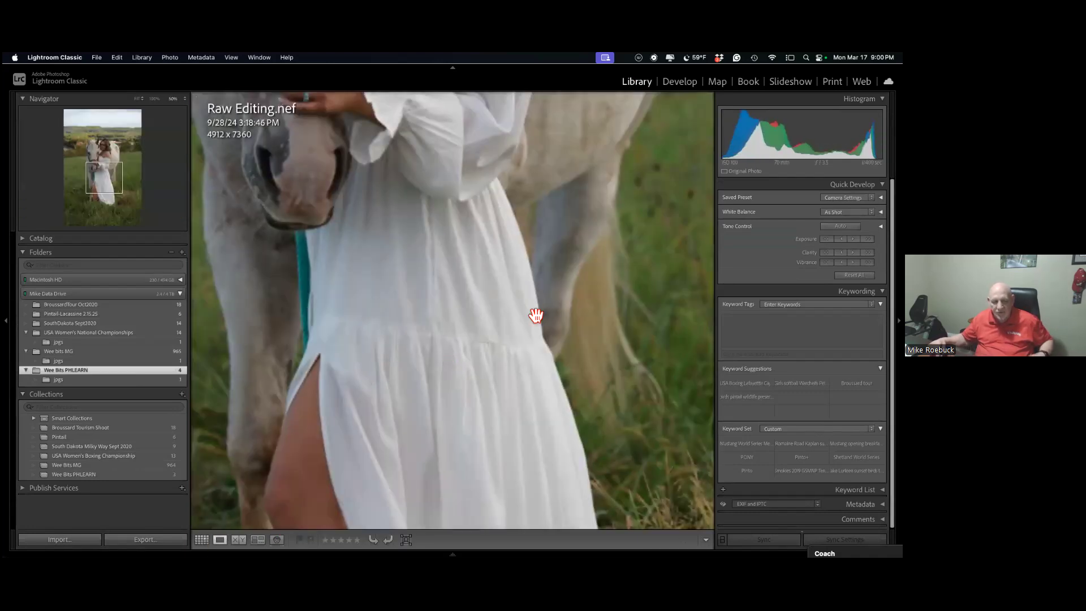
{"action": "left_click", "coordinate": [139, 99]}
{"action": "left_click", "coordinate": [383, 432]}
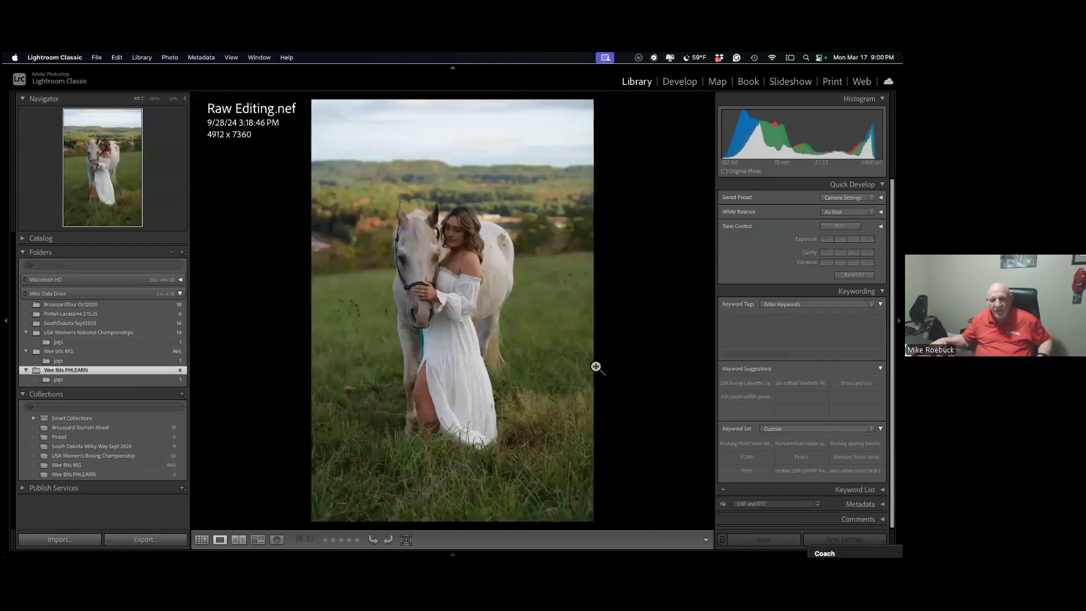
{"action": "left_click", "coordinate": [679, 81]}
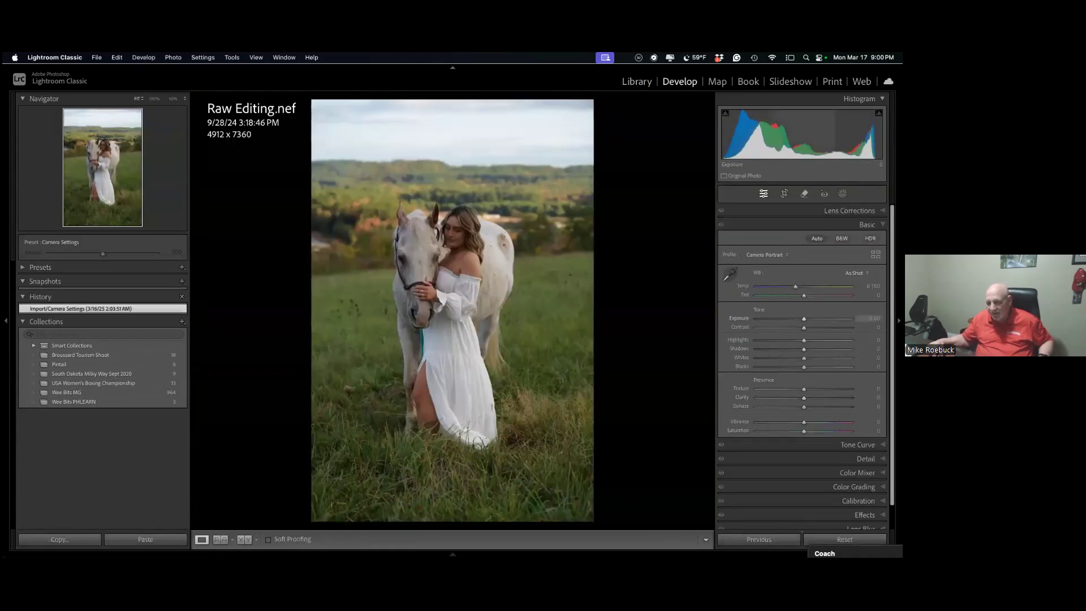
{"action": "left_click_drag", "start_coordinate": [804, 319], "coordinate": [818, 319]}
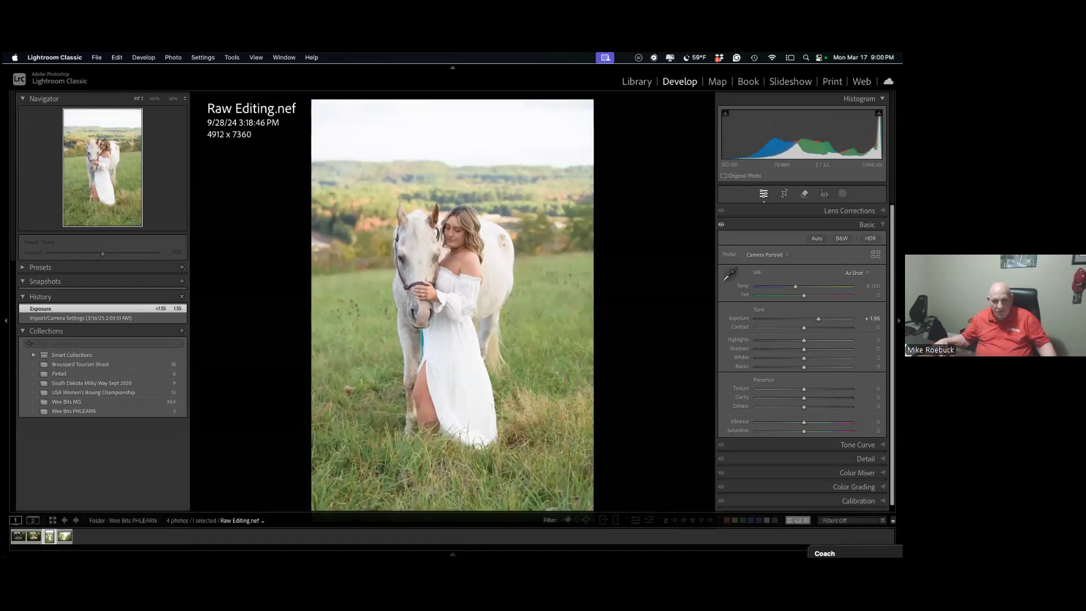
{"action": "left_click", "coordinate": [639, 81]}
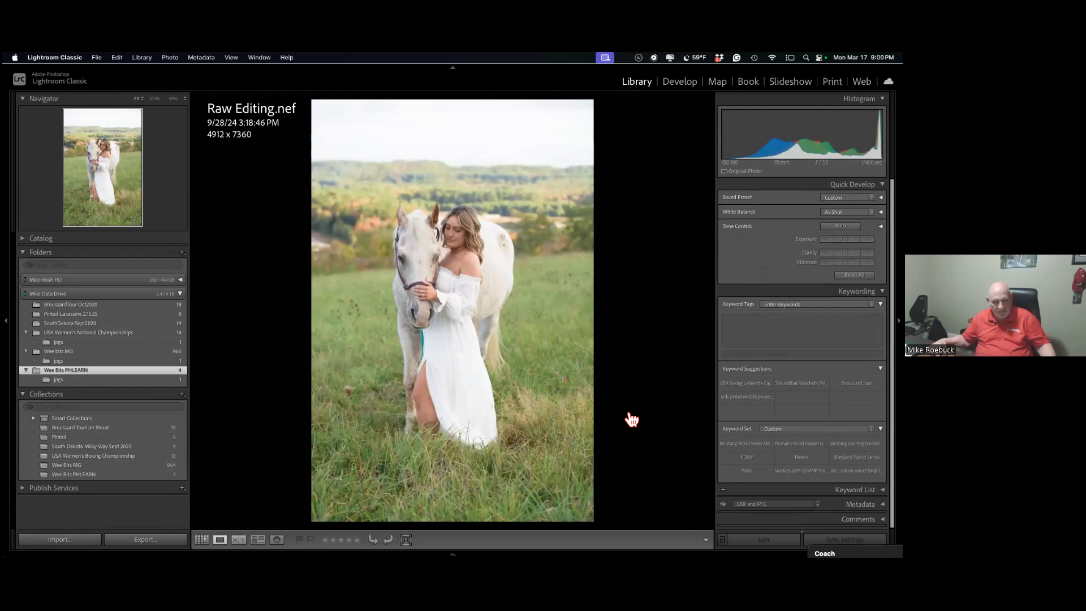
{"action": "key", "text": "super+Tab"}
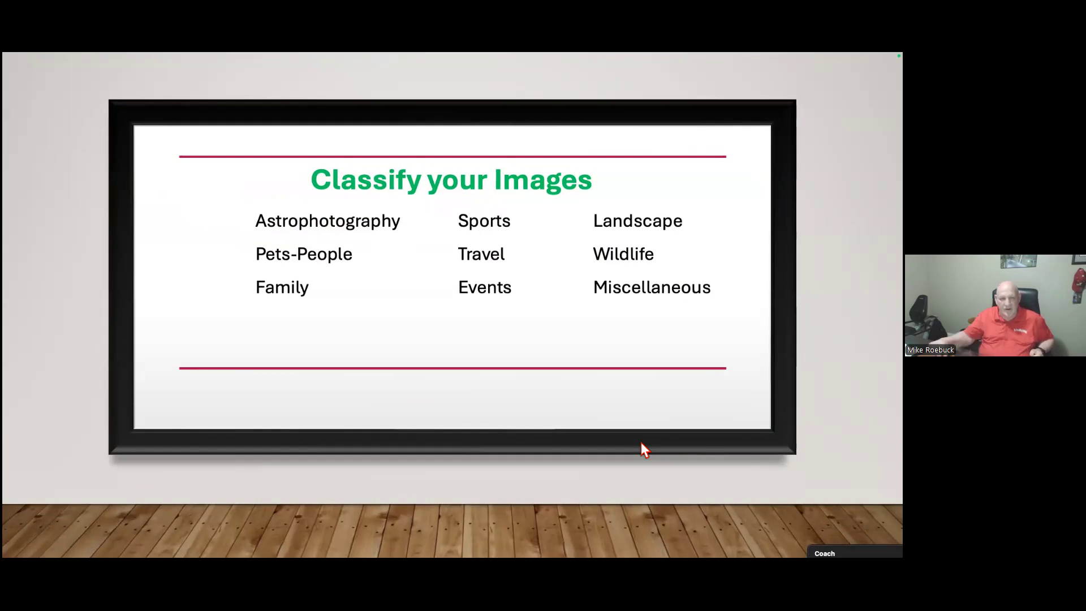
{"action": "left_click", "coordinate": [640, 439]}
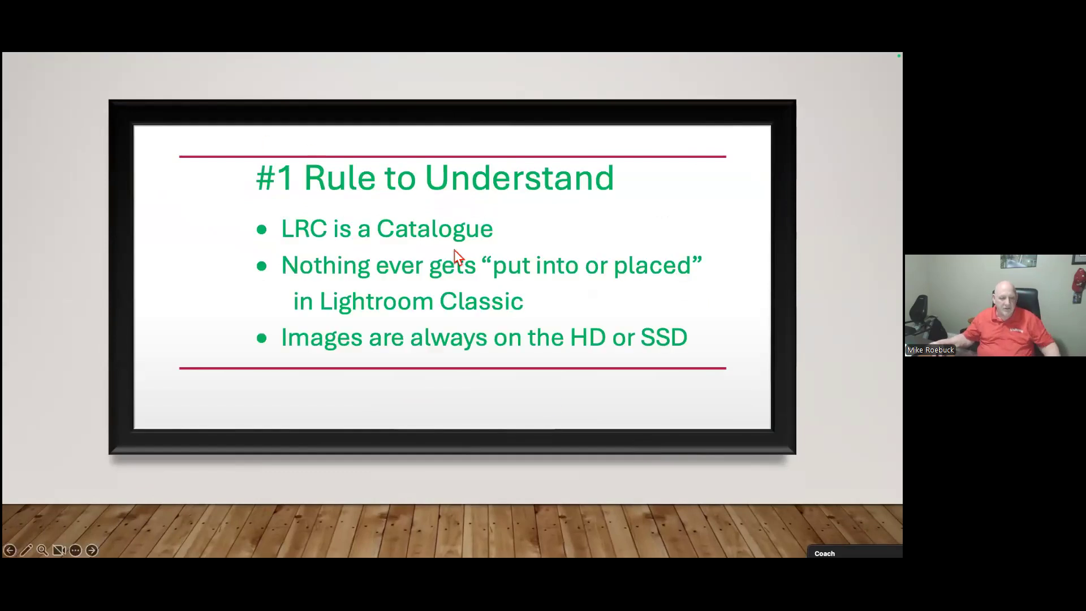
{"action": "key", "text": "Left"}
{"action": "key", "text": "Left"}
{"action": "key", "text": "Right"}
{"action": "key", "text": "Right"}
{"action": "key", "text": "Left"}
{"action": "key", "text": "Right"}
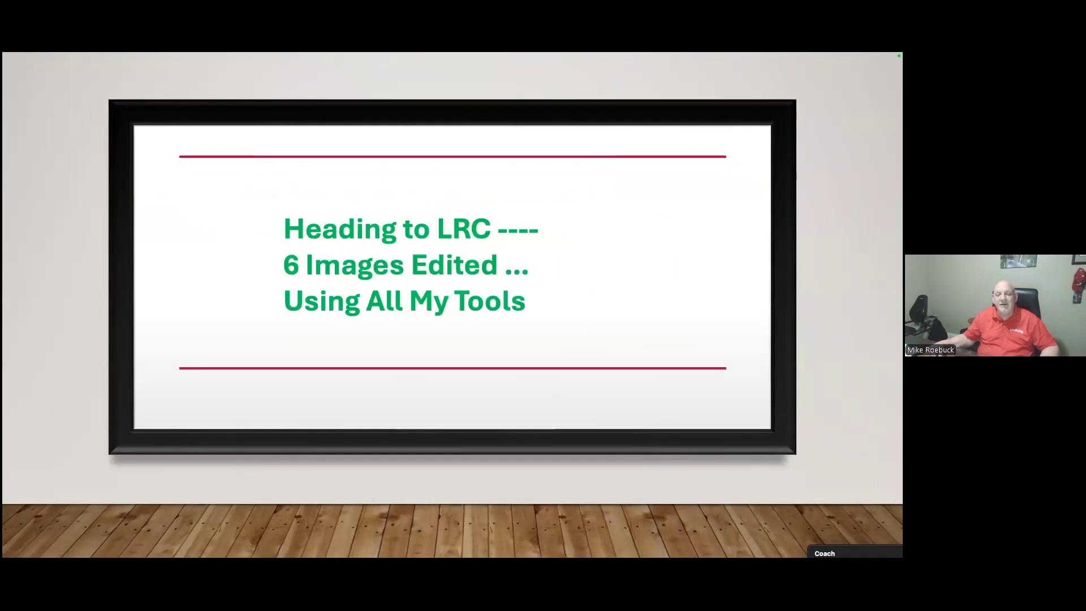
{"action": "key", "text": "Right"}
{"action": "key", "text": "Right"}
{"action": "key", "text": "Right"}
{"action": "key", "text": "Right"}
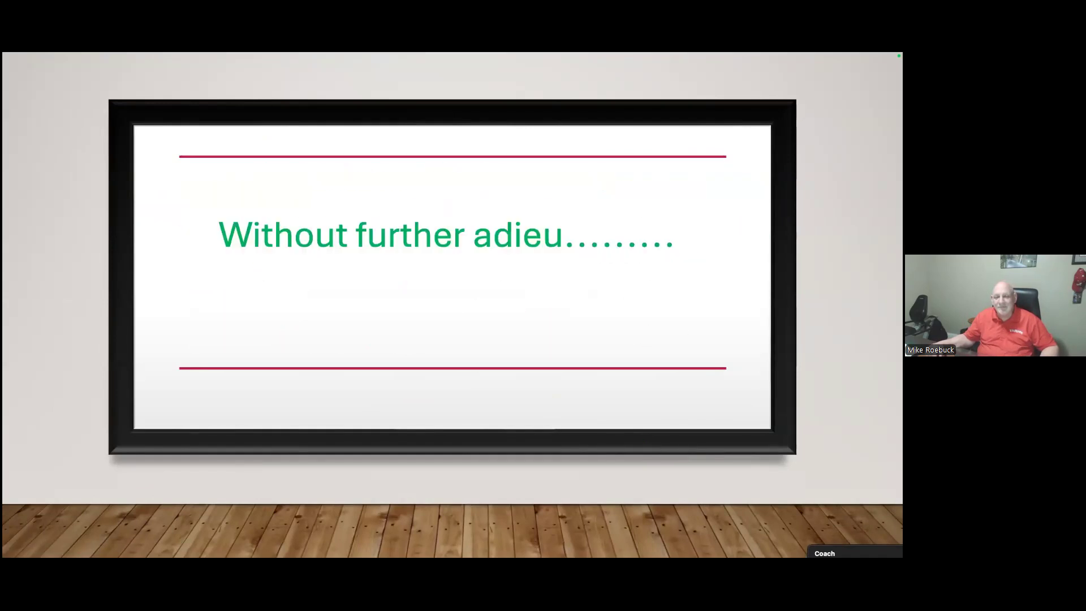
{"action": "key", "text": "Left"}
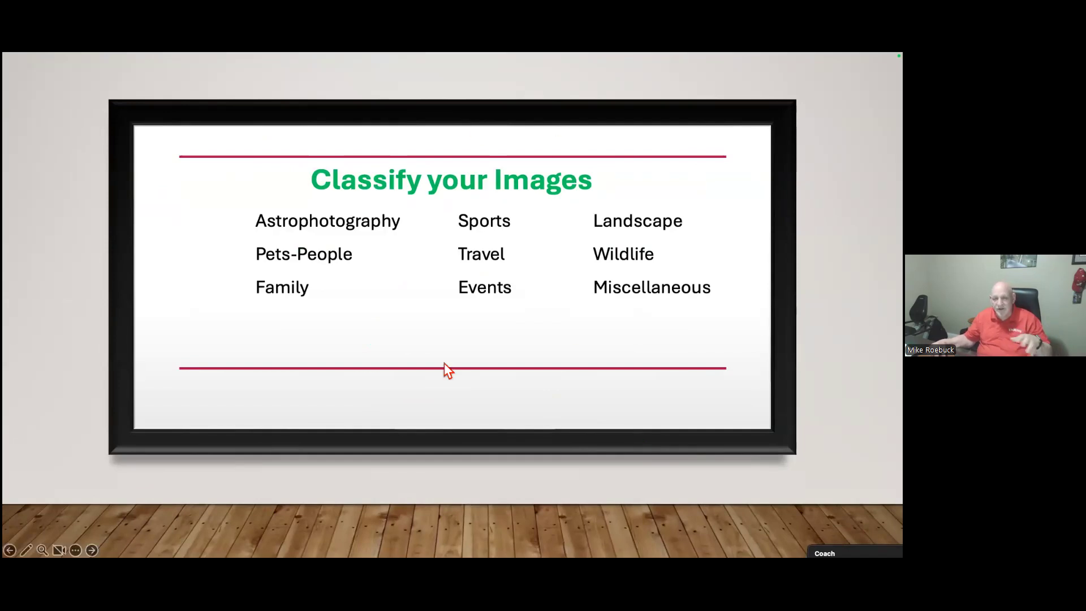